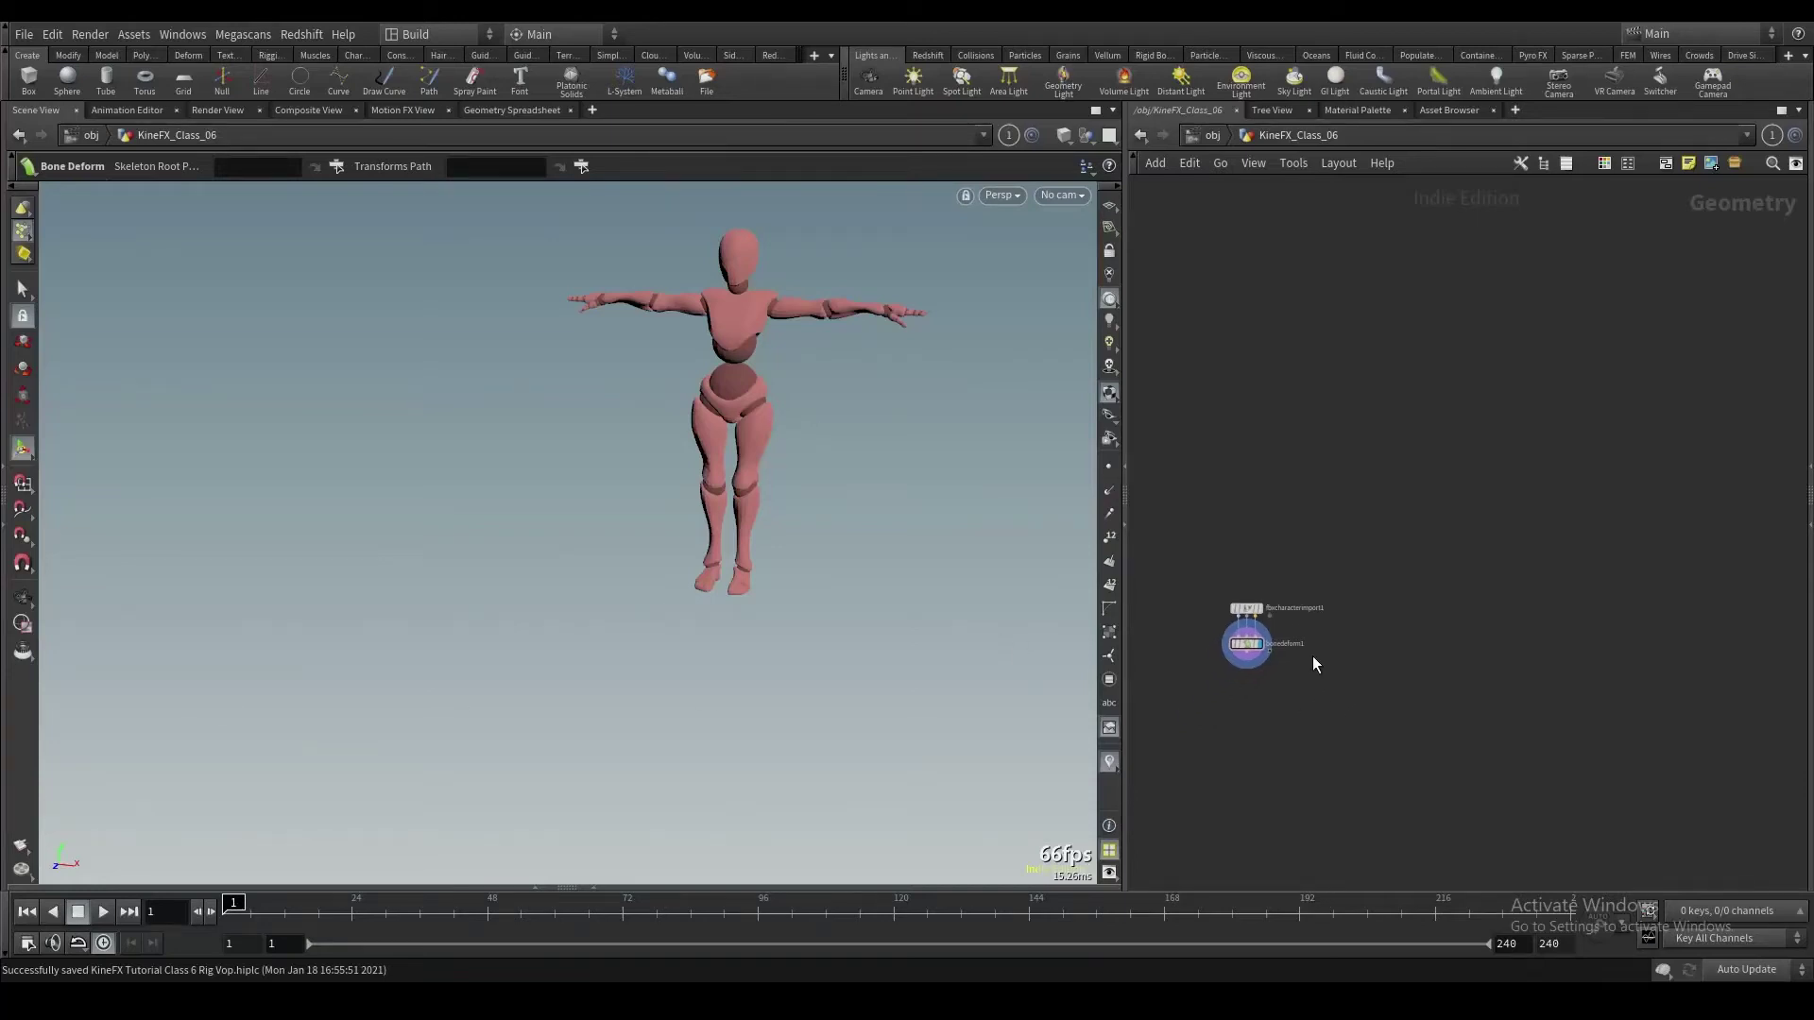
Step: Turn on the reference grid plane in the viewport under the character
scroll(1312, 656, up, 4)
key(alt)
alt+right_drag(718, 507, 686, 595)
alt+middle_drag(686, 595, 681, 652)
alt+drag(680, 652, 605, 656)
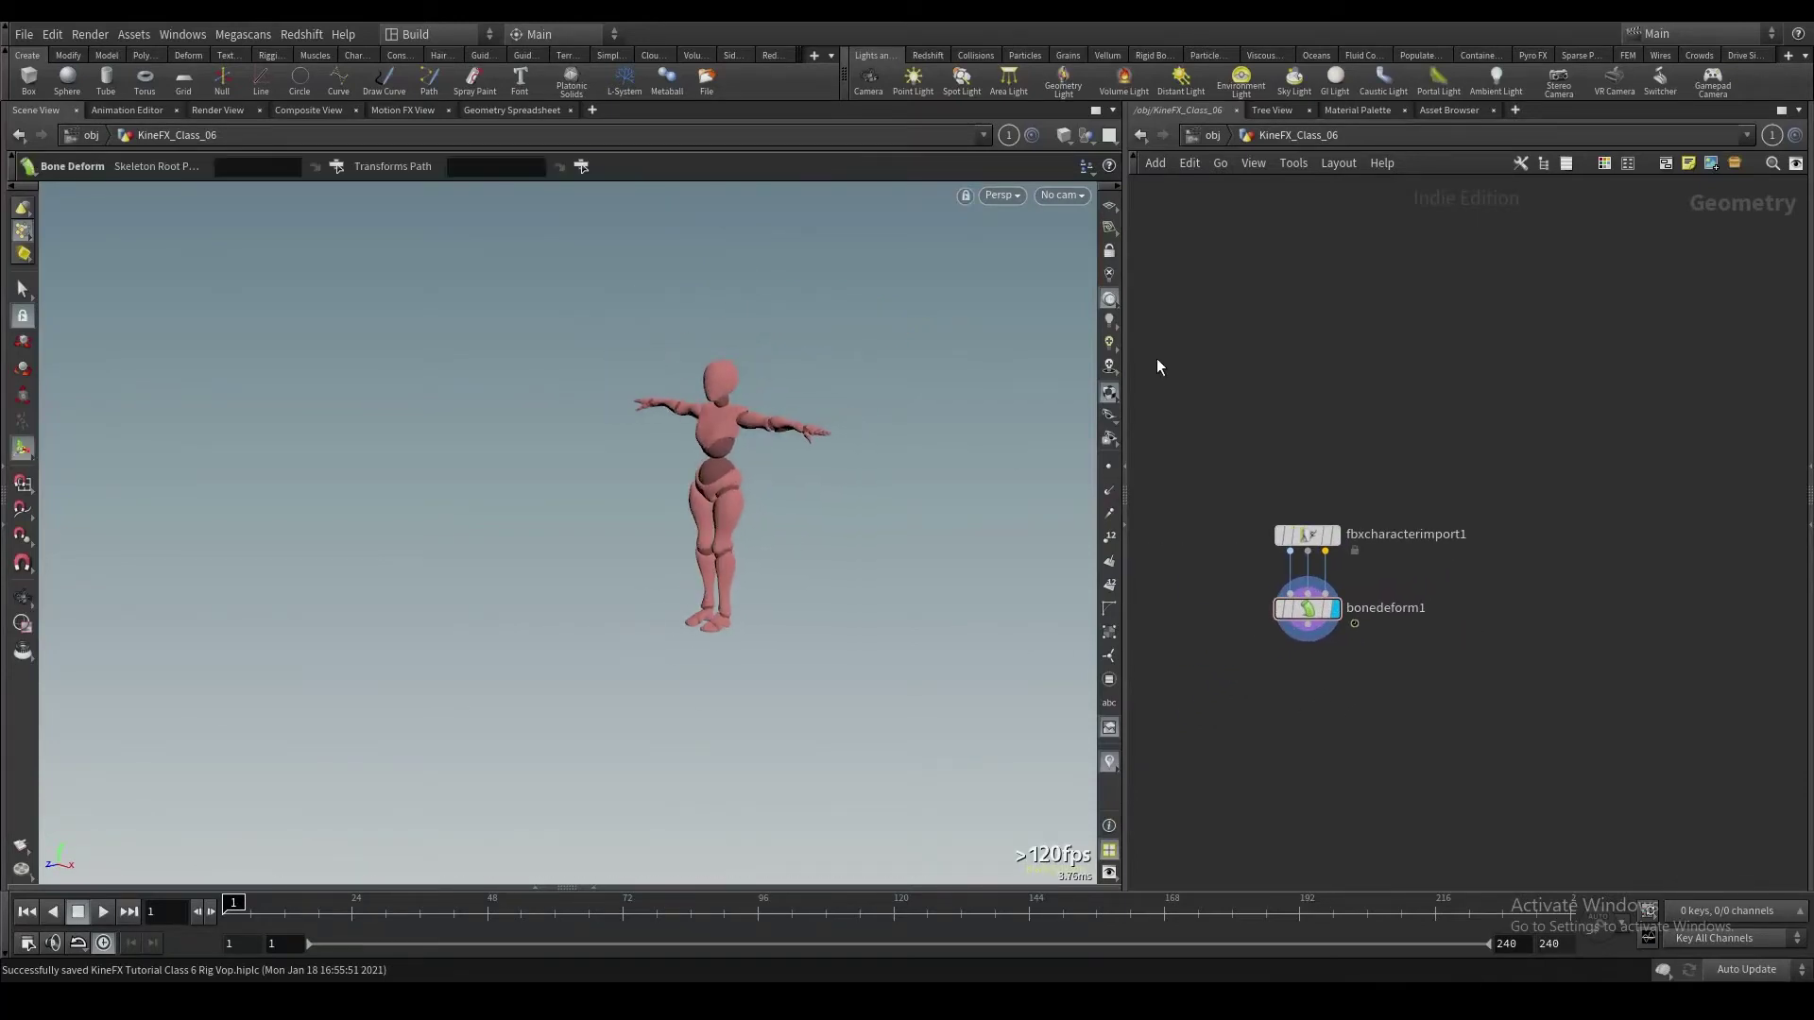
click(1111, 206)
alt+right_drag(676, 591, 753, 636)
alt+drag(753, 635, 784, 638)
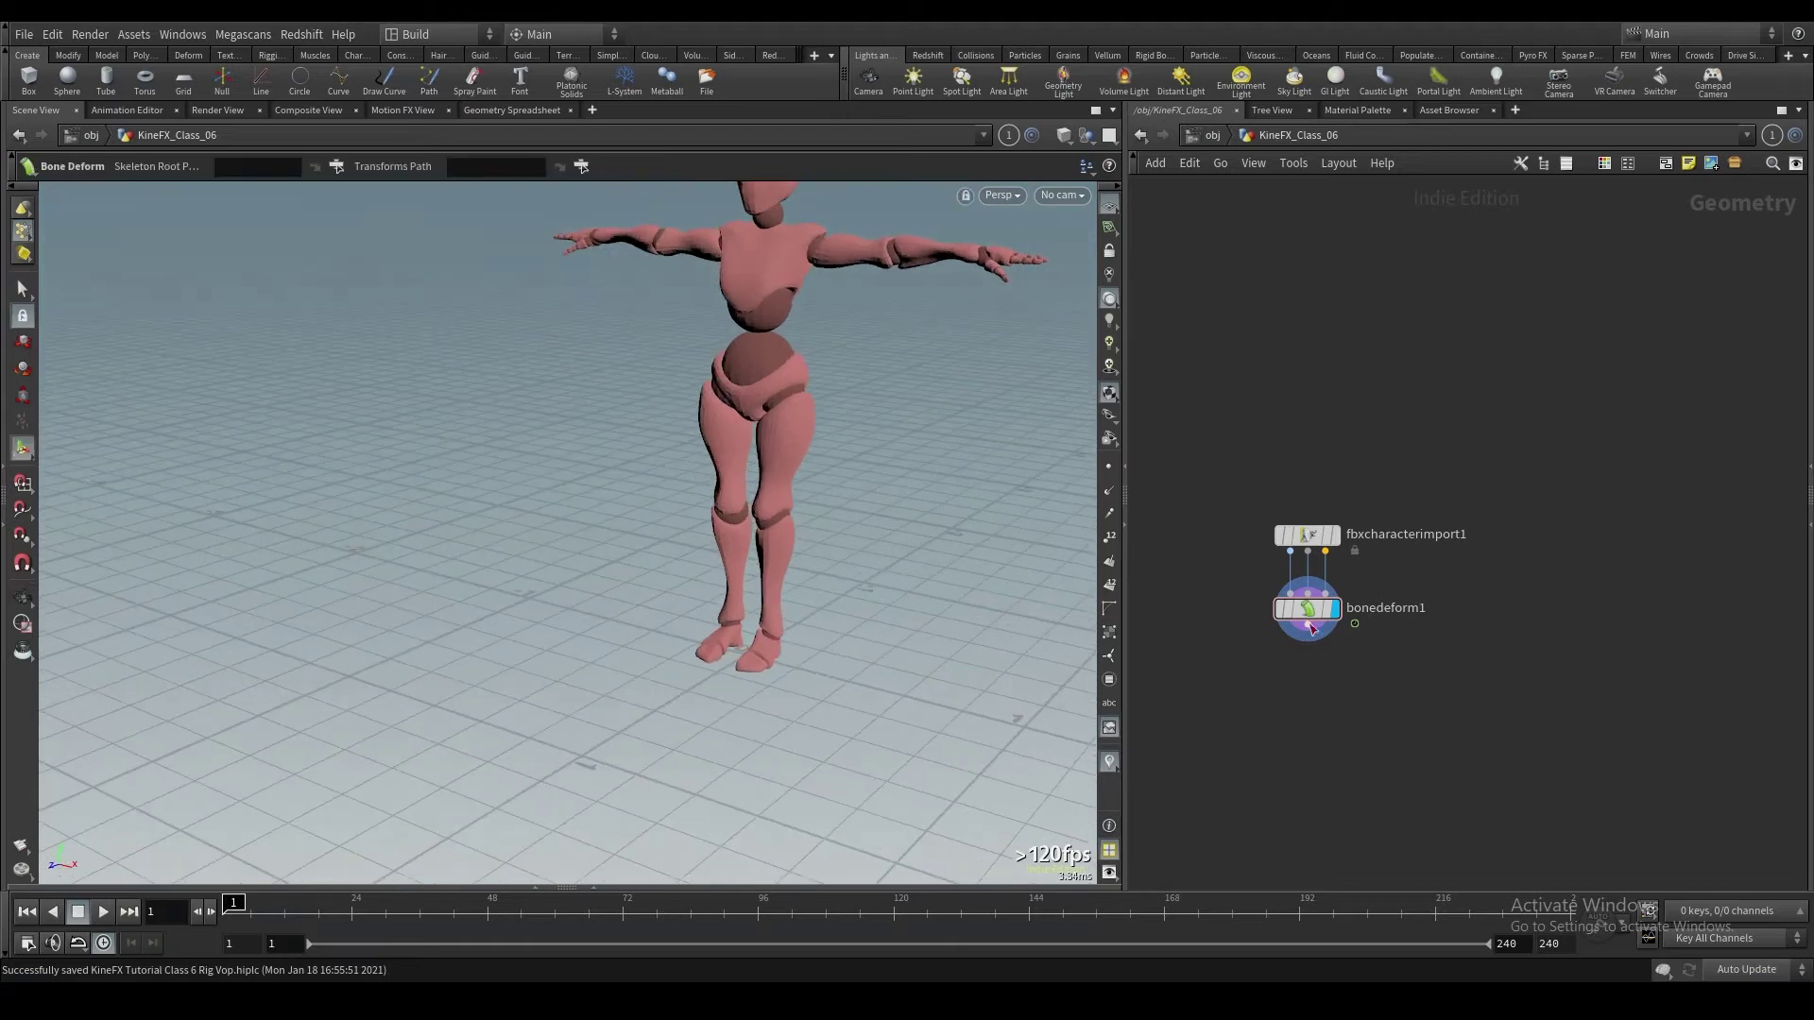
Step: Move bonedeform1 and fbxcharacterimport1 apart to leave vertical room between the two nodes
drag(1311, 609, 1257, 791)
drag(1315, 538, 1260, 483)
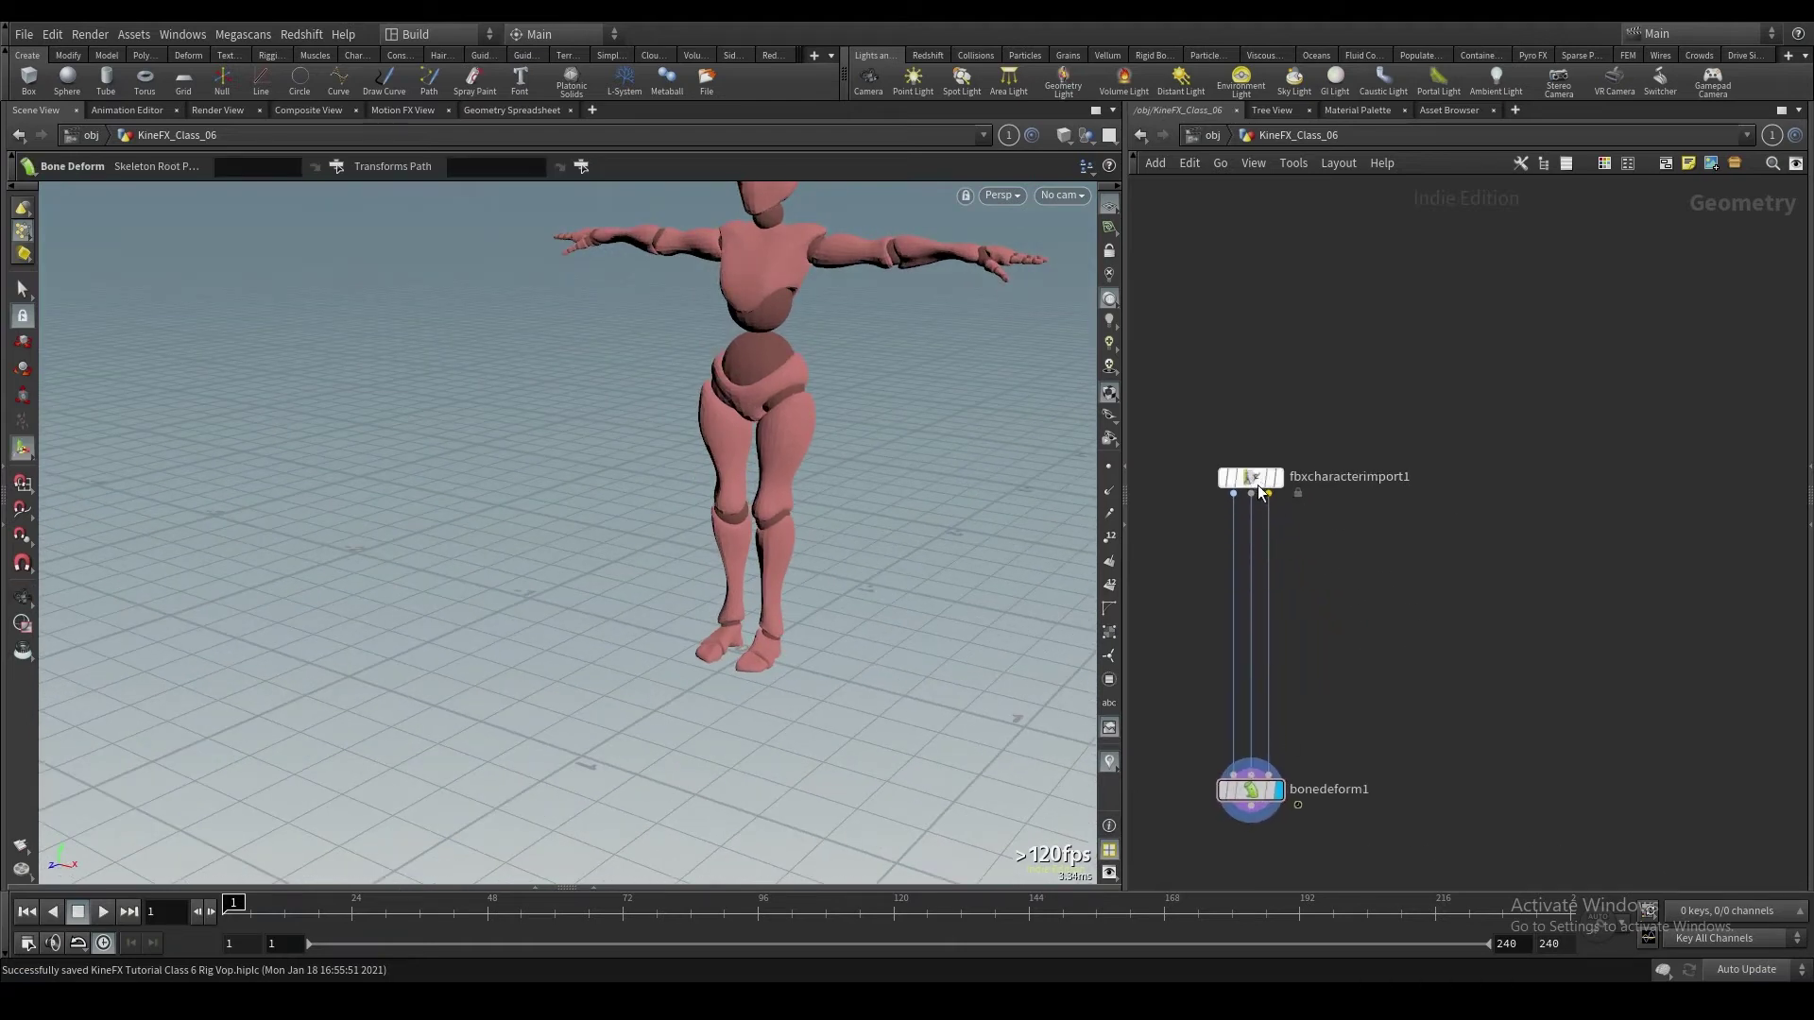
scroll(1356, 608, down, 1)
scroll(1357, 610, down, 2)
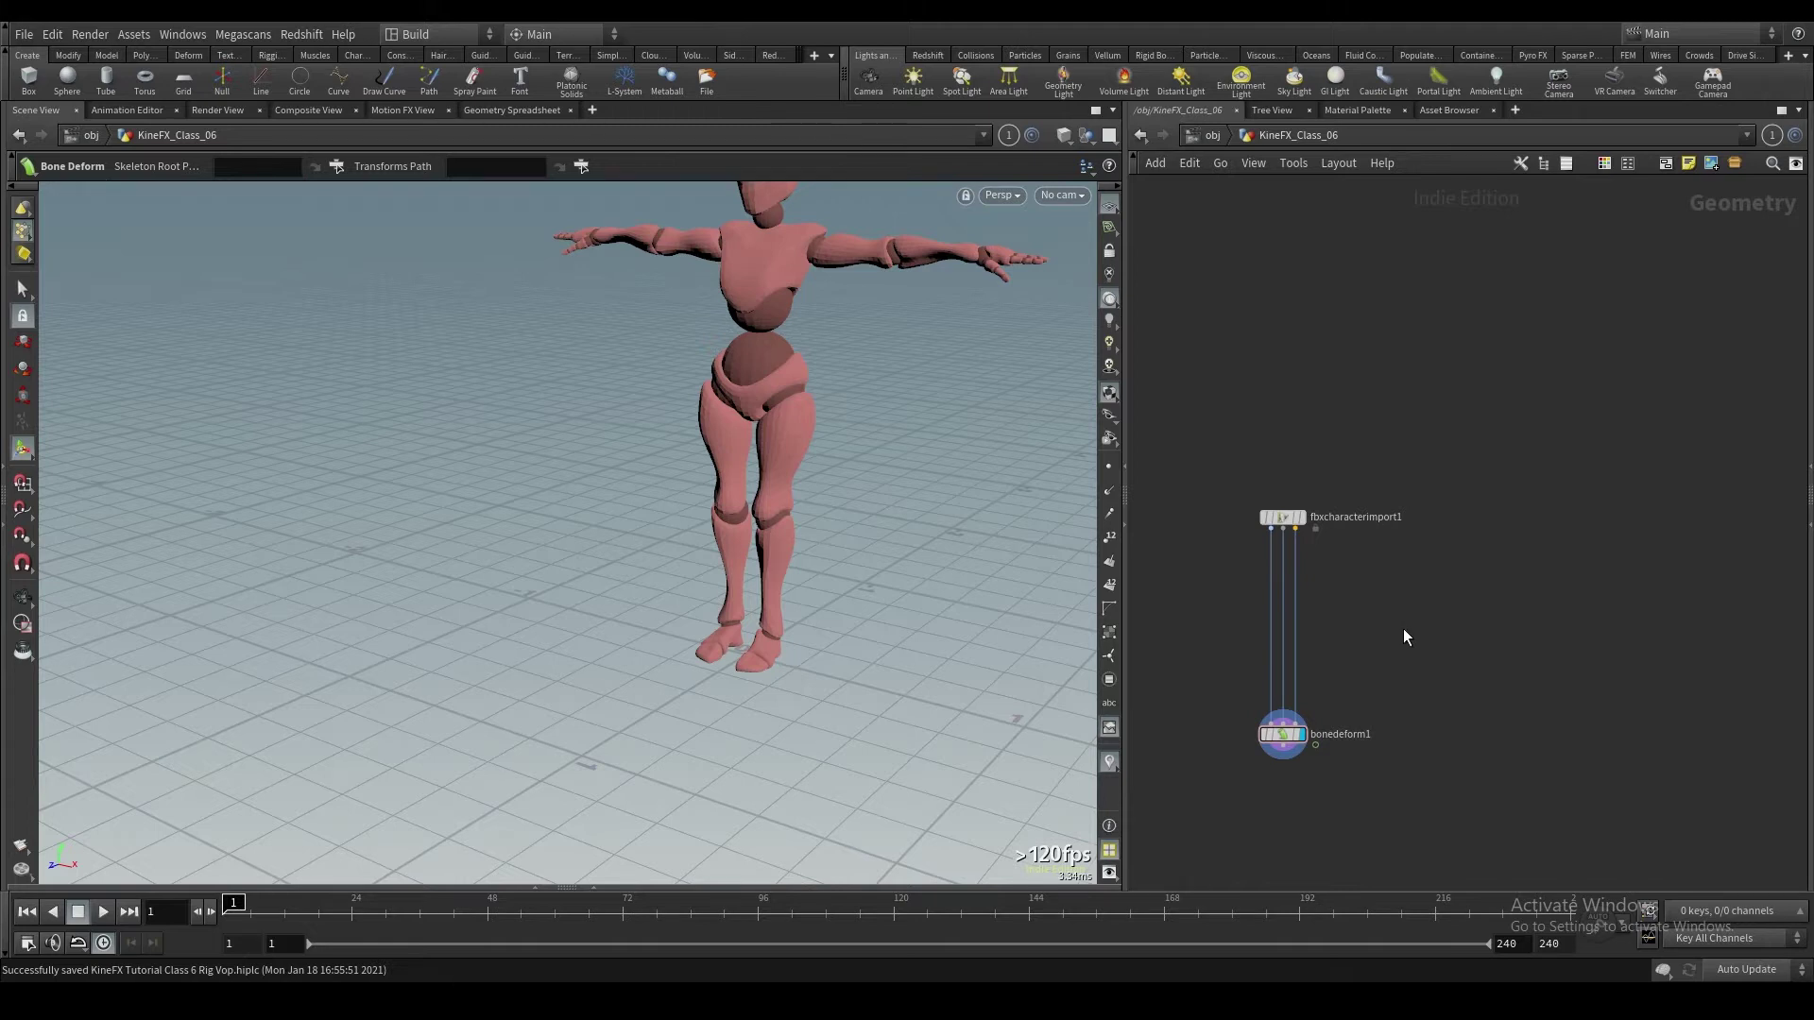
key(Tab)
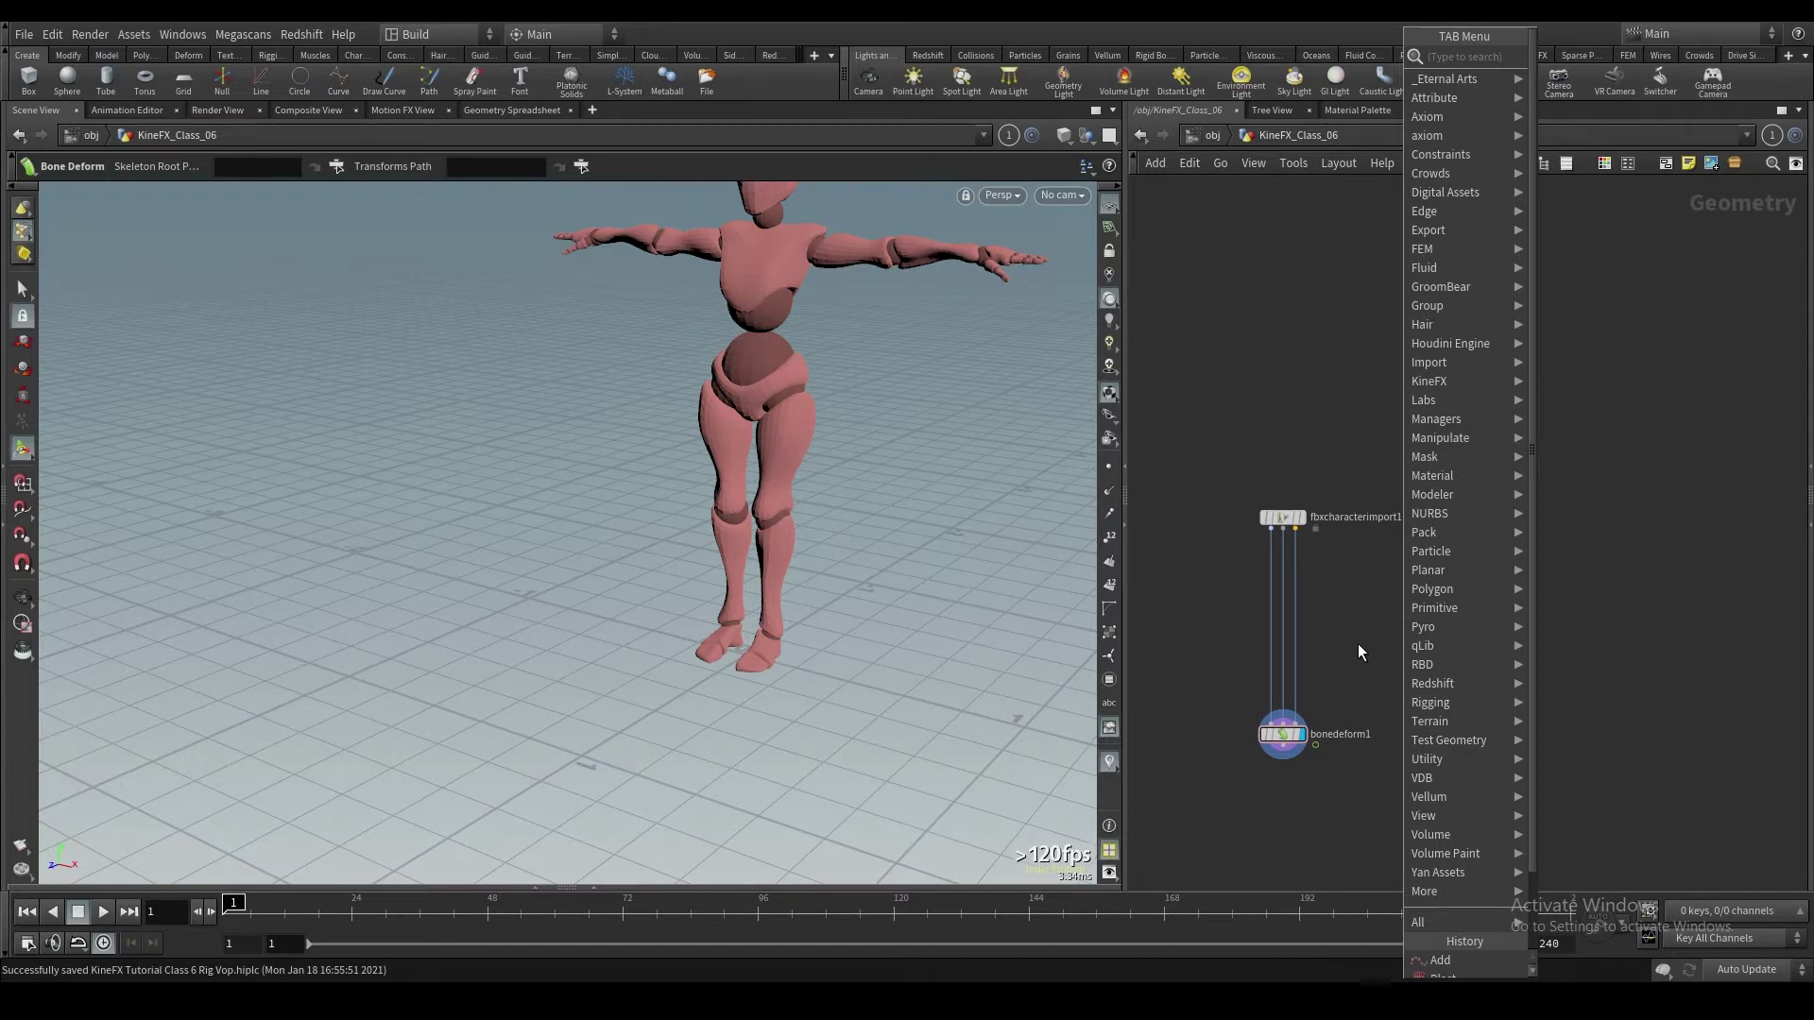
key(Escape)
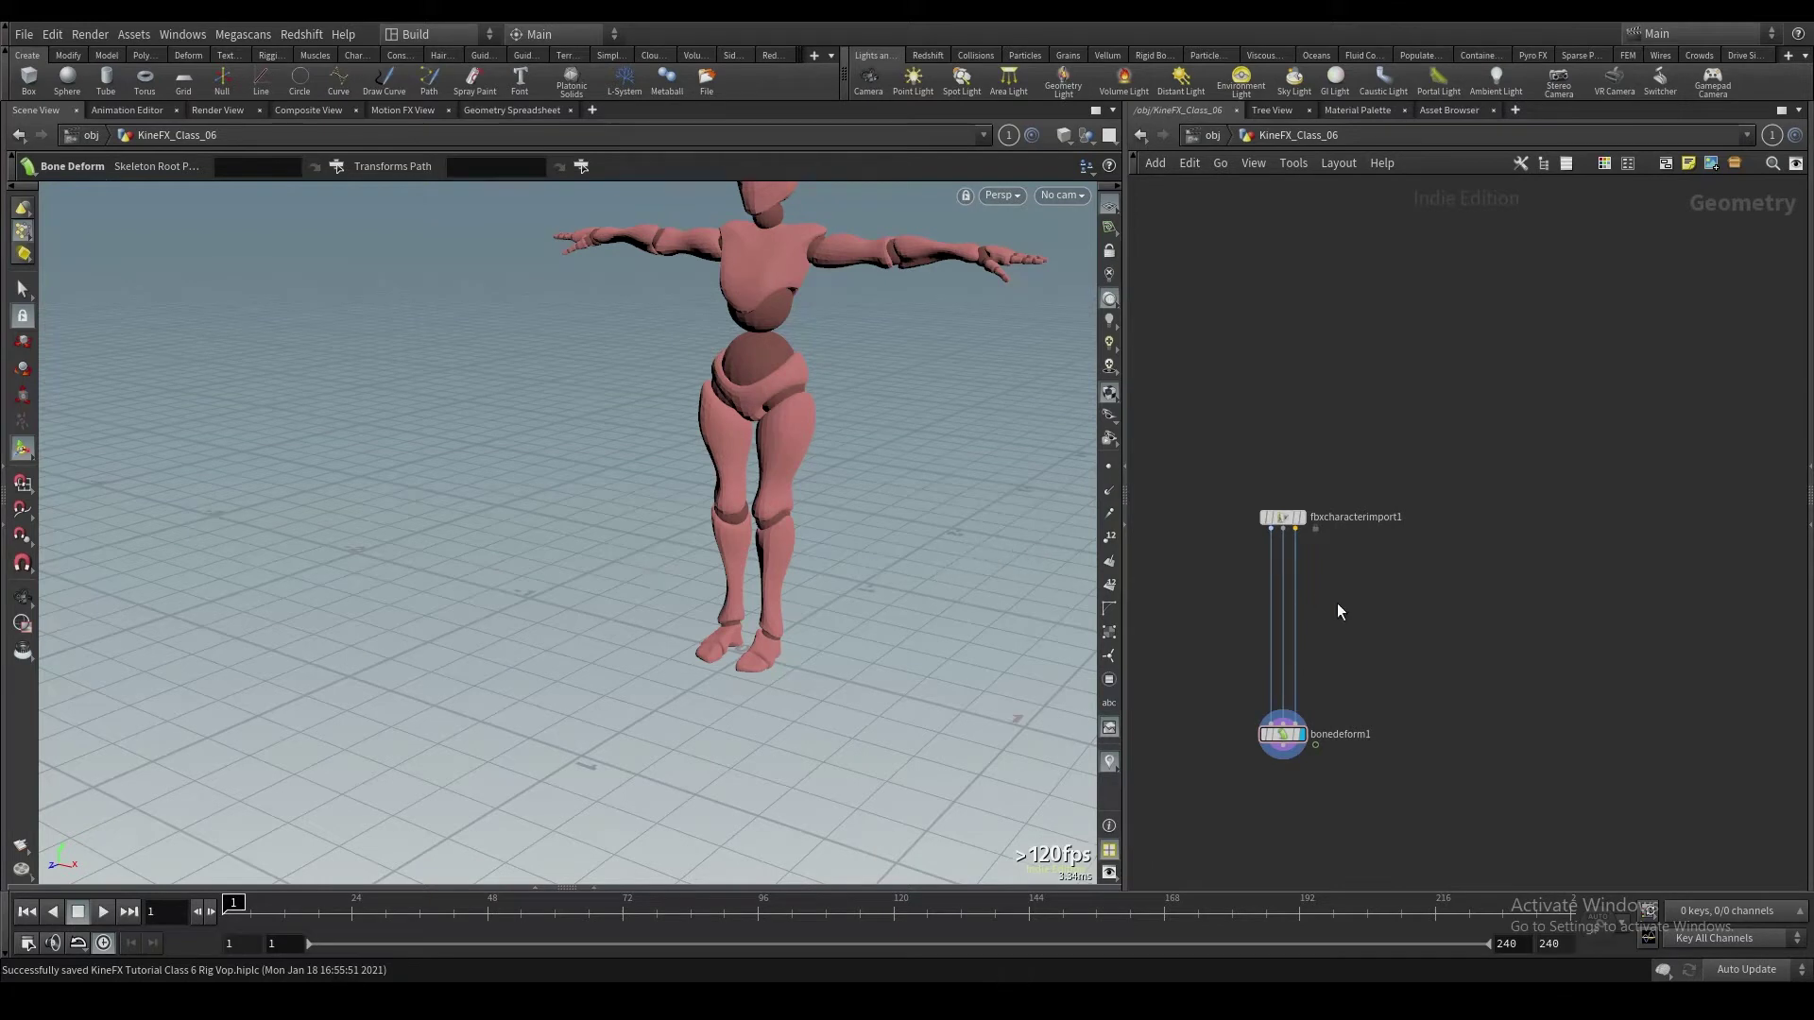
alt+middle_drag(859, 517, 817, 586)
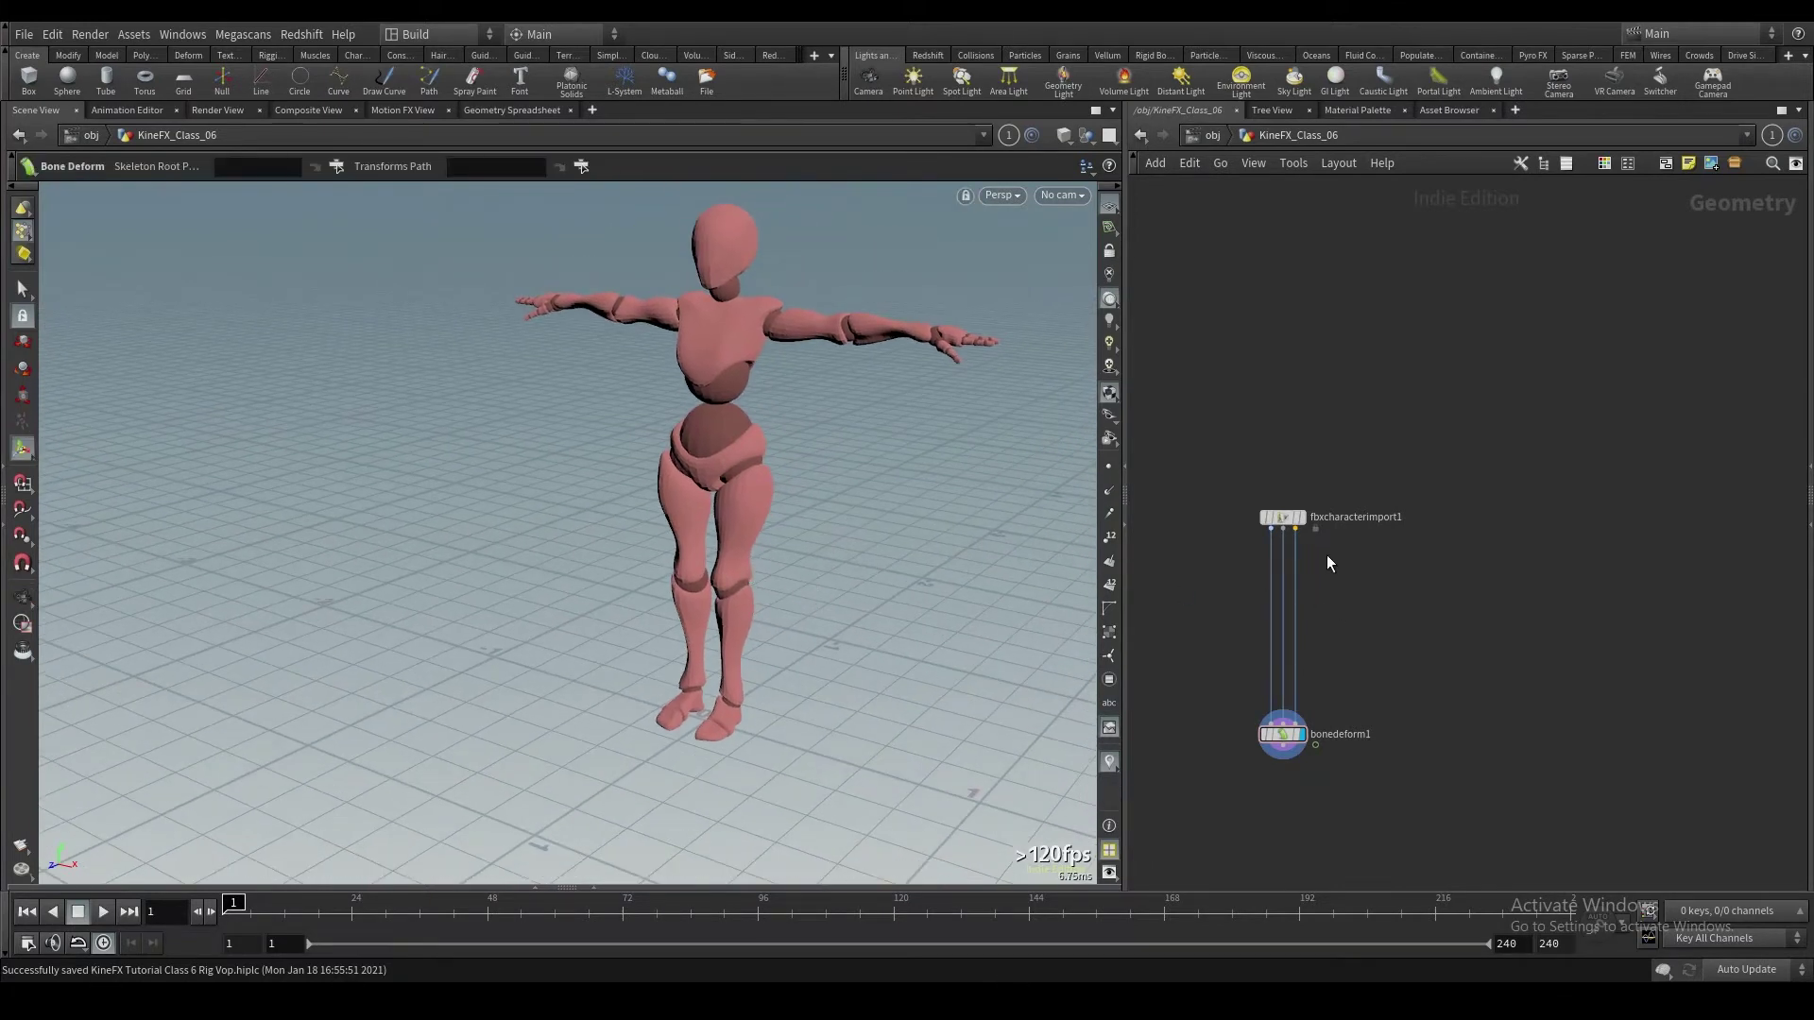
Step: Add a Grid node beside the character chain and display it
mouse_move(1282, 531)
key(Tab)
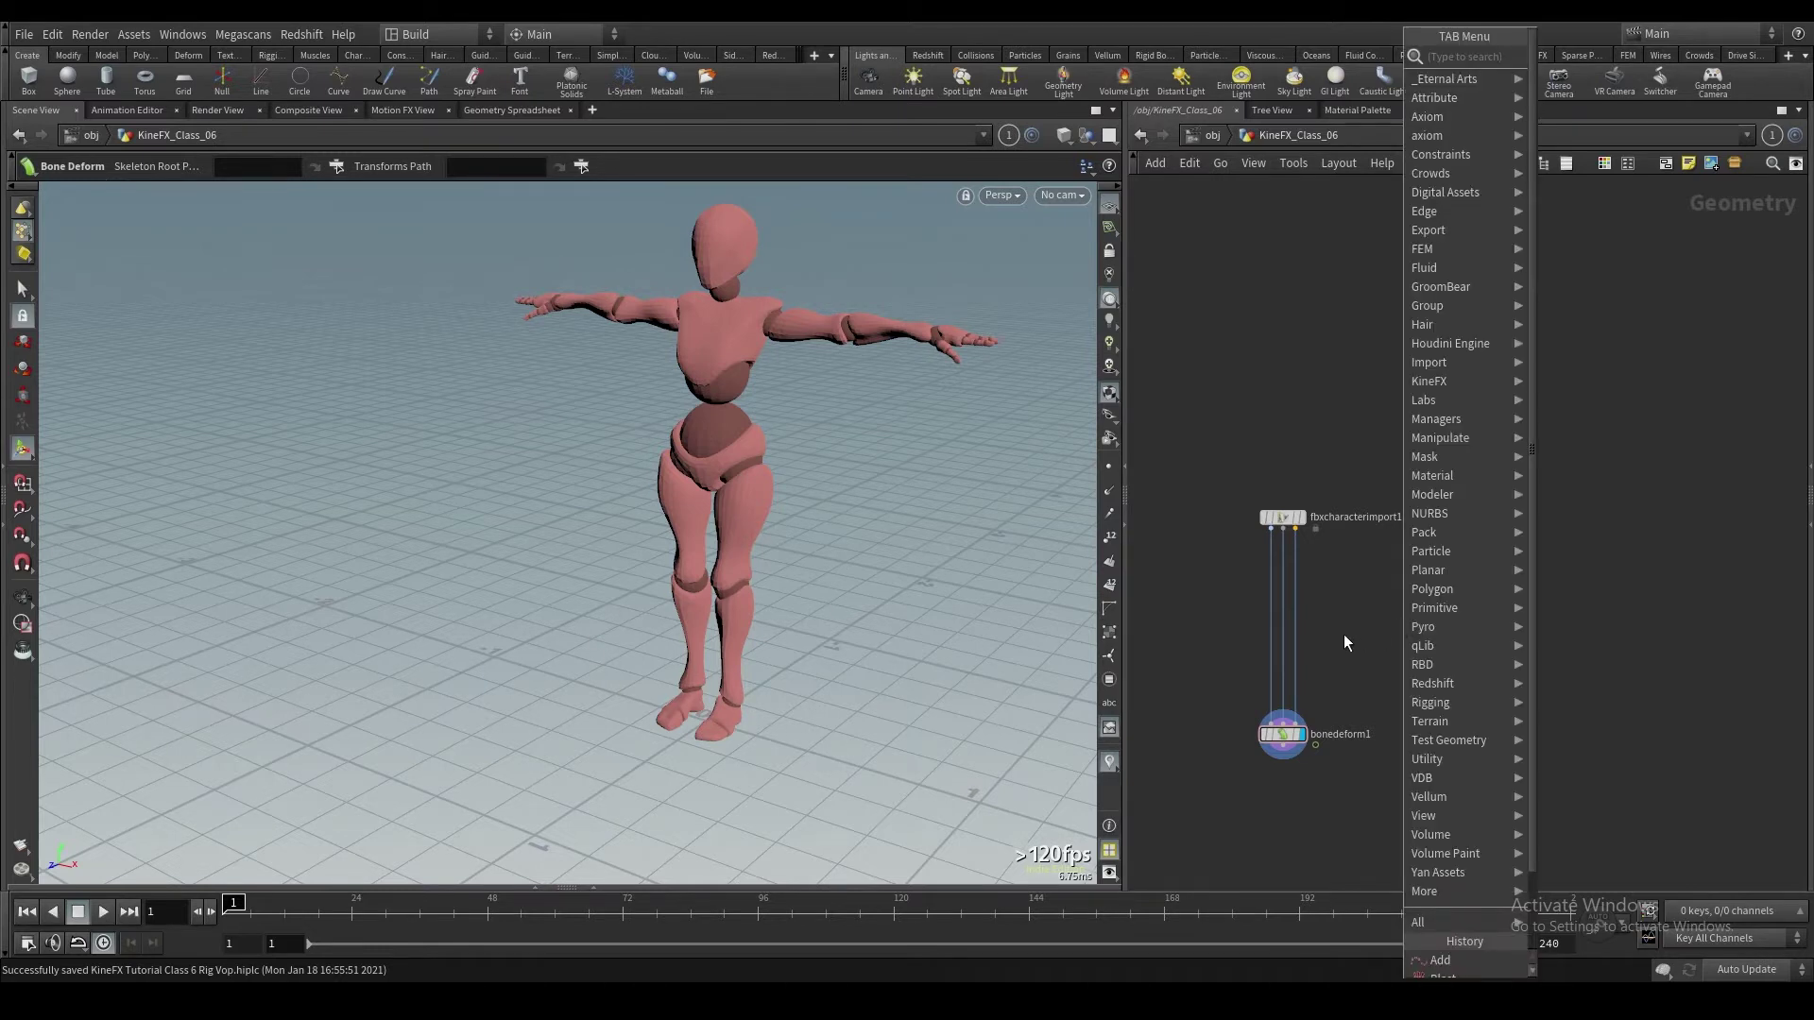
text(grid)
key(Return)
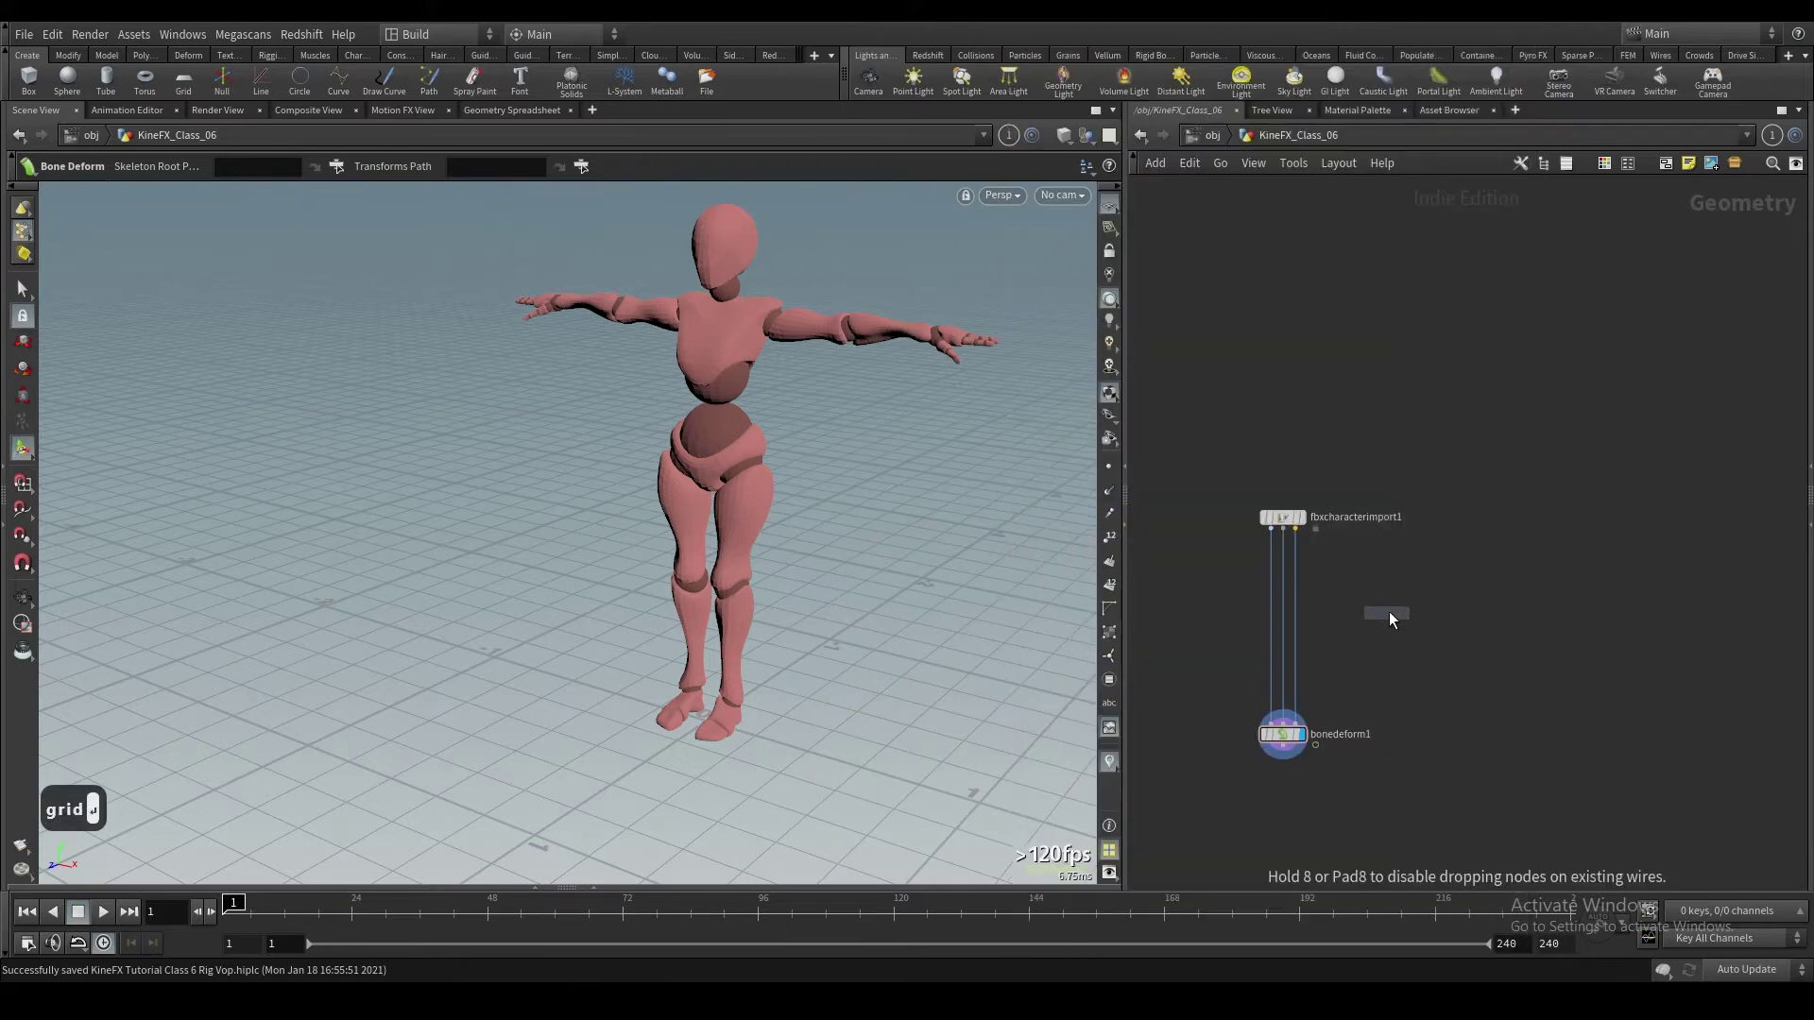
click(1412, 619)
drag(1414, 619, 1455, 588)
click(1448, 580)
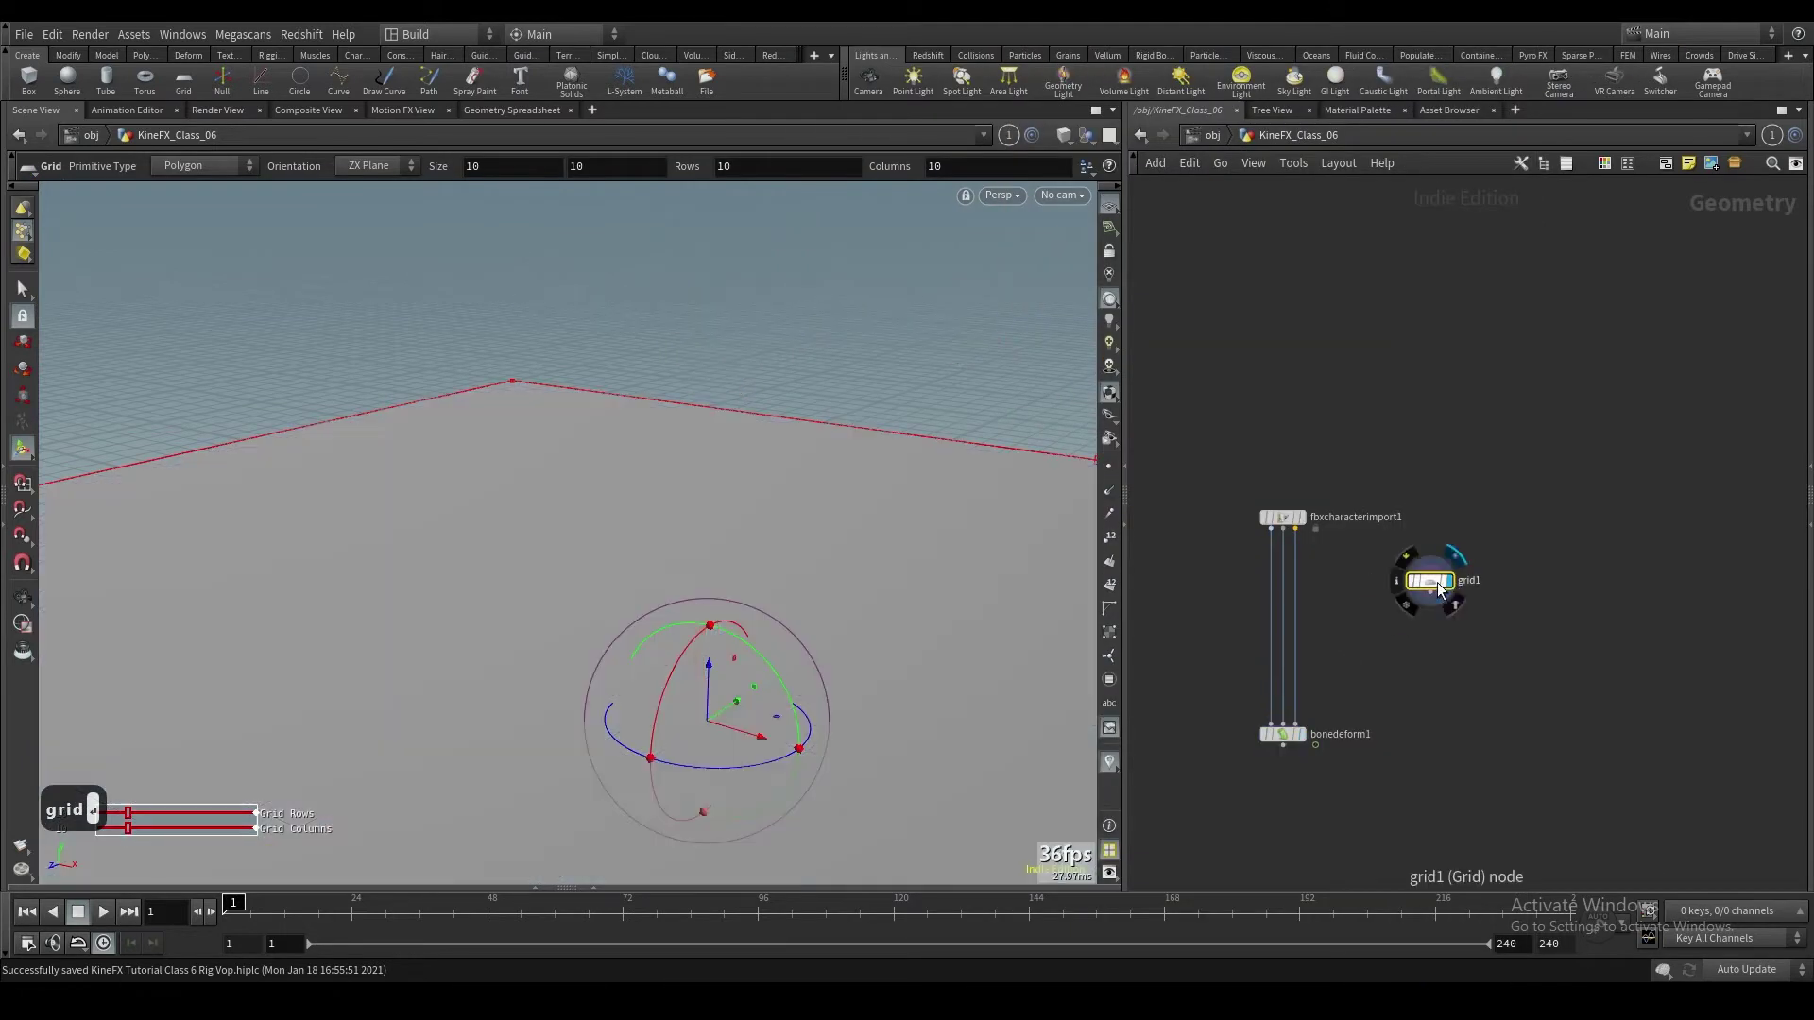
Step: Combine bonedeform1 and grid1 with a displayed Merge node and save the scene
key(Tab)
text(merge)
key(Return)
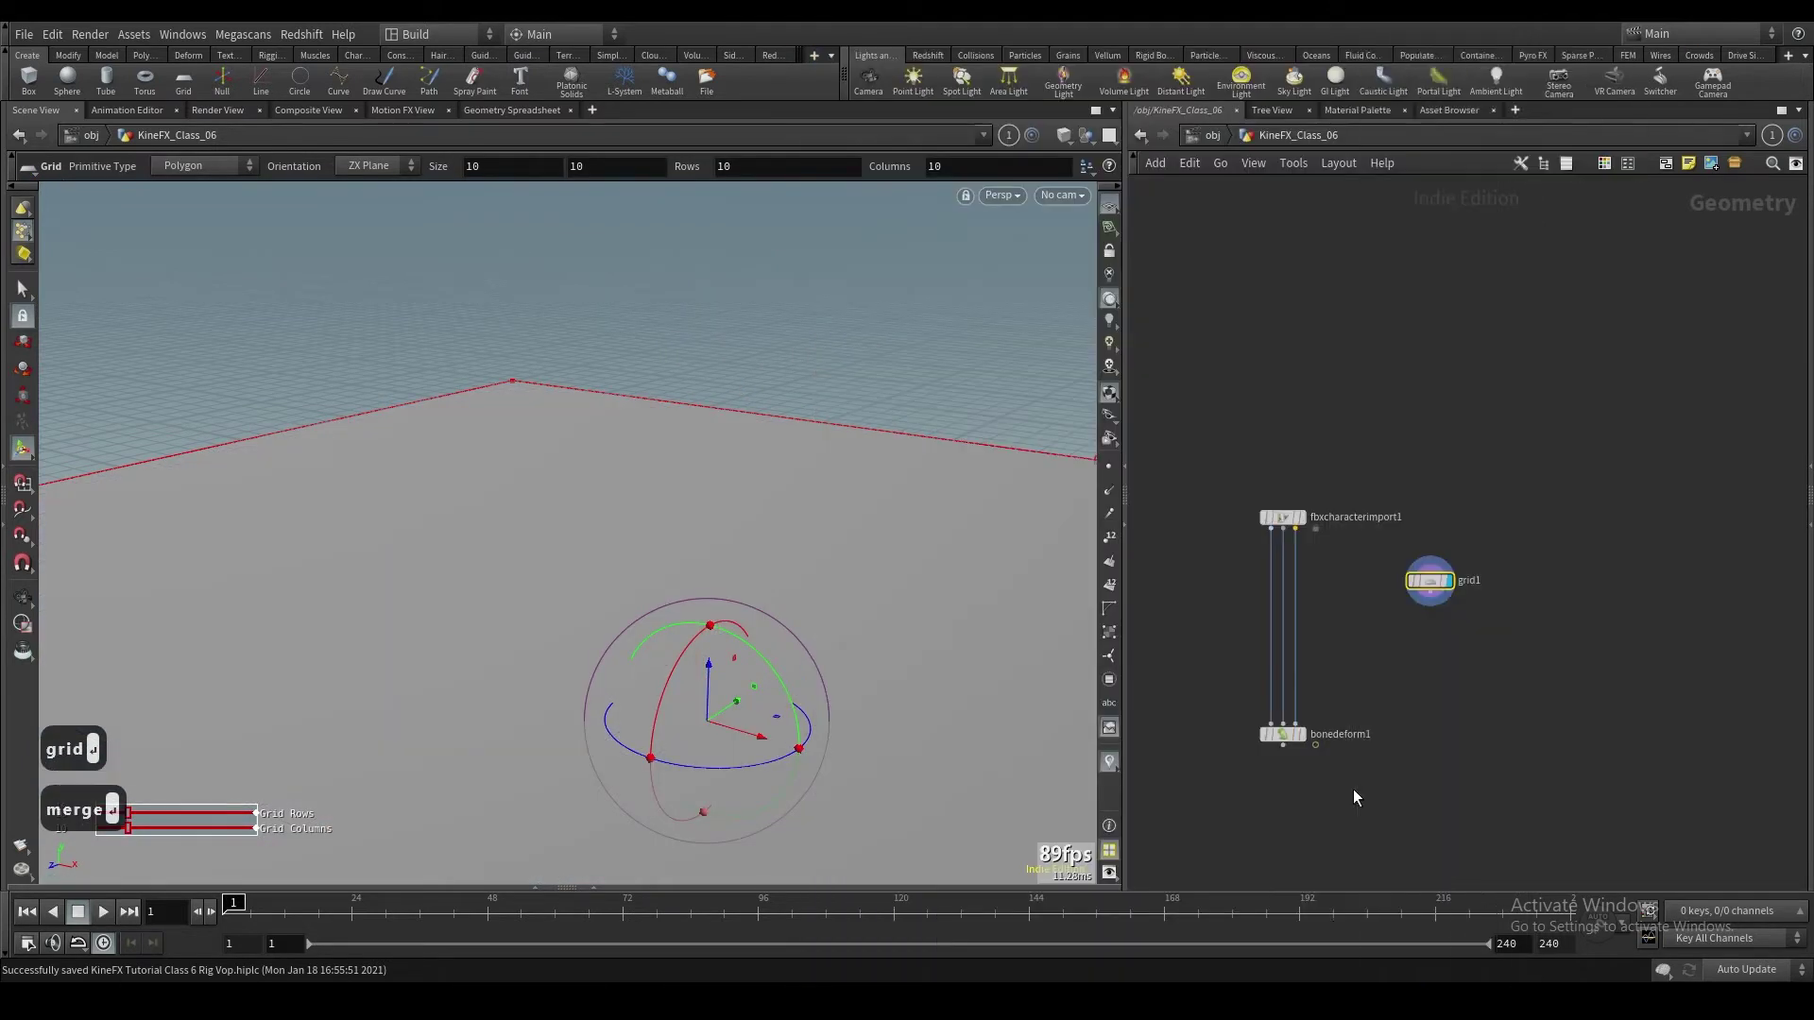
click(1345, 796)
drag(1342, 790, 1429, 587)
click(1363, 798)
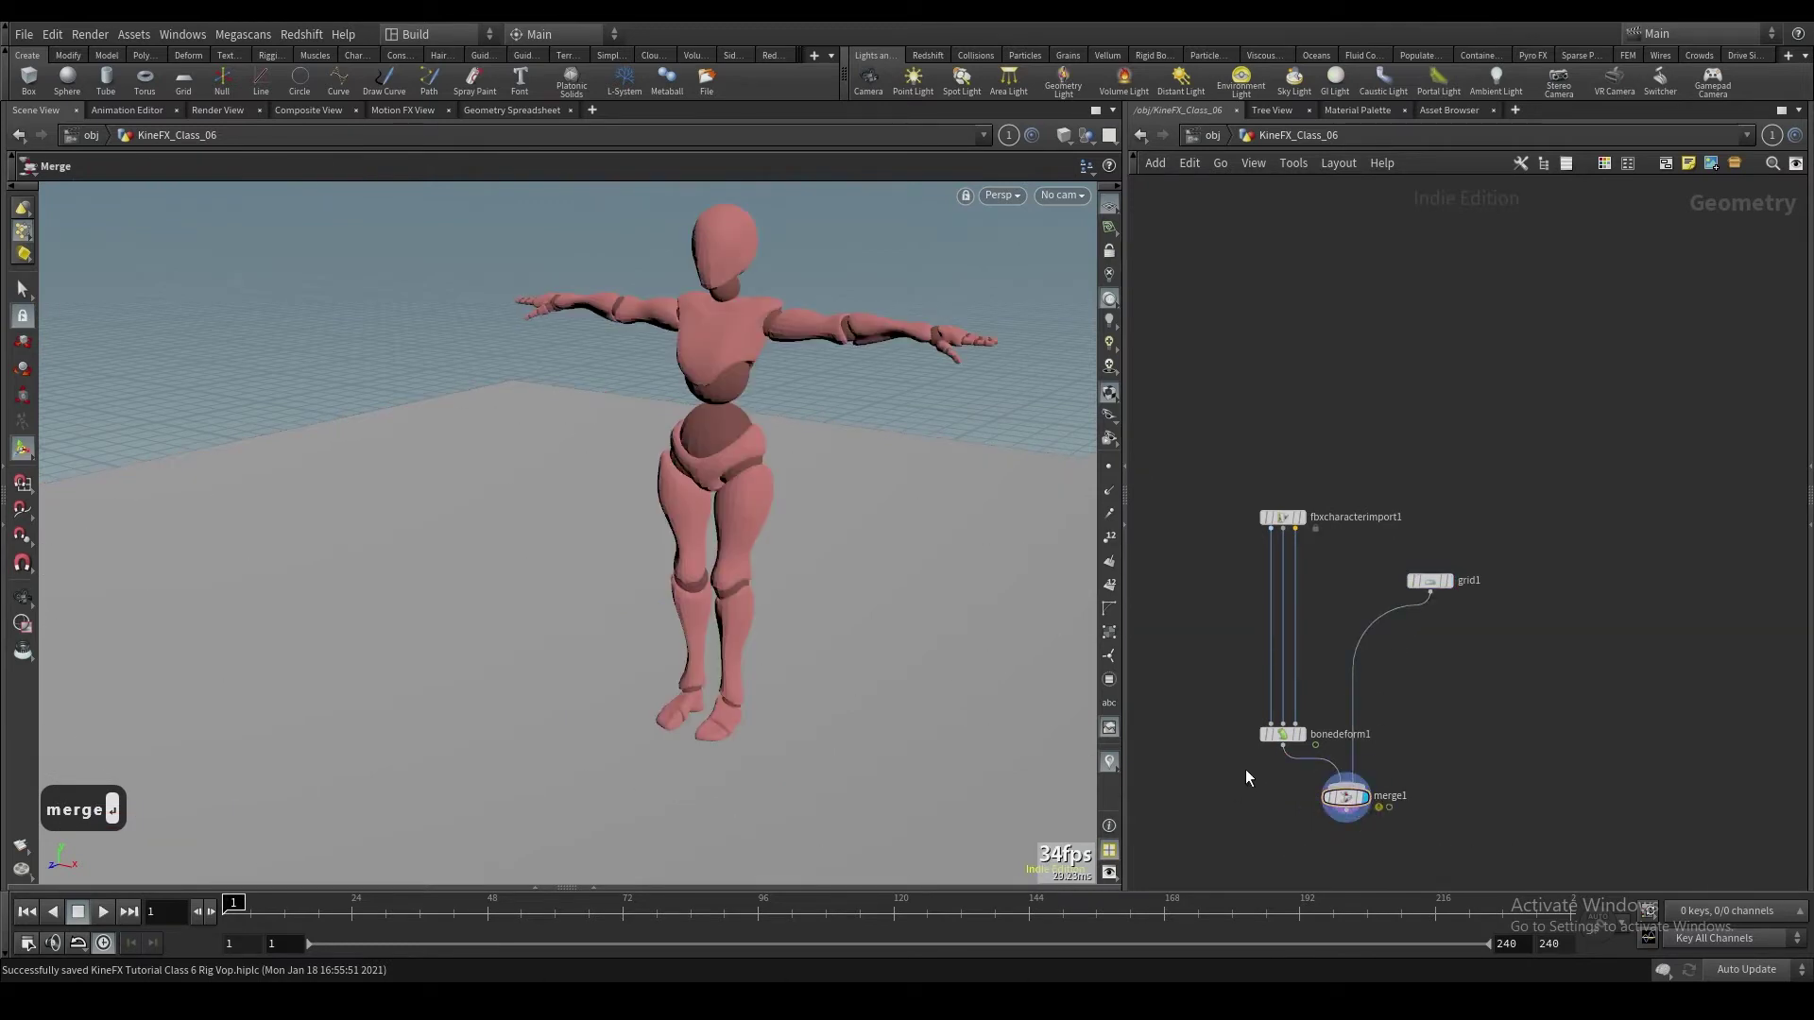
key(ctrl+s)
Step: Show grid1's parameters and switch the viewport shading to Flat Wire Shaded
click(1430, 580)
key(p)
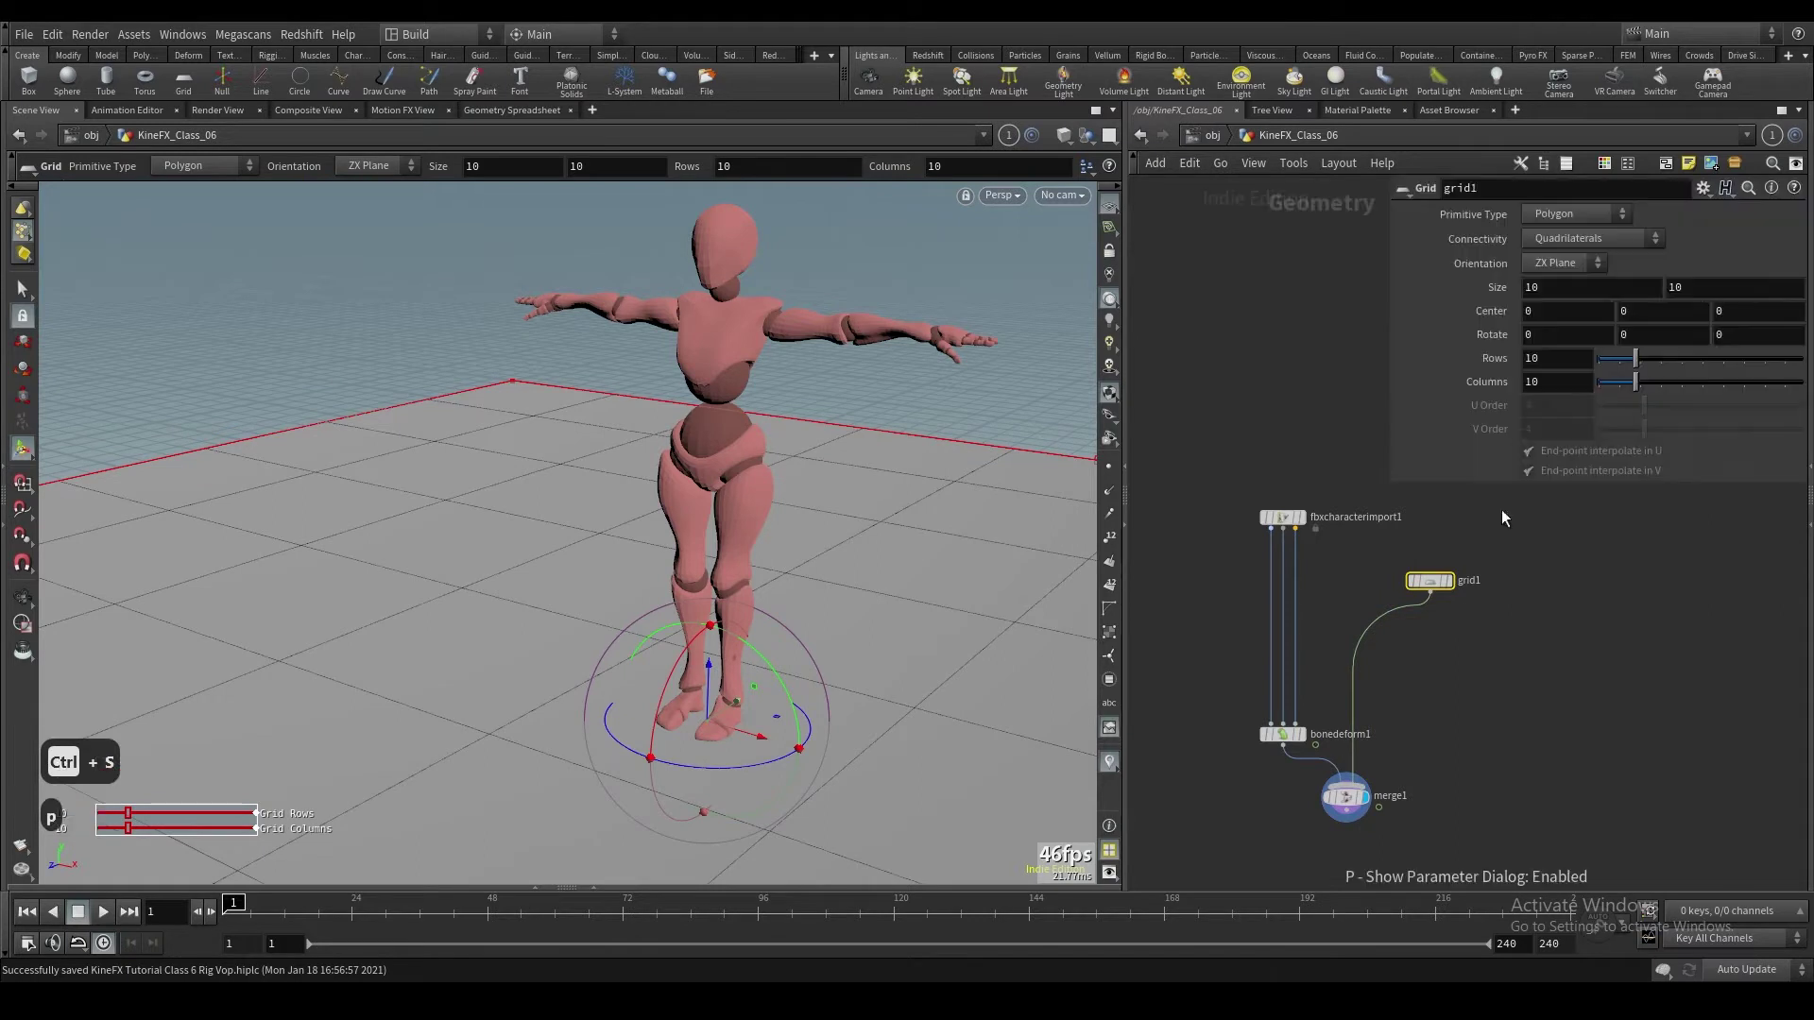
click(1062, 141)
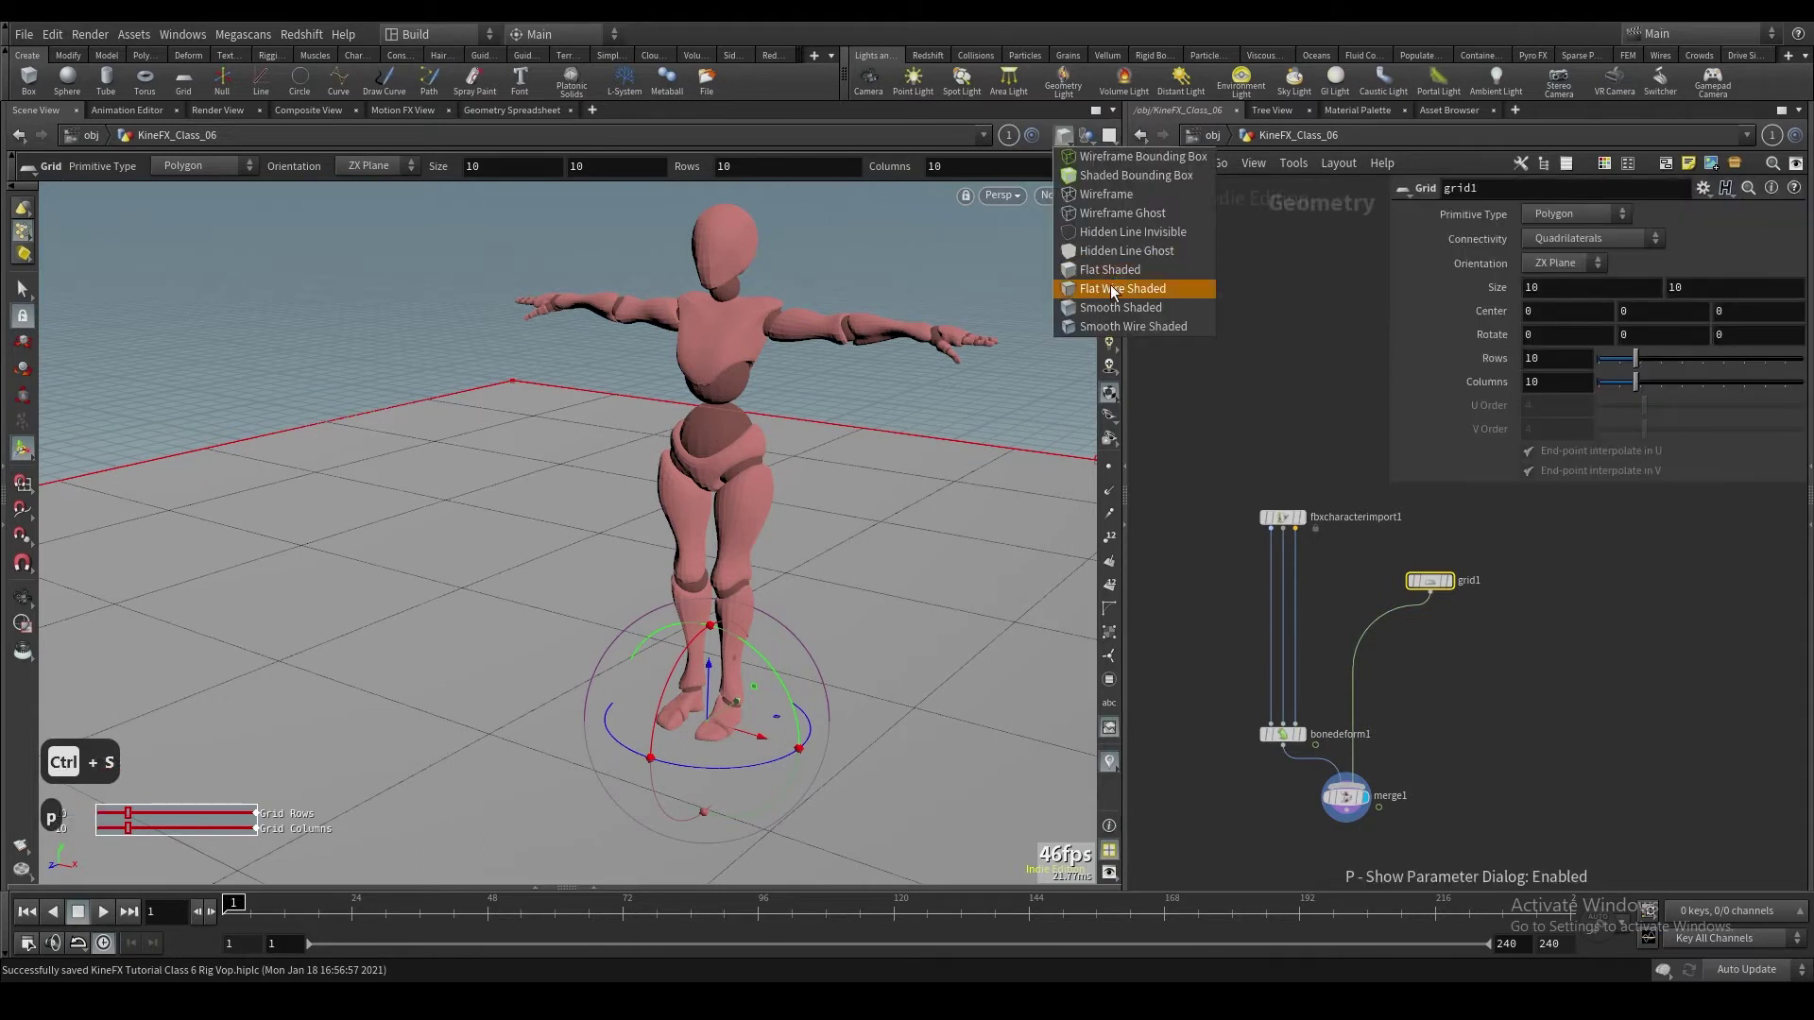
click(1115, 286)
Step: Set both the rows and the columns of grid1 to 100
click(1551, 357)
text(0)
key(Return)
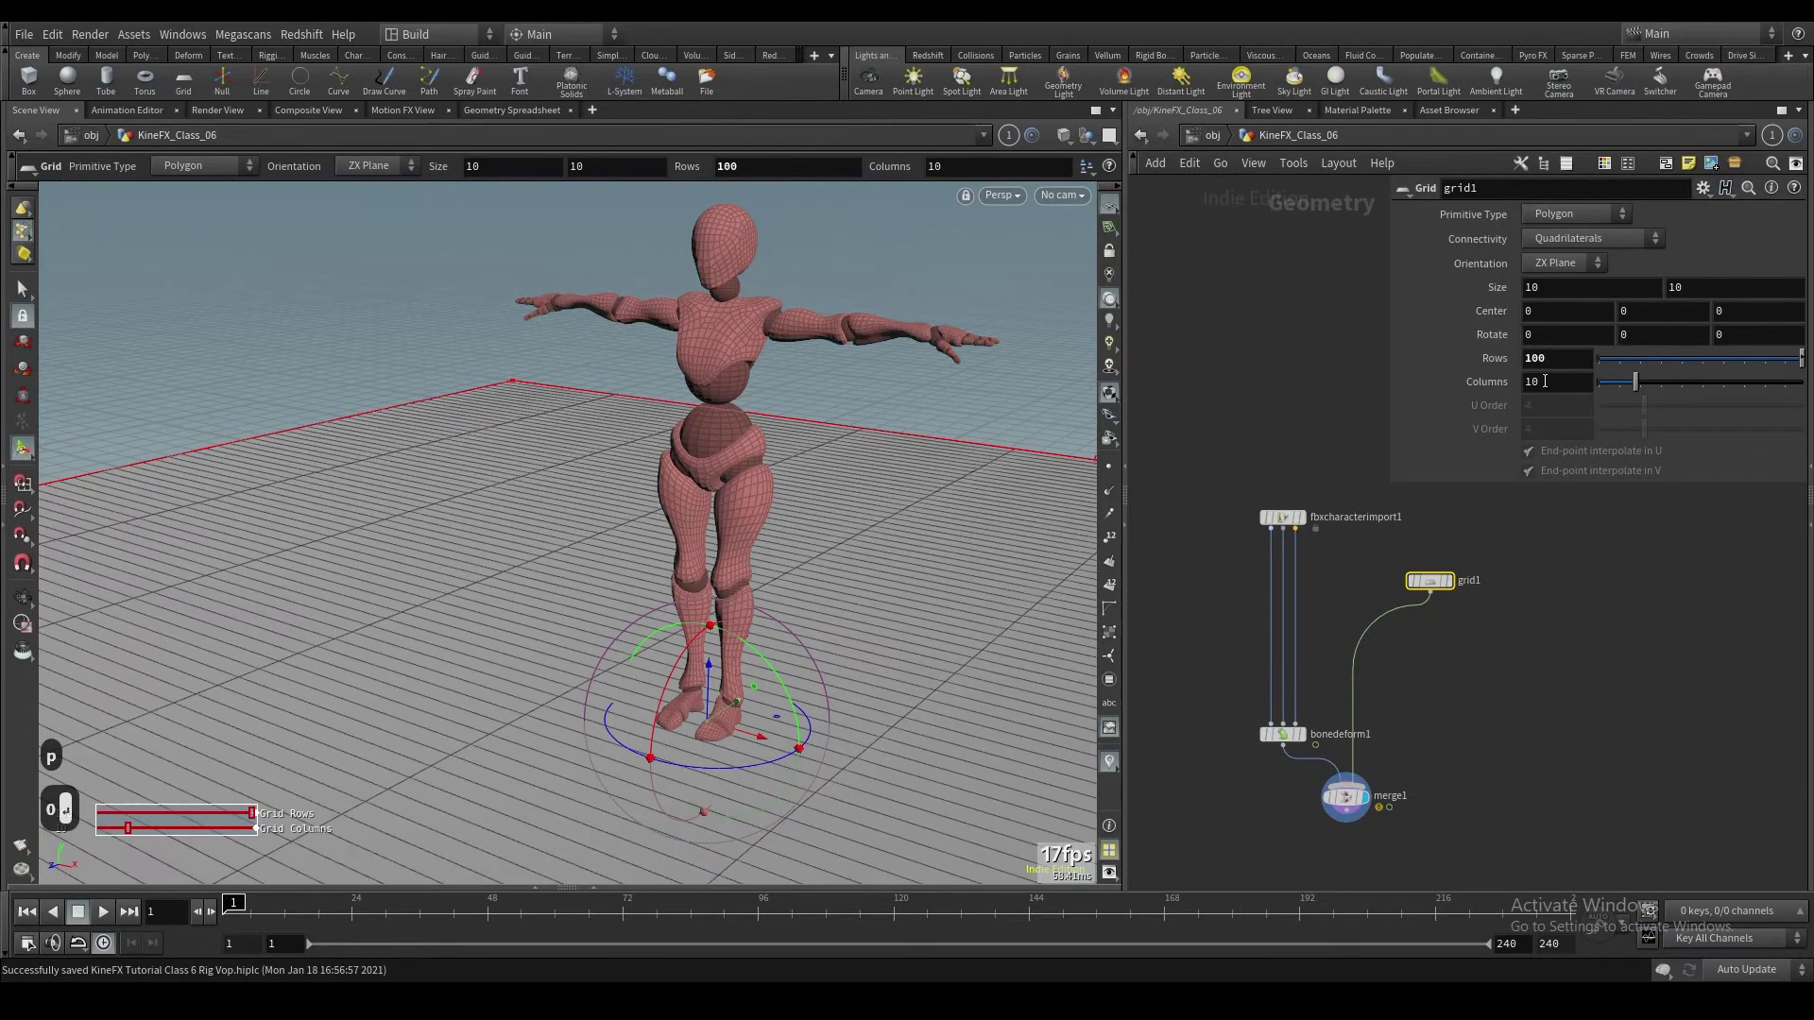
click(1549, 382)
text(0)
key(Return)
Step: Insert a Mountain node on the wire between grid1 and the merge
scroll(1440, 673, down, 1)
key(Tab)
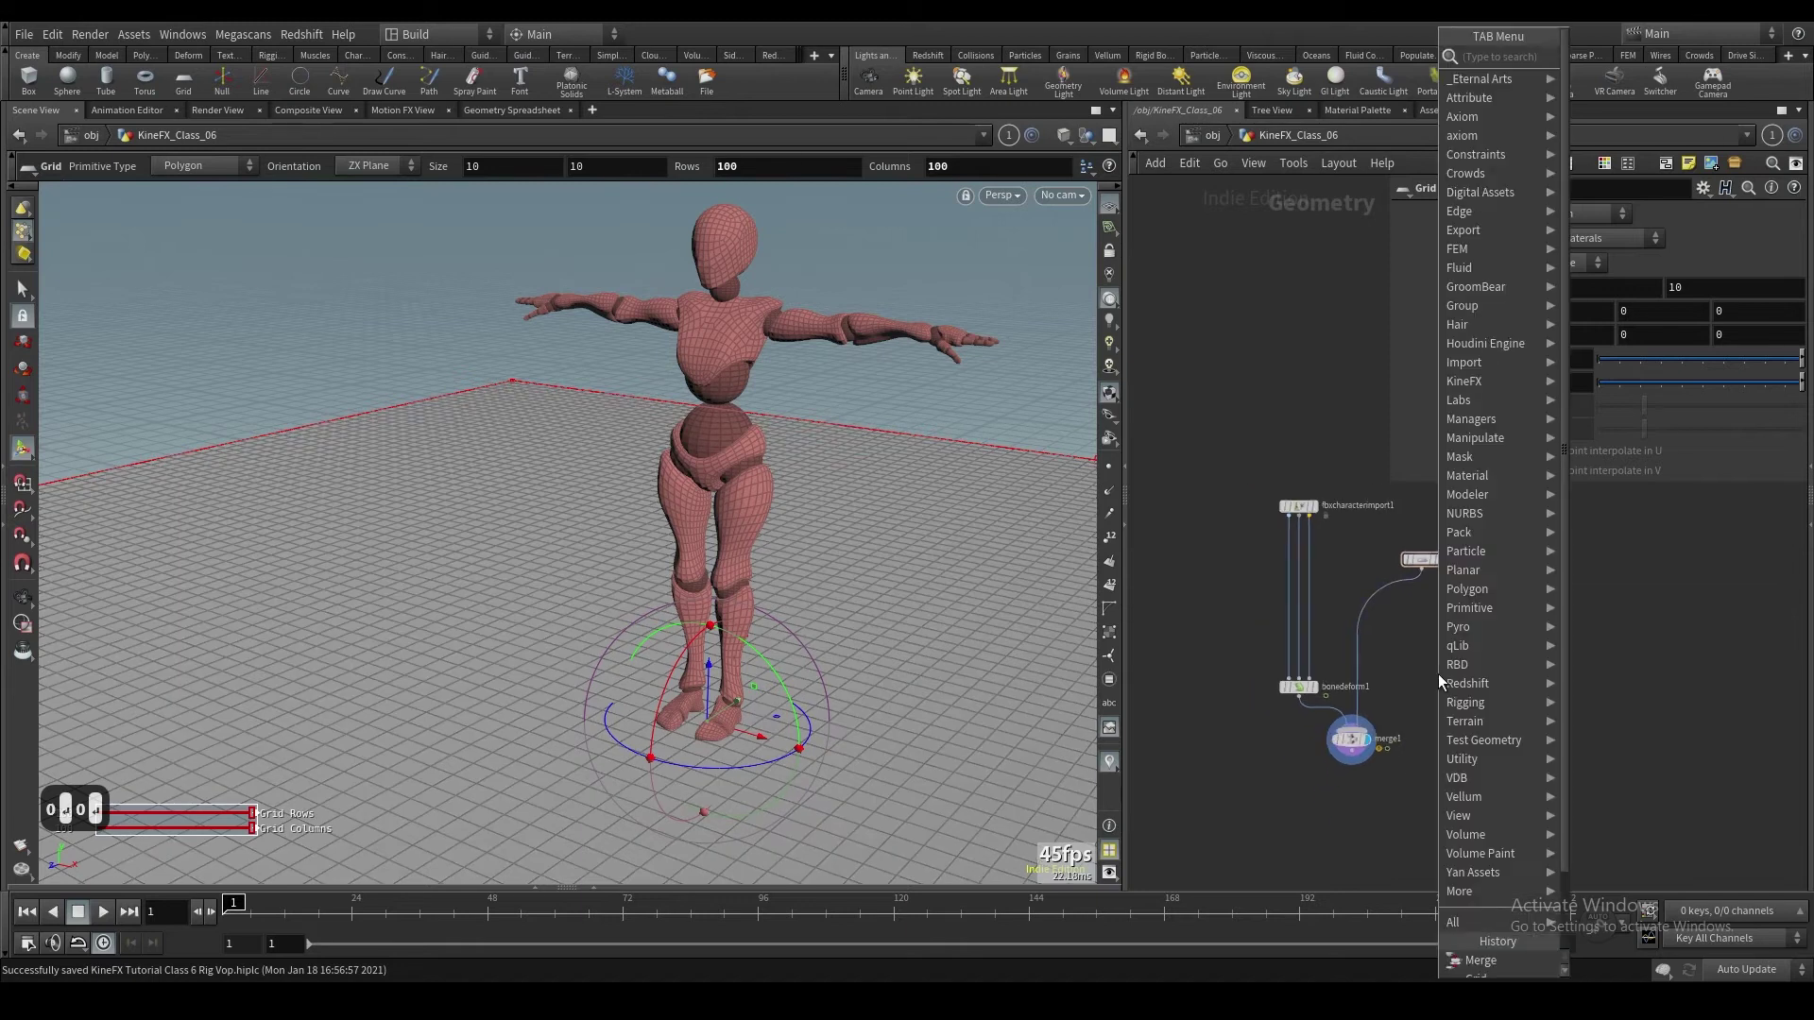
text(mou)
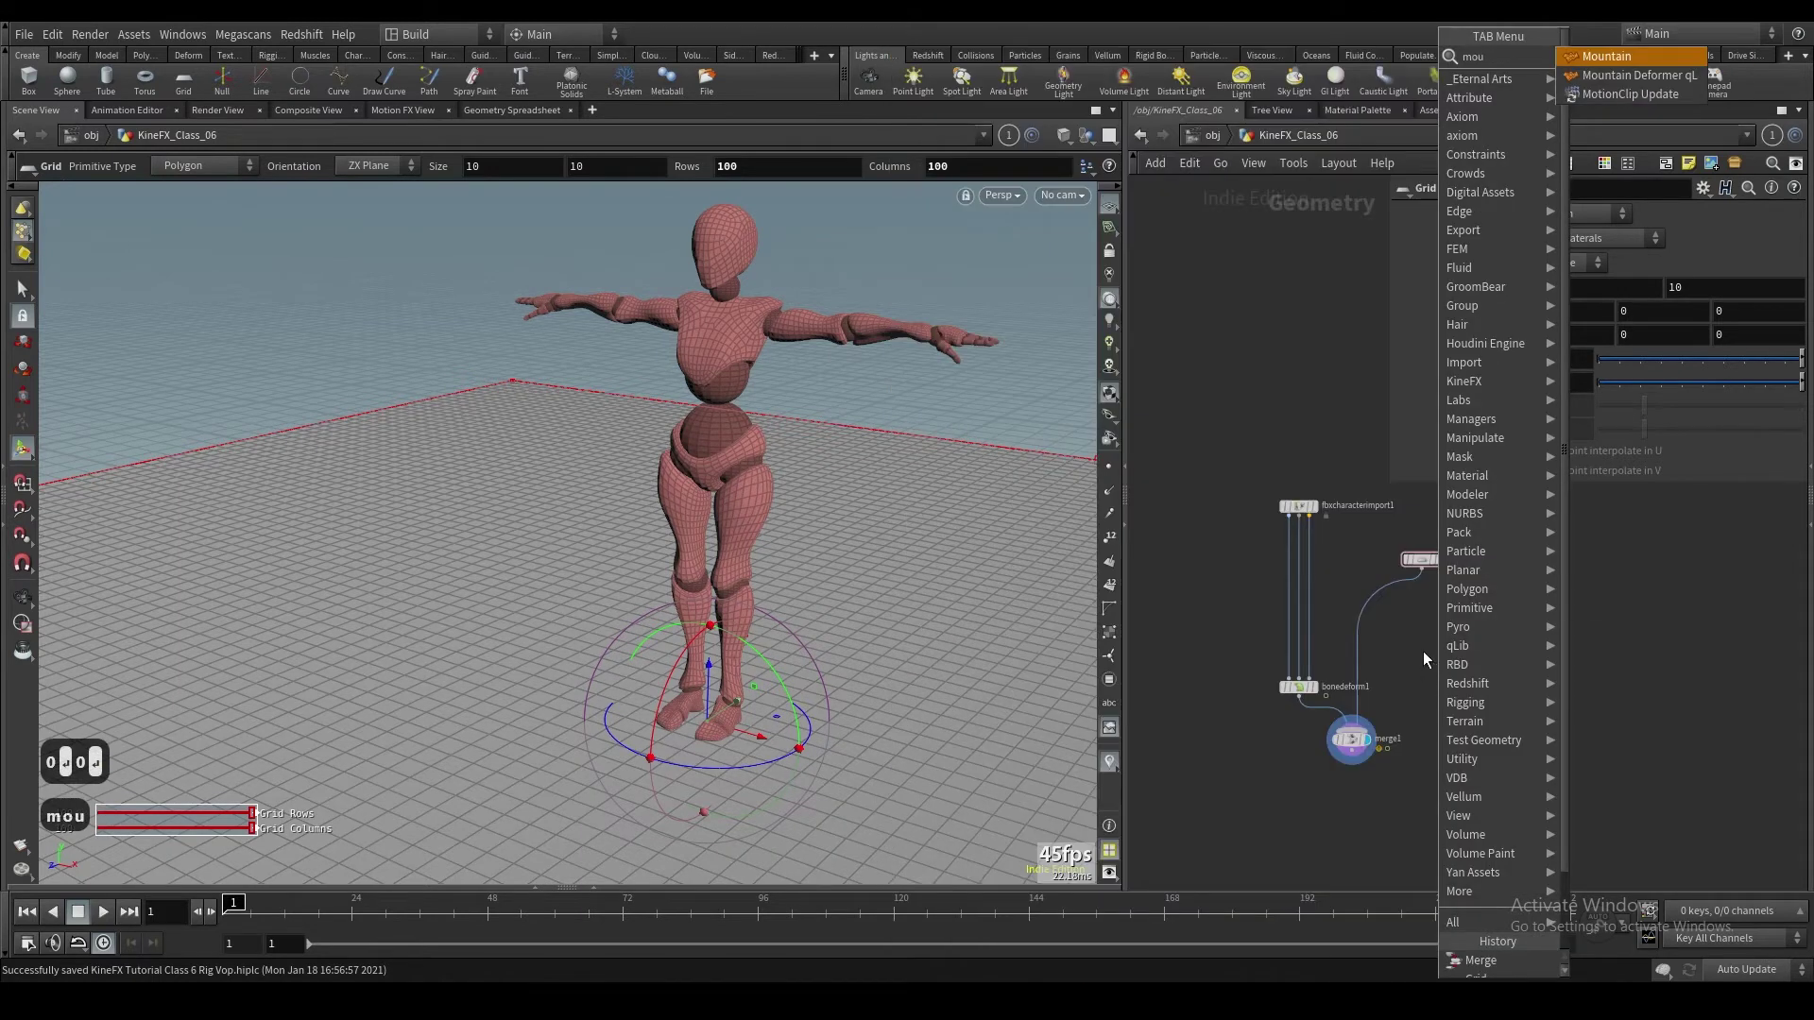
click(1620, 57)
click(1368, 607)
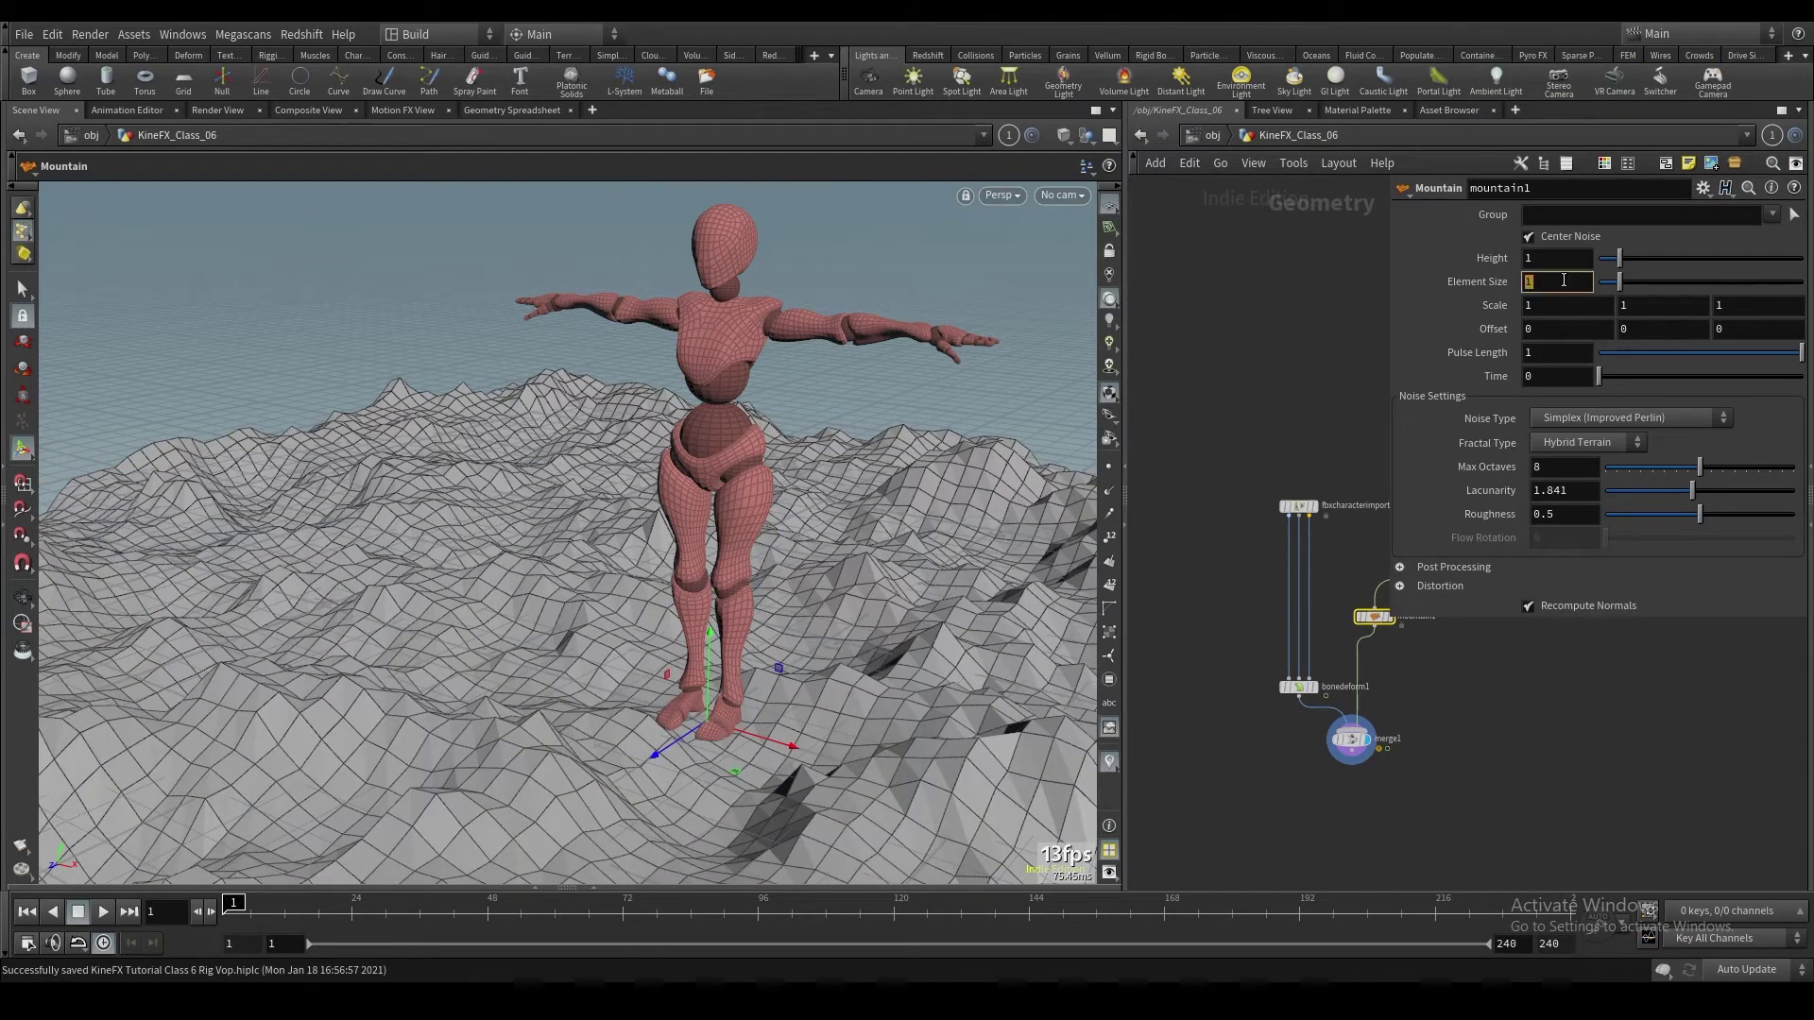
Step: Set the Mountain node's element size to 5 and its height to 2
text(2)
key(Return)
text(5)
key(Return)
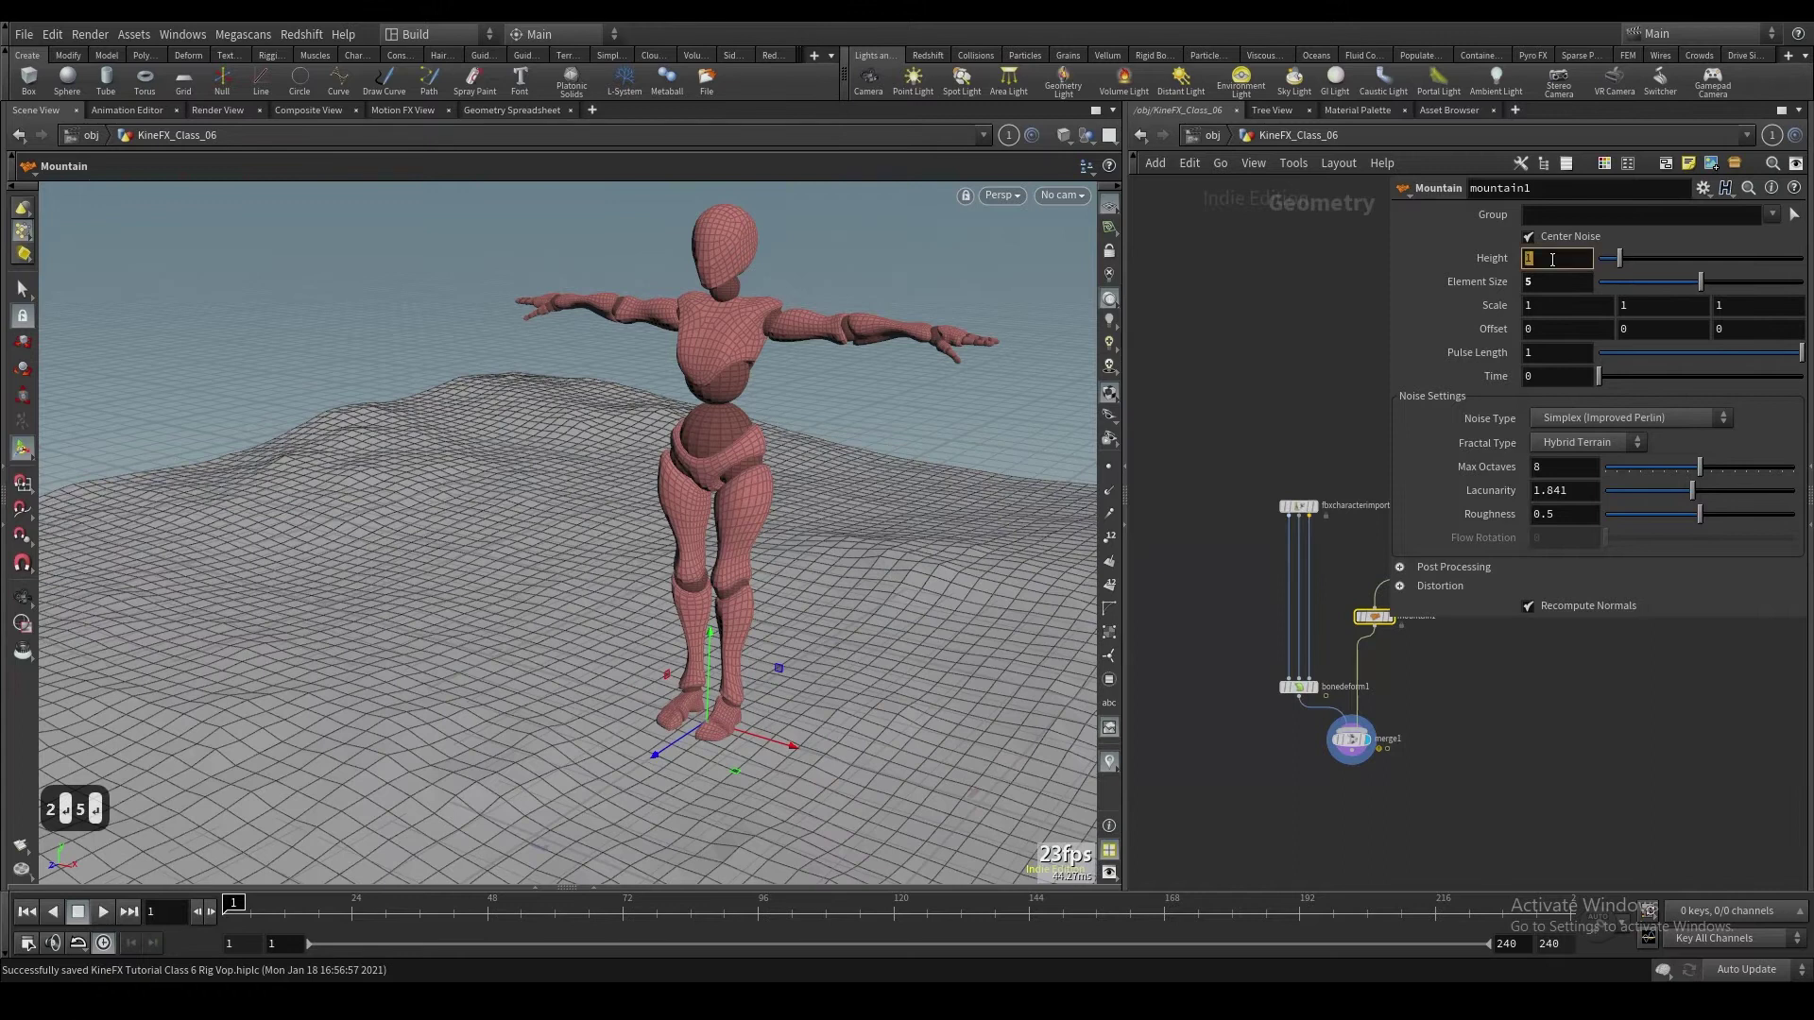
text(2)
key(Return)
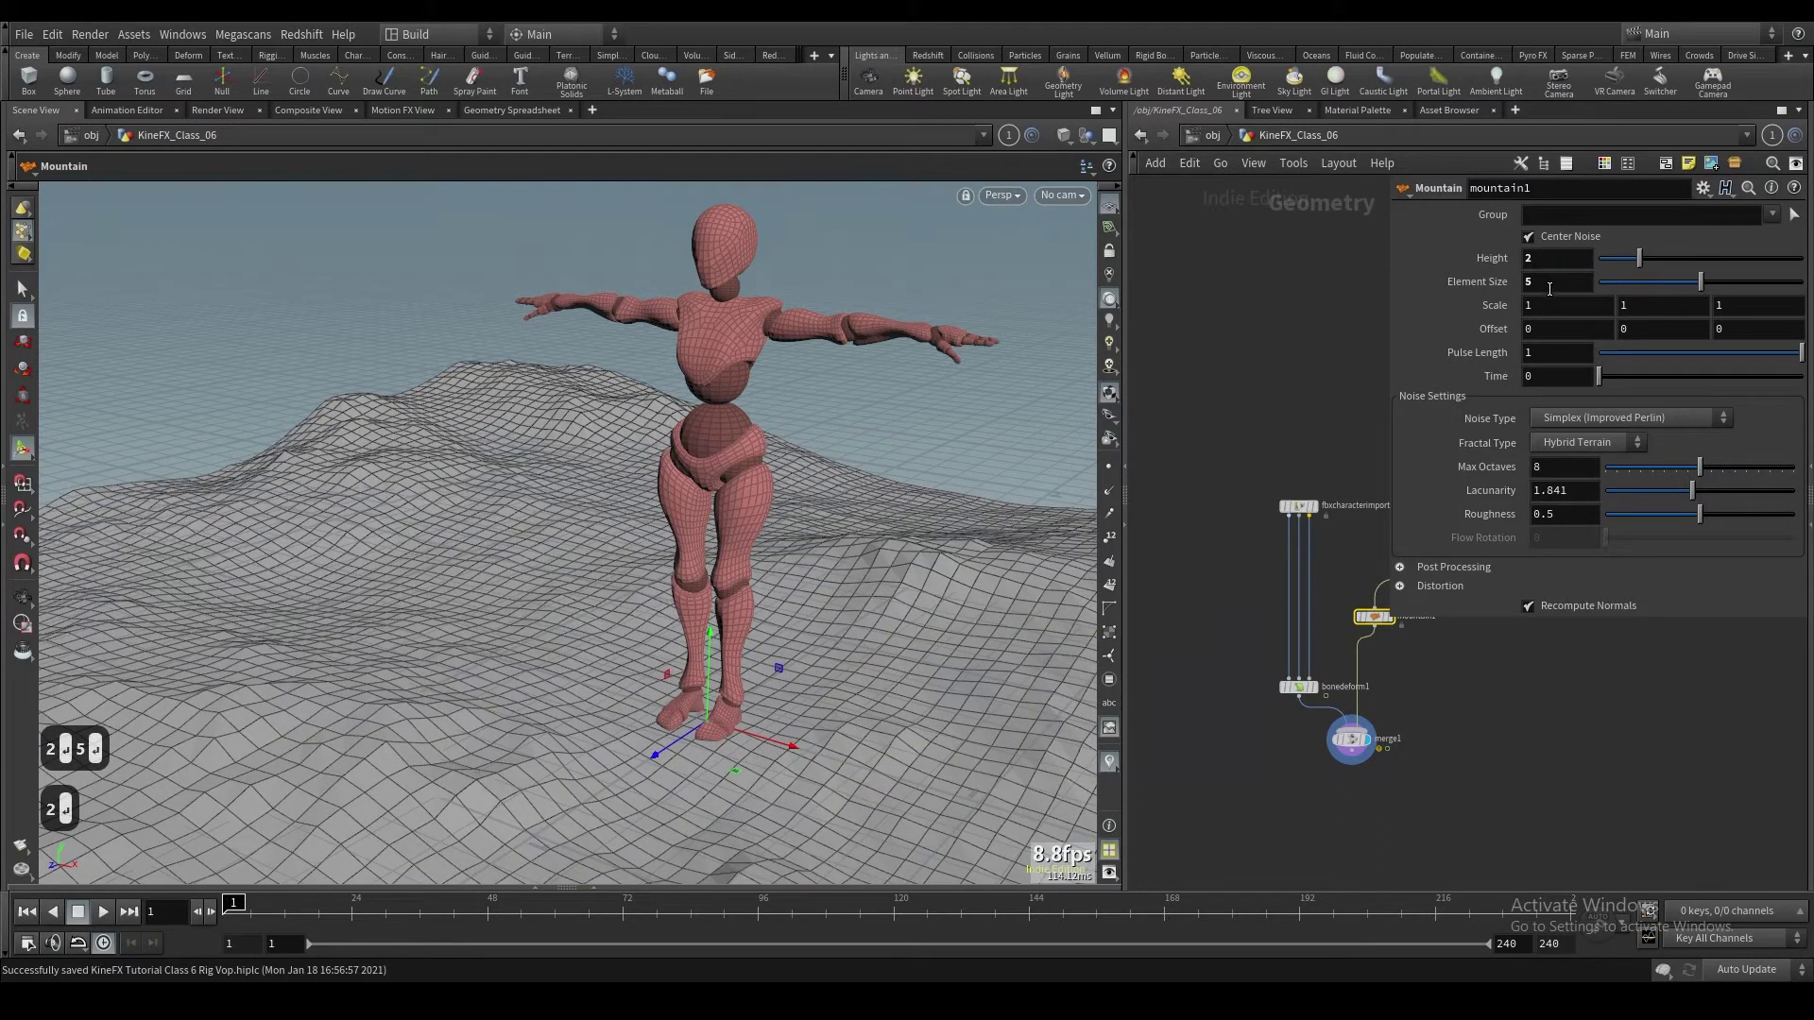
Step: Try an element size of 10 and a height of about 4.37 on the Mountain node
double_click(1549, 289)
text(10)
key(Return)
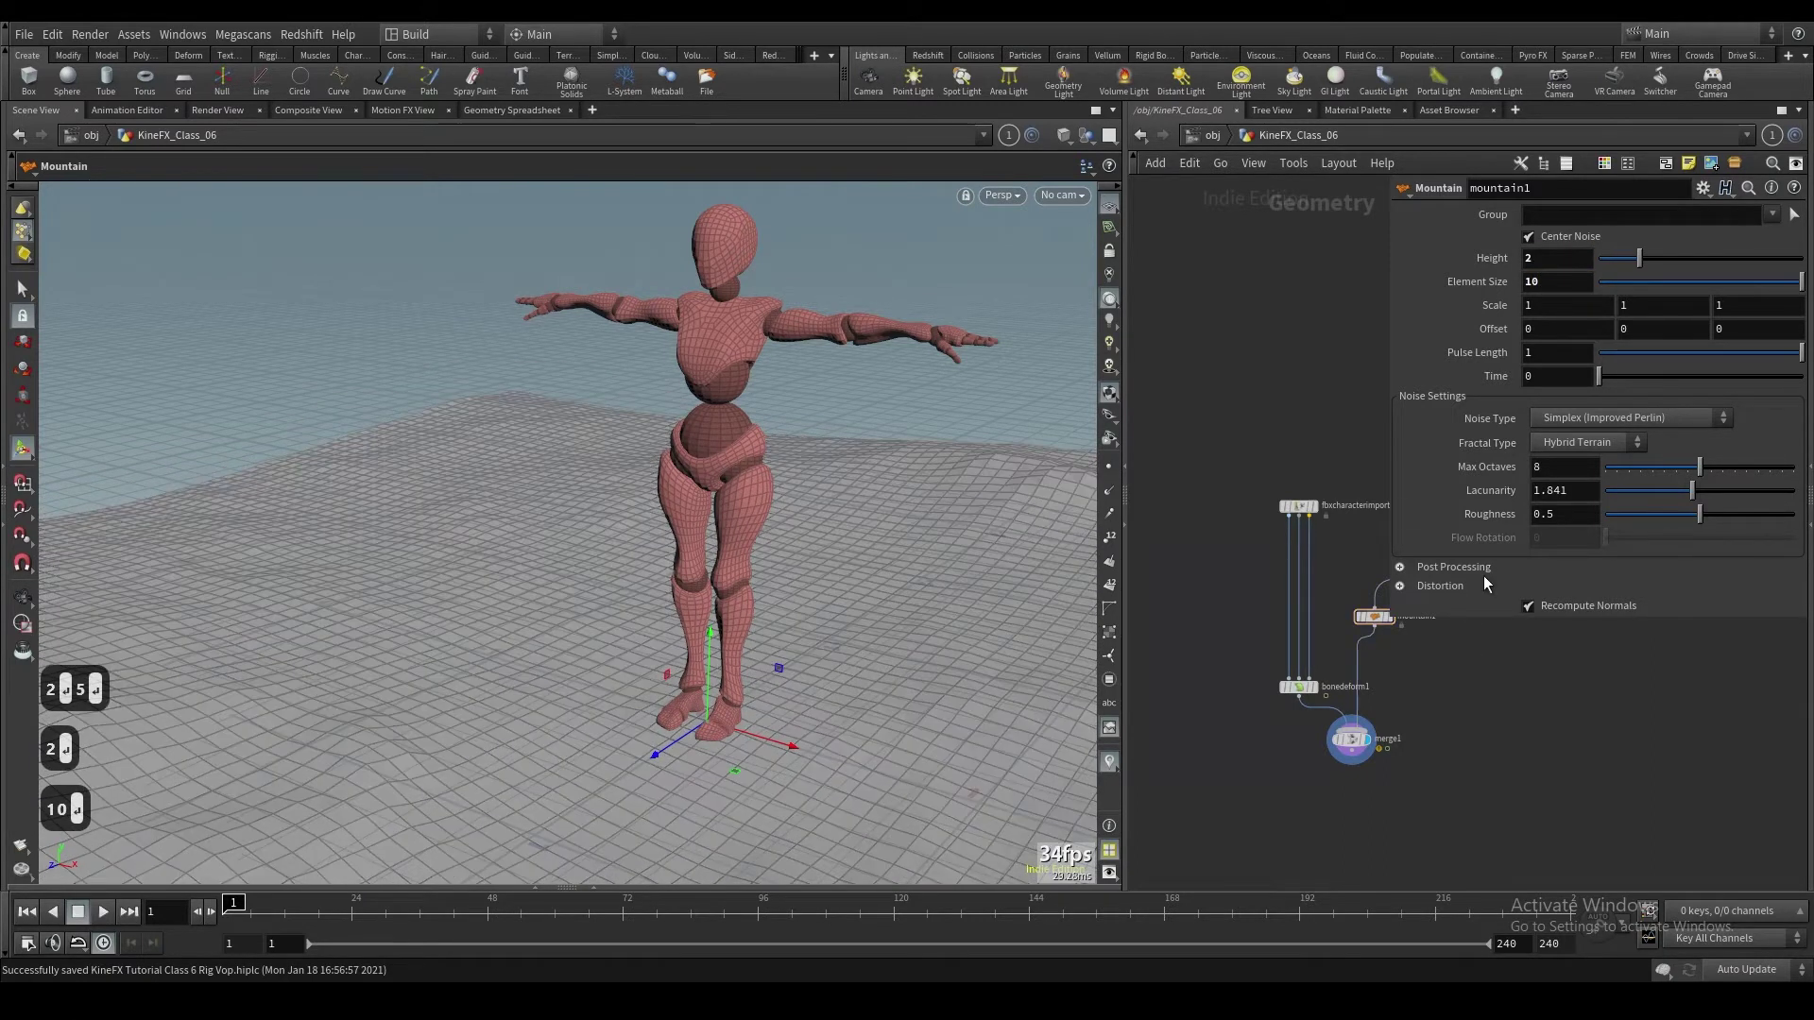
alt+drag(821, 584, 734, 502)
key(Escape)
drag(506, 510, 478, 608)
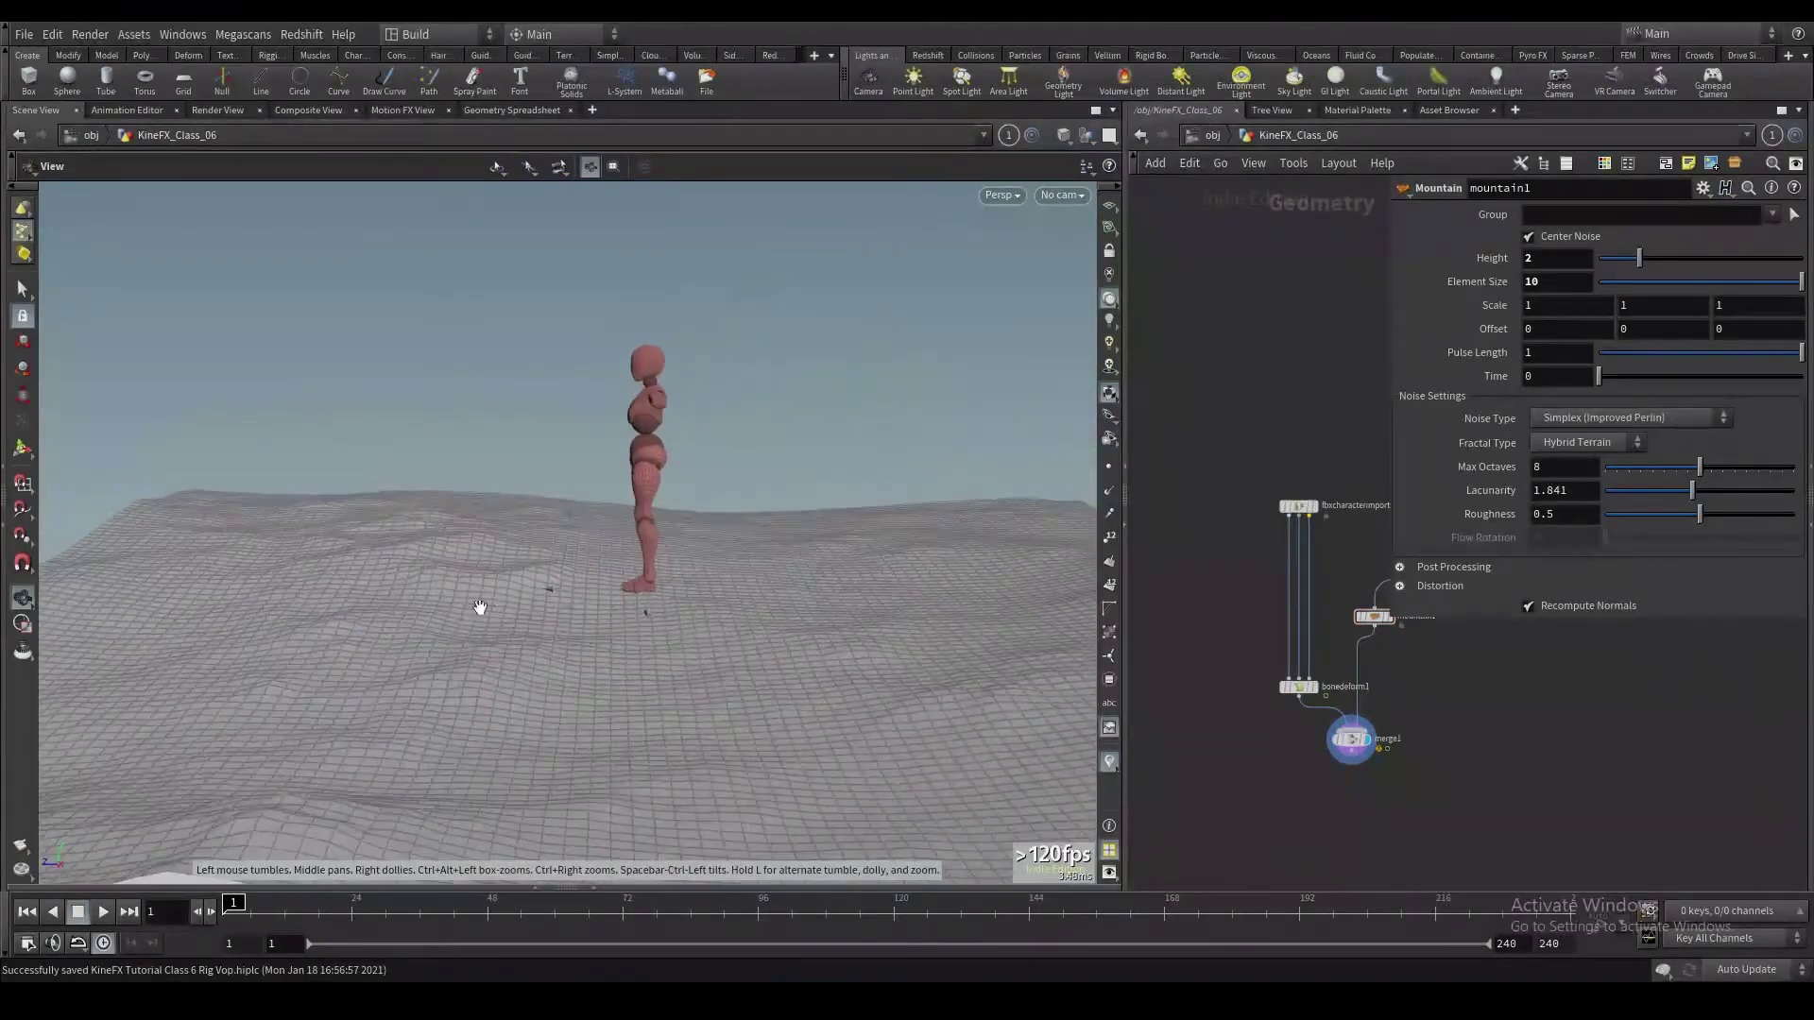
key(Return)
drag(1640, 258, 1688, 260)
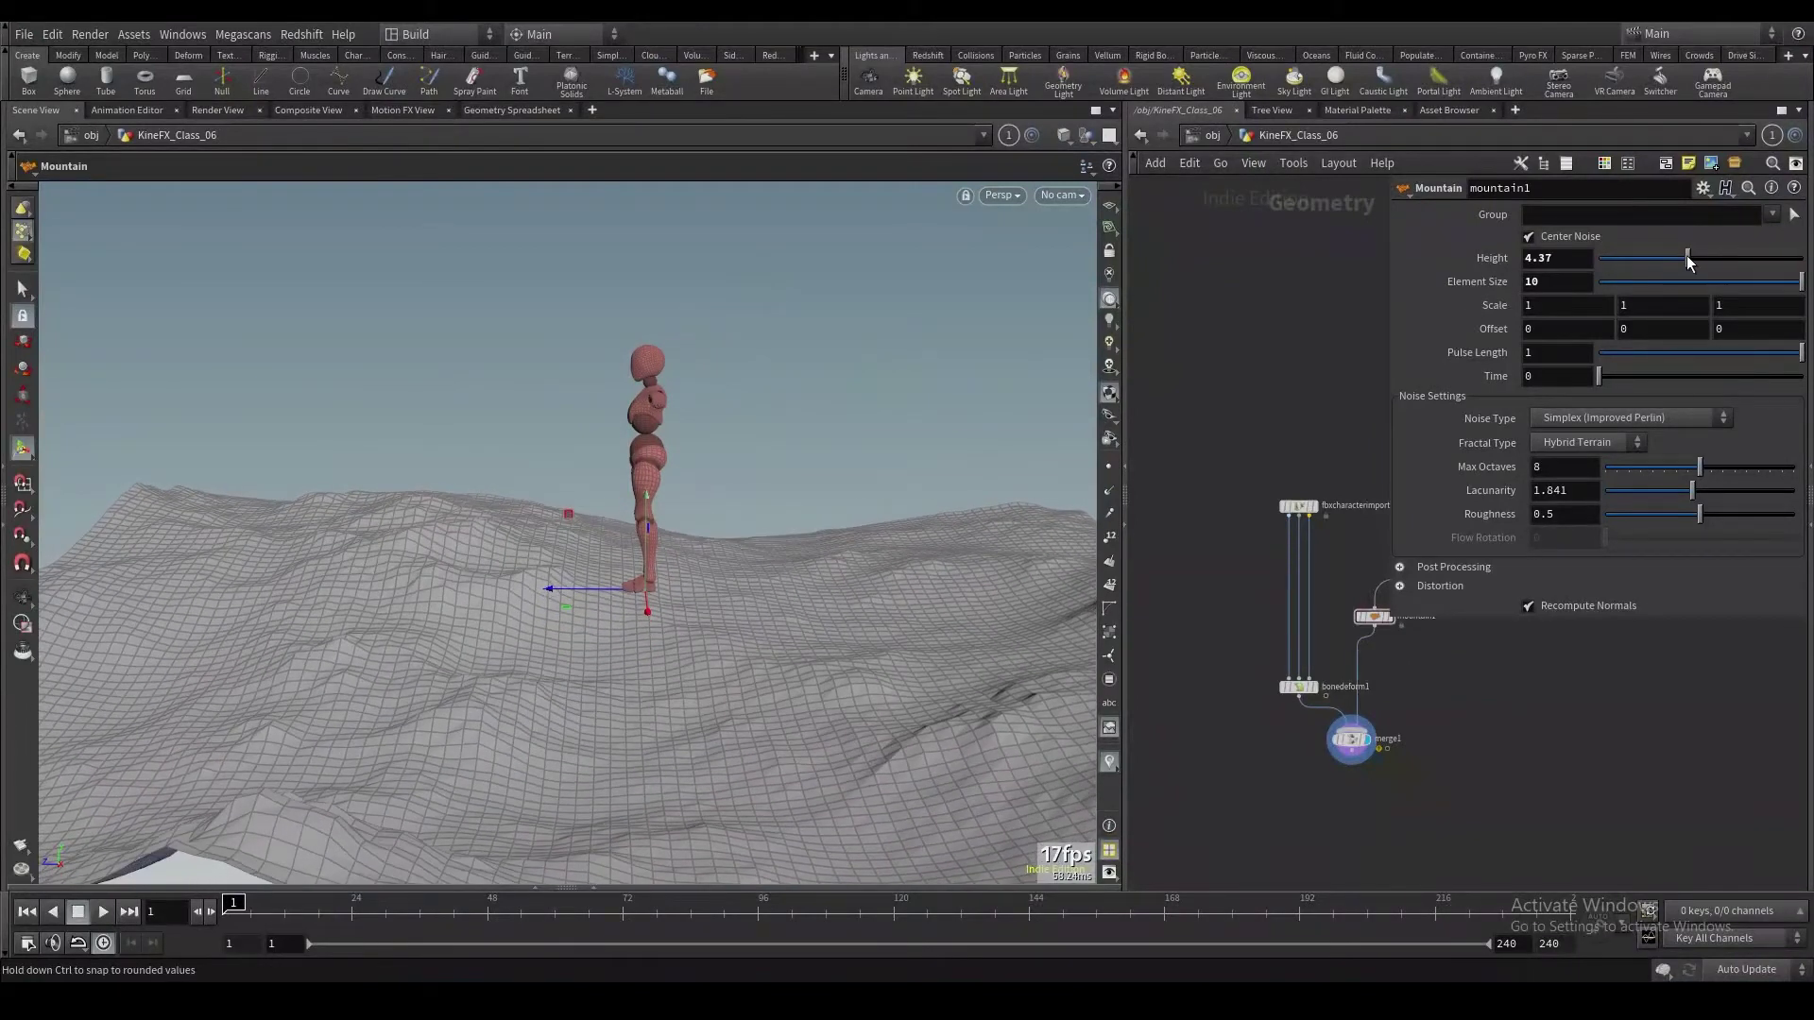
Step: Set the Mountain node's max octaves to 4 and its element size to 5
click(1577, 467)
text(4)
key(Return)
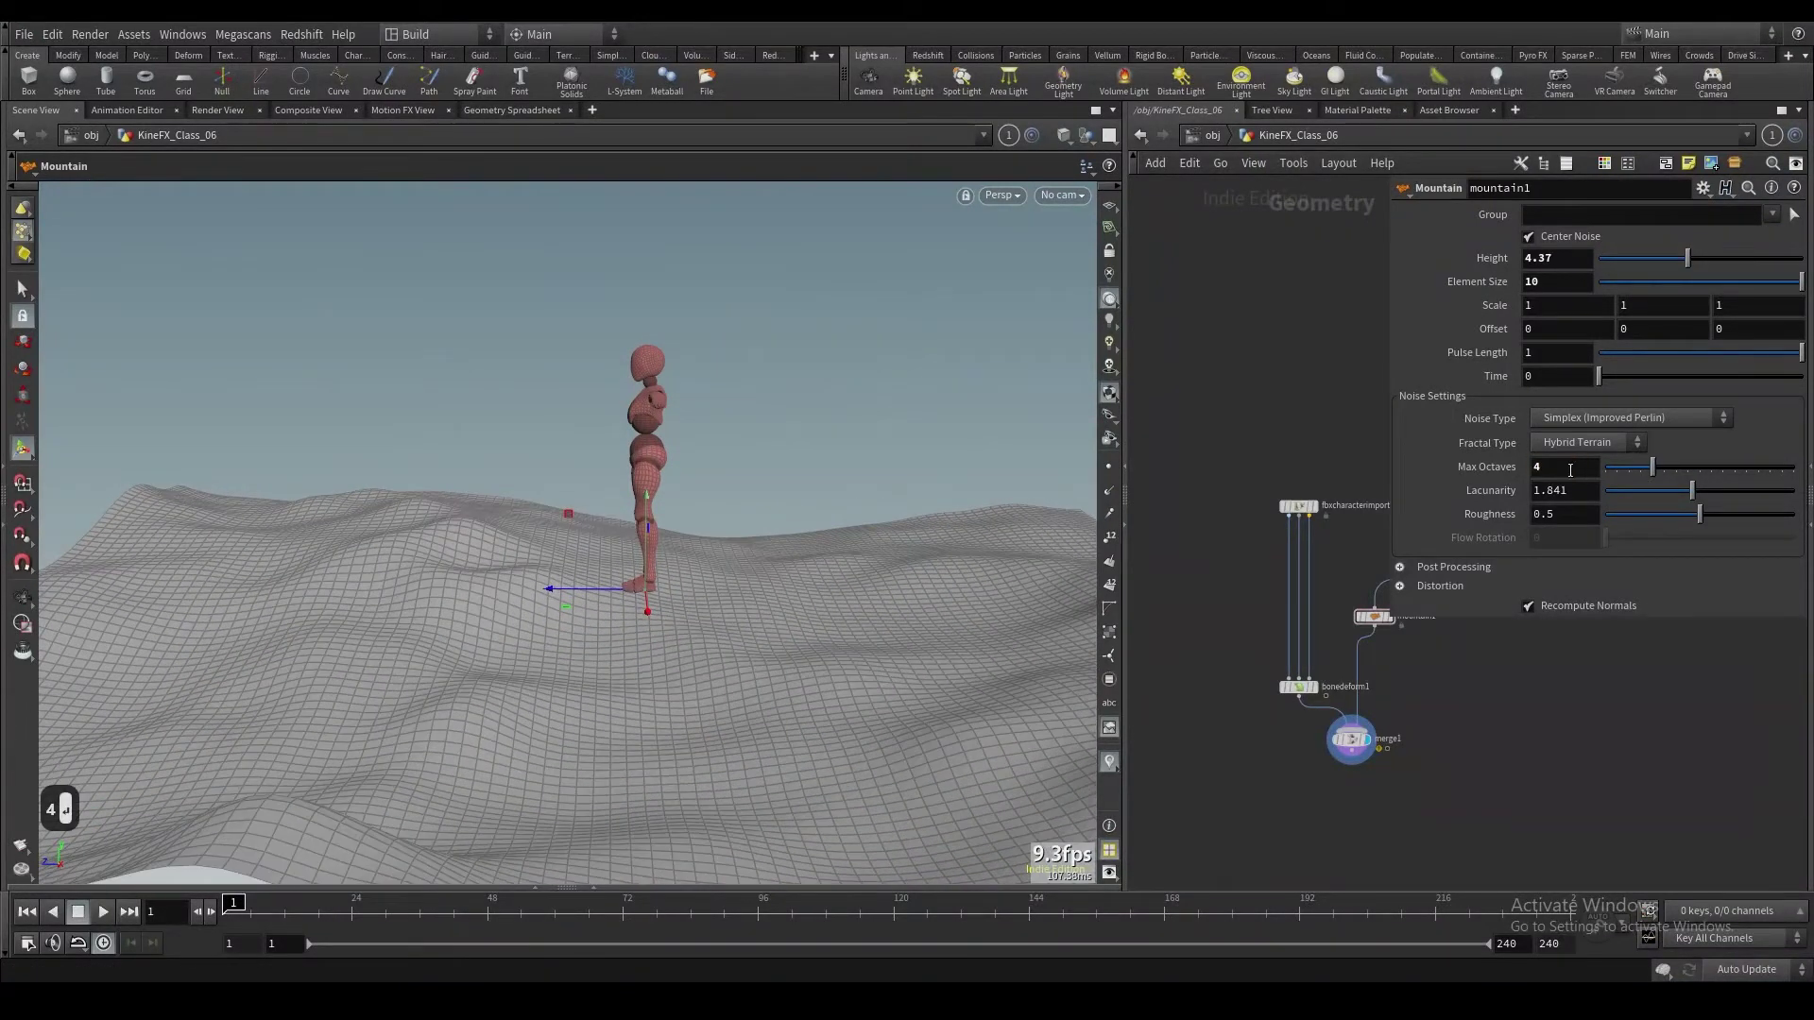
alt+drag(568, 602, 684, 584)
click(1565, 285)
double_click(1565, 281)
text(5)
key(Return)
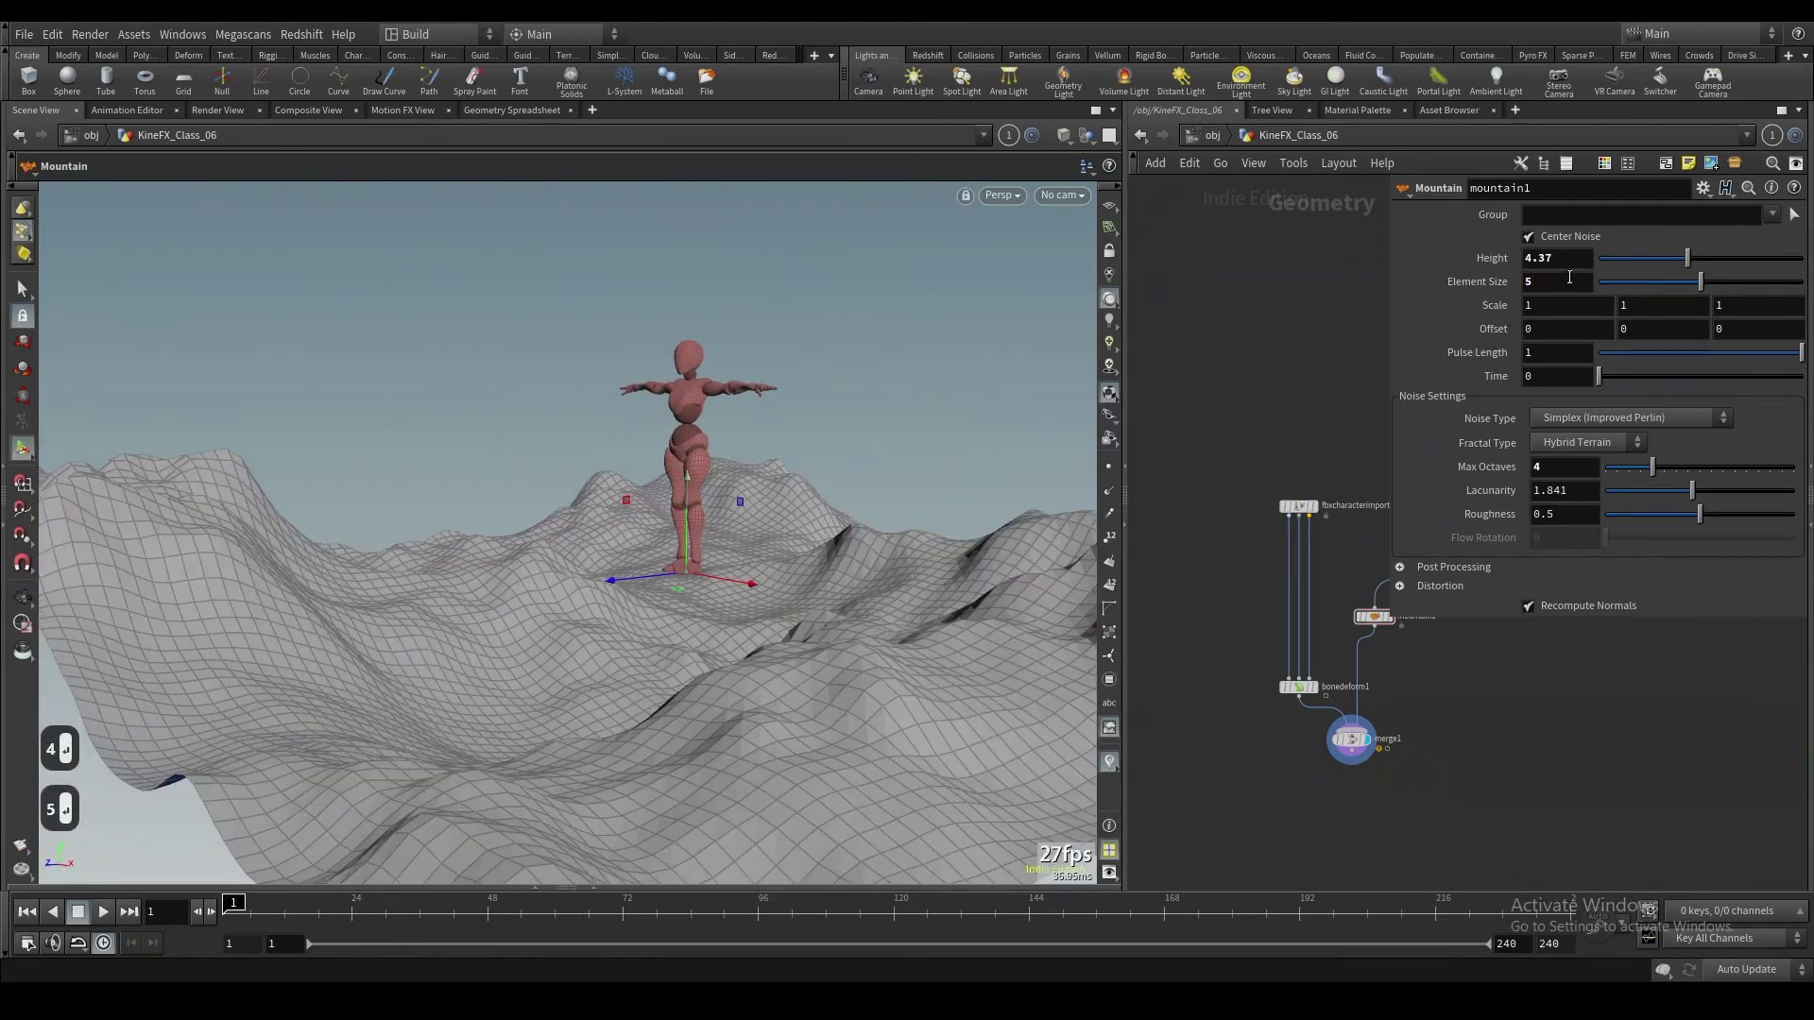
Step: Set the Mountain node's height to 2 and check the terrain around the character
double_click(1572, 260)
text(1)
key(Return)
double_click(1568, 260)
text(2)
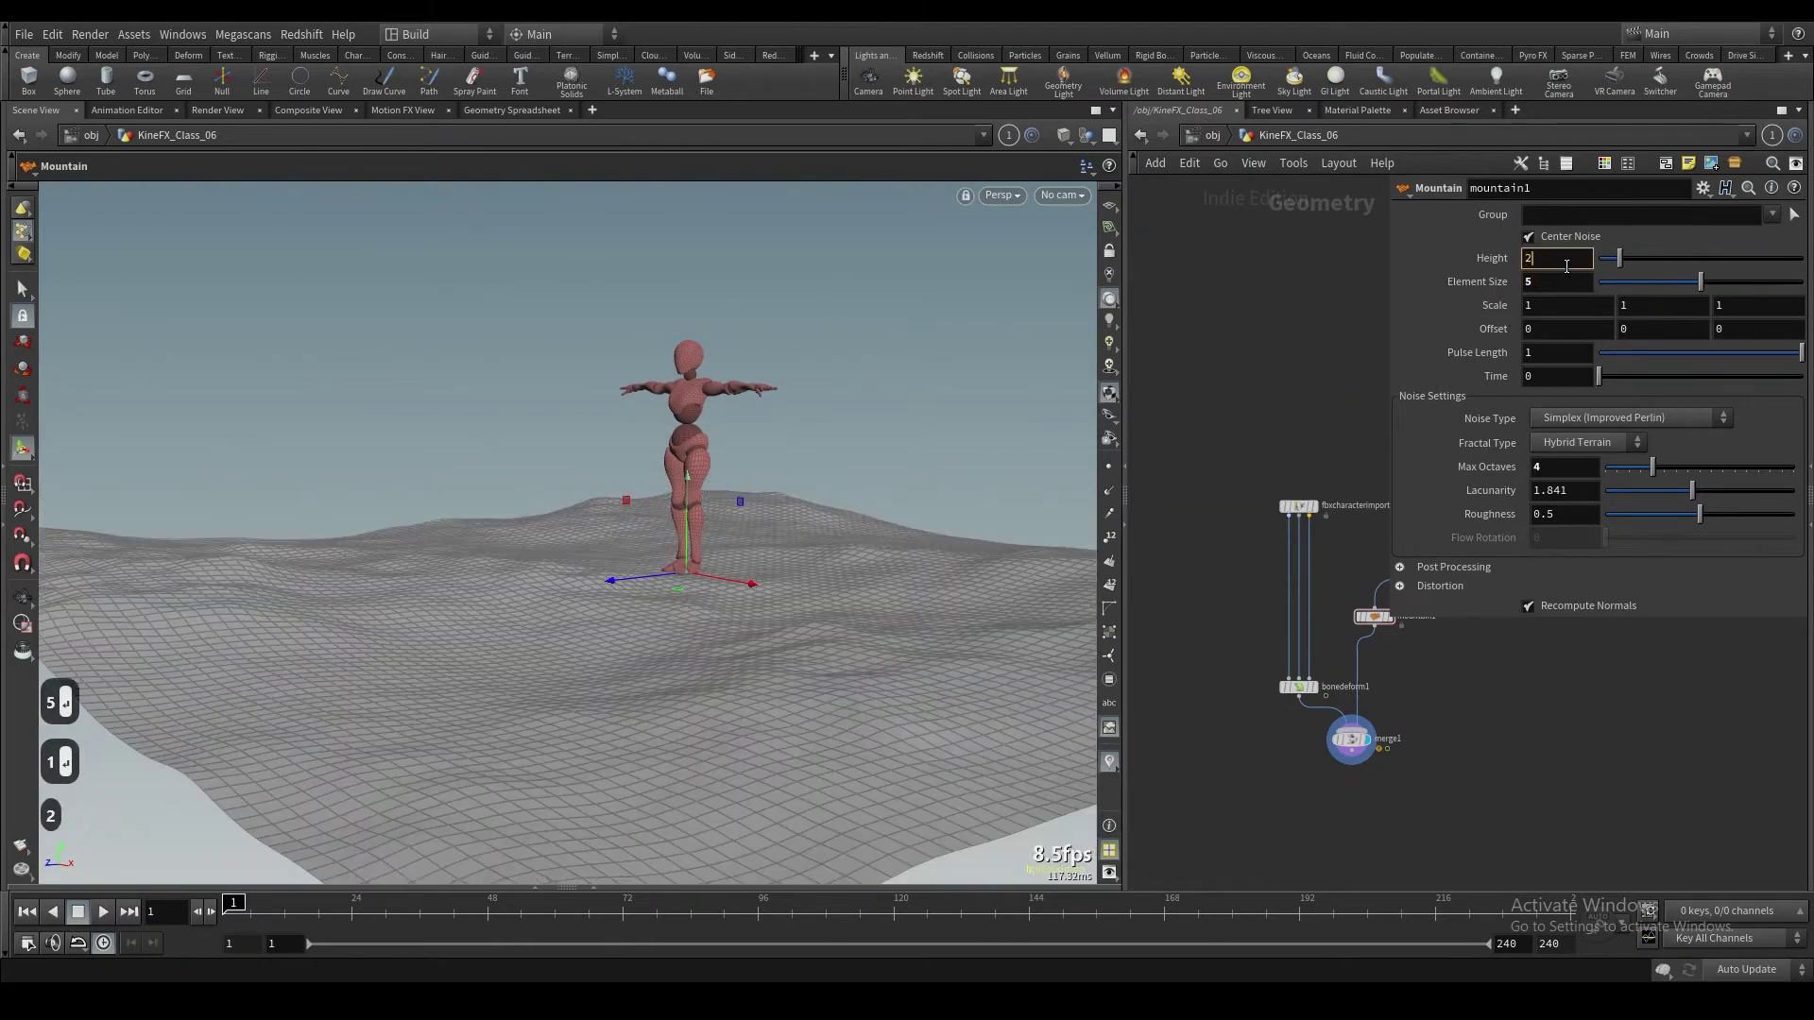
key(Return)
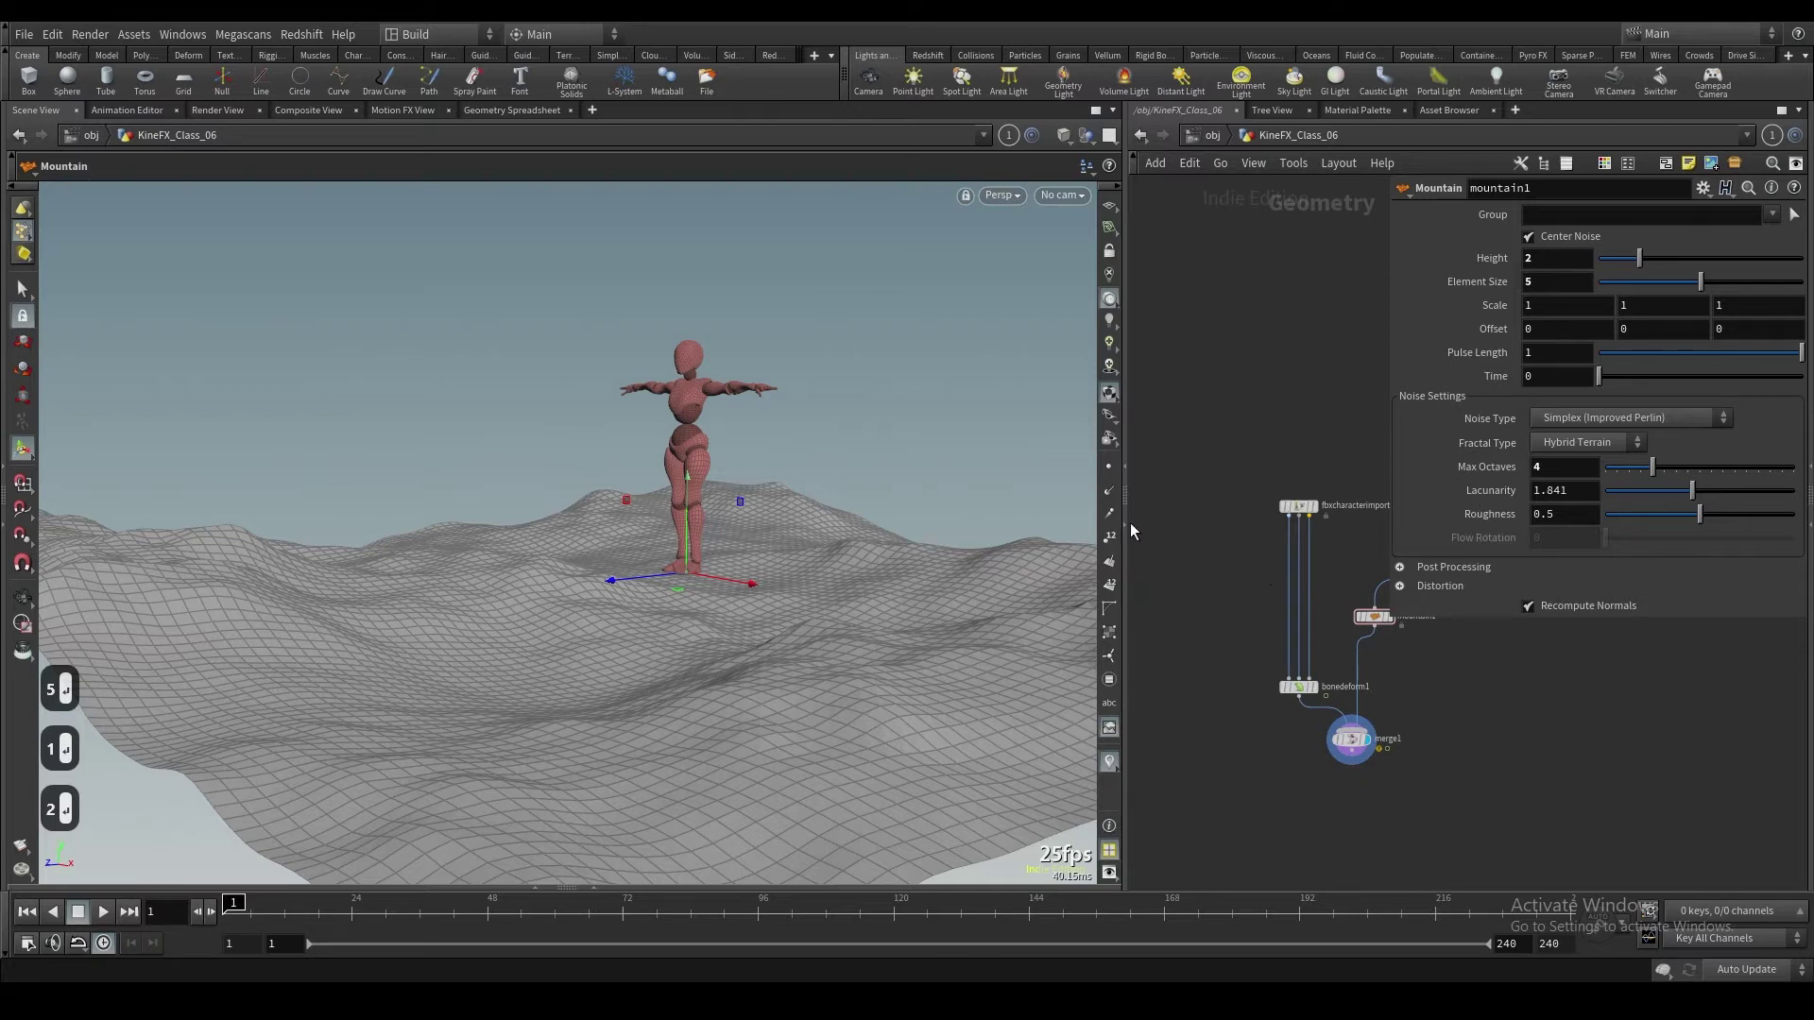
alt+drag(689, 562, 510, 578)
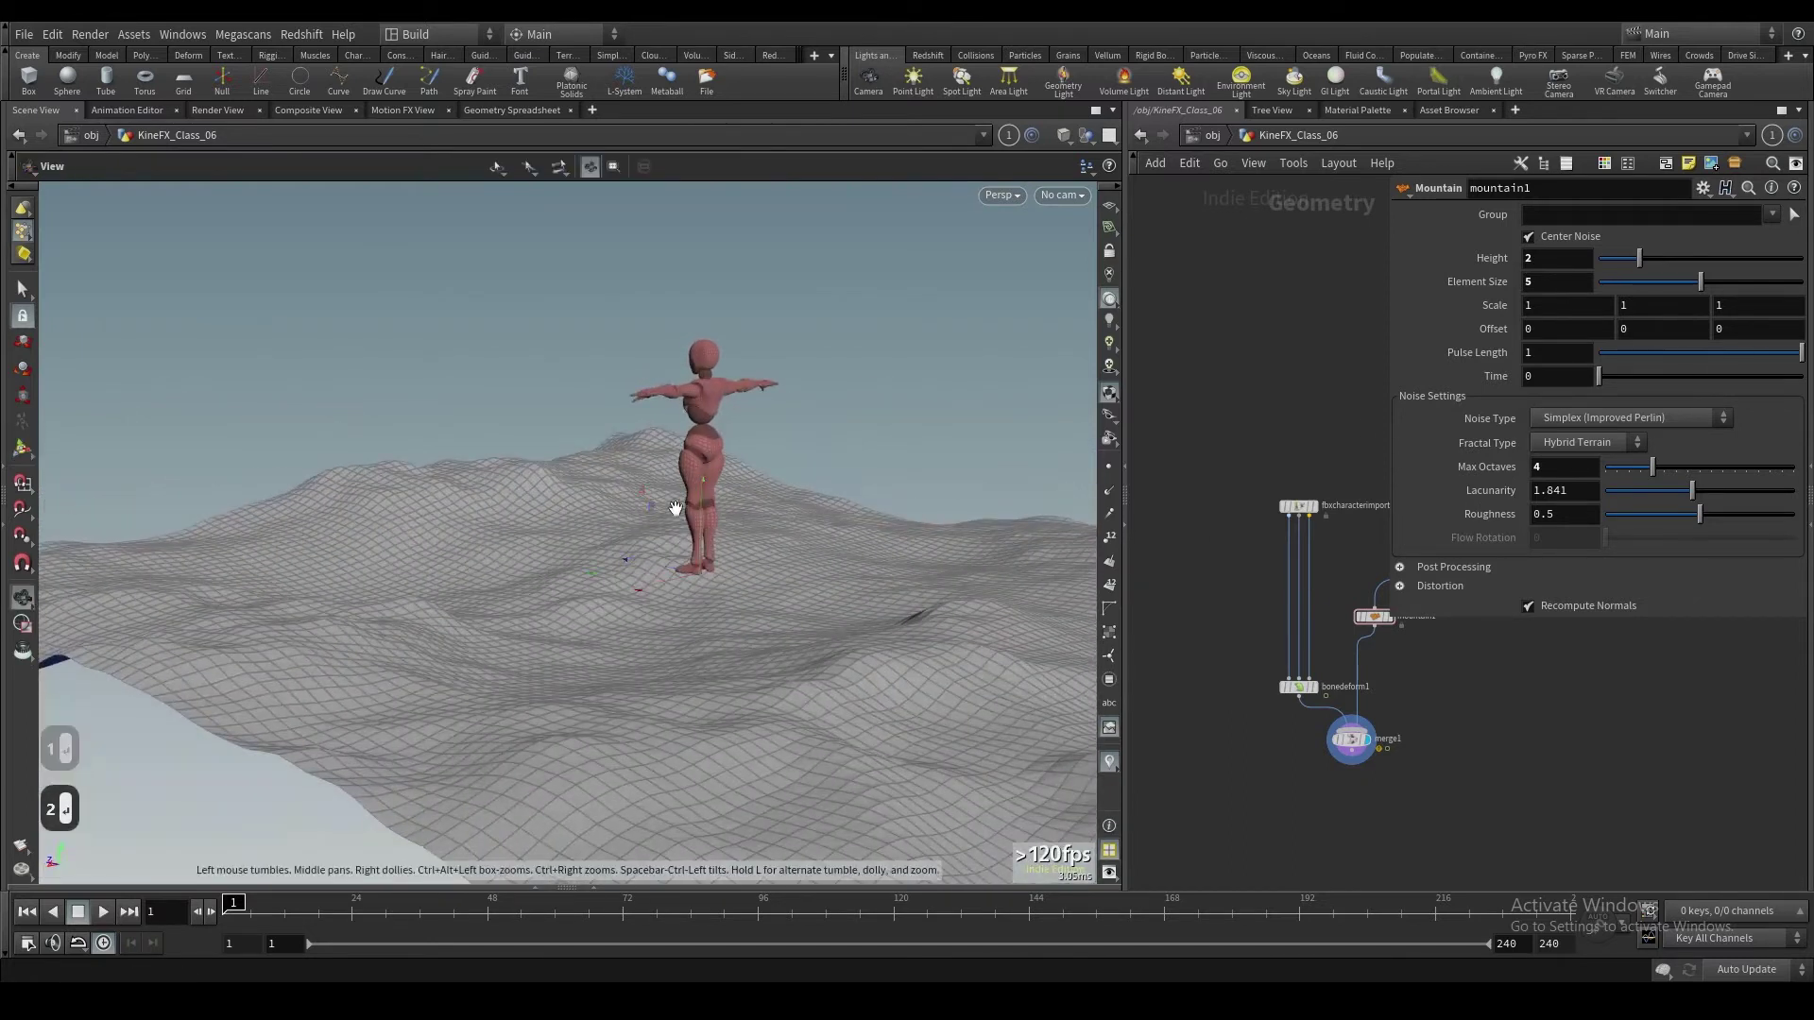
alt+drag(676, 508, 790, 482)
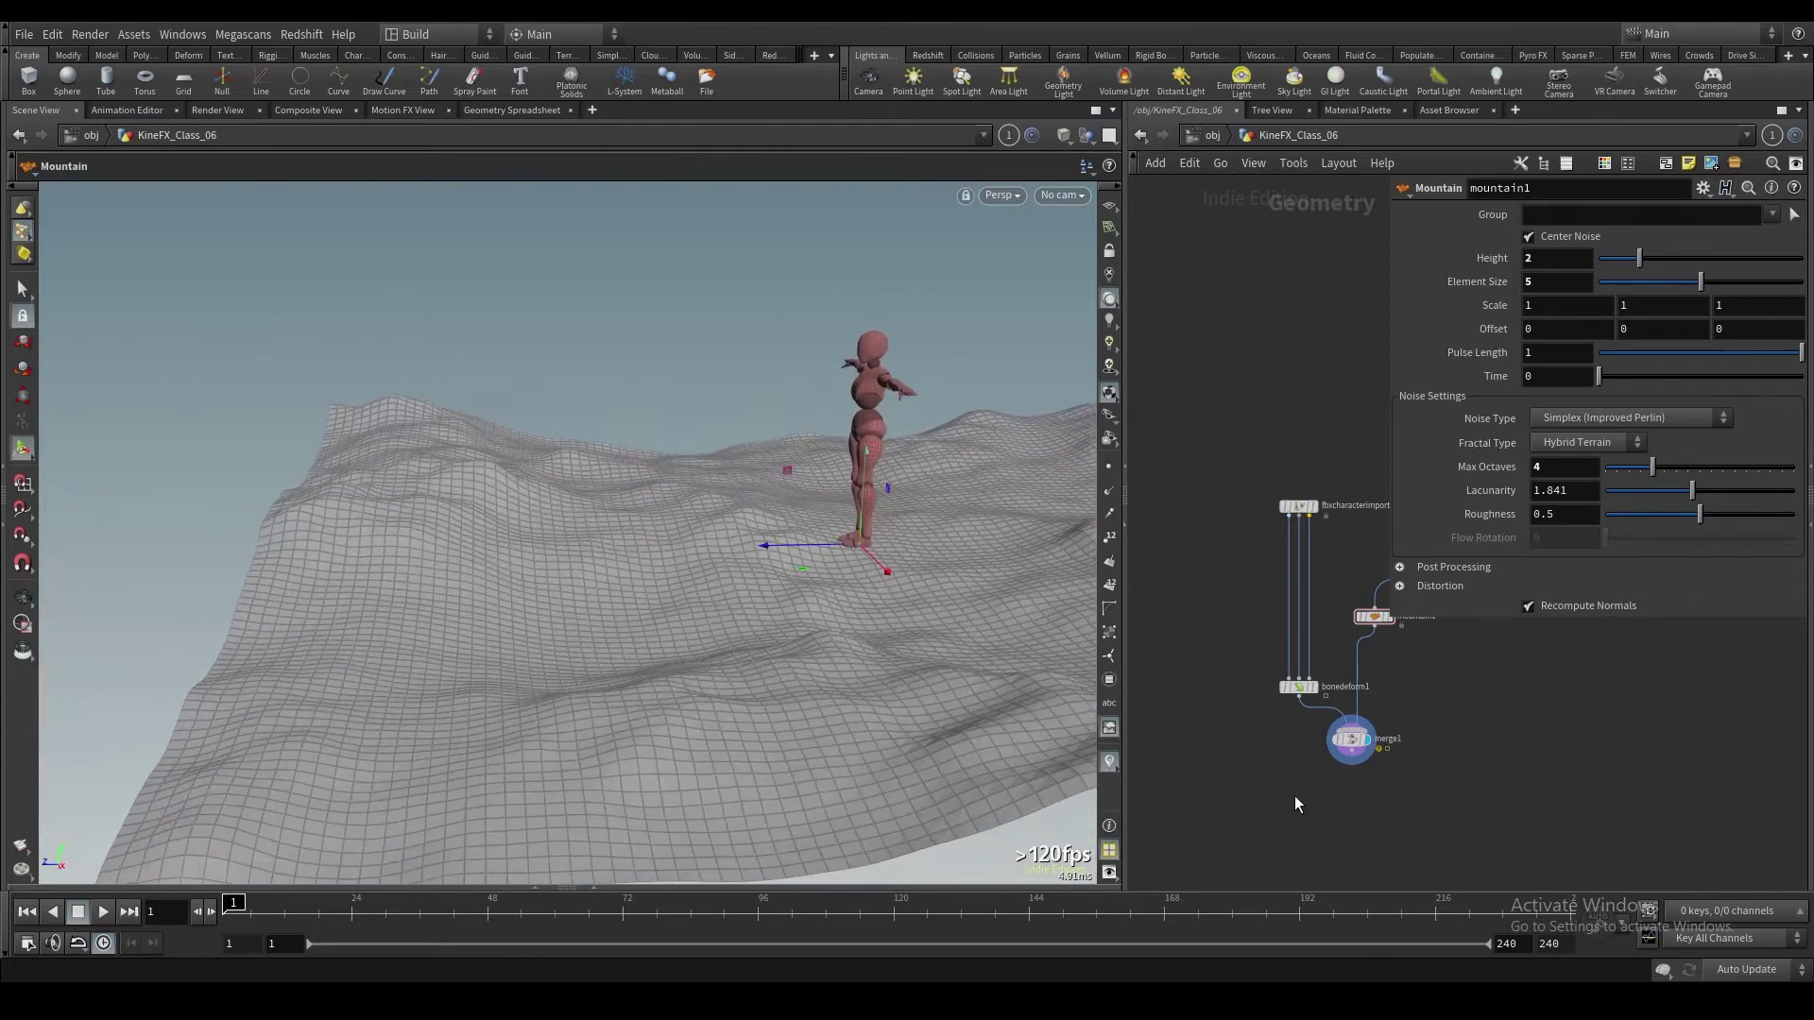
Step: Hide the parameter display and align mountain1 directly below grid1 in the network
key(p)
scroll(1376, 710, up, 3)
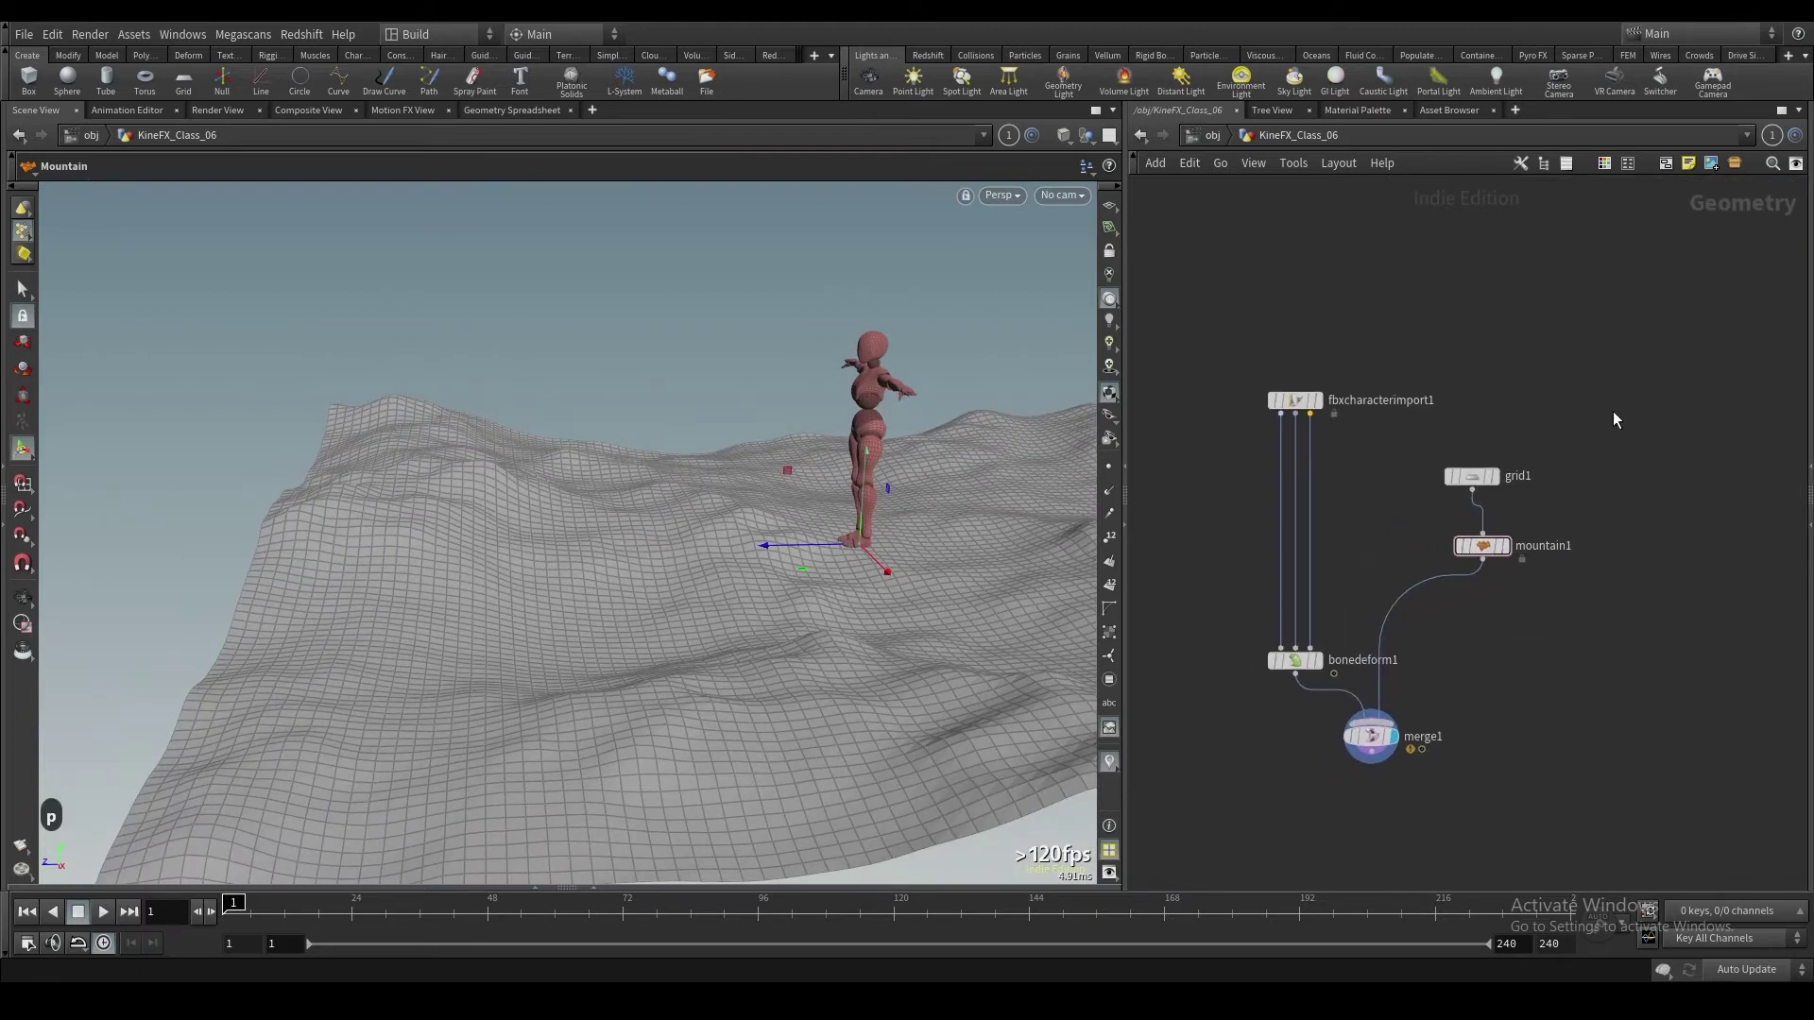
drag(1614, 412, 1456, 589)
key(a)
drag(1498, 472, 1520, 627)
Step: Insert a Null node on the wire between mountain1 and merge1
click(1521, 634)
right_click(1521, 634)
text(nul)
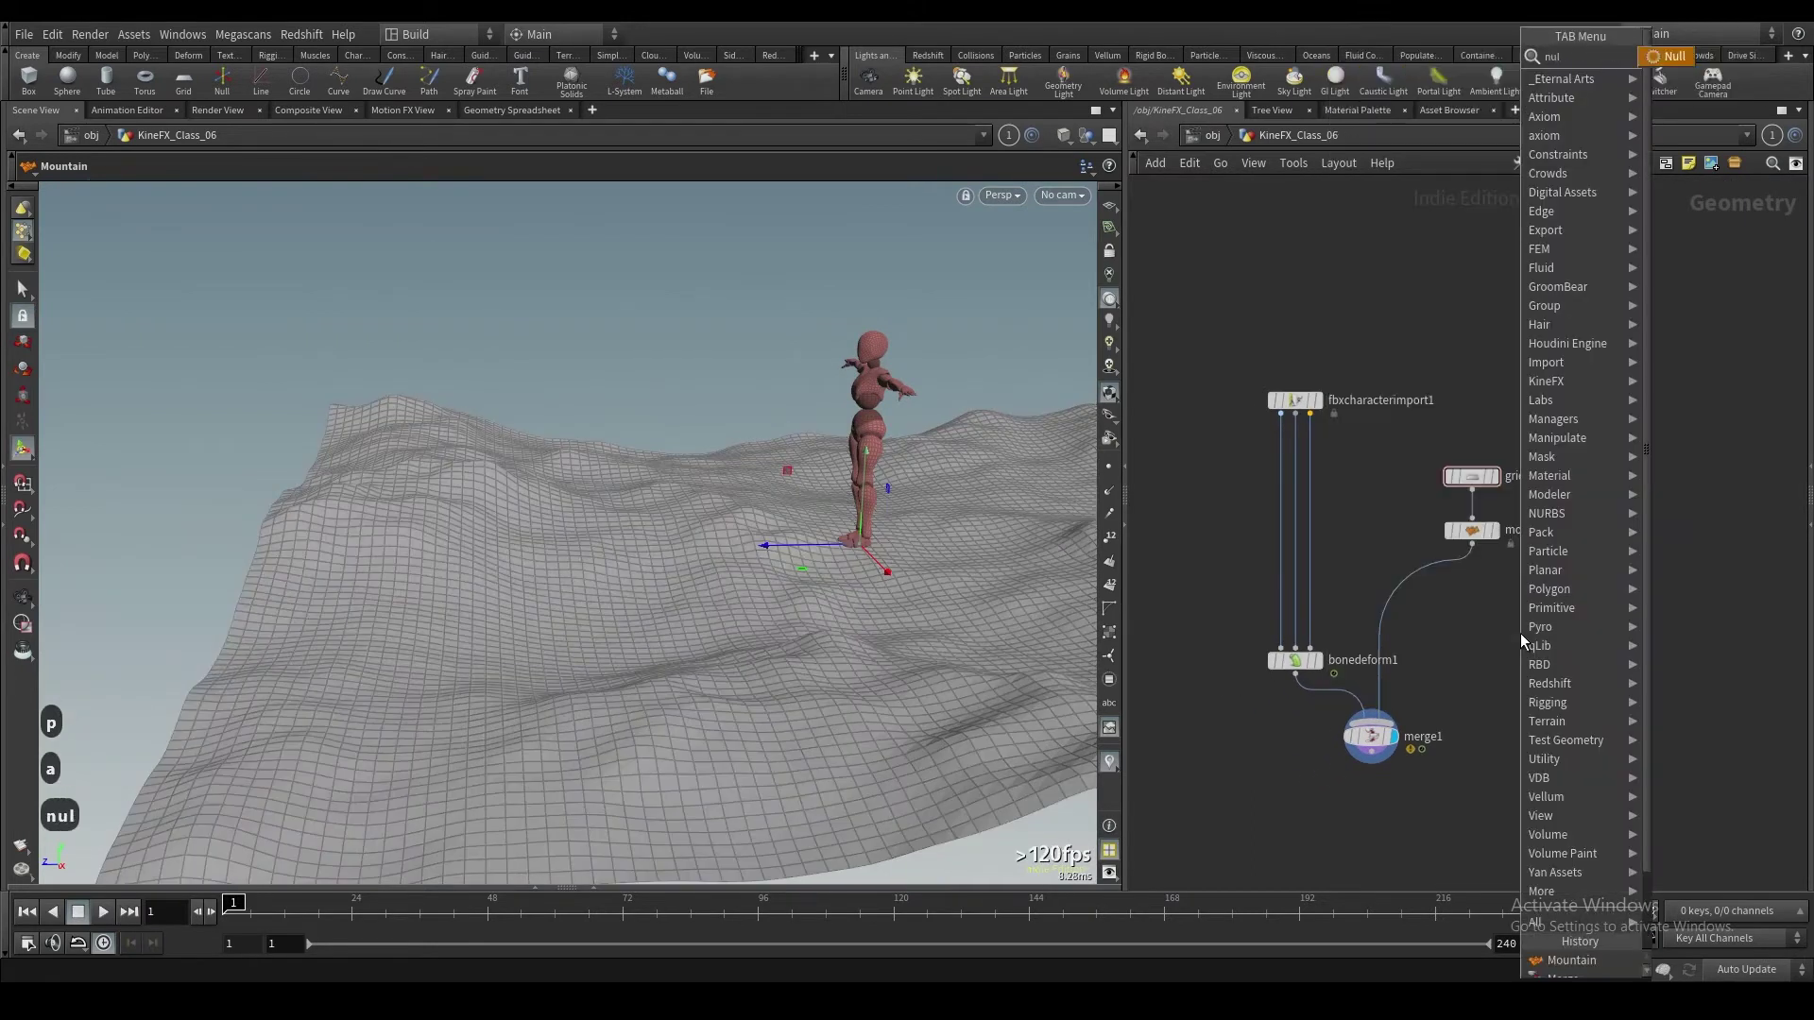
key(Return)
click(1420, 588)
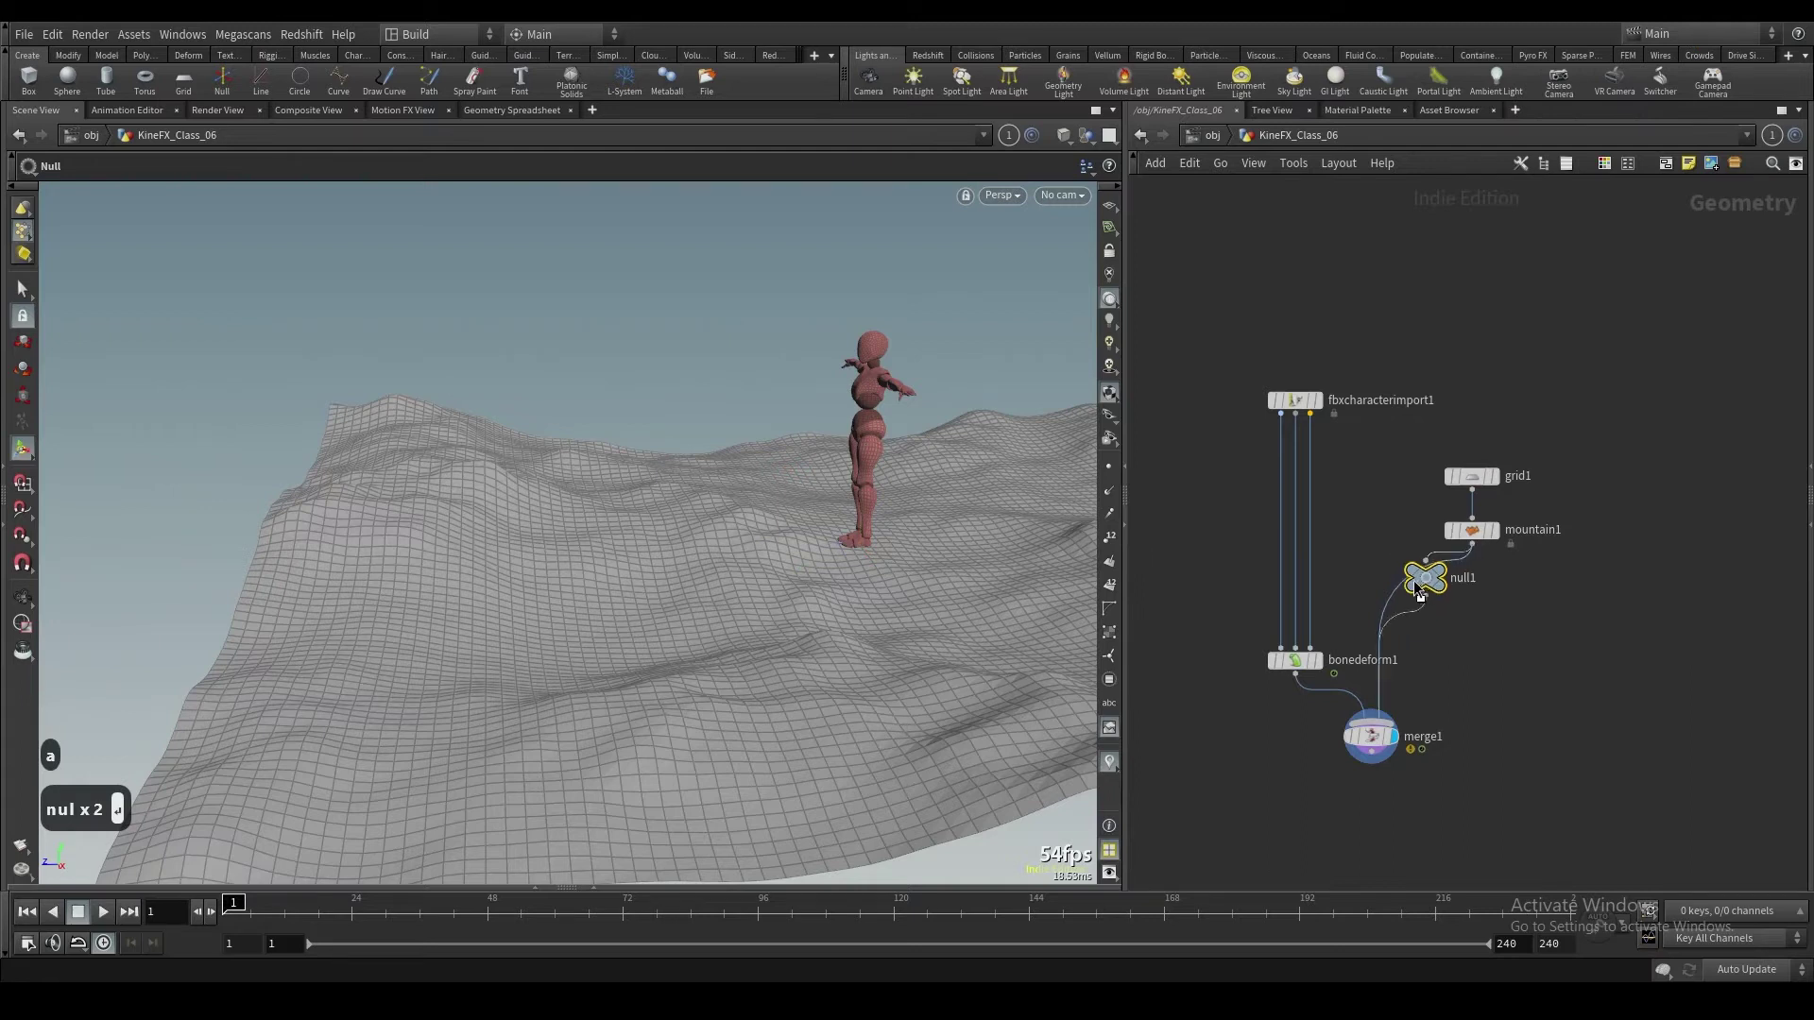
drag(1415, 583, 1417, 585)
Step: Rename the null node as Collision_Surface
click(1474, 590)
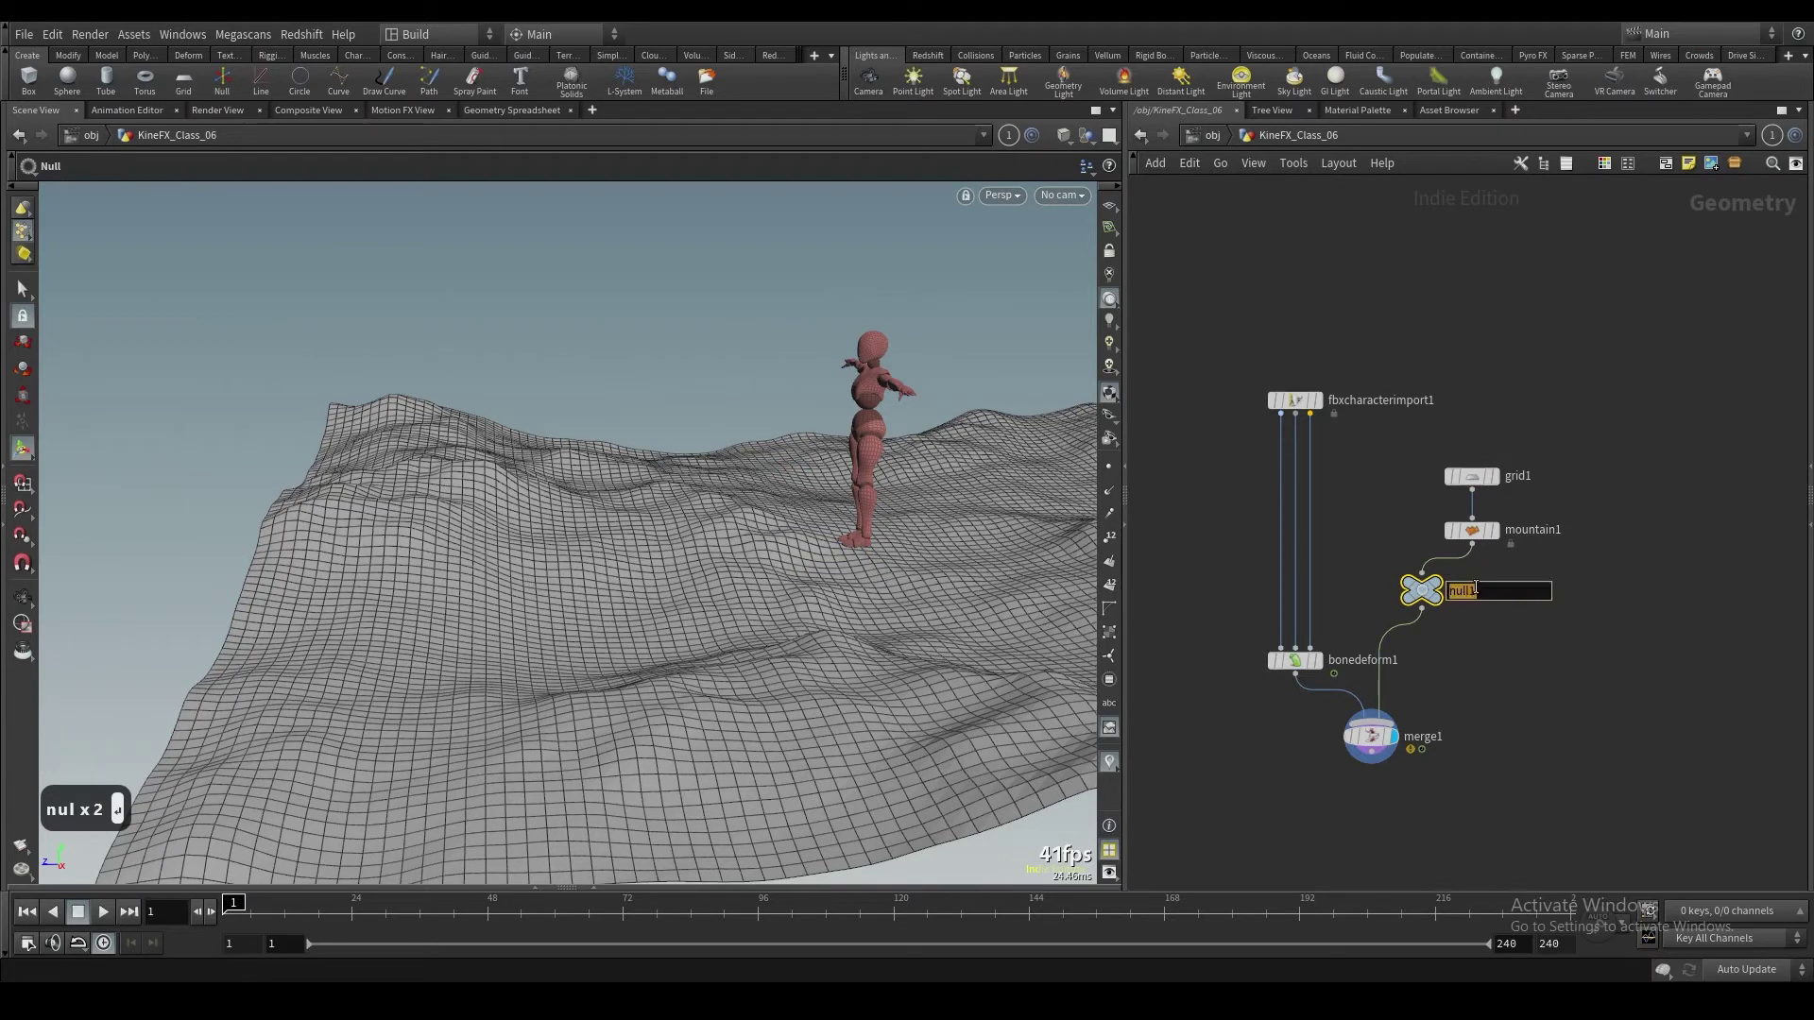
key(Caps_Lock)
text(Collis)
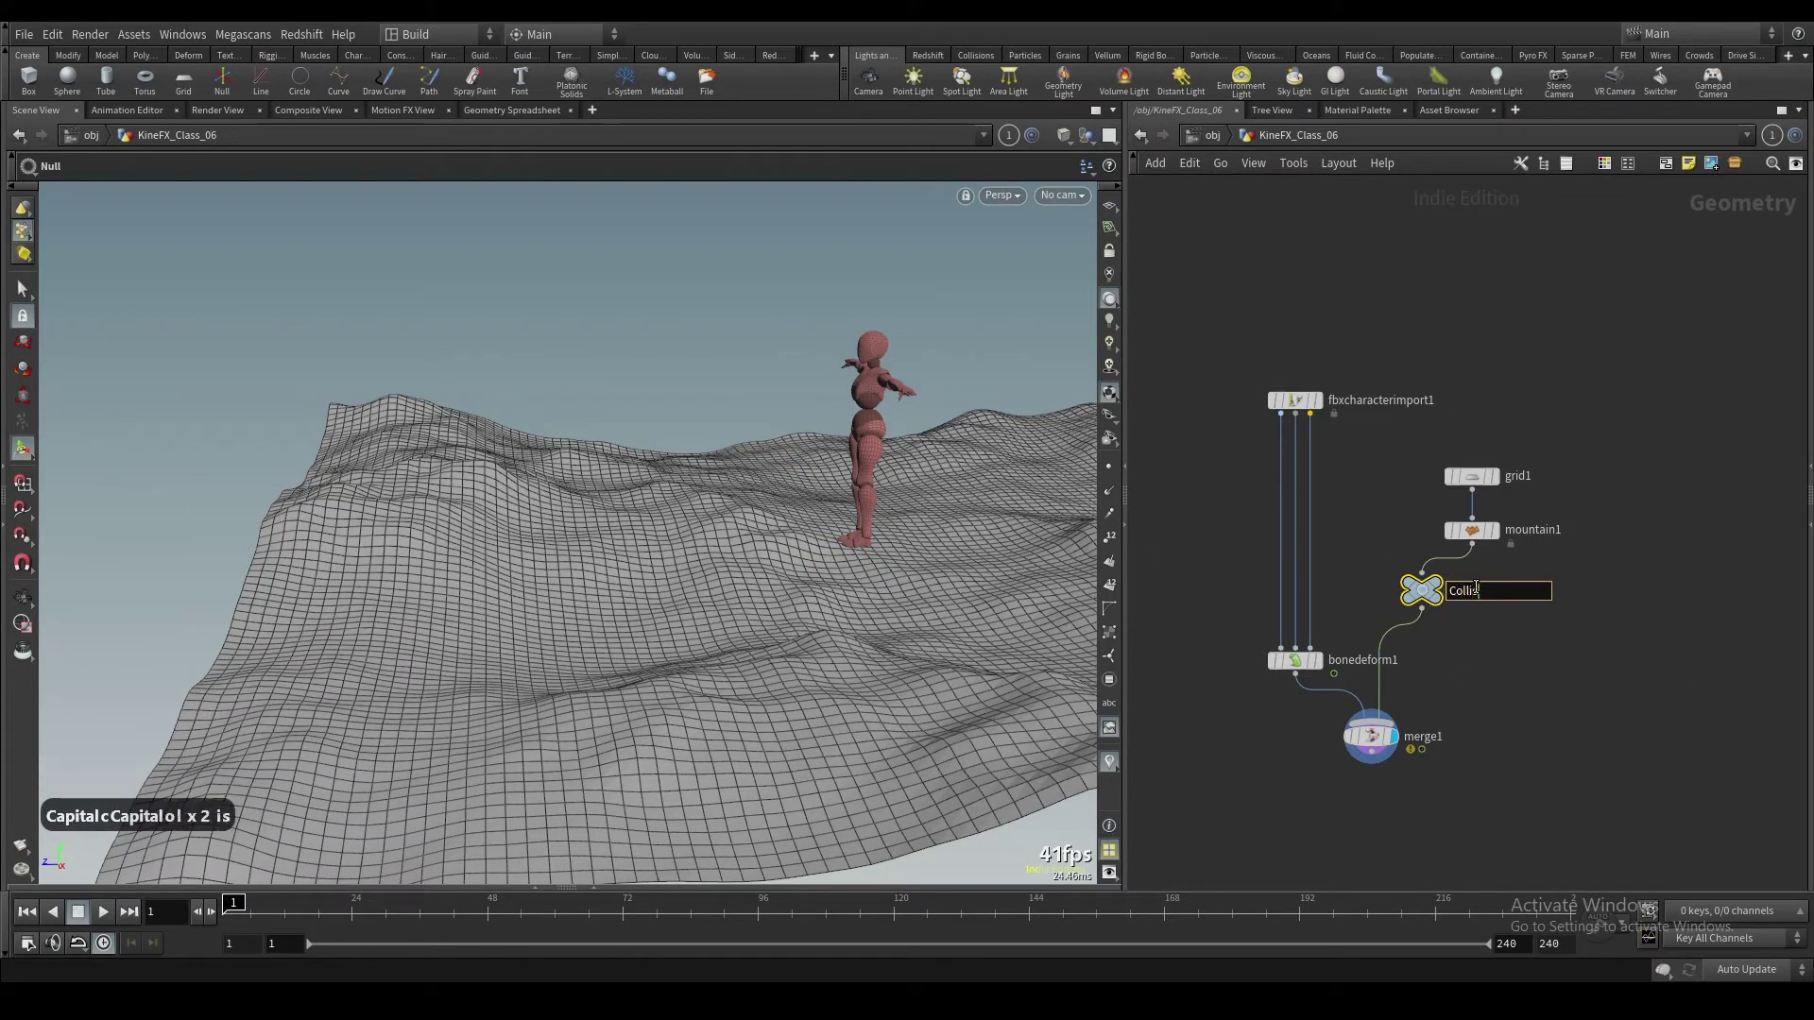
text(ion_Surface)
key(Return)
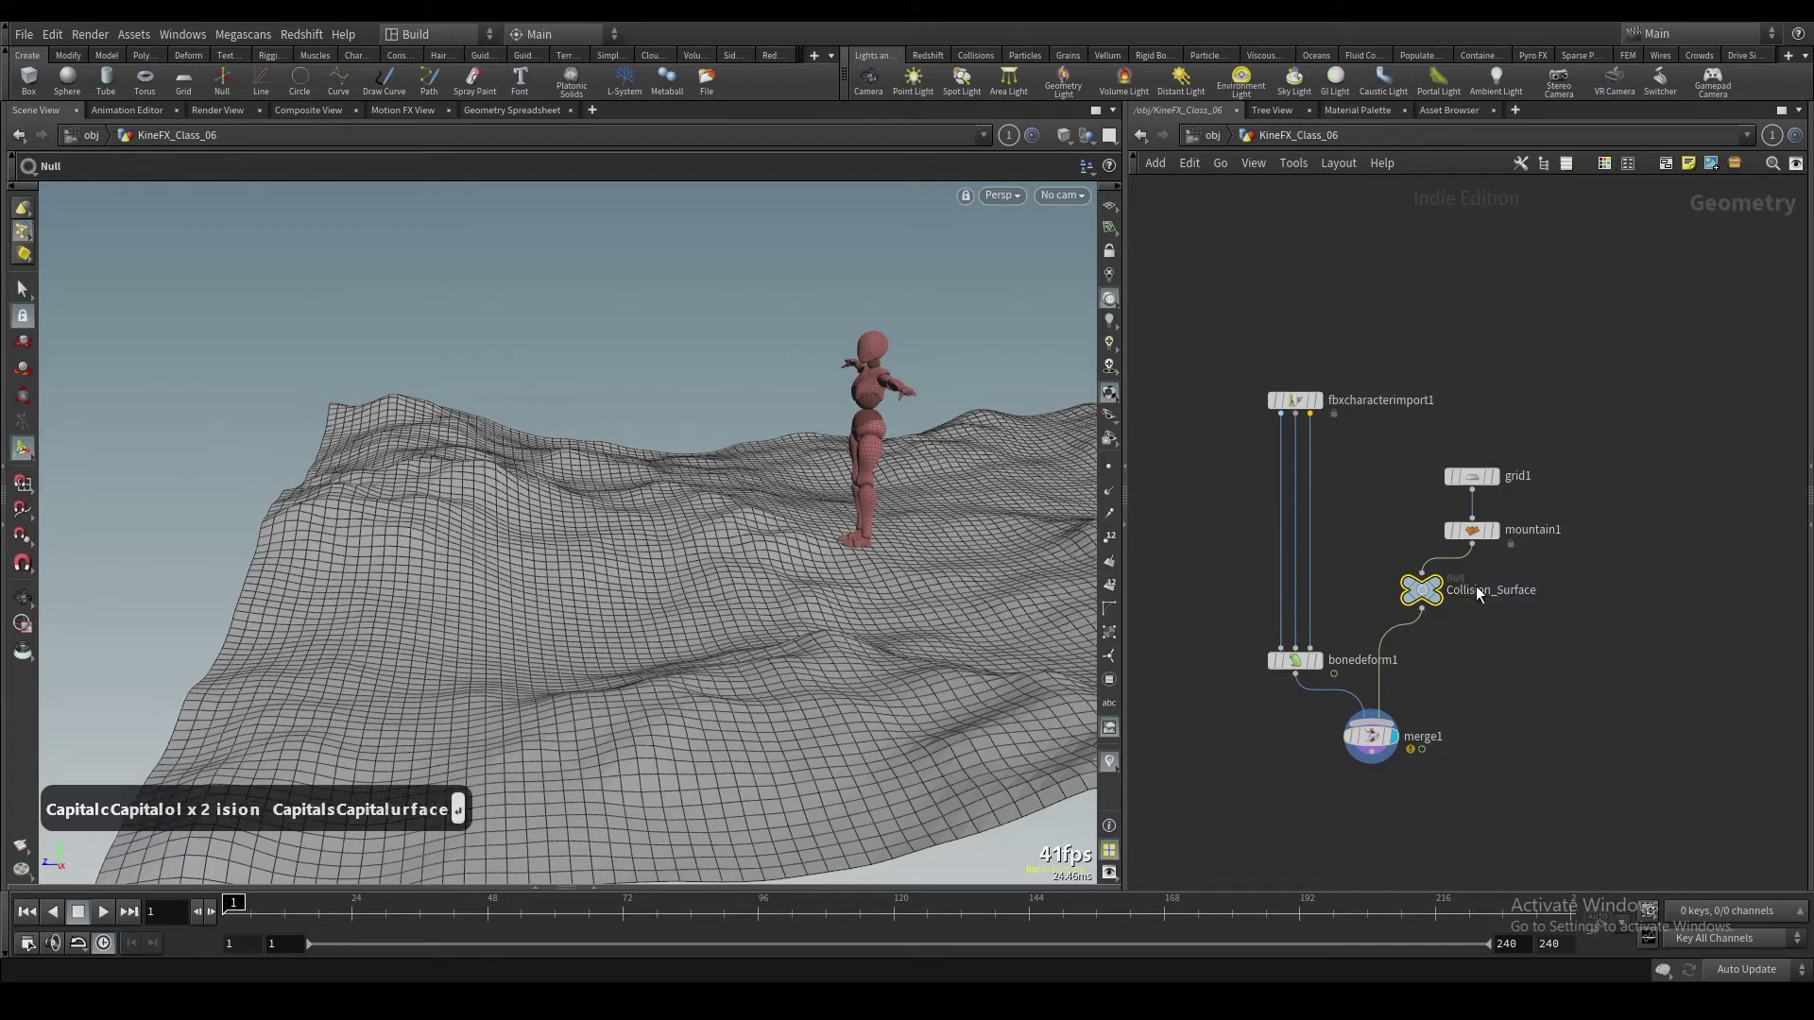
Step: Align the grid1, mountain1 and Collision_Surface nodes vertically, move them away from the character branch, and shift merge1 lower
drag(1568, 386, 1396, 645)
key(a)
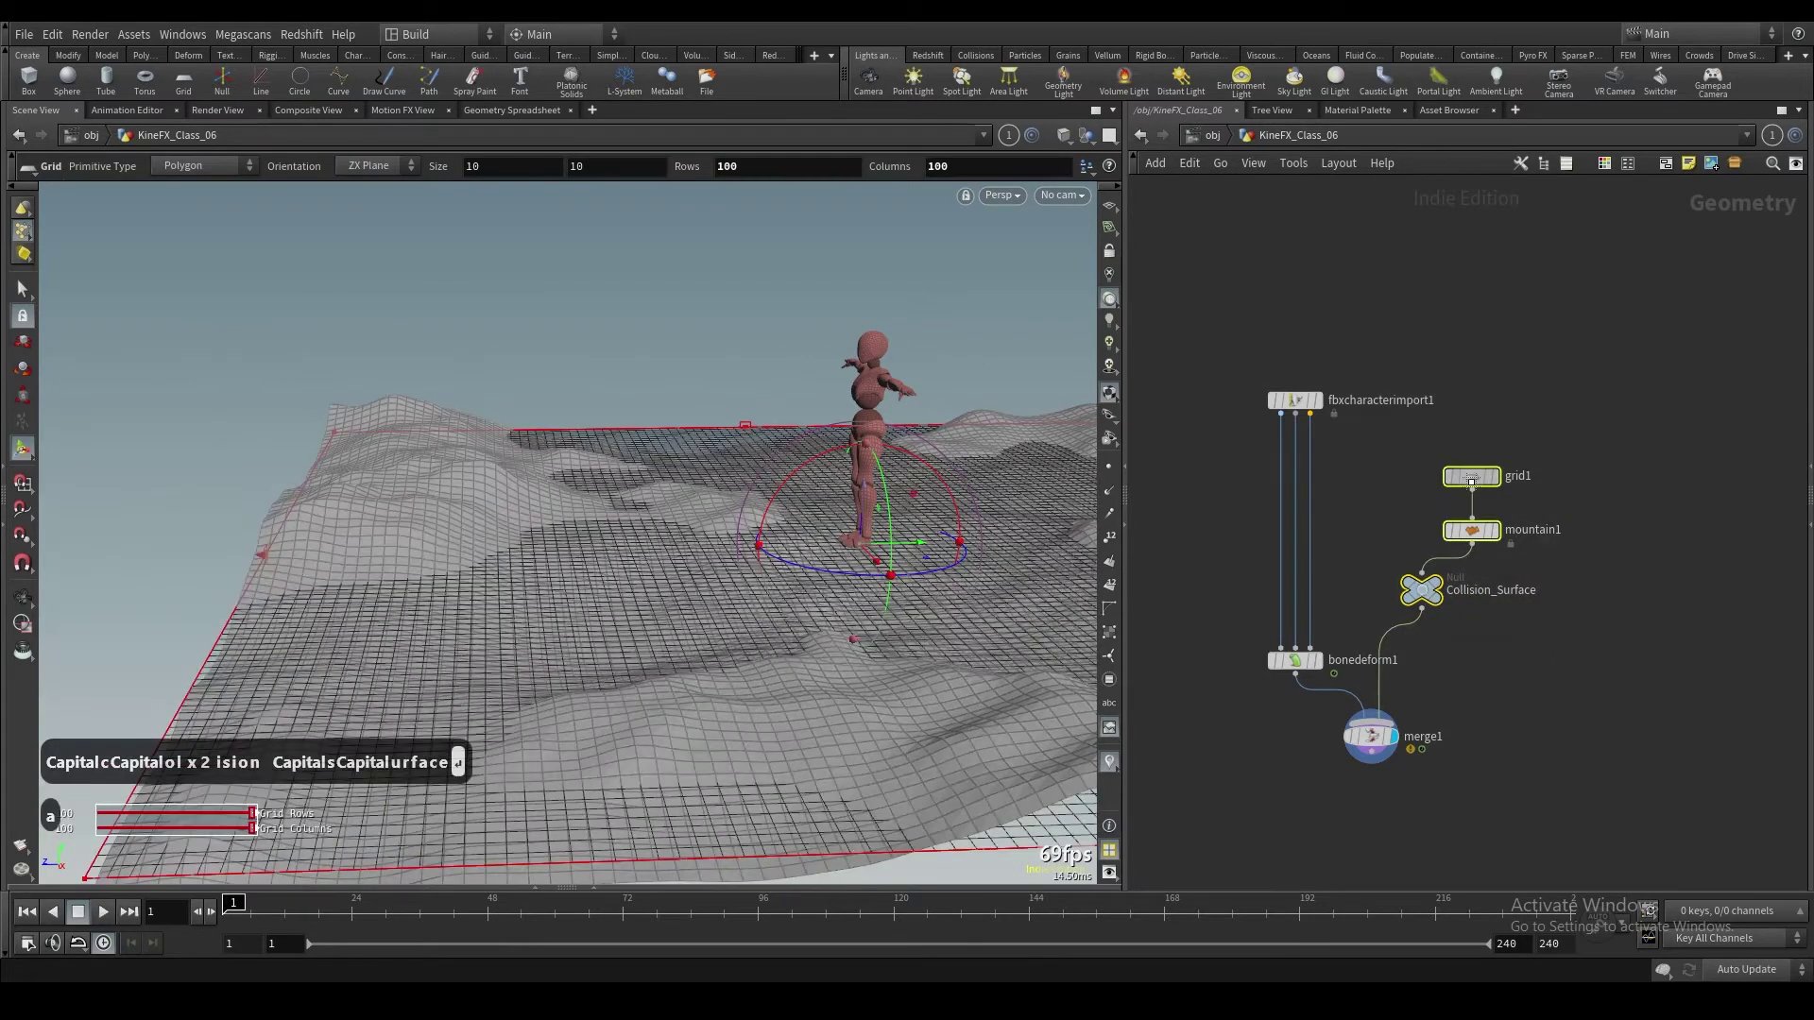
drag(1472, 475, 1555, 424)
click(1432, 699)
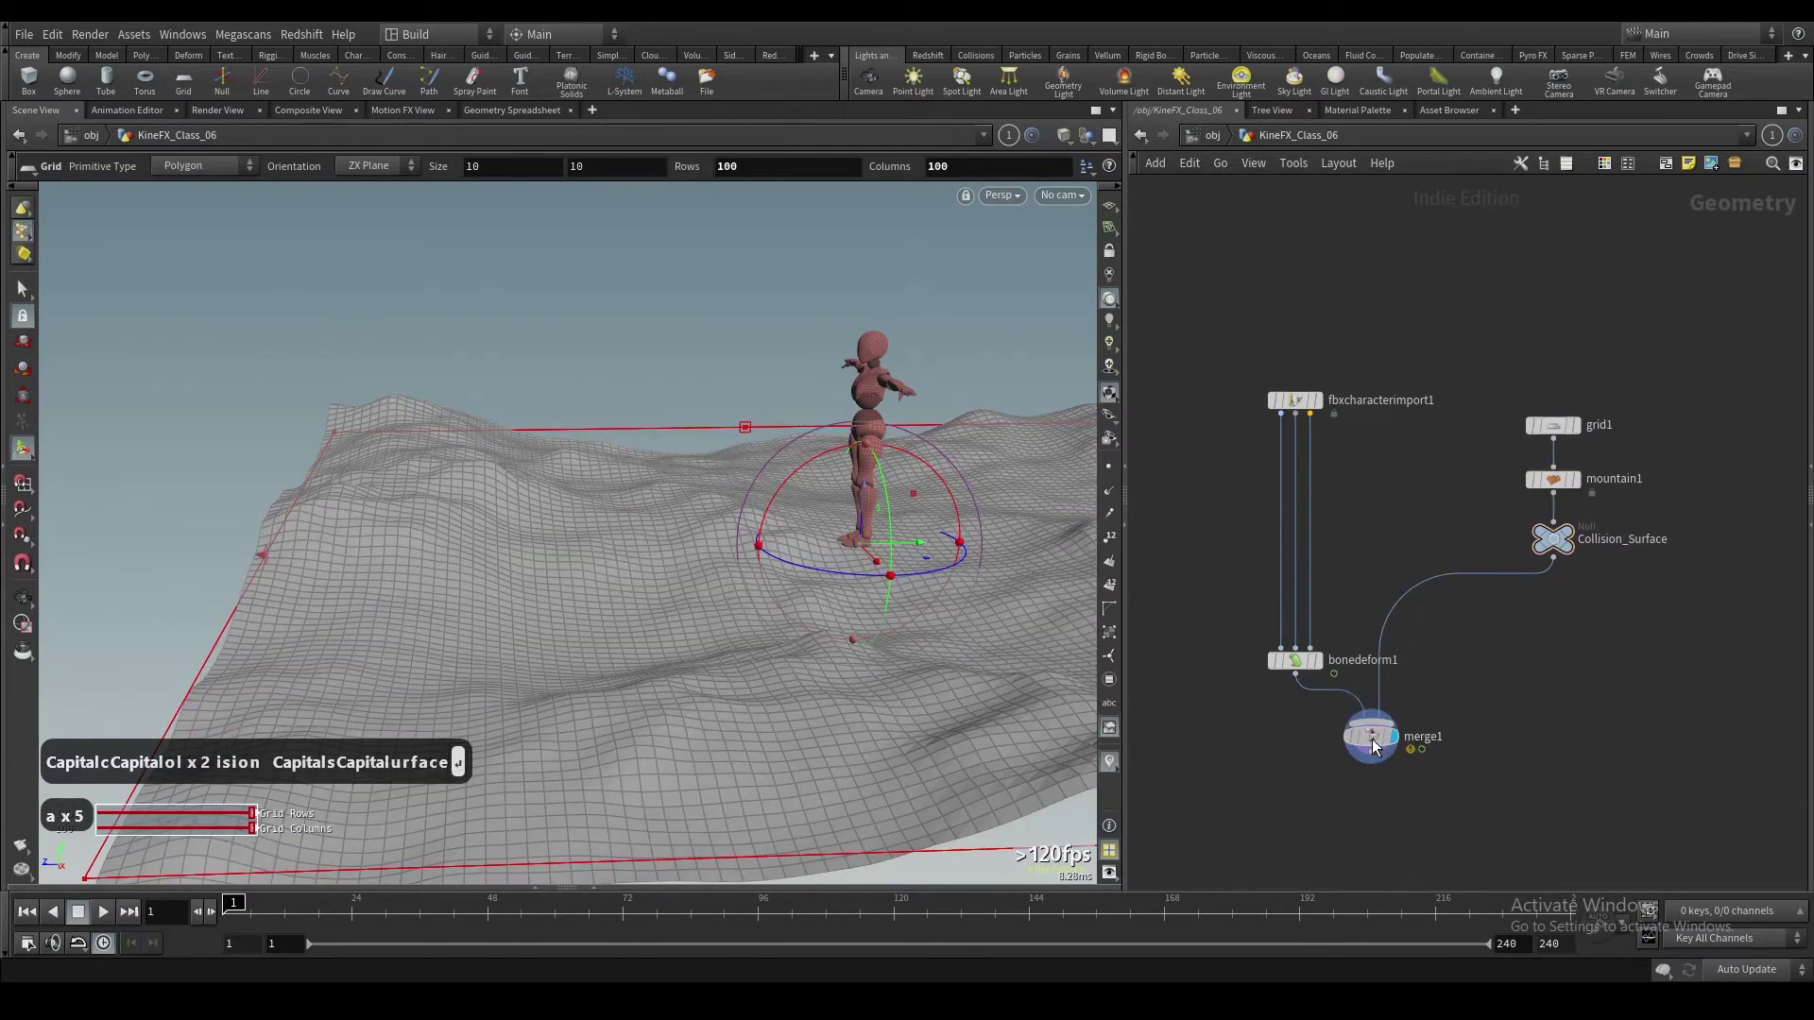
drag(1371, 736, 1390, 768)
key(Escape)
Step: Raise grid1 slightly in the viewport to bring the terrain closer to the character's feet
mouse_move(769, 539)
mouse_down()
mouse_move(689, 507)
mouse_move(794, 510)
mouse_move(792, 531)
mouse_up()
scroll(792, 531, down, 1)
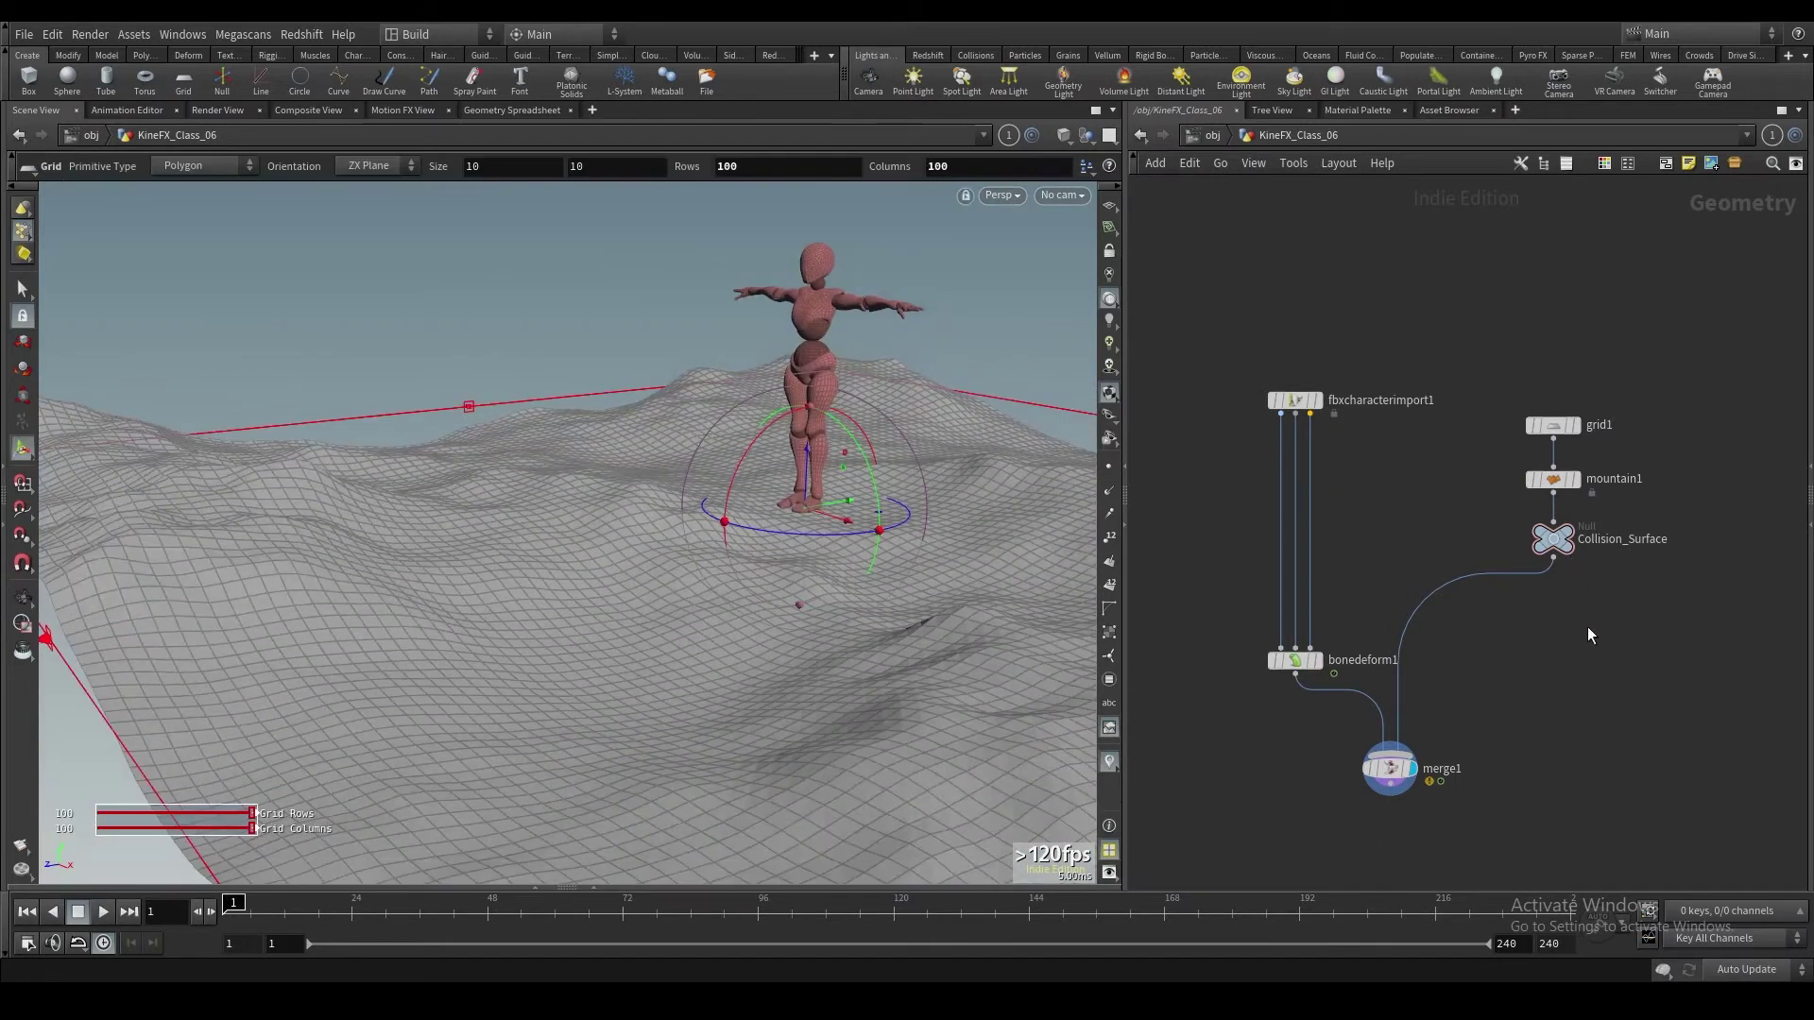
key(Tab)
key(Escape)
click(1561, 427)
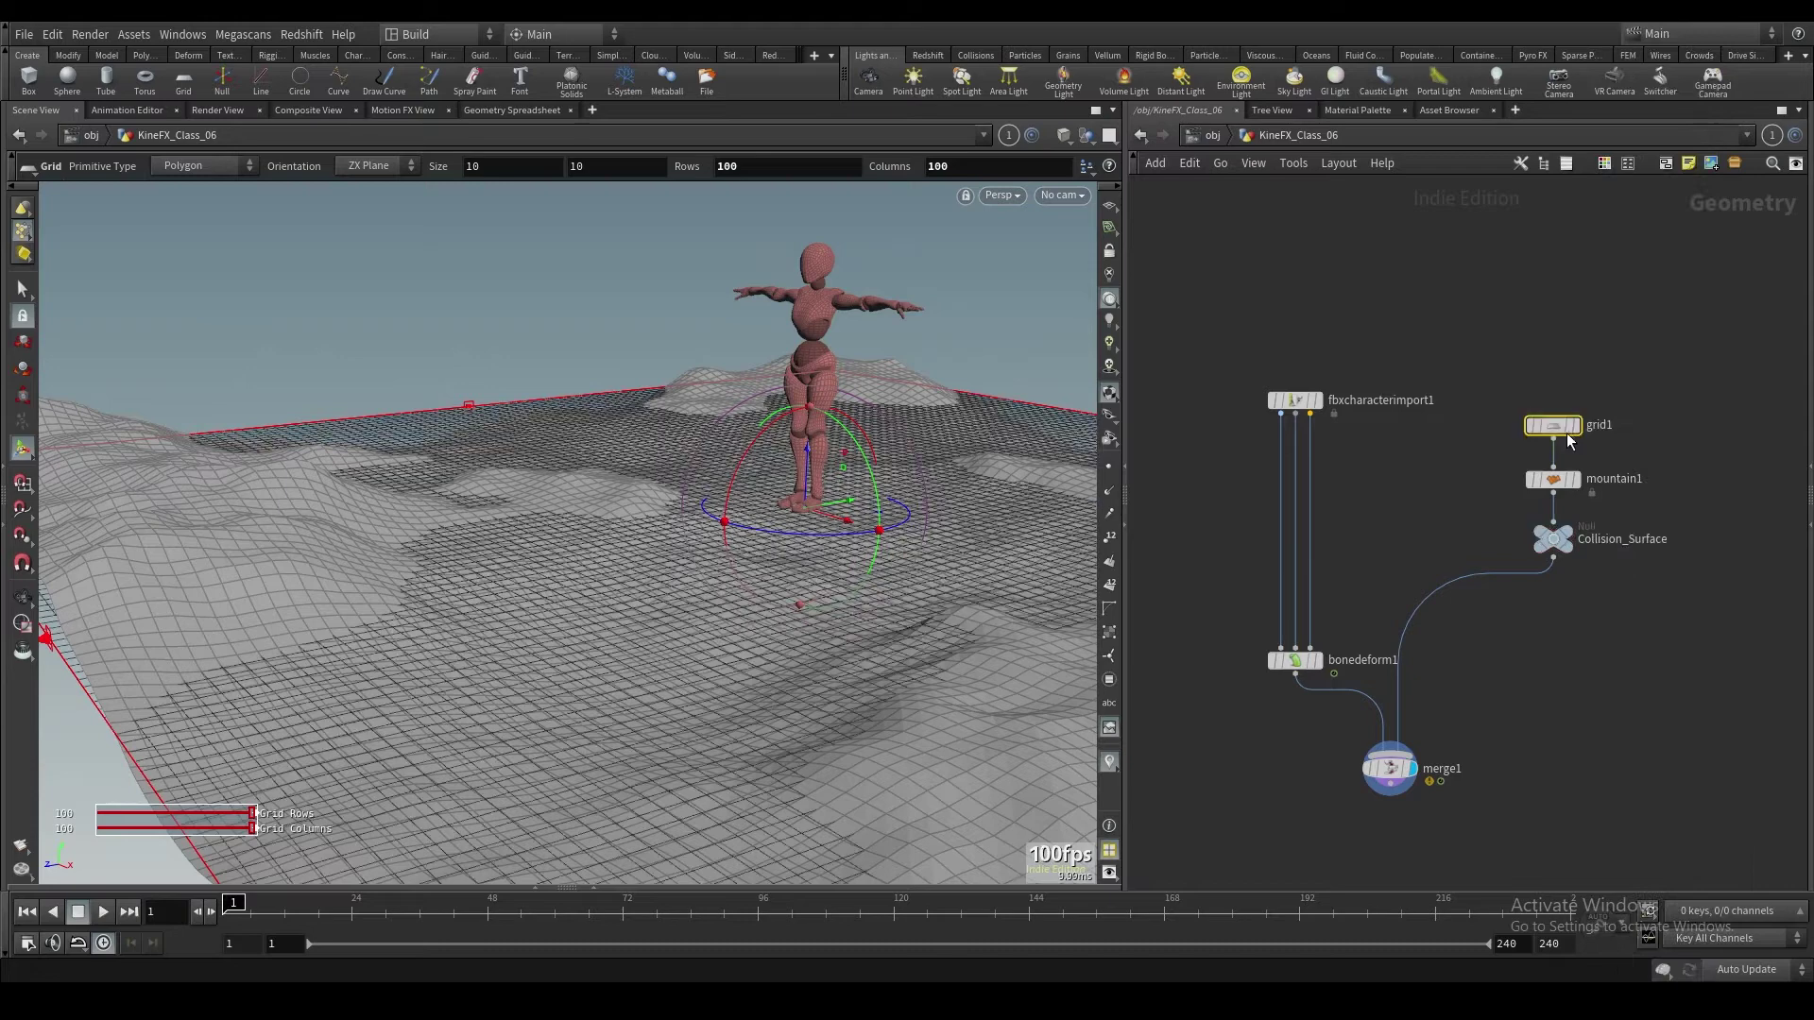
drag(808, 492, 818, 451)
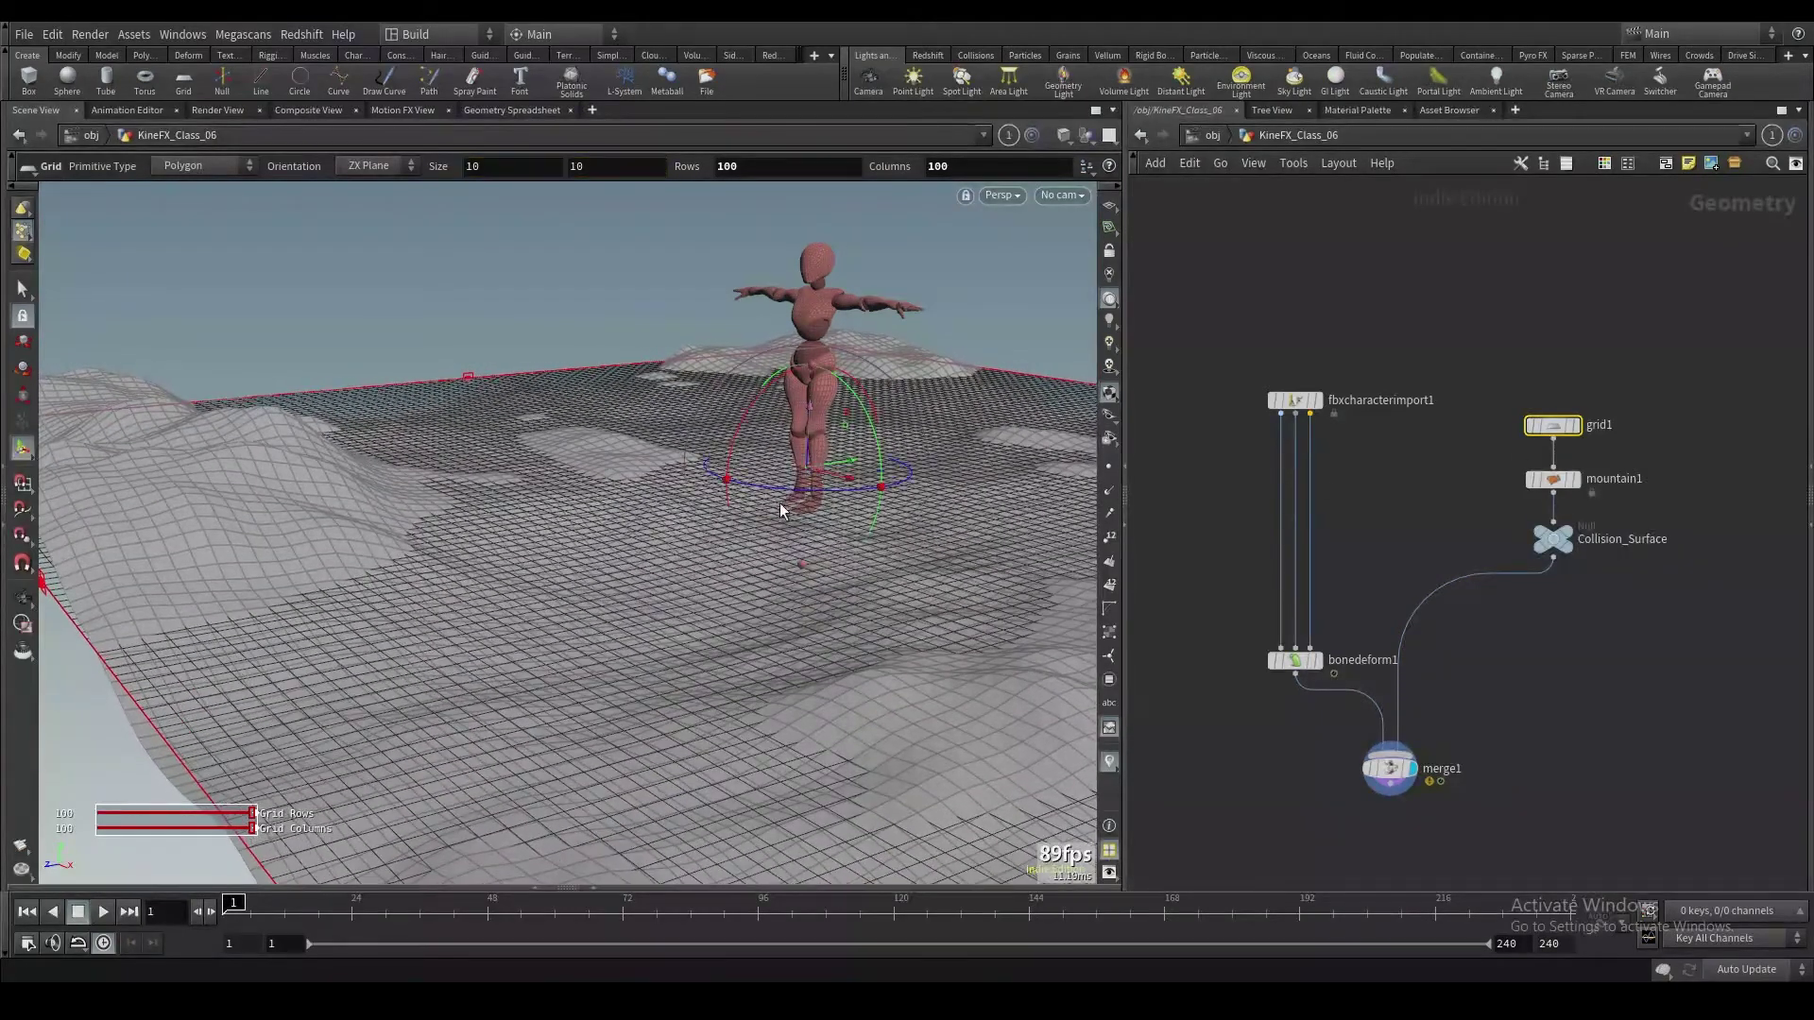
click(1219, 513)
Step: Insert a Rig Pose node on the third wire between fbxcharacterimport1 and bonedeform1
scroll(1363, 500, up, 2)
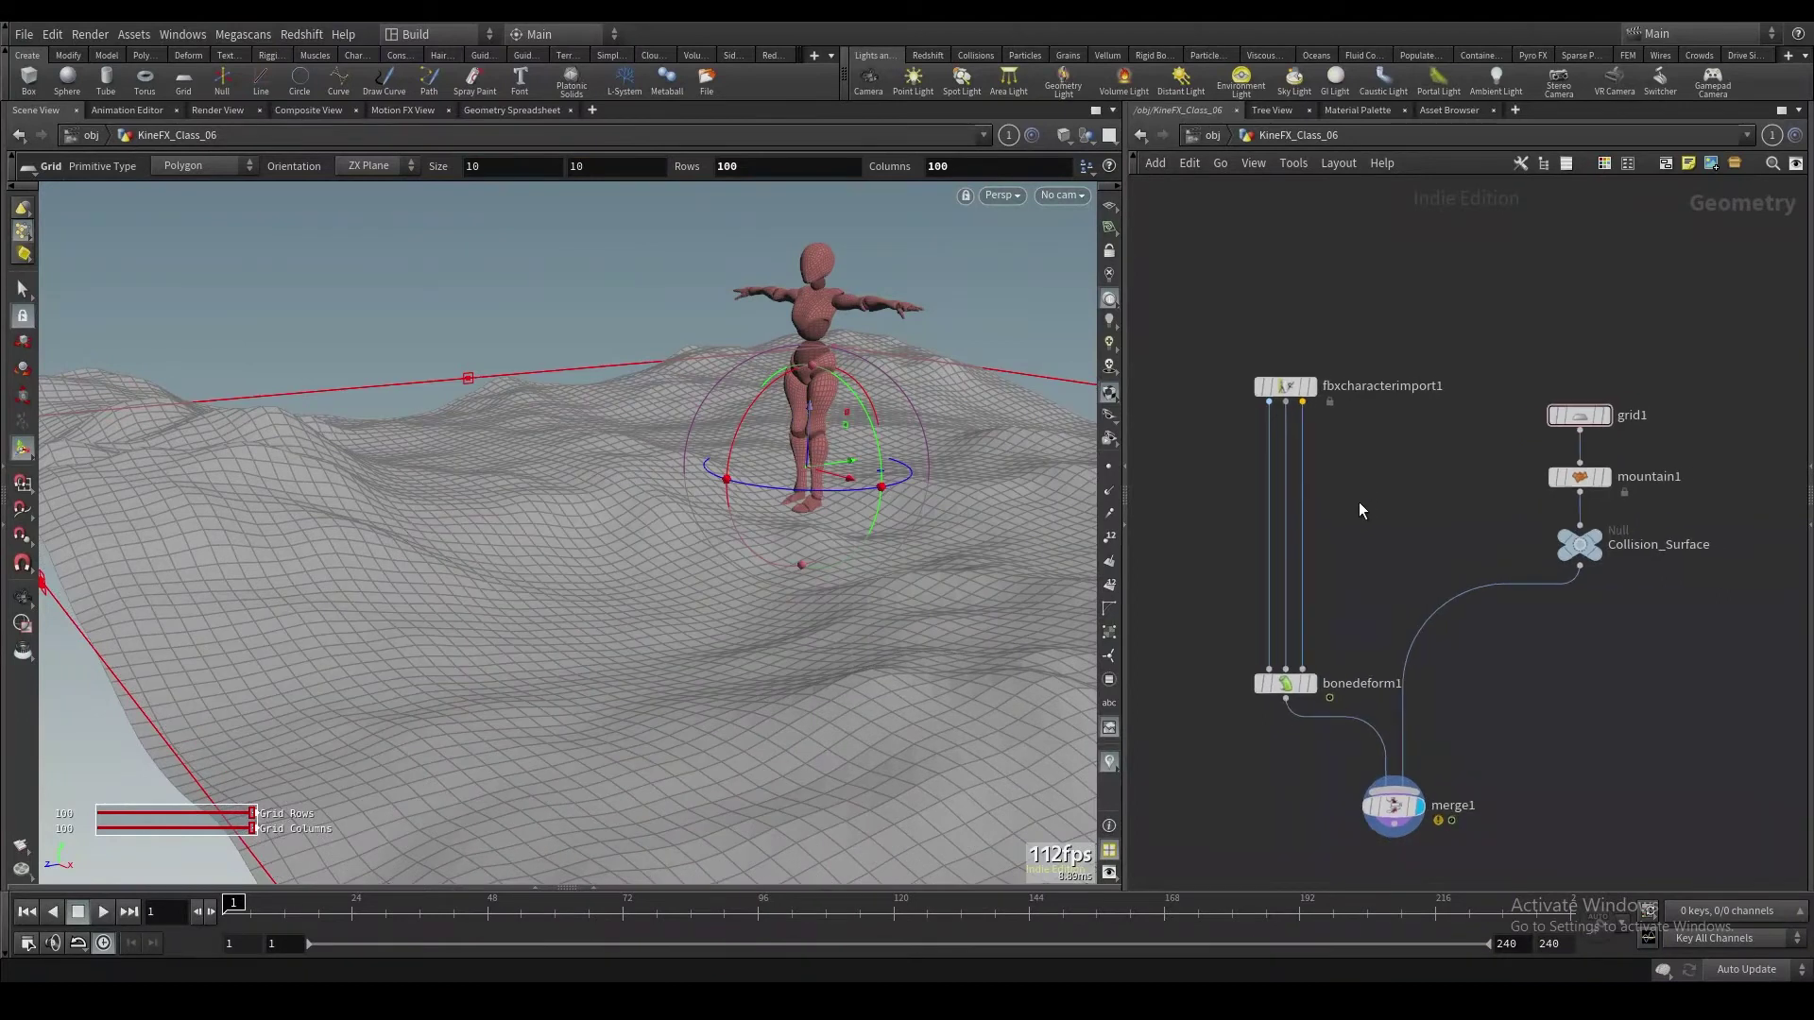
key(Tab)
text(rig)
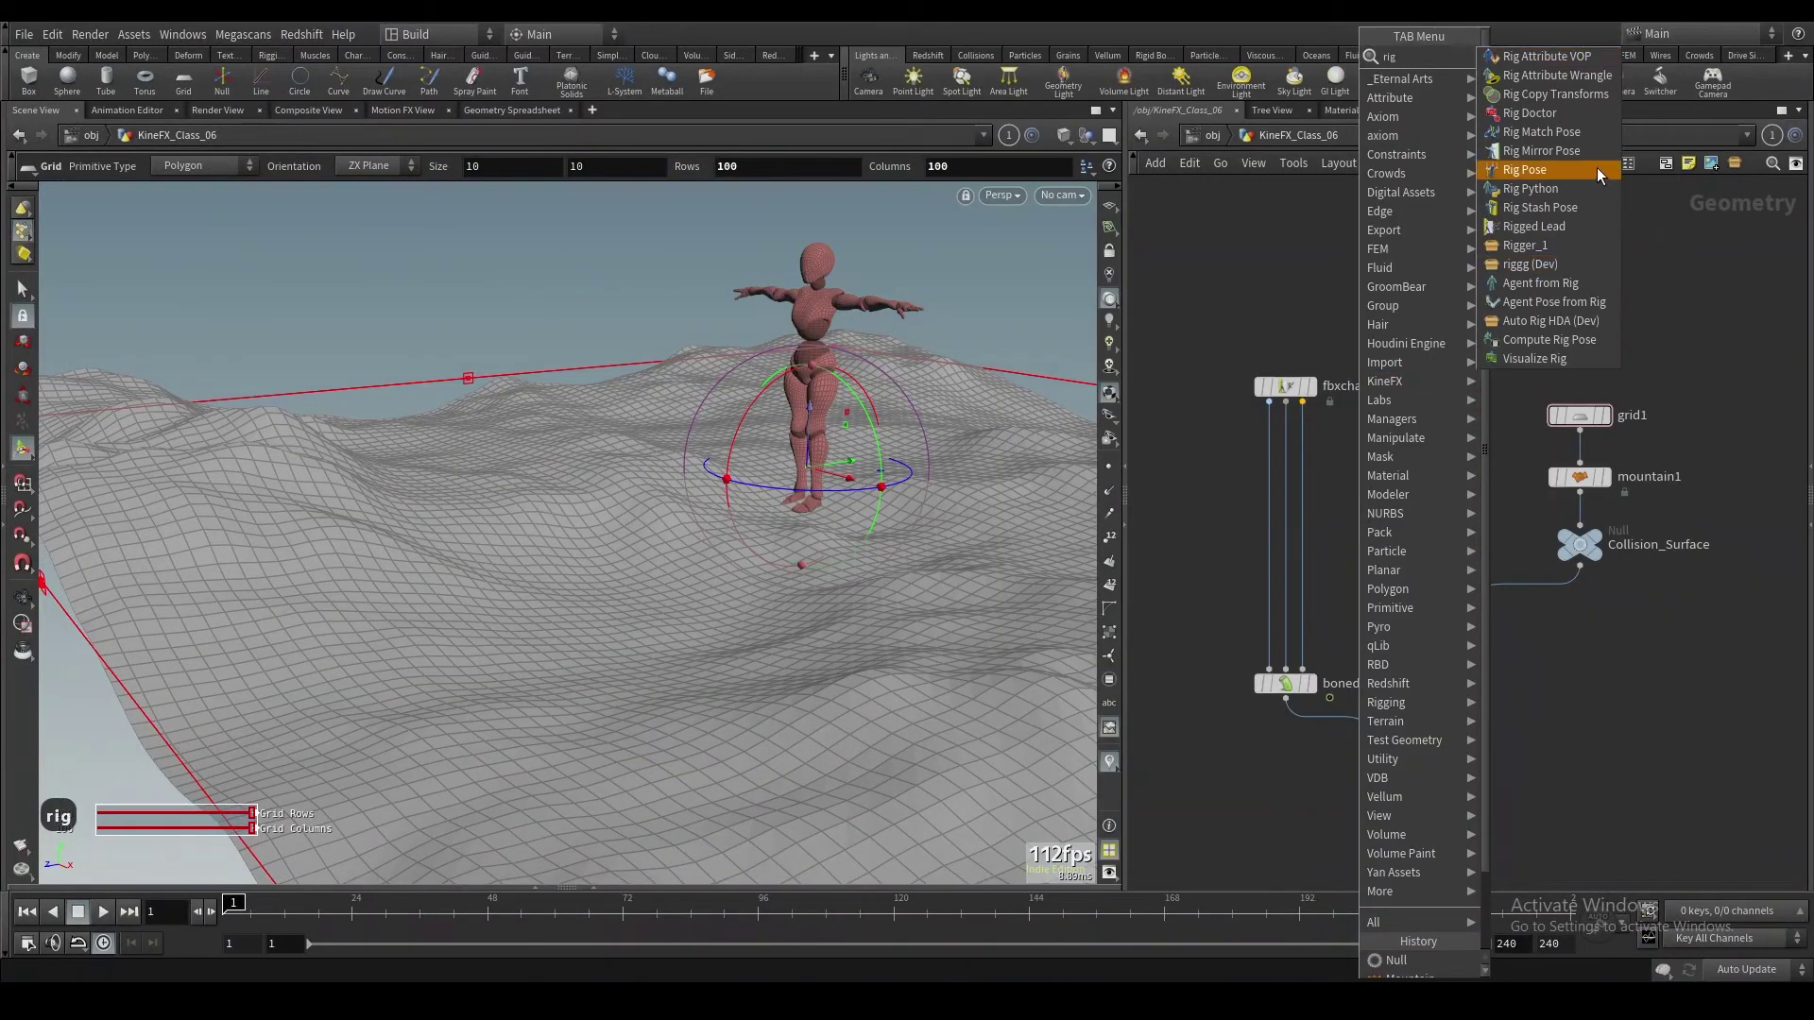
click(1524, 170)
click(1323, 477)
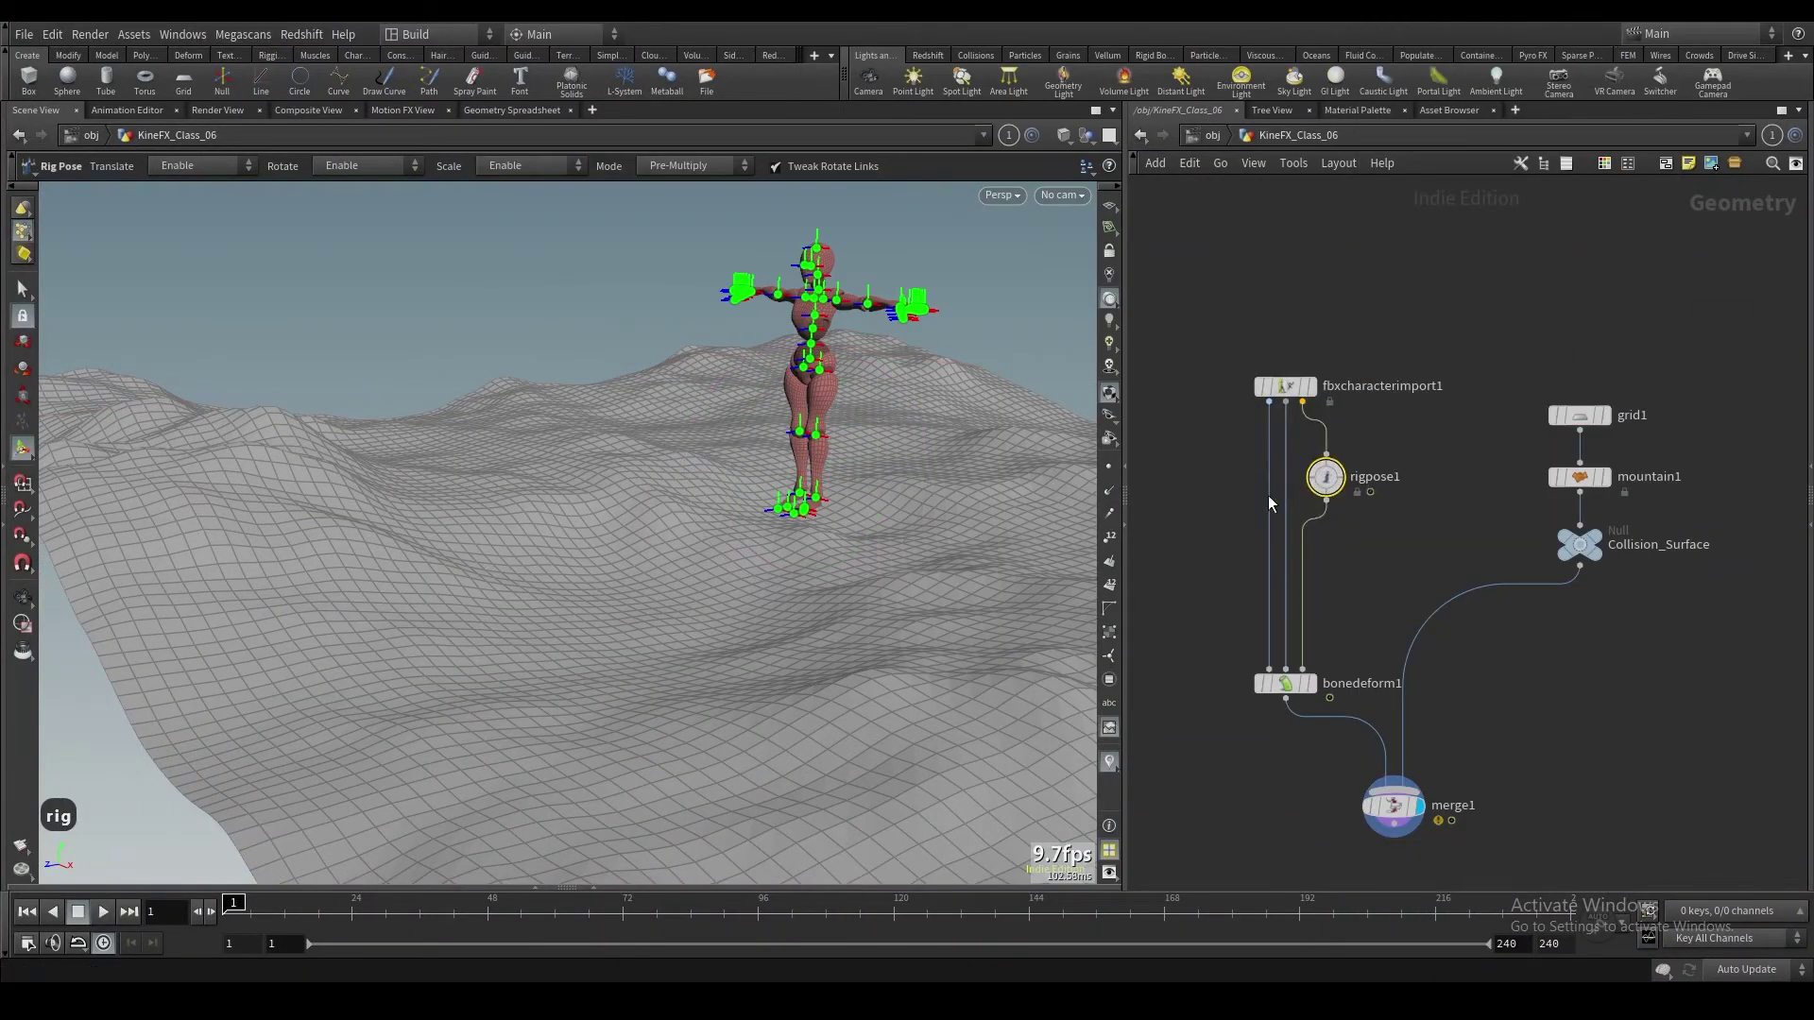
Step: Try moving the character's hips joint sideways over the terrain and undo the move
alt+right_drag(718, 453, 866, 368)
alt+middle_drag(866, 369, 648, 554)
alt+drag(648, 555, 693, 605)
alt+right_drag(945, 454, 805, 568)
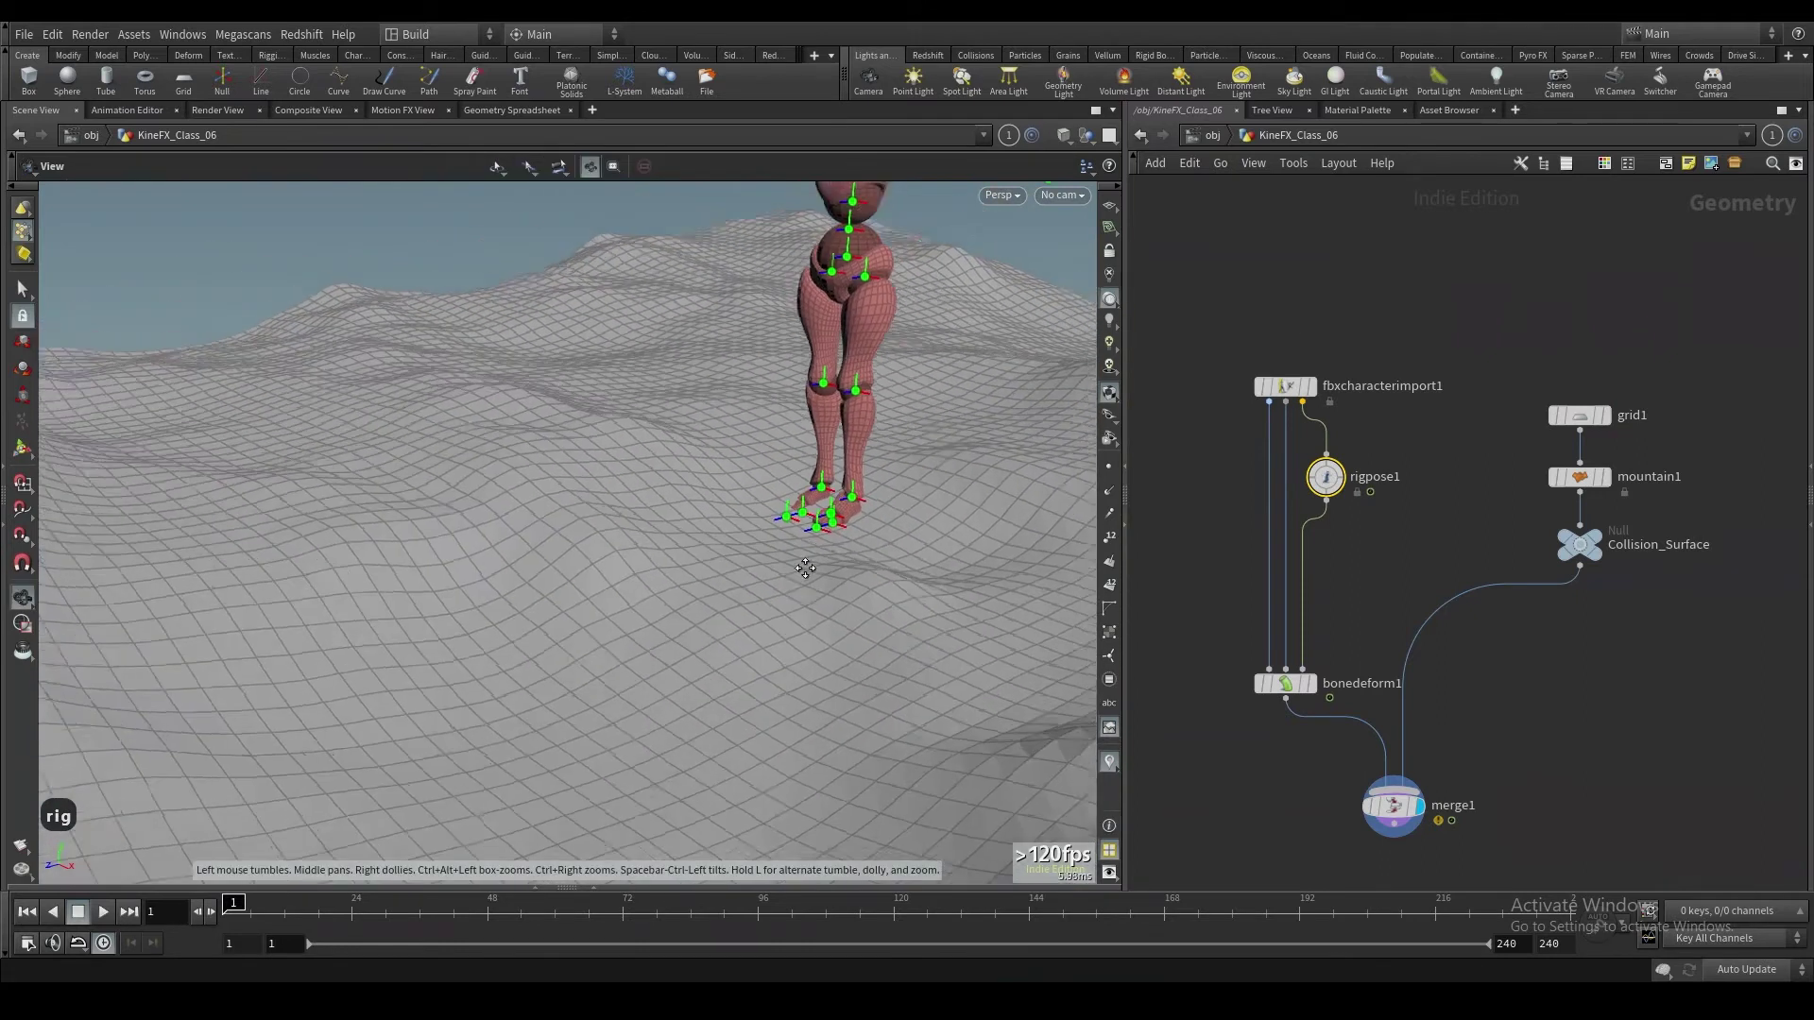
alt+middle_drag(805, 568, 766, 665)
click(808, 359)
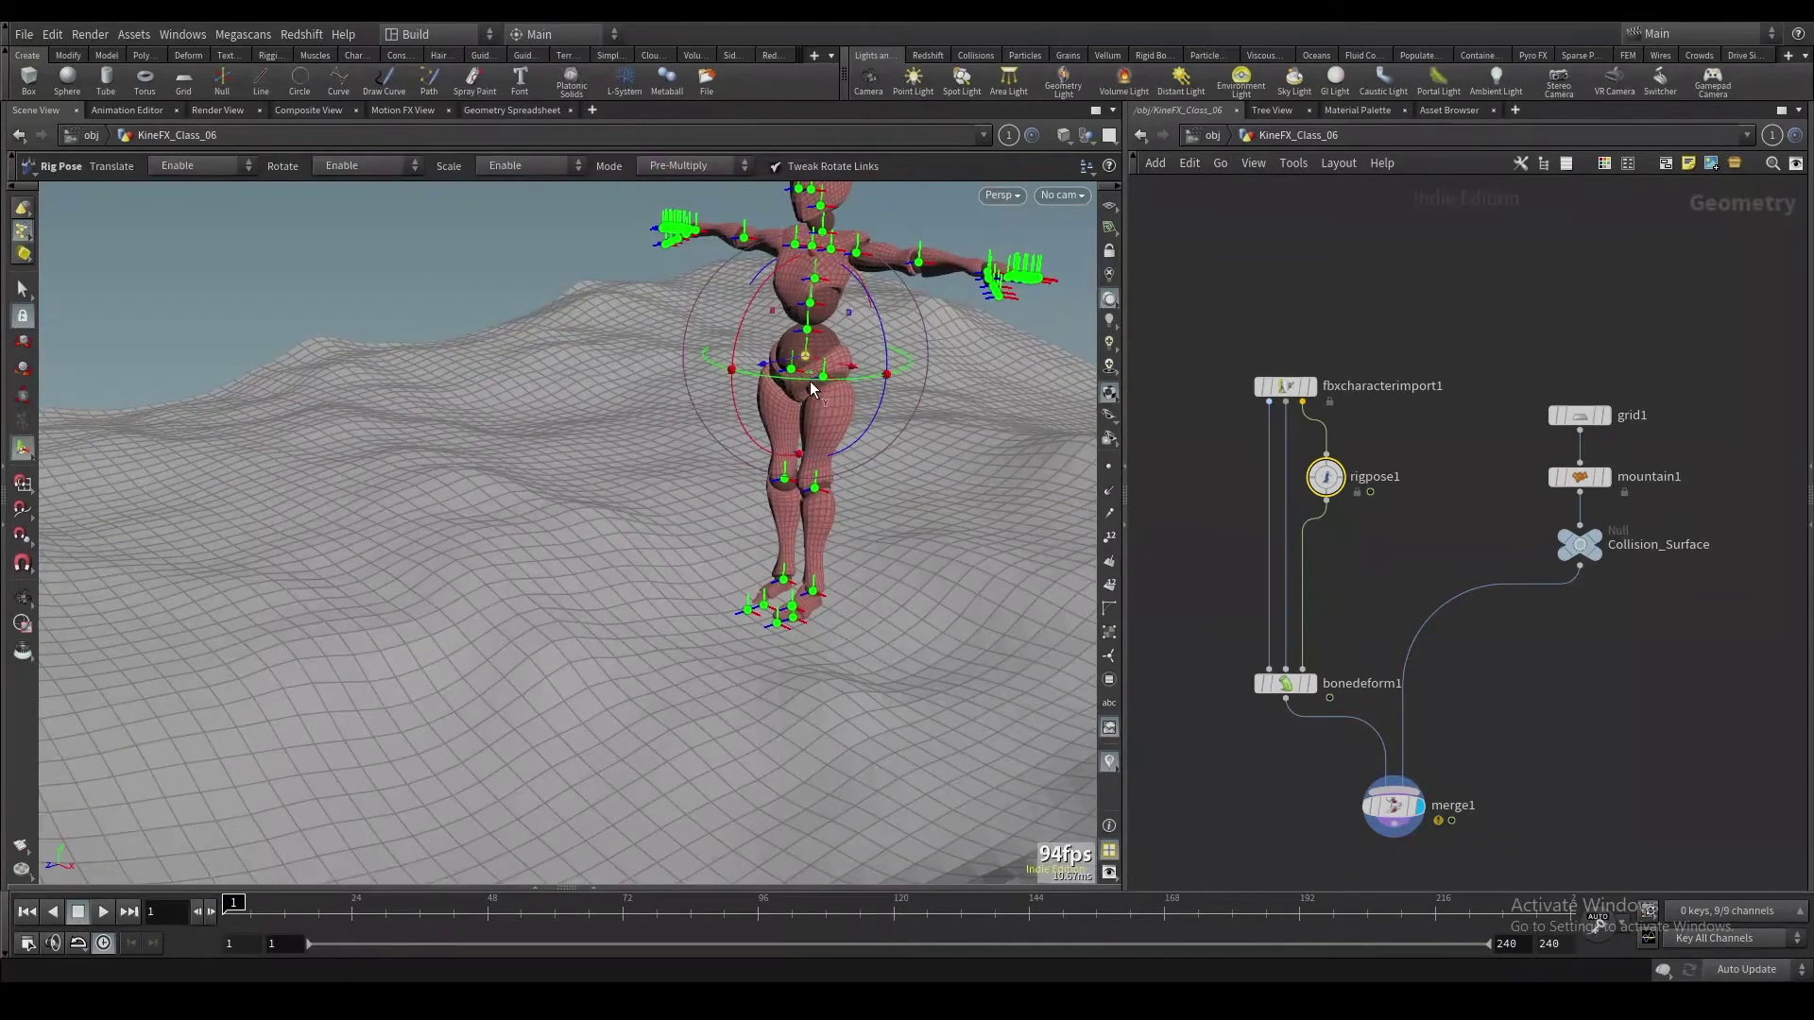
drag(806, 358, 539, 344)
key(ctrl+z)
Step: Rotate the right hip joint to swing the character's right leg outward and forward
alt+drag(544, 501, 586, 440)
alt+right_drag(586, 440, 578, 603)
alt+middle_drag(578, 603, 834, 603)
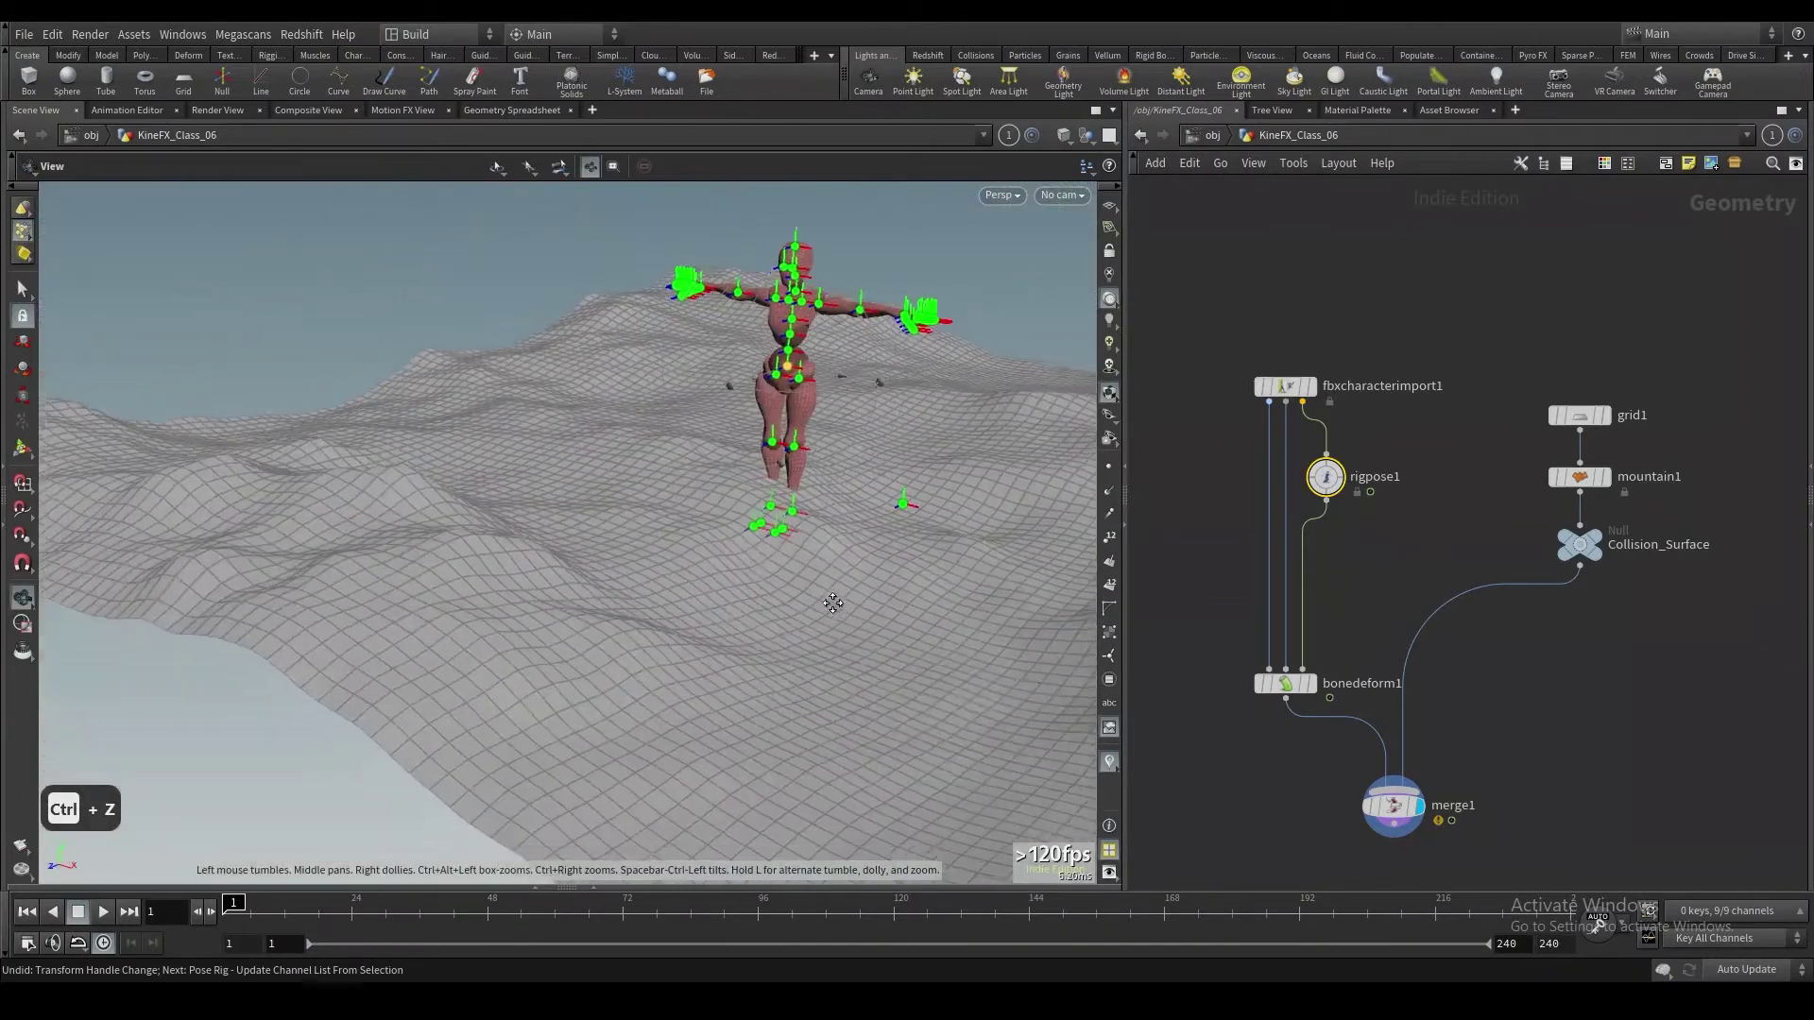
alt+drag(834, 603, 740, 462)
drag(819, 400, 638, 534)
key(r)
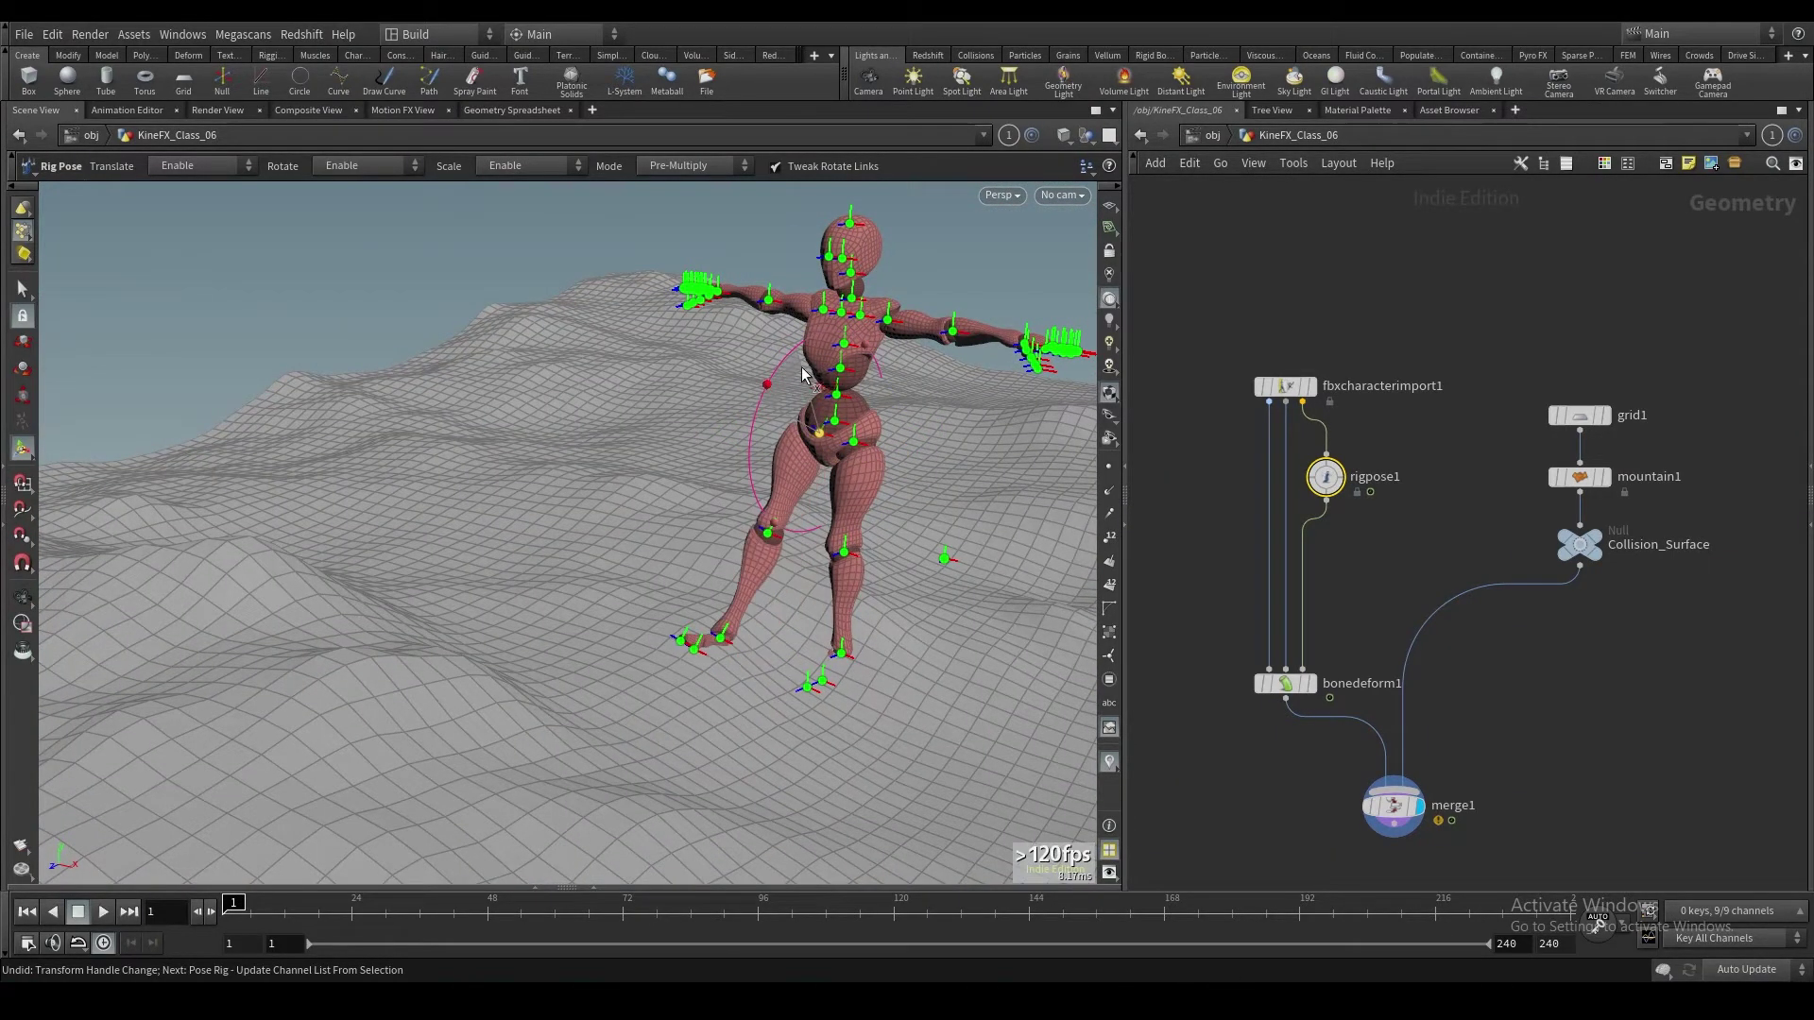
drag(801, 375, 782, 531)
Step: Rotate the right knee joint so the lower leg hangs roughly vertical, and adjust the leg's bend
click(751, 524)
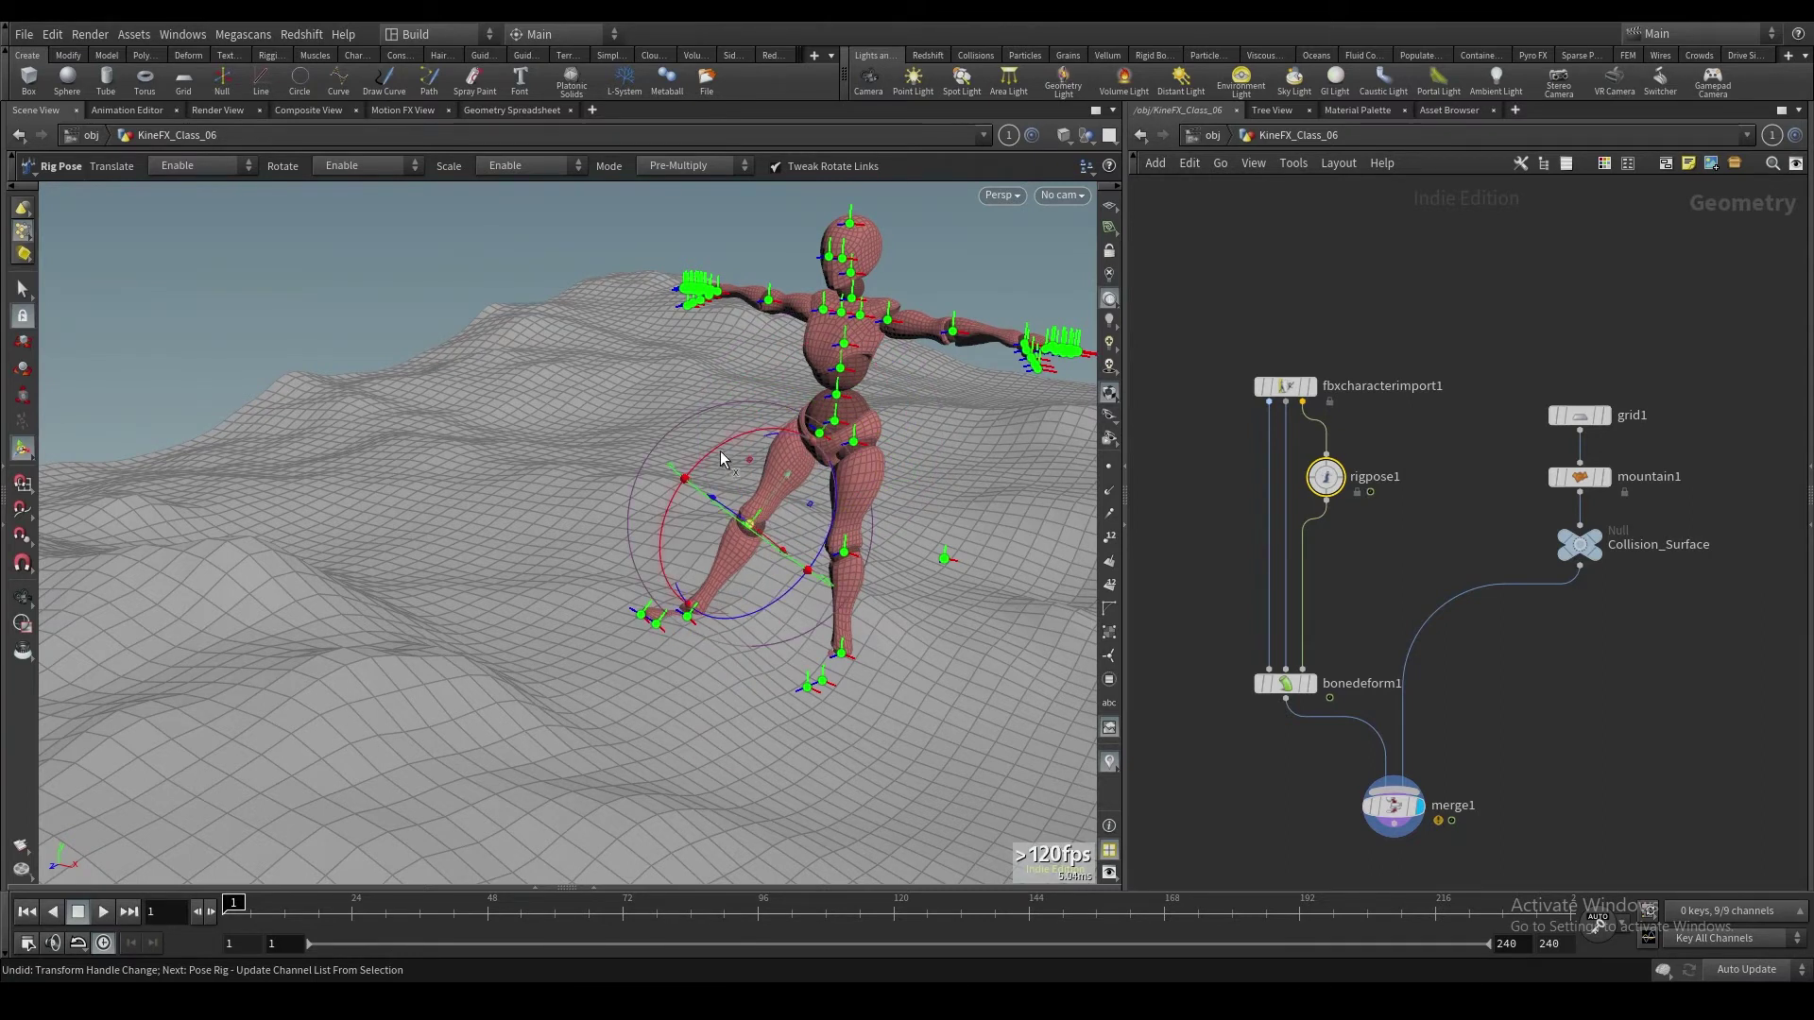
drag(720, 453, 658, 504)
drag(667, 583, 609, 587)
Step: Rotate the left knee joint slightly from a side view of the character
alt+drag(727, 670, 675, 683)
click(806, 677)
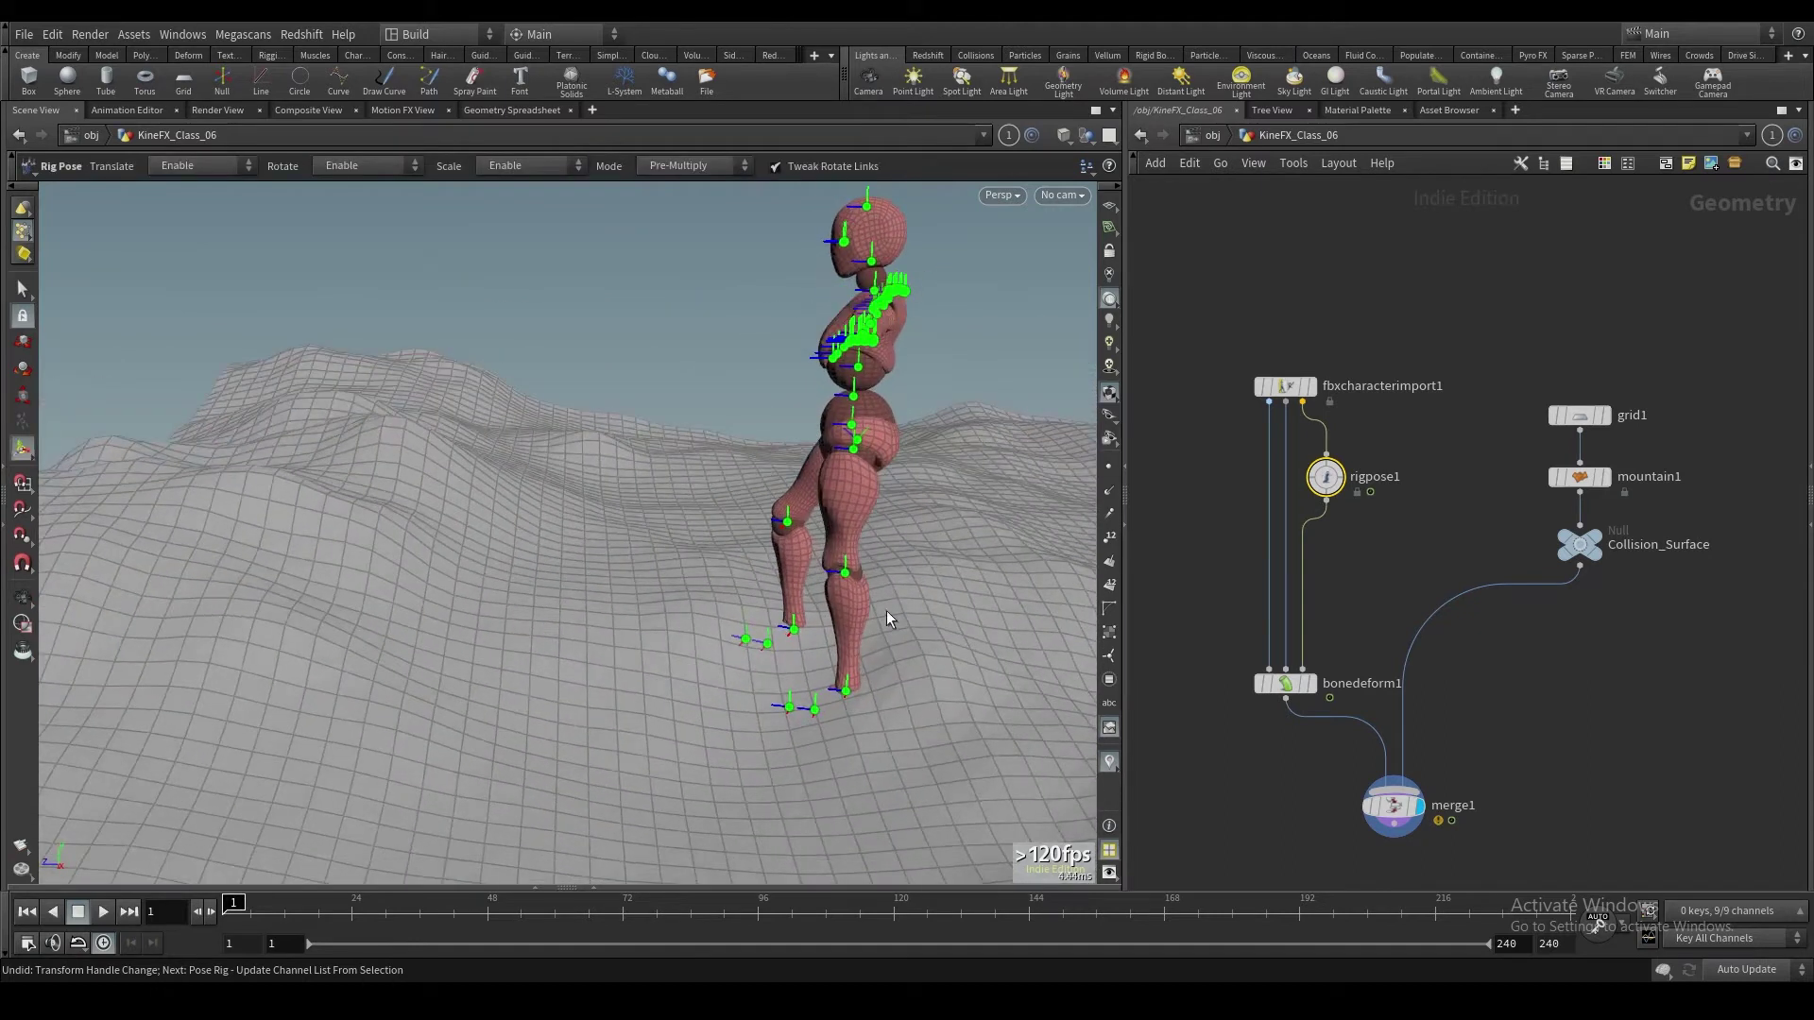
click(888, 551)
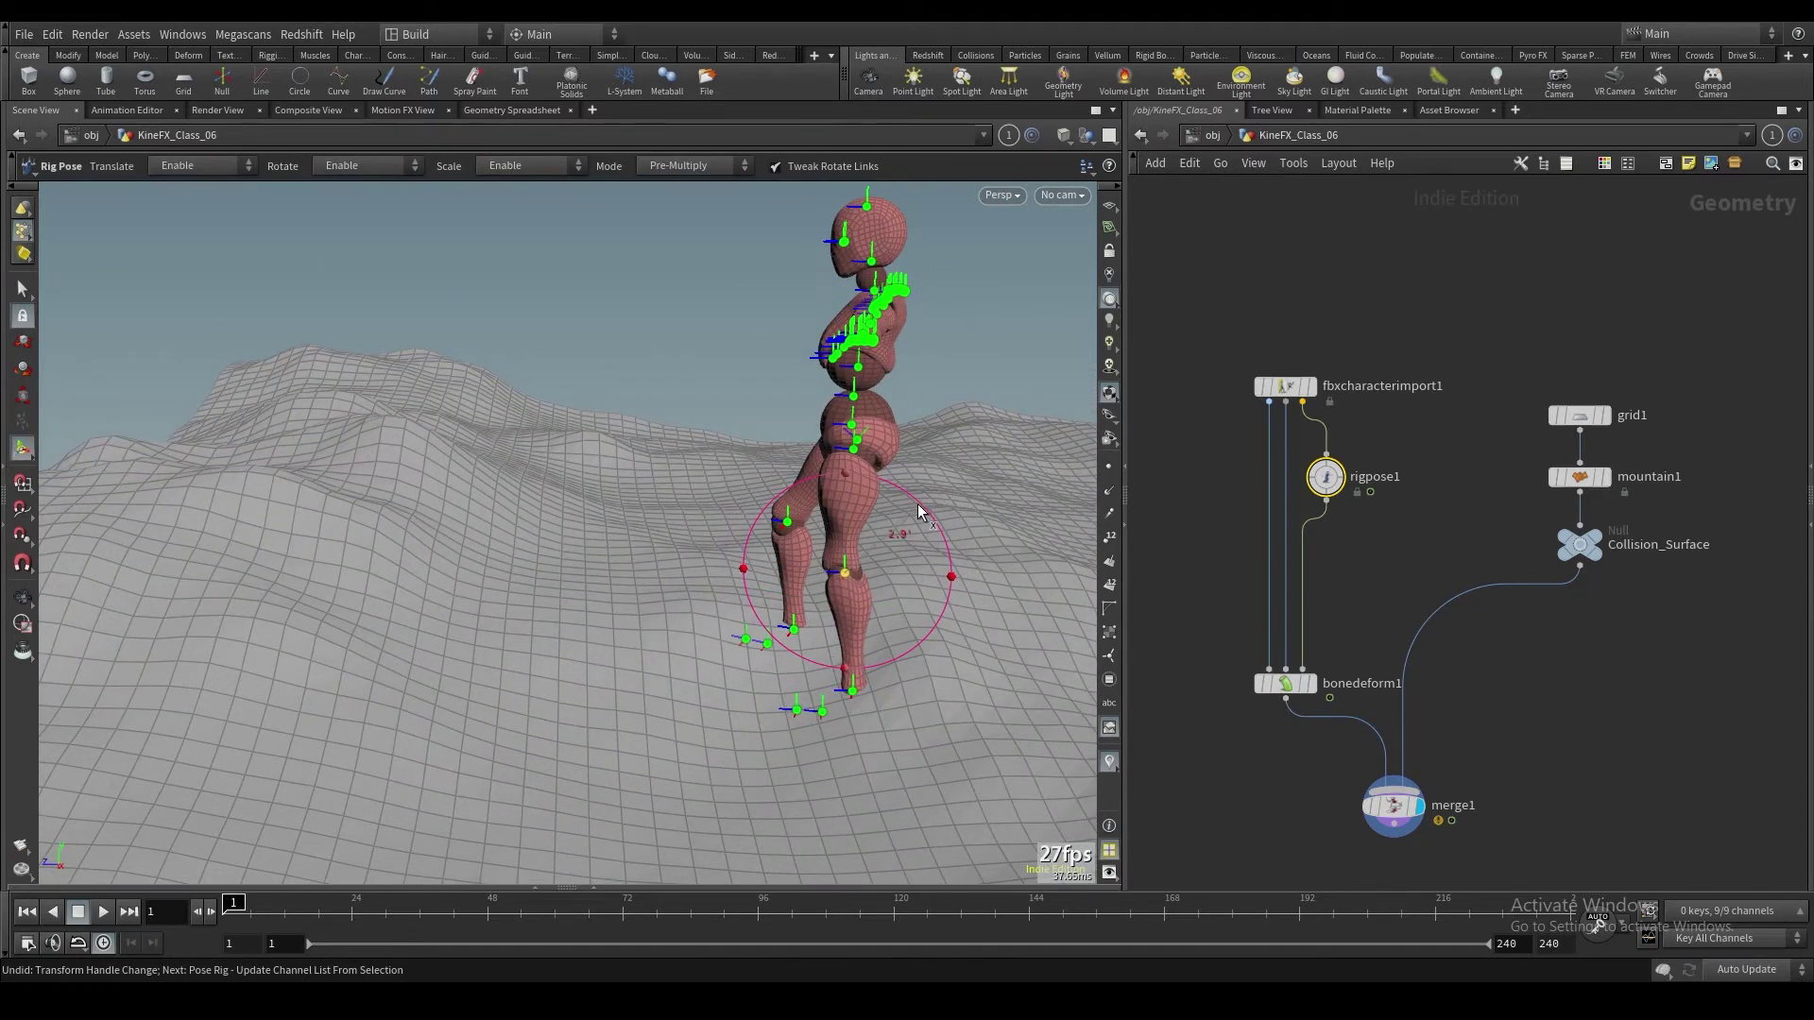
key(Escape)
drag(907, 529, 763, 599)
alt+middle_drag(763, 599, 651, 616)
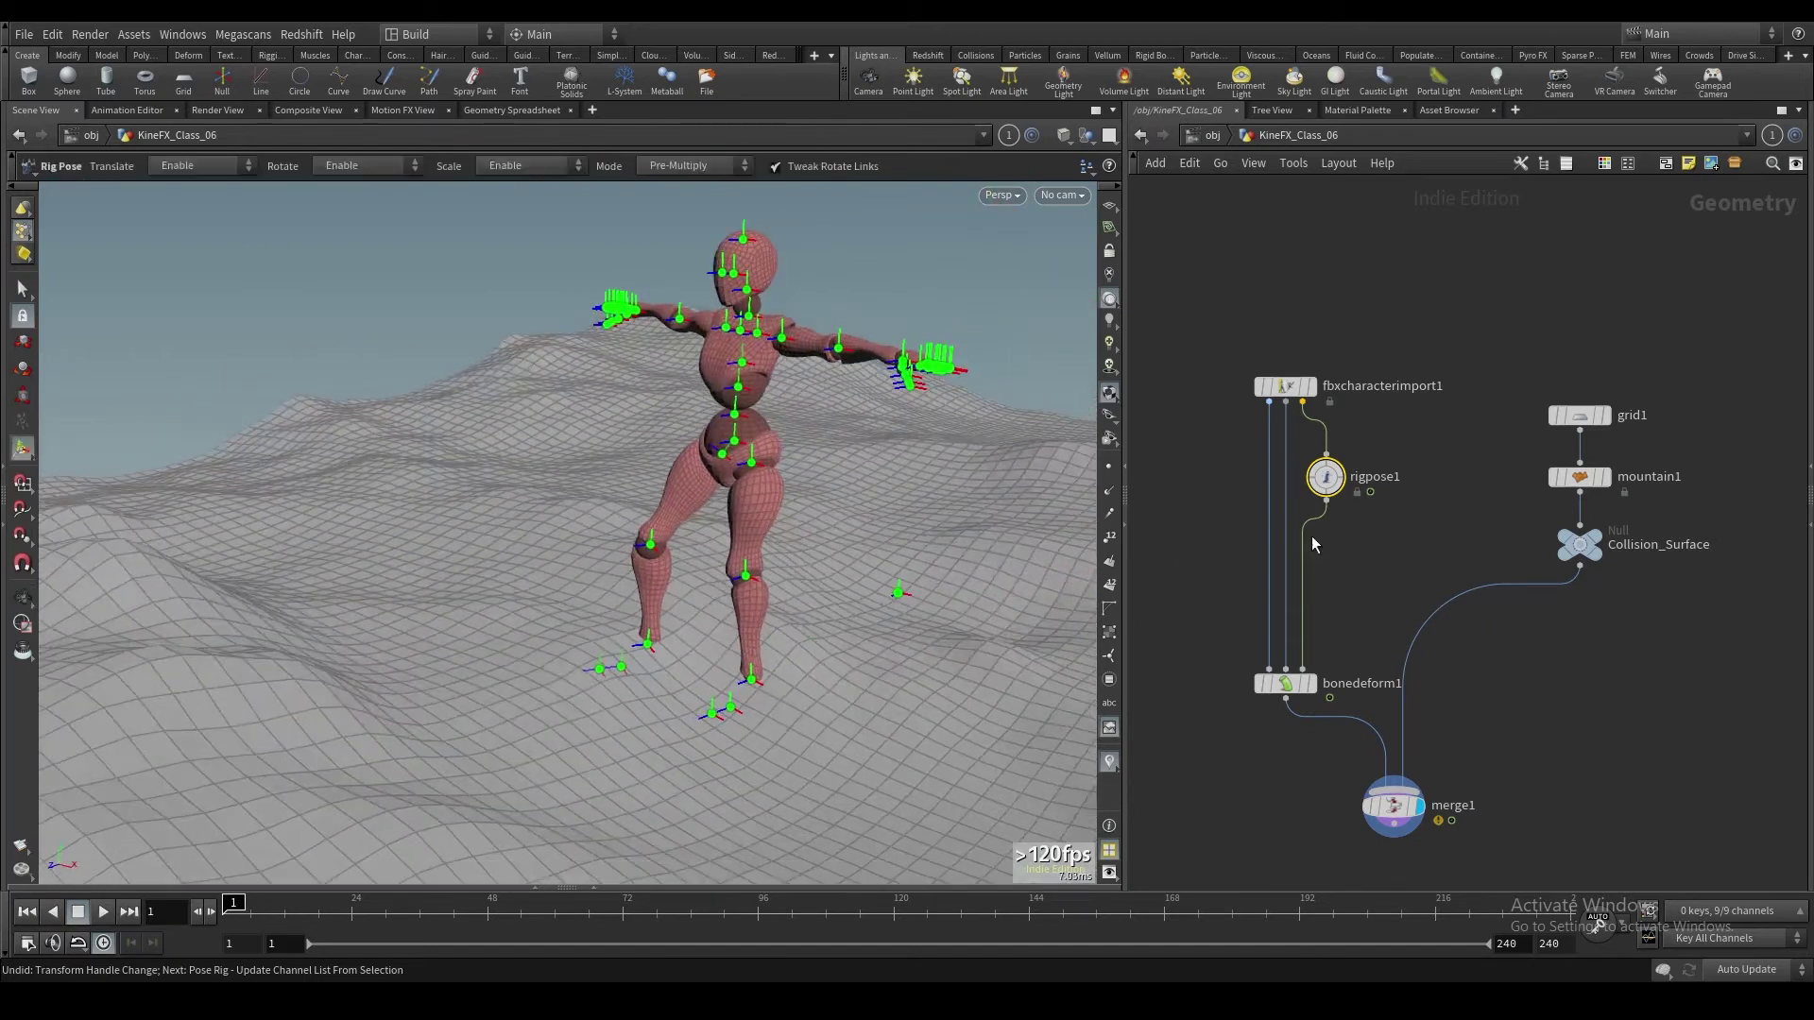
Step: Spread out the upper network by moving fbxcharacterimport1 higher and rigpose1 off to its side
click(1339, 554)
middle_drag(1340, 554, 1320, 482)
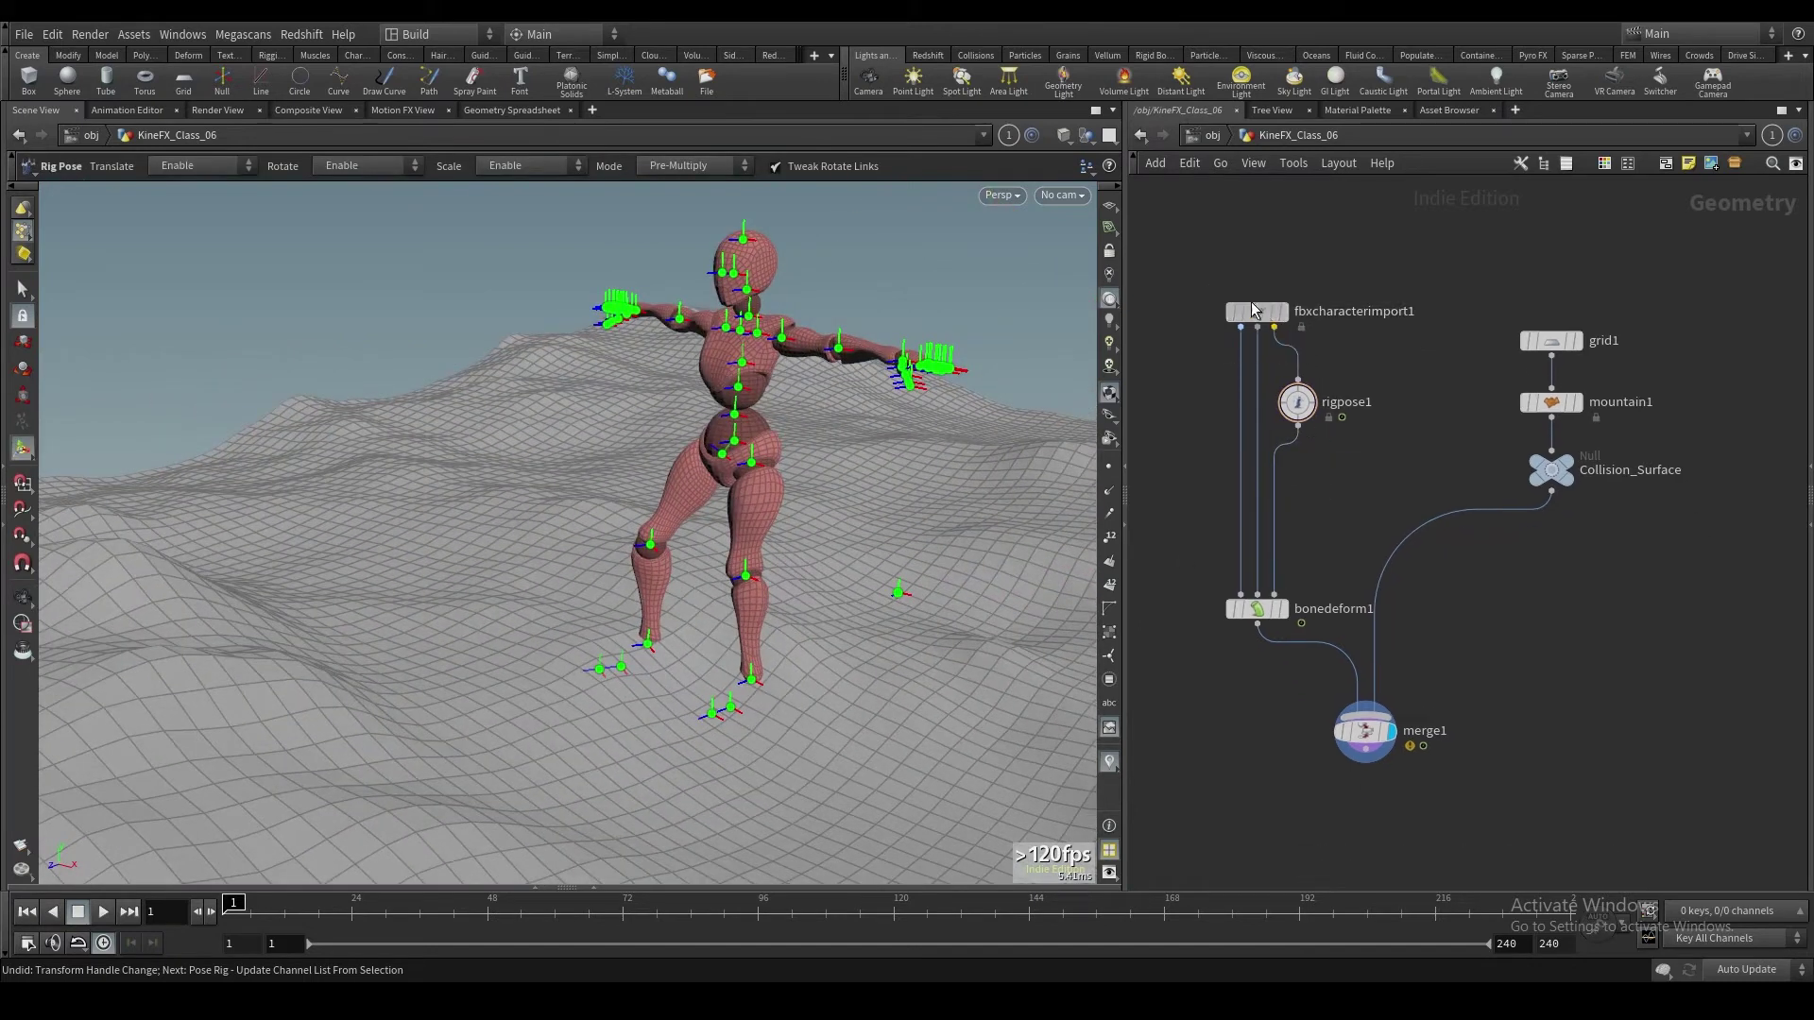
drag(1262, 314, 1210, 230)
drag(1300, 399, 1413, 294)
scroll(1303, 496, down, 3)
middle_drag(1304, 502, 1363, 439)
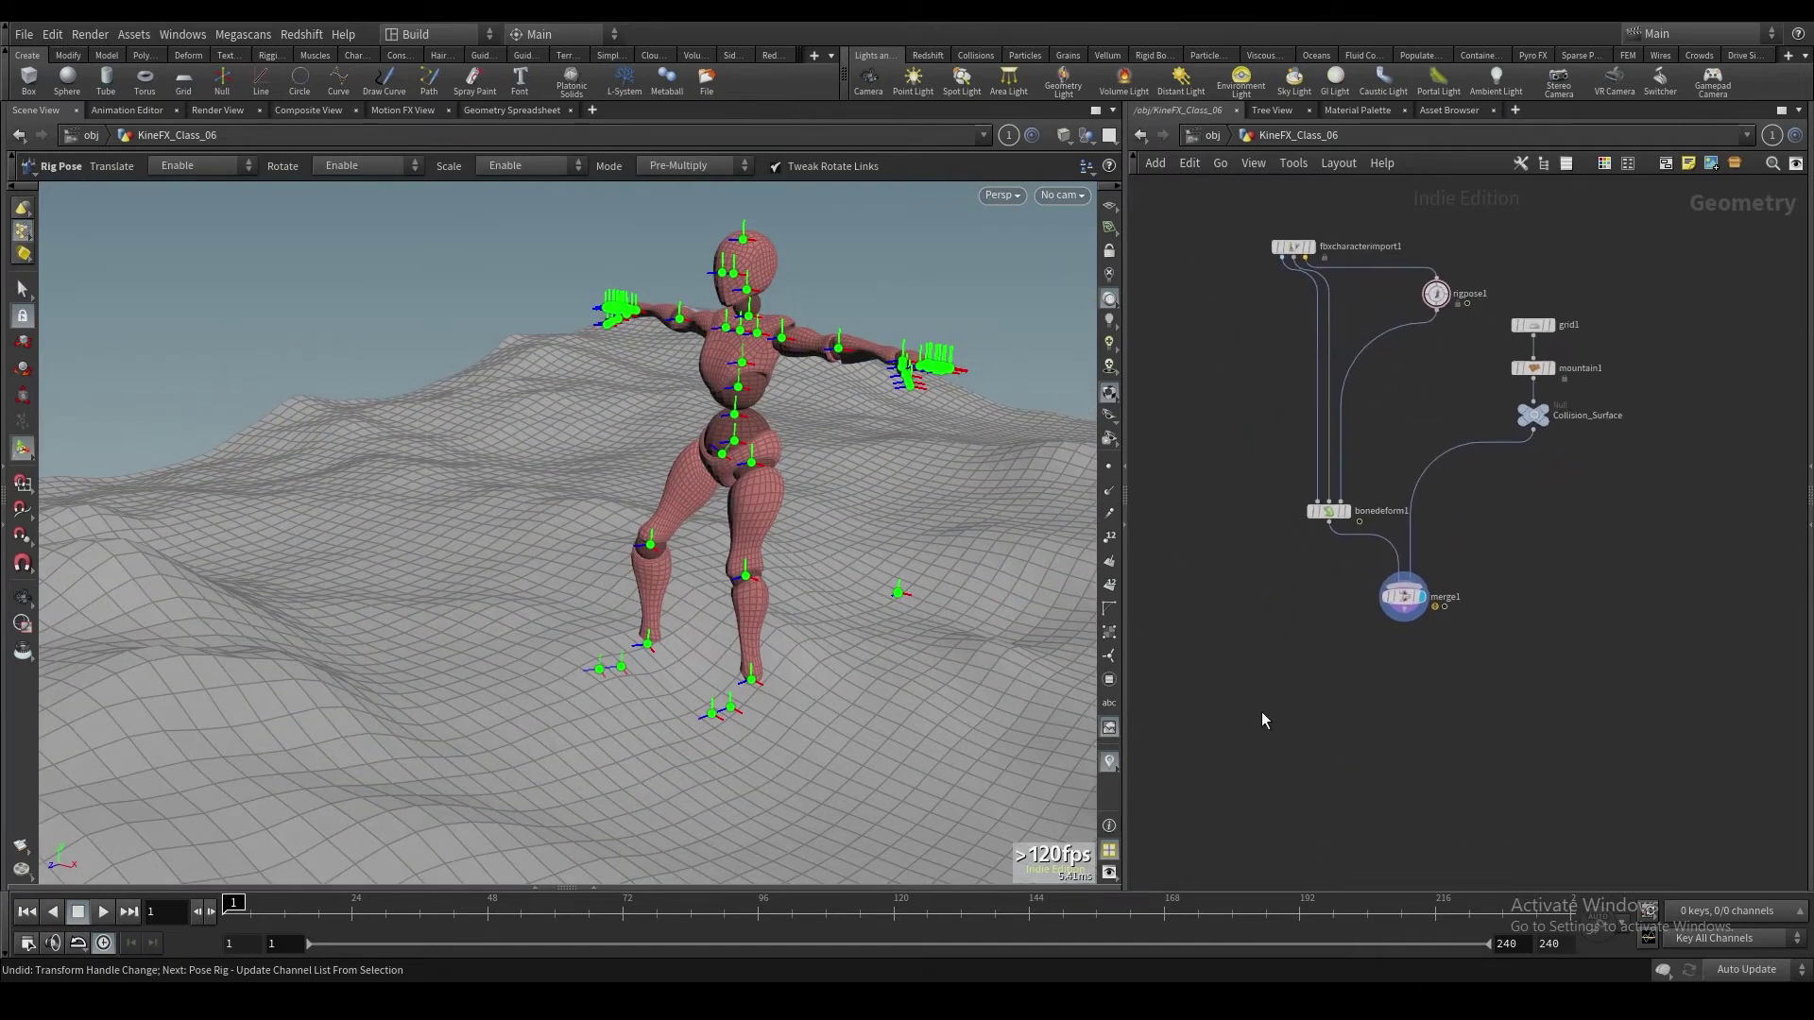
Step: Move bonedeform1 and merge1 lower in the network, and shift the grid1, mountain1 and Collision_Surface branch farther from the character branch
drag(1267, 652, 1527, 479)
drag(1329, 525, 1262, 641)
key(Escape)
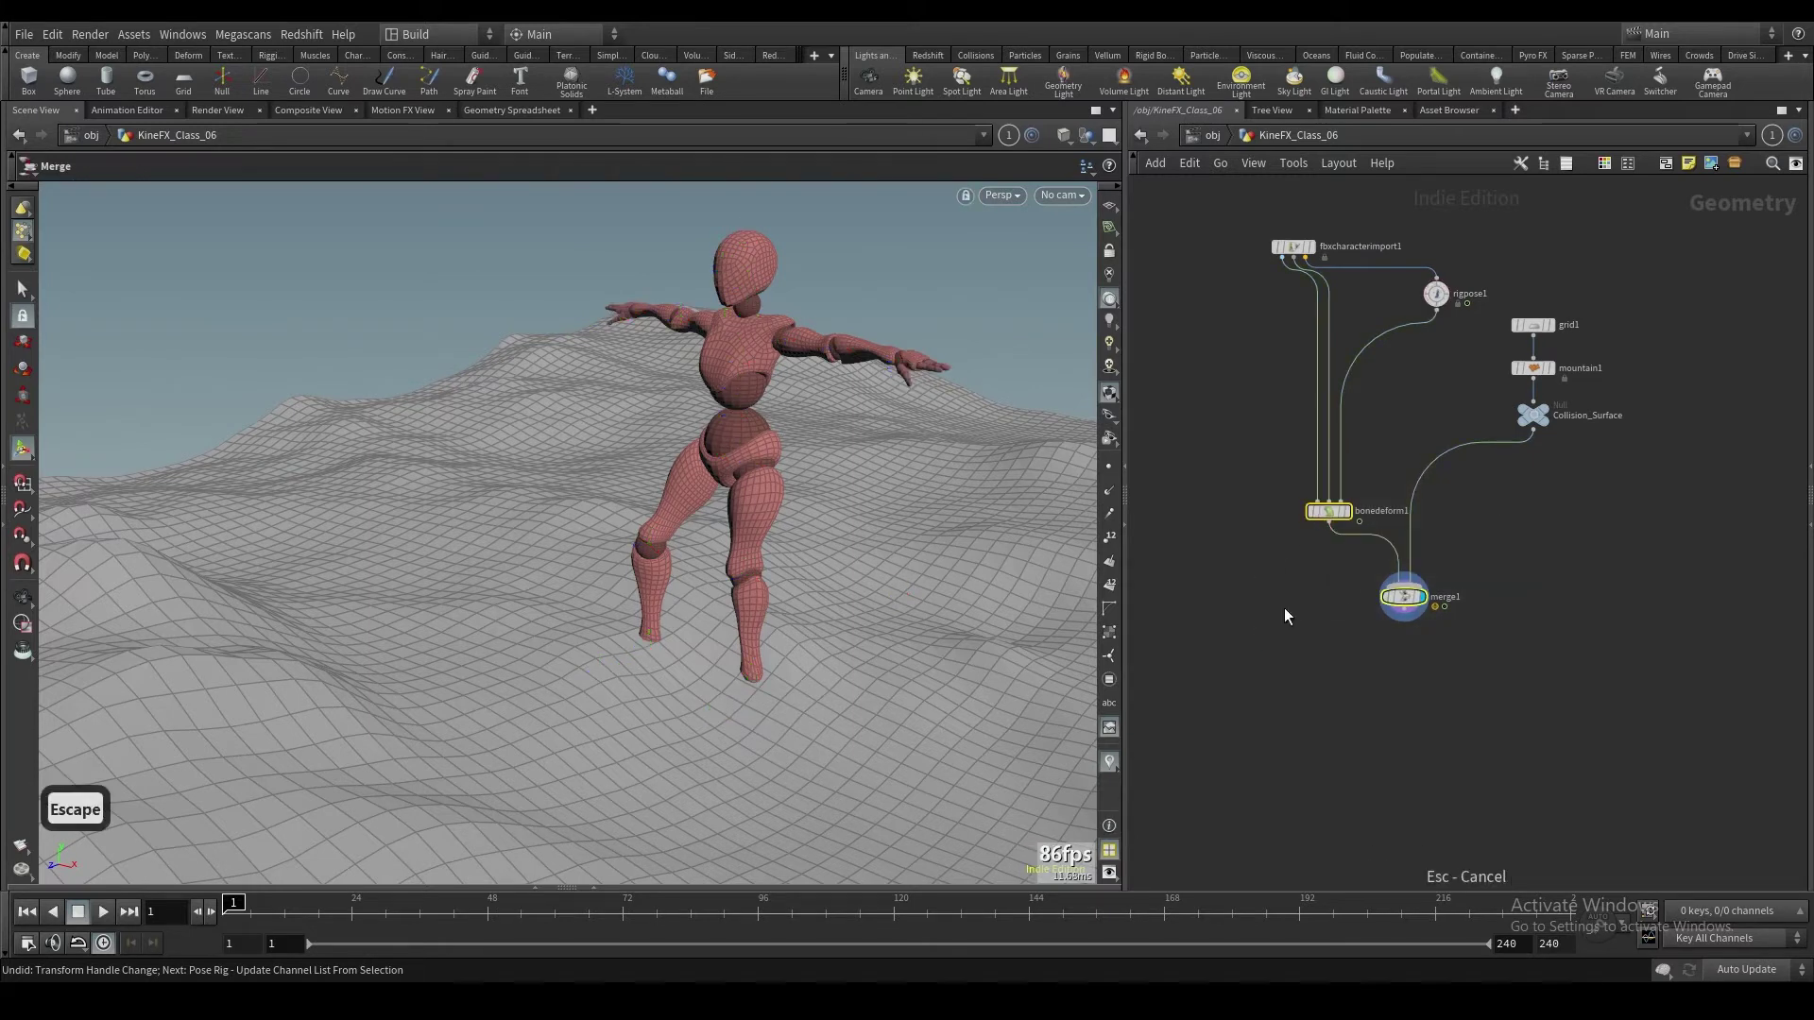
drag(1329, 518, 1236, 745)
drag(1608, 268, 1509, 455)
drag(1551, 328, 1701, 340)
click(1484, 418)
Step: Insert a Rig Attribute VOP node on the wire between rigpose1 and bonedeform1
middle_drag(1393, 487, 1438, 559)
right_click(1386, 501)
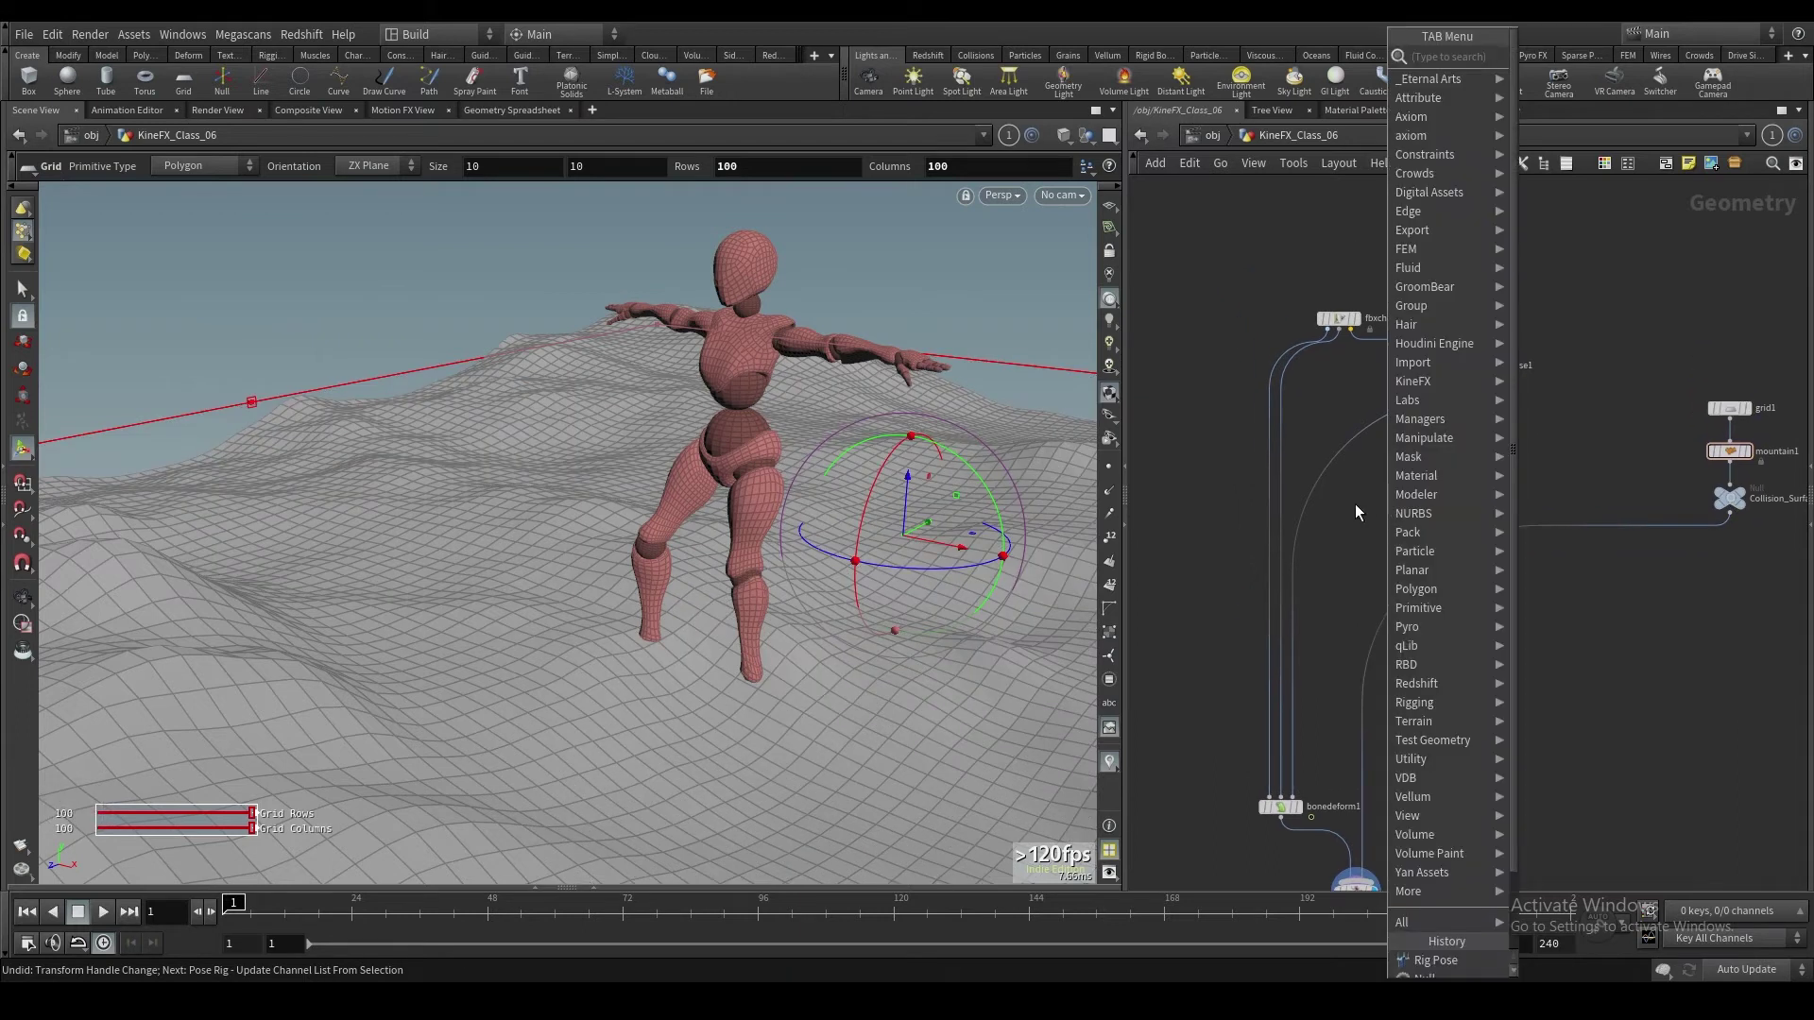
text(rig)
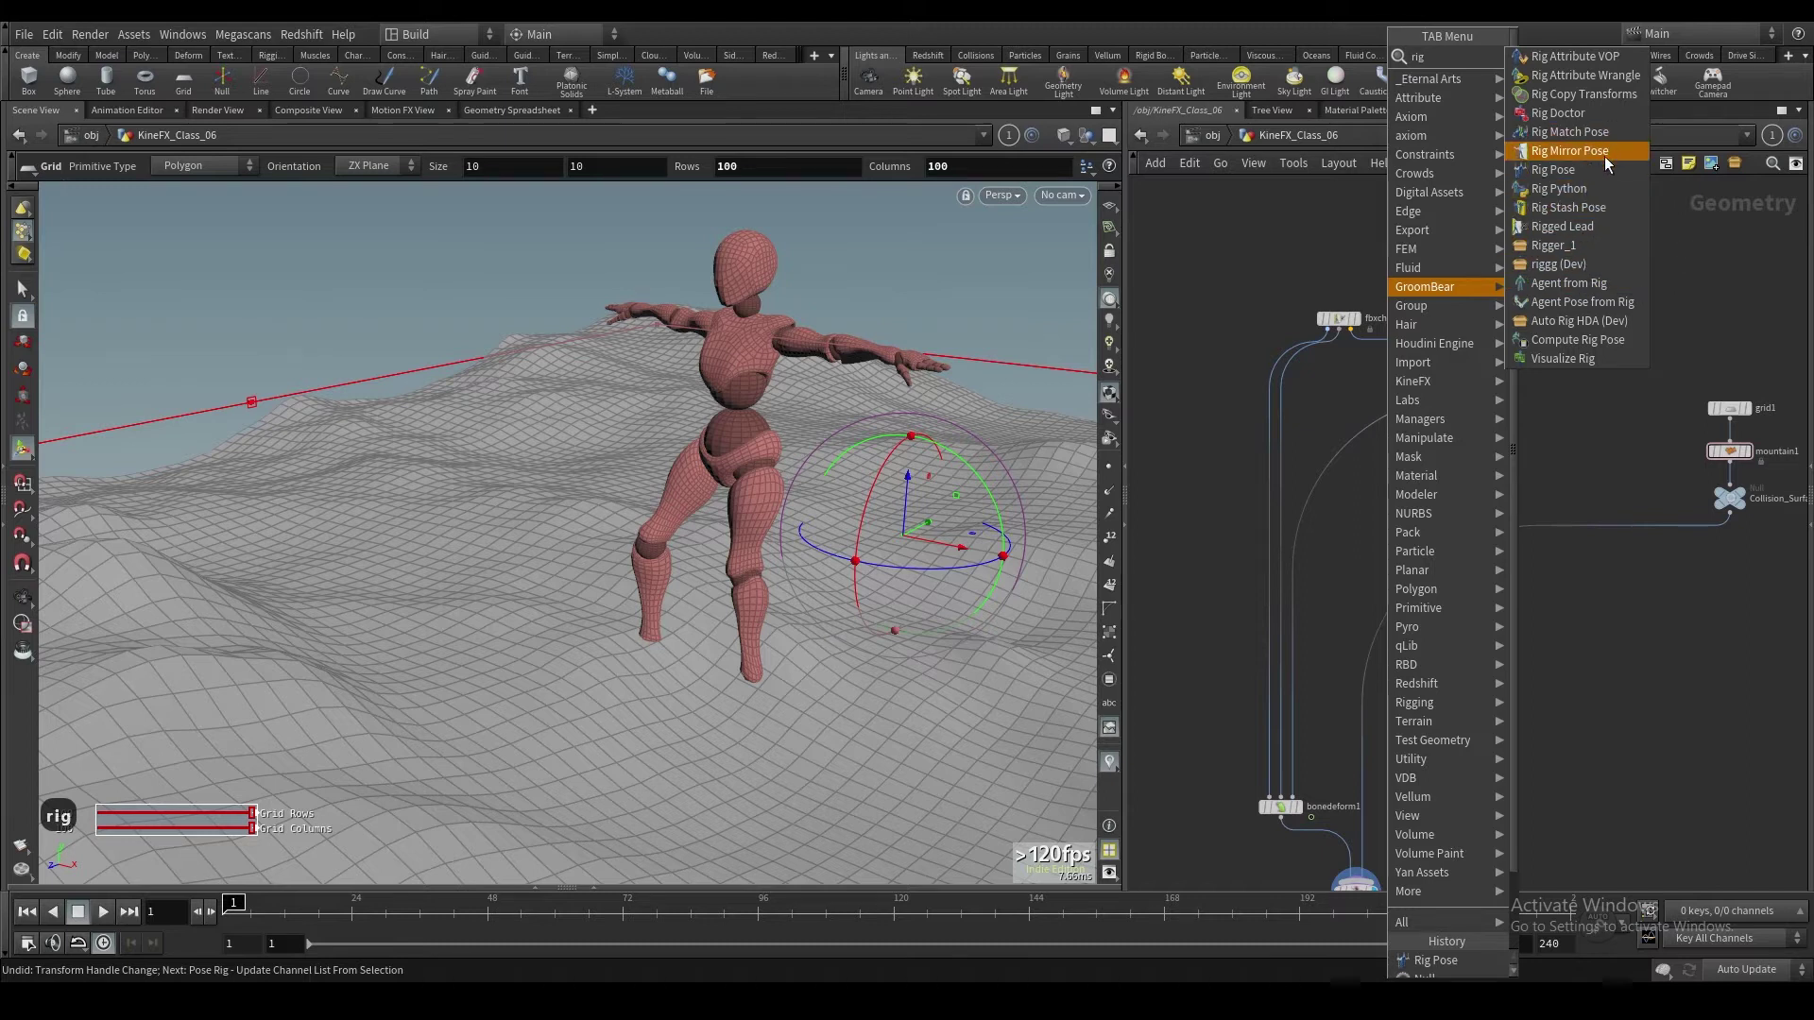
click(1573, 62)
click(1352, 434)
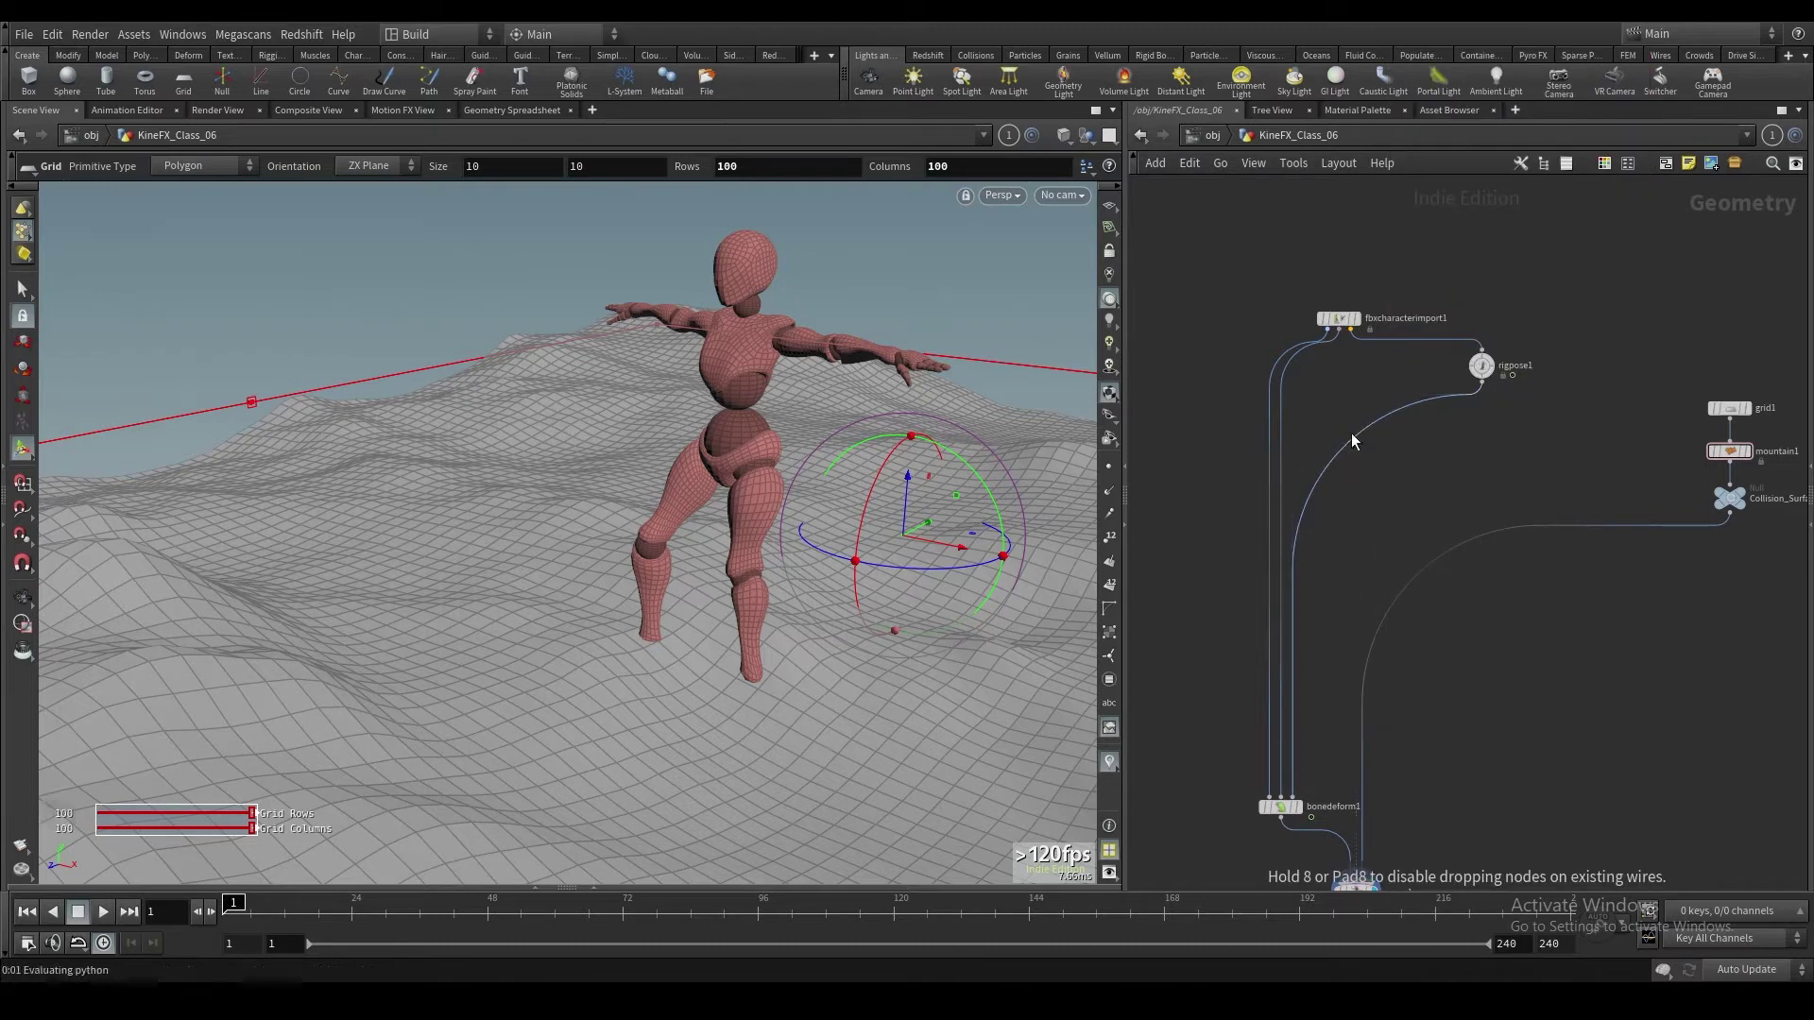
click(1346, 520)
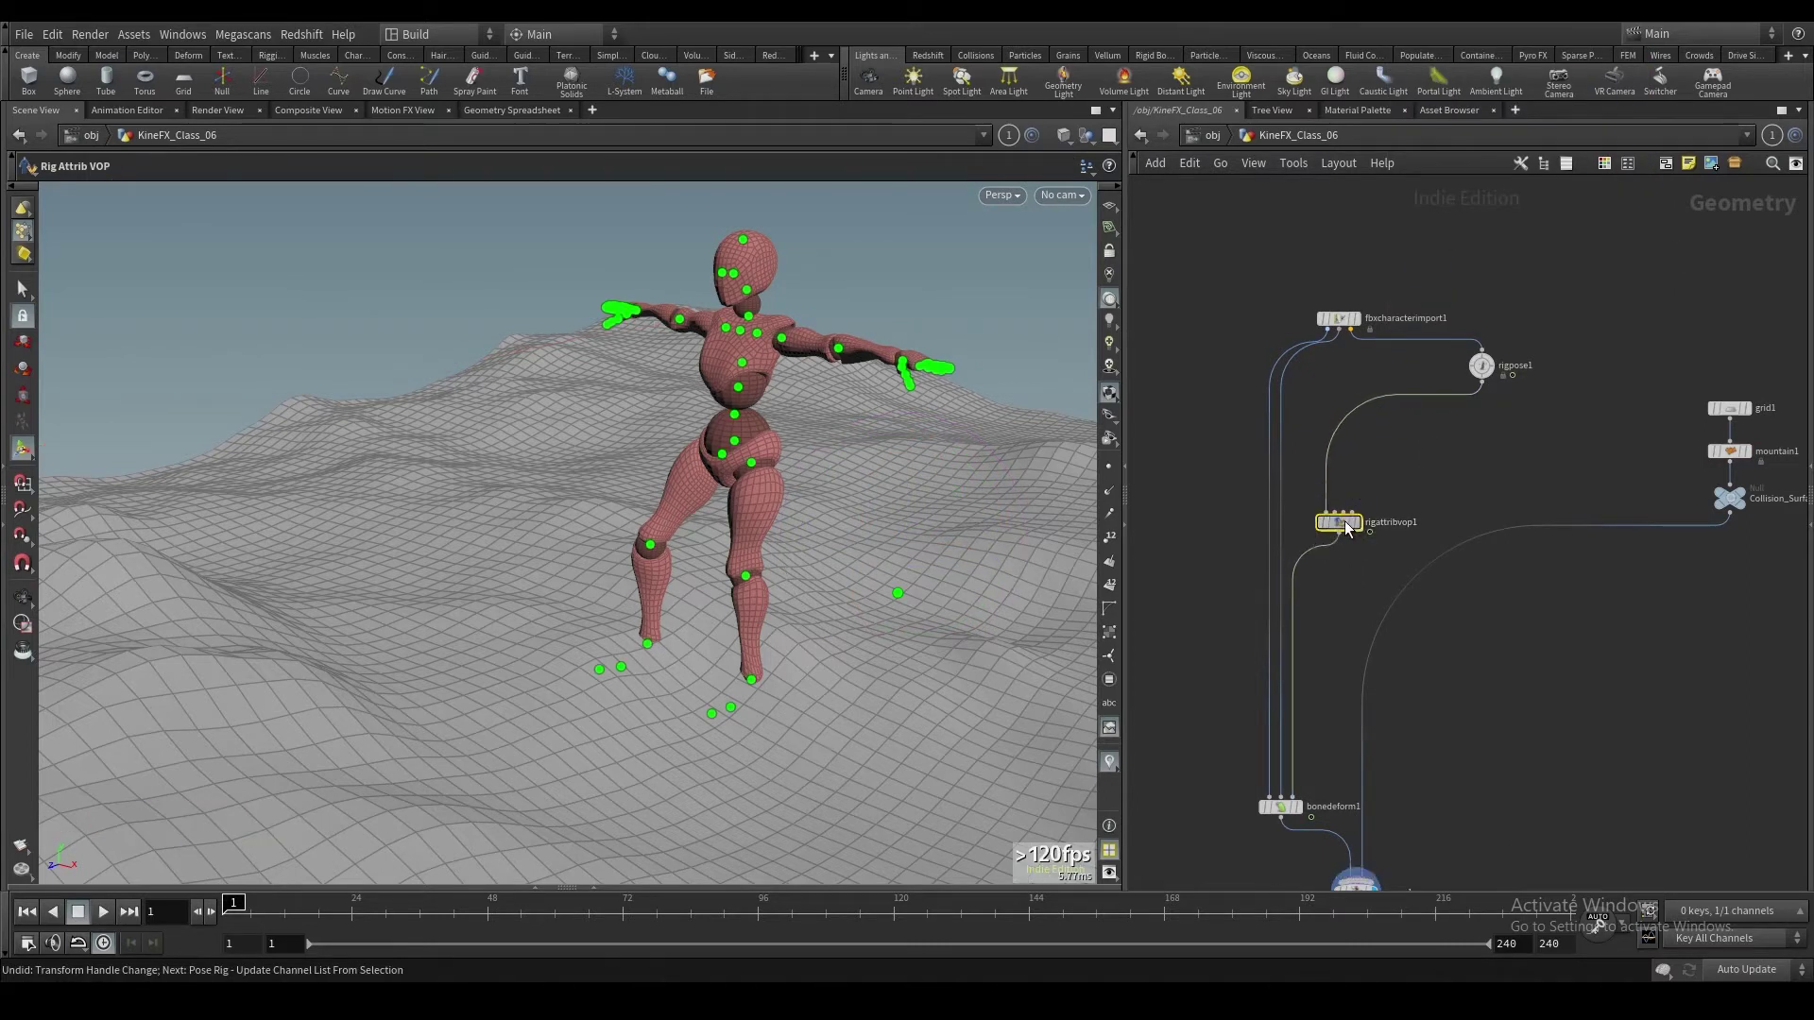
Step: Enter the rigattribvop1 network and save the scene
double_click(1340, 522)
key(ctrl+s)
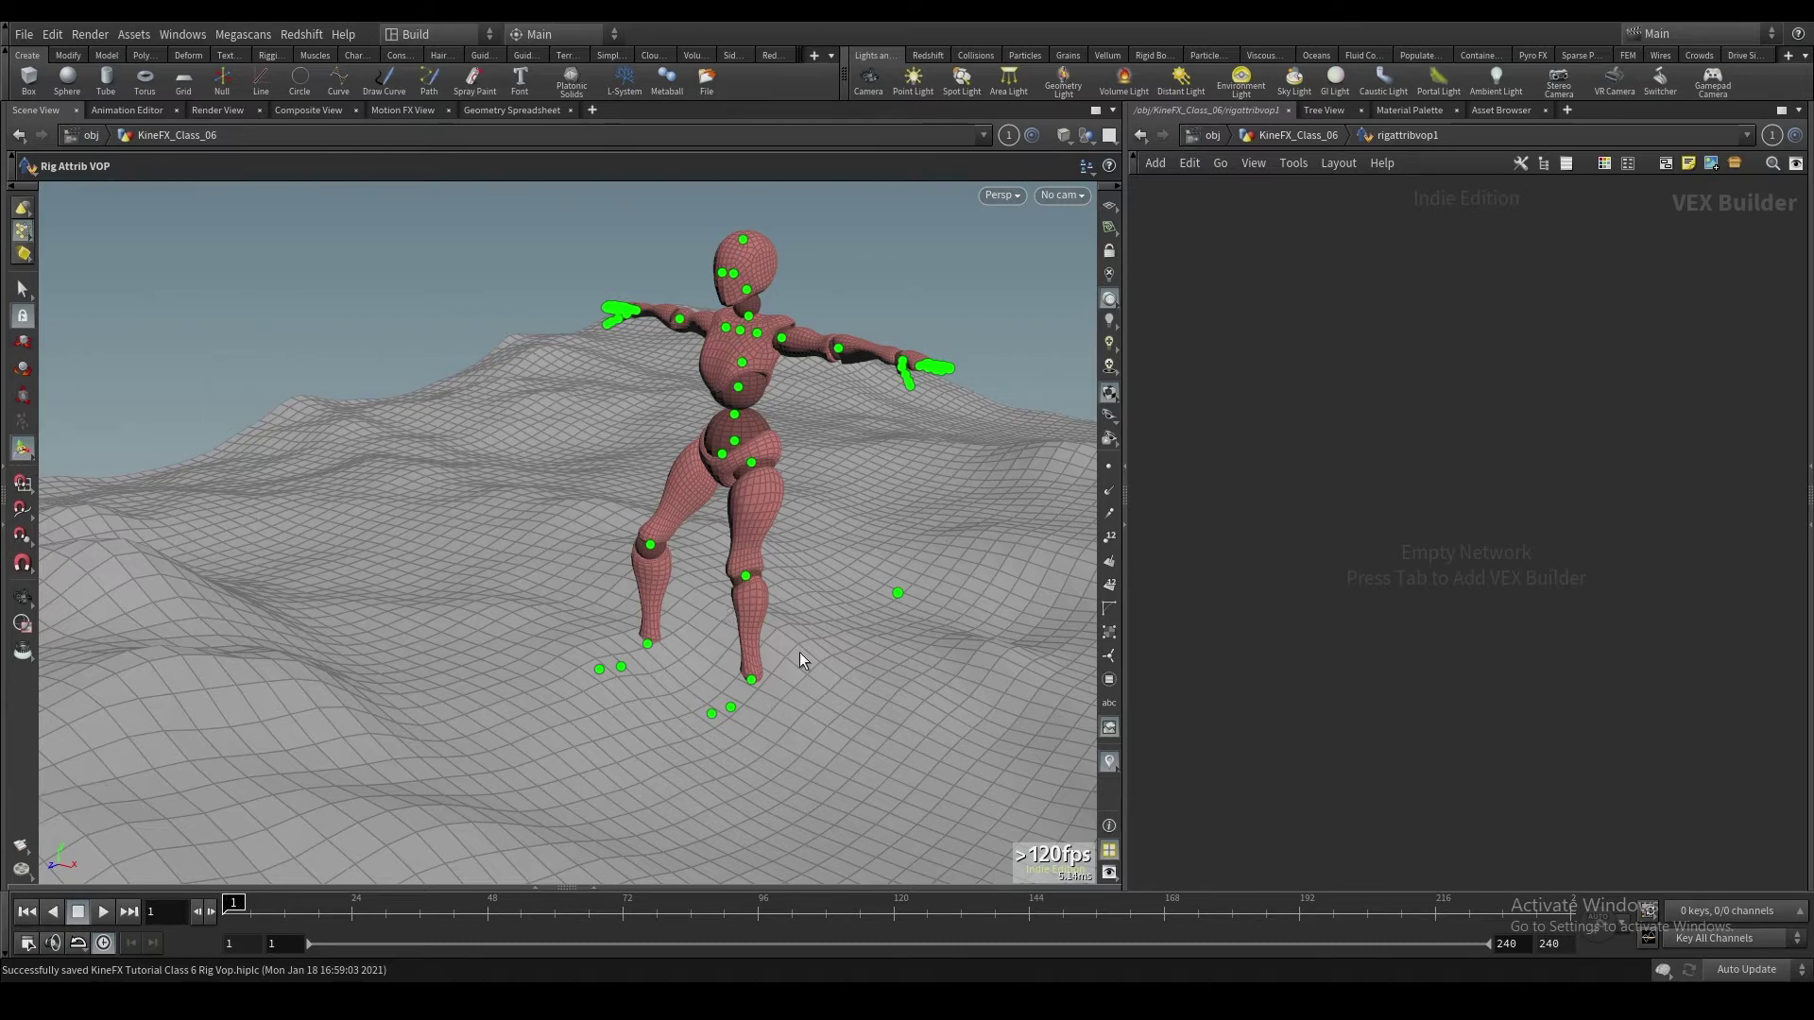
Step: Check the overlapping left foot joints in the viewport and disable interaction with the Rig Attrib VOP's output joints
click(751, 679)
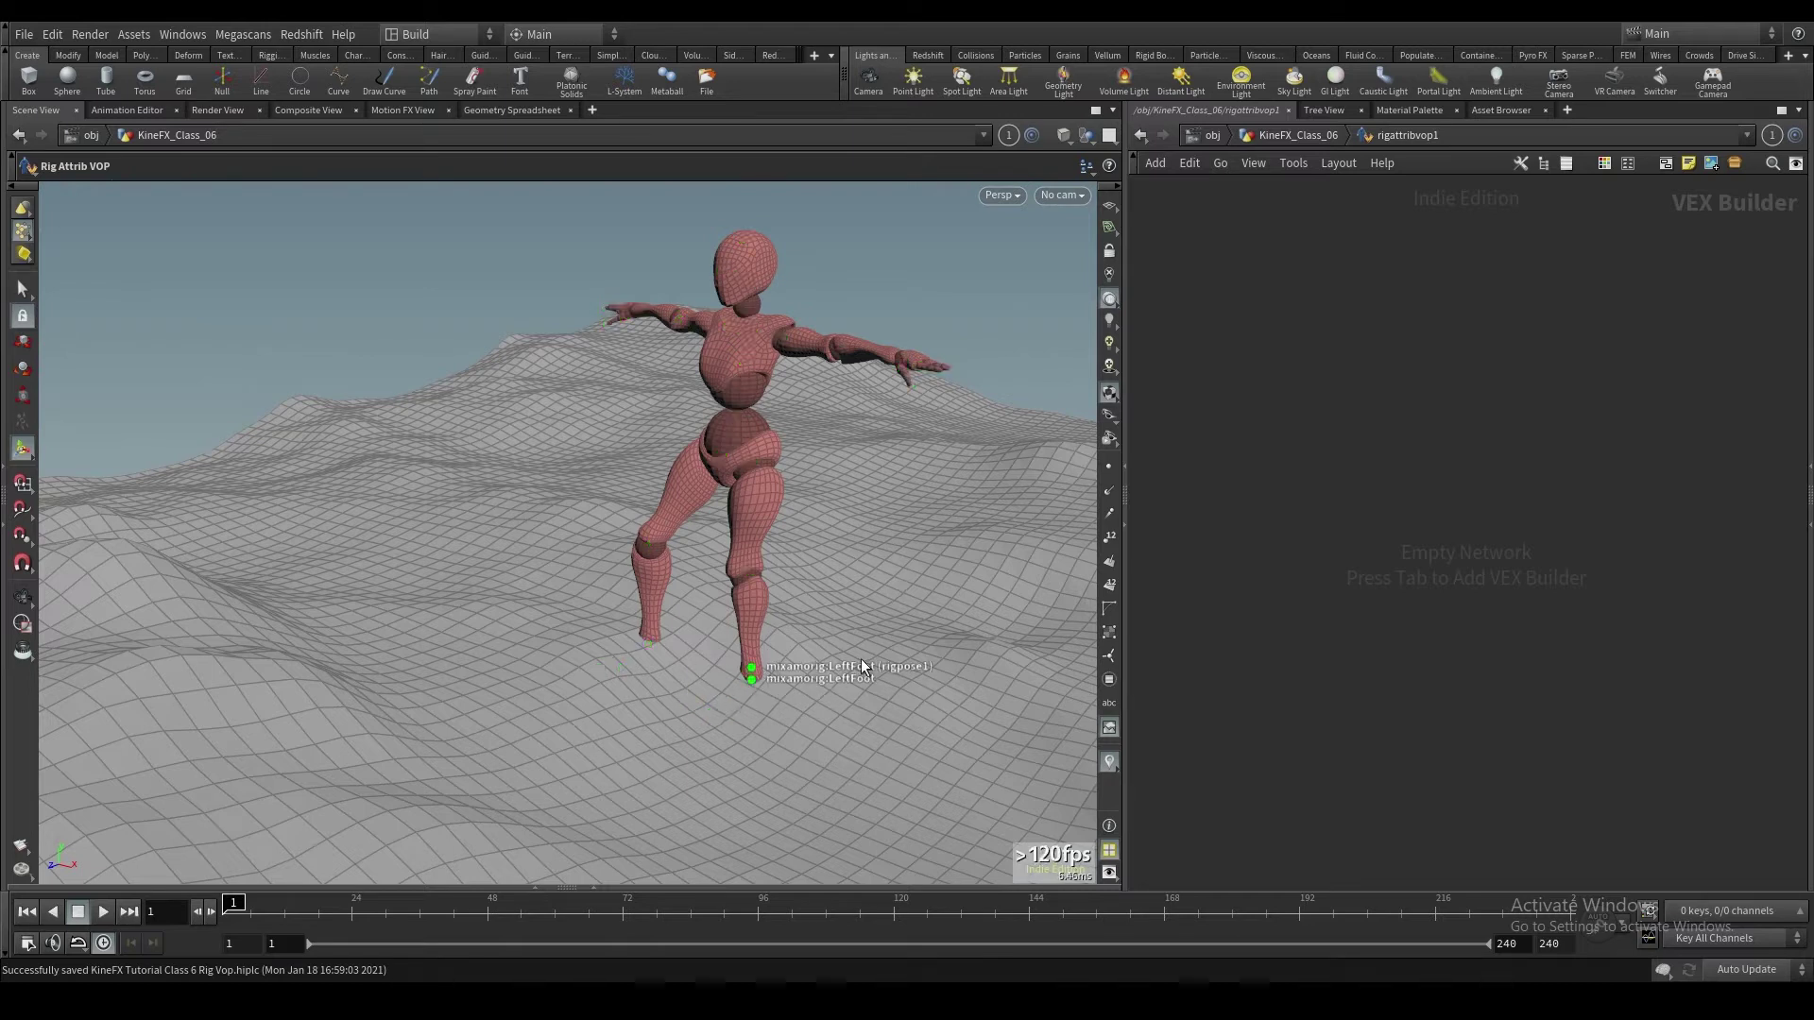
click(642, 694)
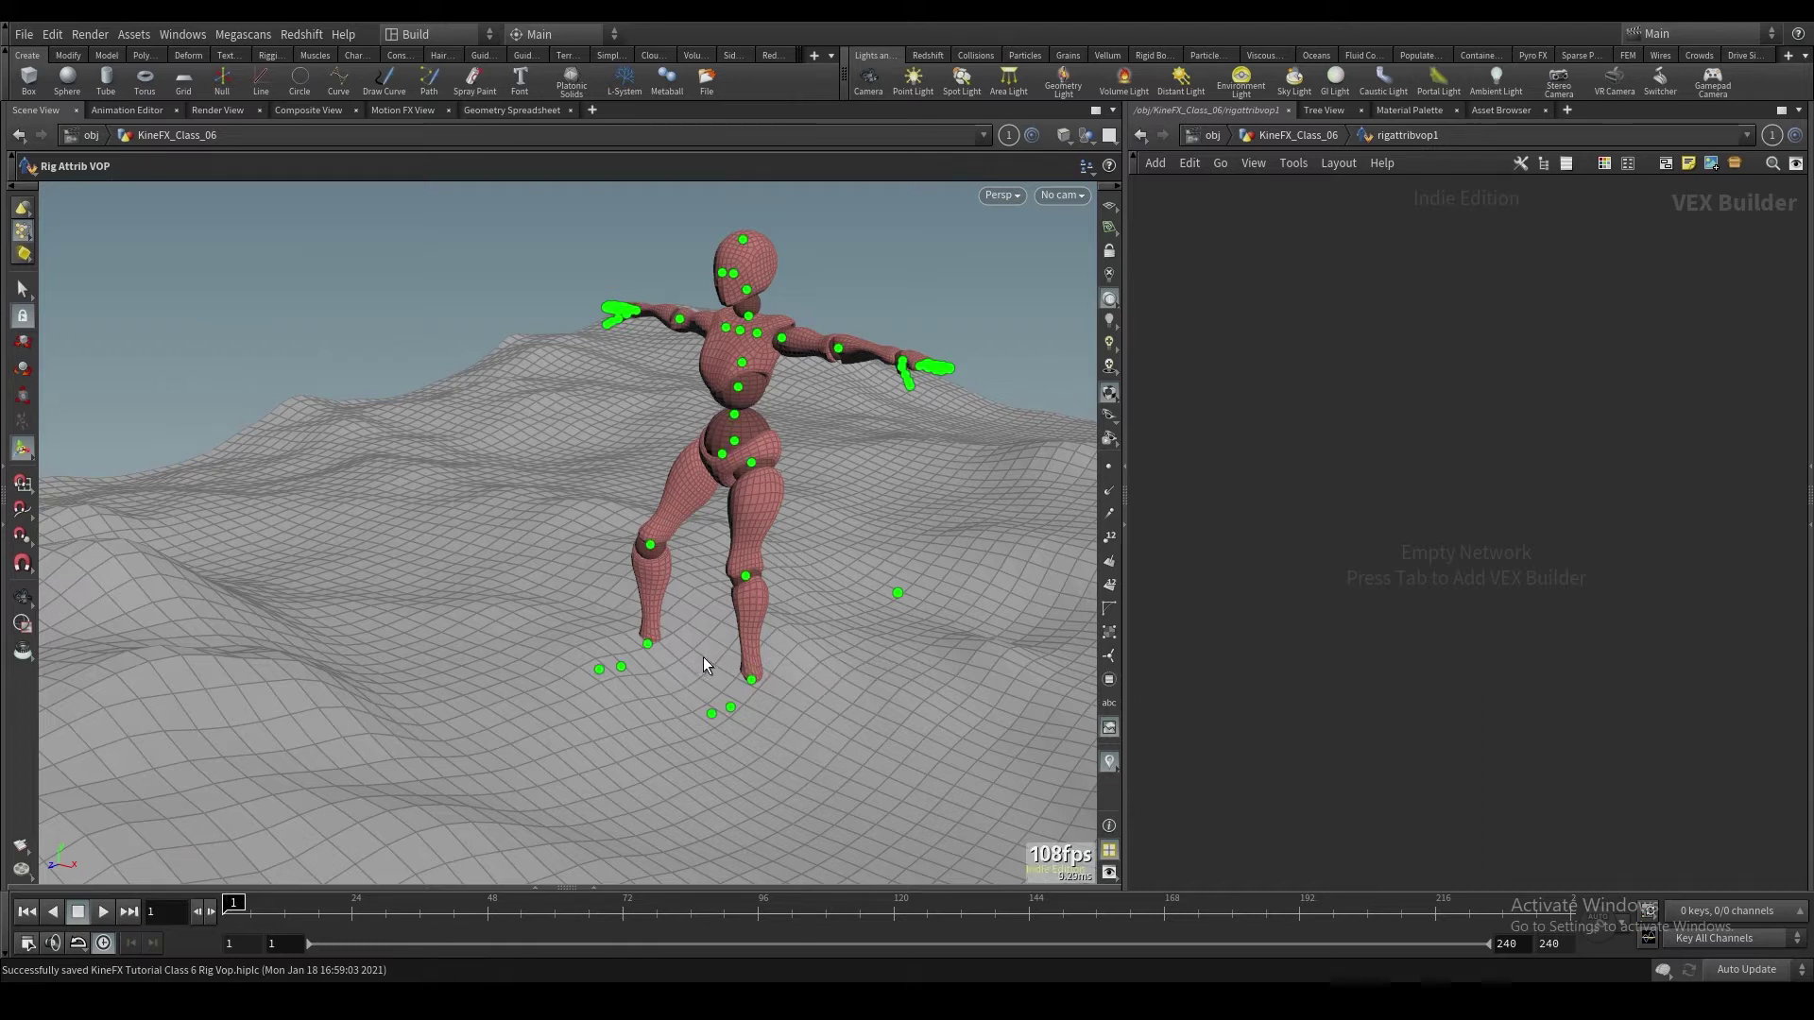
click(751, 680)
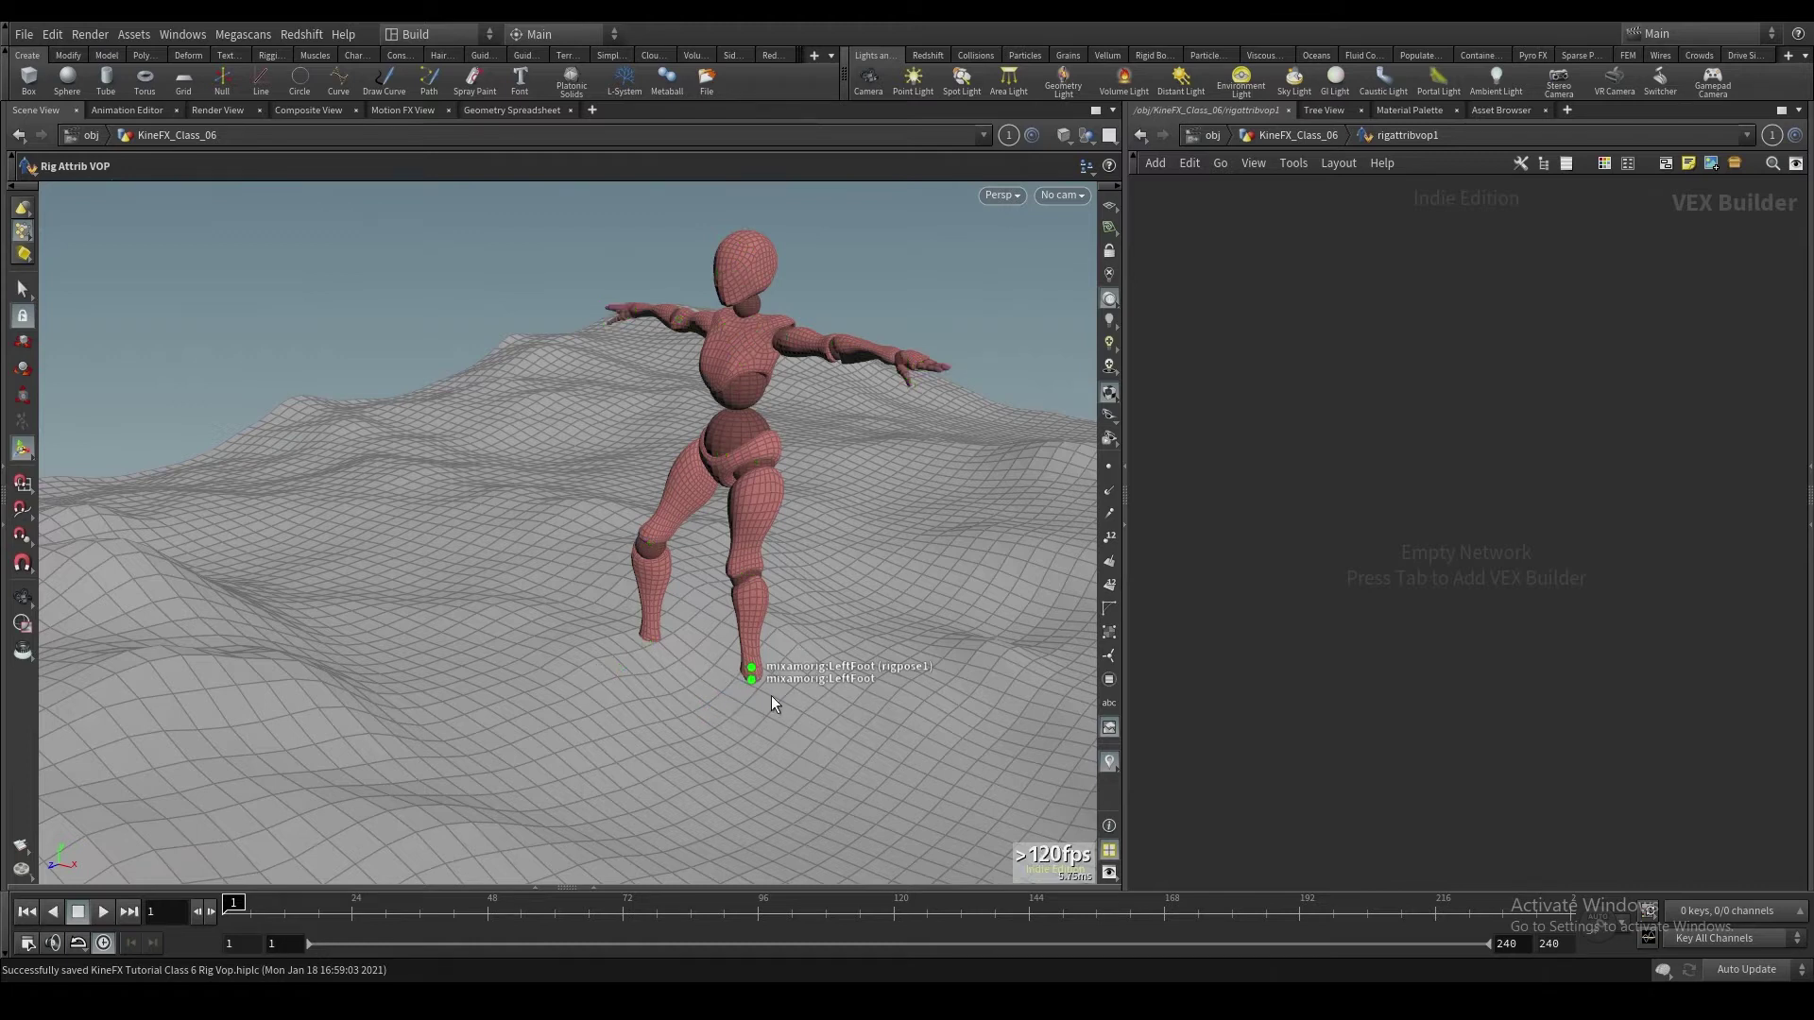
right_click(697, 661)
mouse_move(720, 695)
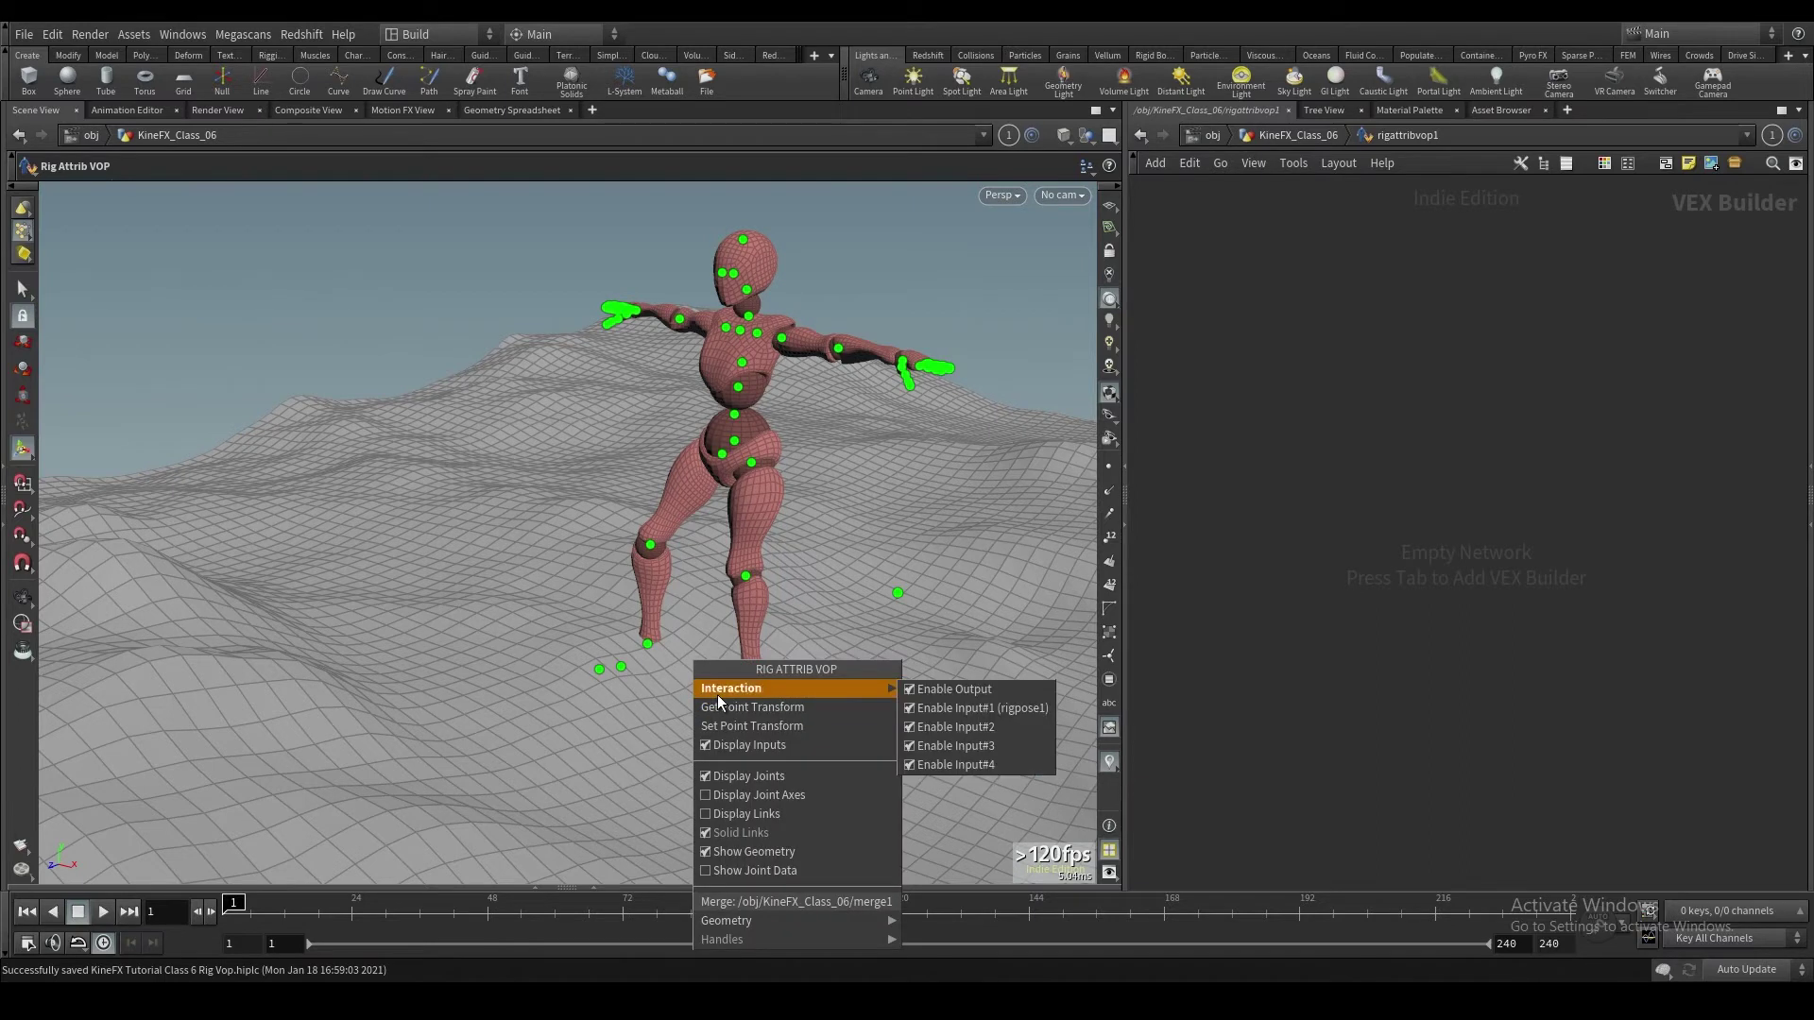
click(955, 690)
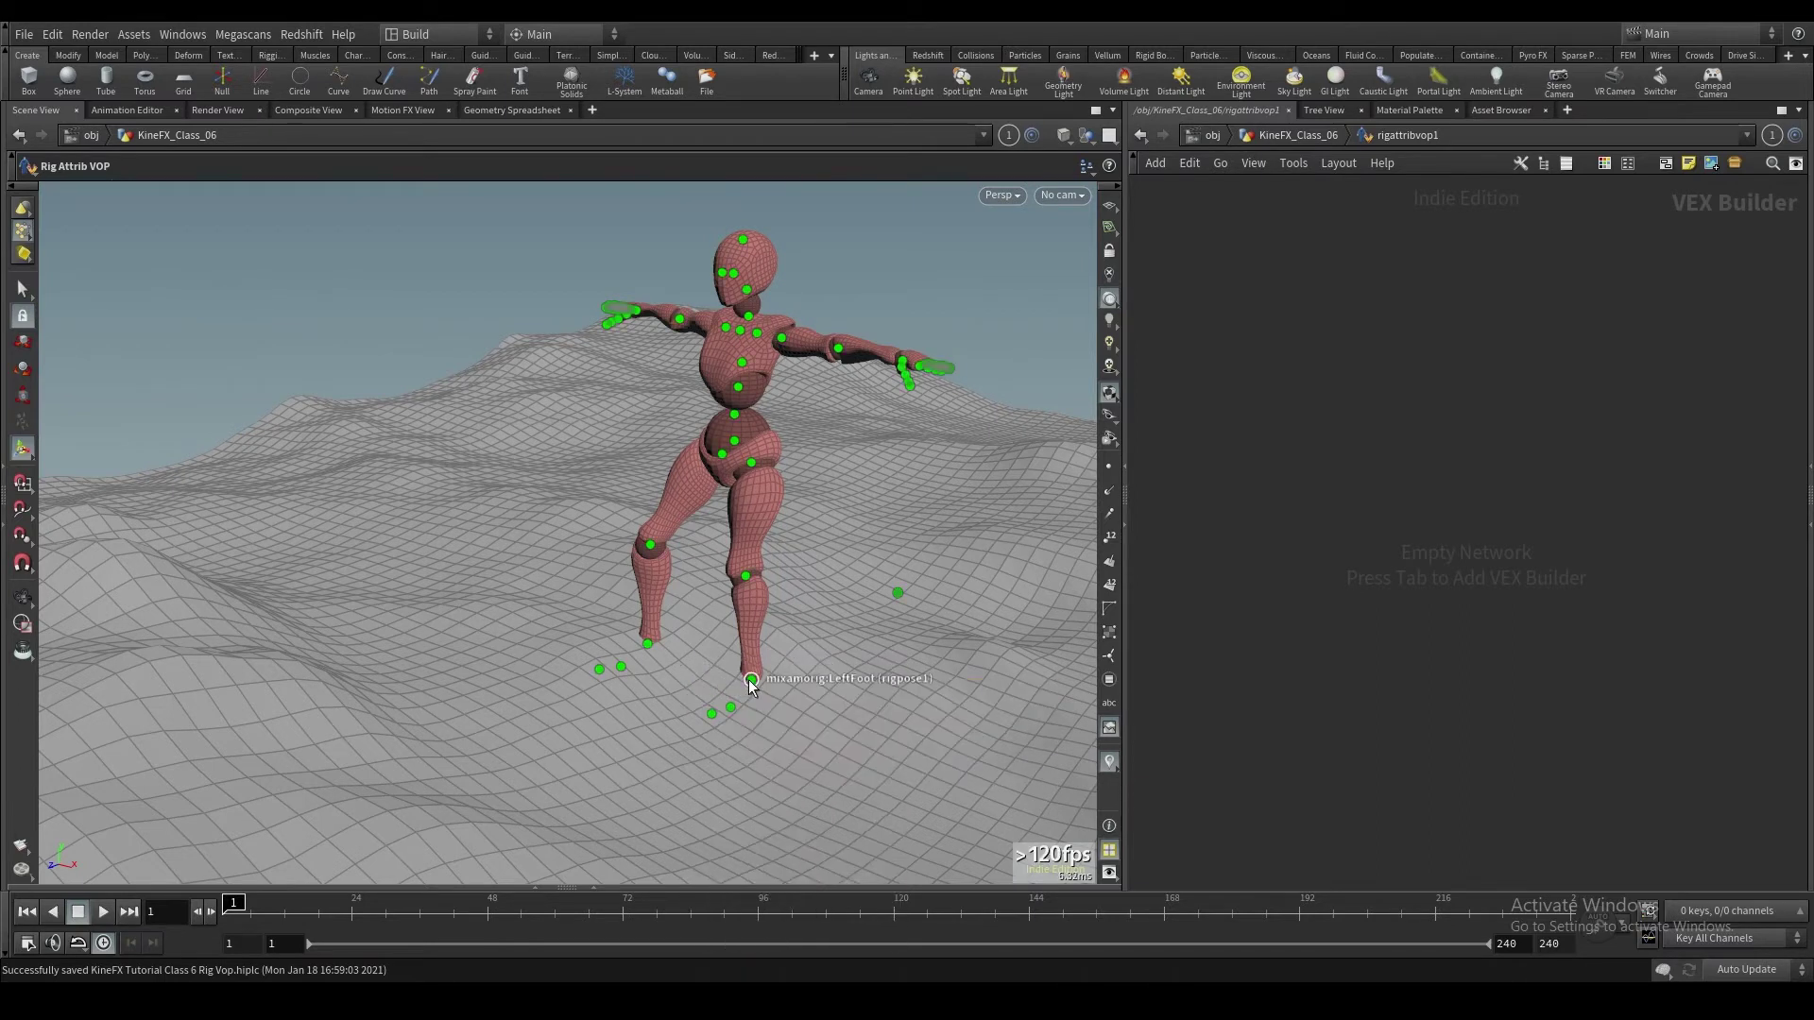
Step: Create Get Point Transform nodes in the VOP network for the LeftFoot and RightFoot joints of rigpose1
click(748, 679)
drag(752, 679, 1344, 417)
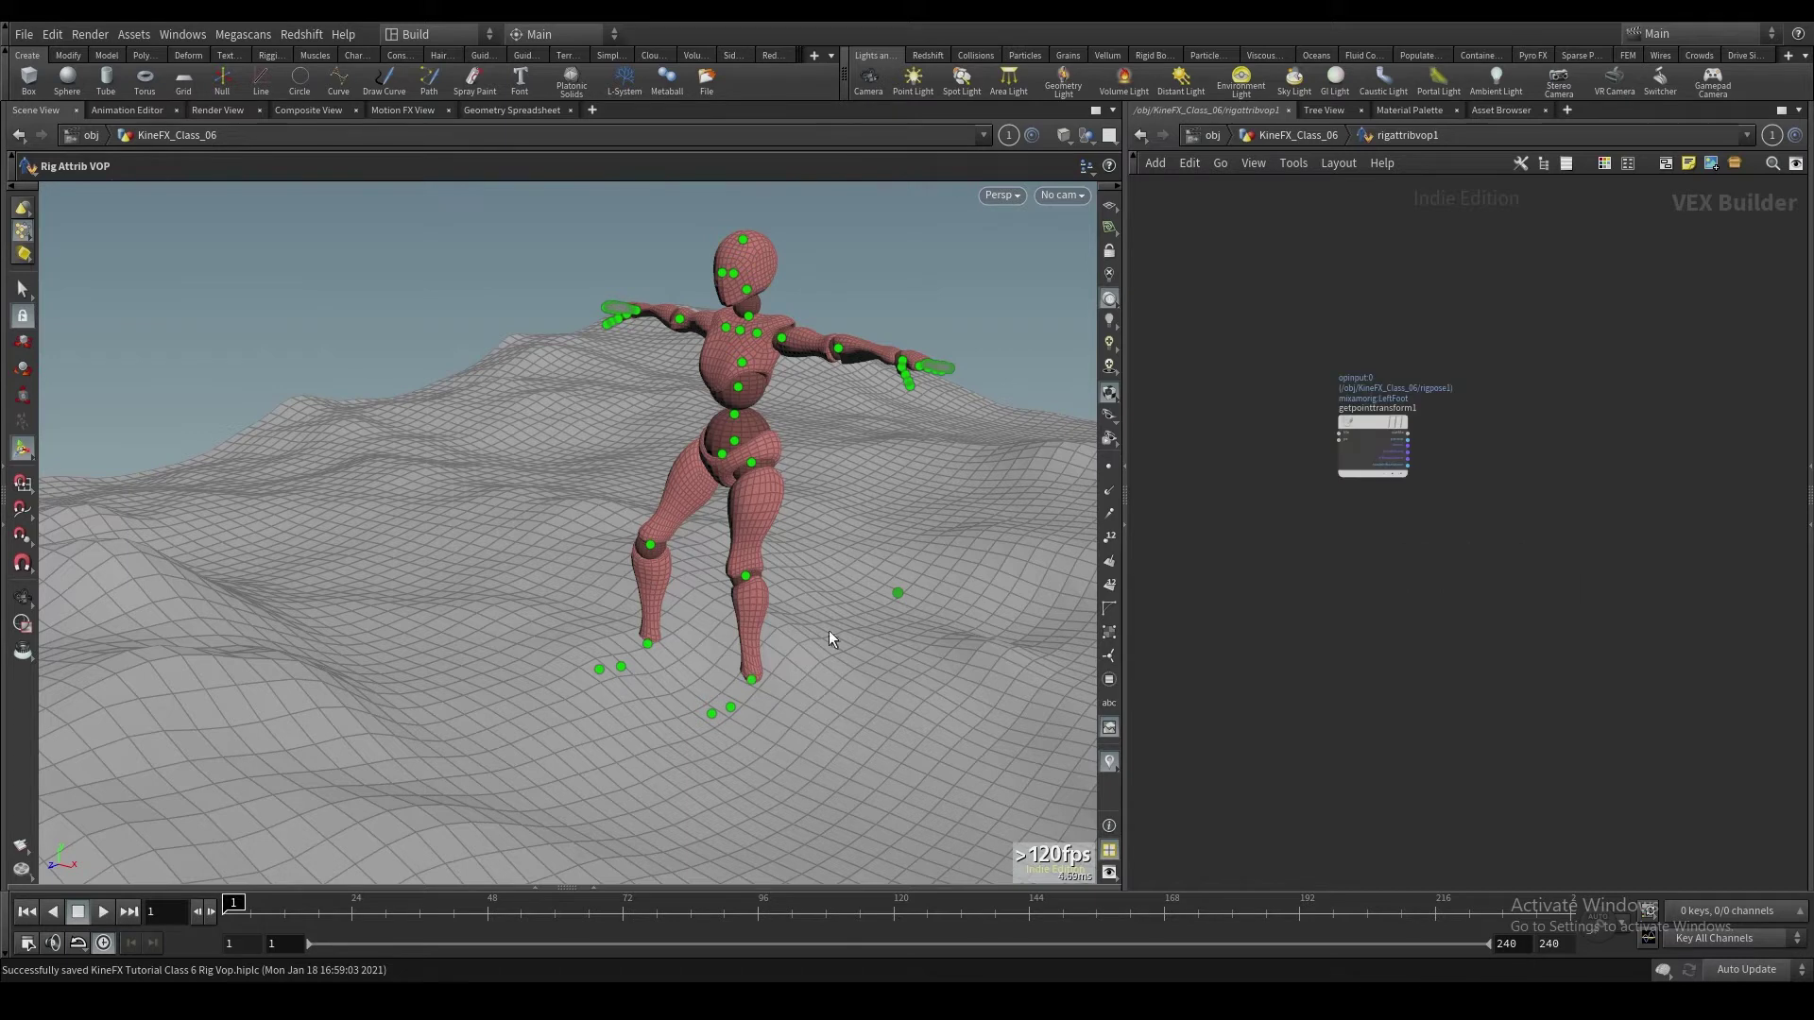
drag(647, 644, 1332, 521)
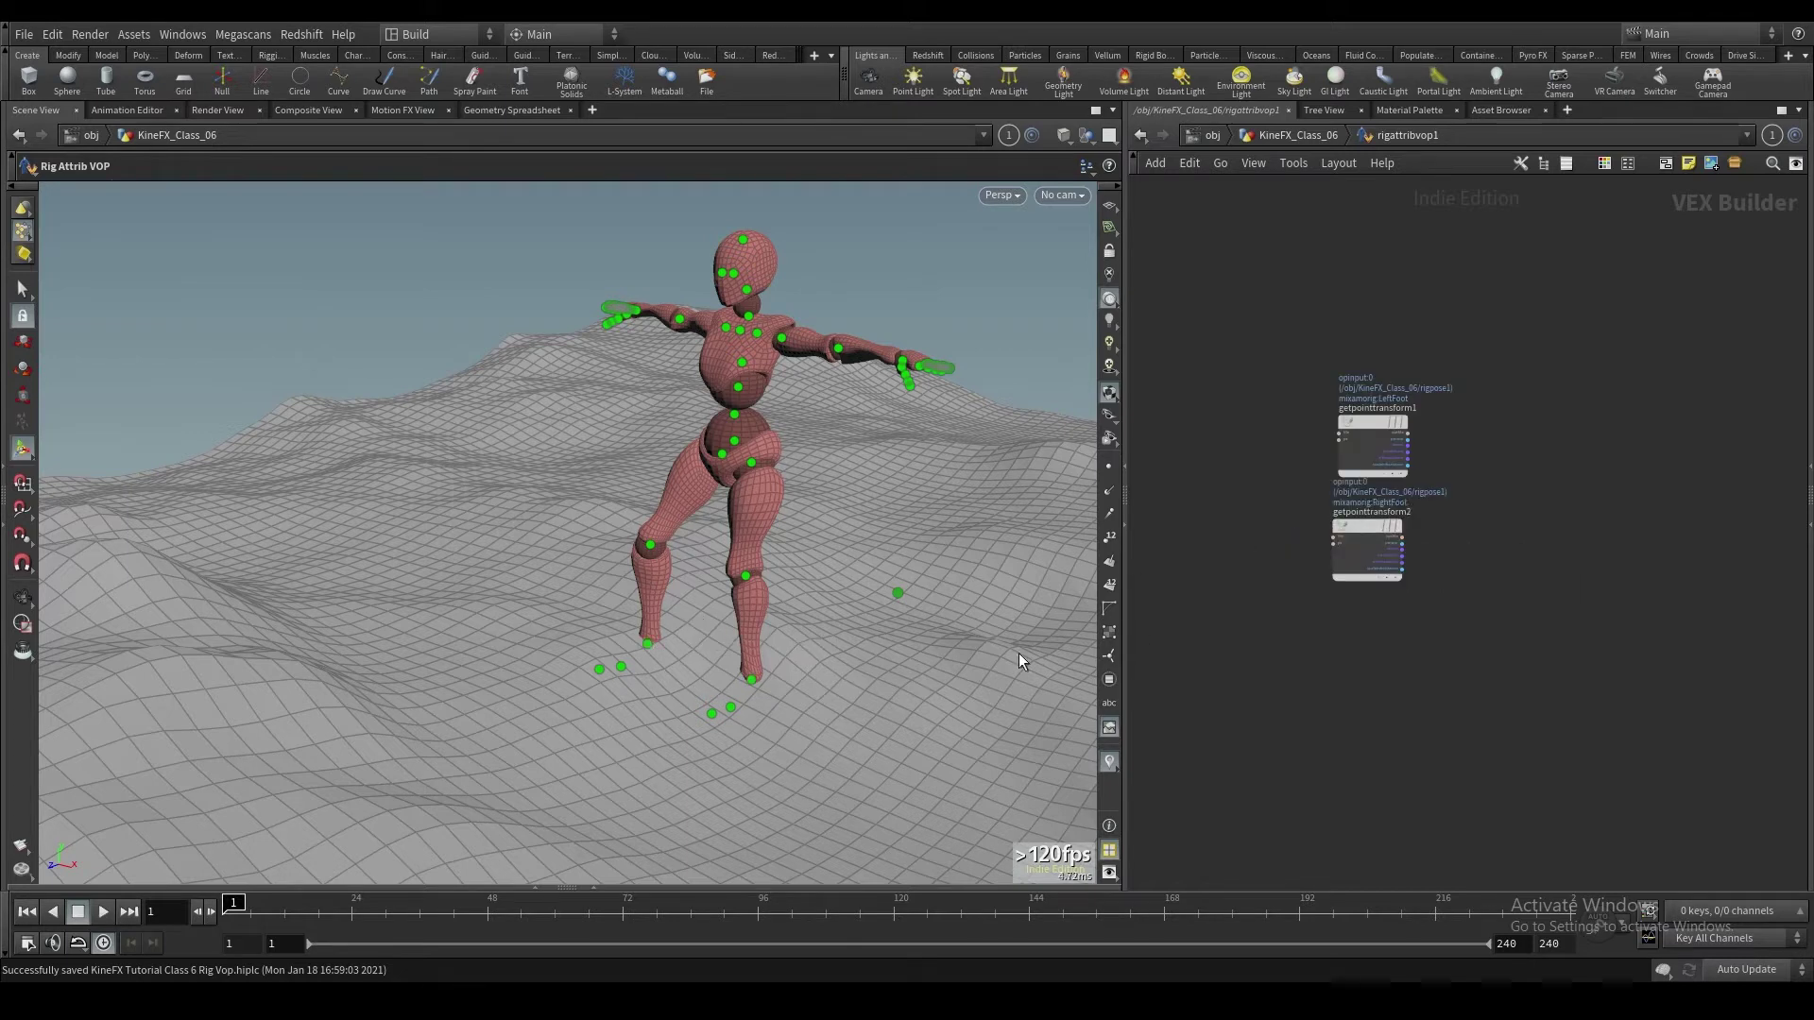
key(Tab)
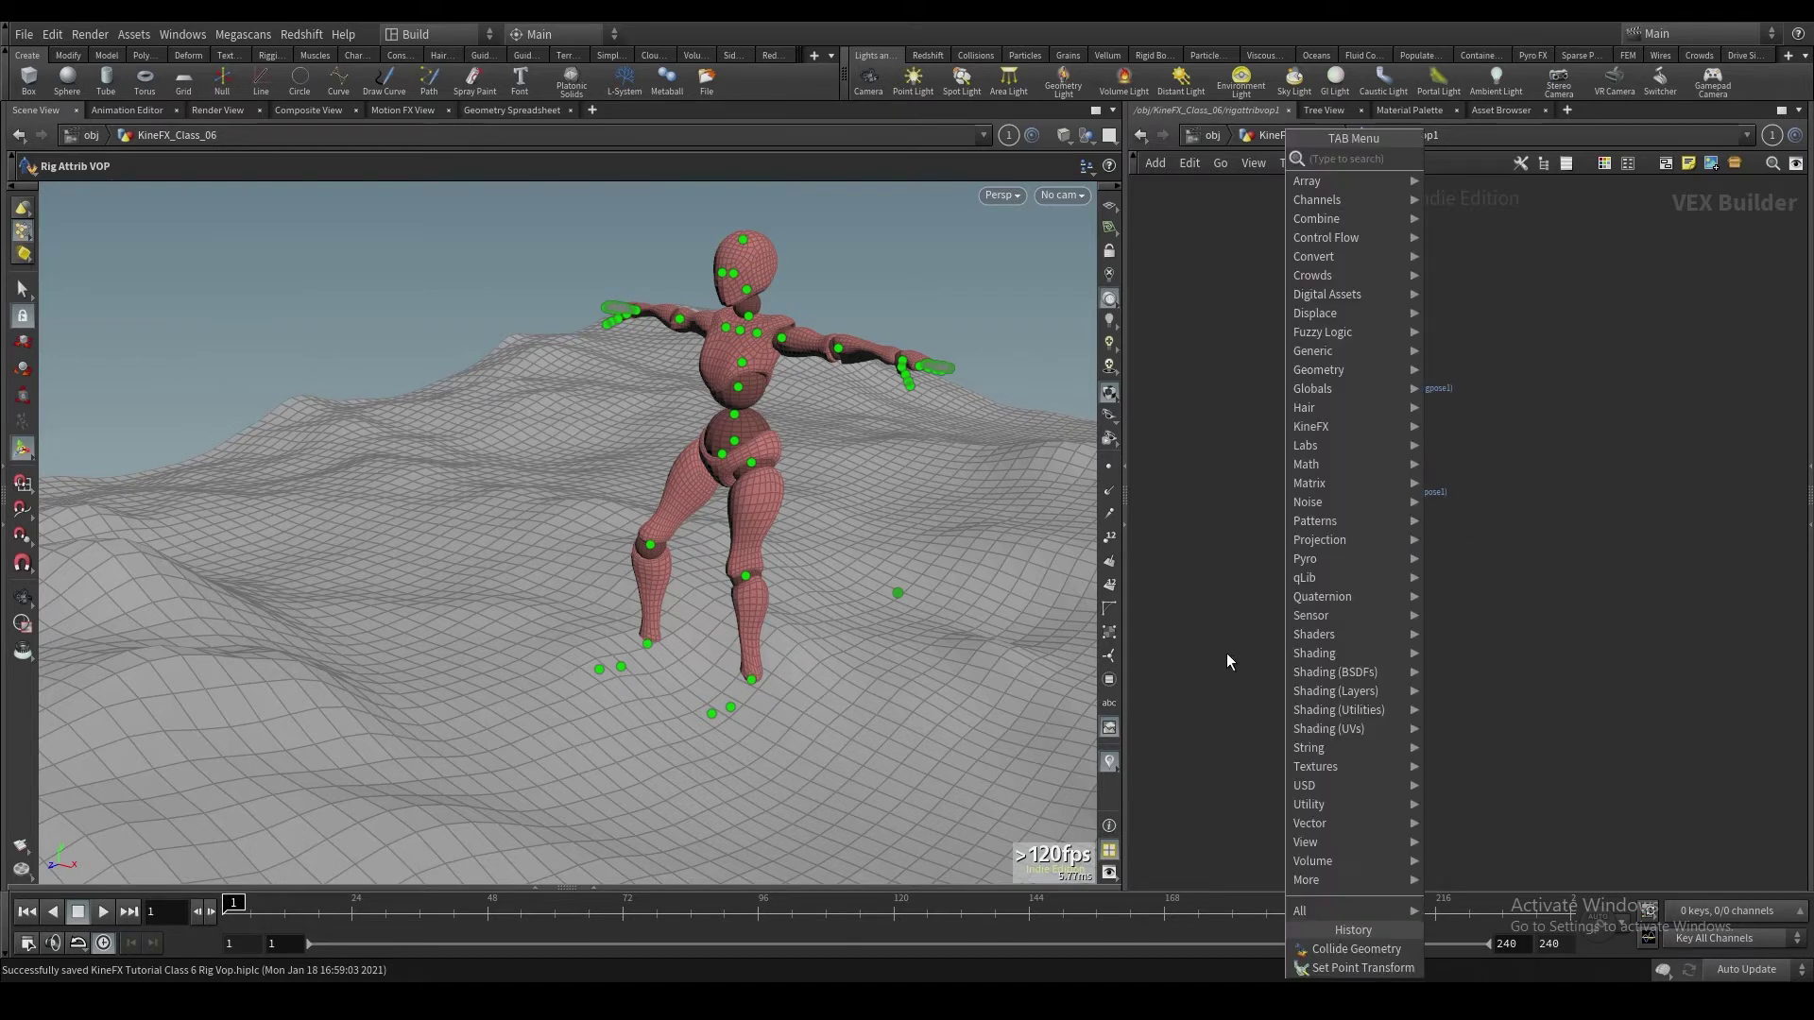
text(set)
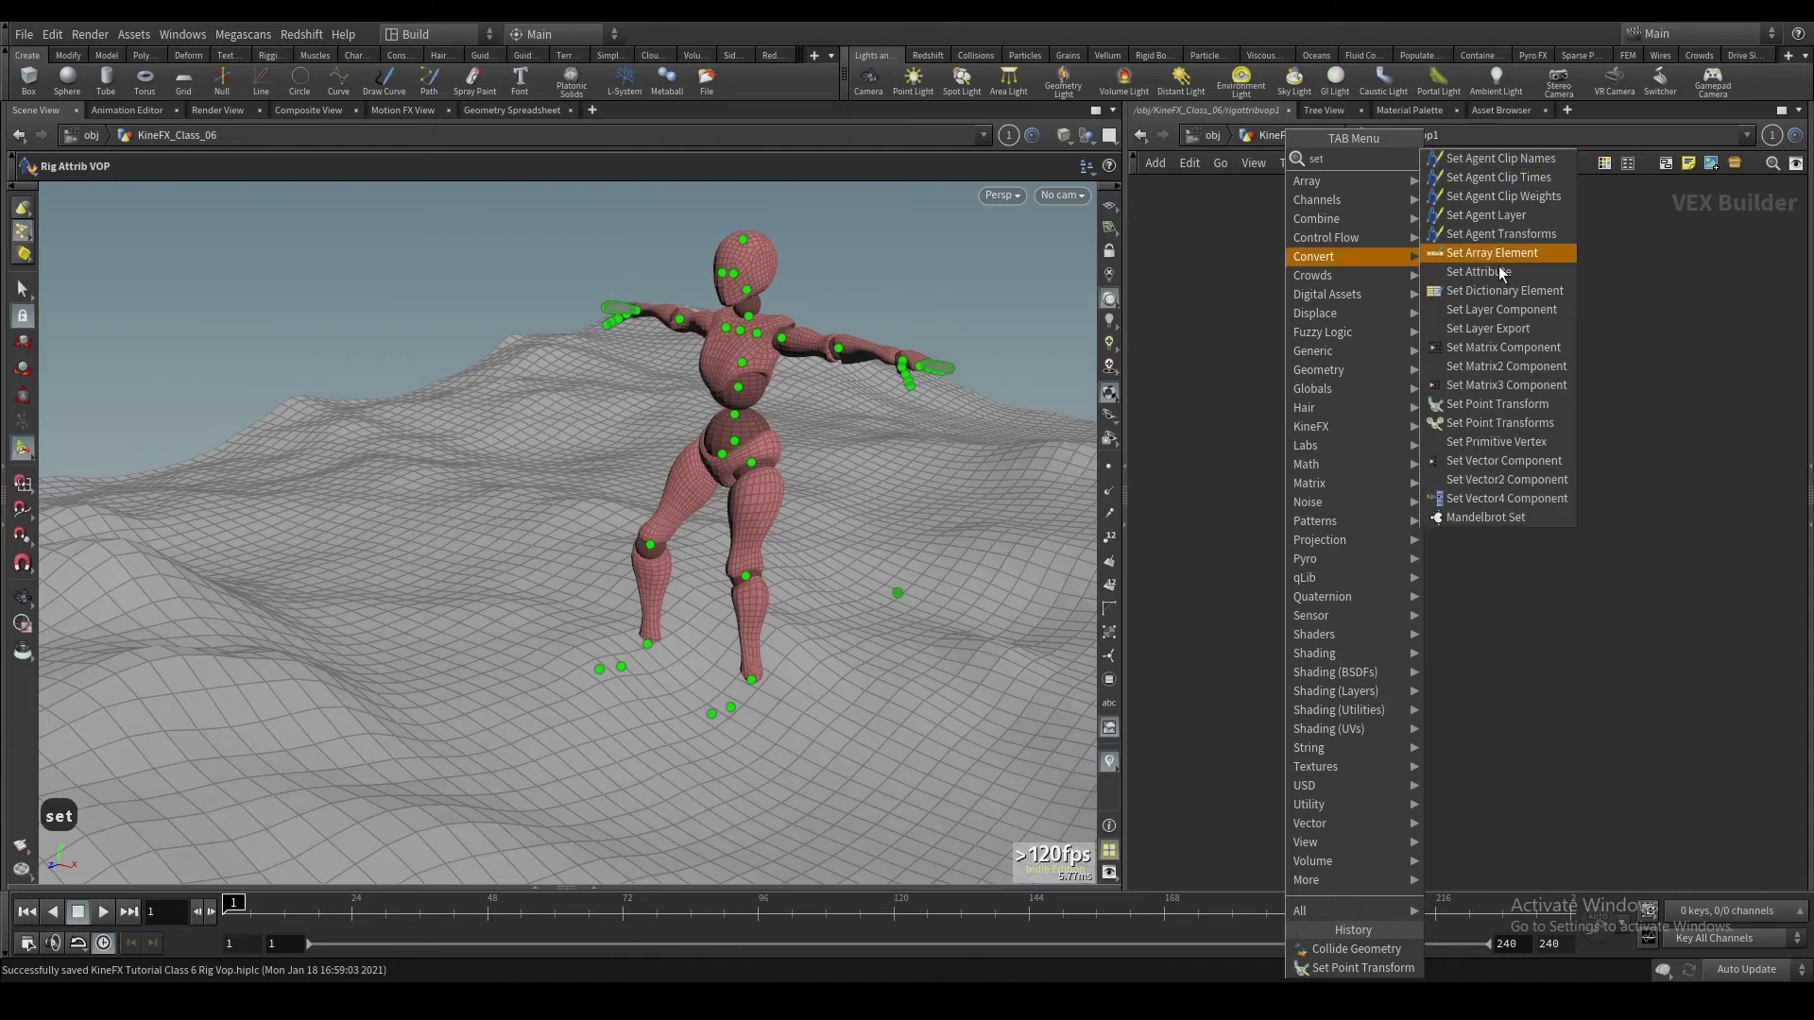
click(1203, 495)
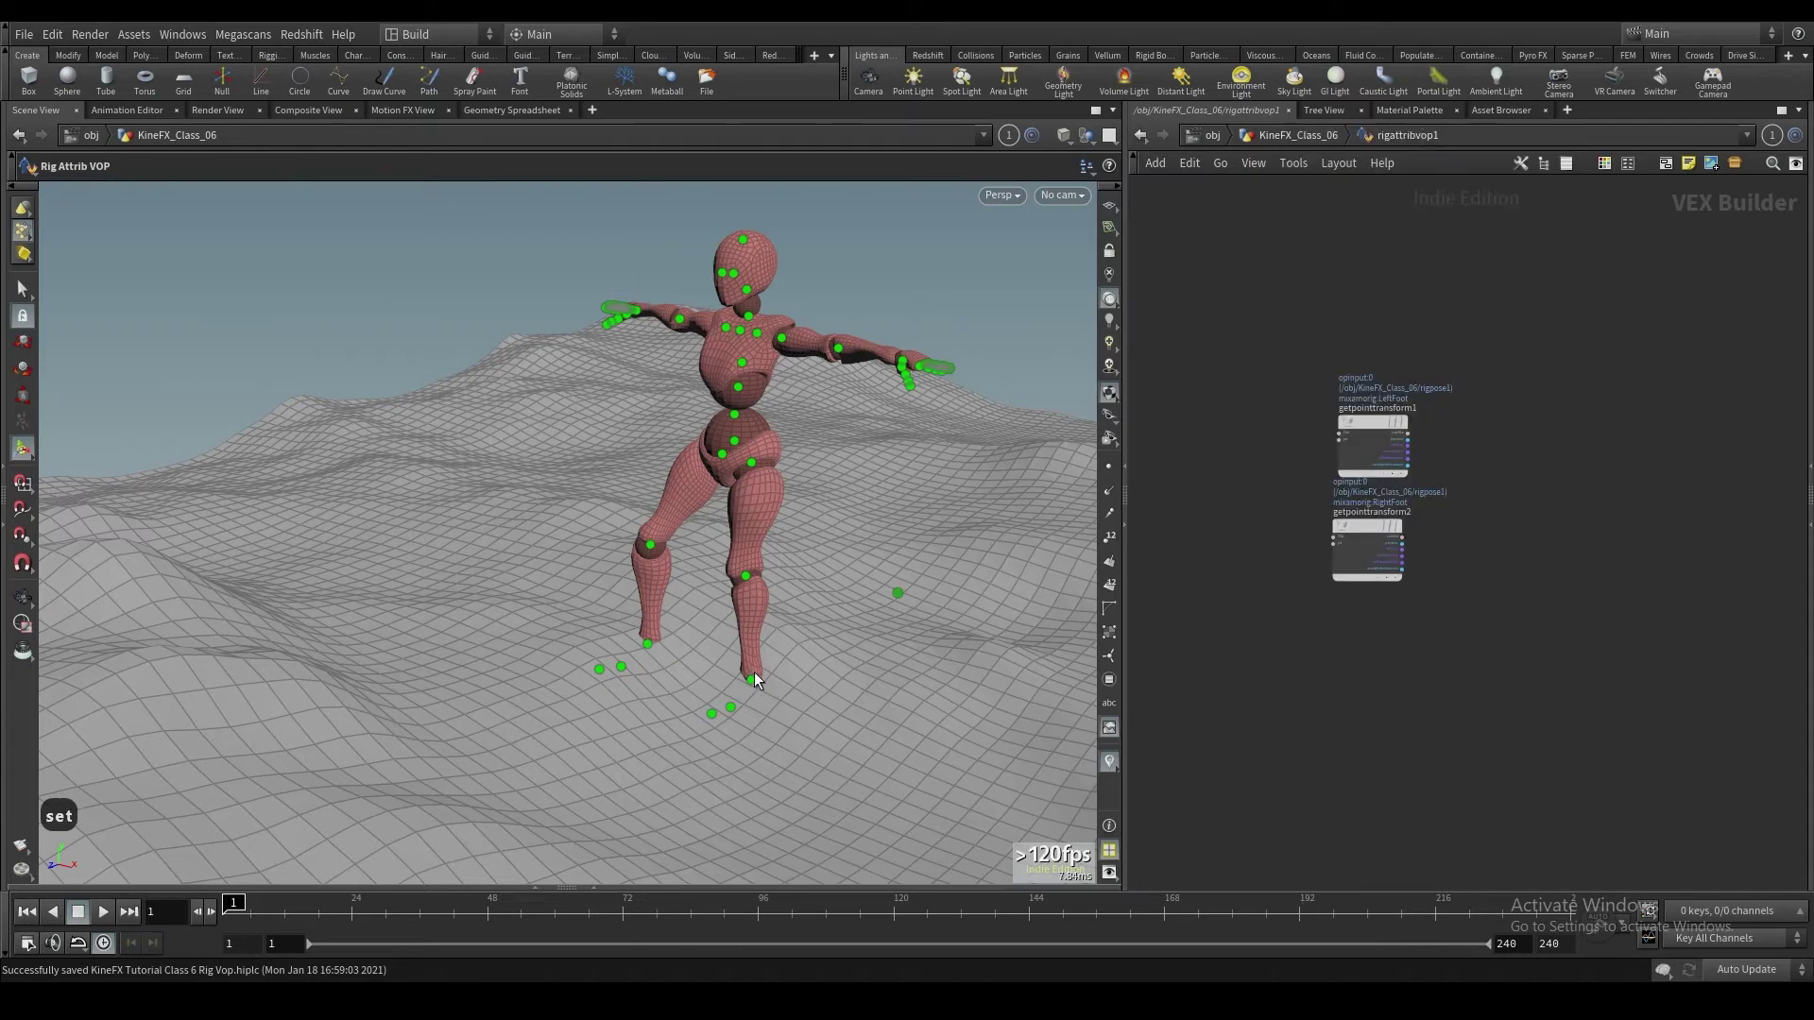
Step: Create a Set Point Transform node from the LeftFoot joint and place it beside the two Get Point Transform nodes
right_click(750, 682)
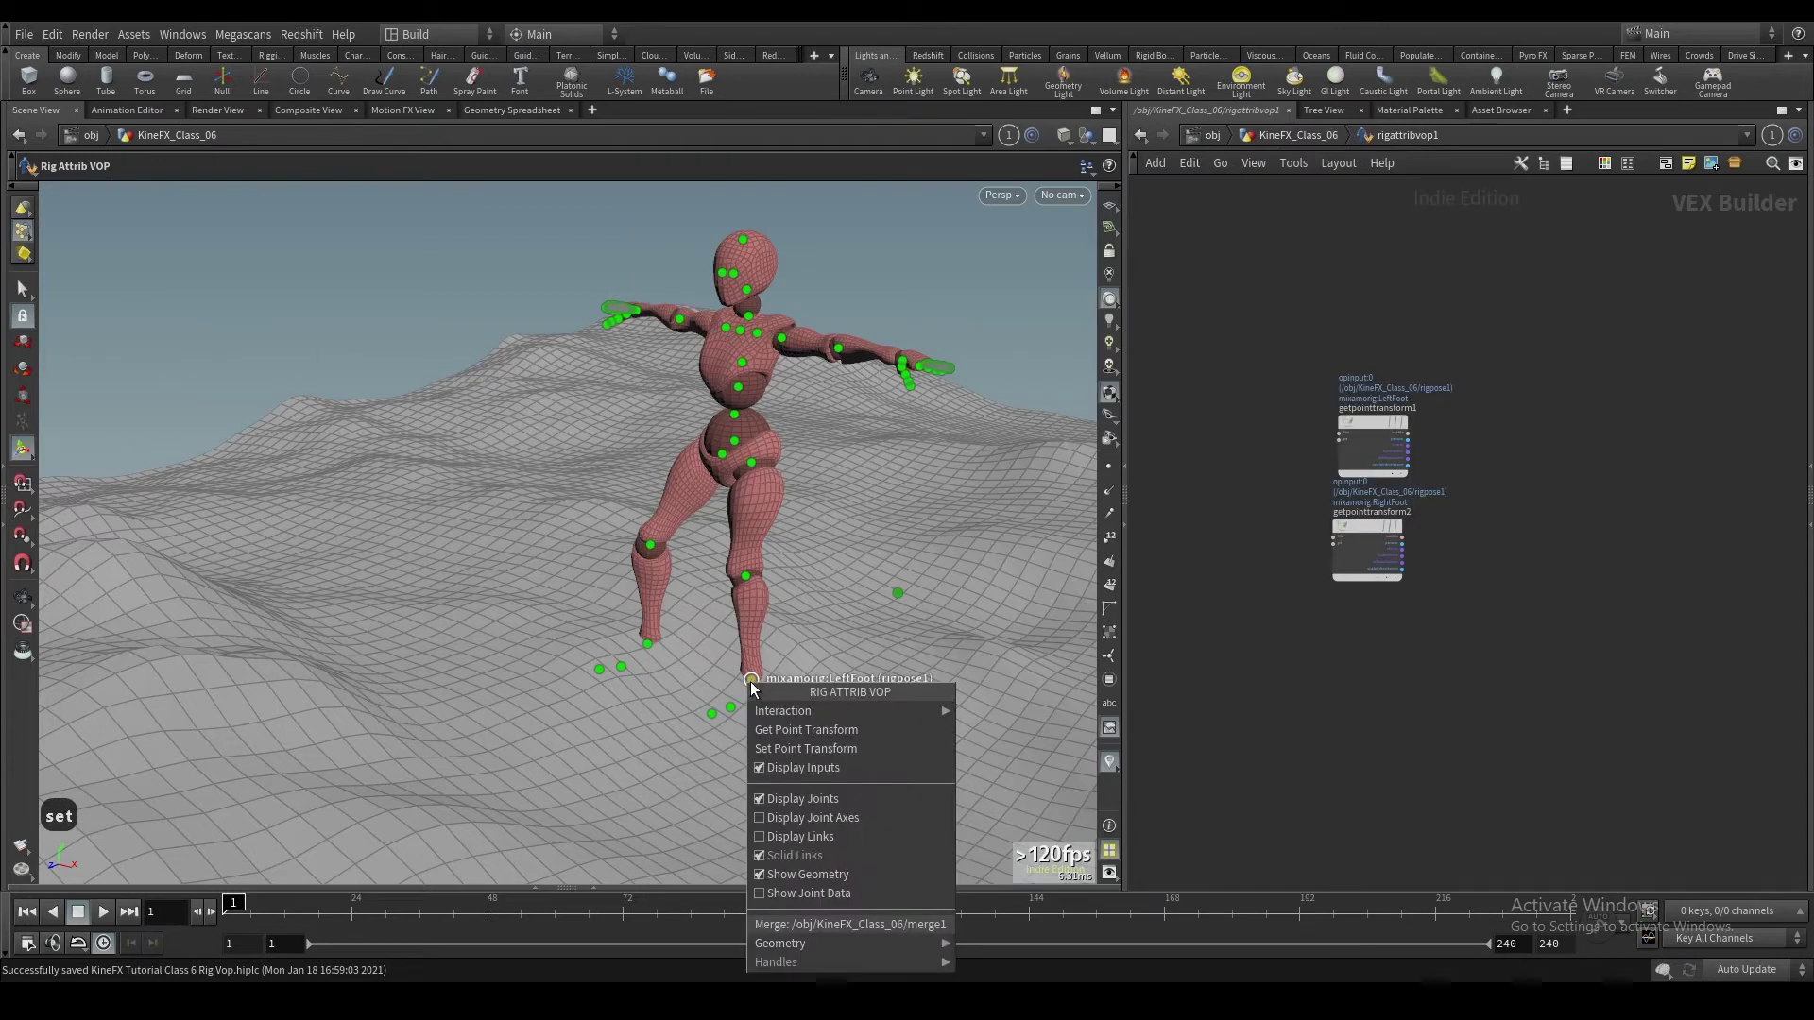
click(853, 748)
drag(1369, 422, 1623, 501)
key(p)
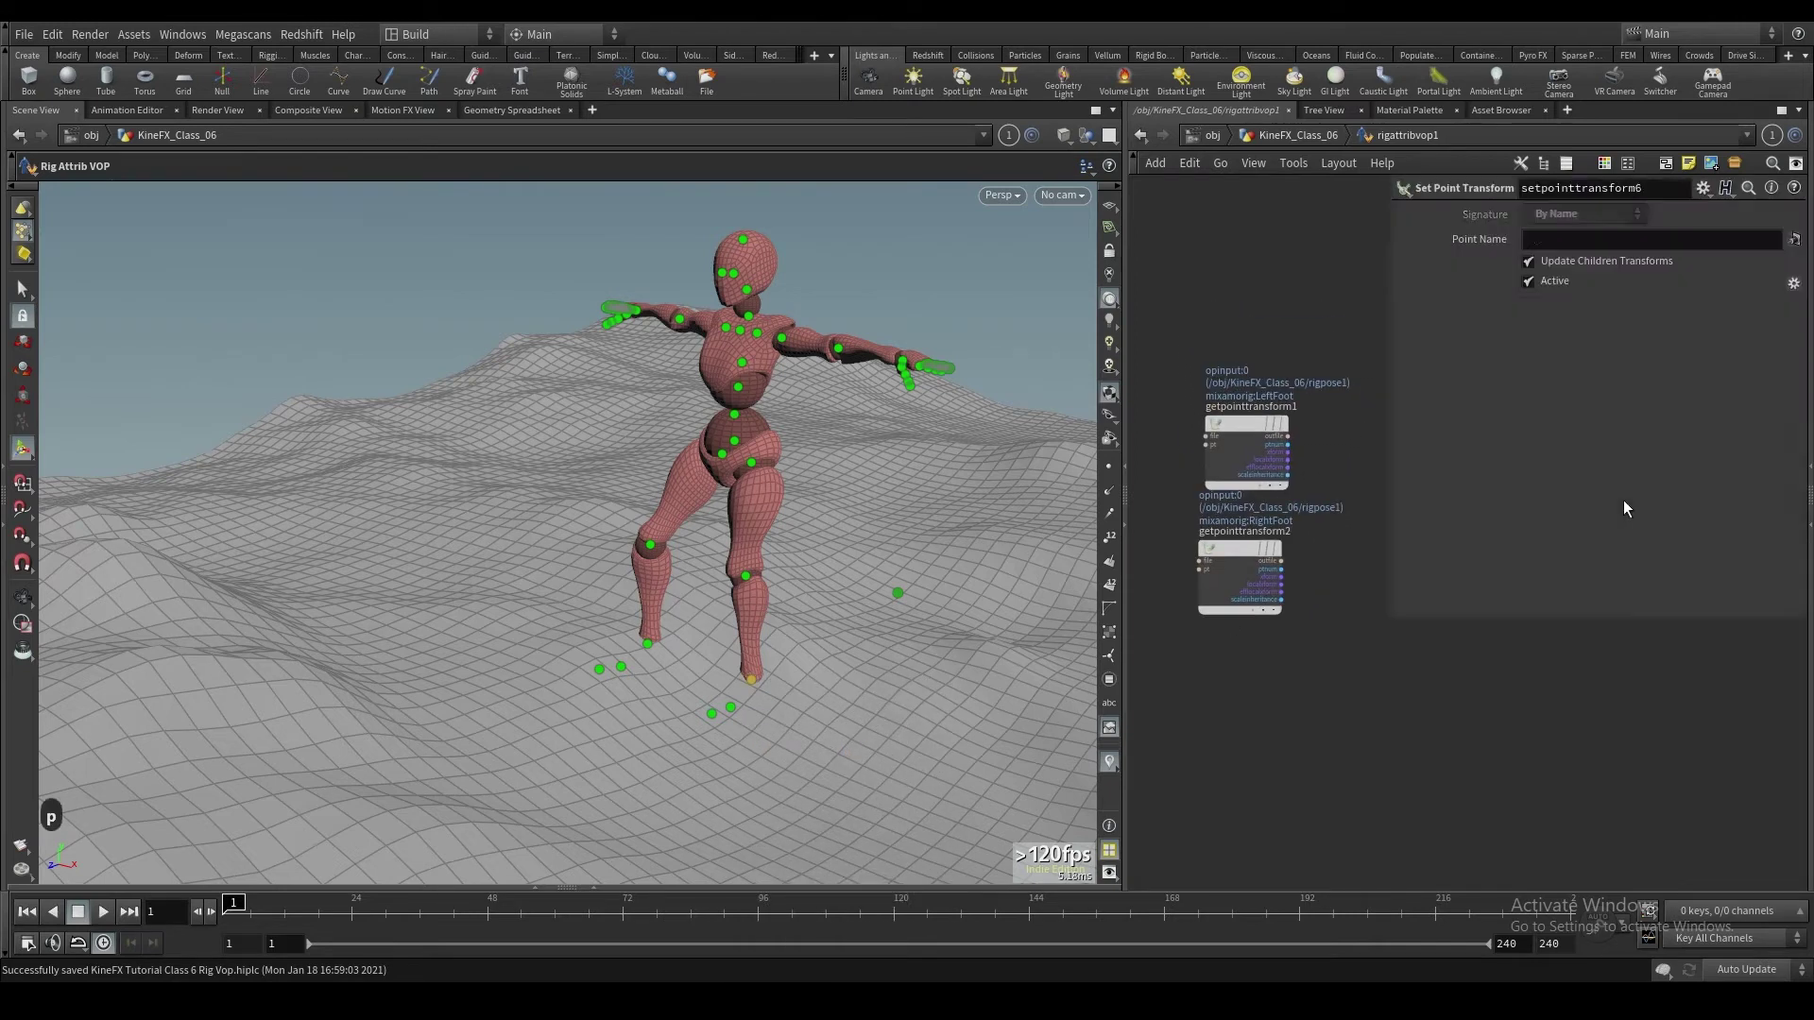
scroll(1533, 337, up, 3)
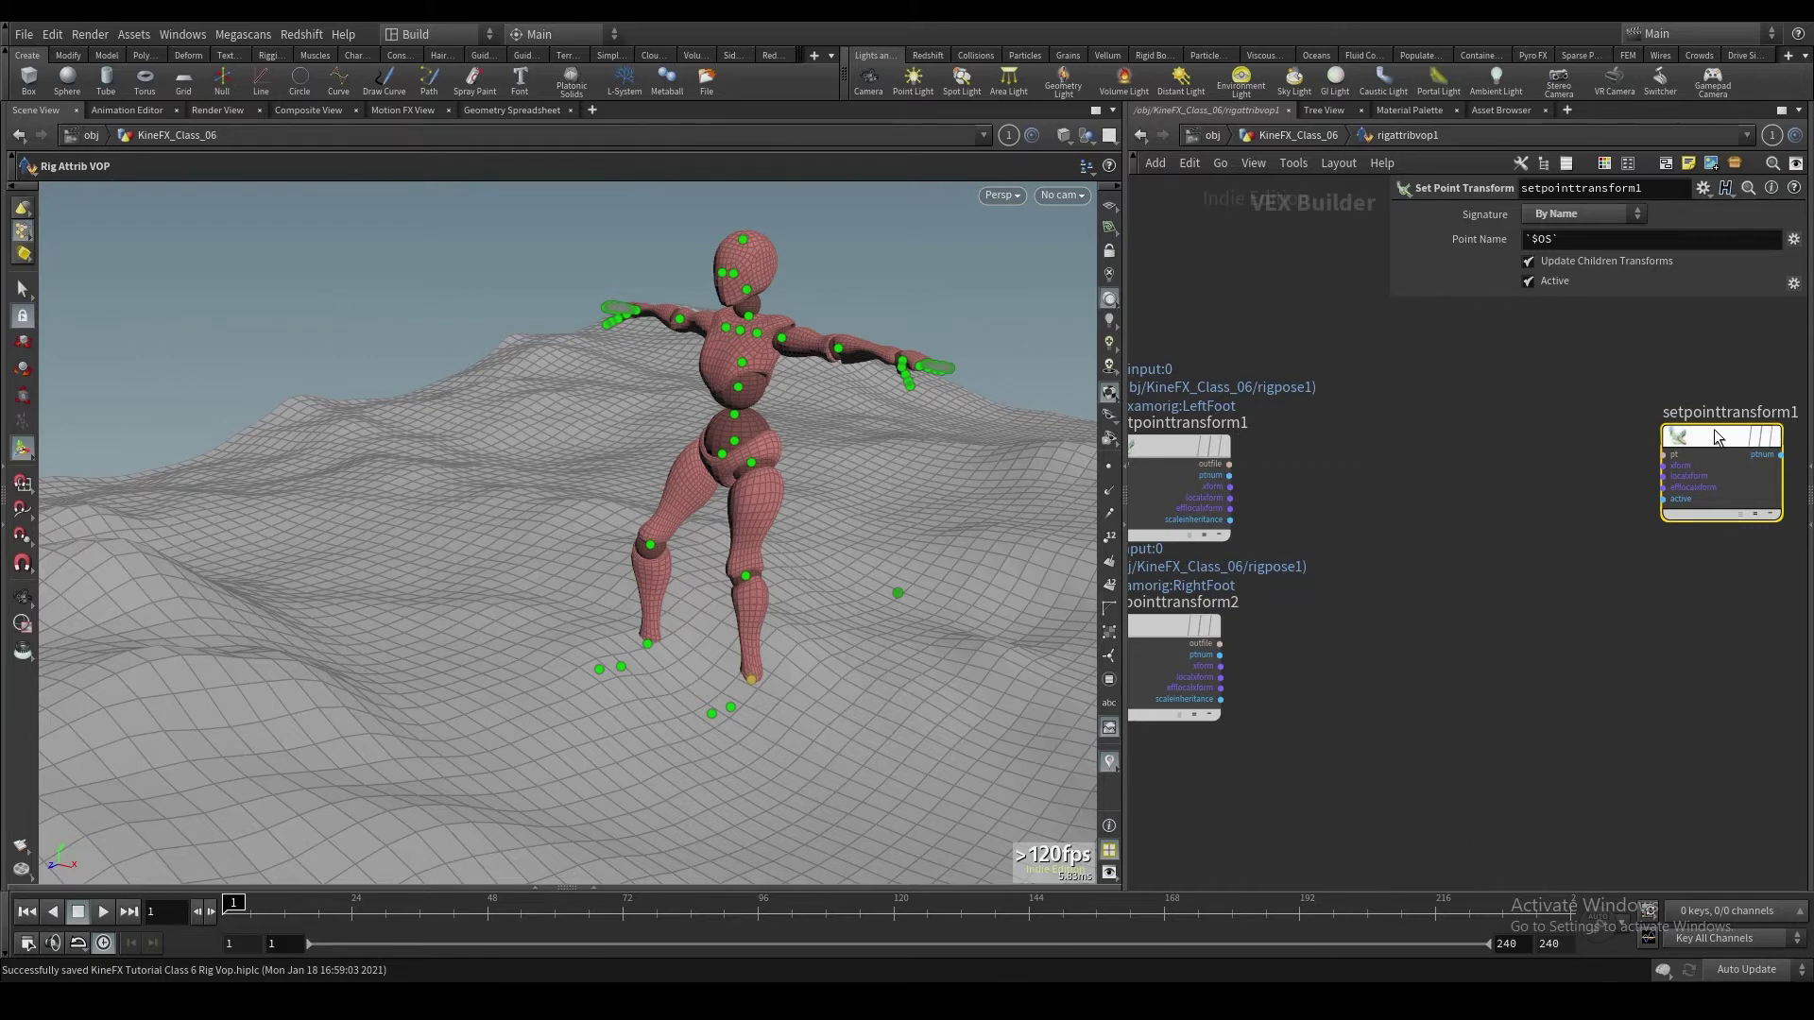
mouse_move(1724, 435)
mouse_down()
mouse_move(1710, 421)
mouse_move(1716, 446)
mouse_up()
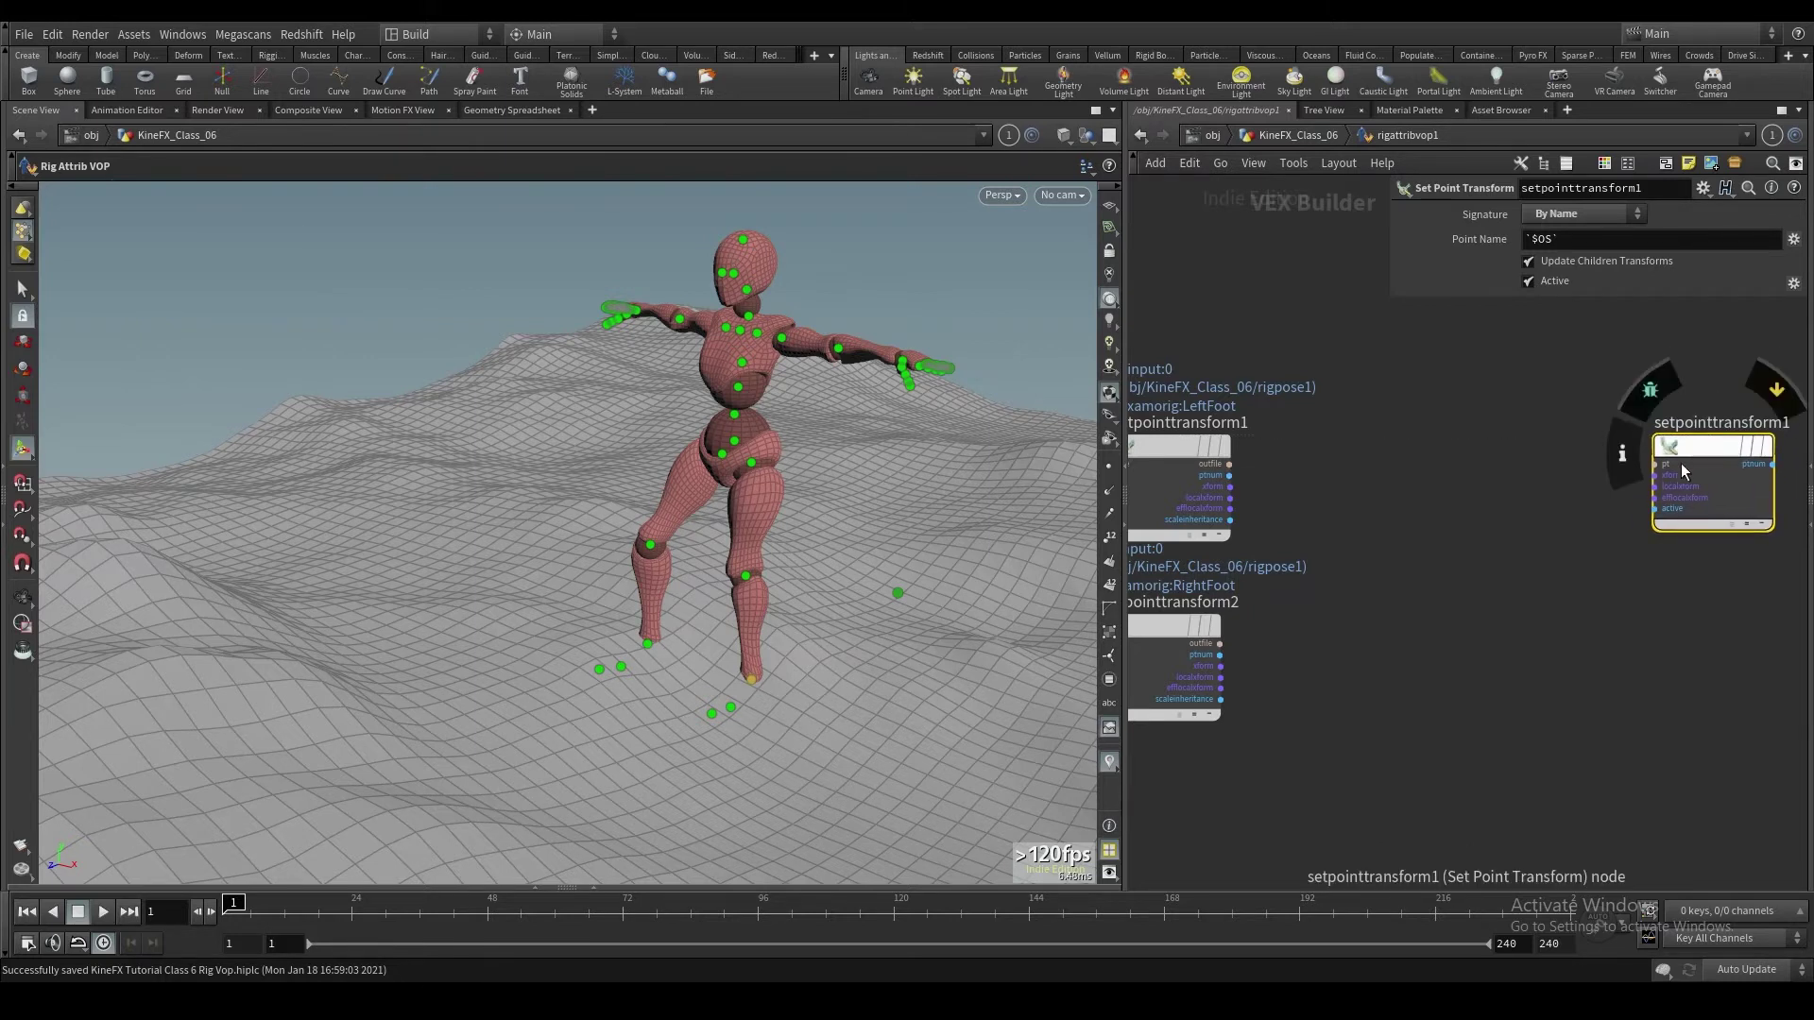
Step: Connect the ptnum output of getpointtransform1 to the pt input of setpointtransform1
click(1668, 465)
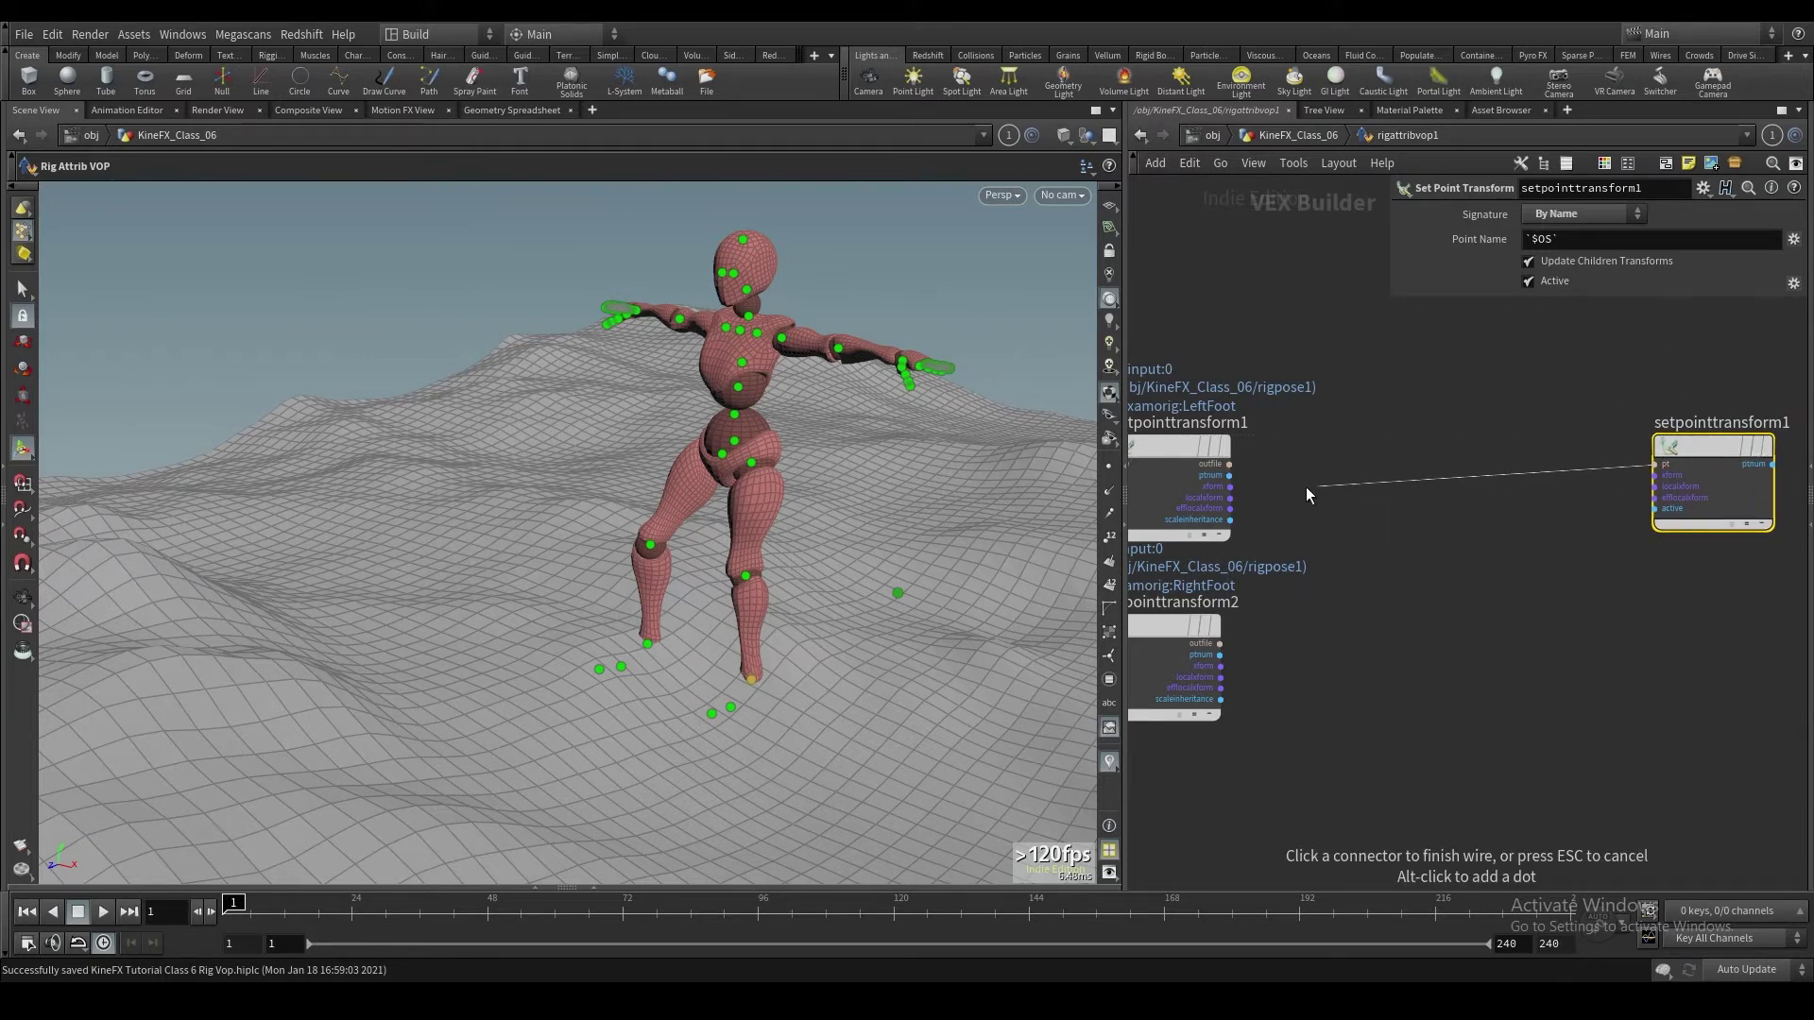
click(1233, 476)
middle_drag(1238, 478, 1340, 493)
click(1250, 457)
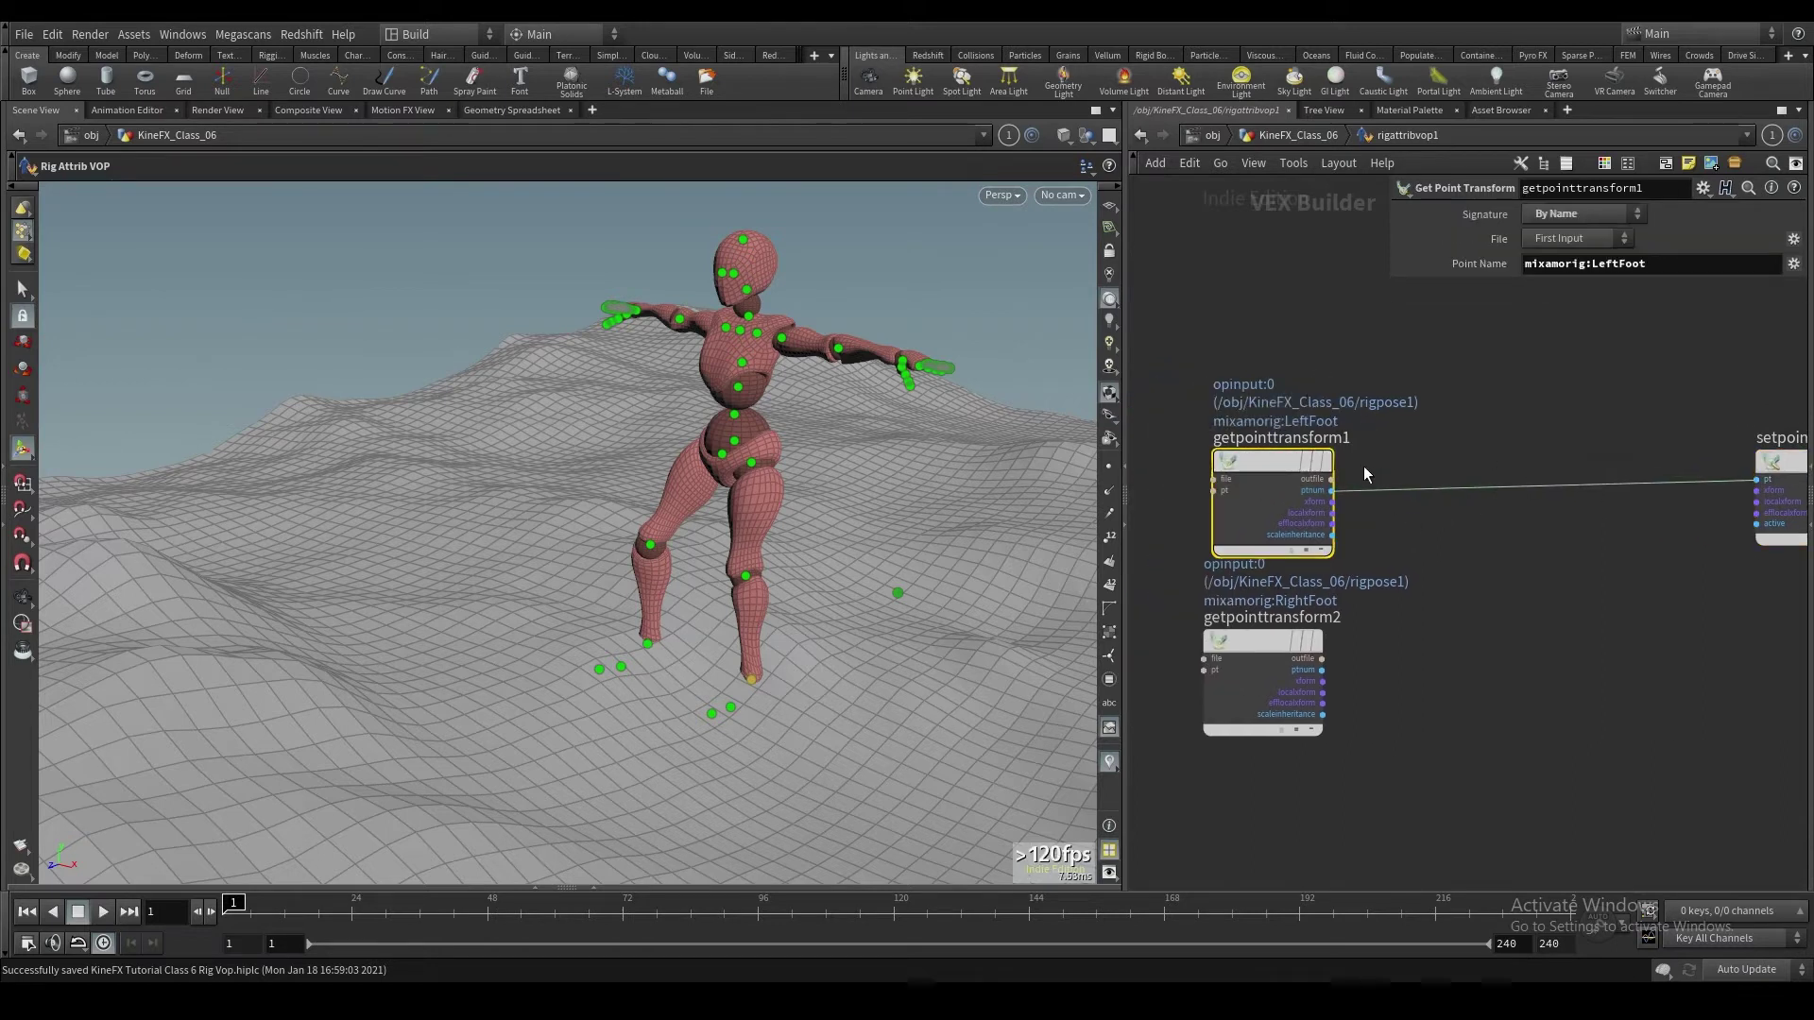
drag(1293, 453, 1284, 451)
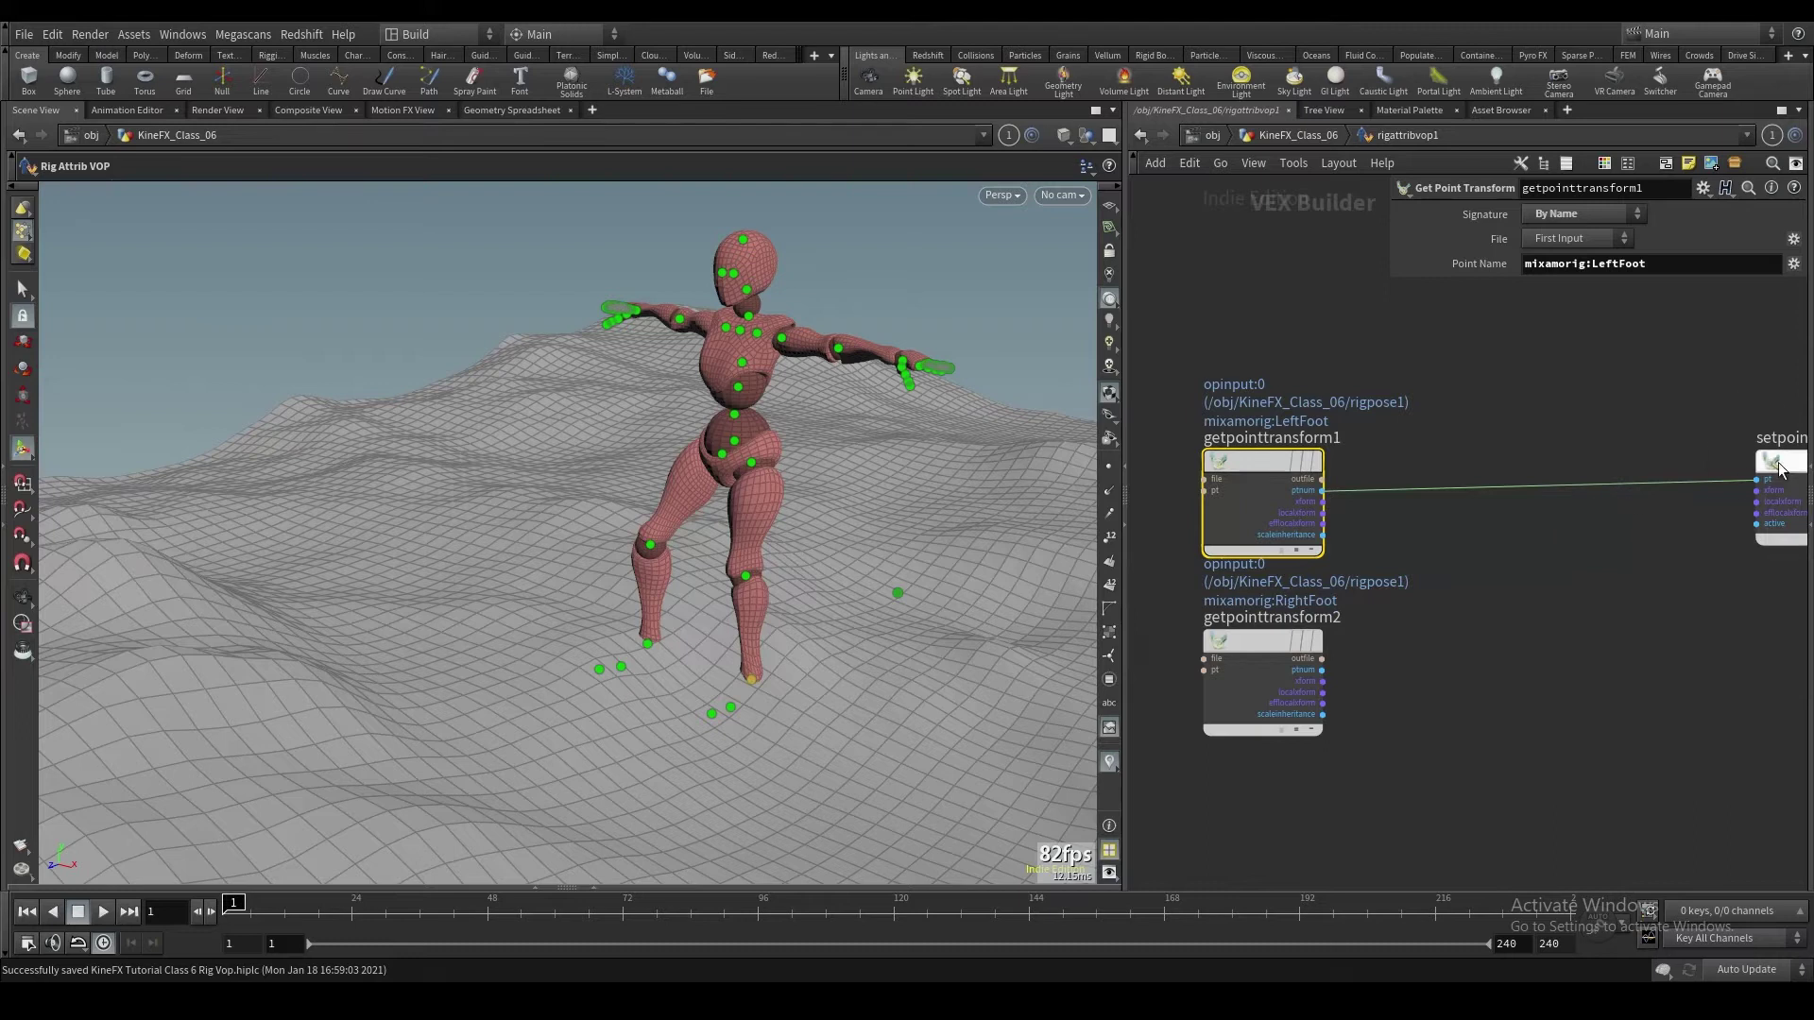
middle_drag(1633, 430, 1494, 409)
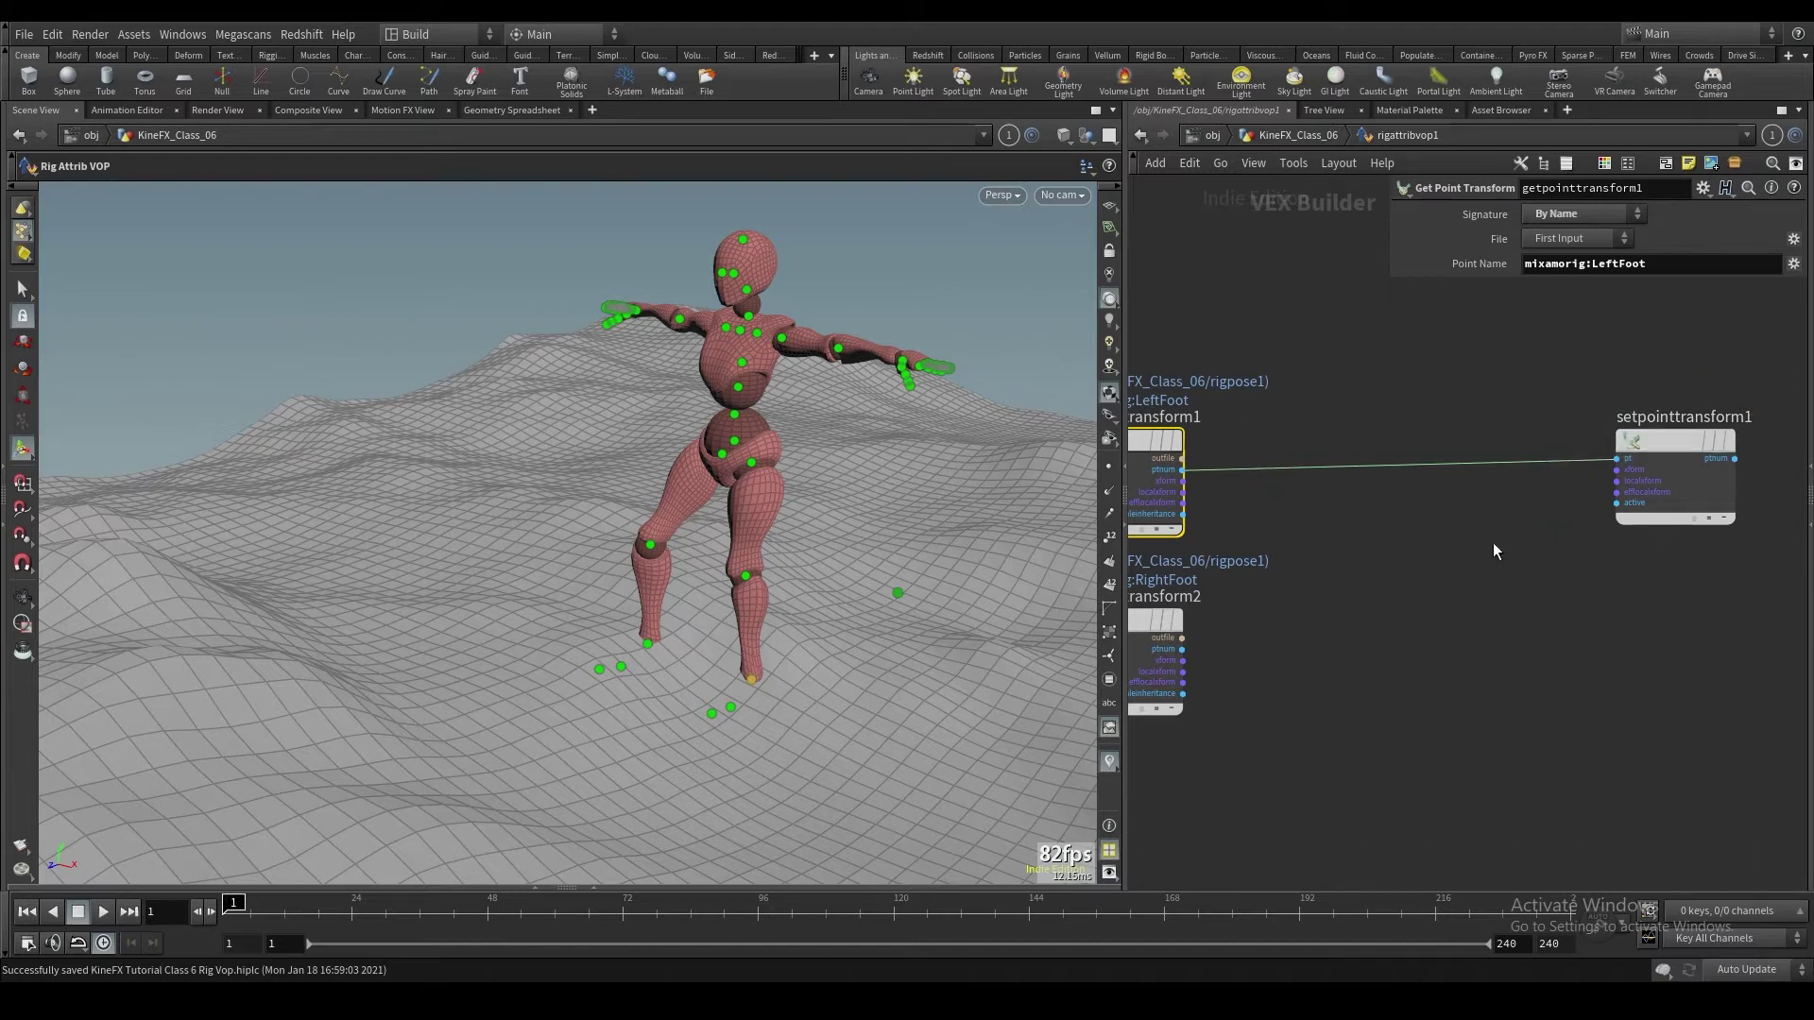
Step: Duplicate setpointtransform1 below the original and connect the copy's pt input to the ptnum output of getpointtransform2
middle_drag(1493, 543, 1461, 482)
scroll(1511, 553, down, 1)
alt+drag(1653, 401, 1626, 545)
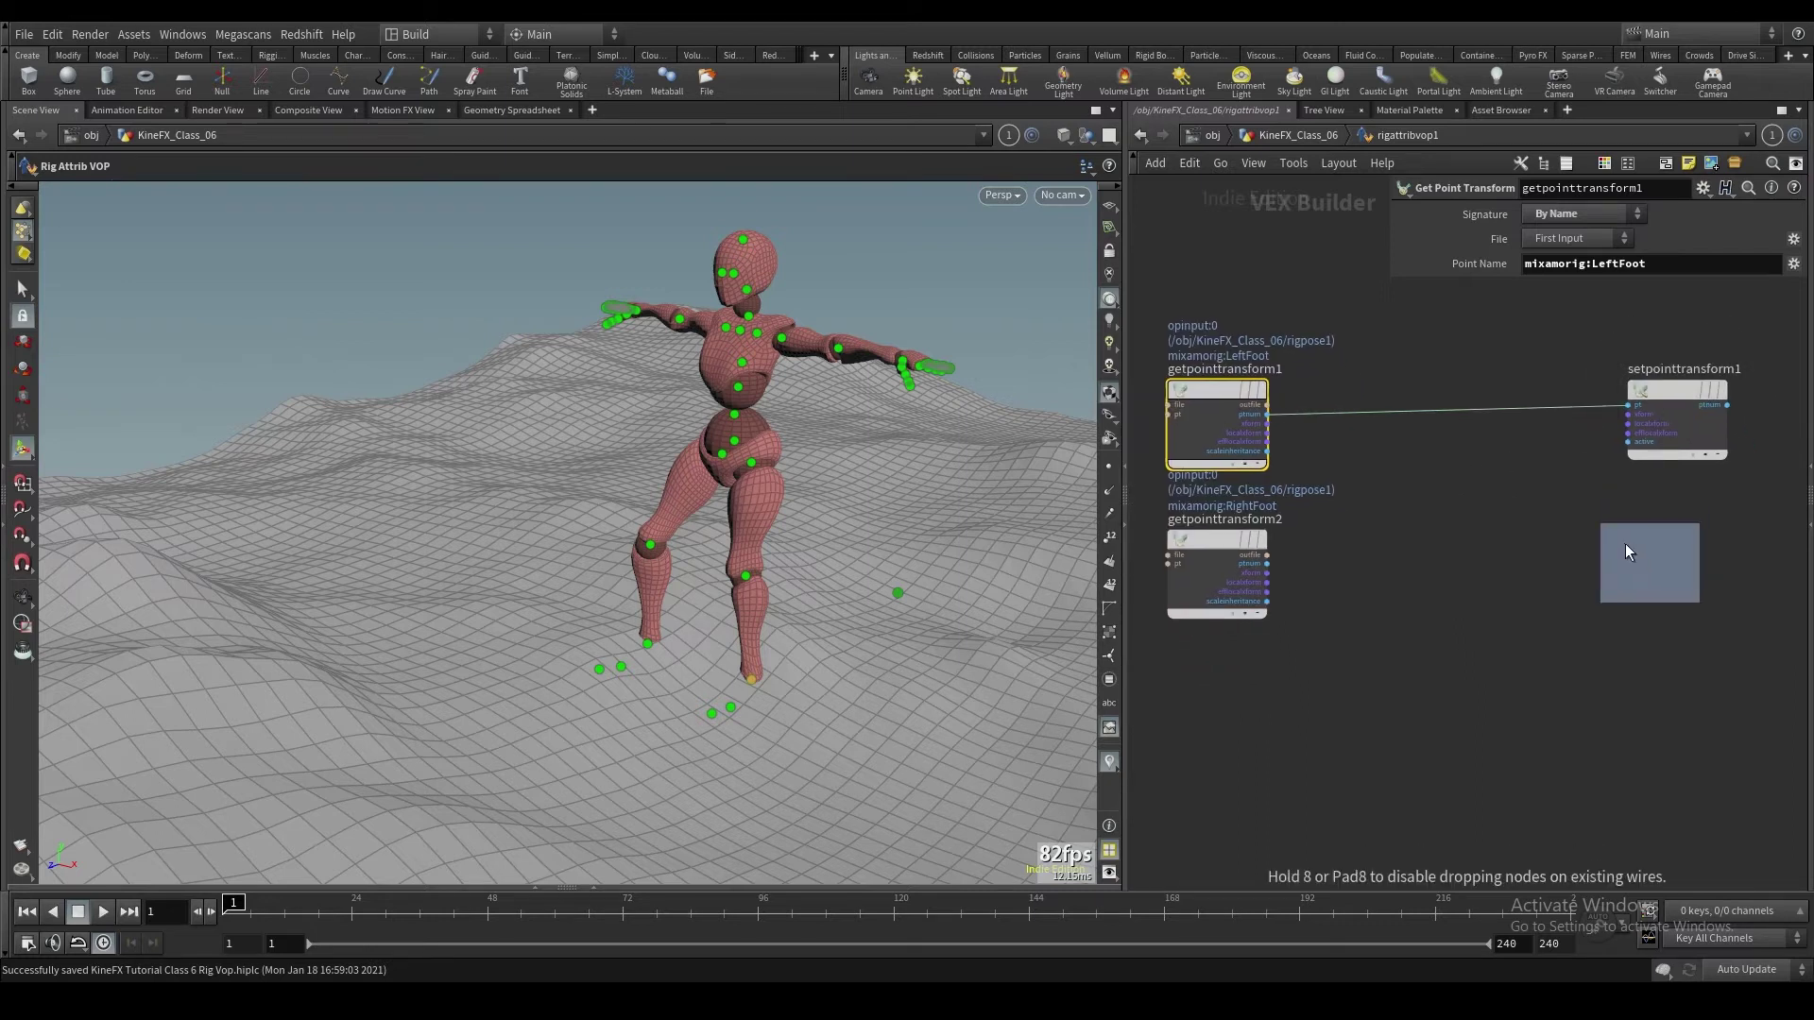
click(1654, 543)
click(1627, 559)
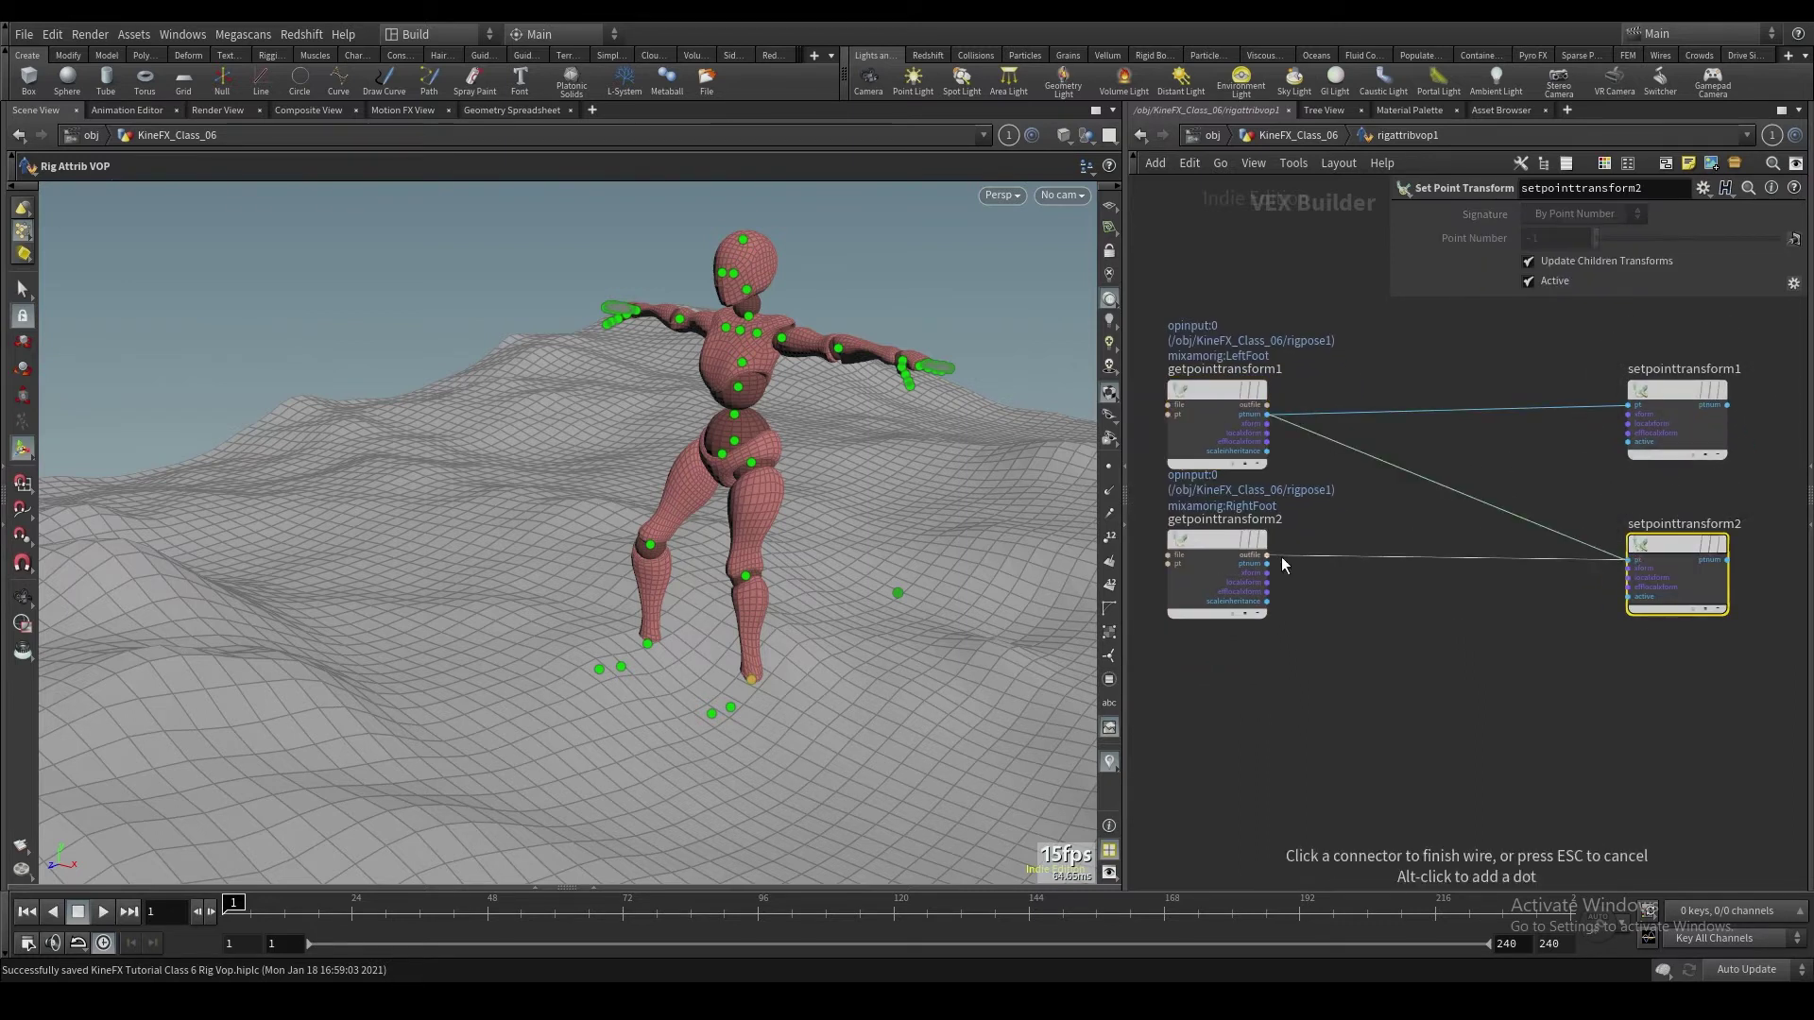
click(1271, 563)
key(h)
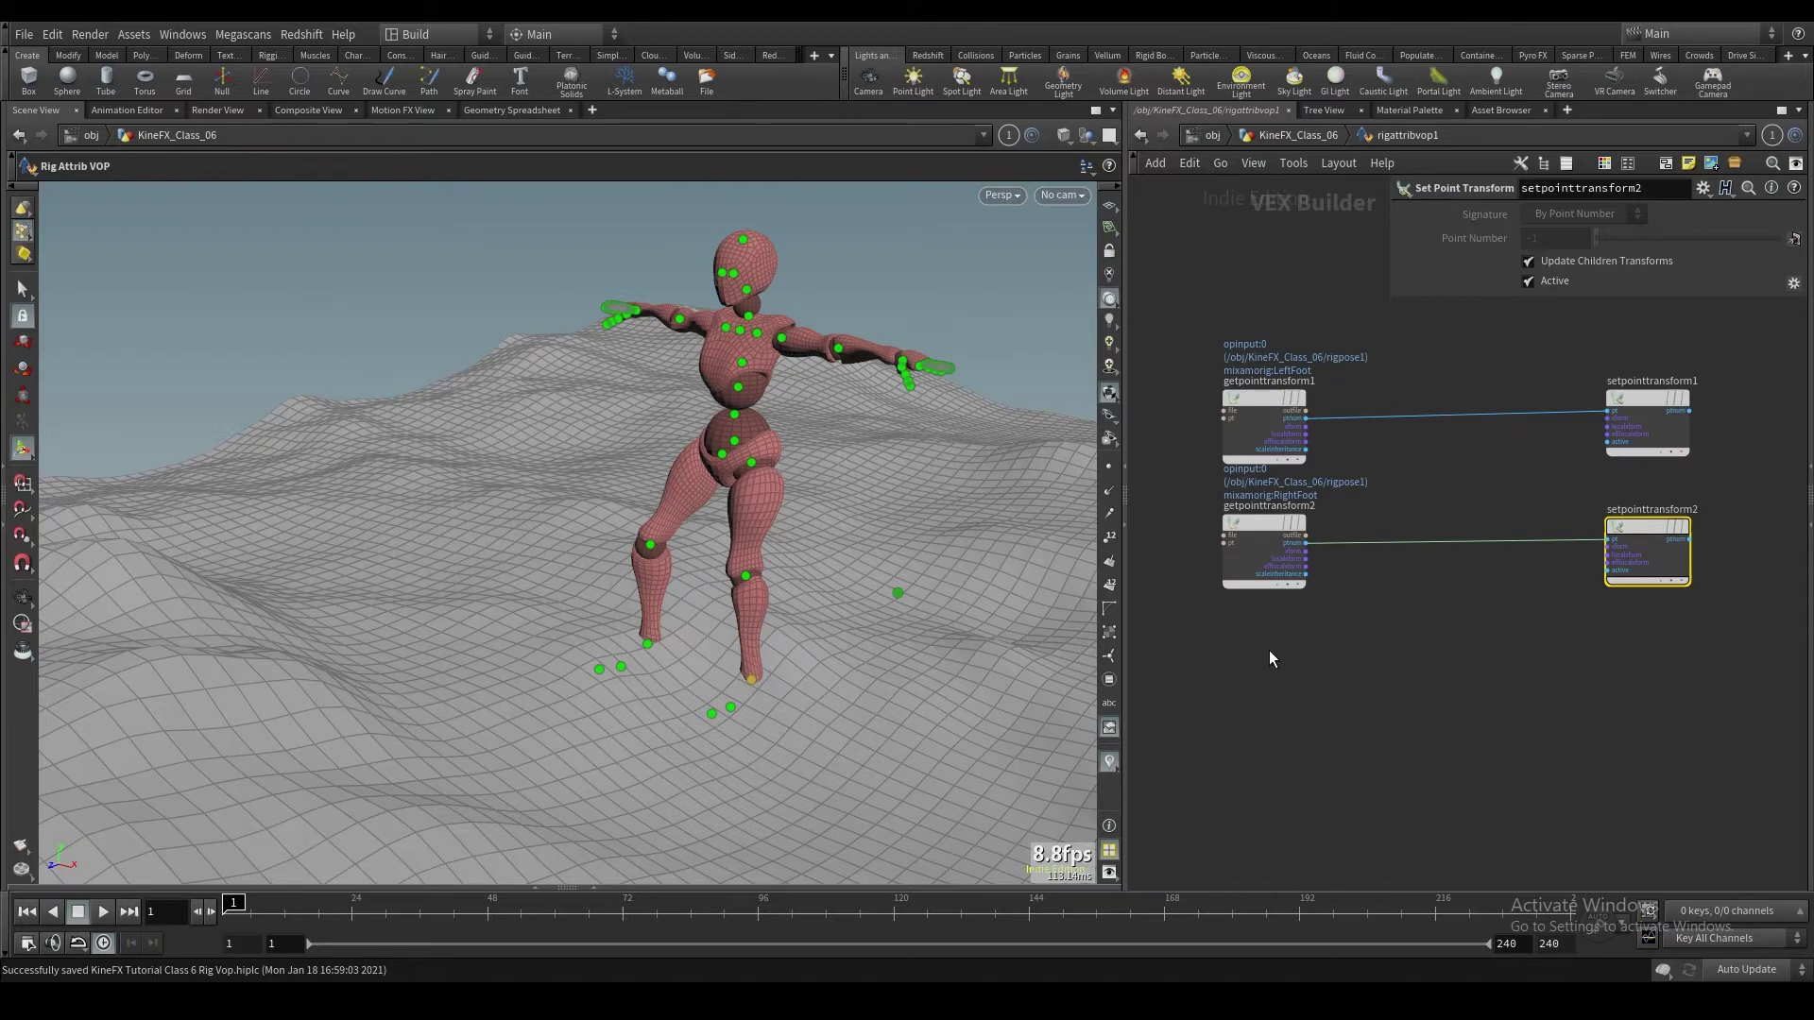
click(1294, 694)
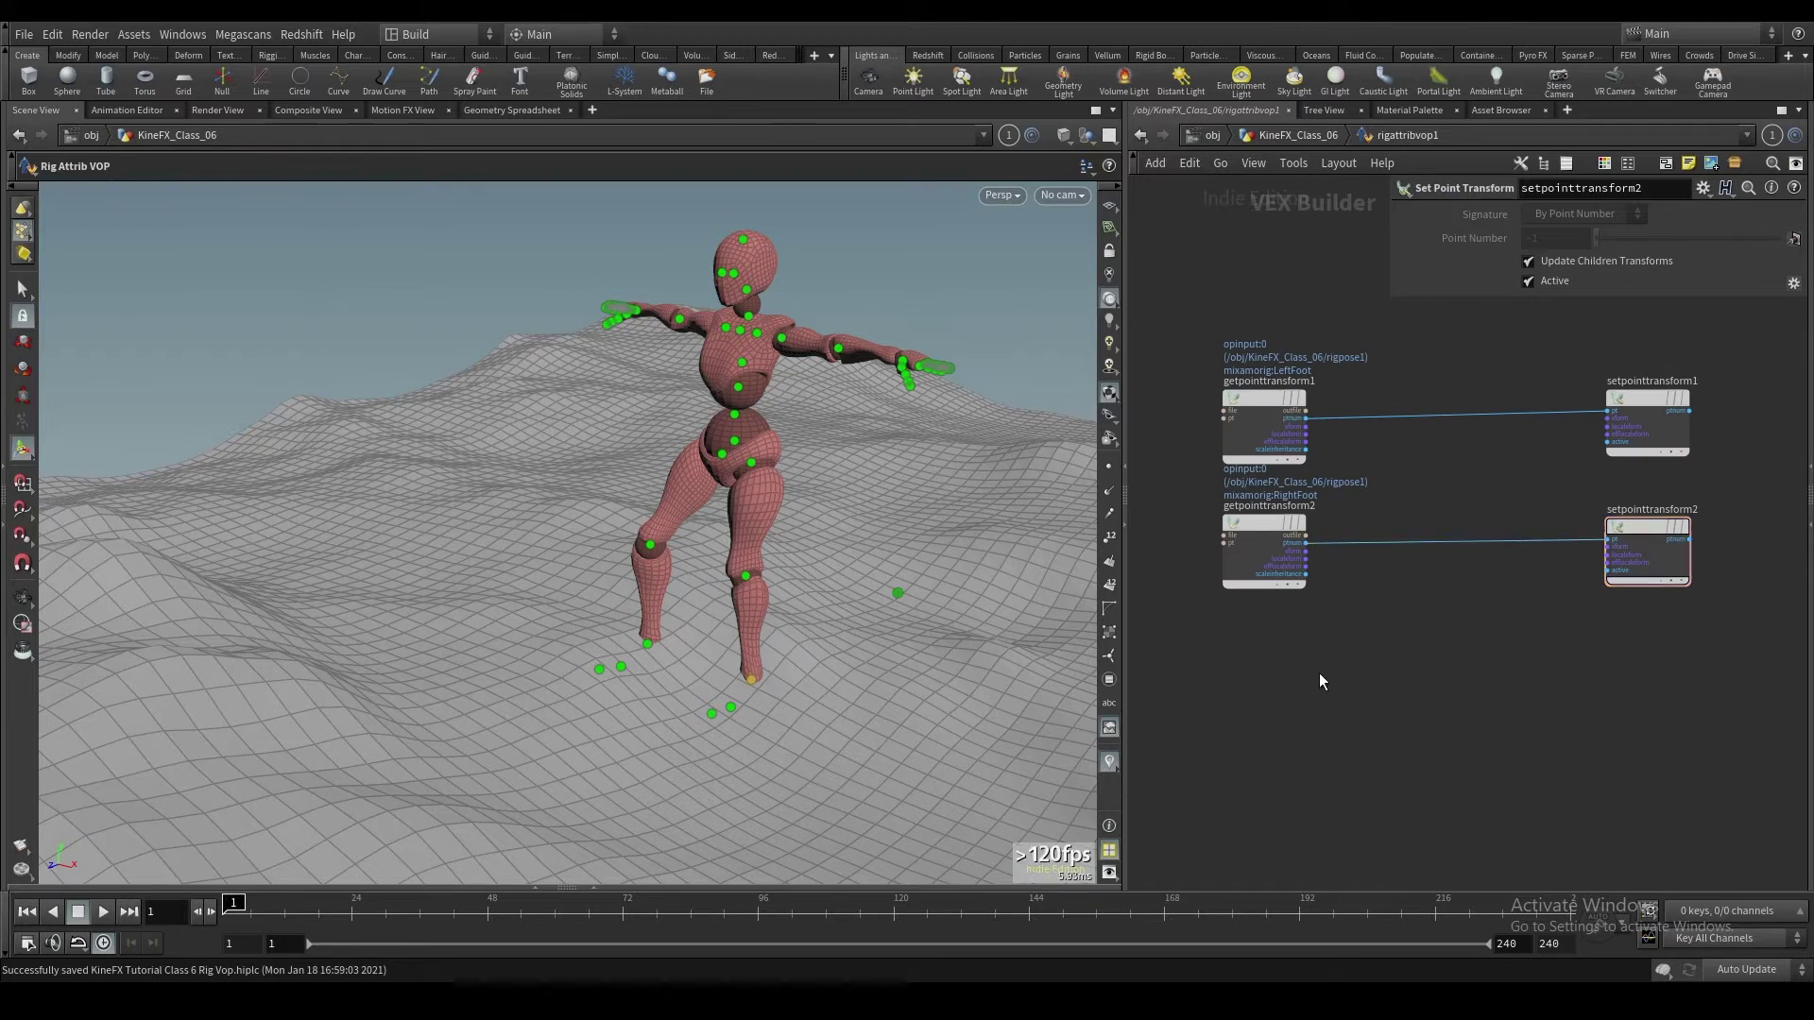
key(Tab)
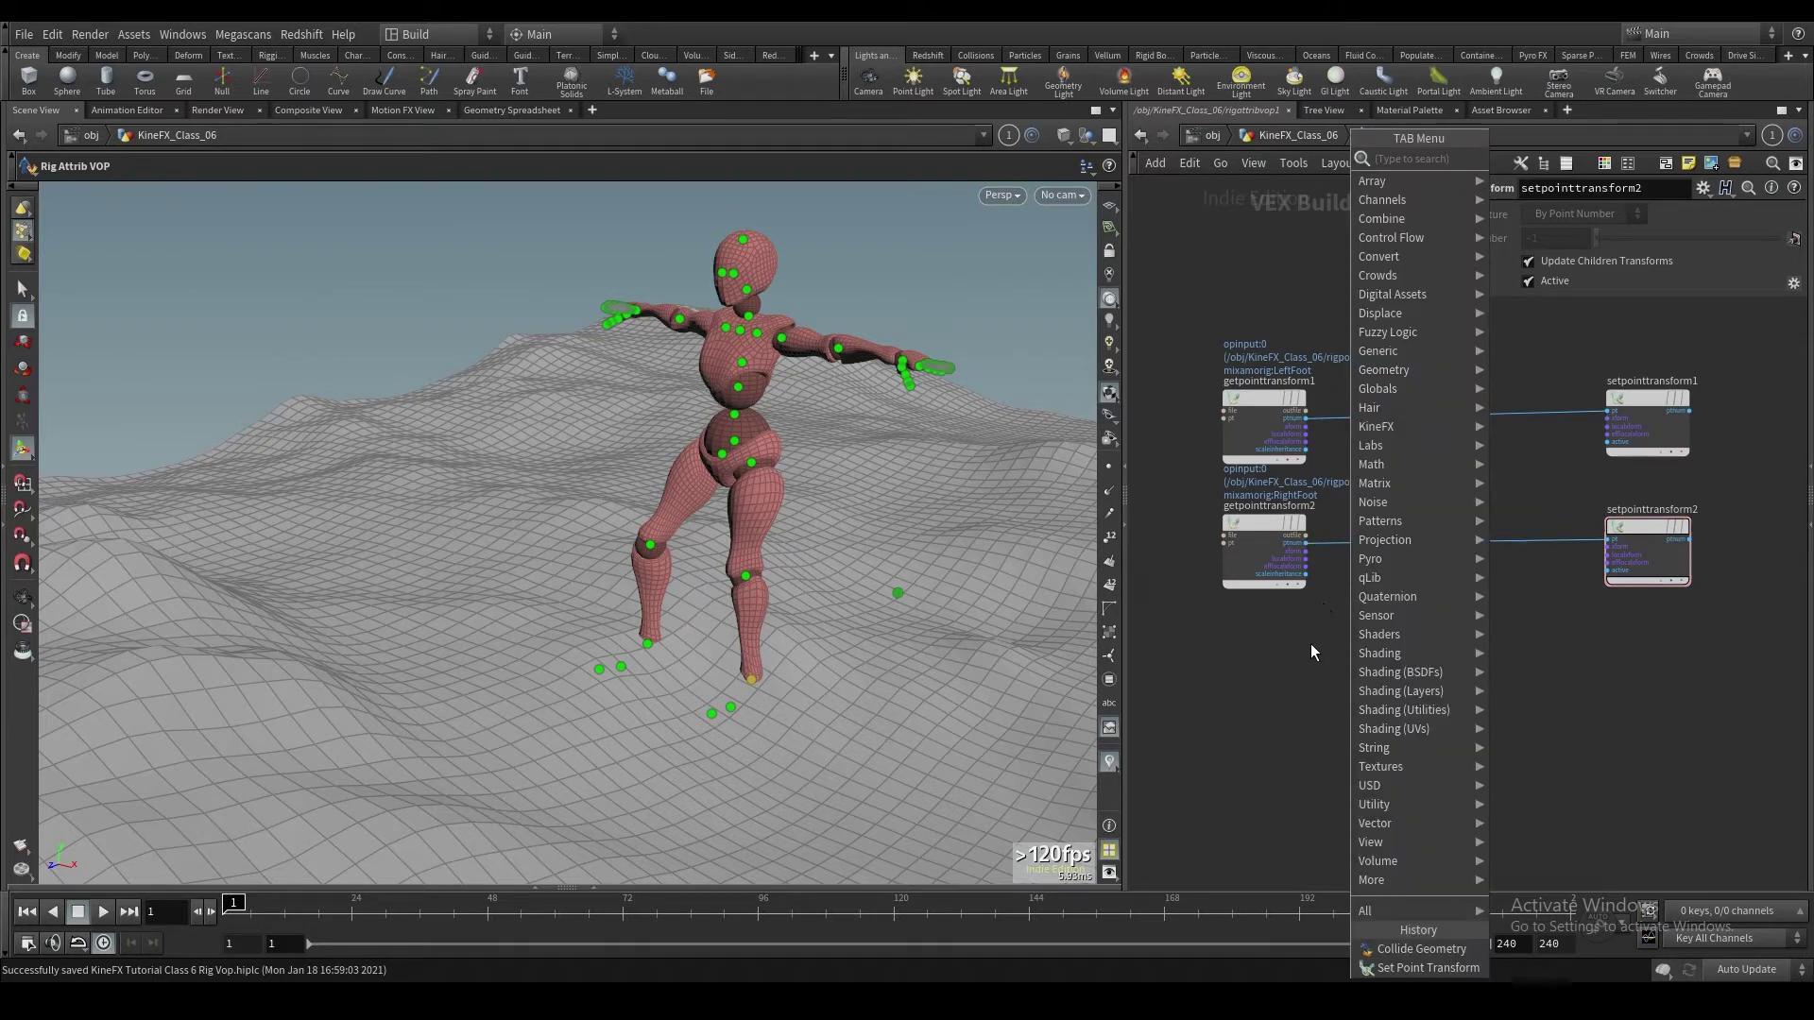
key(Escape)
scroll(1318, 555, up, 3)
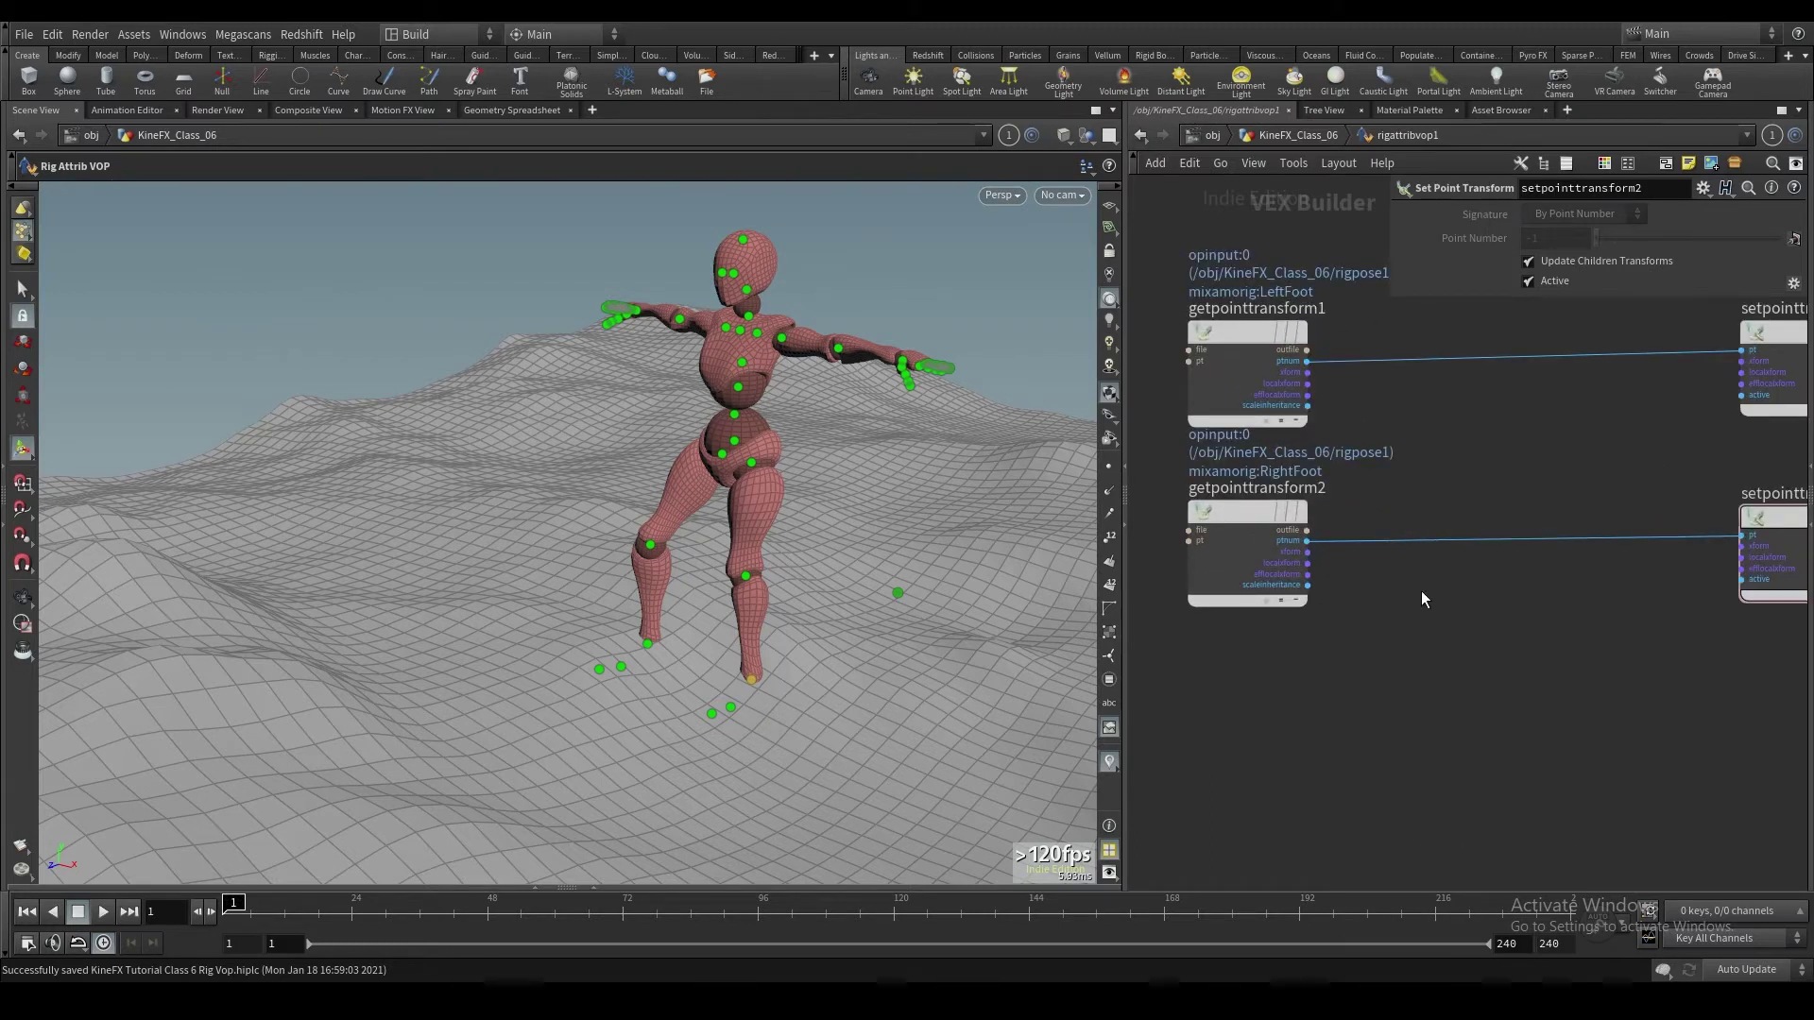
scroll(1421, 591, up, 2)
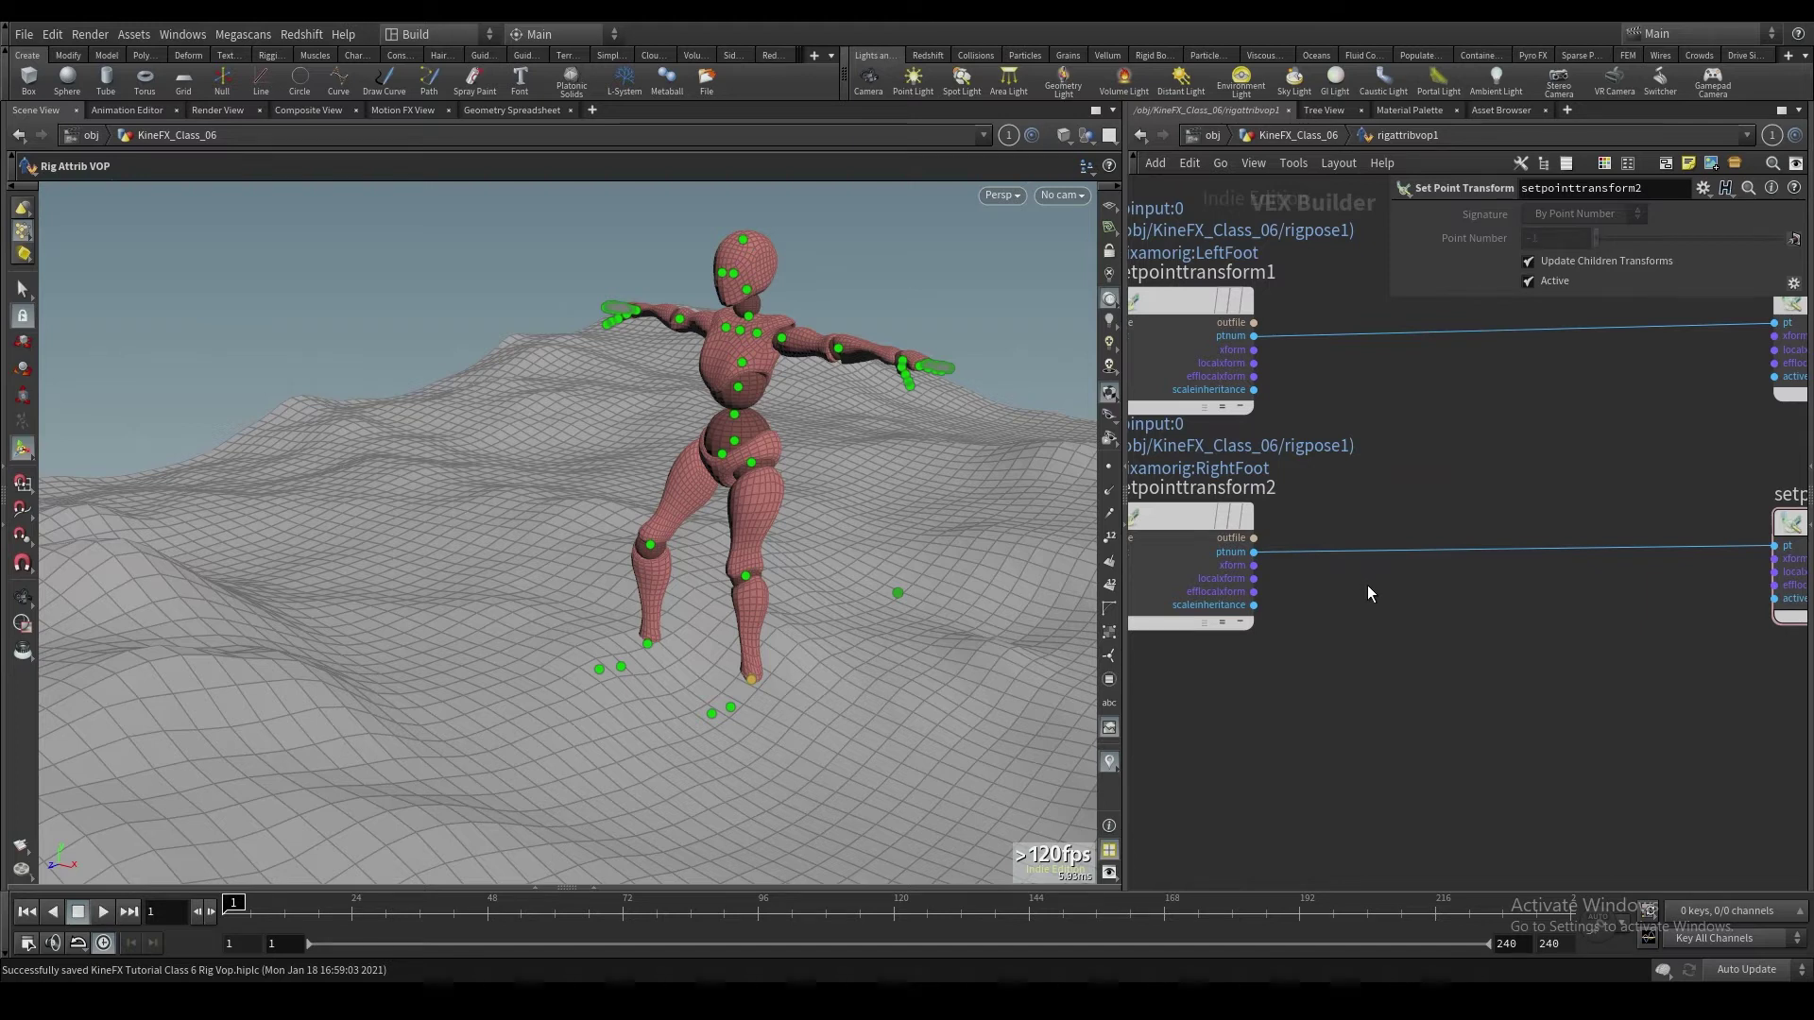
scroll(1370, 597, down, 1)
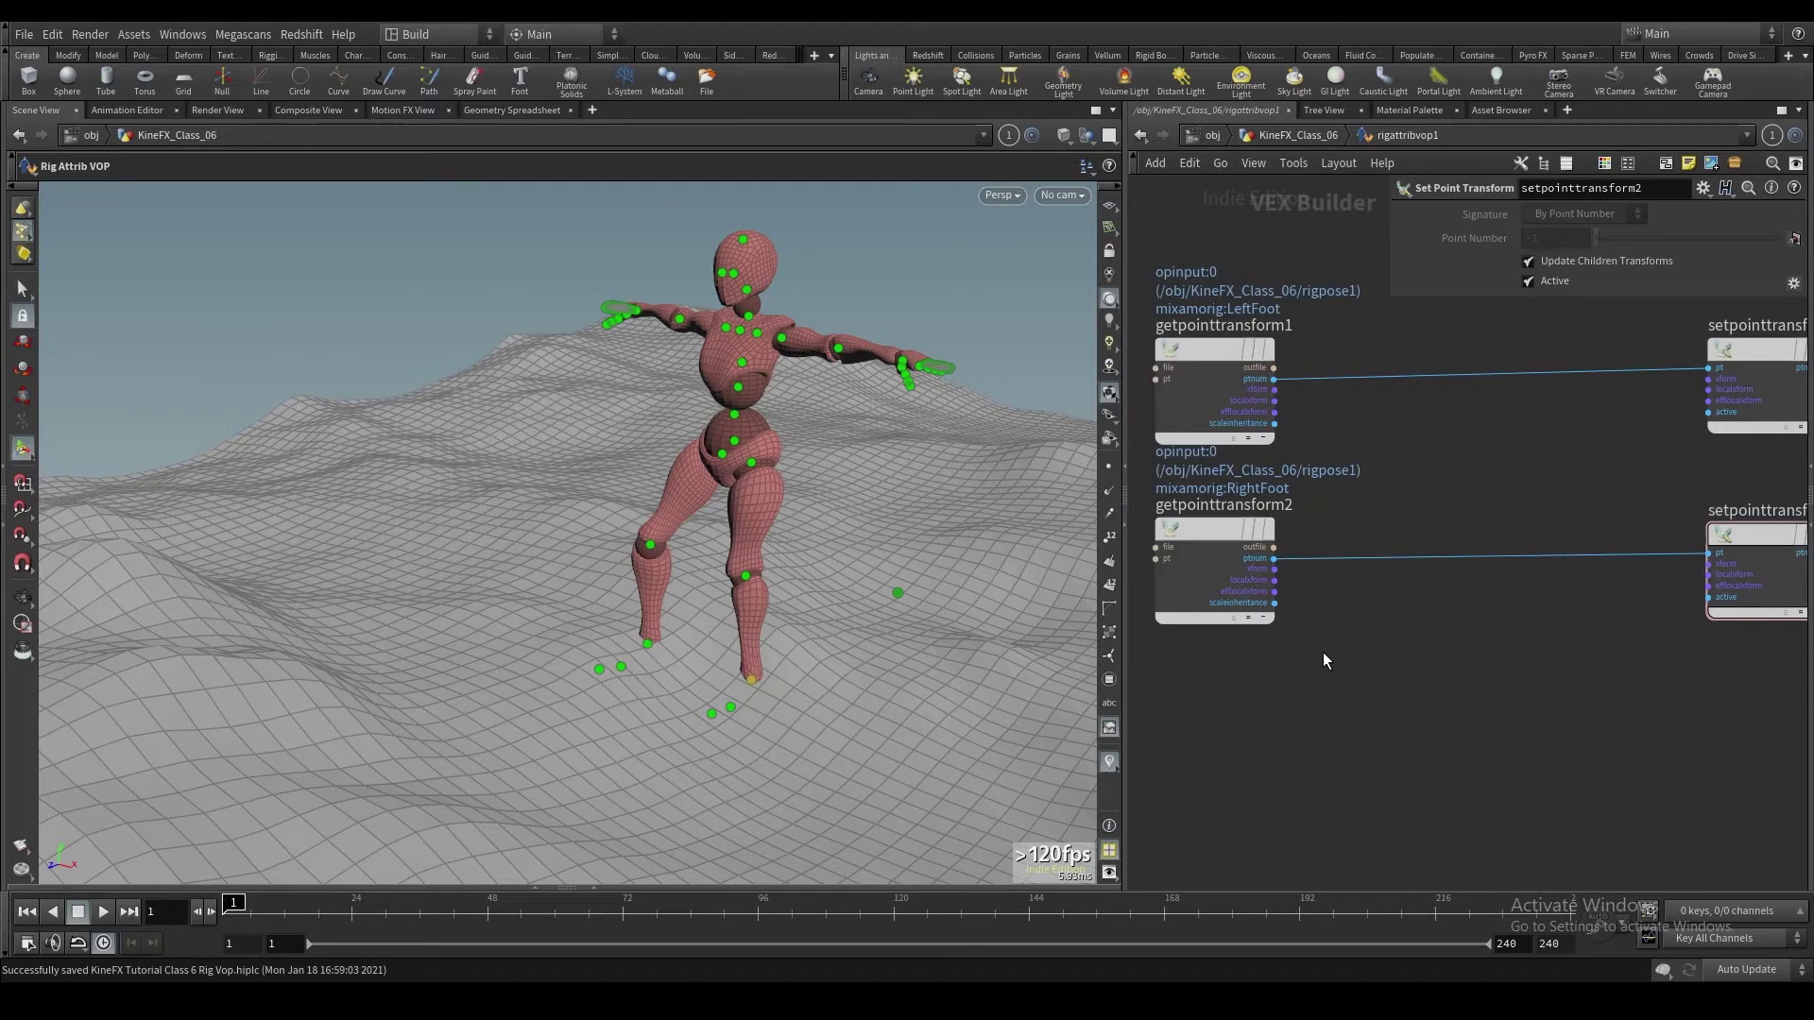
Step: Add an Offset Transform node below the RightFoot wire between getpointtransform2 and setpointtransform2
key(Tab)
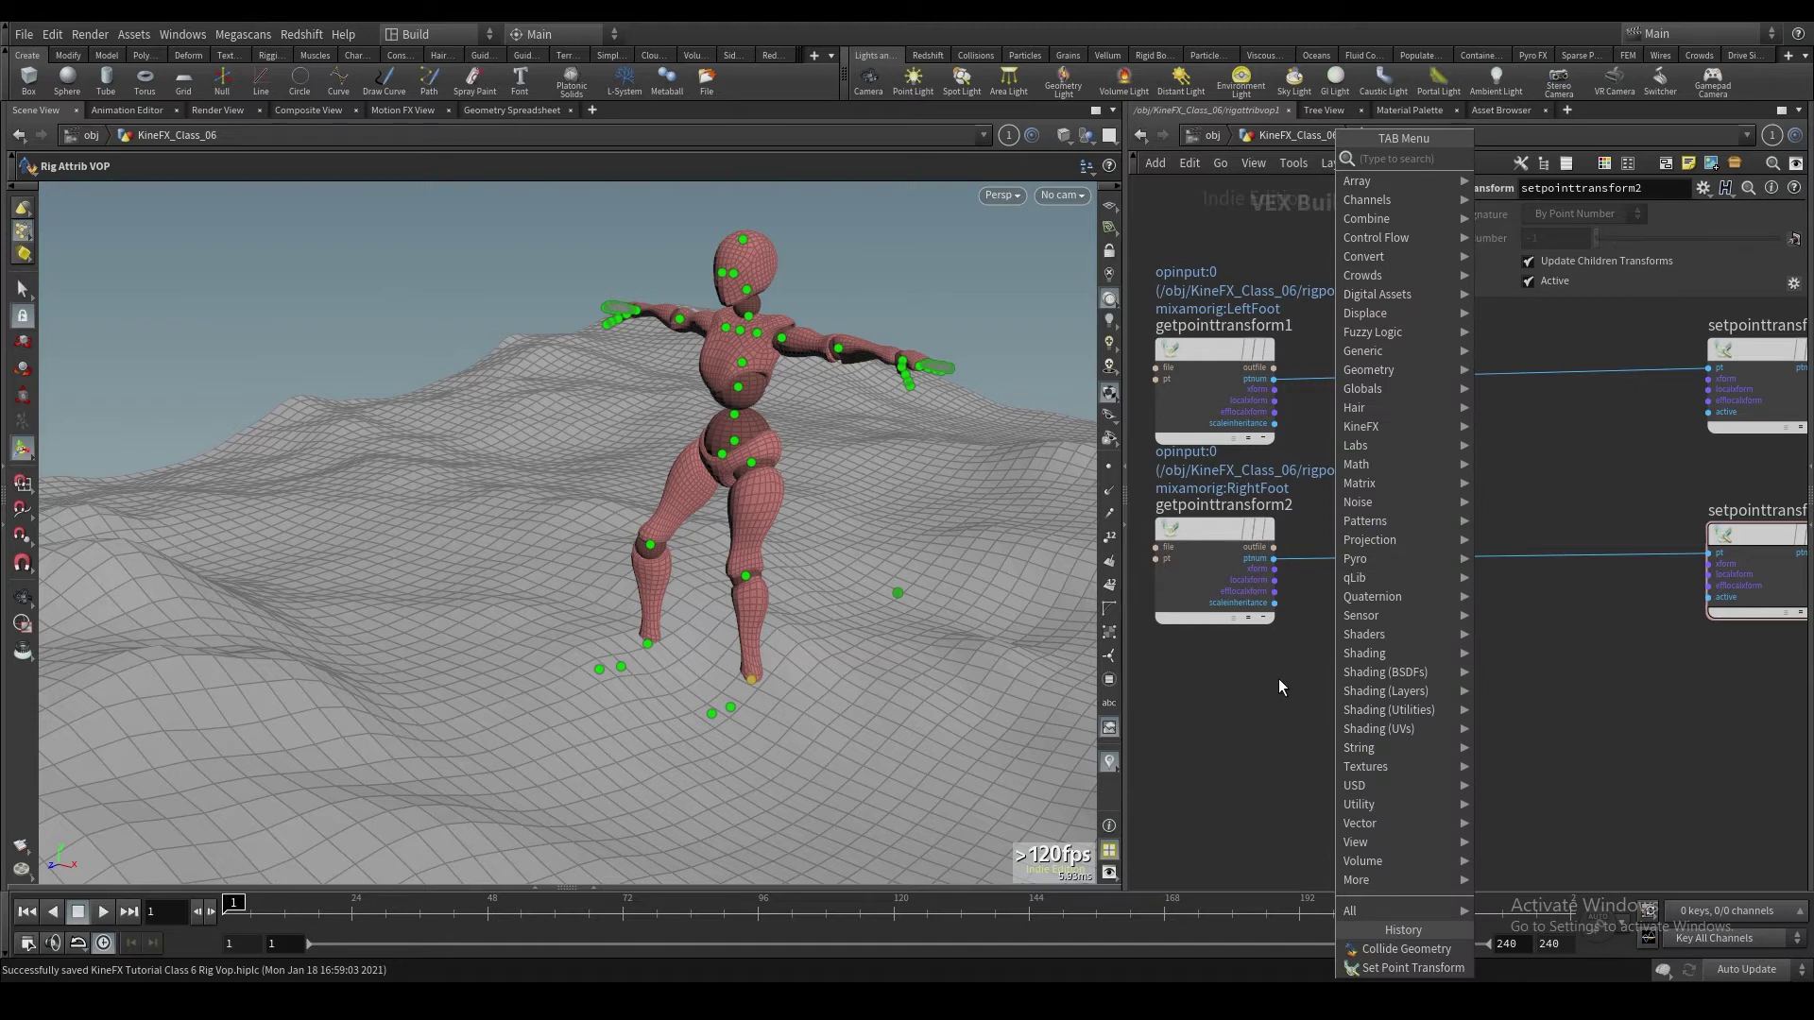
text(offset)
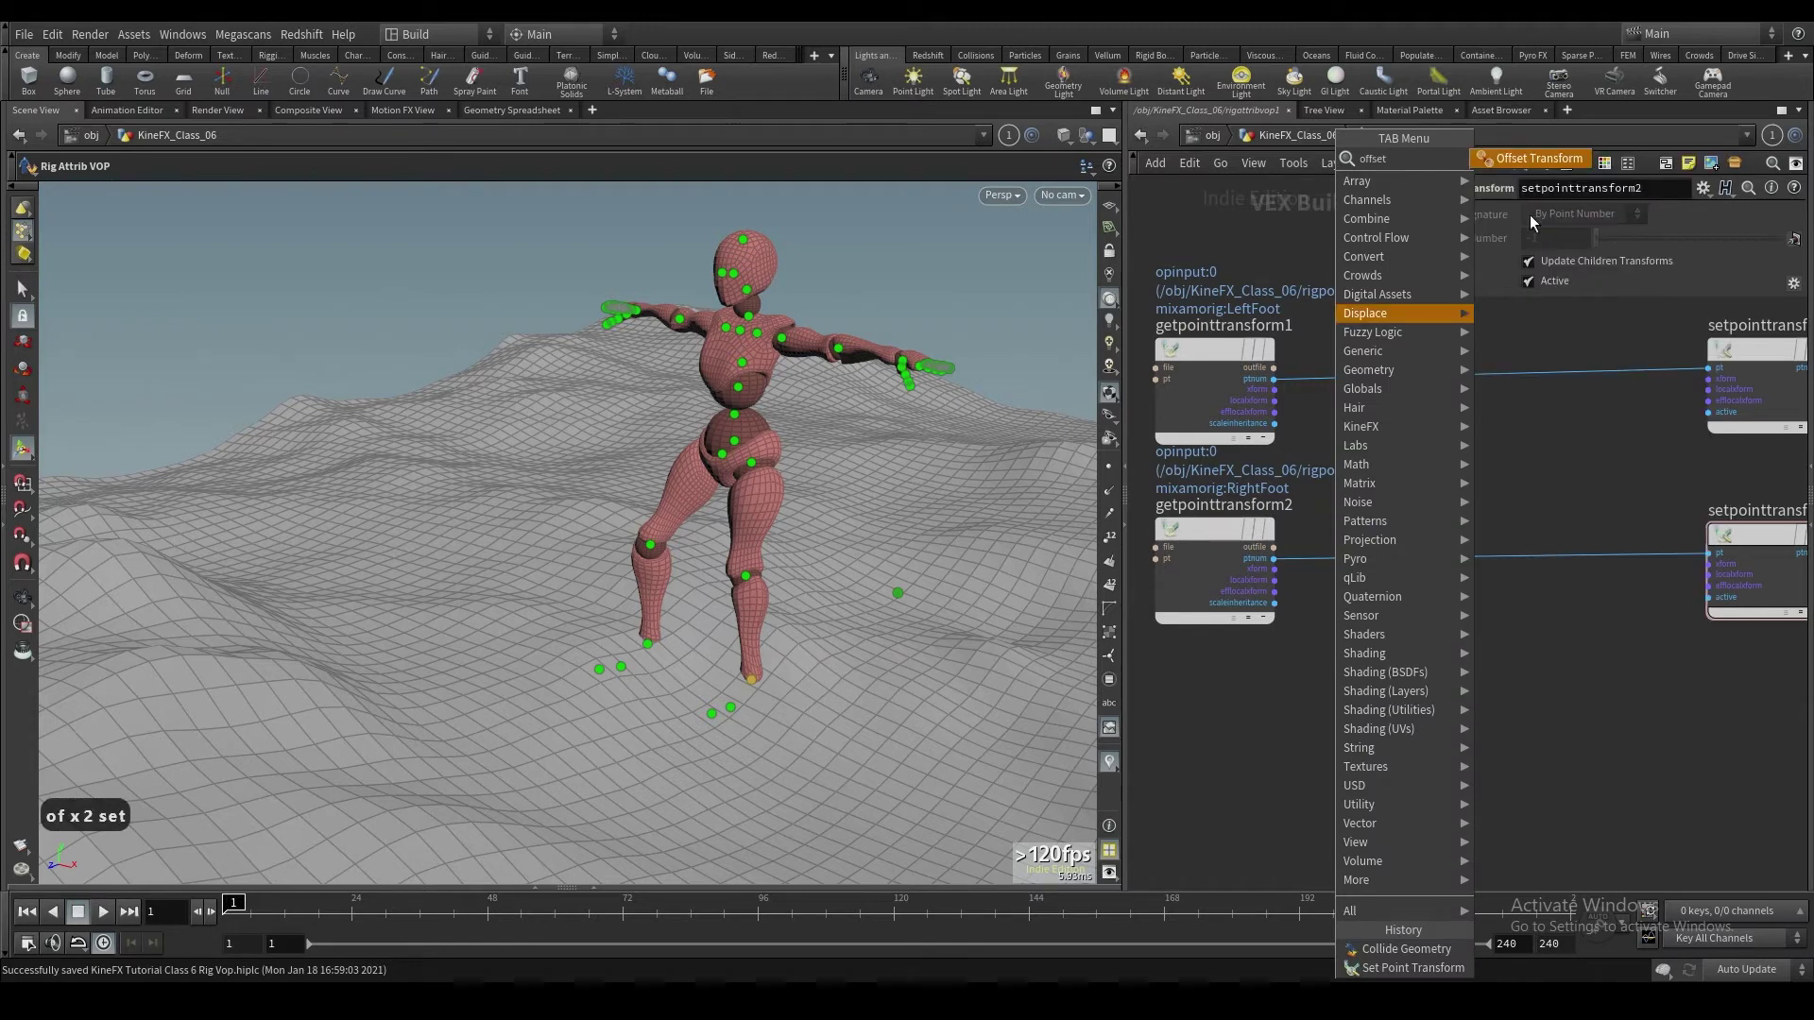
click(1550, 156)
click(1418, 616)
scroll(1398, 591, up, 2)
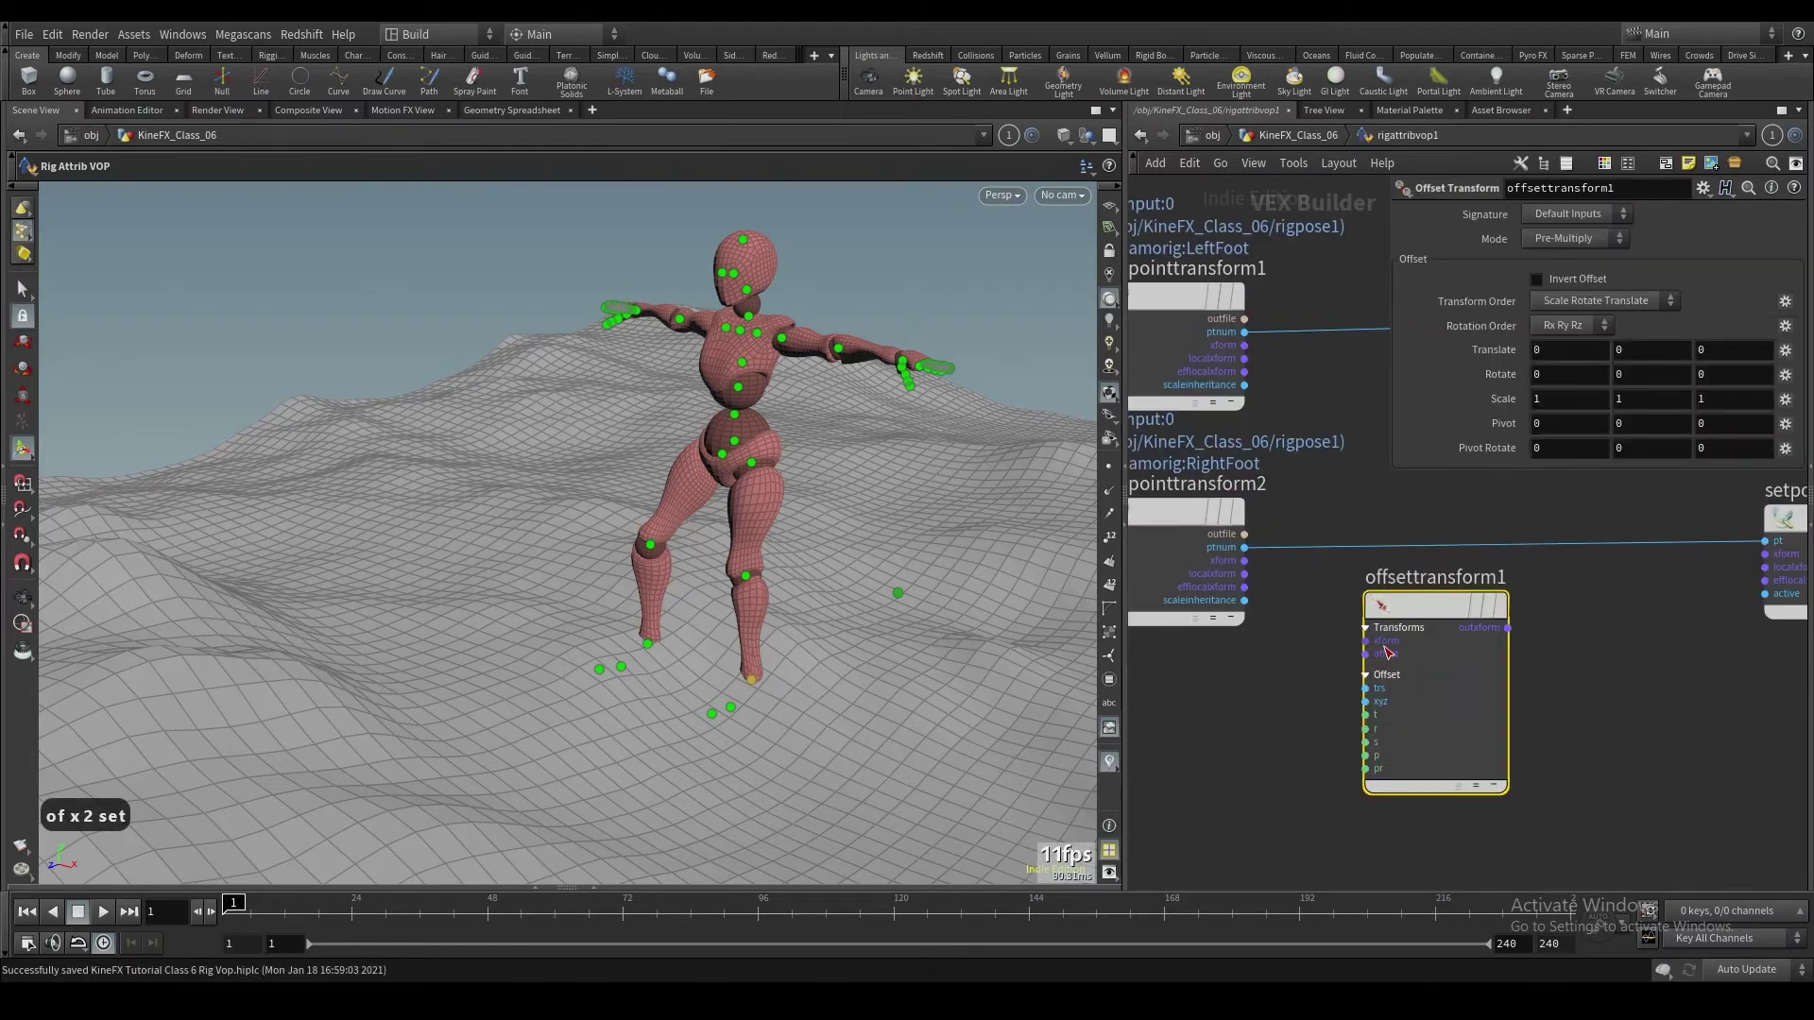
Step: Wire getpointtransform2's xform into the Offset Transform node's xform input and its output into setpointtransform2's xform input
click(1366, 641)
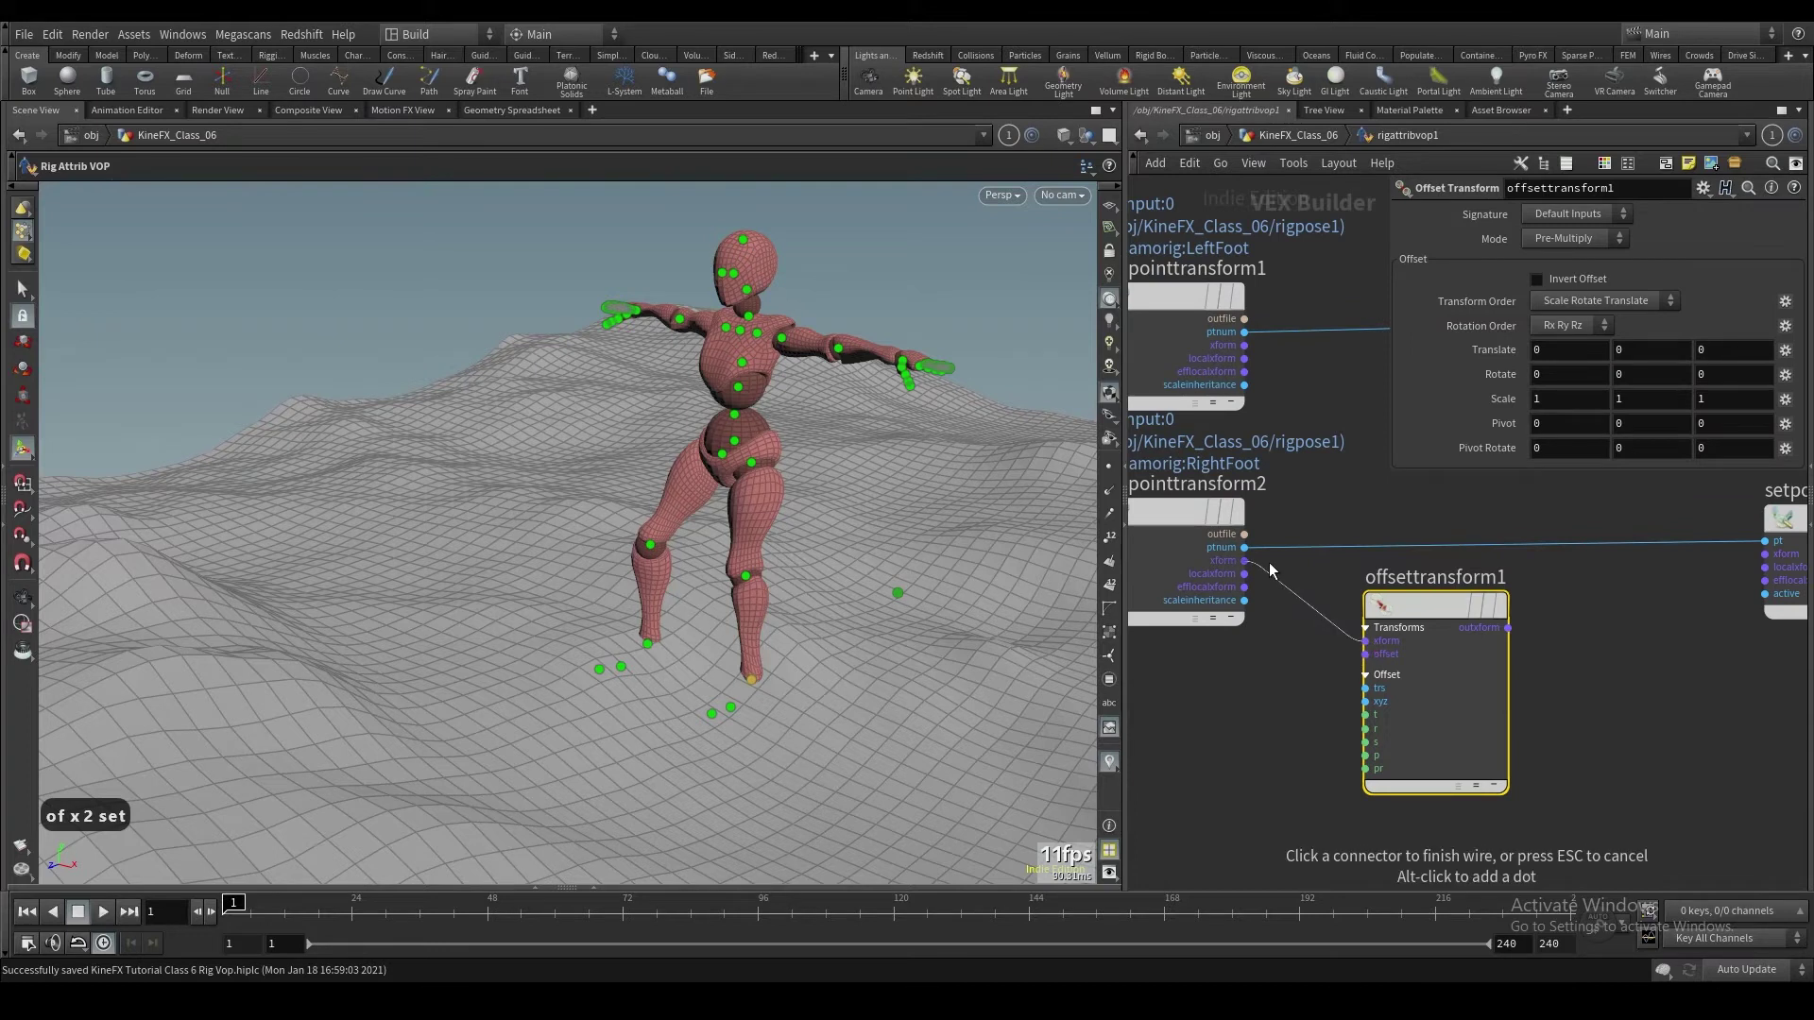
click(1244, 560)
scroll(1553, 655, down, 1)
middle_drag(1553, 655, 1499, 657)
click(1672, 573)
click(1460, 634)
Step: Set the Y translate of offsettransform1 to 17.1
middle_click(1663, 352)
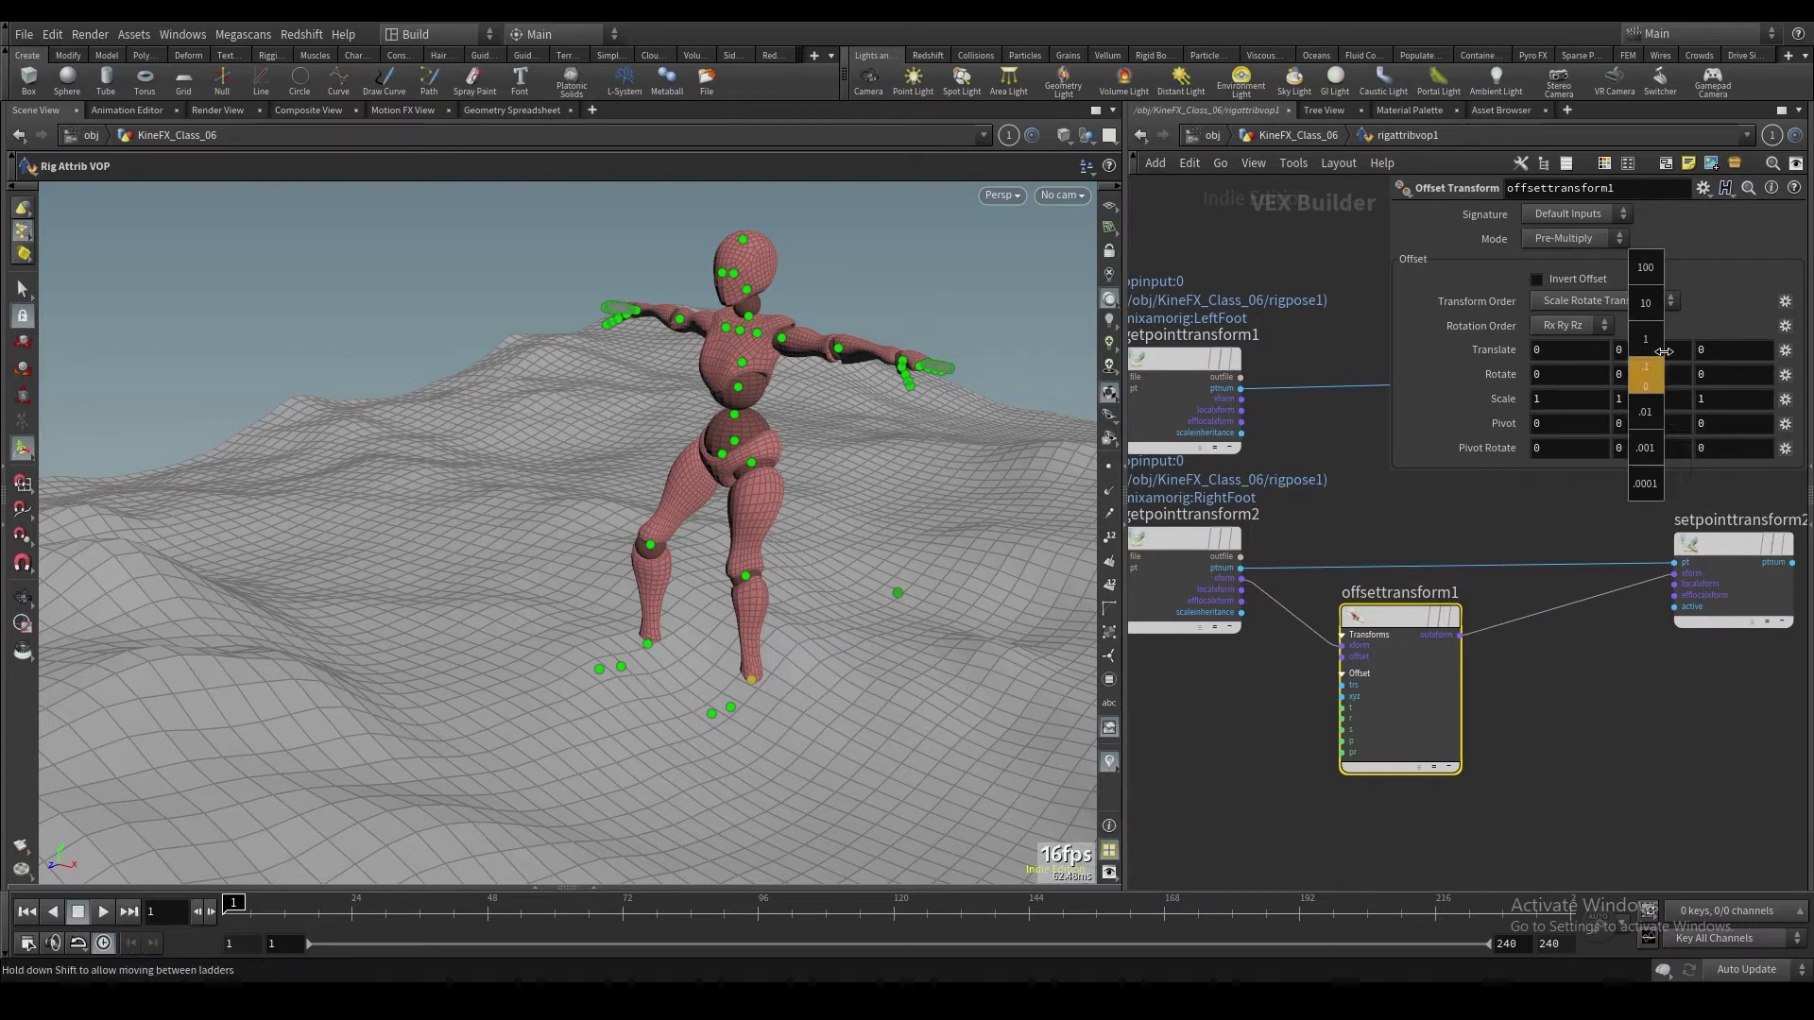
middle_drag(1663, 351, 1766, 350)
scroll(1511, 685, down, 2)
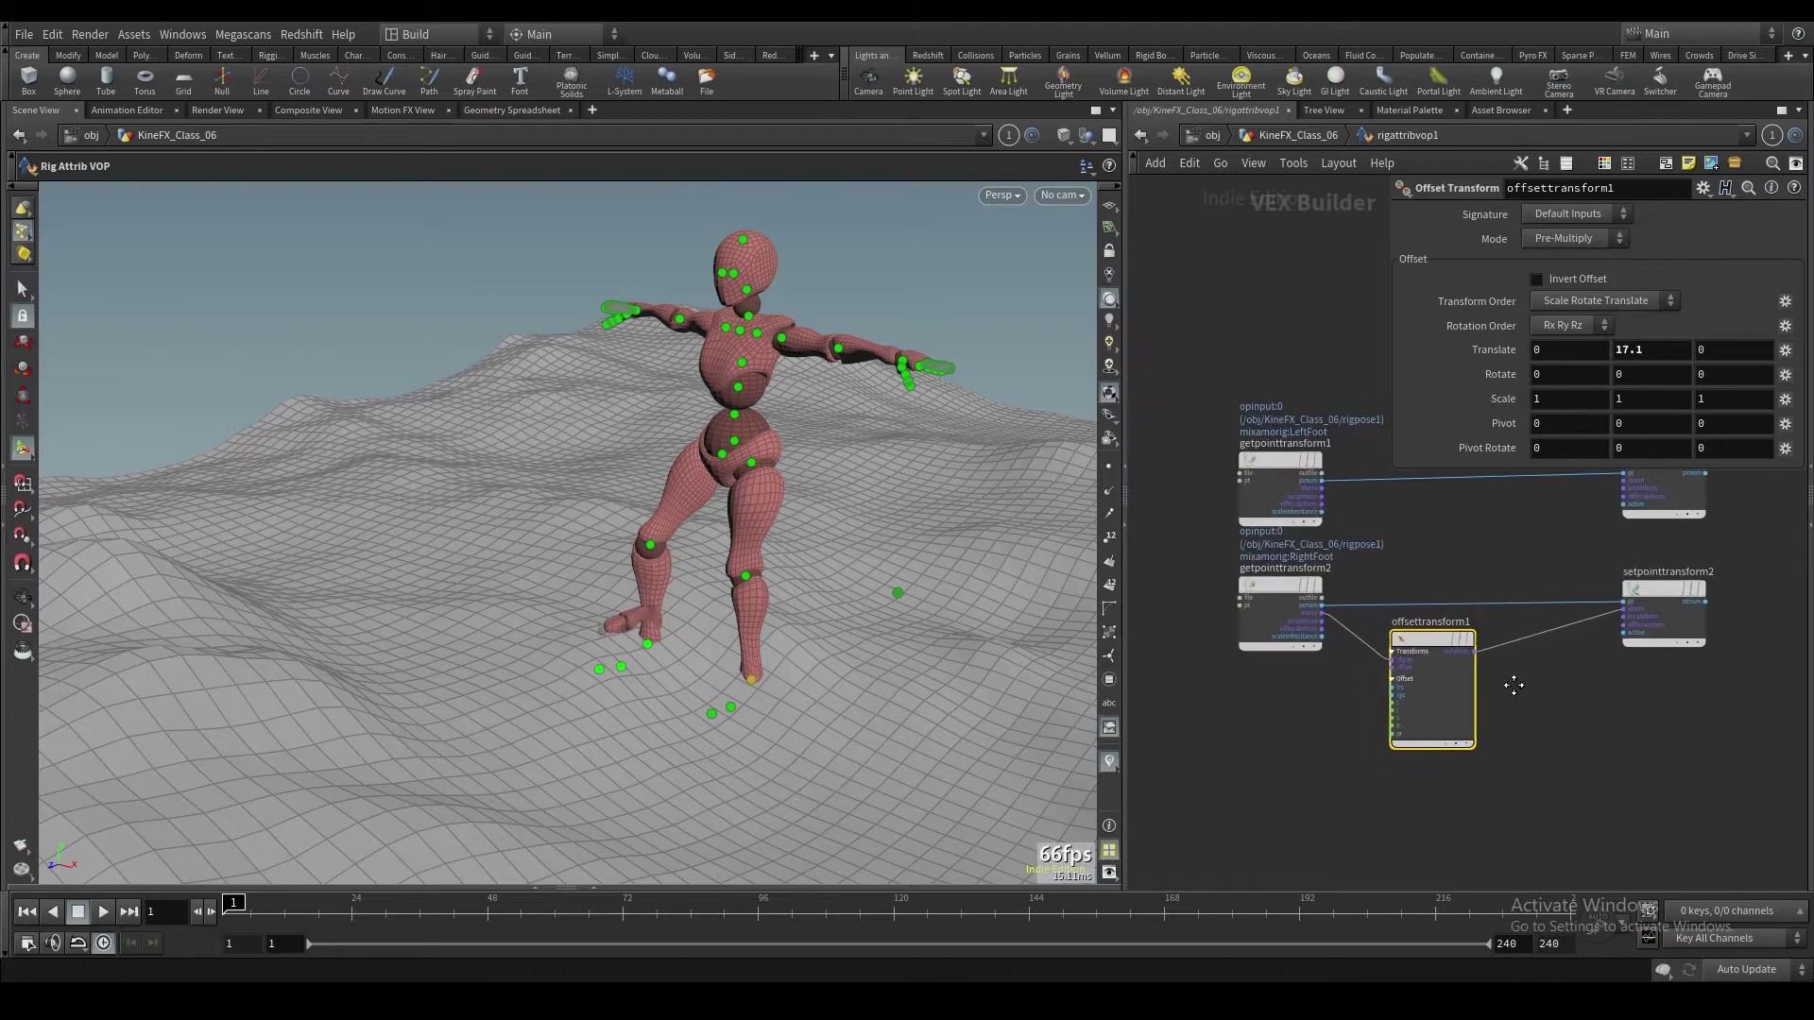
scroll(1514, 685, up, 3)
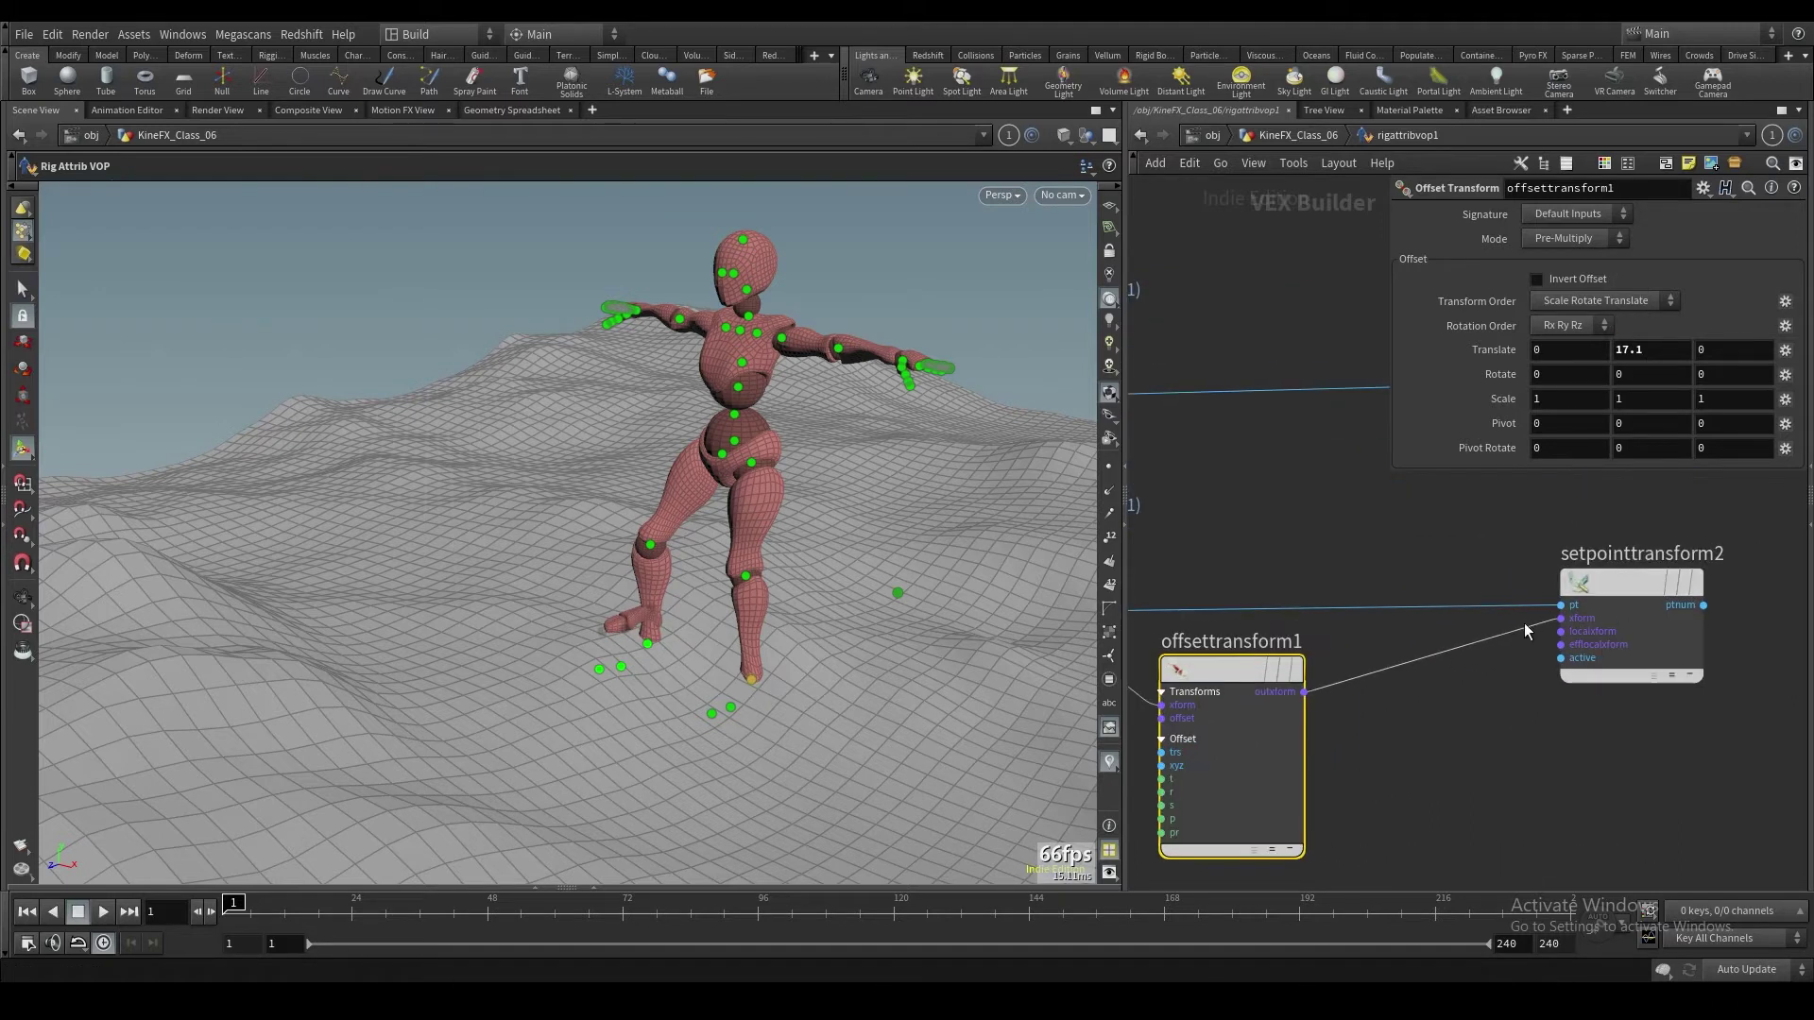
scroll(1515, 591, down, 3)
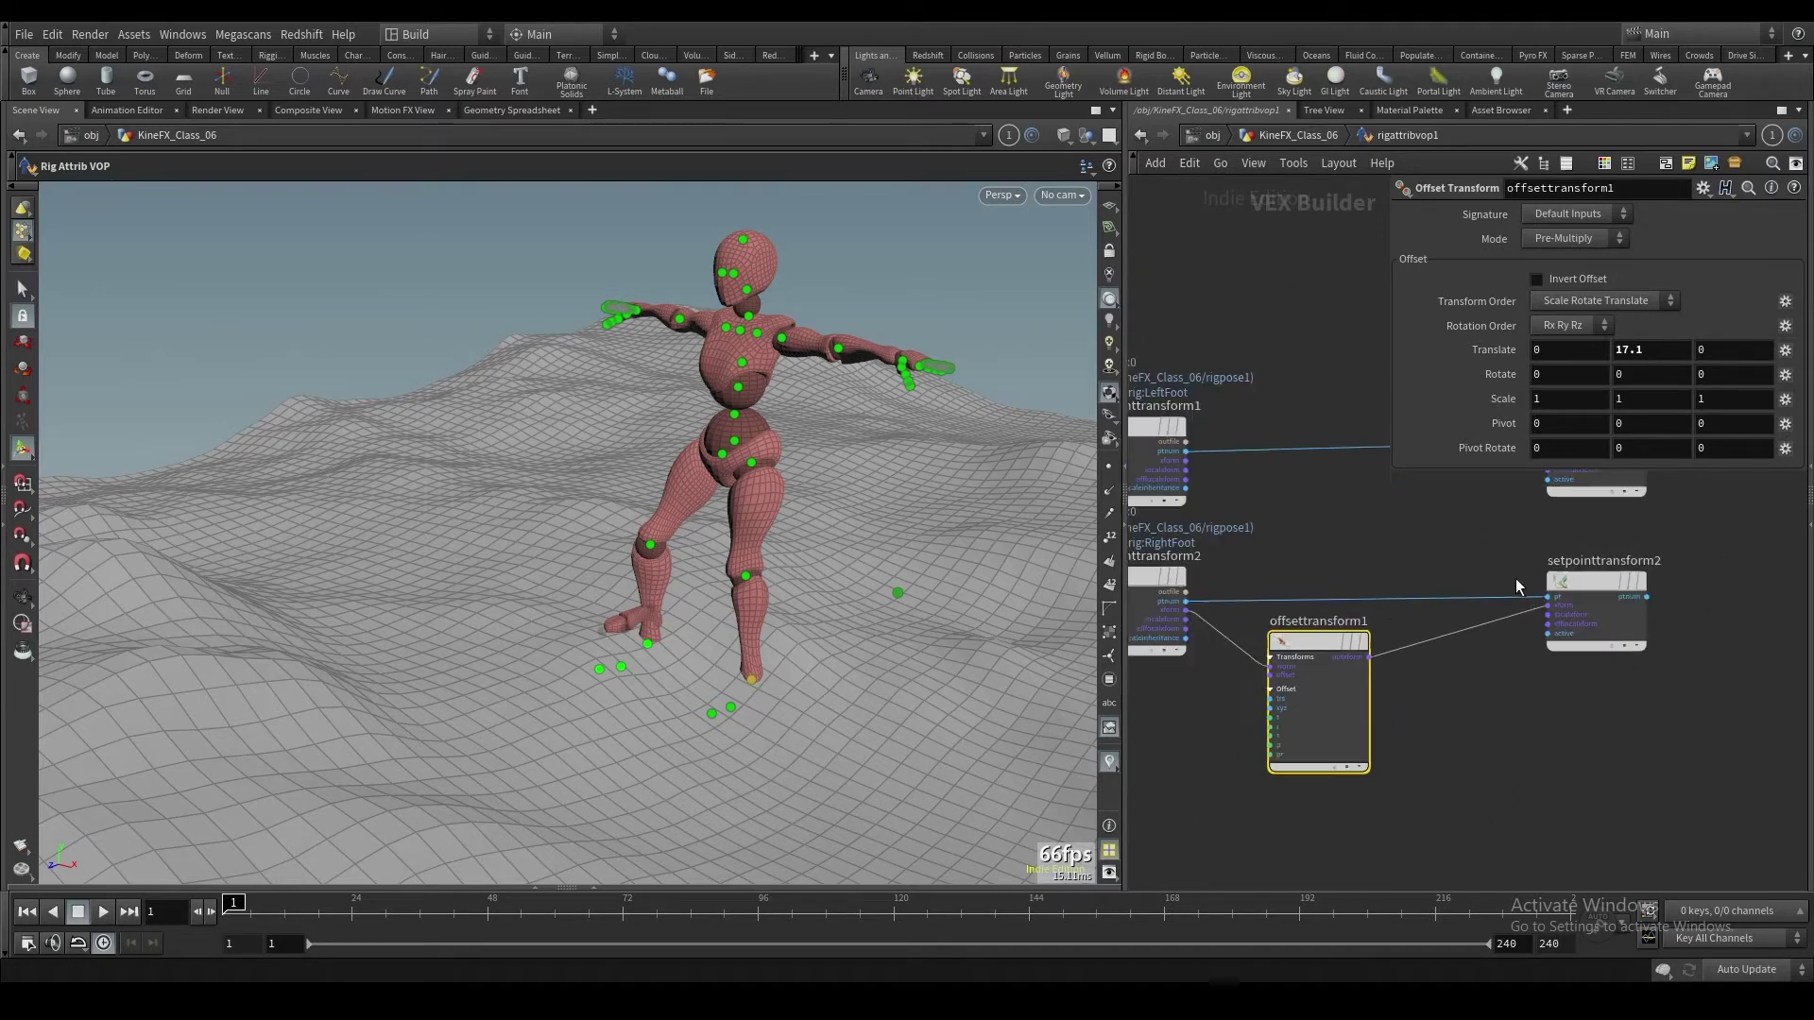
Step: Connect setpointtransform2's pt input to the ptnum output of getpointtransform1 instead
mouse_move(1598, 668)
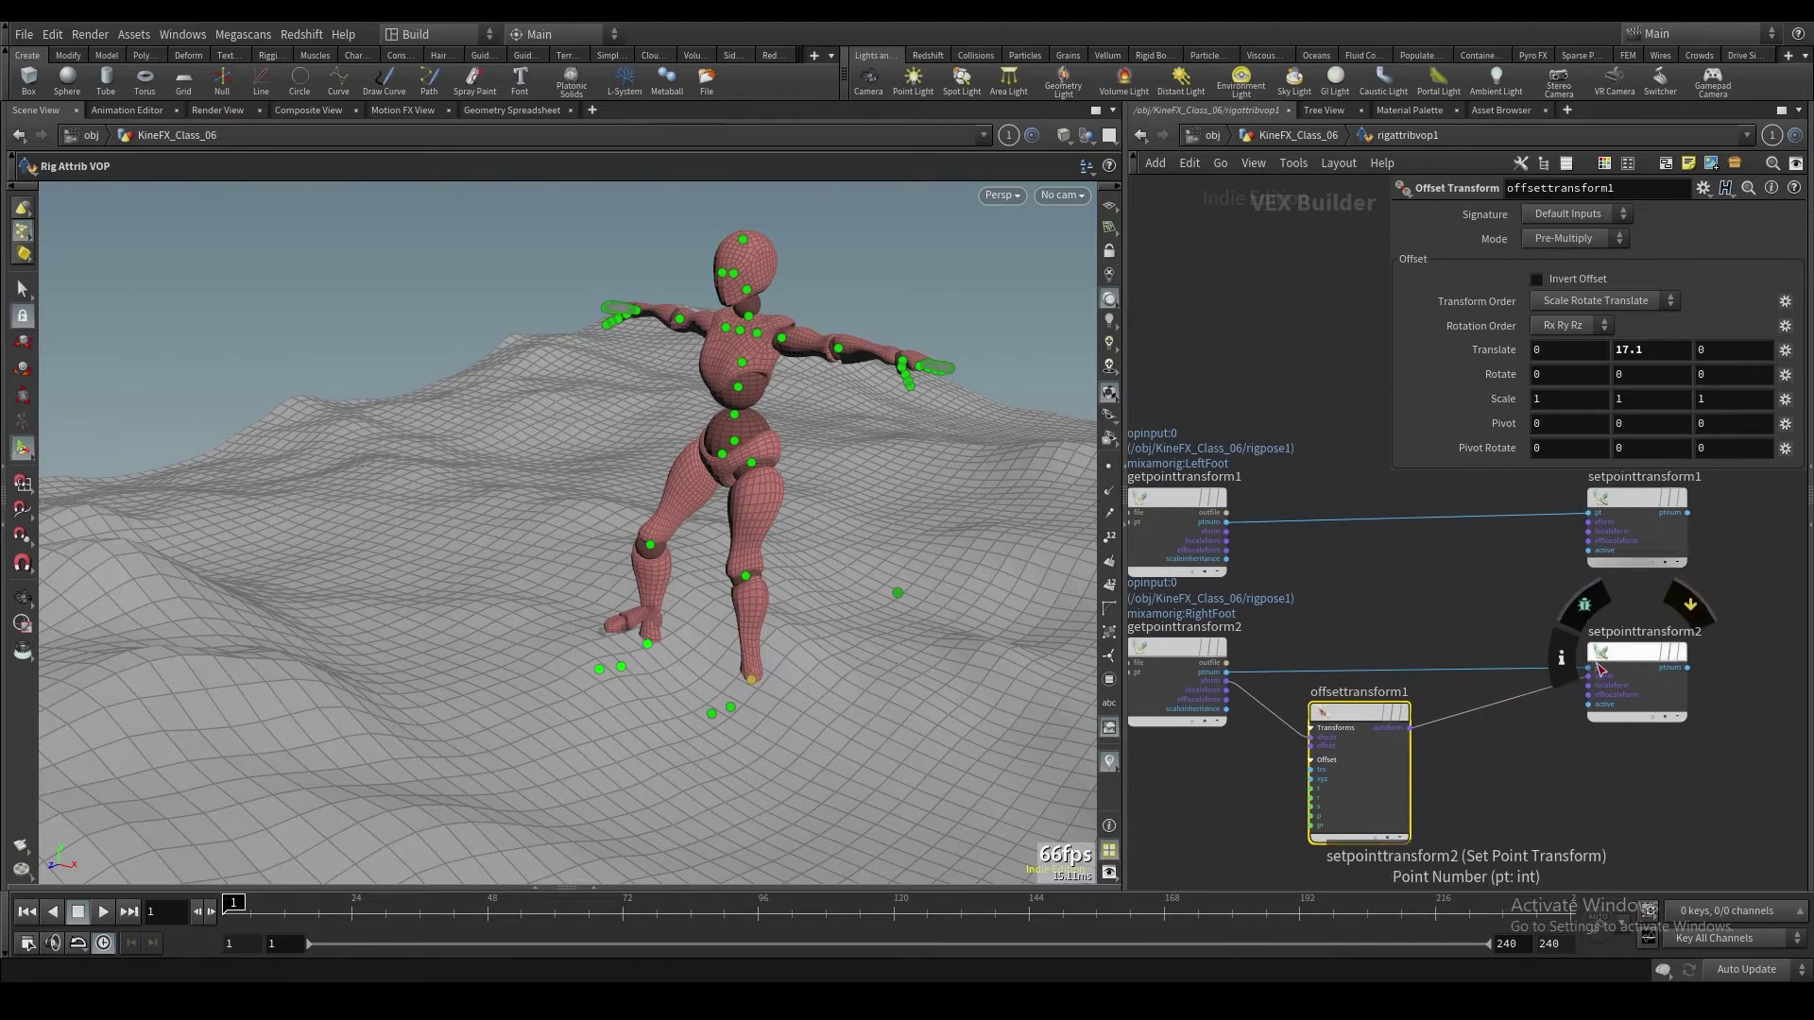
click(1590, 669)
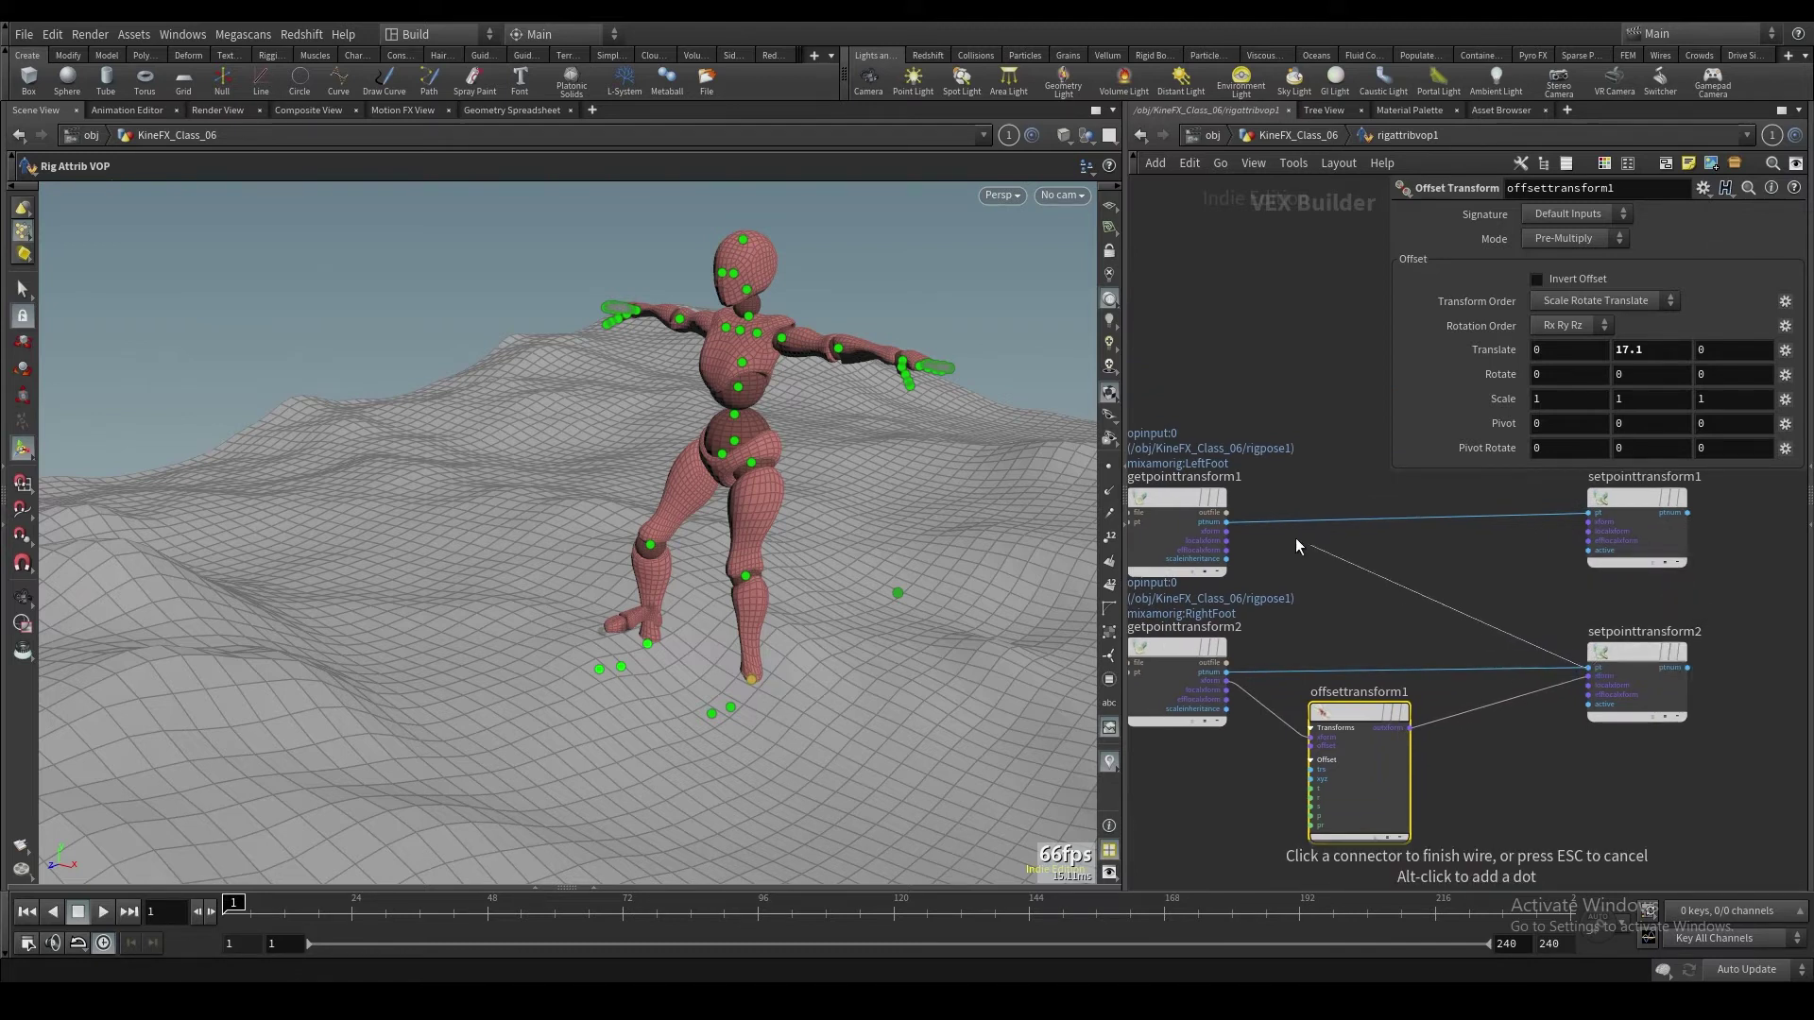
click(1237, 520)
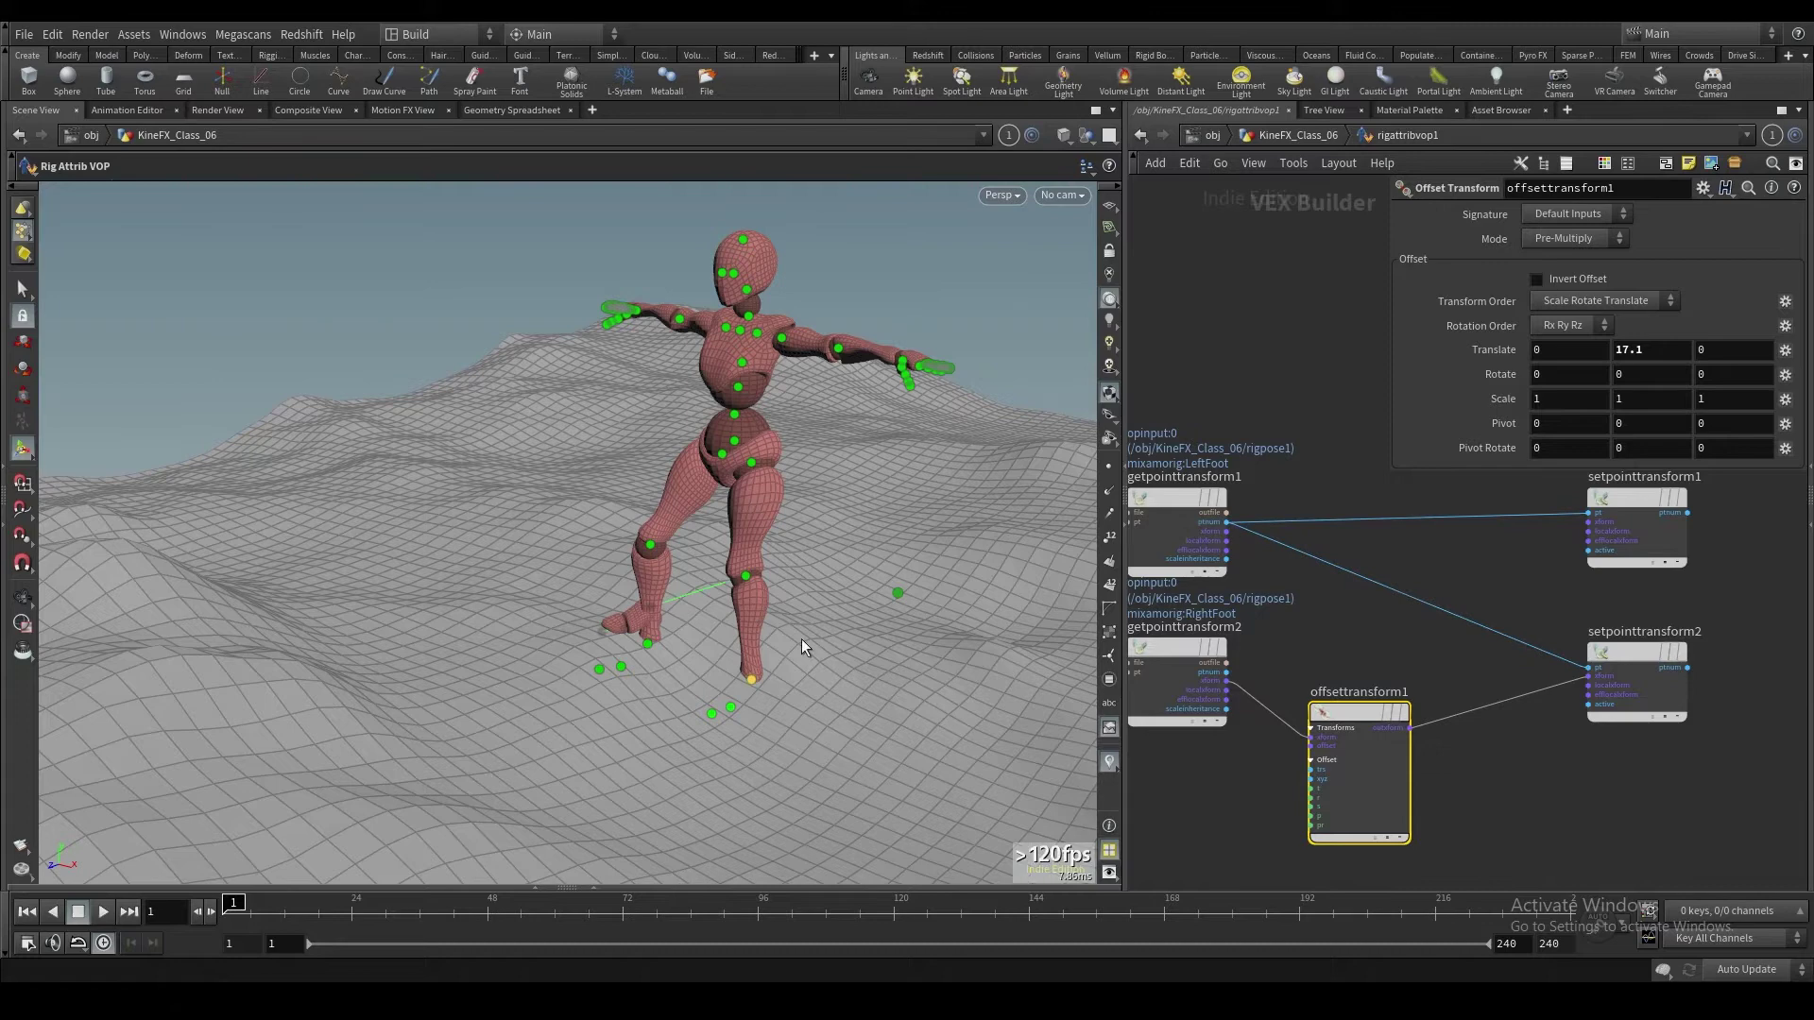
Step: Examine the character's feet and left foot joint in the viewport from close up and below the terrain
key(Escape)
drag(760, 624, 1004, 610)
alt+drag(840, 672, 619, 579)
alt+right_drag(843, 721, 903, 603)
alt+drag(867, 725, 883, 607)
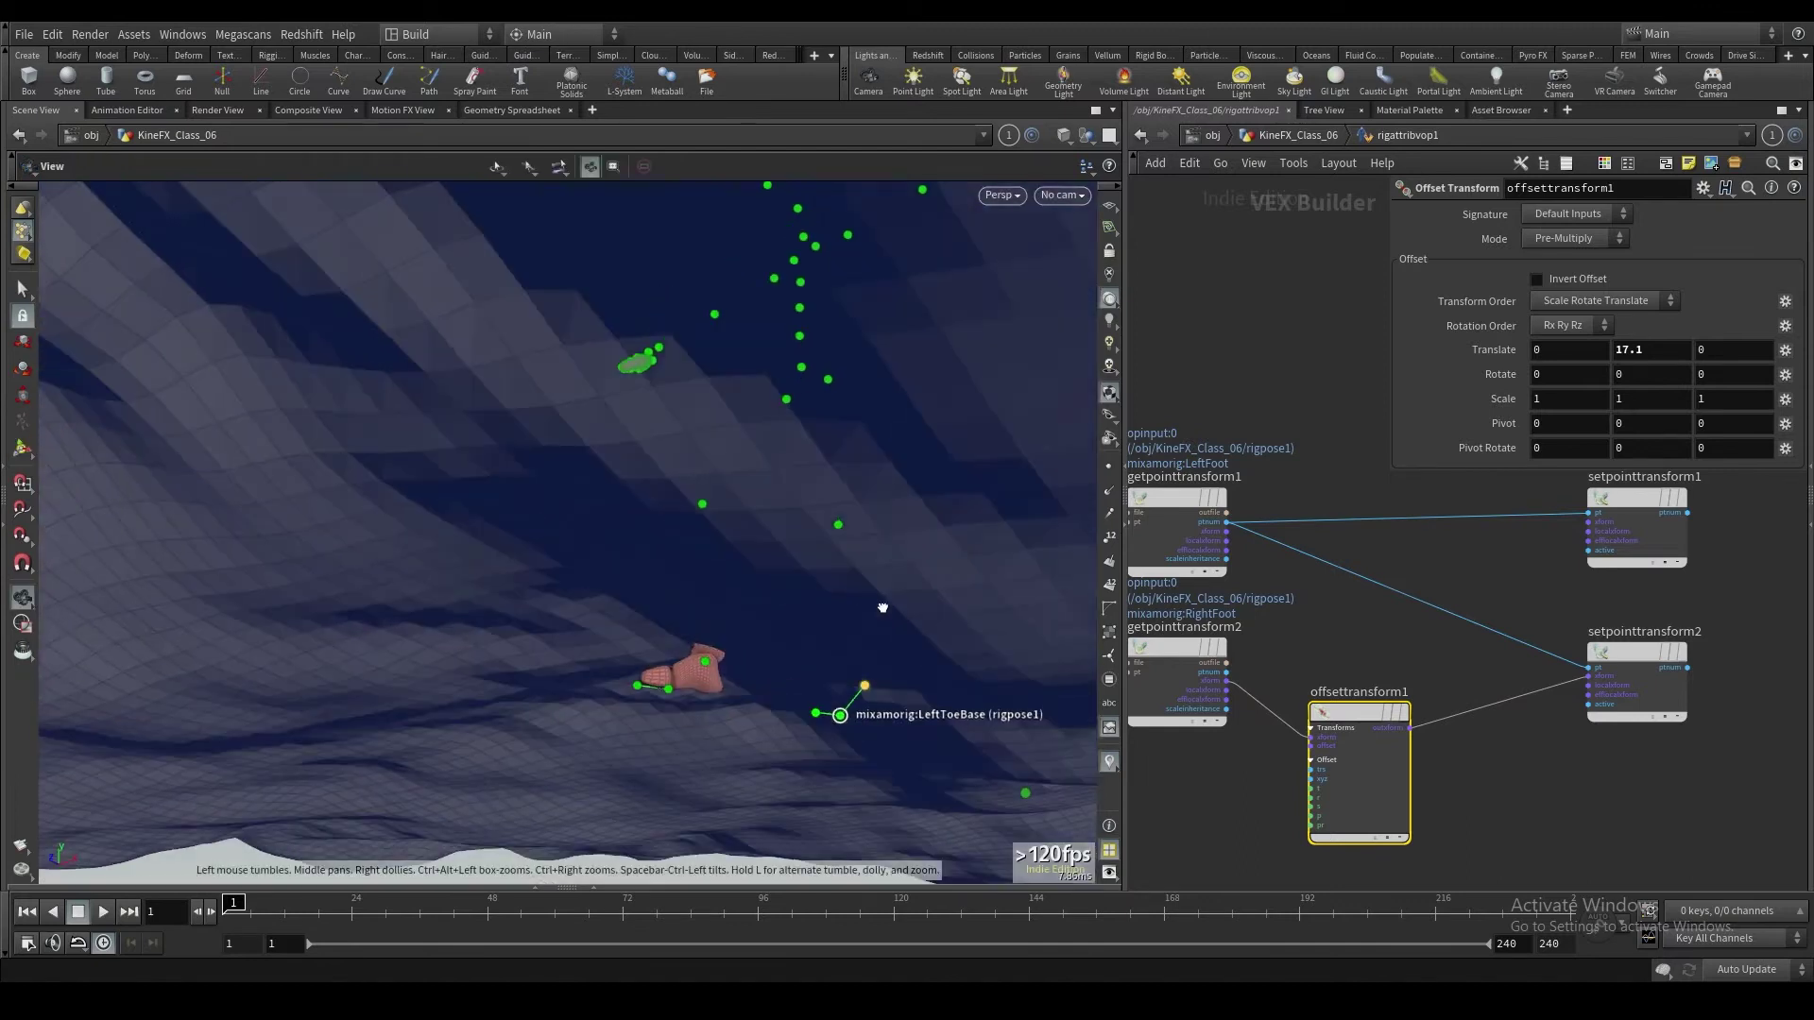
alt+middle_drag(868, 701, 917, 559)
alt+drag(916, 560, 957, 518)
key(Return)
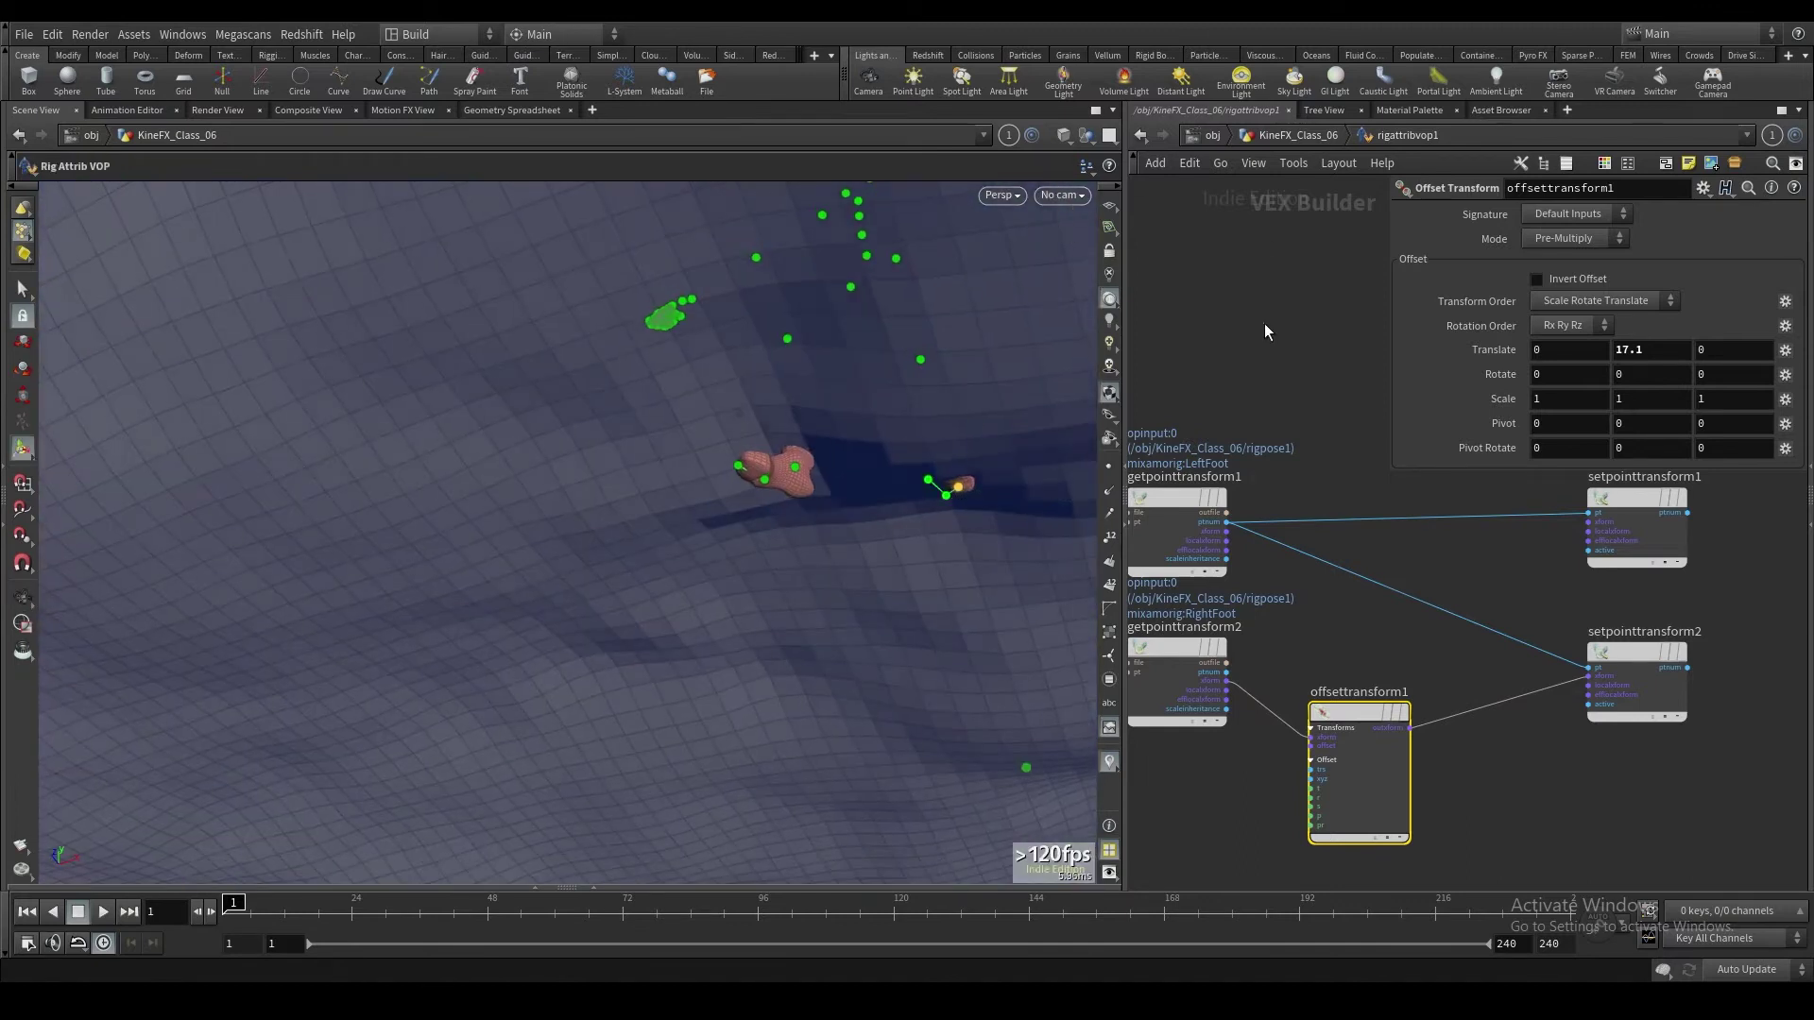
Step: Return to the geometry network and display only the bonedeform1 output, with the character's feet in view
key(u)
click(1285, 811)
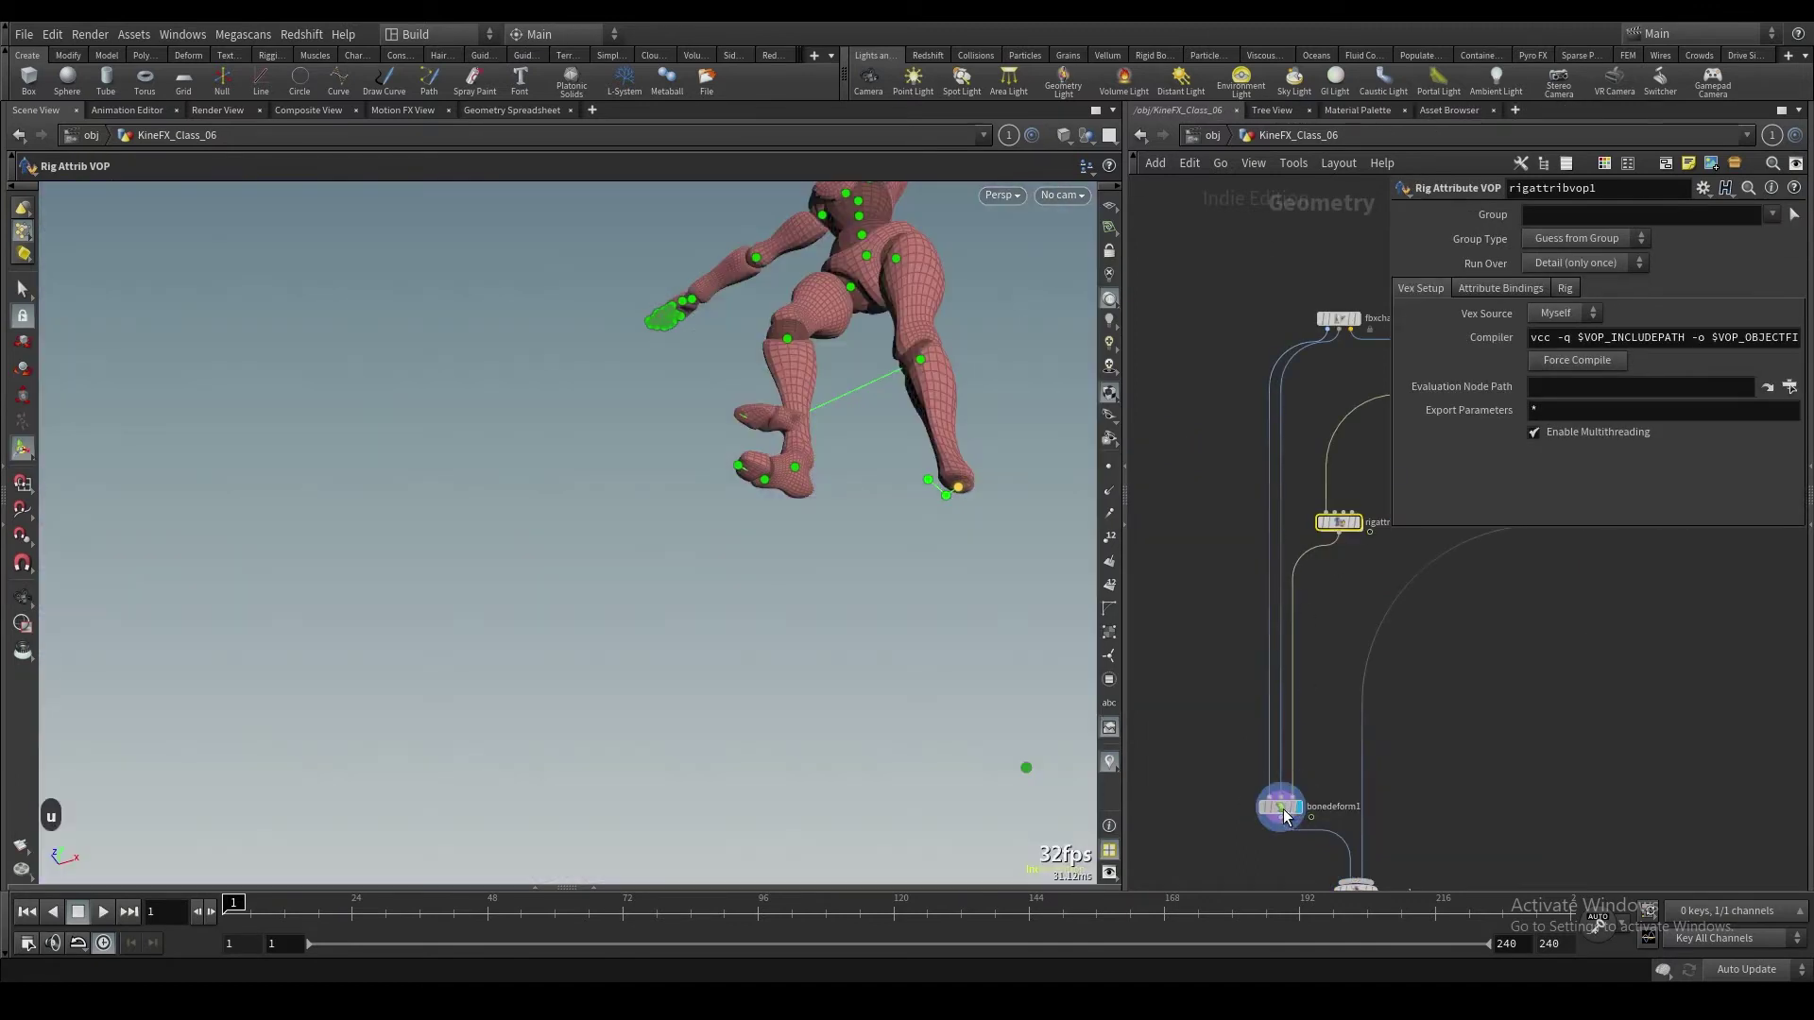
click(1283, 809)
drag(888, 432, 935, 448)
Step: Reenter rigattribvop1 and reconnect setpointtransform2's pt input to the ptnum output of getpointtransform2
click(1337, 525)
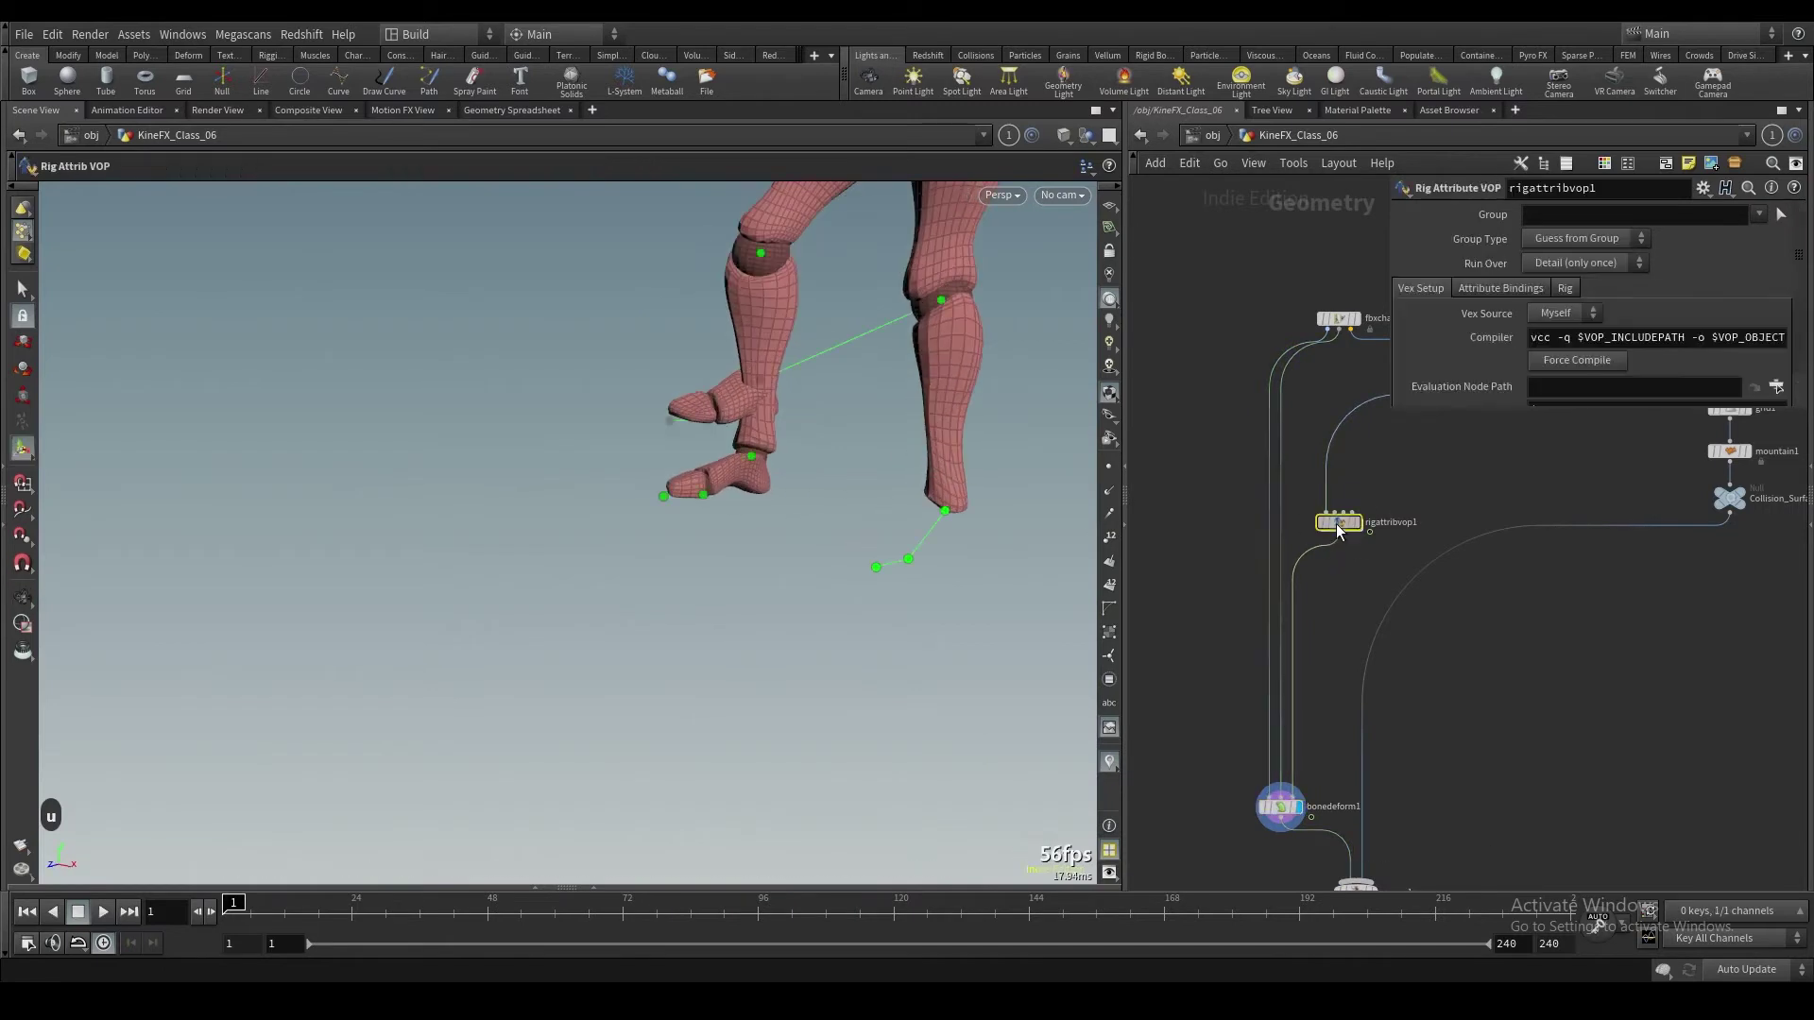
double_click(1336, 524)
click(1588, 667)
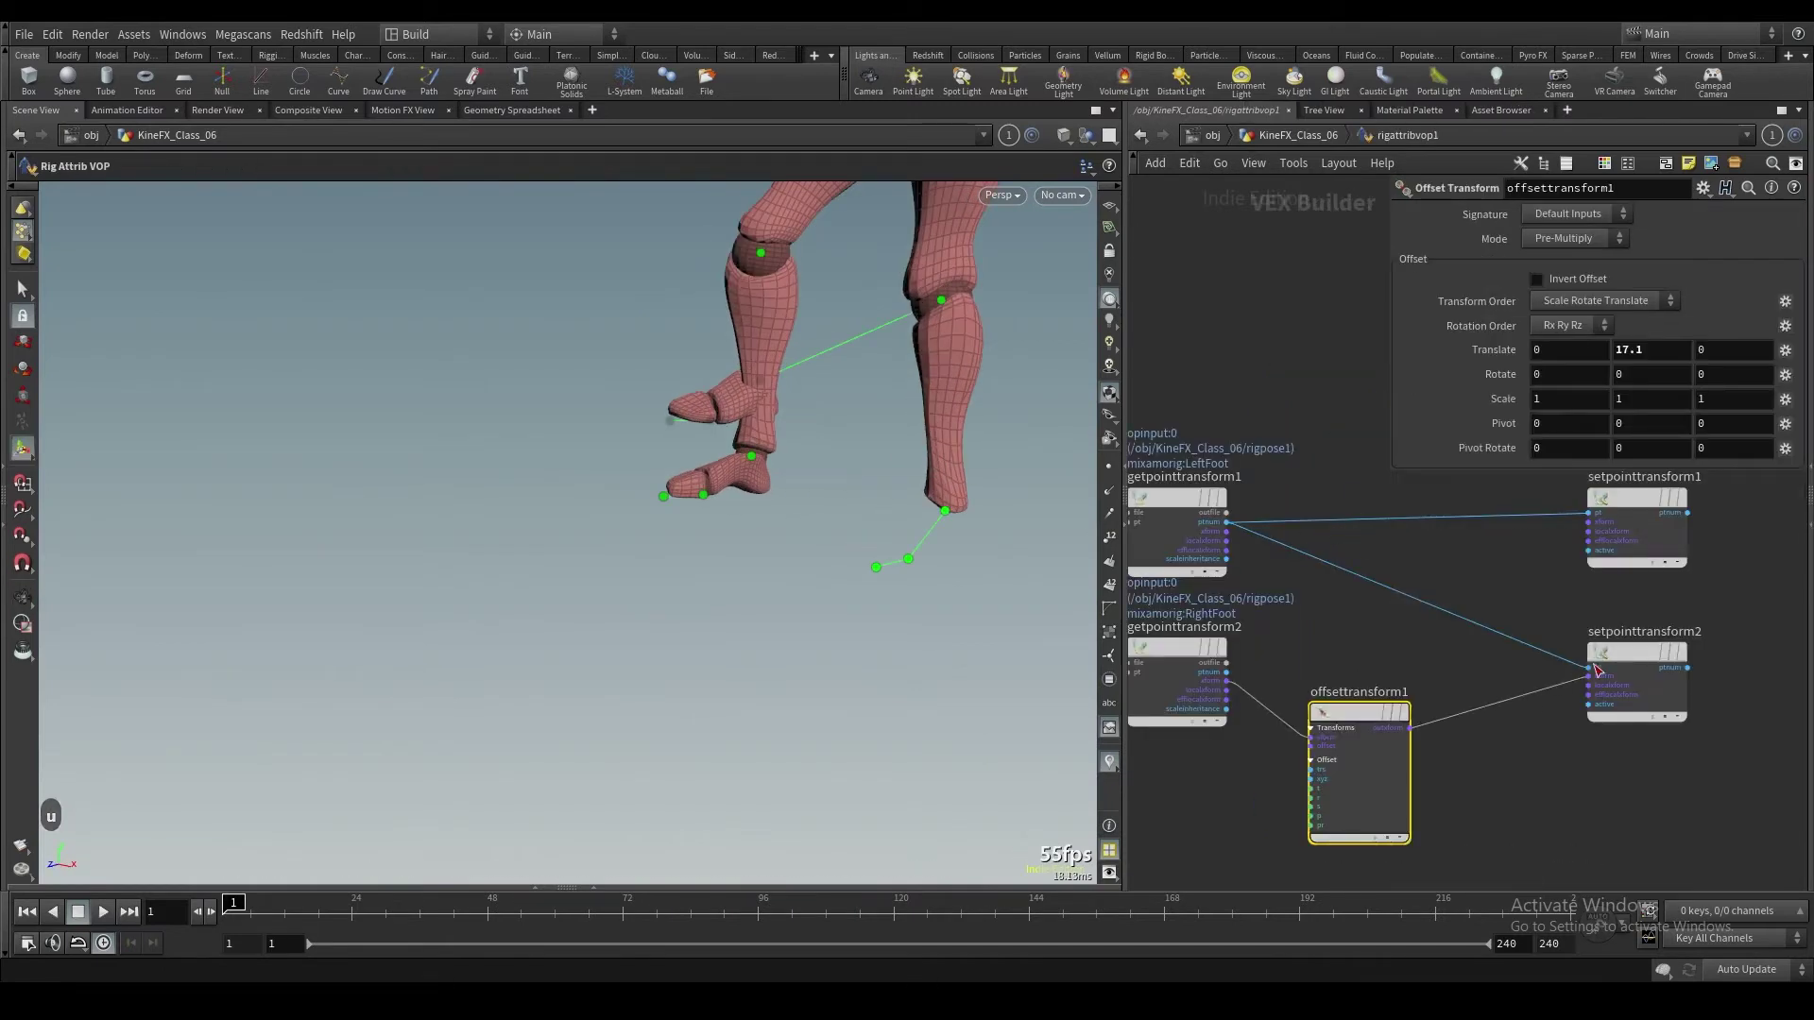
click(1226, 672)
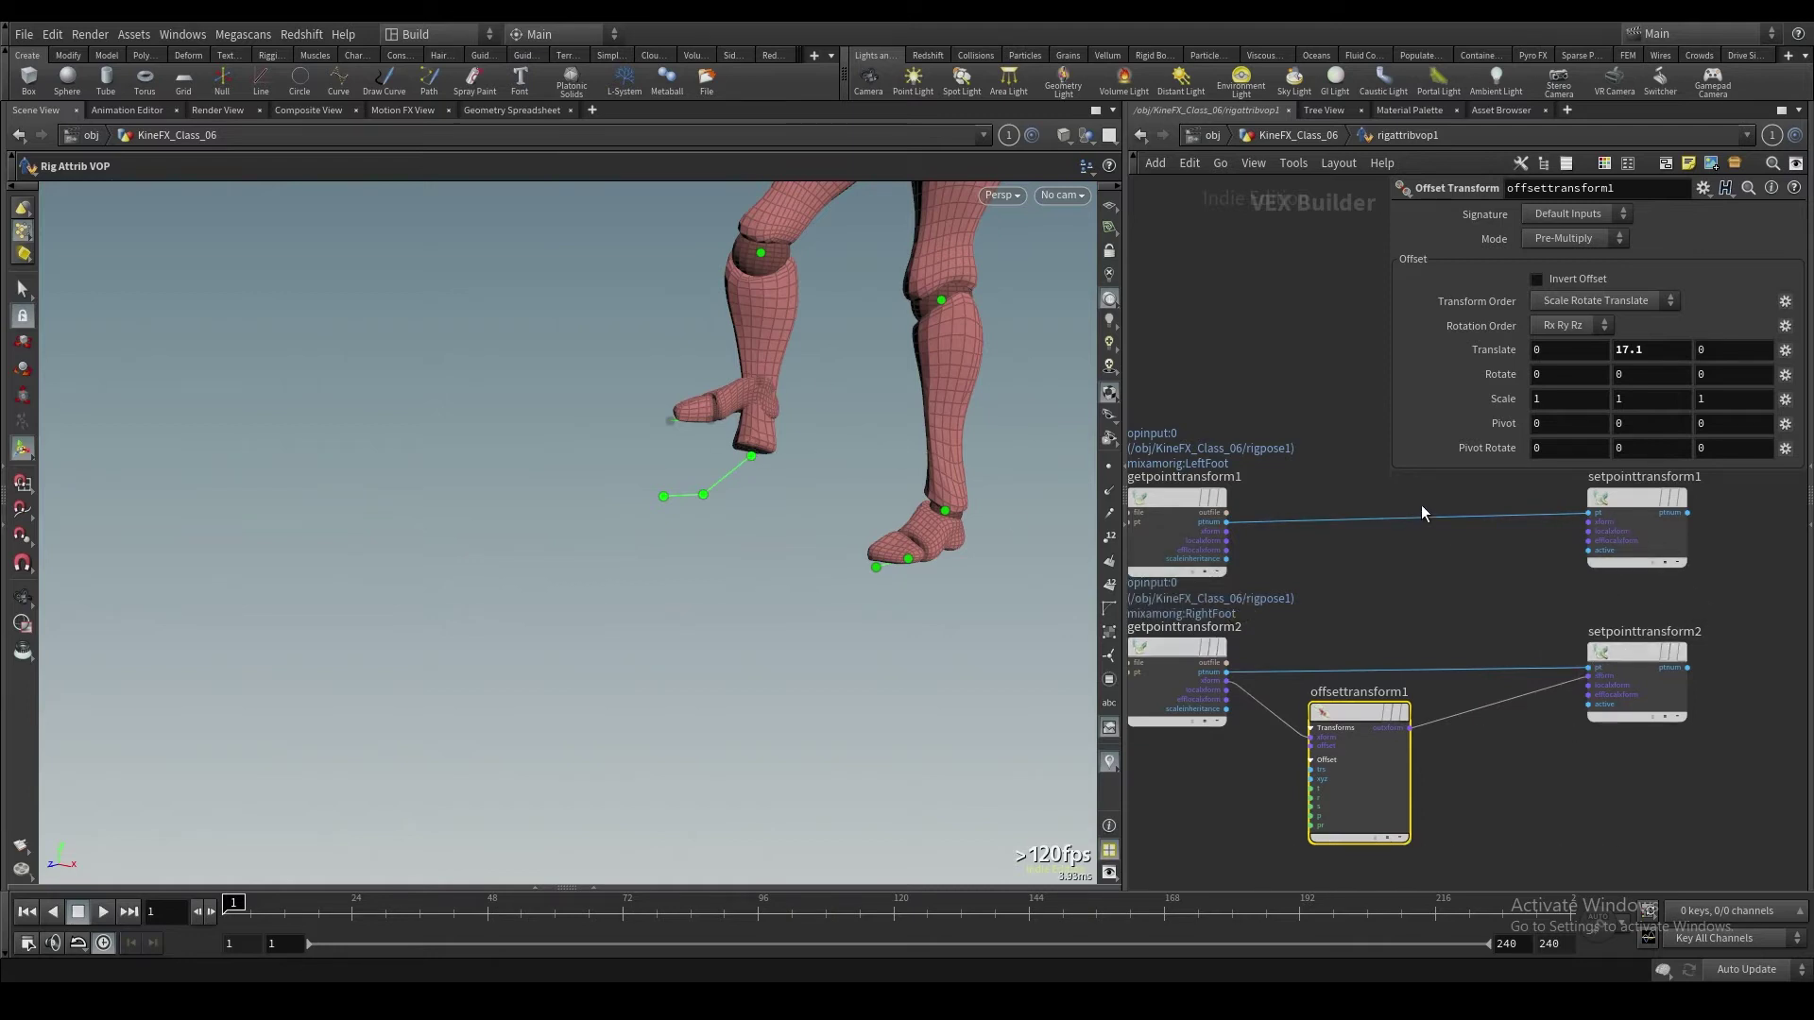
Step: Try feeding getpointtransform1's ptnum output into setpointtransform2's pt input, and restore the connection from getpointtransform2
click(1169, 502)
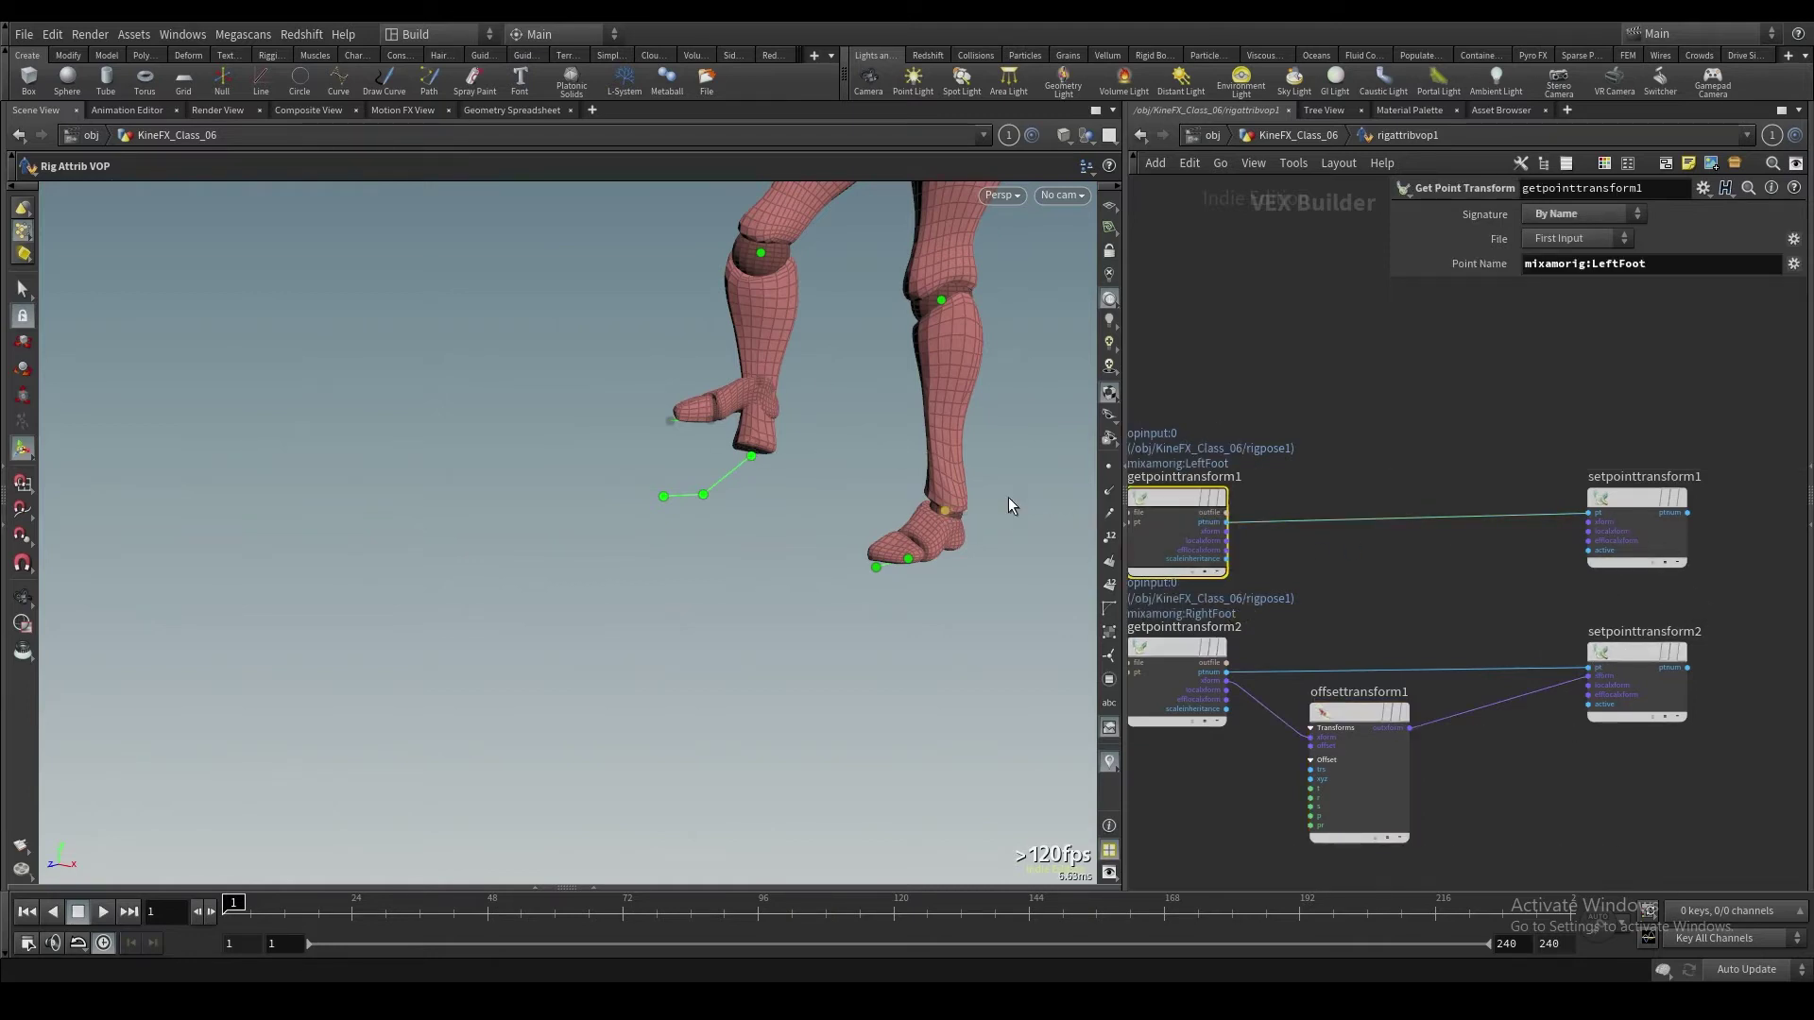
click(1225, 521)
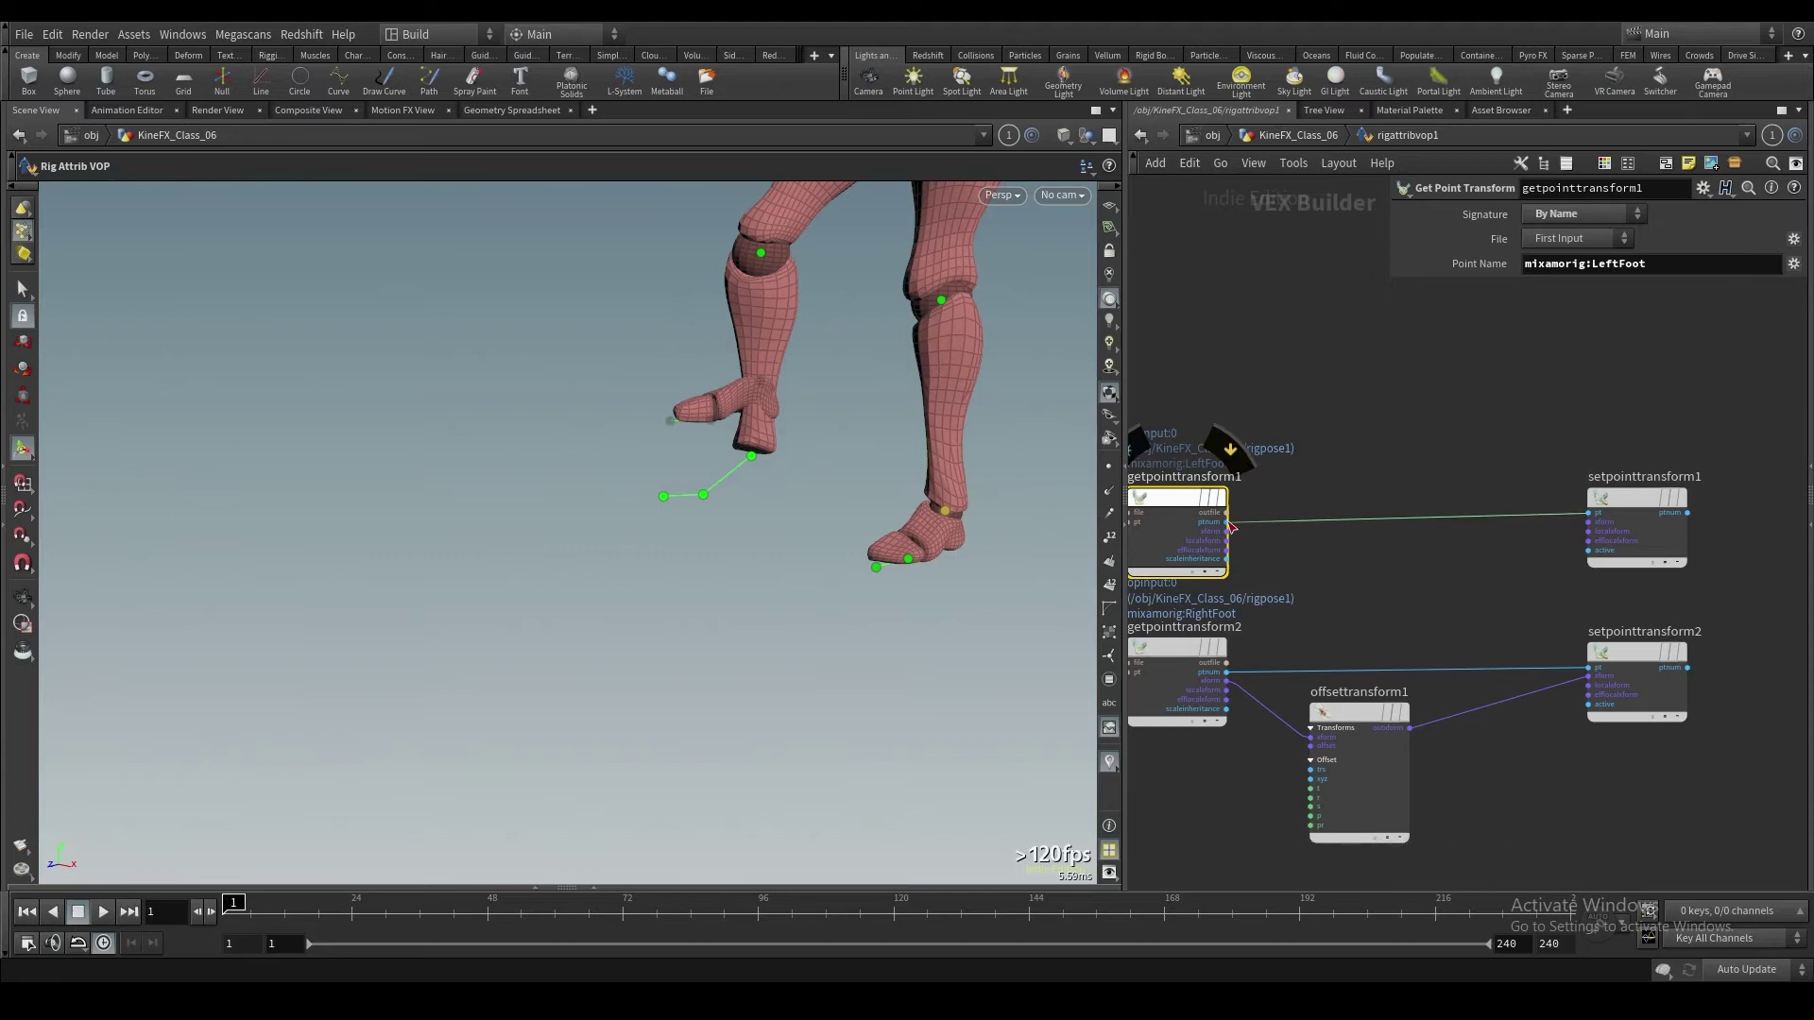
click(1593, 669)
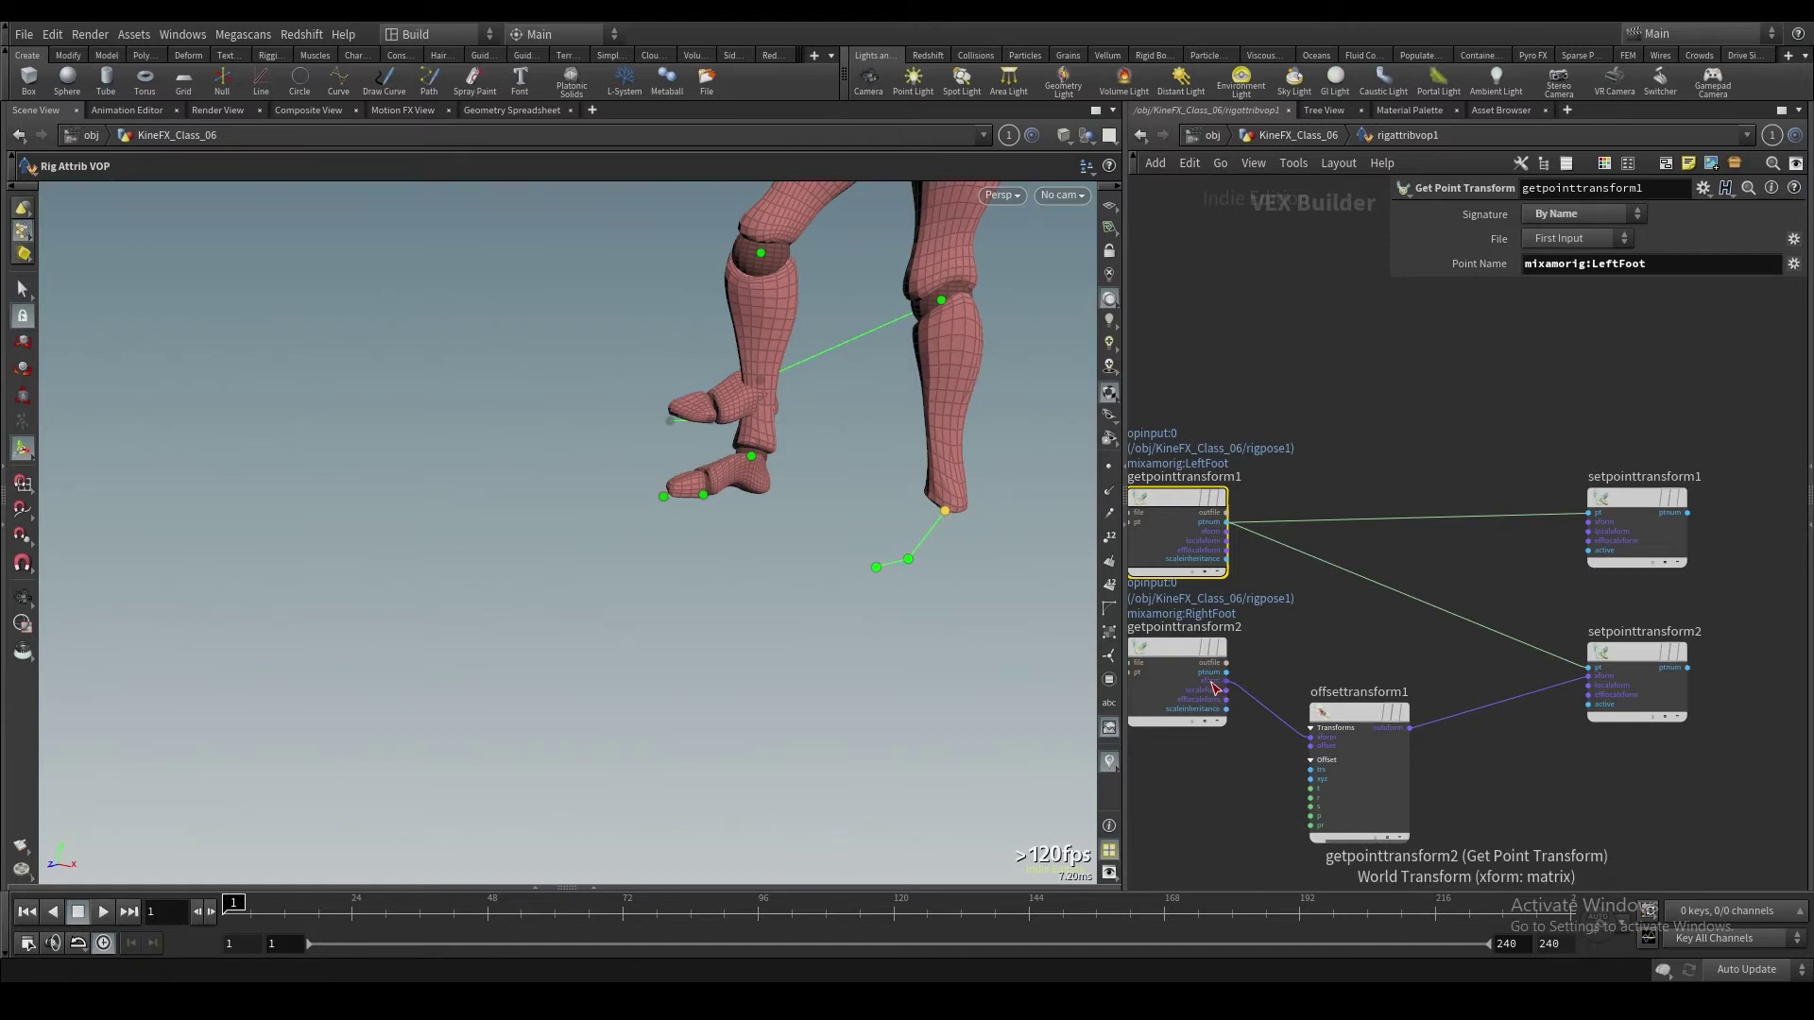
mouse_move(1192, 652)
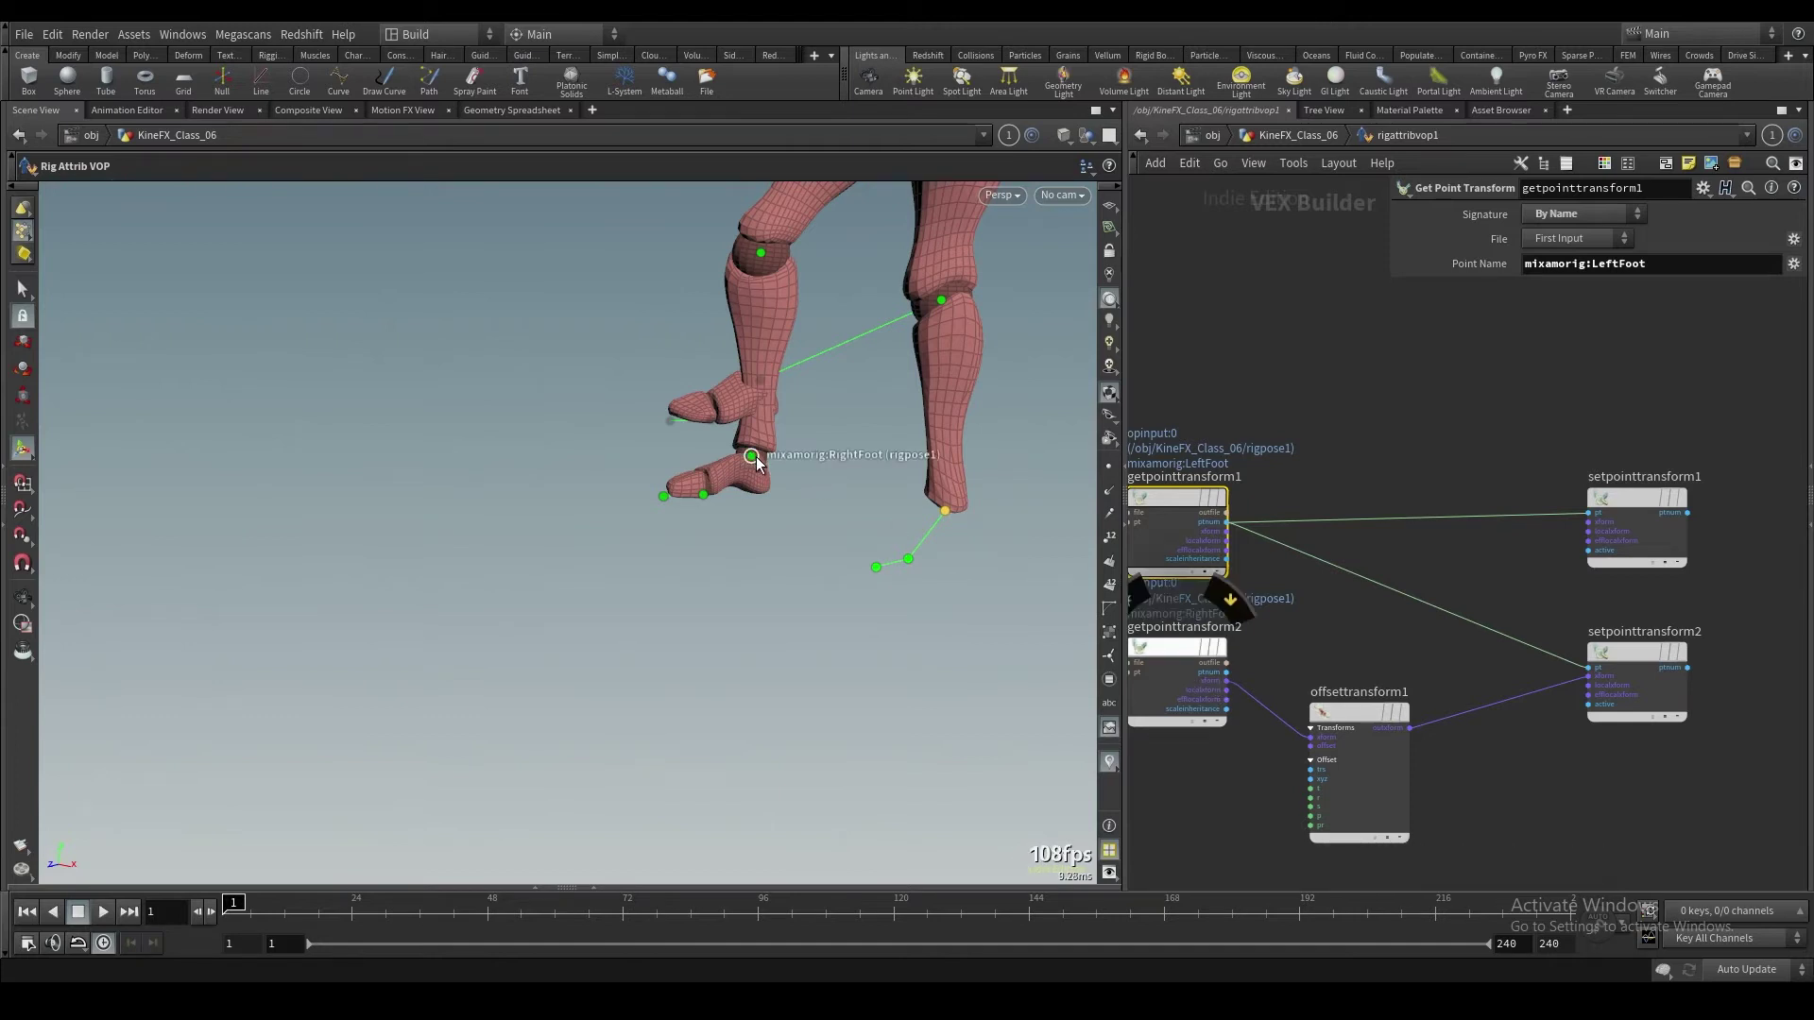
mouse_move(1336, 711)
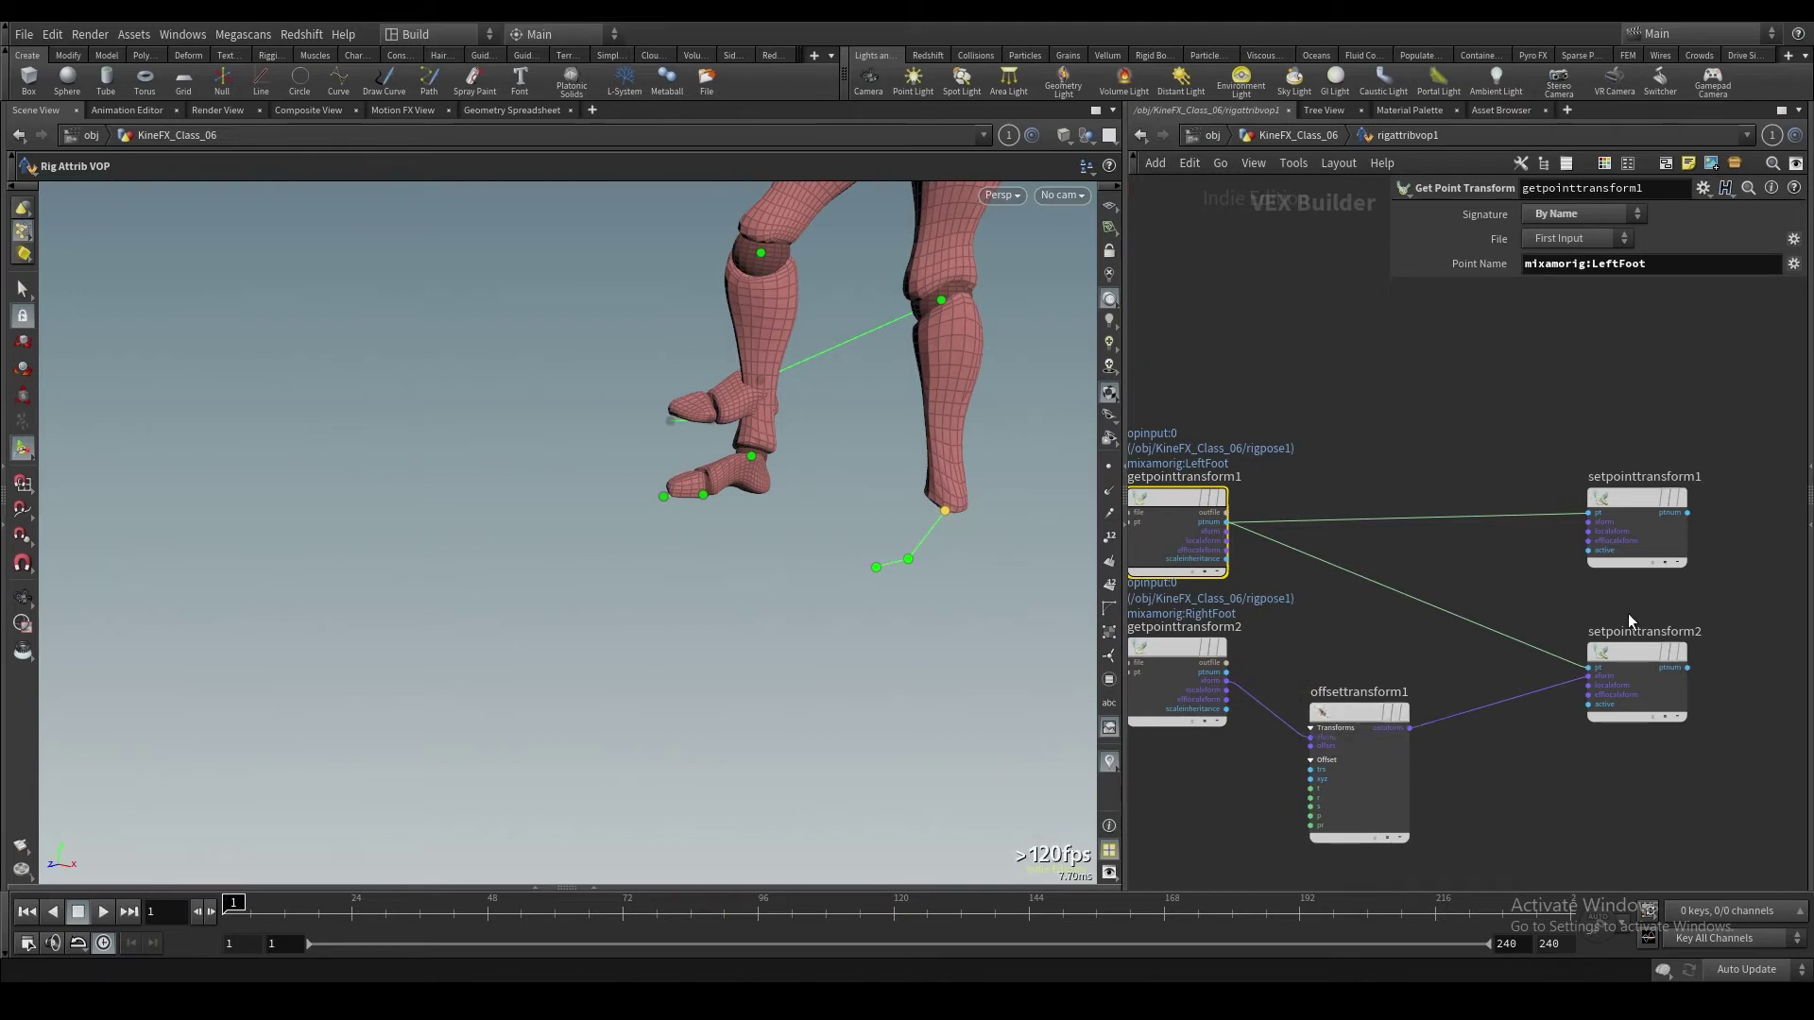
click(1588, 668)
click(1225, 672)
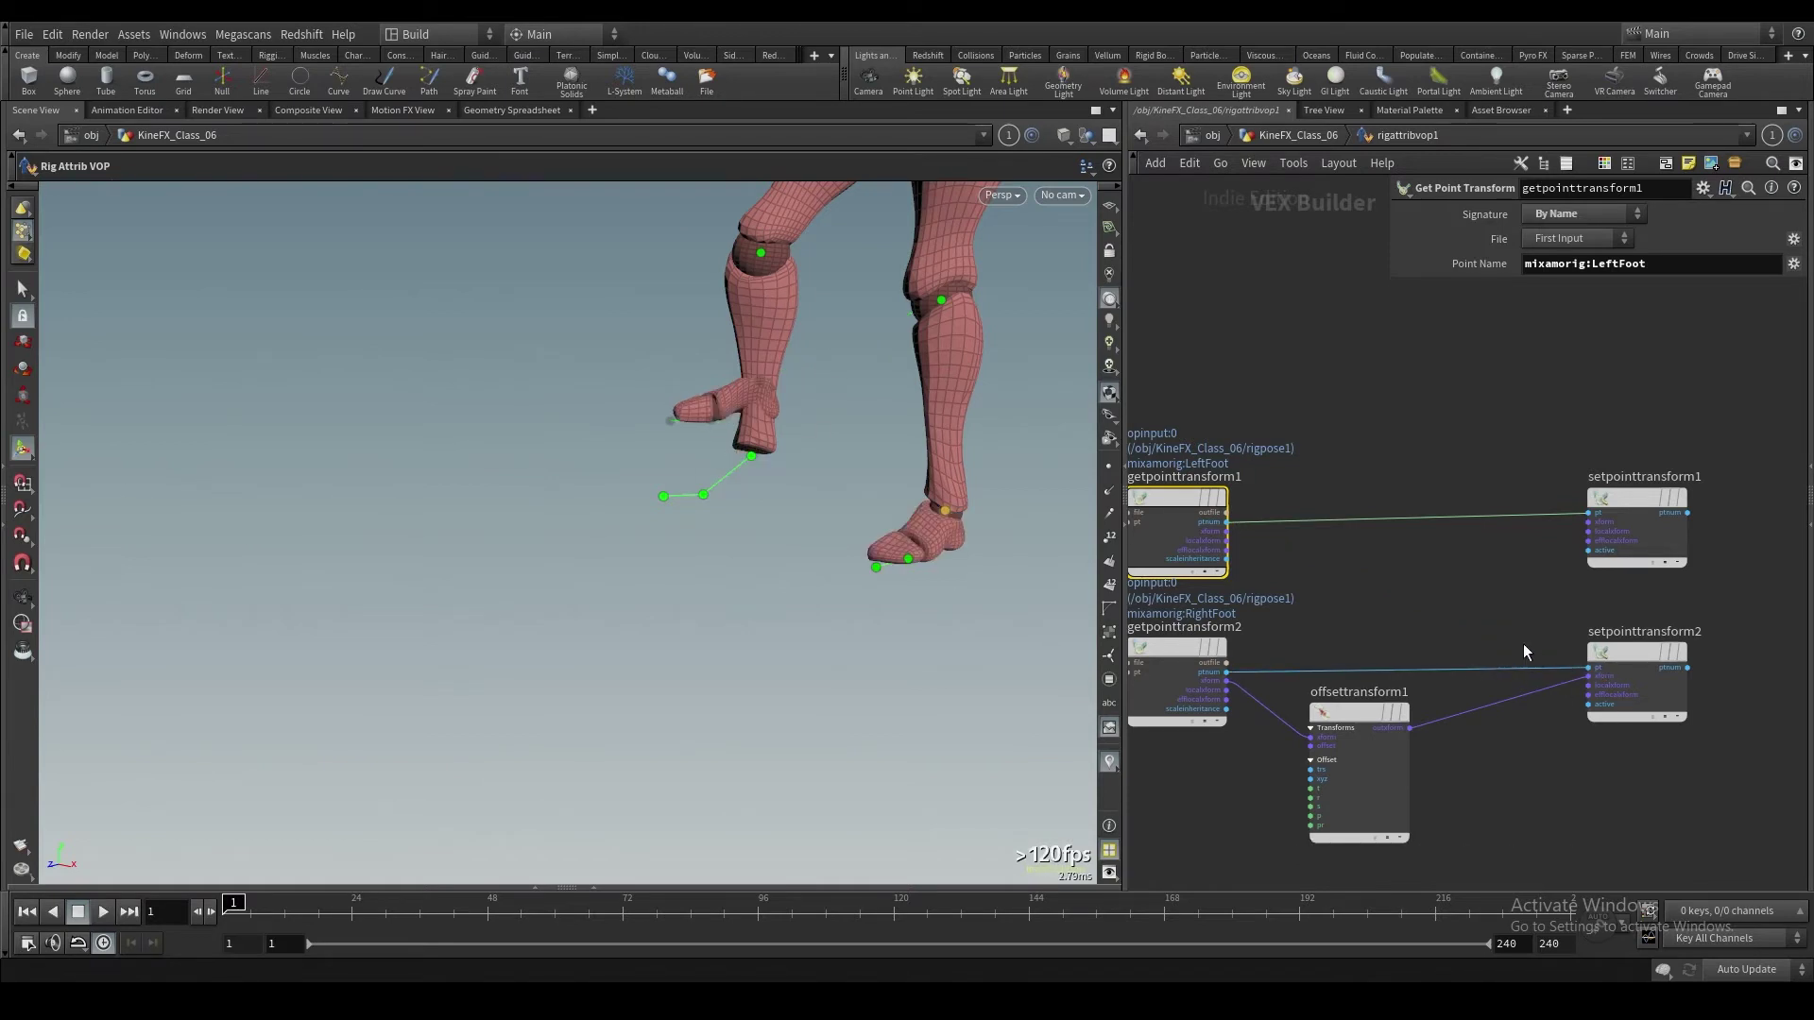
Step: Delete the offsettransform1 node between getpointtransform2 and setpointtransform2
key(y)
click(1352, 718)
key(Delete)
Step: Return to the geometry network to display the merge1 output with character and terrain, and save the scene
key(u)
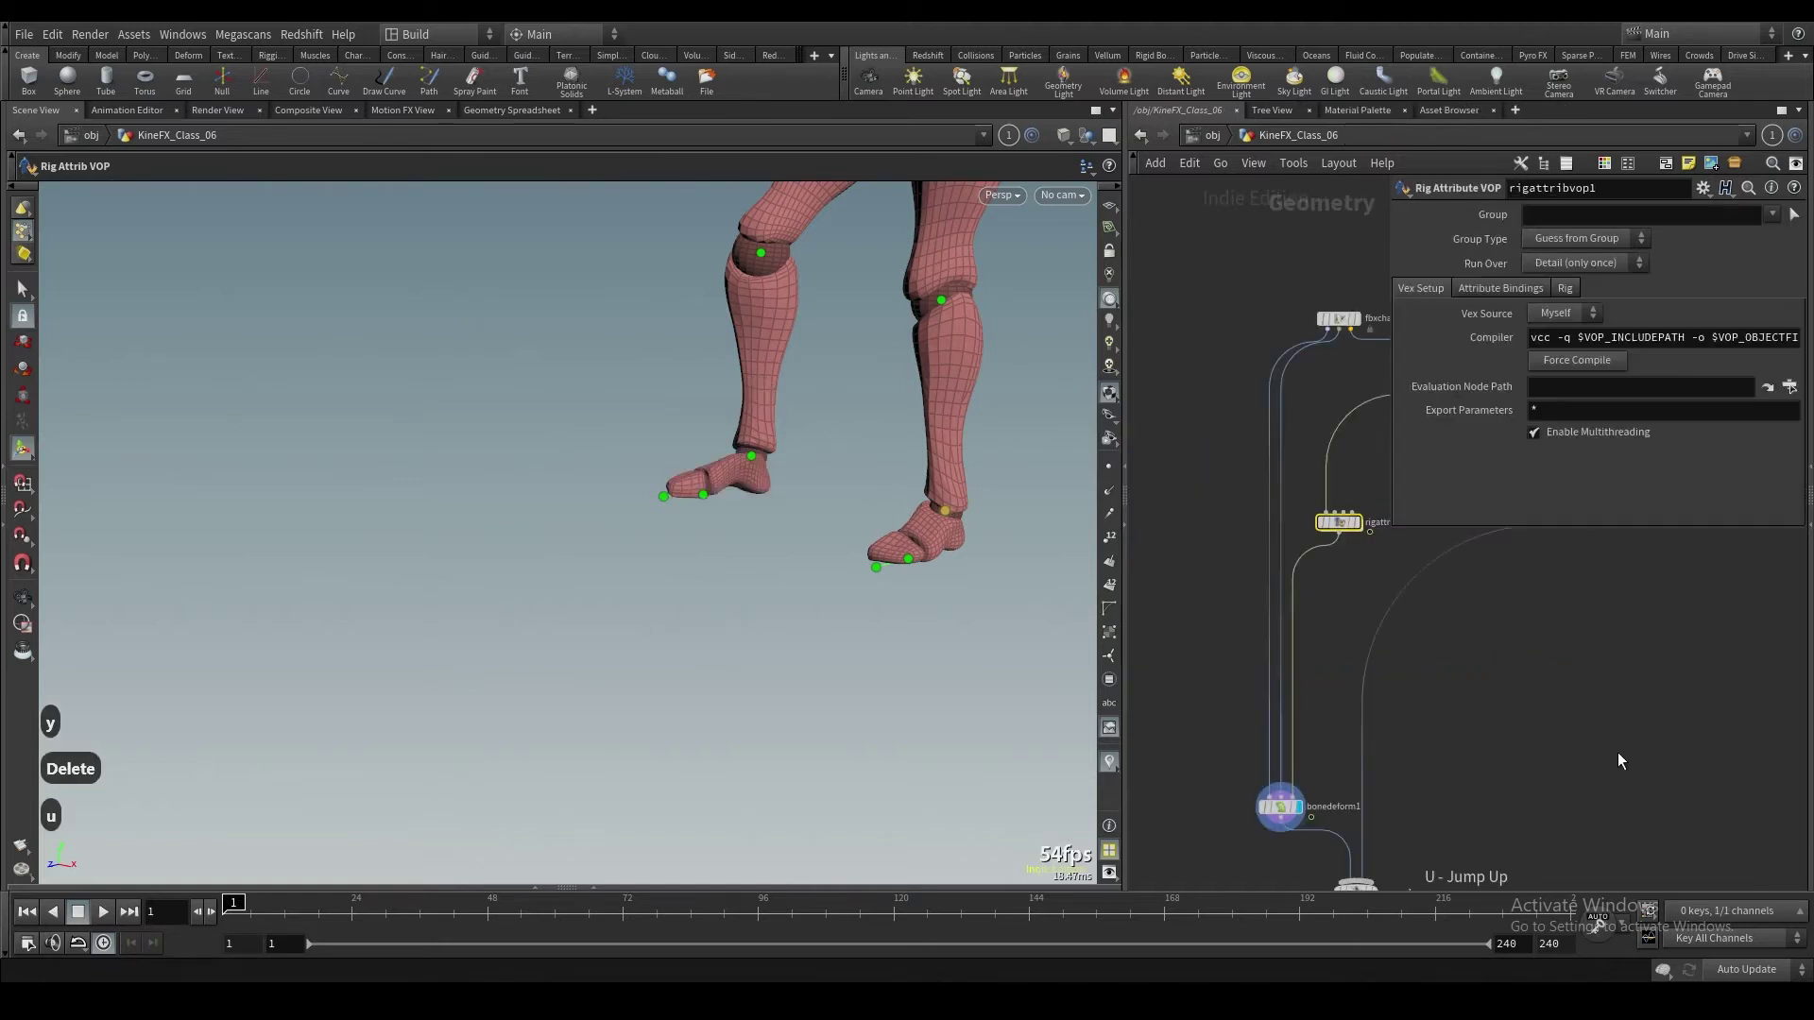
key(p)
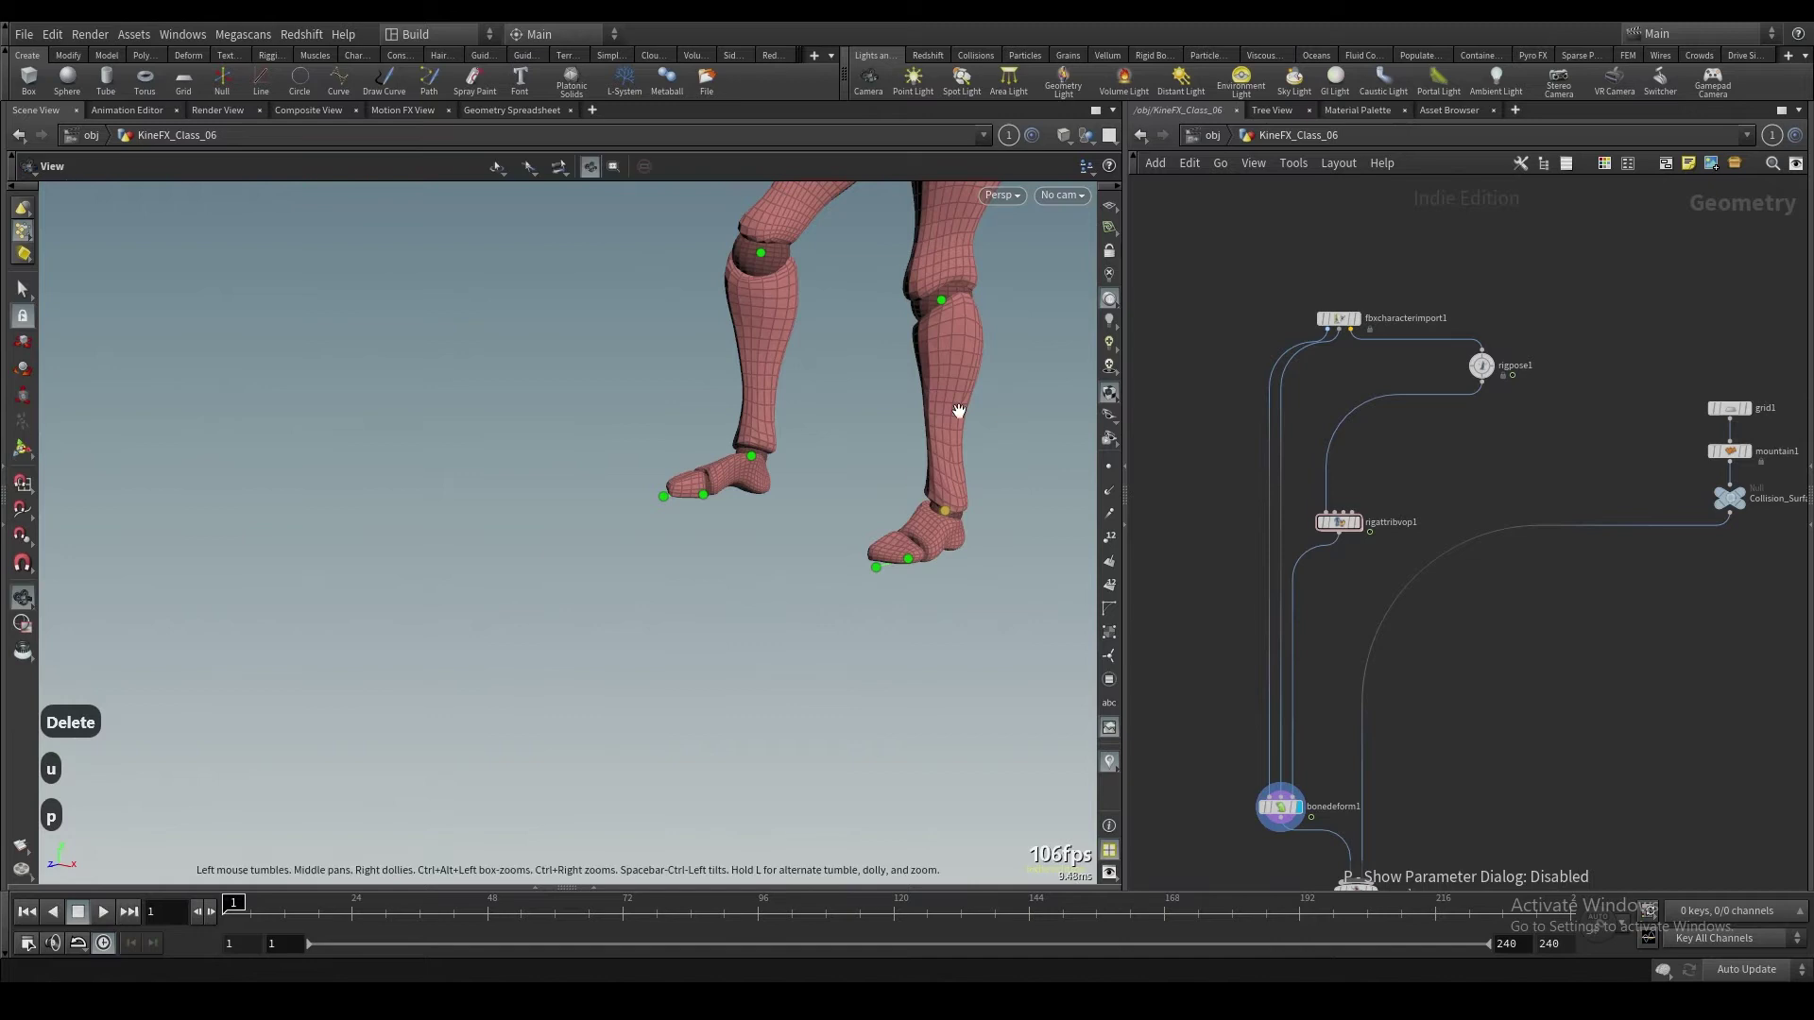
alt+right_drag(959, 411, 907, 445)
alt+middle_drag(907, 445, 805, 583)
scroll(1446, 693, down, 2)
middle_drag(1445, 693, 1444, 649)
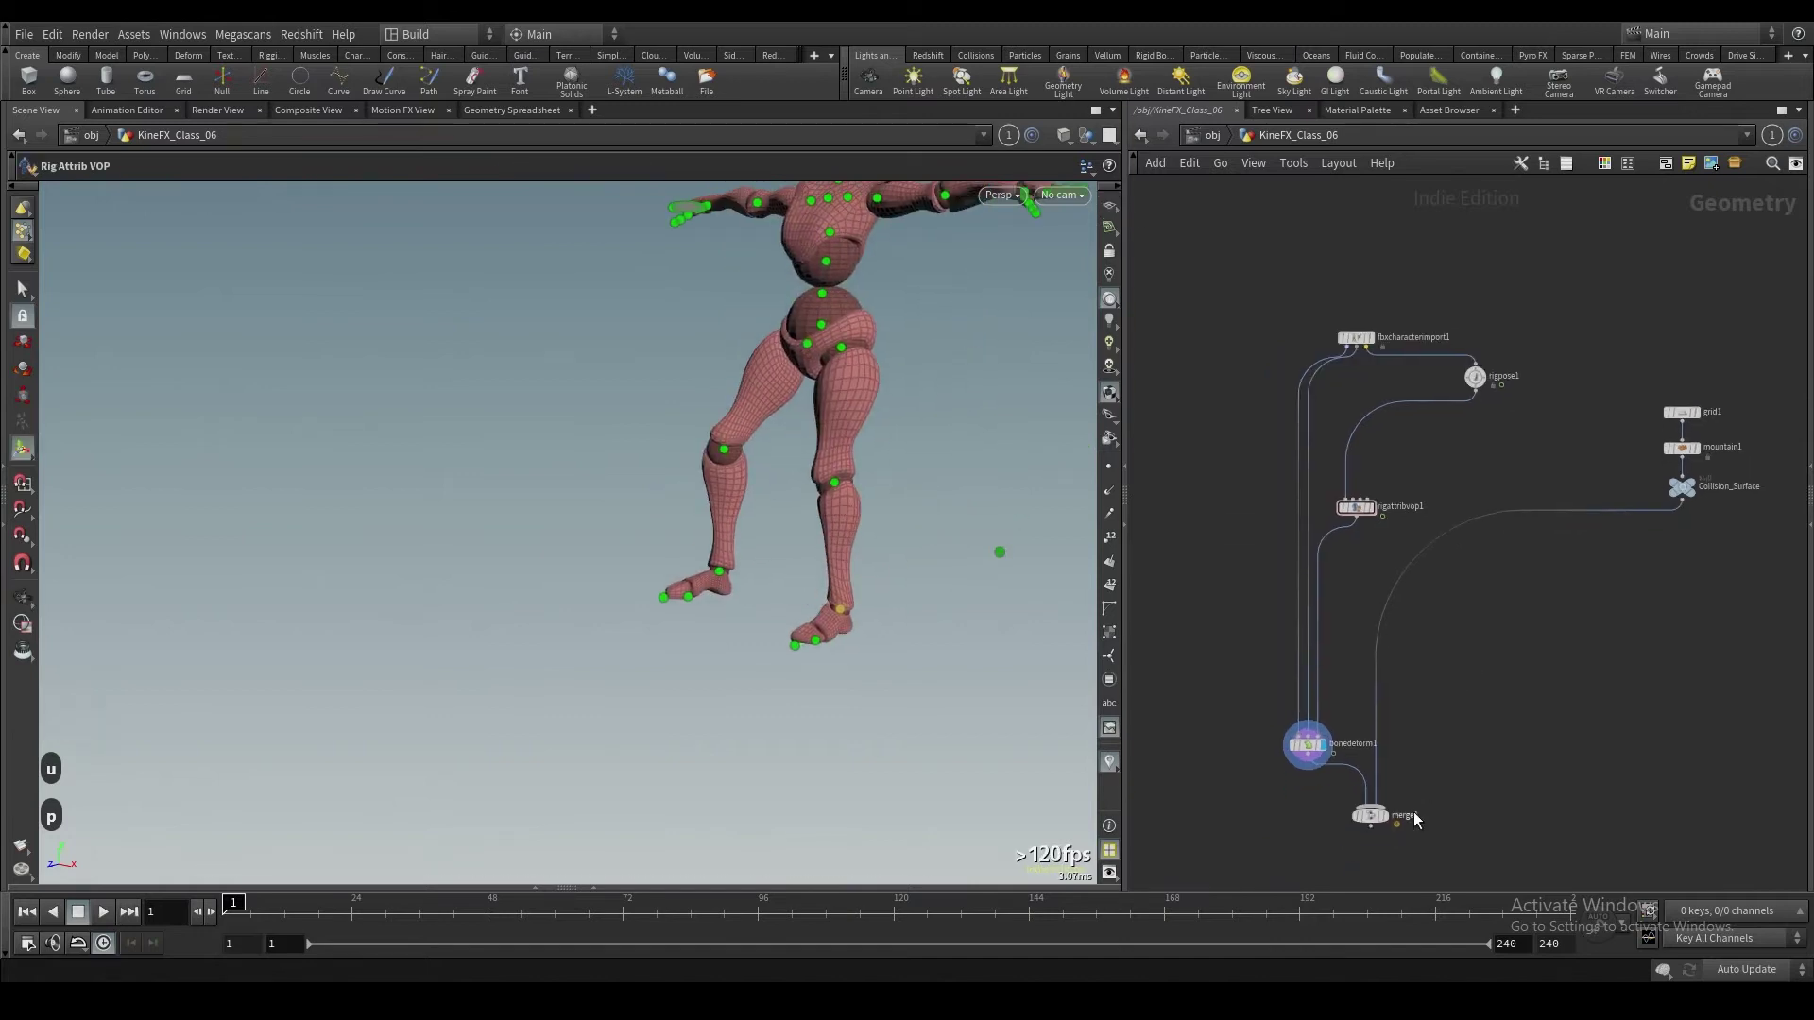
scroll(1417, 820, up, 2)
click(1378, 817)
drag(1058, 718, 858, 615)
key(ctrl+s)
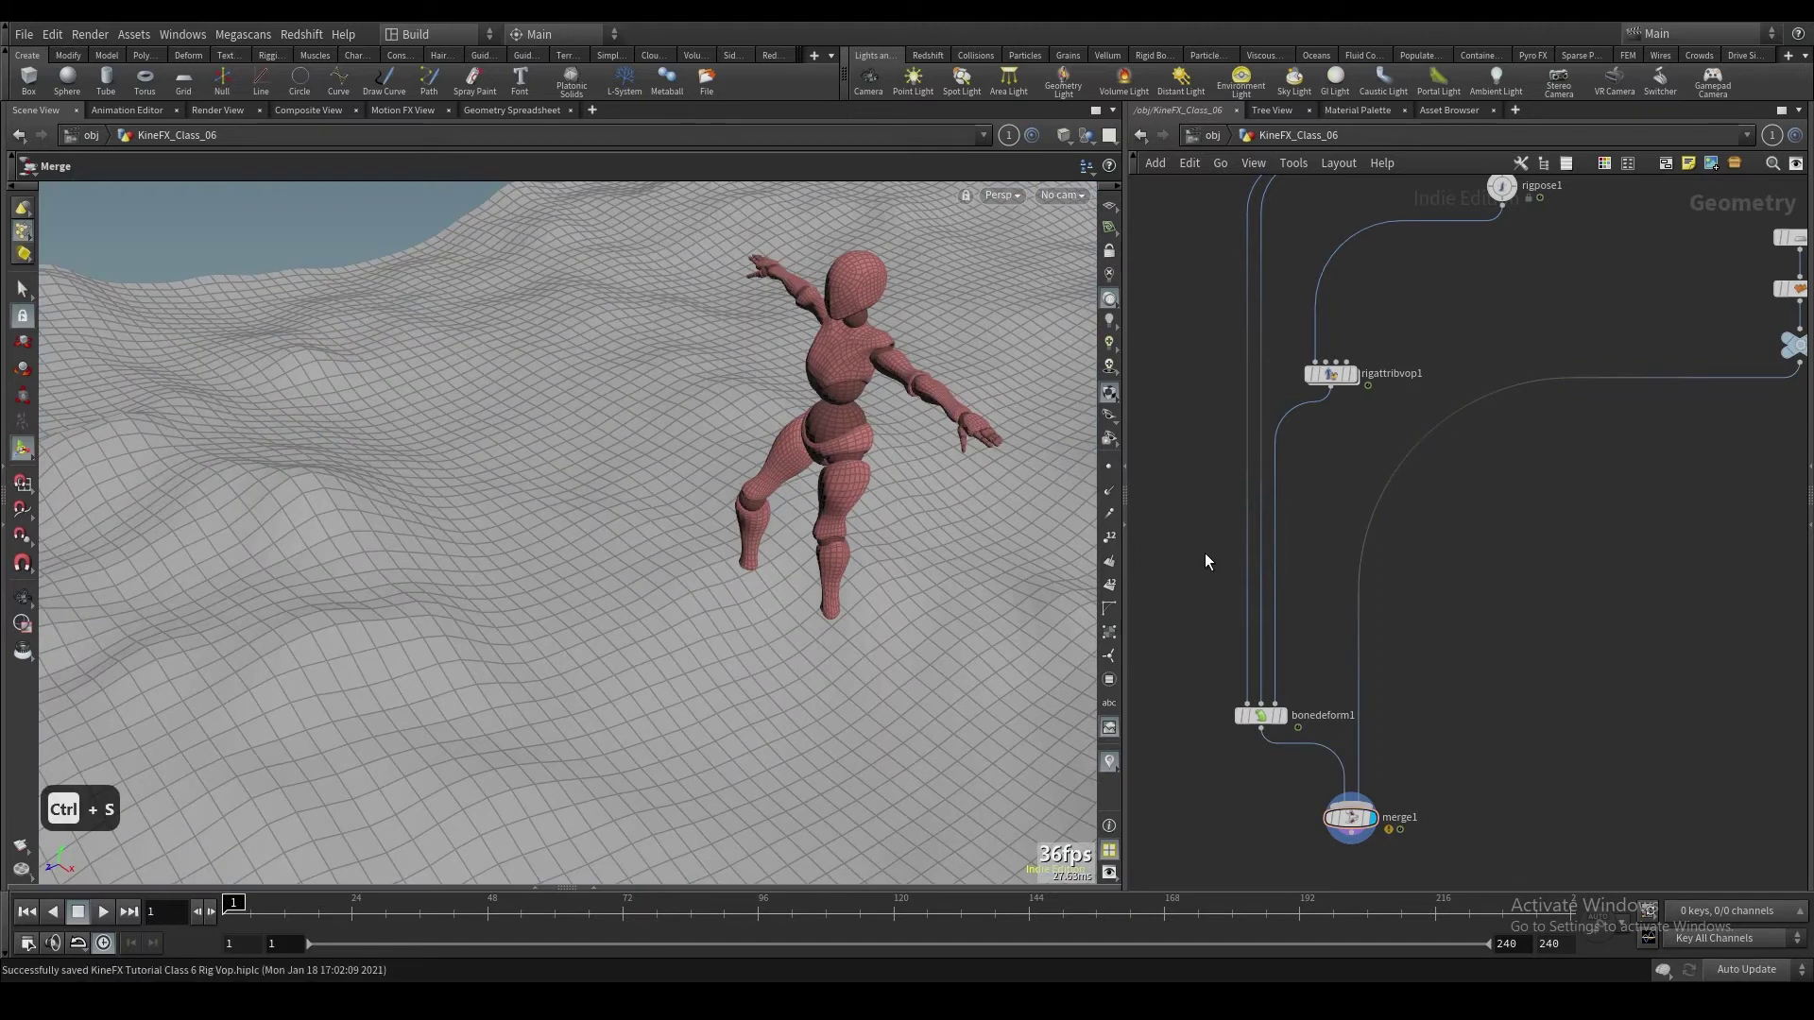
Step: Connect the output of the Collision_Surface null to the second input of rigattribvop1
click(1333, 375)
key(p)
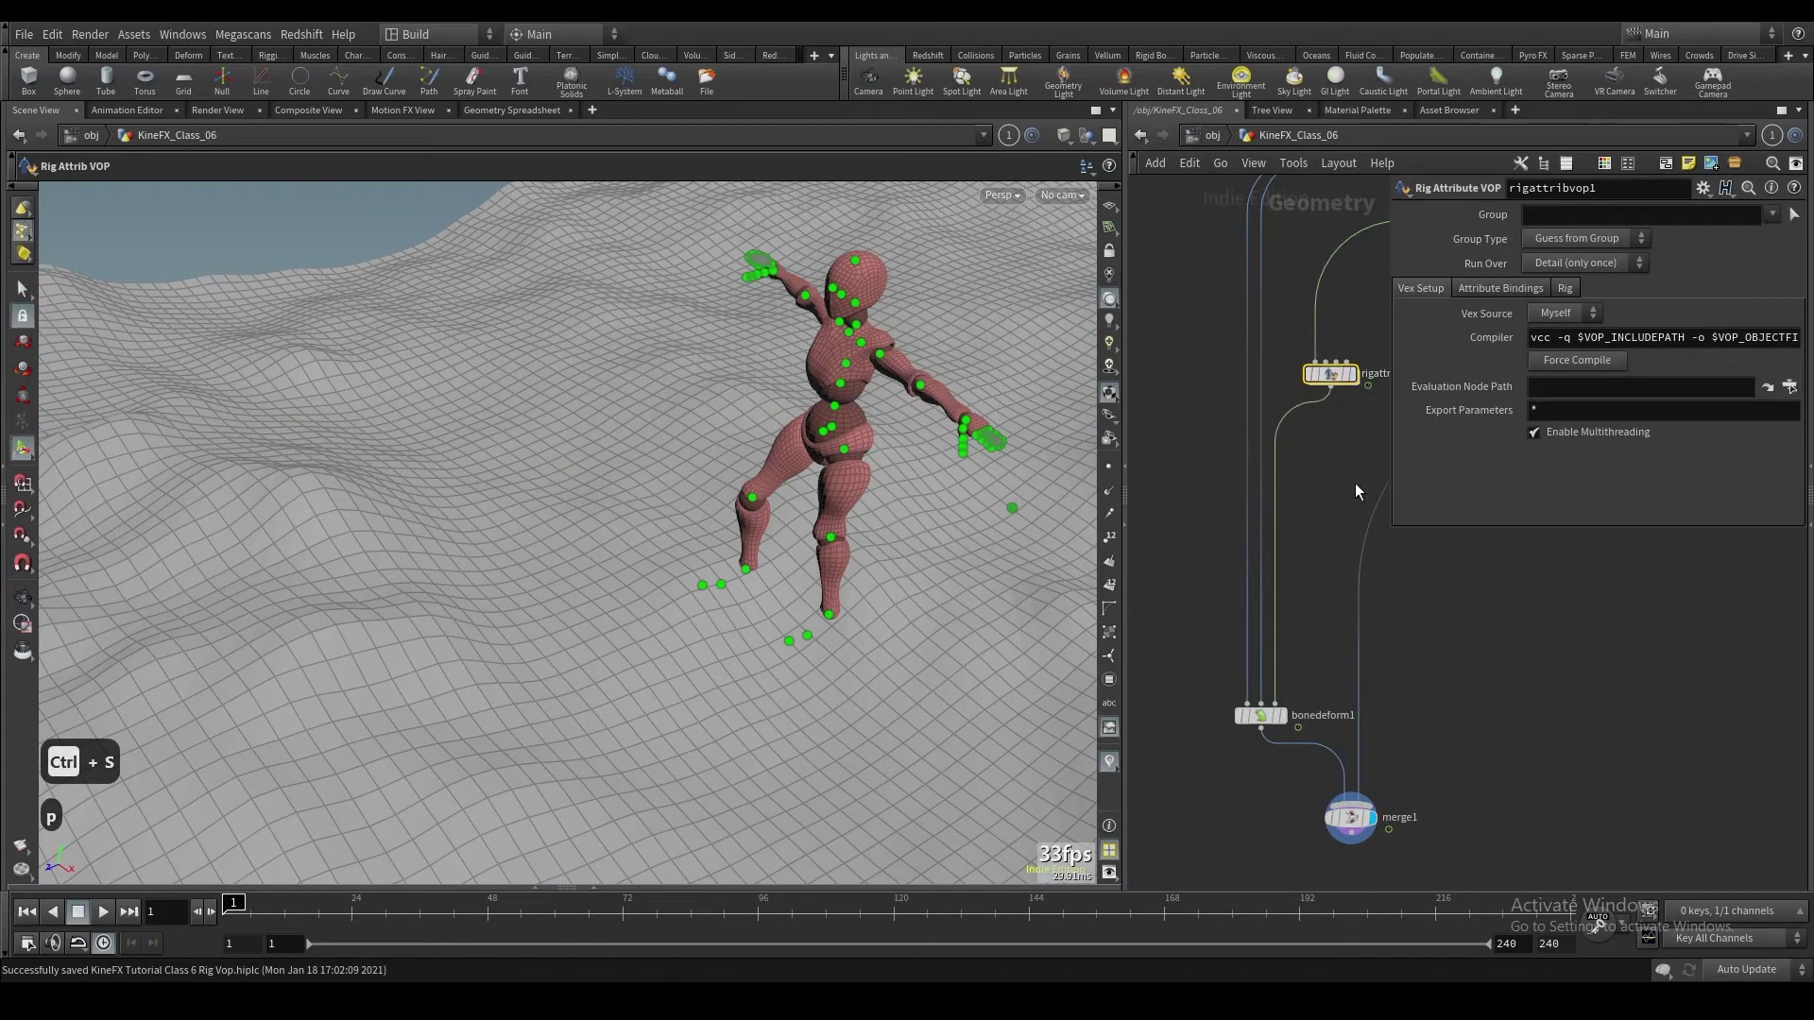
key(p)
middle_drag(1347, 485, 1313, 556)
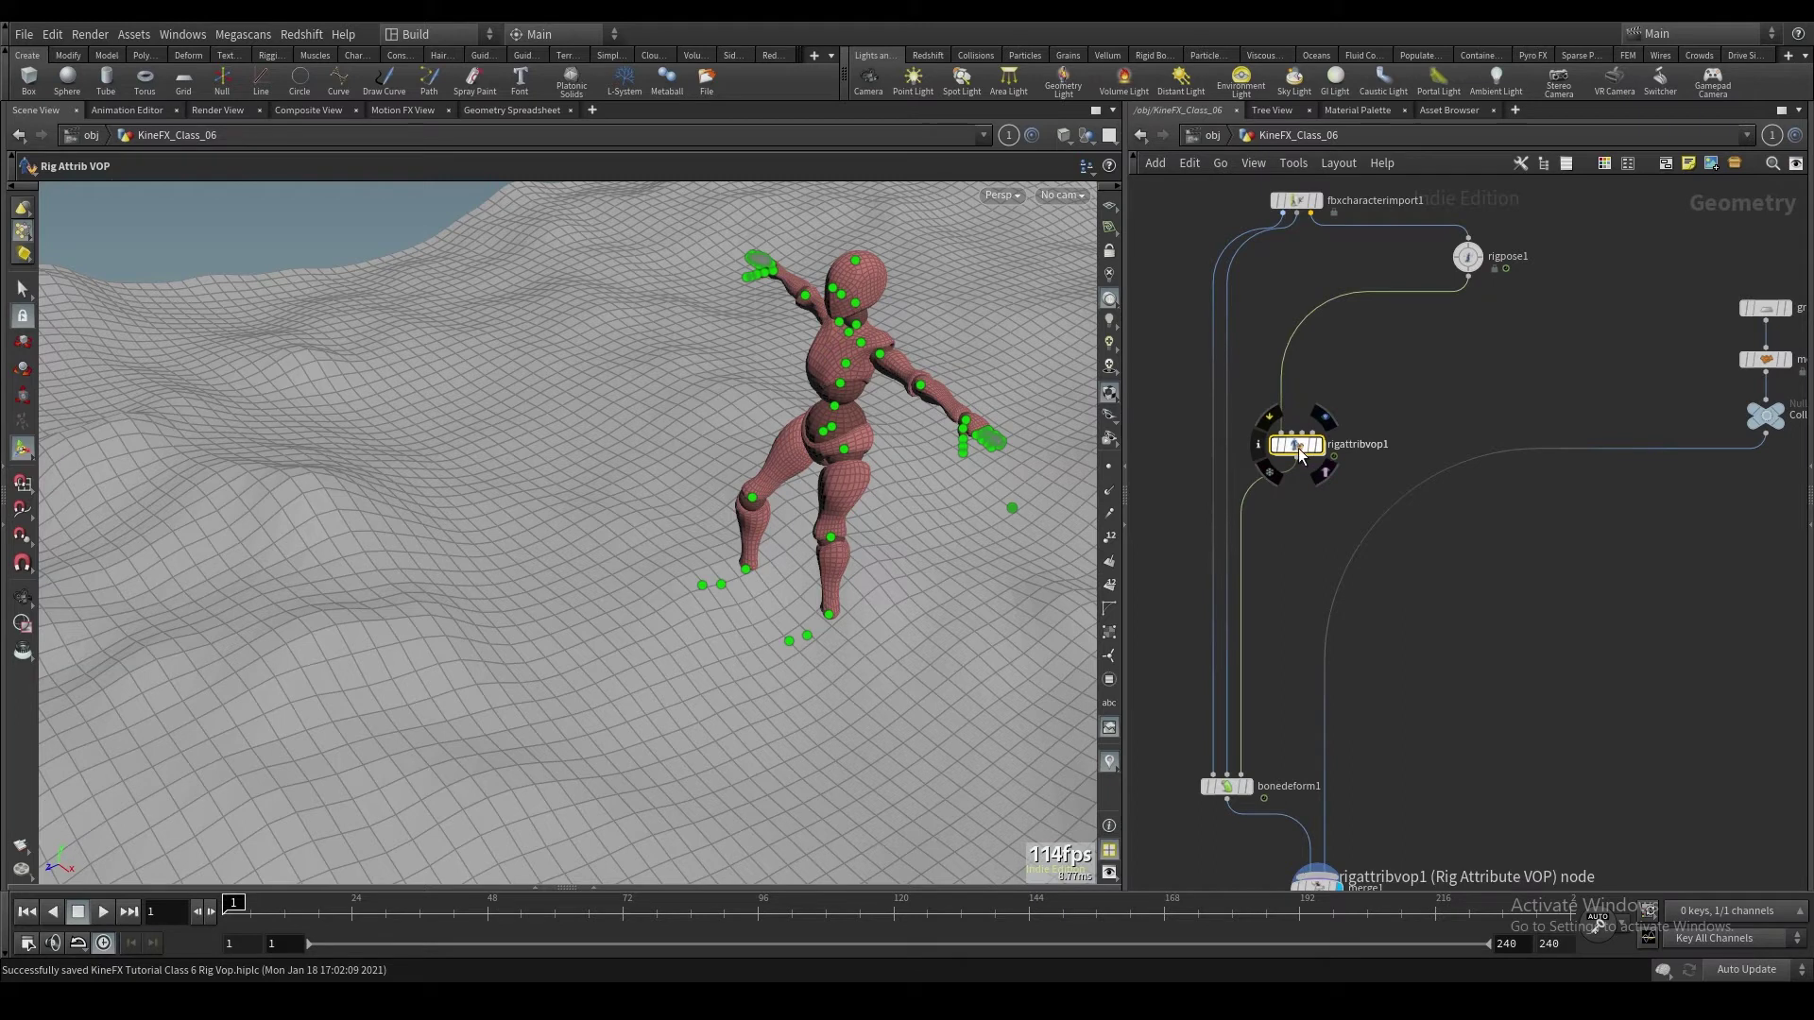
mouse_move(1303, 461)
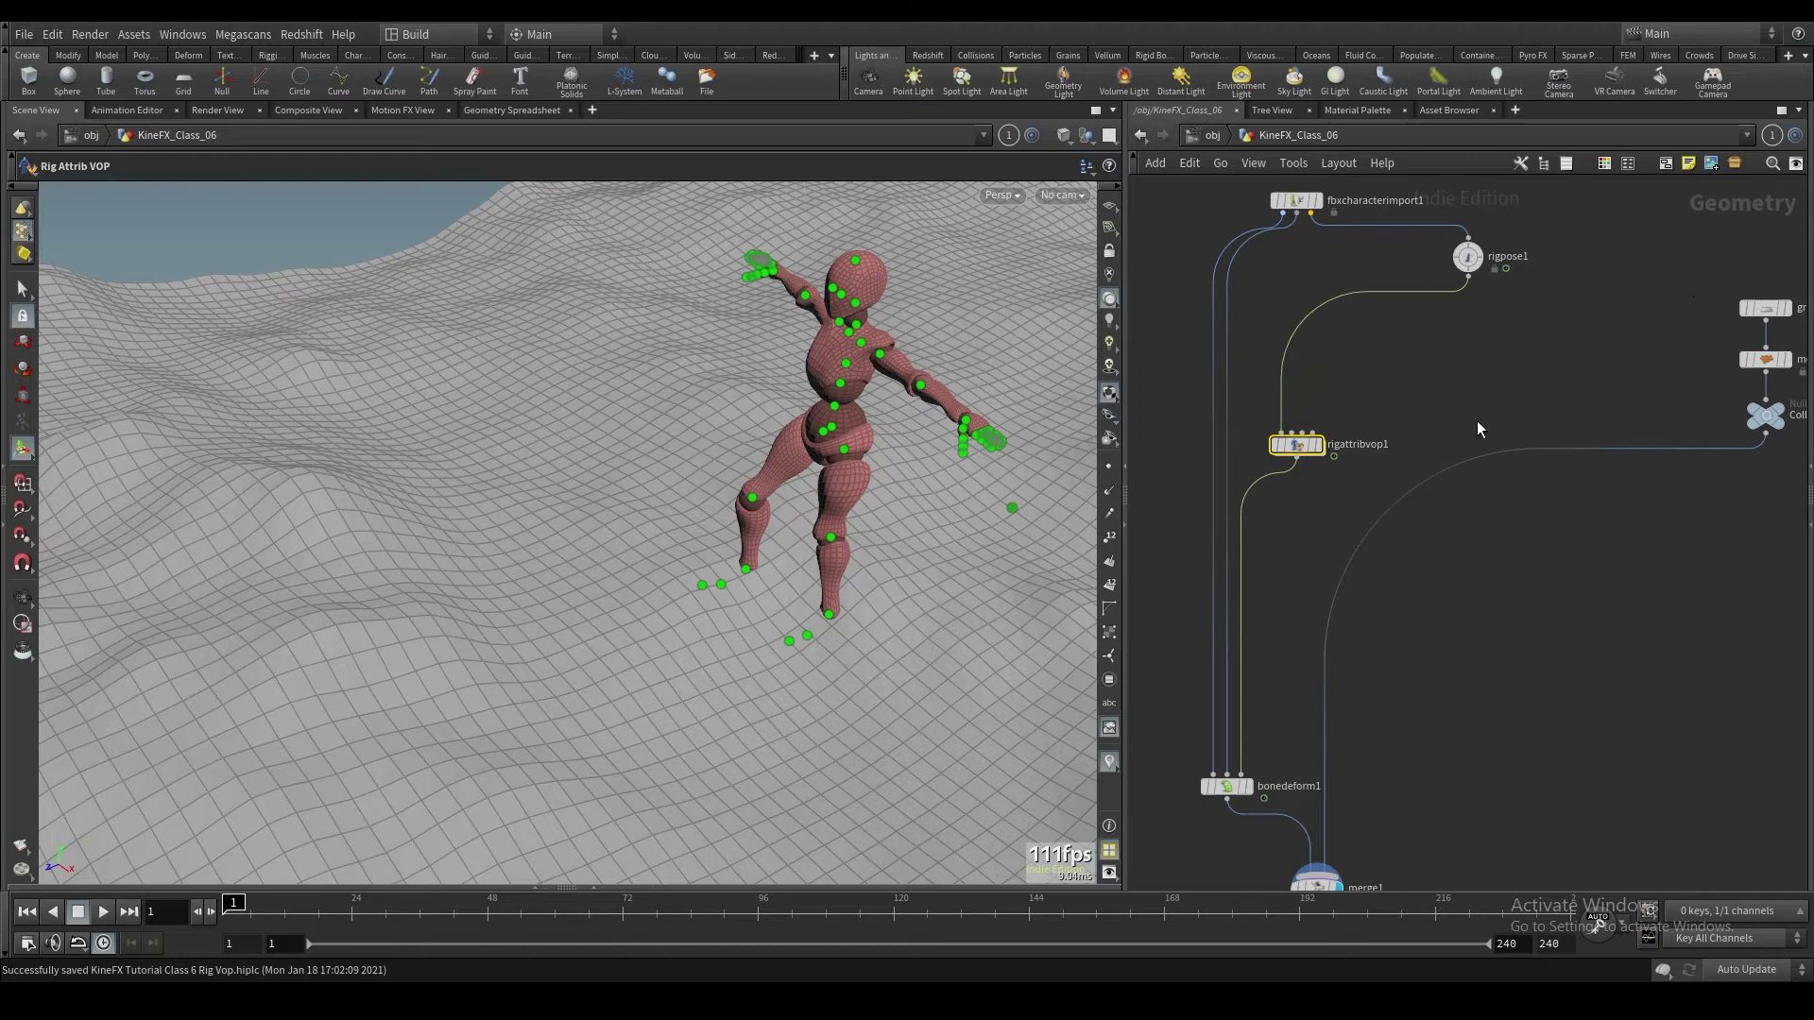
click(1293, 434)
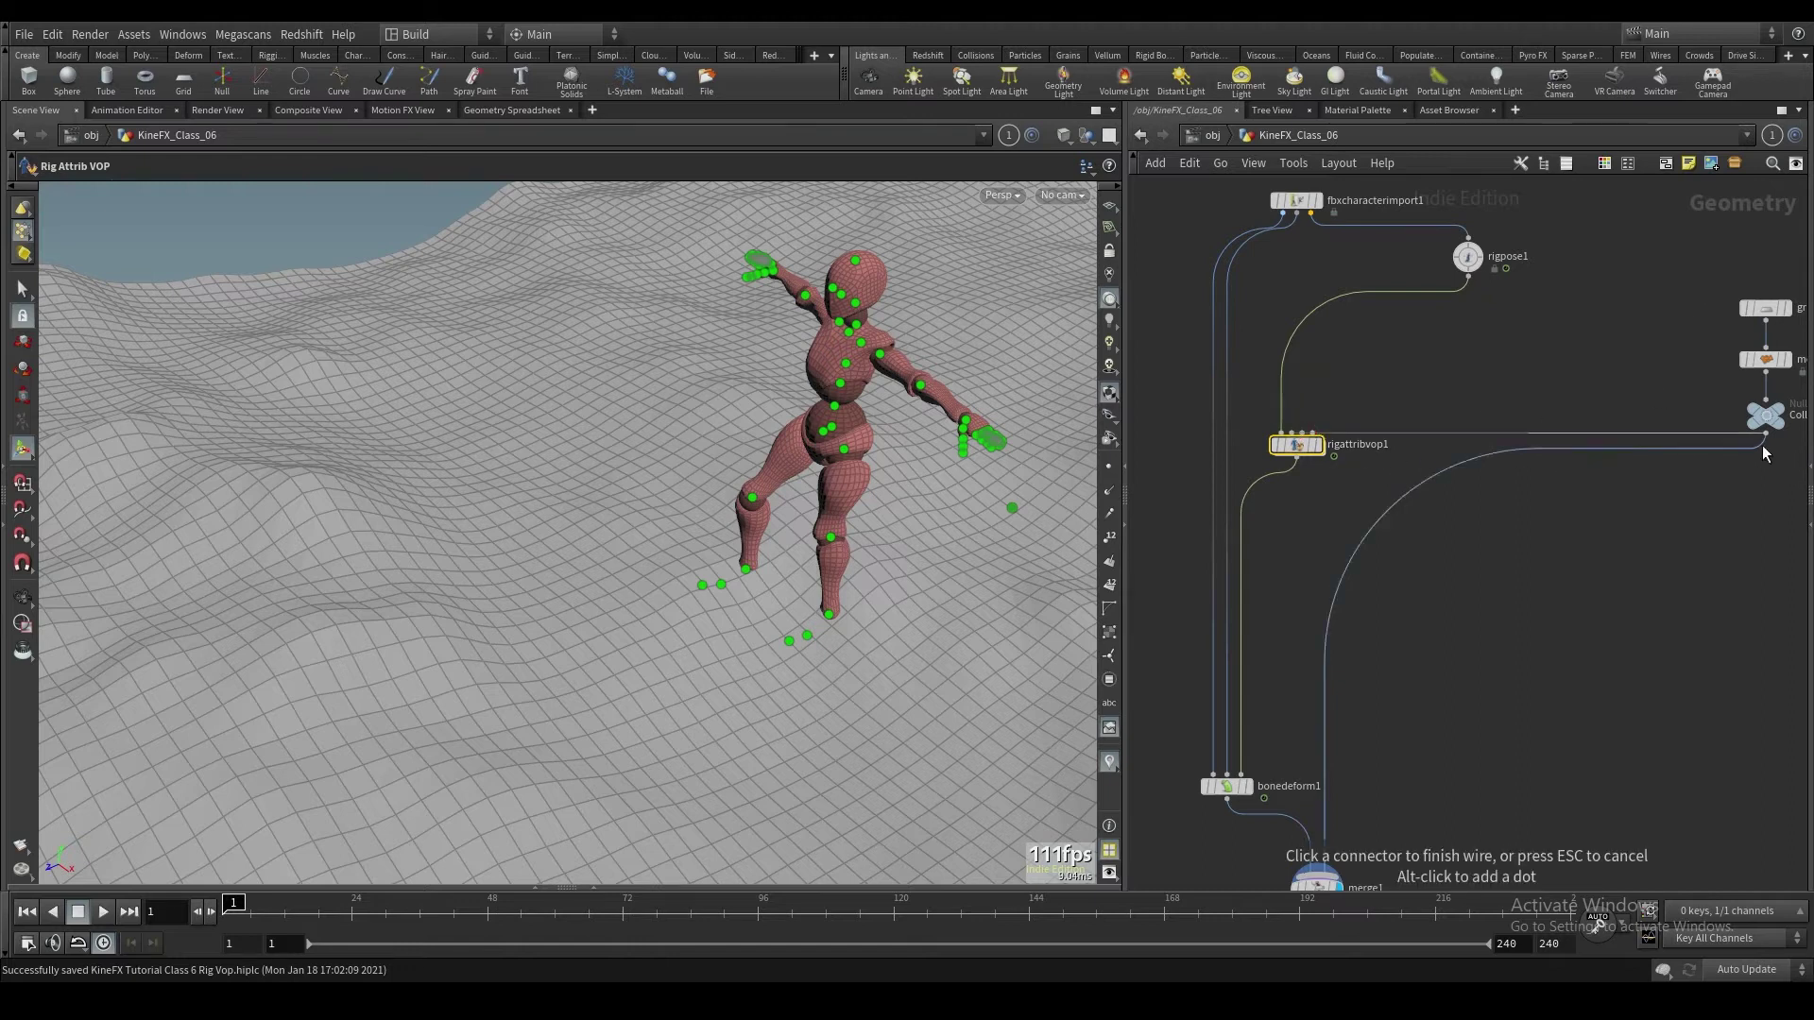
click(1765, 439)
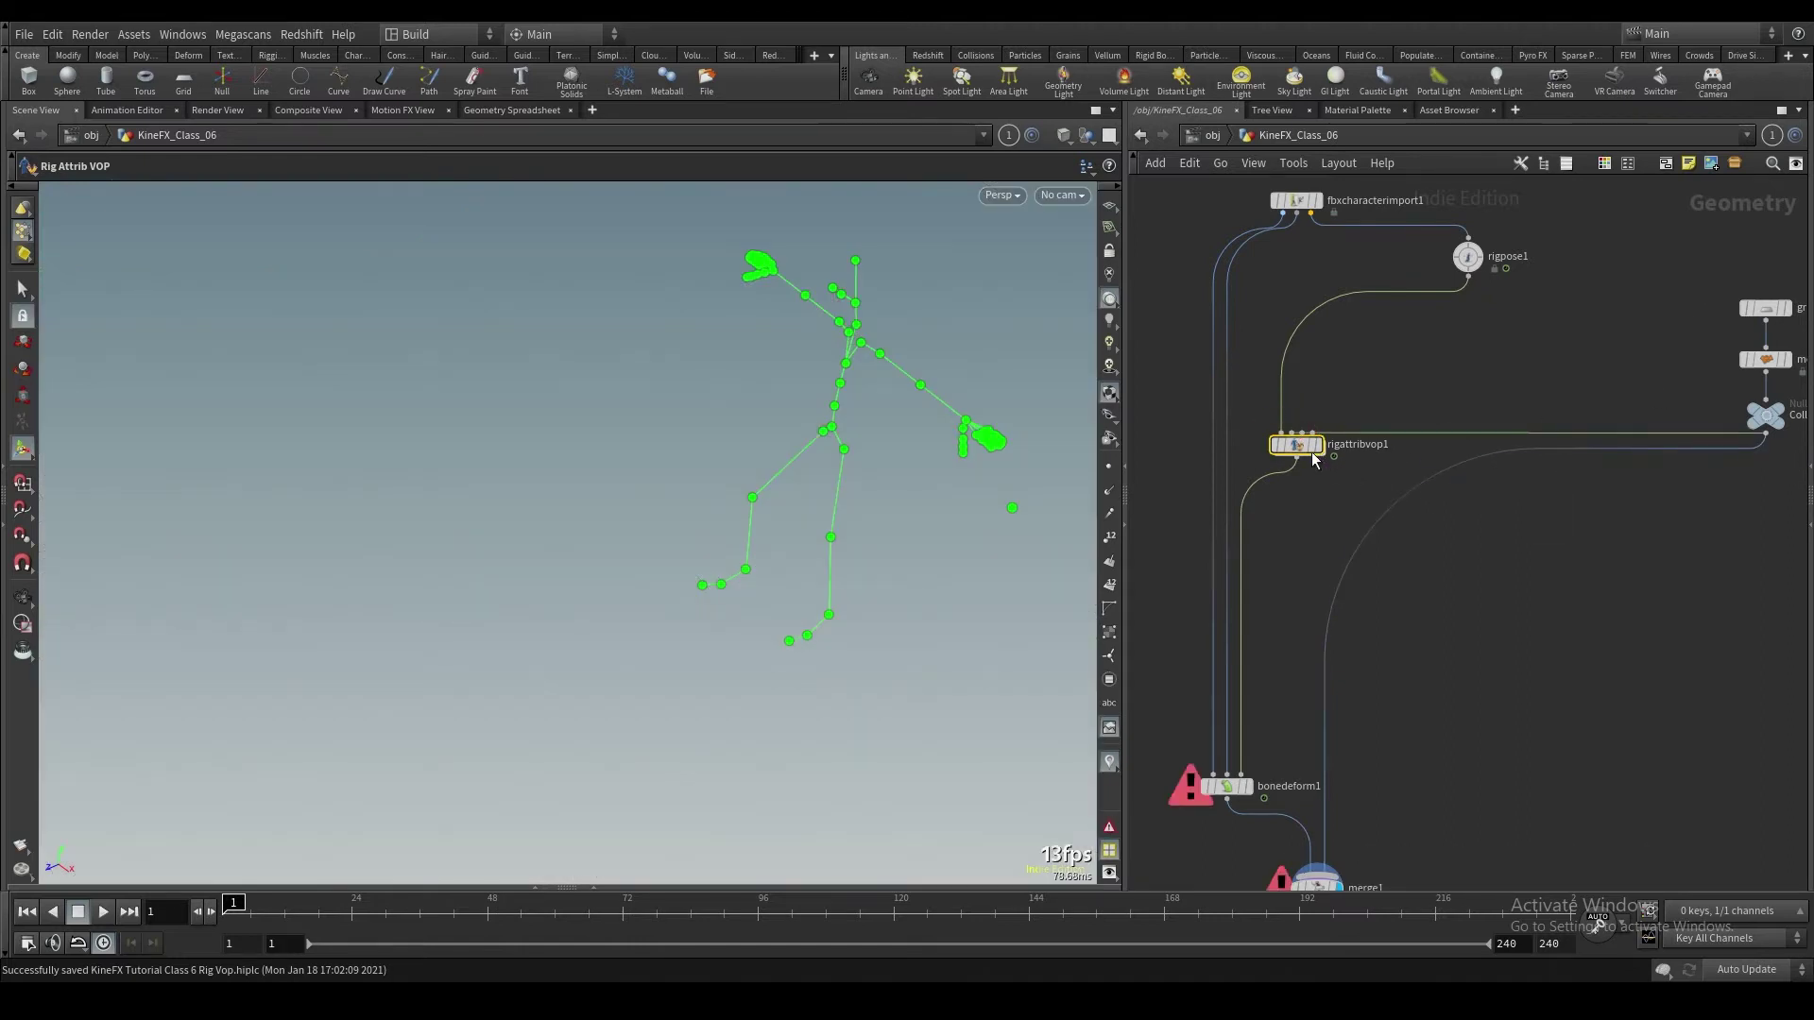
Step: Turn off Compute Transforms for Input #2 in rigattribvop1's rig settings
drag(1312, 452, 1300, 471)
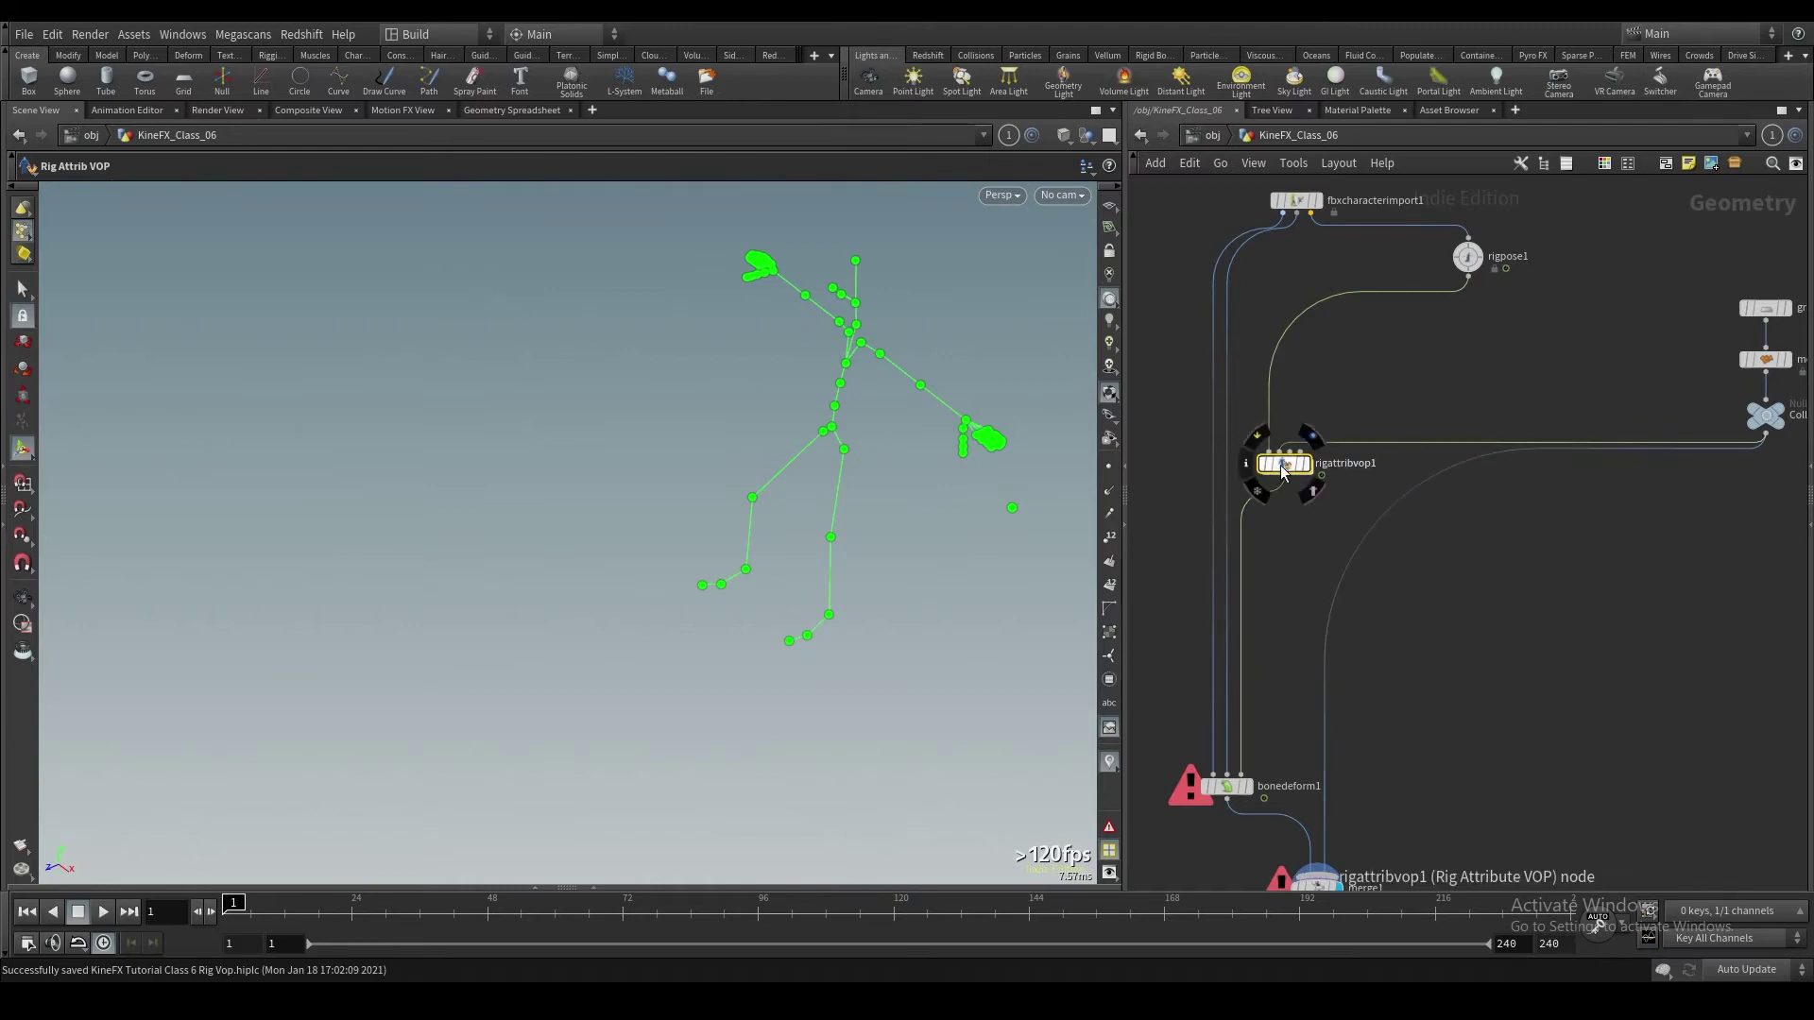
key(p)
click(1506, 289)
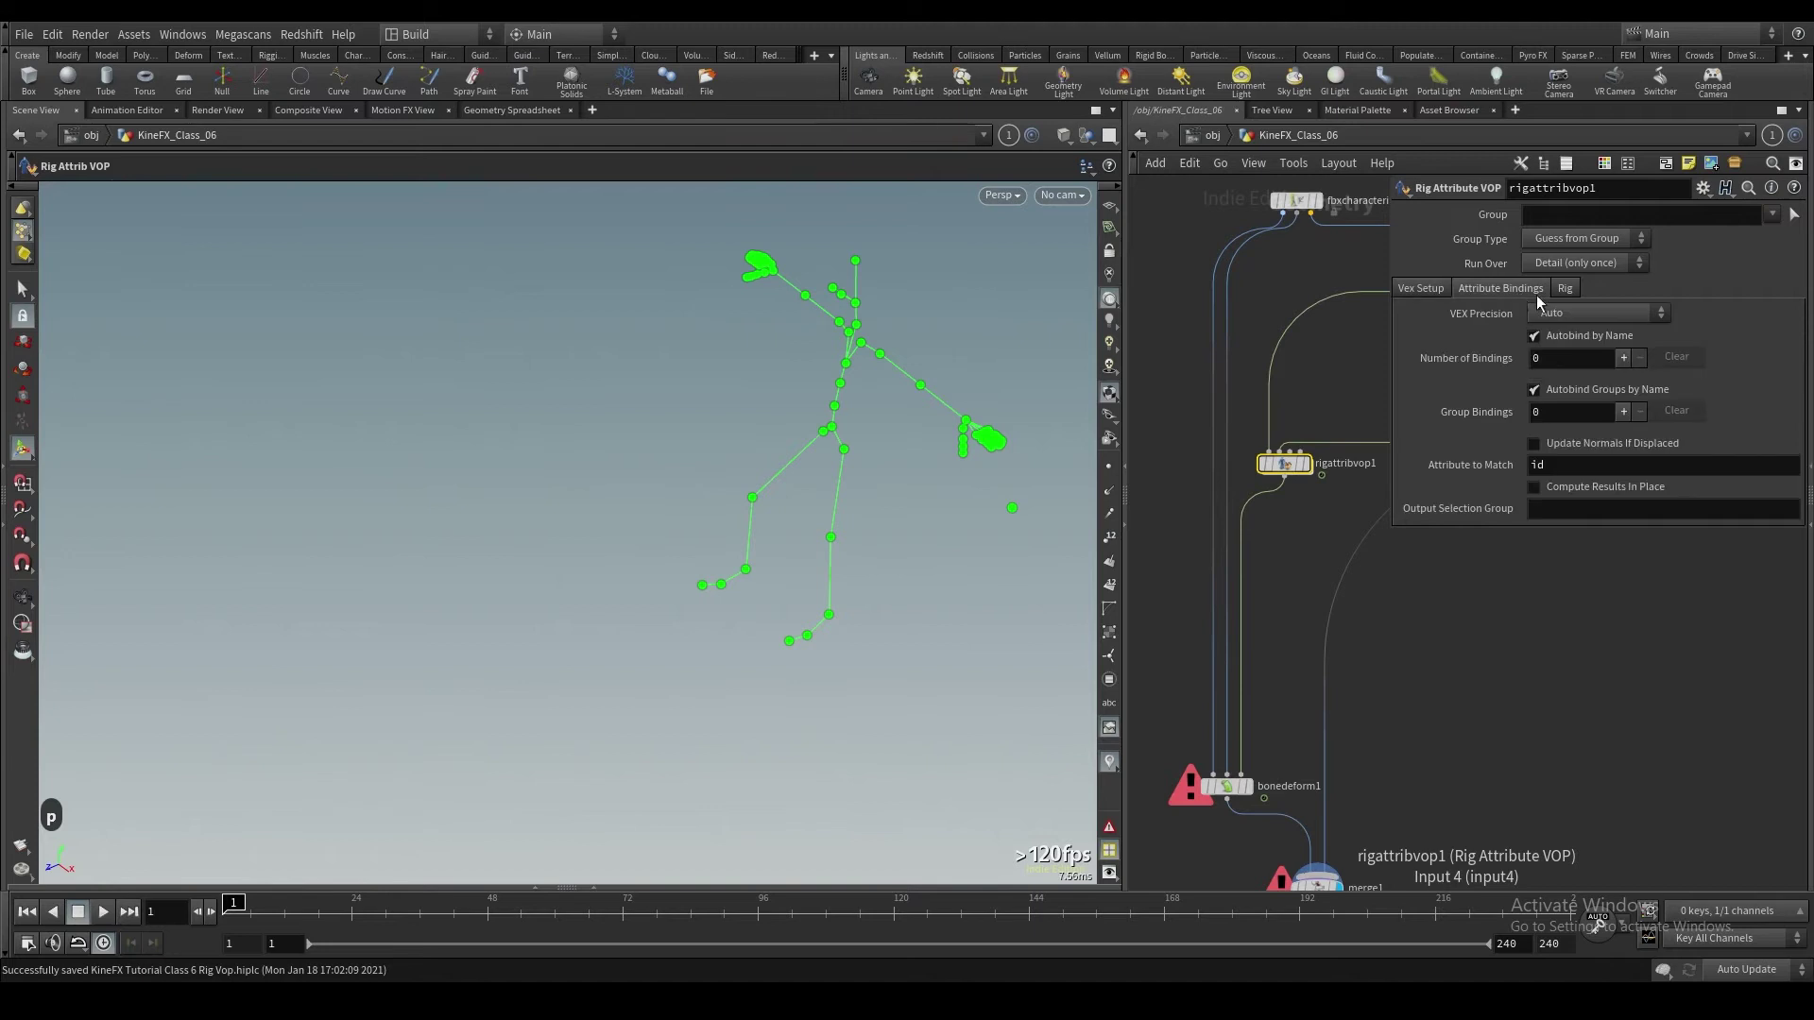
click(1563, 288)
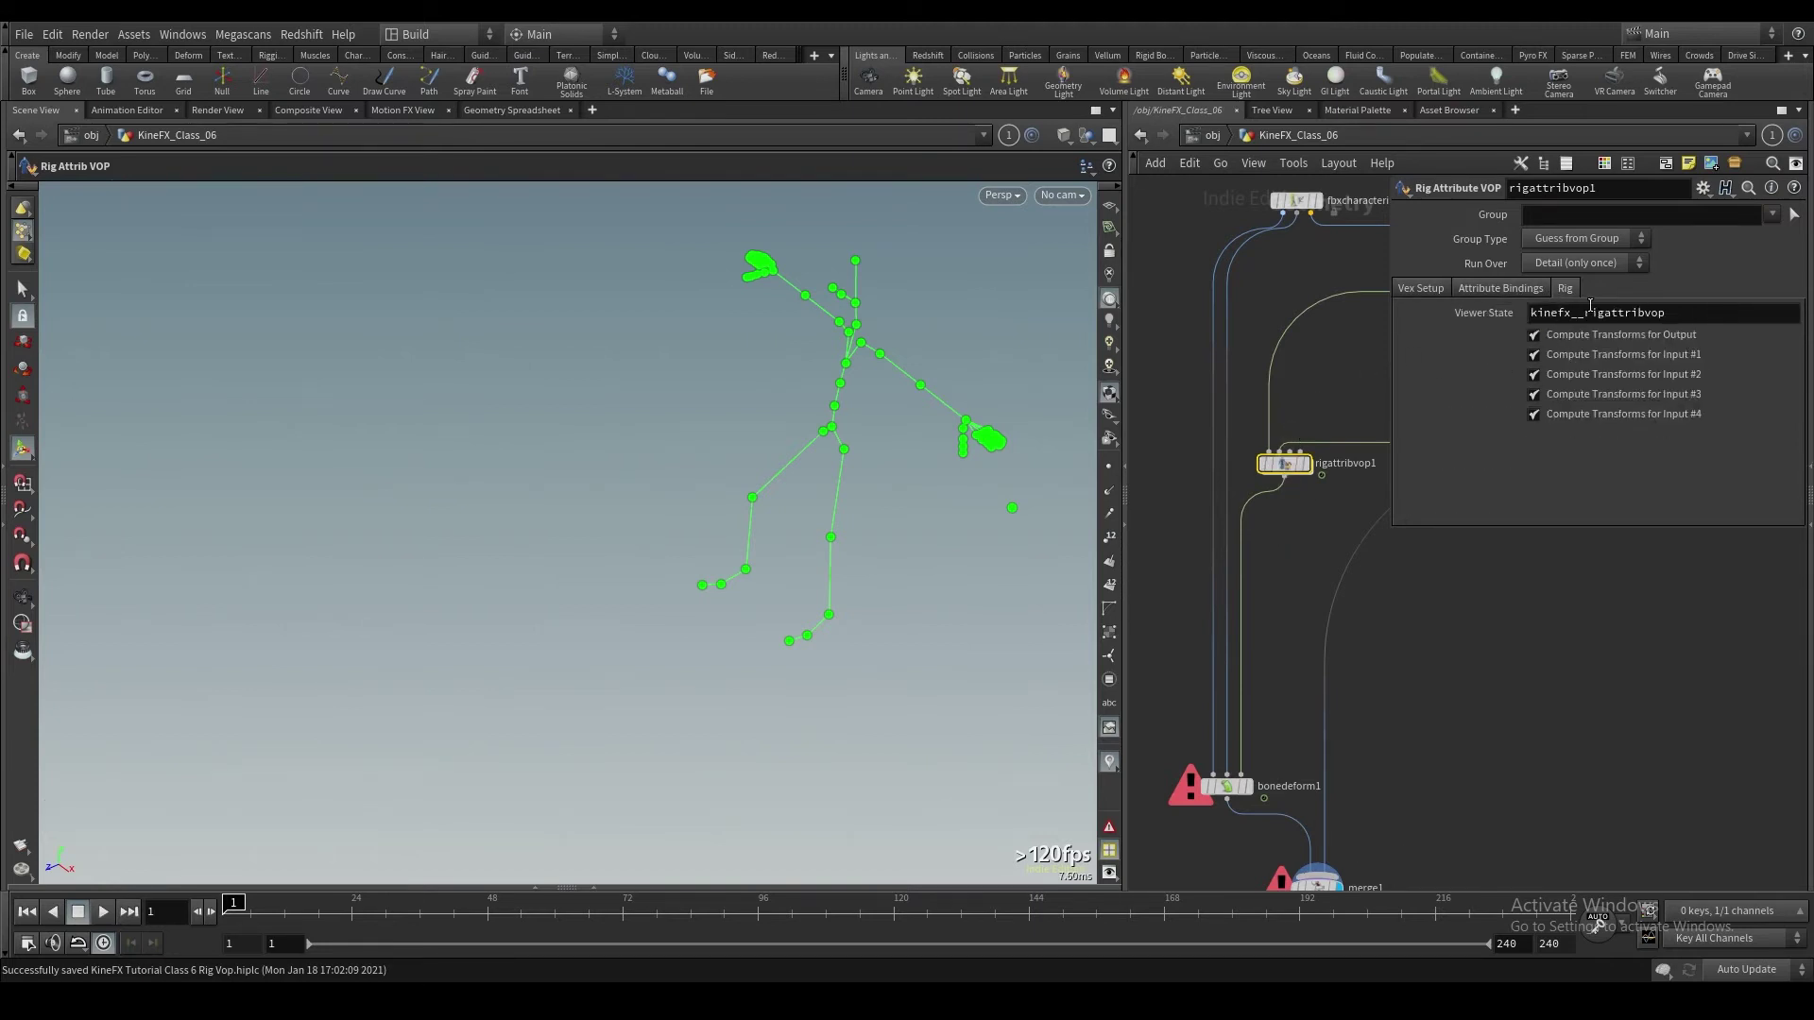
click(1534, 379)
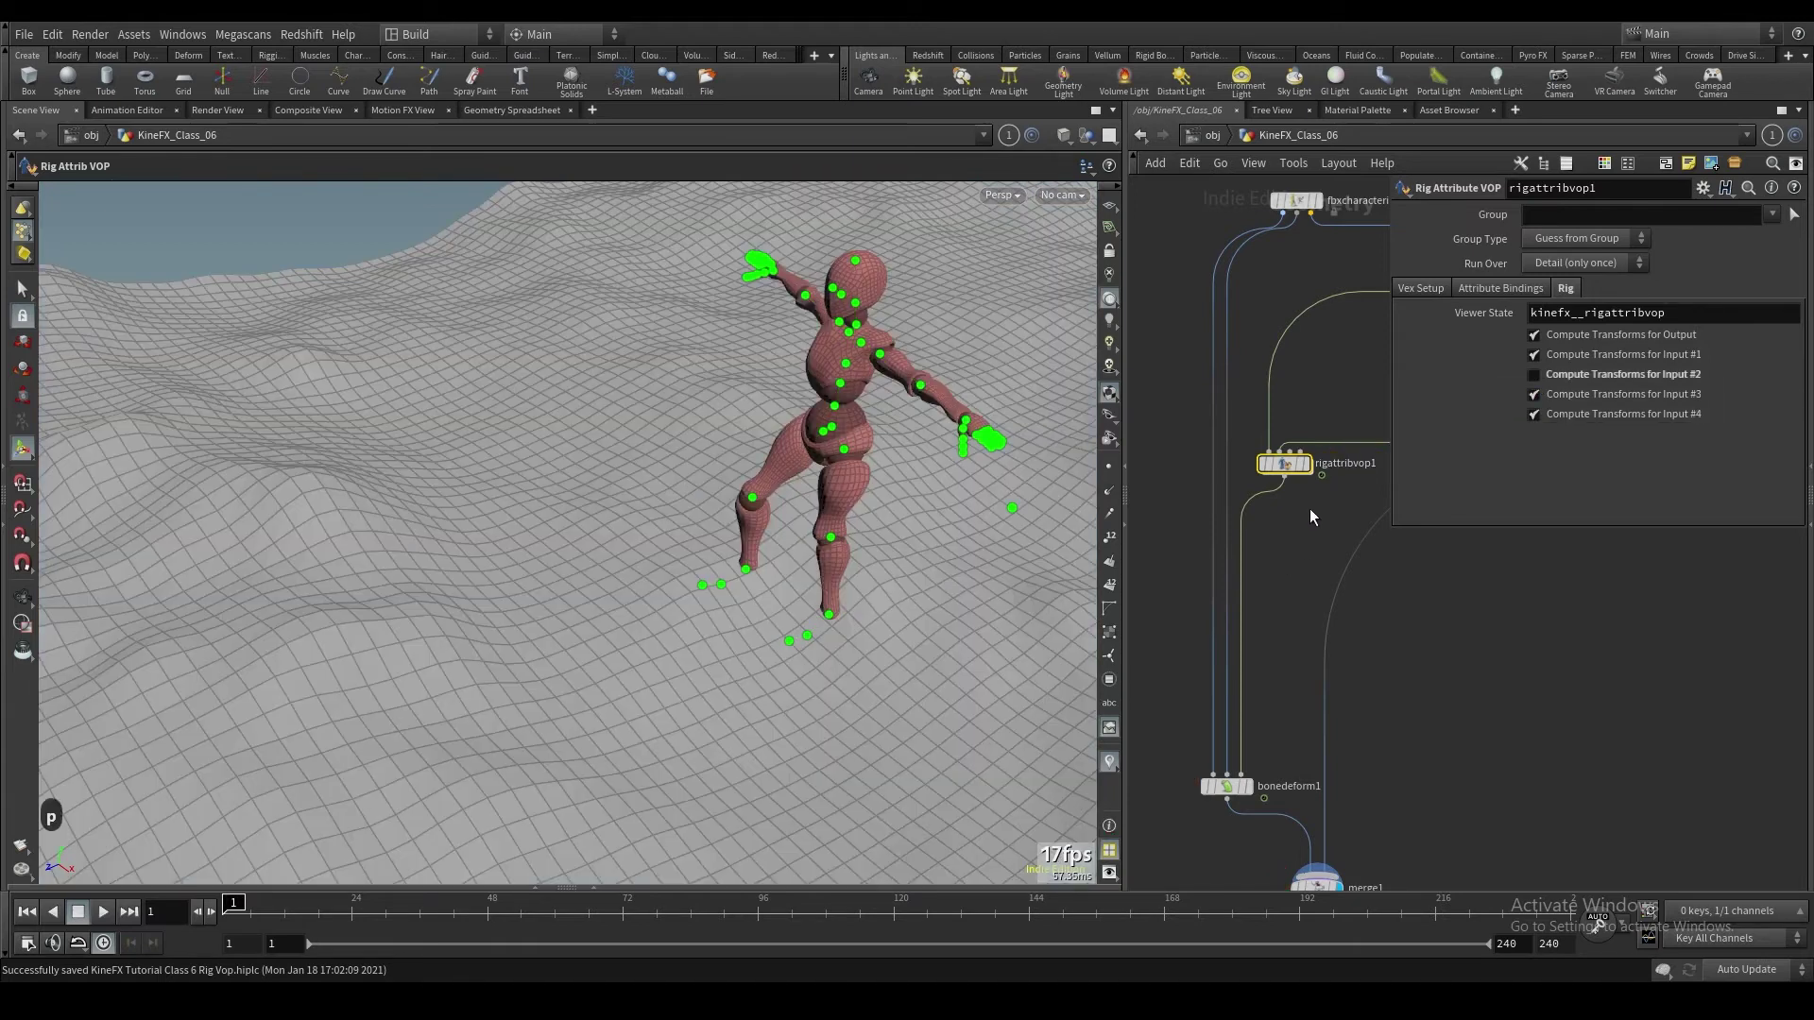
key(p)
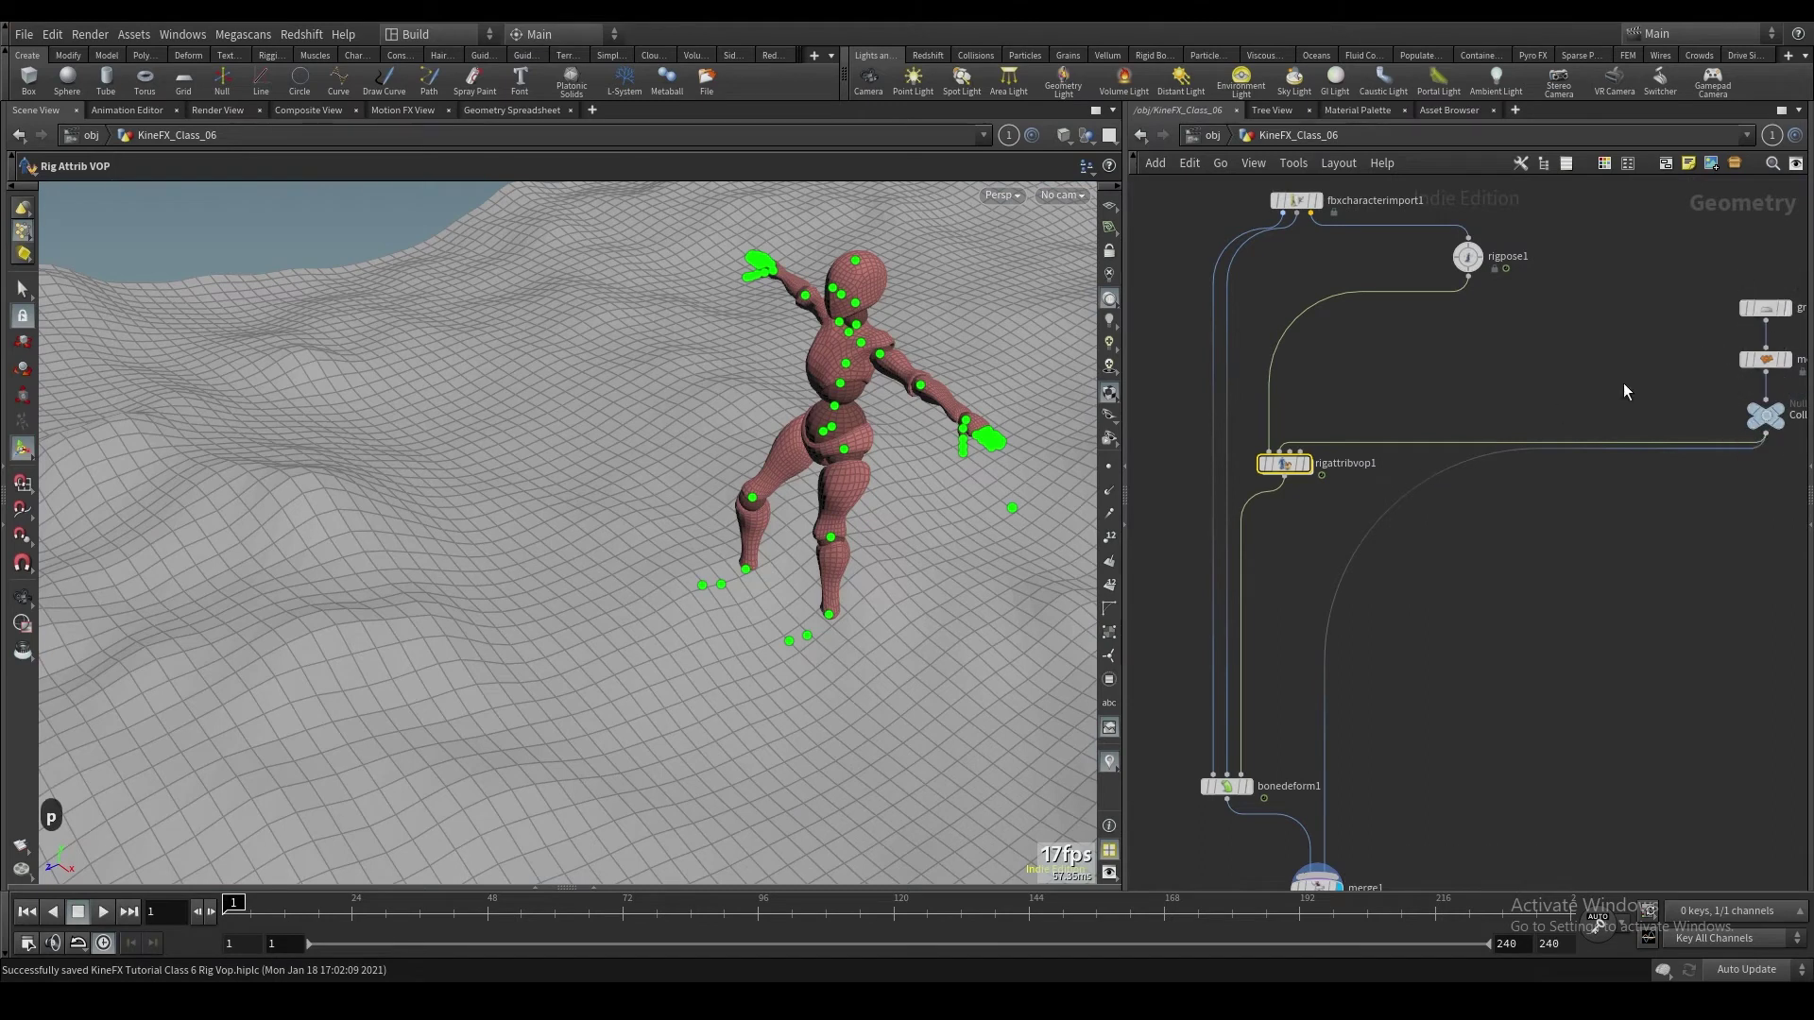
Step: Enter rigattribvop1 and add a Collide Geometry node below the right foot transform nodes
double_click(1284, 464)
middle_drag(1368, 597, 1442, 535)
scroll(1276, 677, up, 1)
middle_drag(1282, 678, 1311, 667)
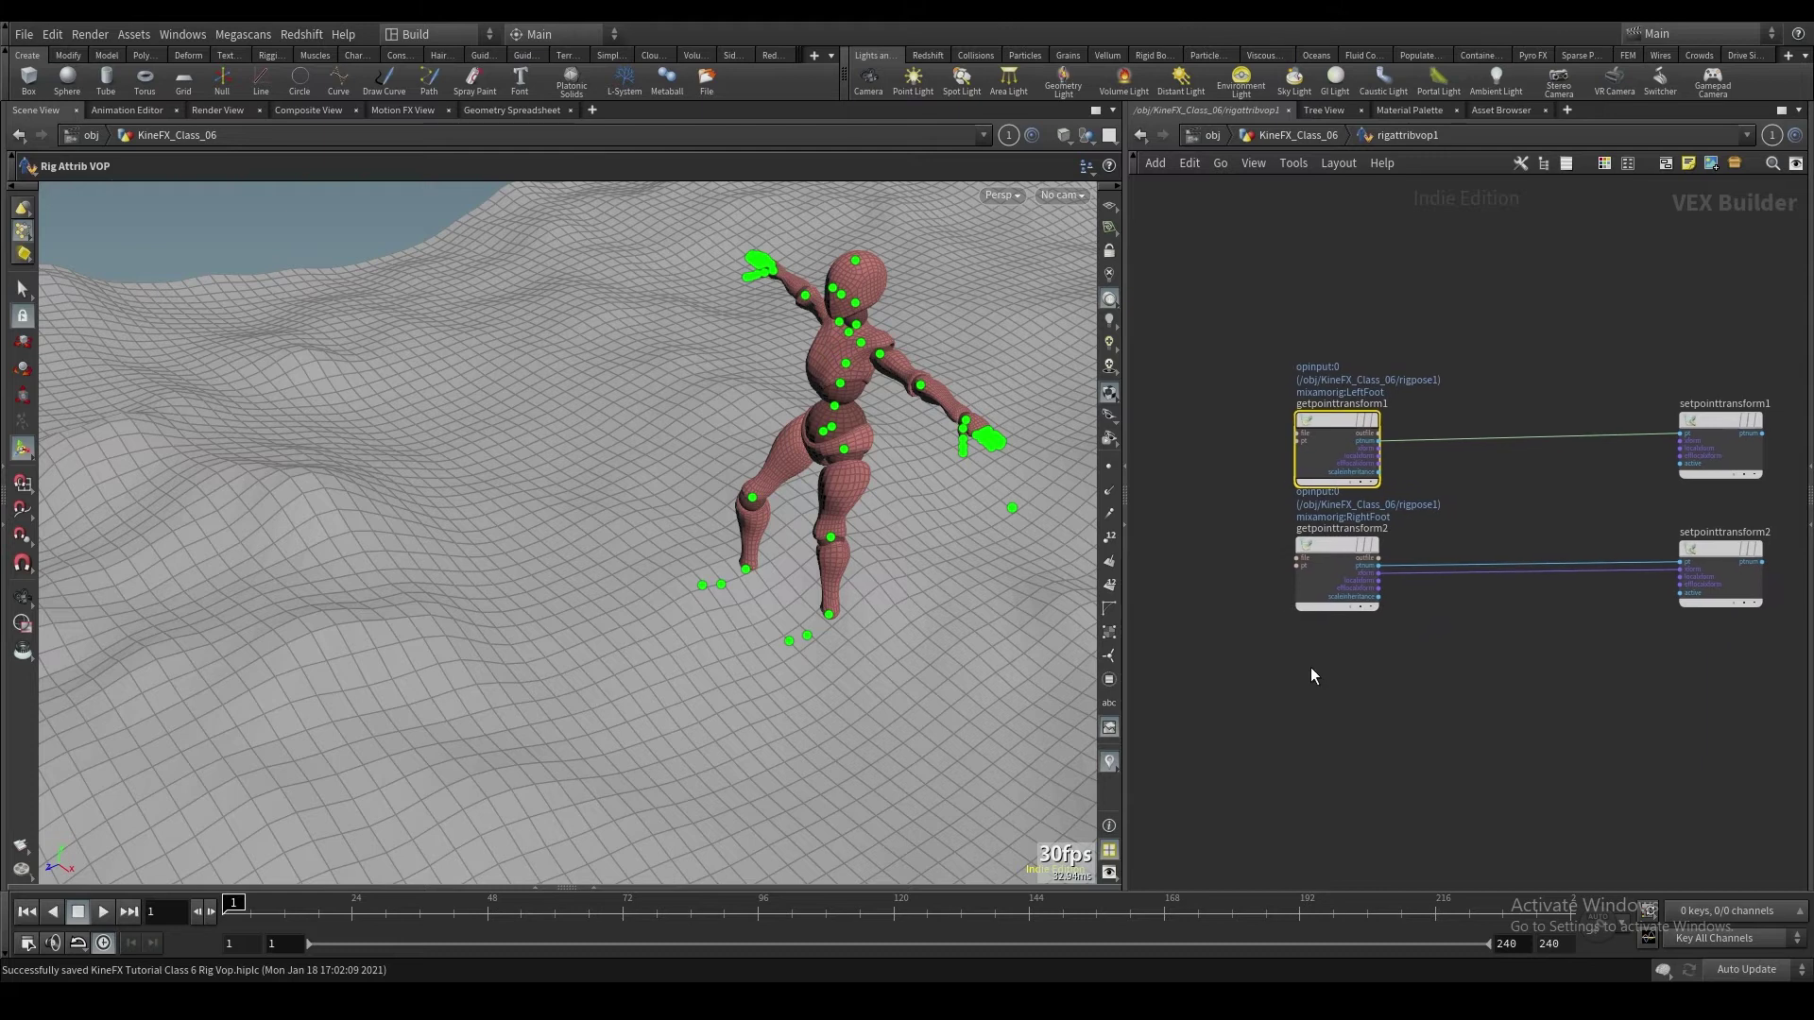
scroll(1323, 663, down, 1)
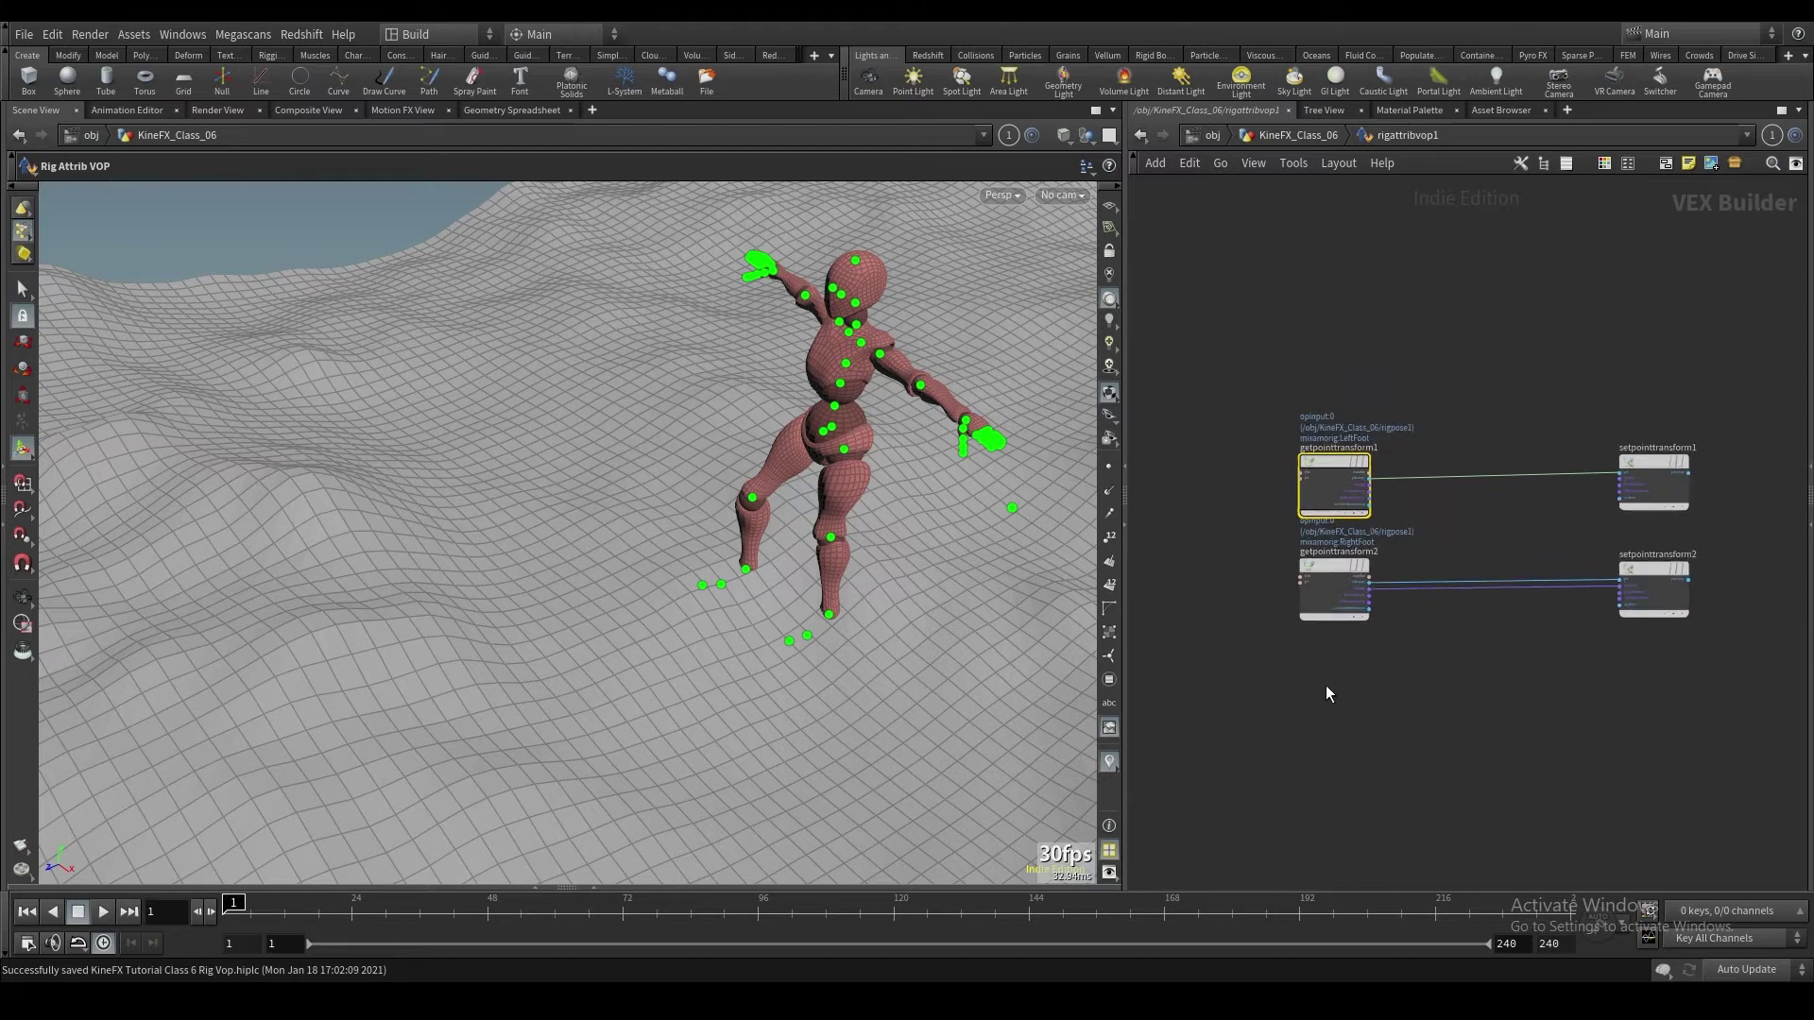
key(Tab)
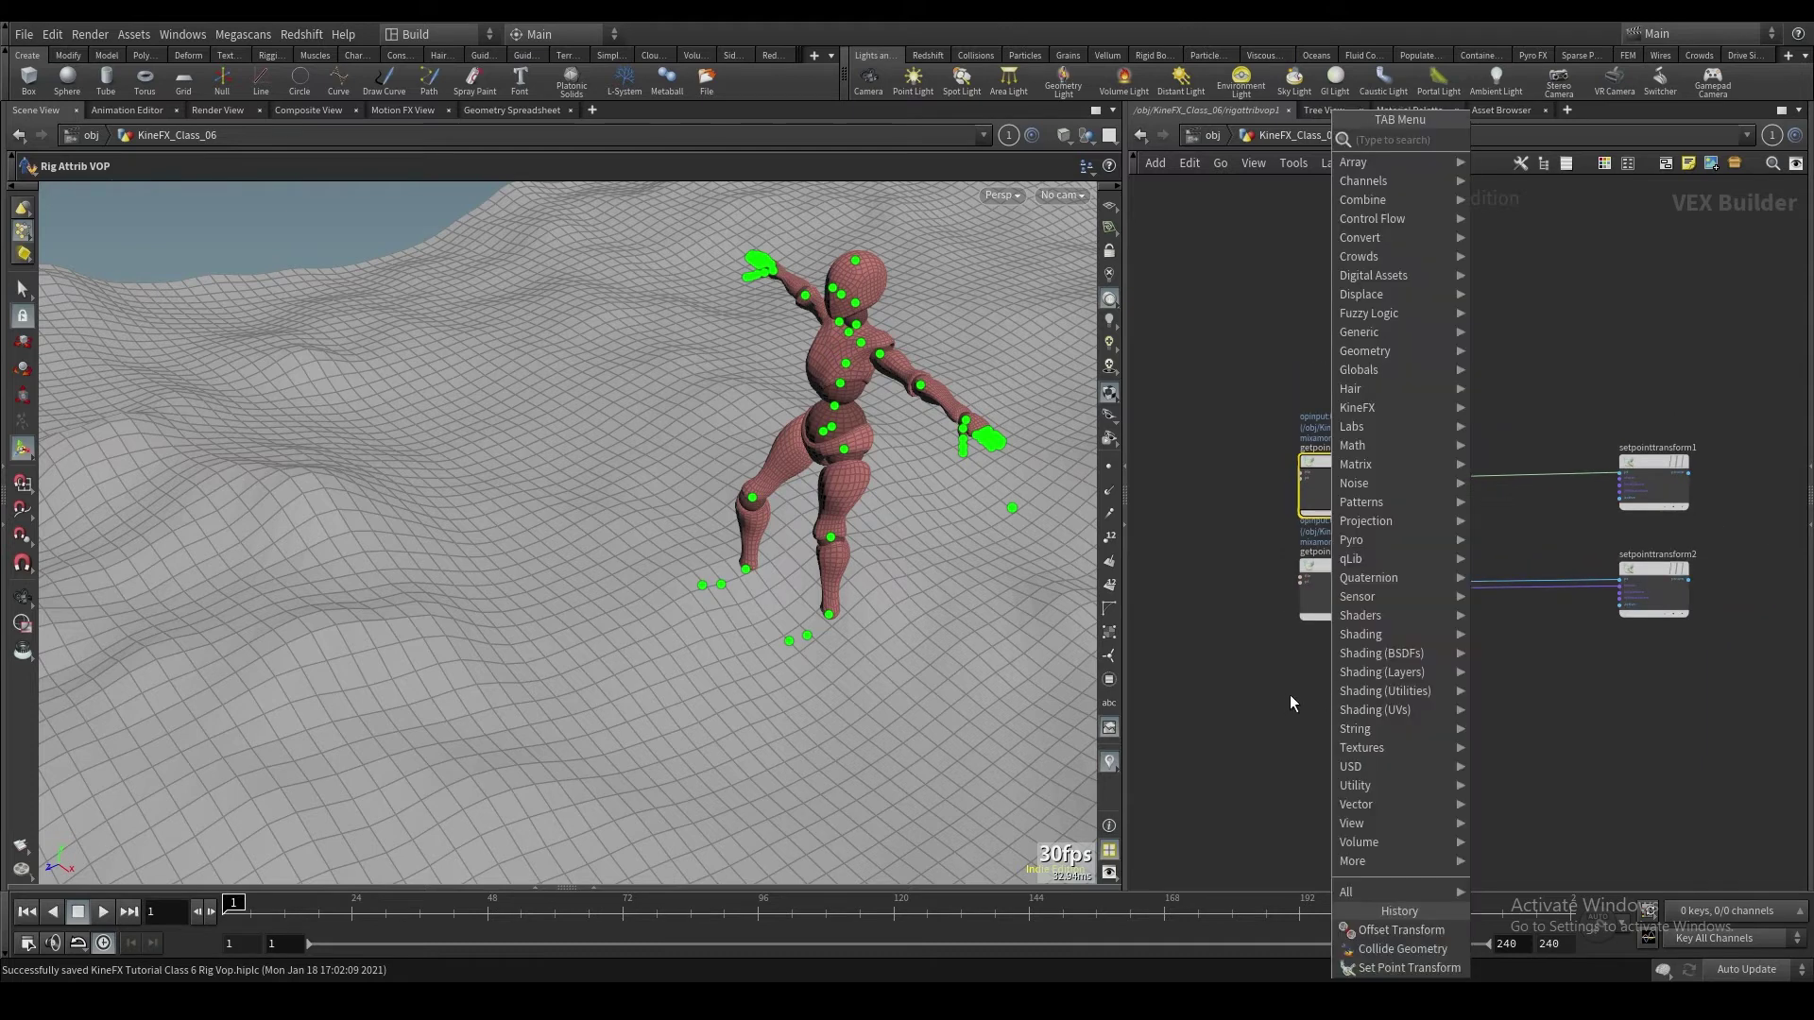
text(coll)
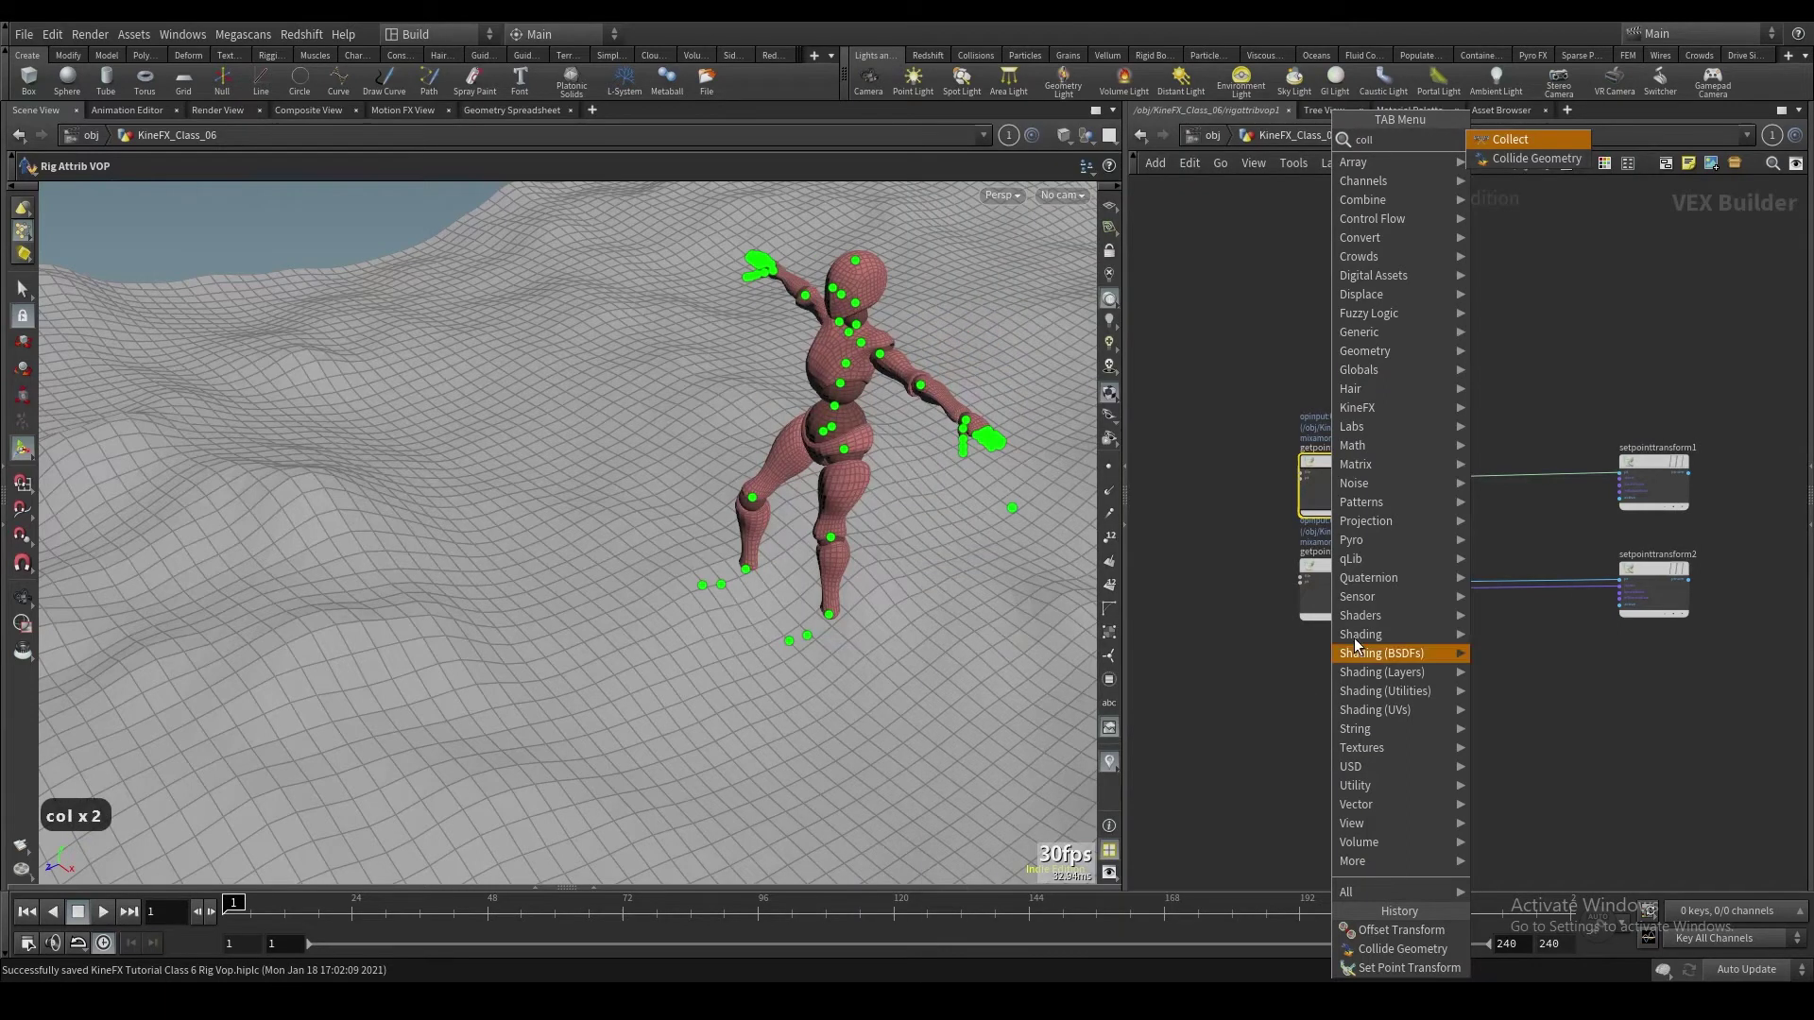
click(1536, 157)
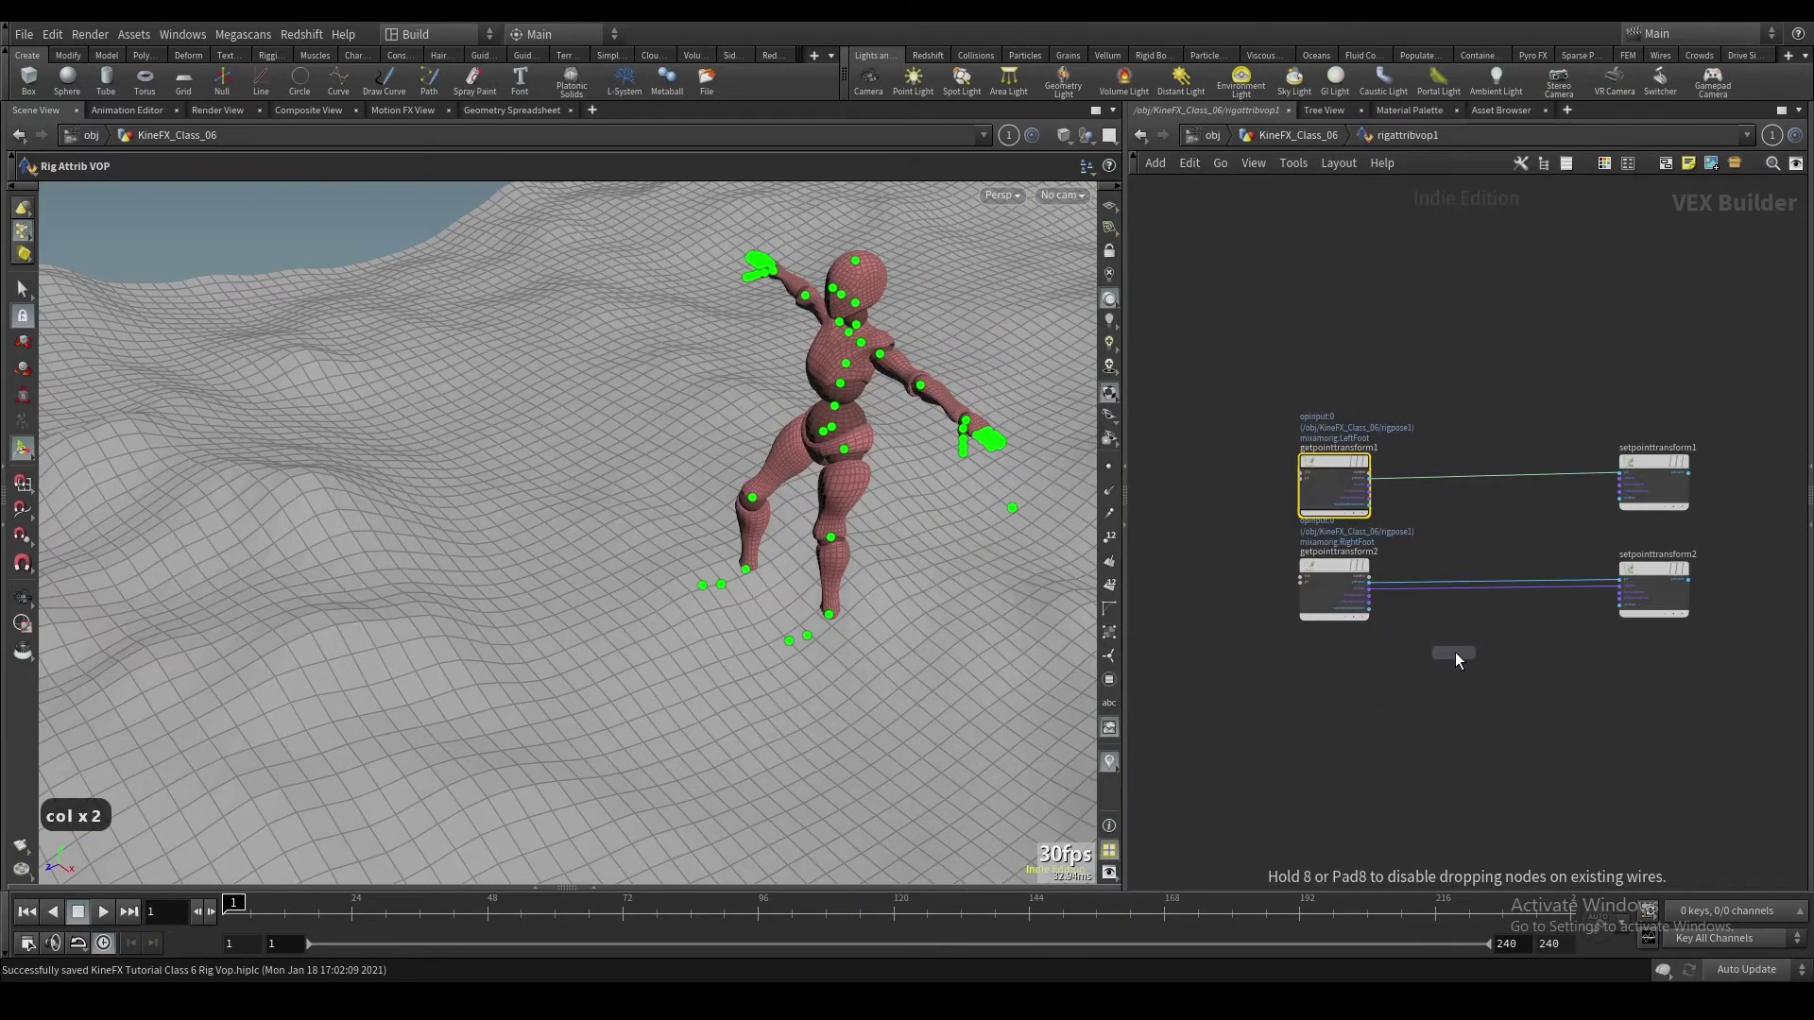
click(1455, 657)
Step: Space out getpointtransform2 and collidegeometry1 so the collide node sits below the wires, and show its parameters
scroll(1379, 714, up, 2)
drag(1316, 535, 1208, 540)
middle_drag(1392, 645, 1415, 637)
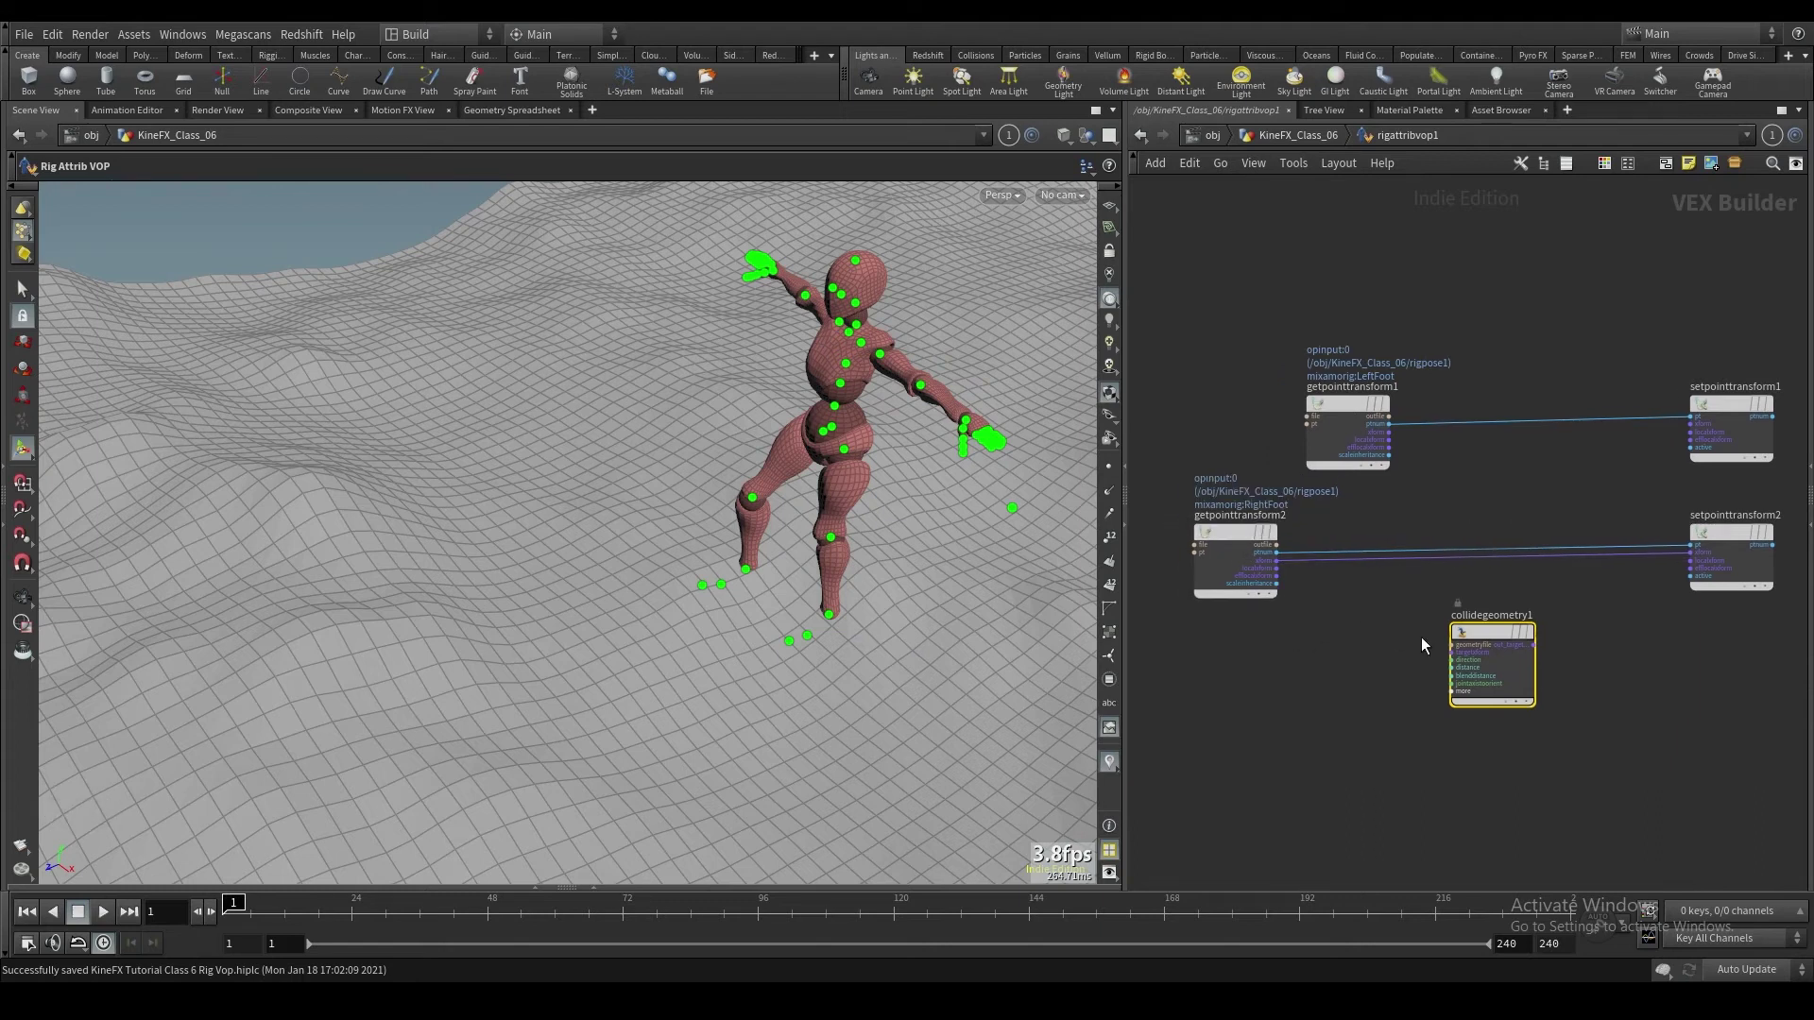
scroll(1453, 656, up, 1)
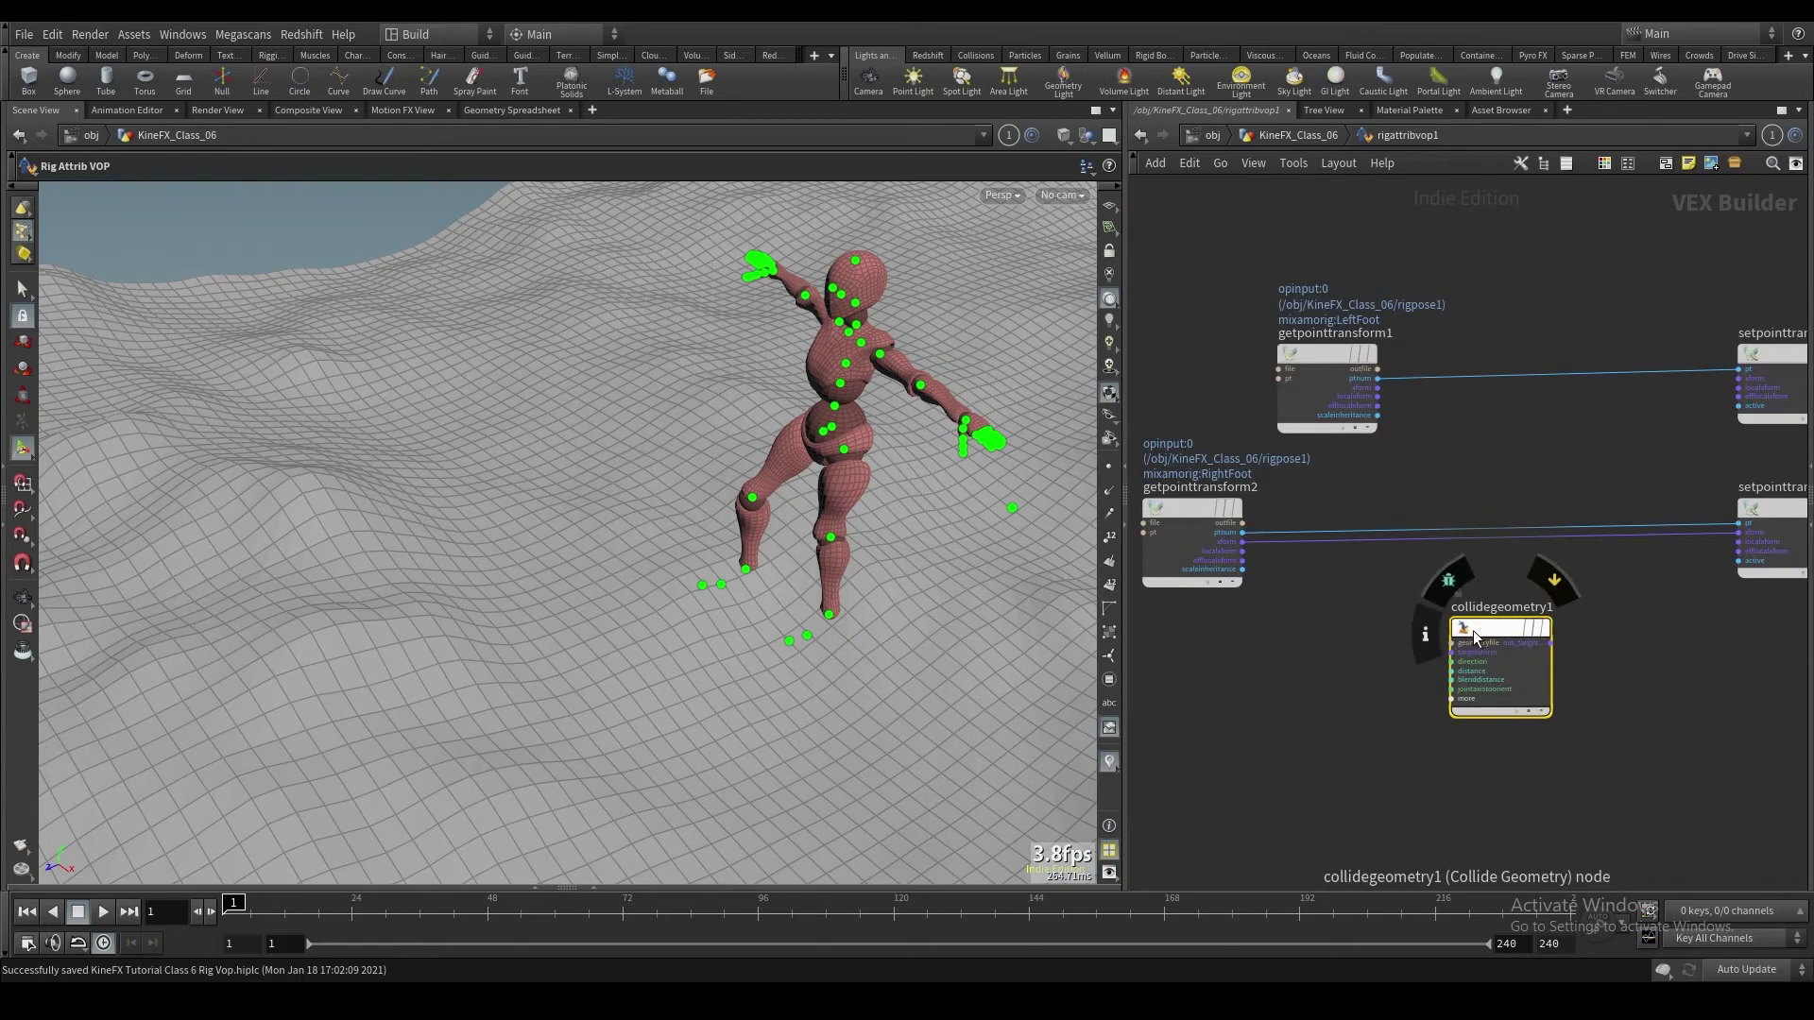
drag(1509, 627, 1391, 648)
key(p)
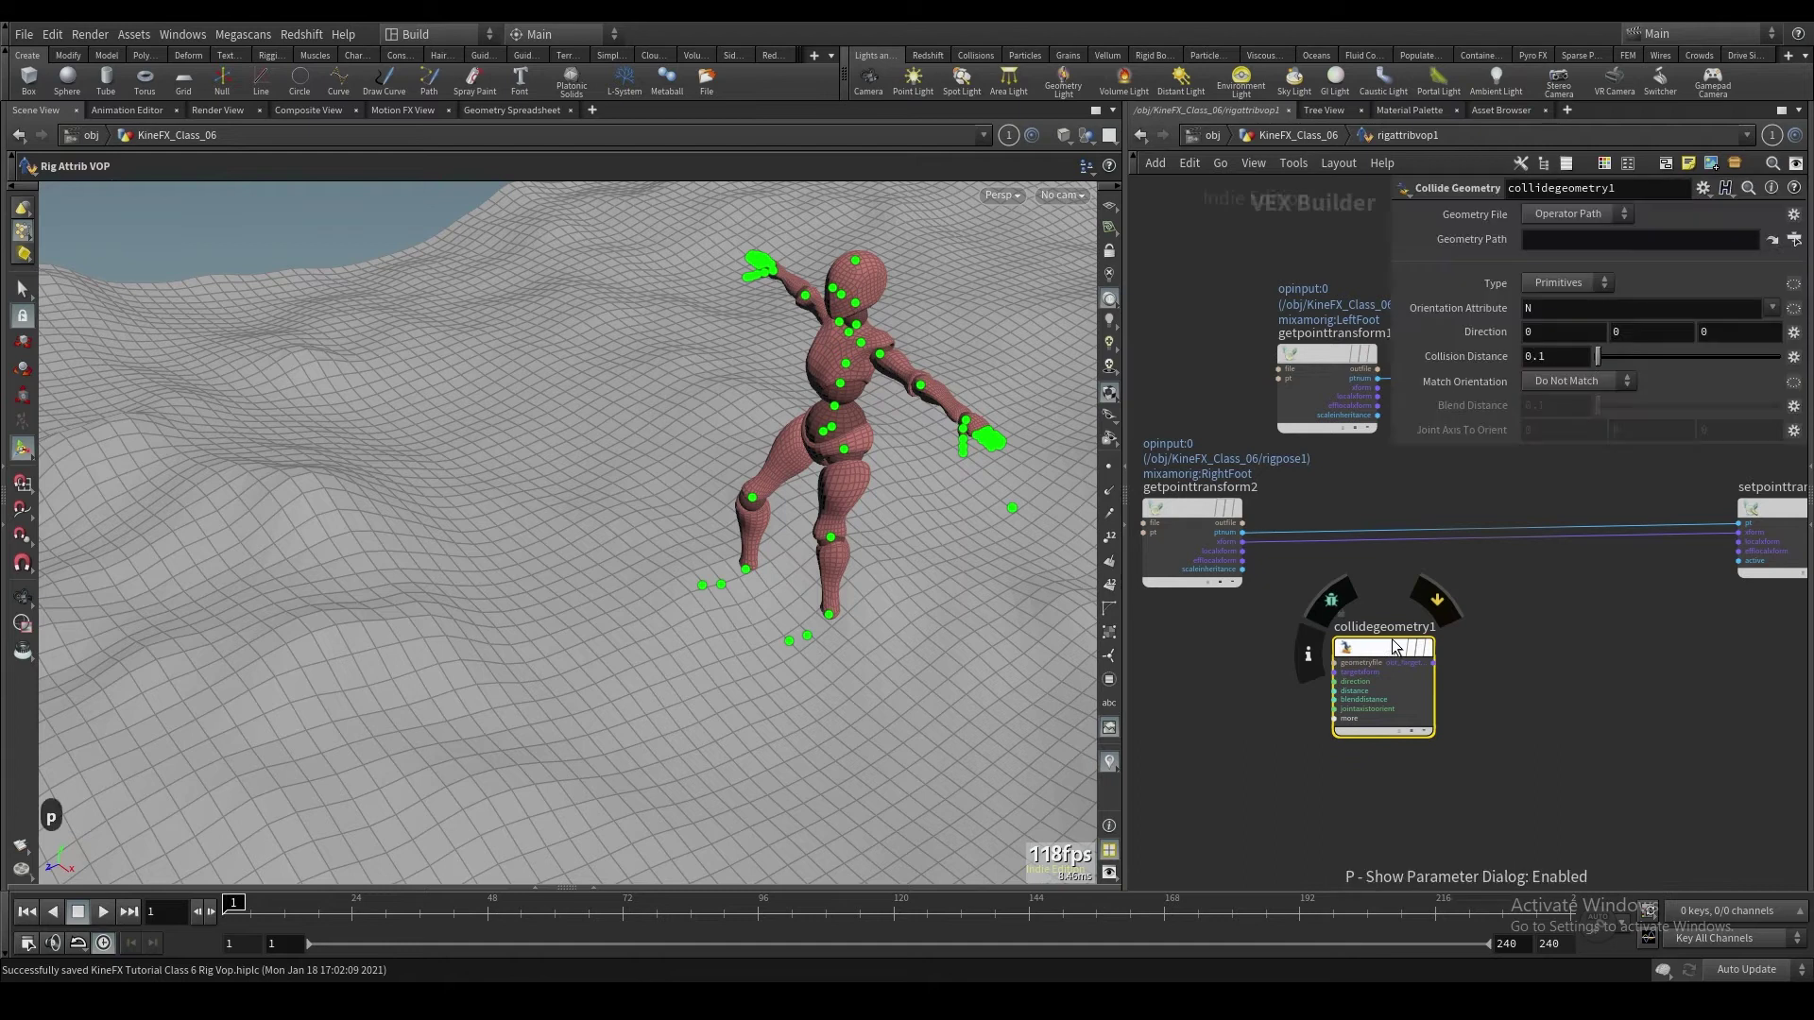
key(Tab)
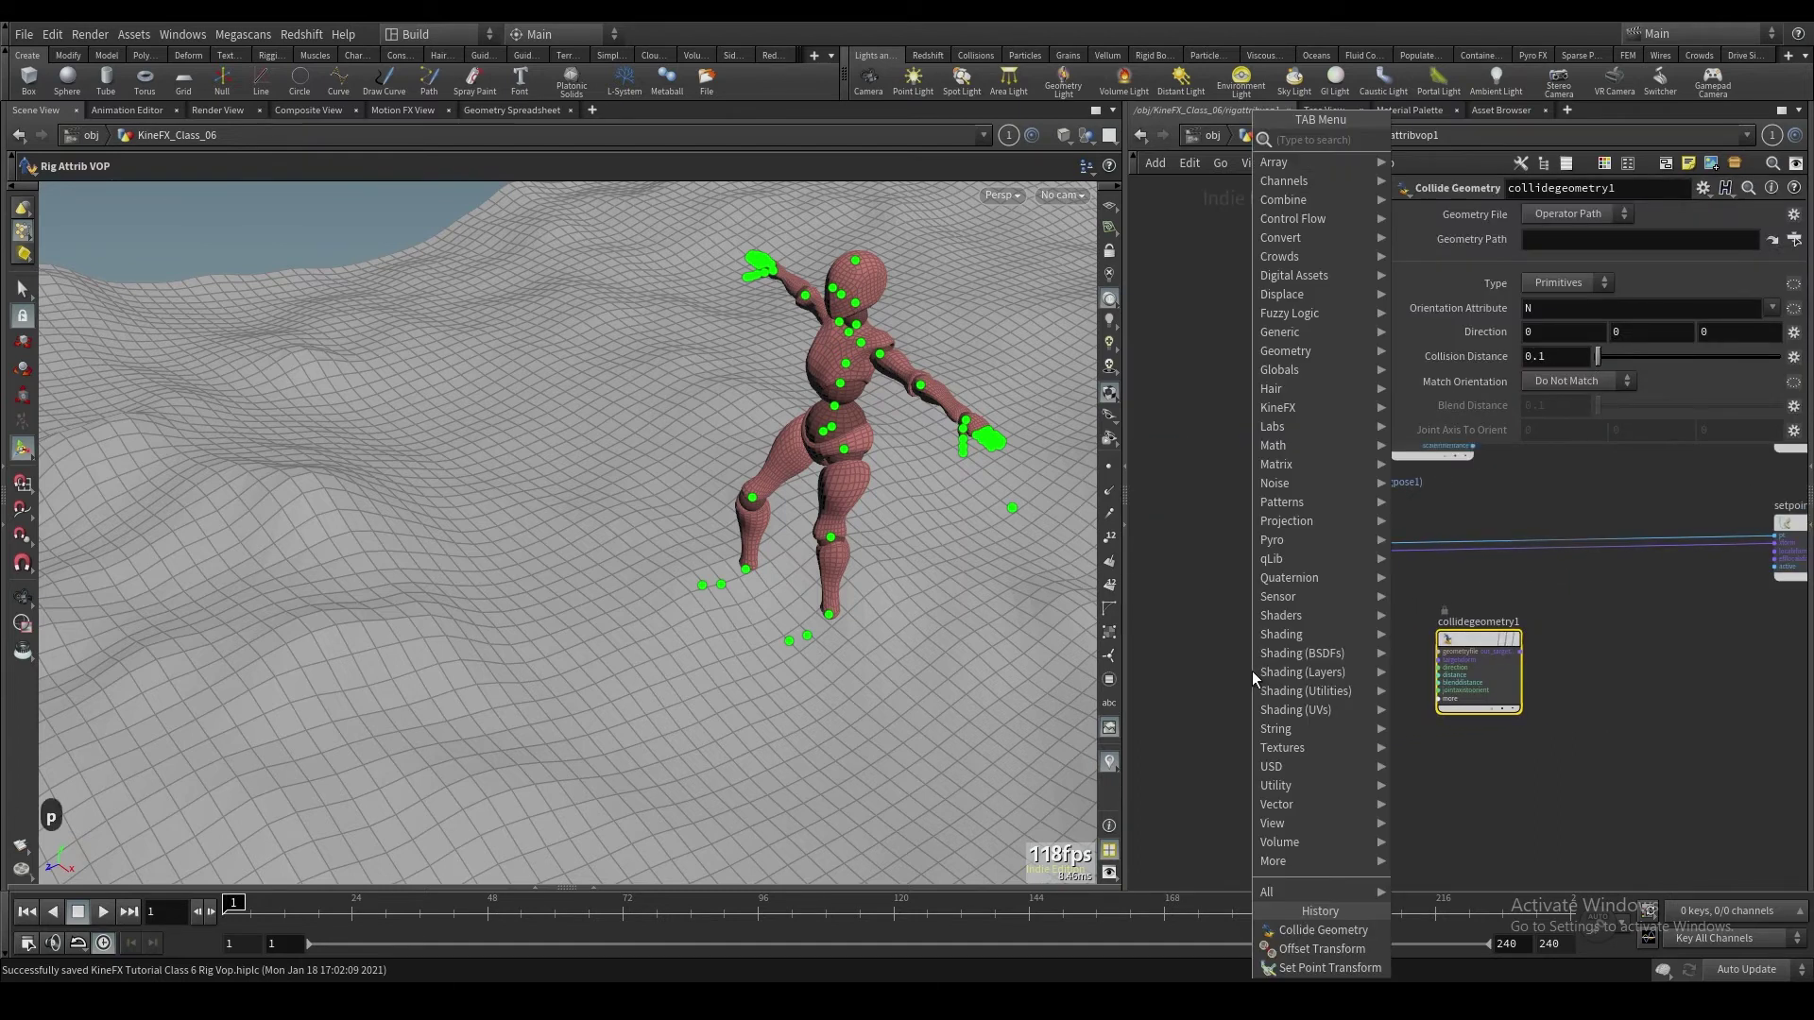
text(fil)
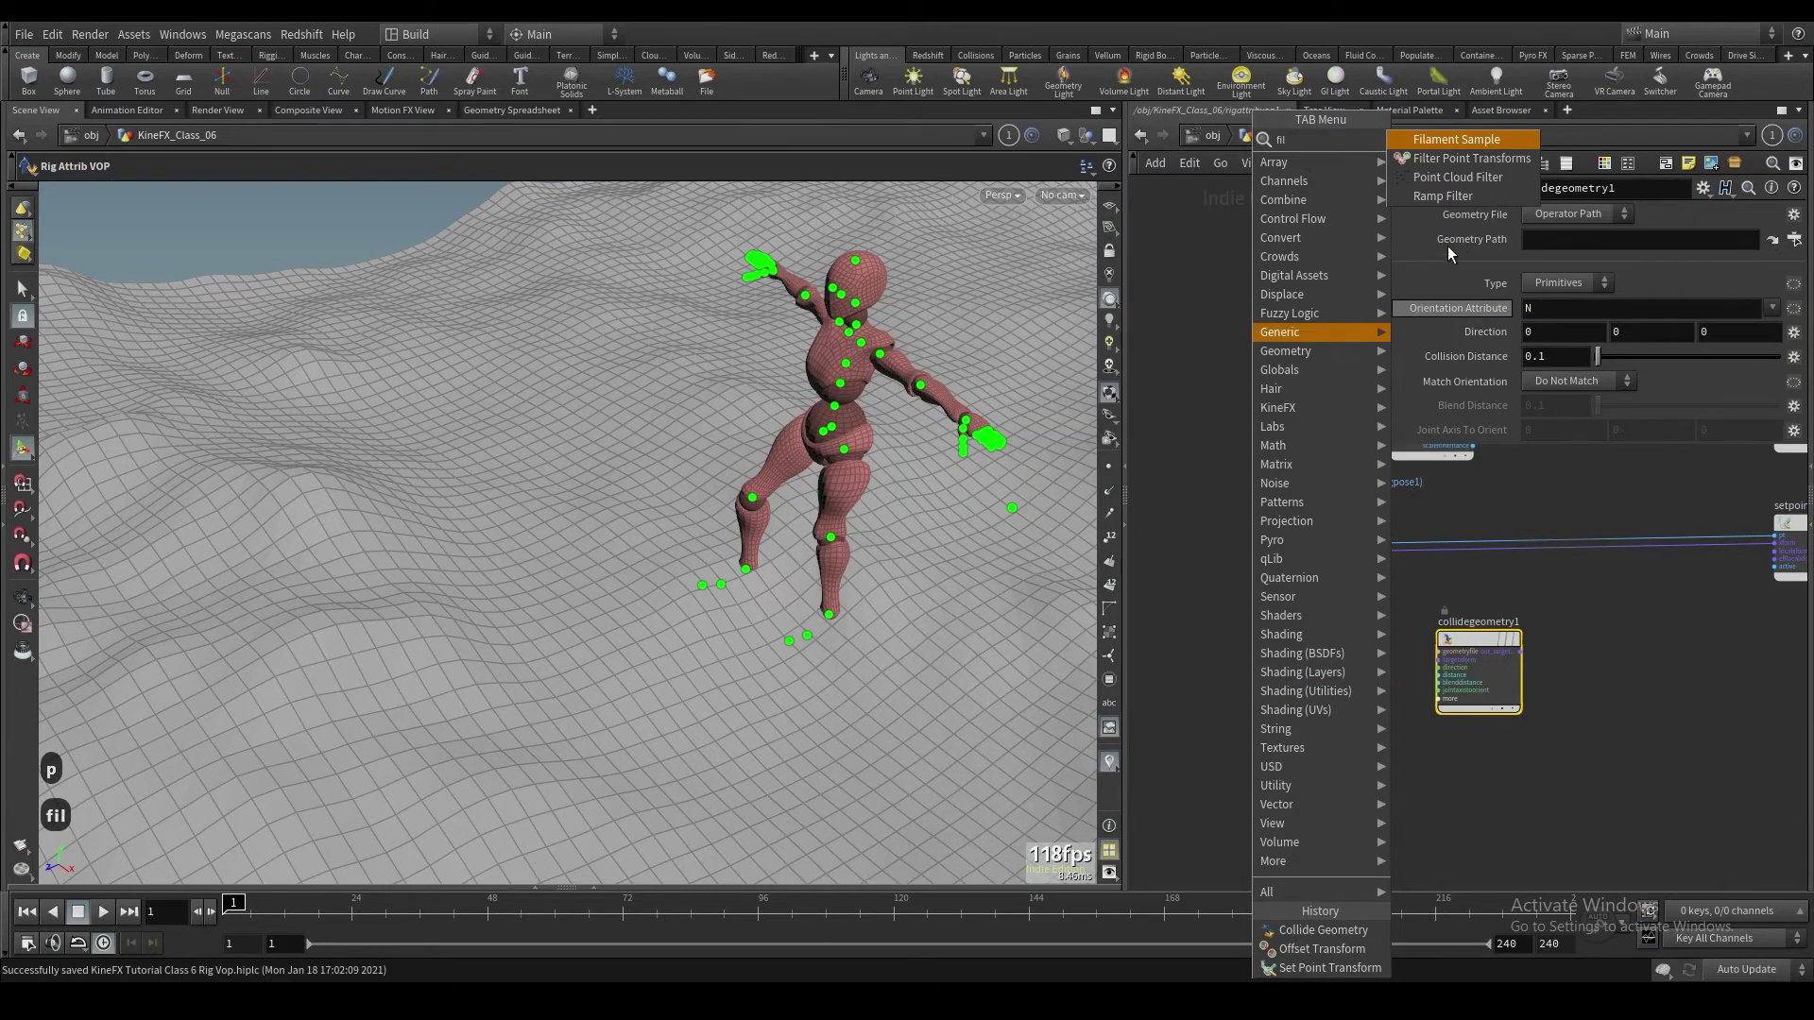
click(1244, 595)
Step: Set collidegeometry1's Geometry File to Second Input
scroll(1460, 631, up, 1)
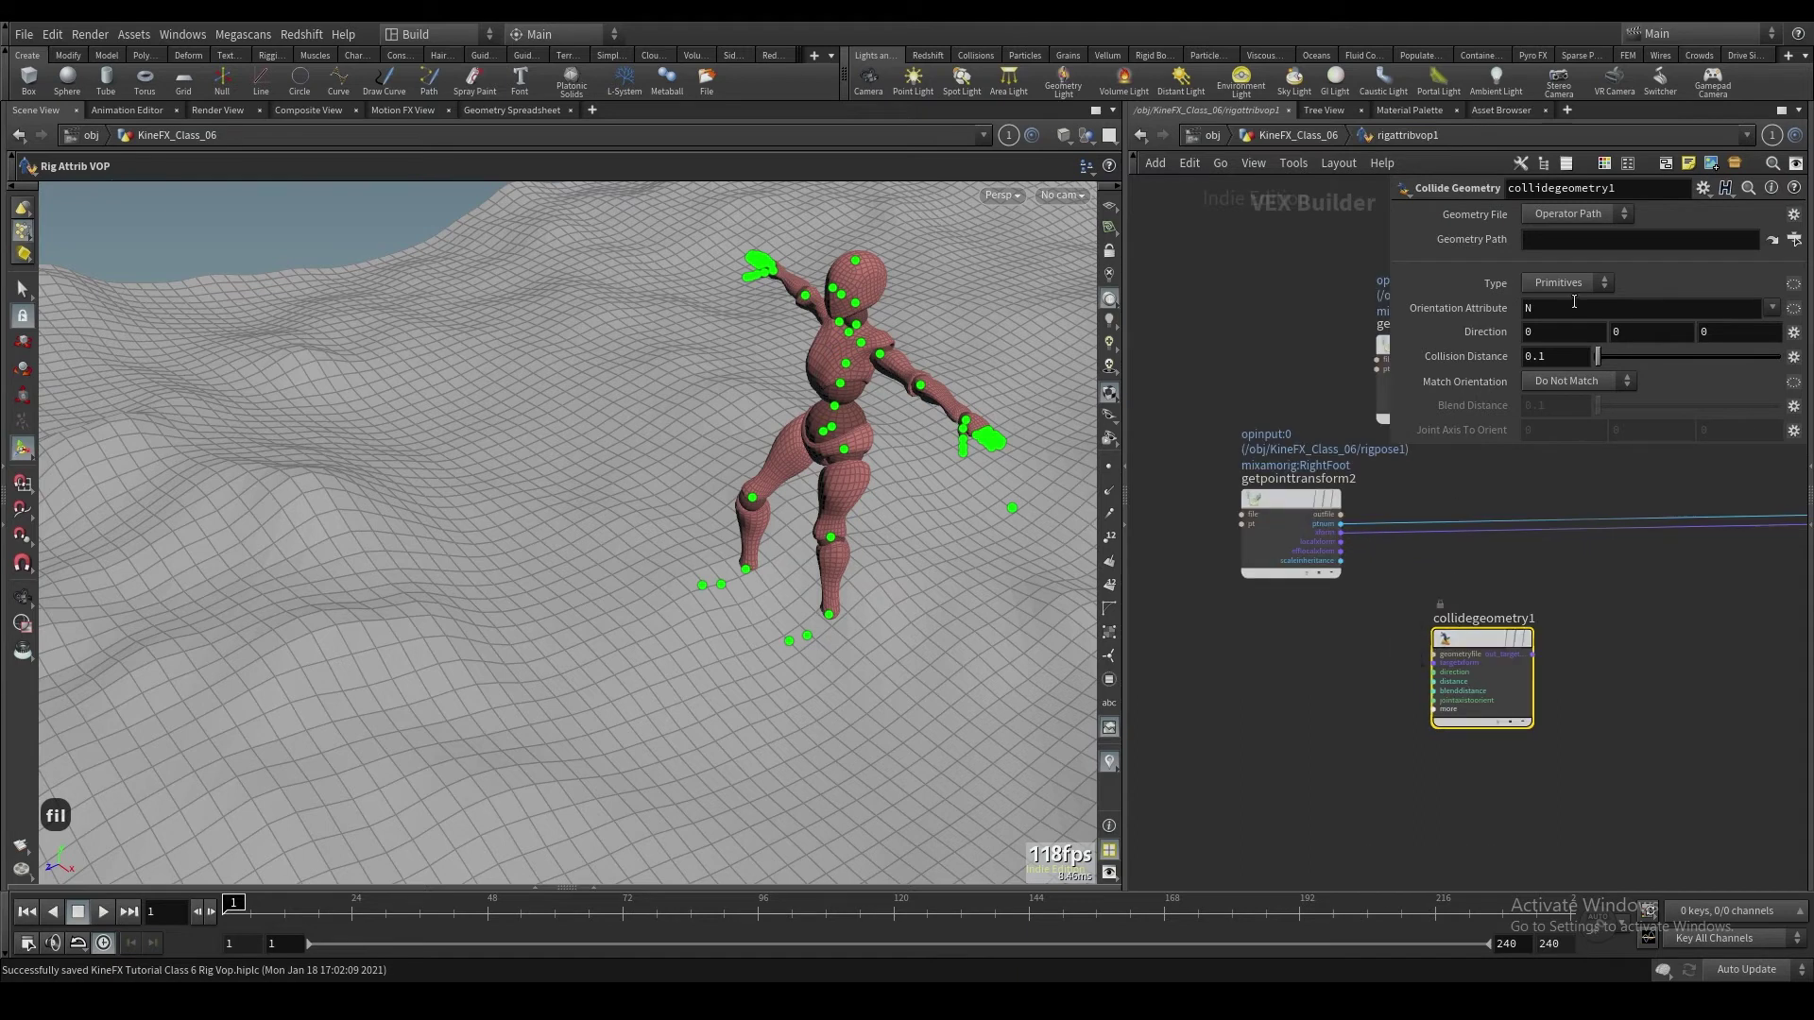
click(1589, 214)
click(1586, 272)
click(1563, 385)
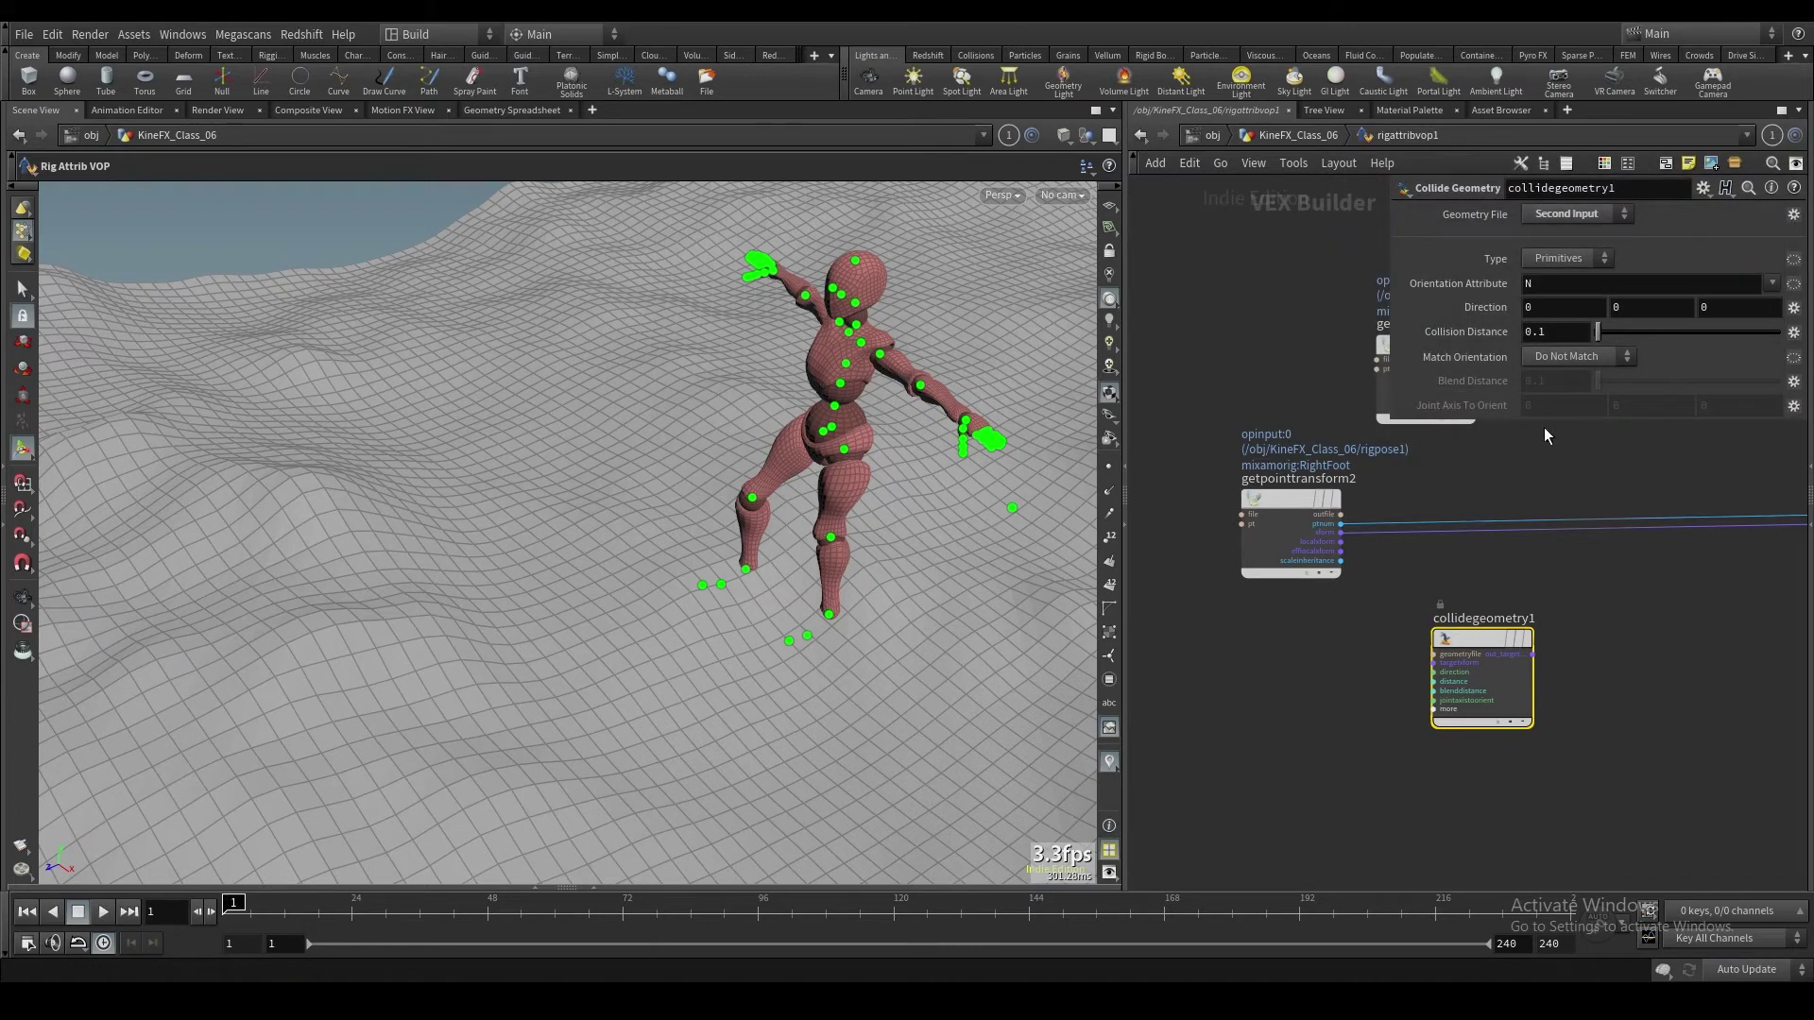
Step: Move collidegeometry1 closer beneath the wires running from getpointtransform2 to setpointtransform2
scroll(1479, 612, down, 1)
middle_drag(1538, 566, 1453, 571)
scroll(1396, 619, up, 2)
drag(1403, 631, 1447, 583)
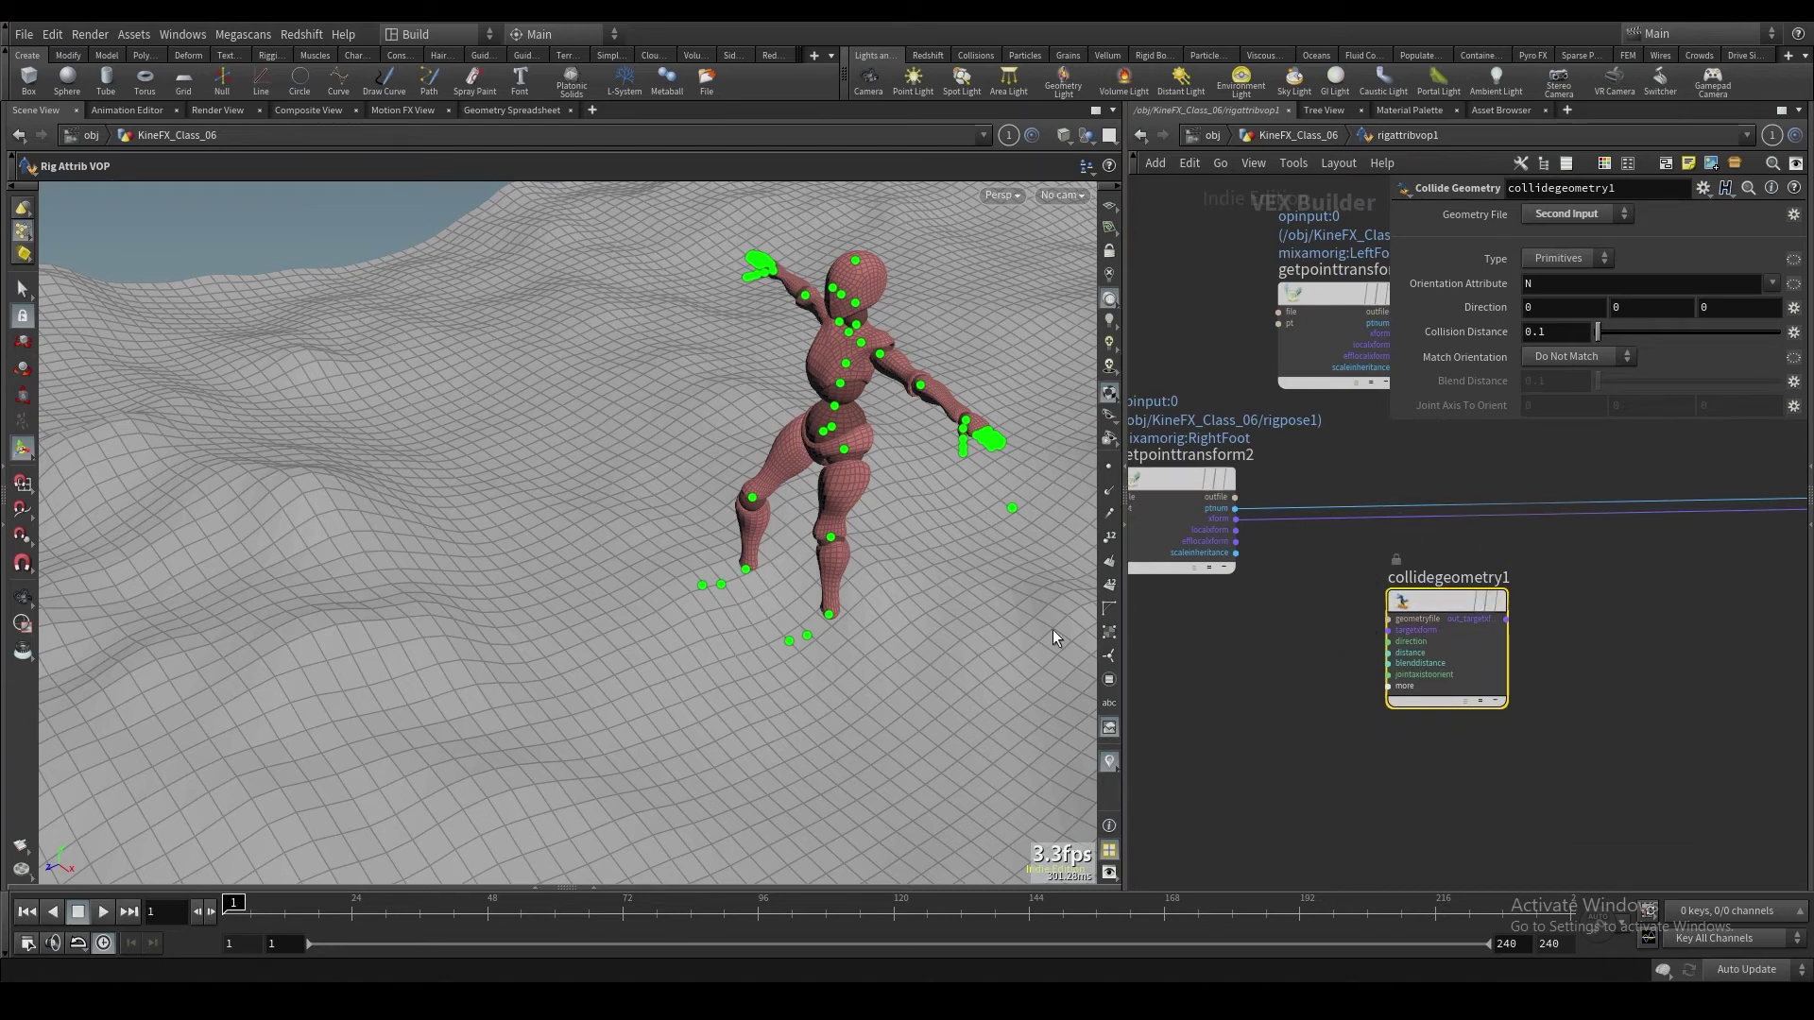
scroll(1403, 602, up, 1)
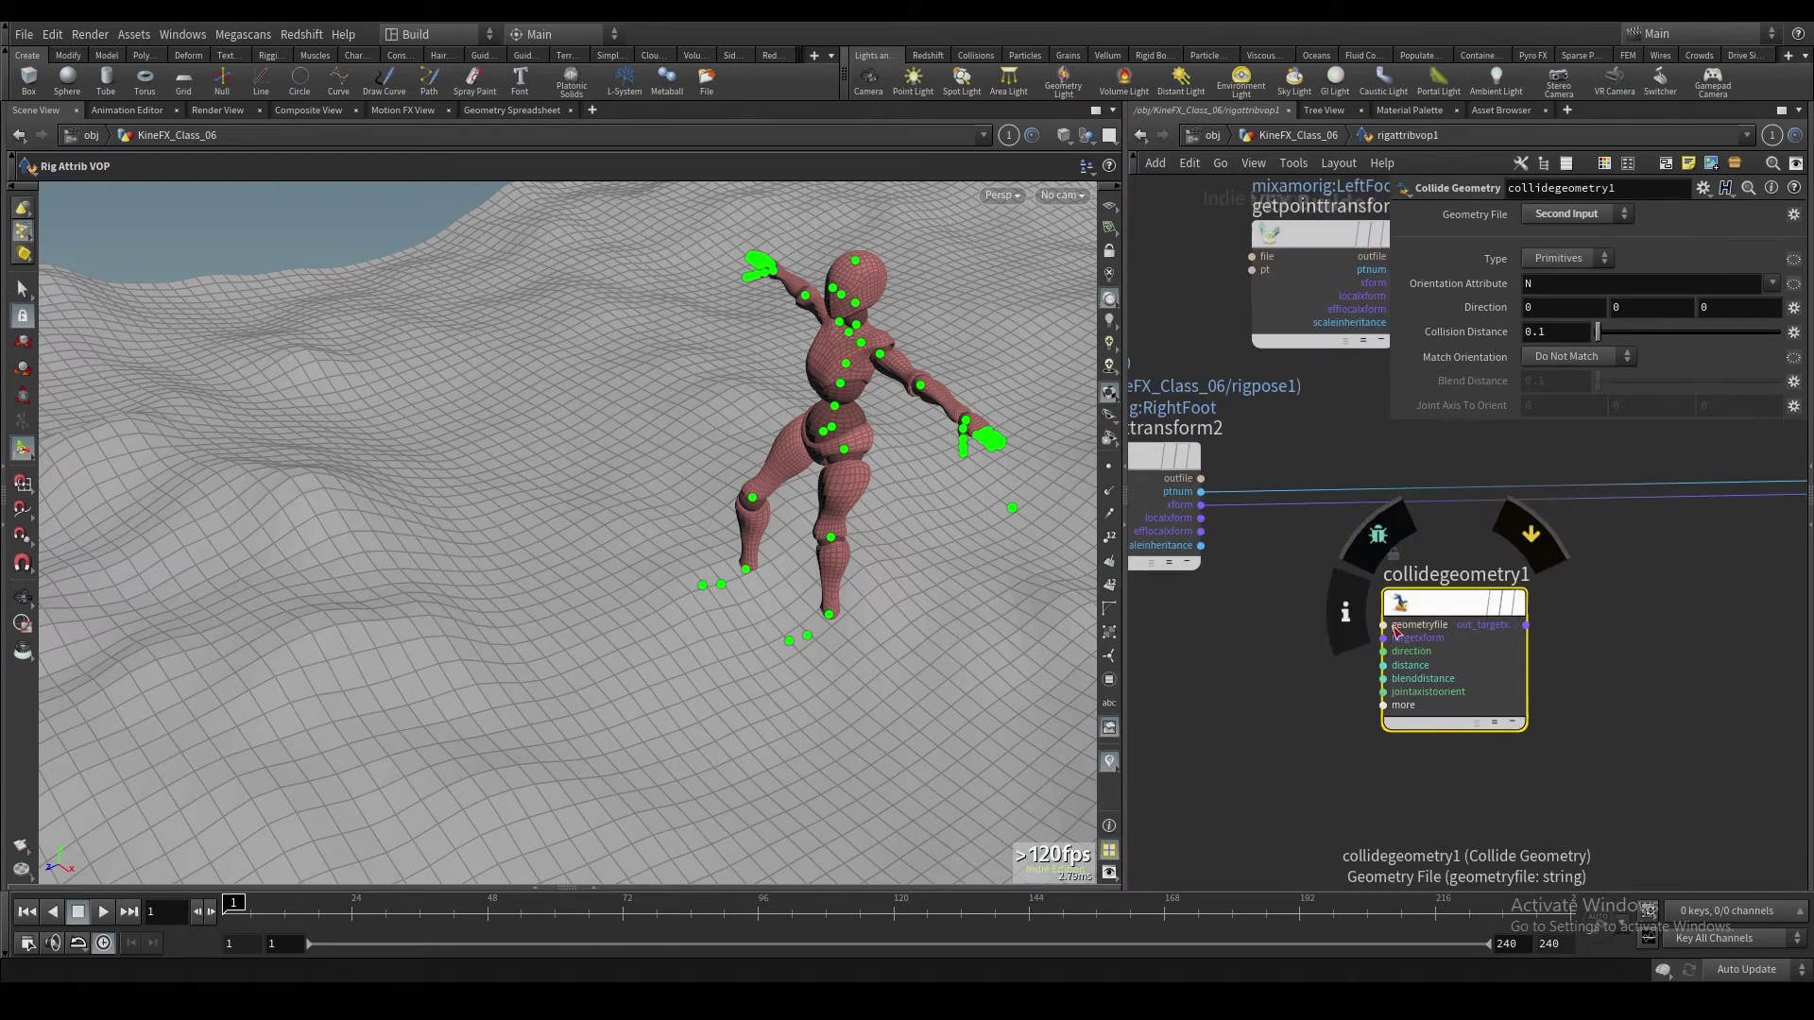
scroll(1268, 539, down, 1)
middle_drag(1267, 541, 1293, 578)
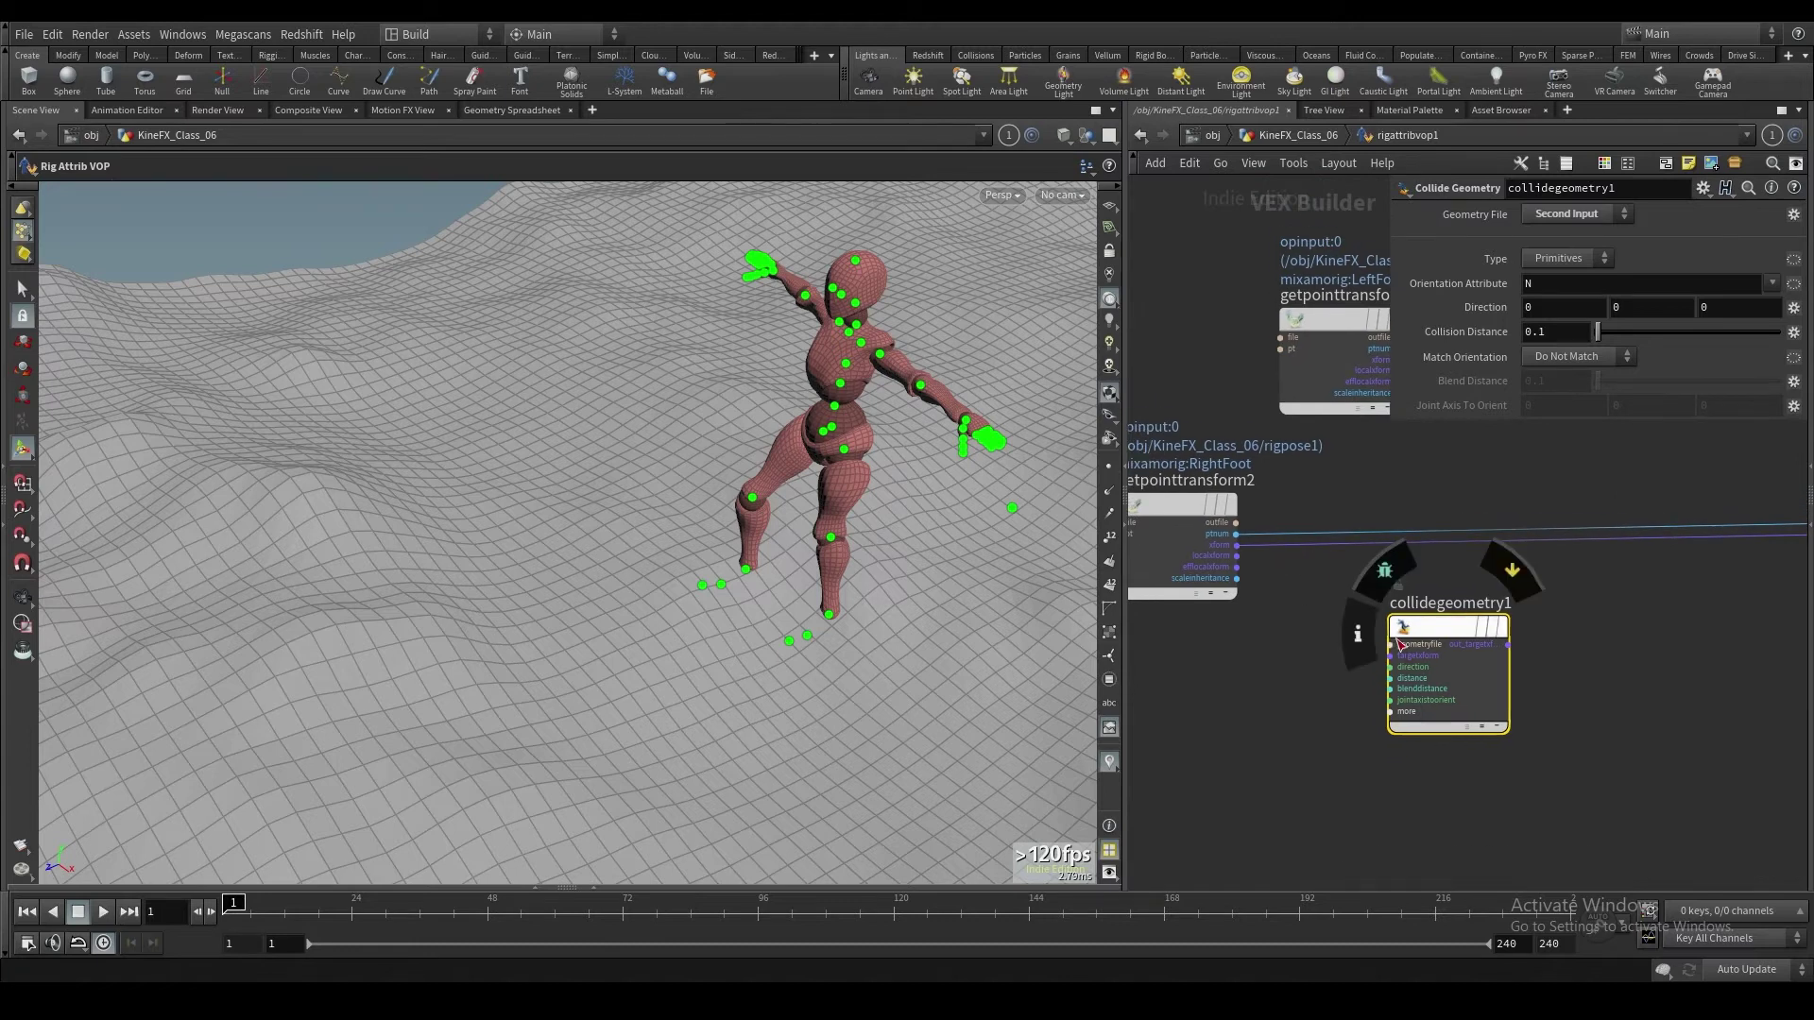
Step: Route getpointtransform2's xform through collidegeometry1 into setpointtransform2's xform, and place collidegeometry1 between the two nodes
click(1393, 657)
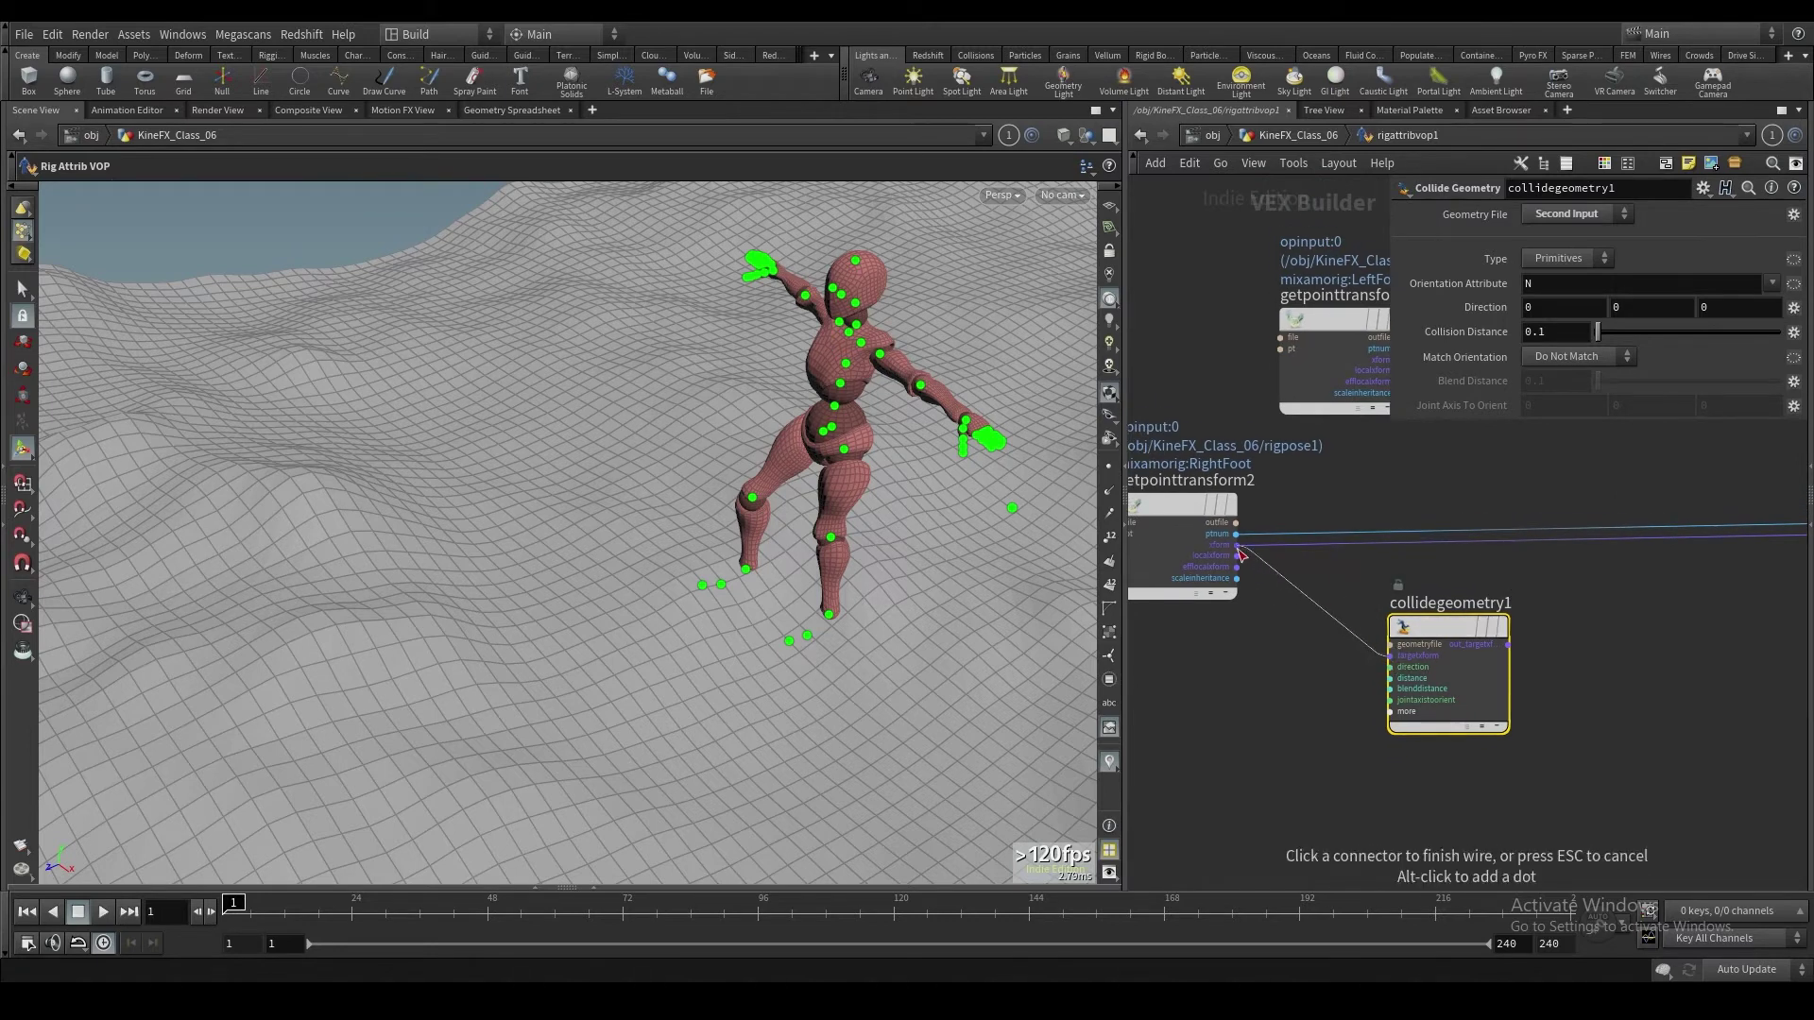
click(1291, 562)
scroll(1547, 621, down, 2)
middle_drag(1546, 623, 1457, 627)
scroll(1456, 644, up, 2)
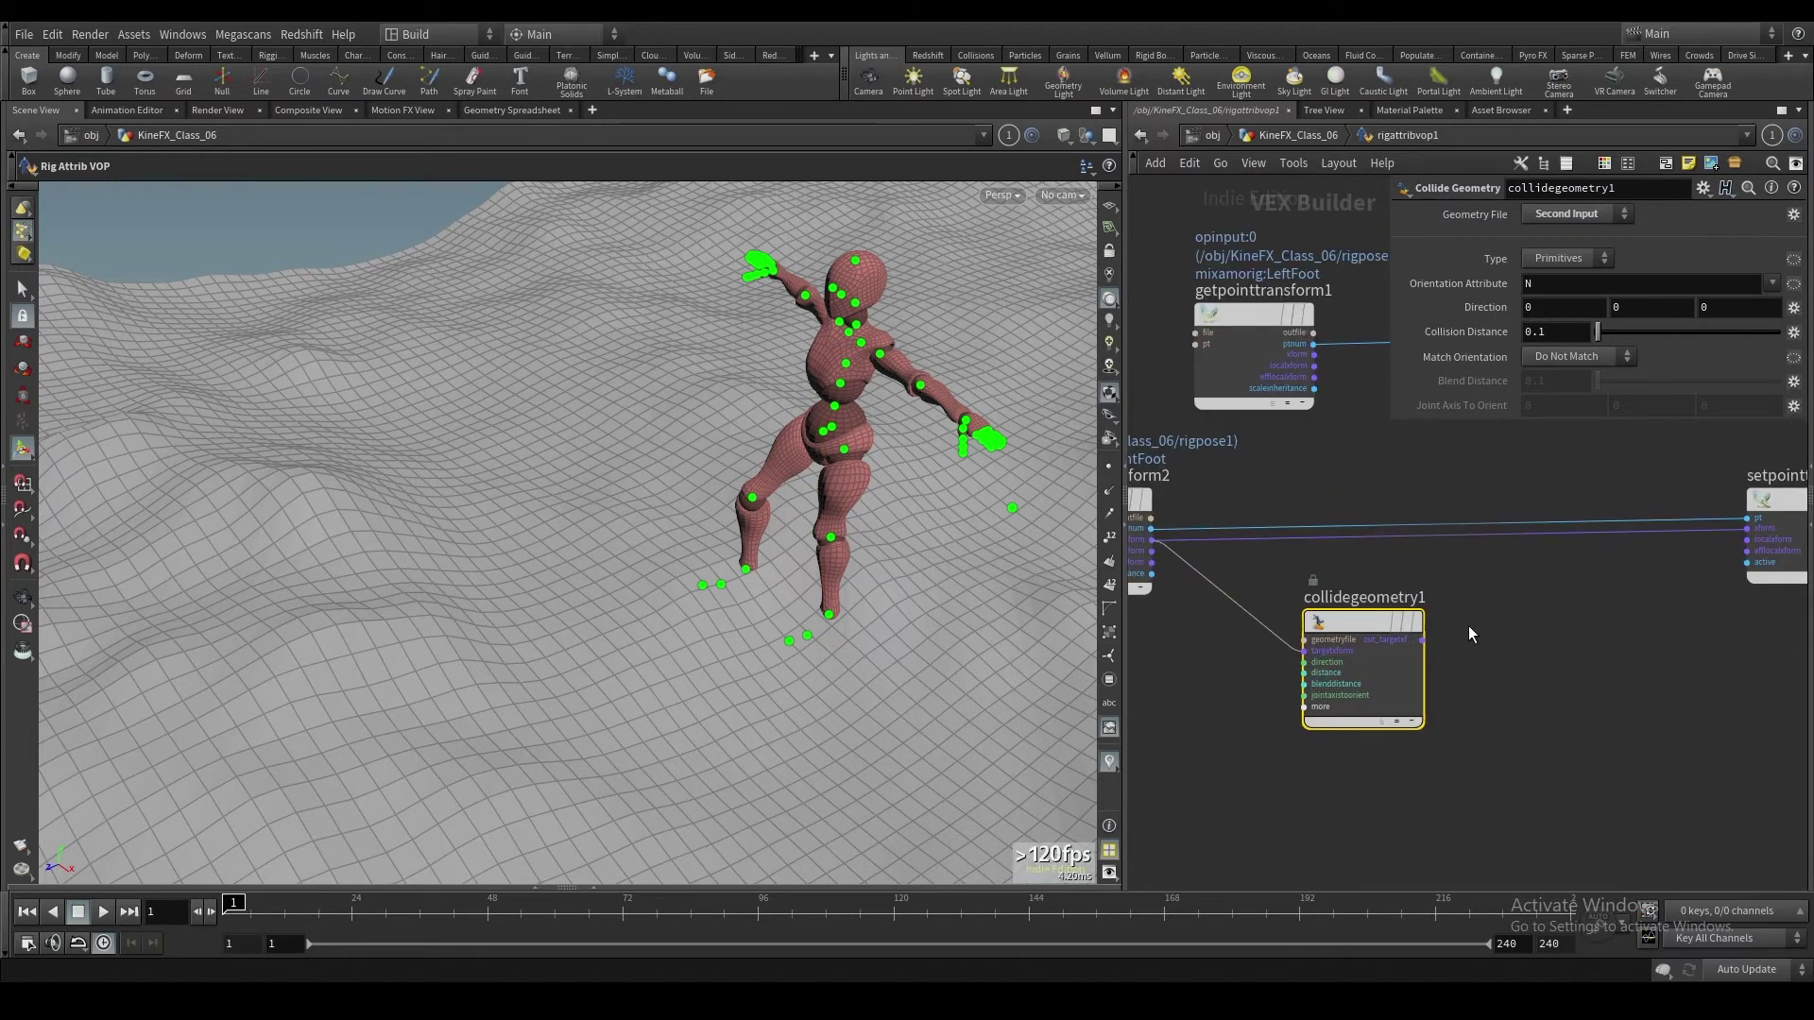
click(1747, 528)
click(1422, 641)
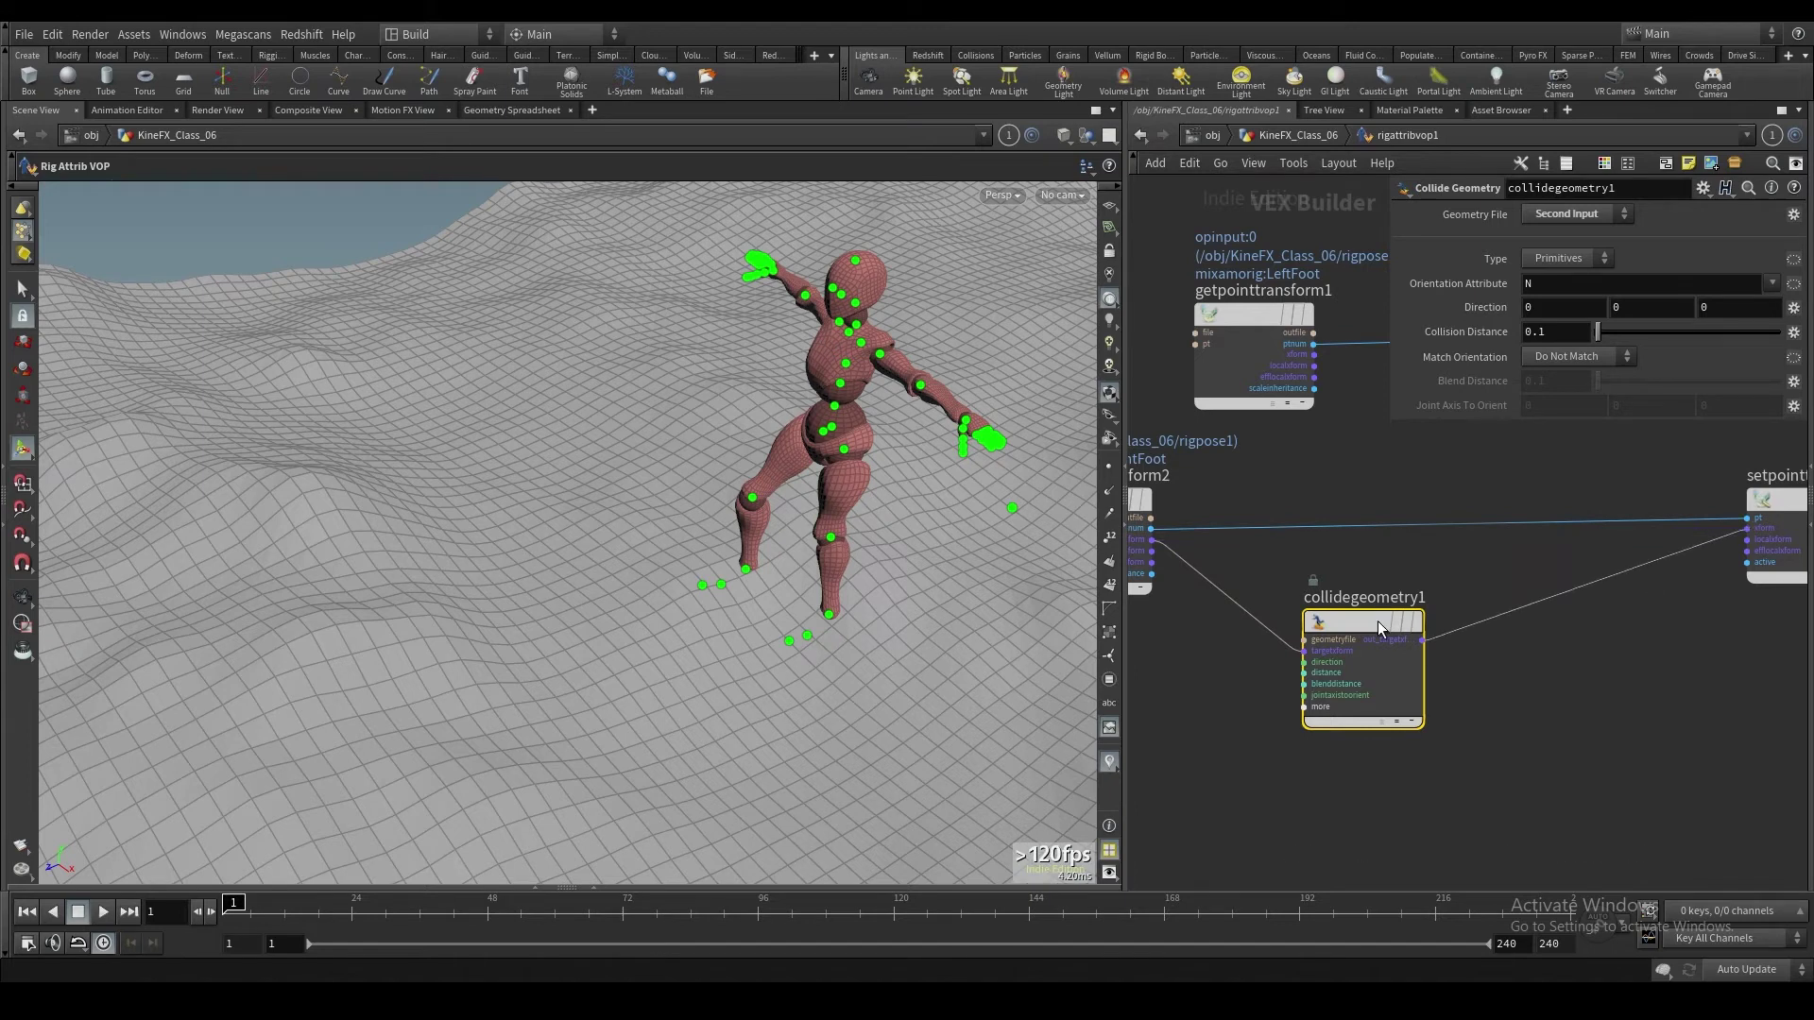
drag(1384, 619, 1522, 564)
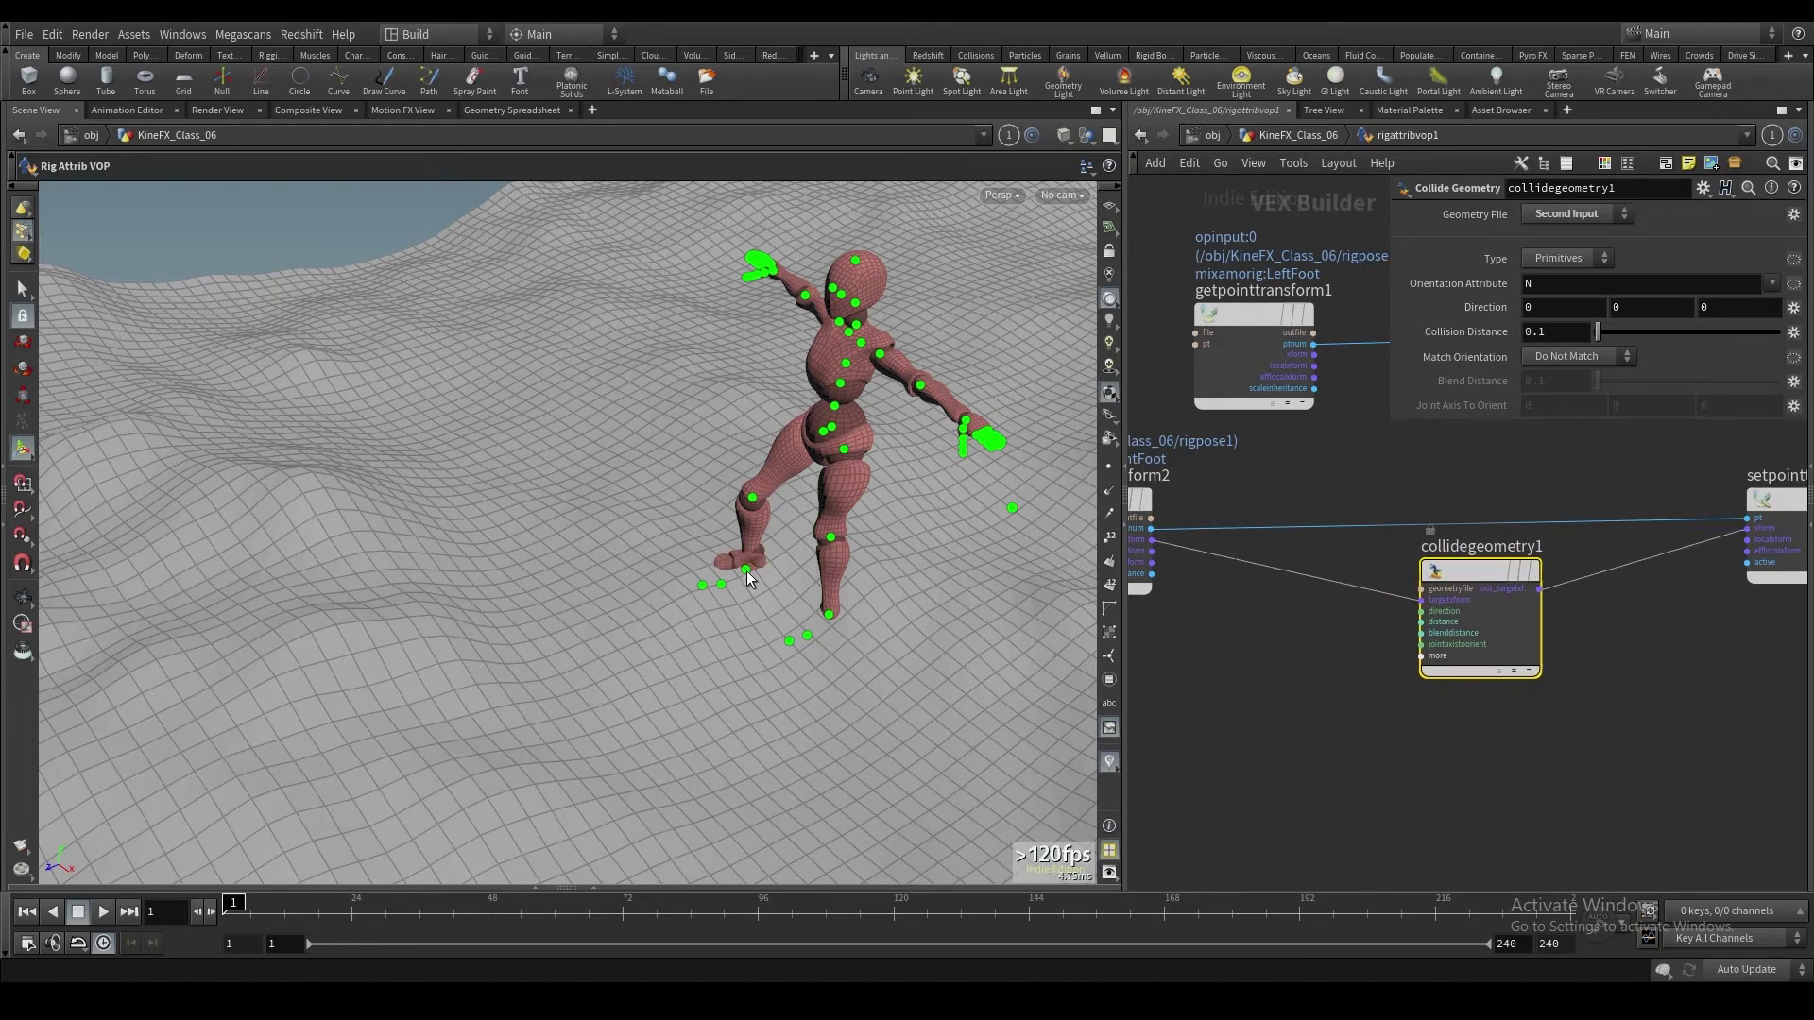
Step: Try a Collision Distance of 0.05 on collidegeometry1, and restore it to 0.1
scroll(746, 578, up, 3)
alt+drag(785, 587, 689, 511)
scroll(769, 526, up, 5)
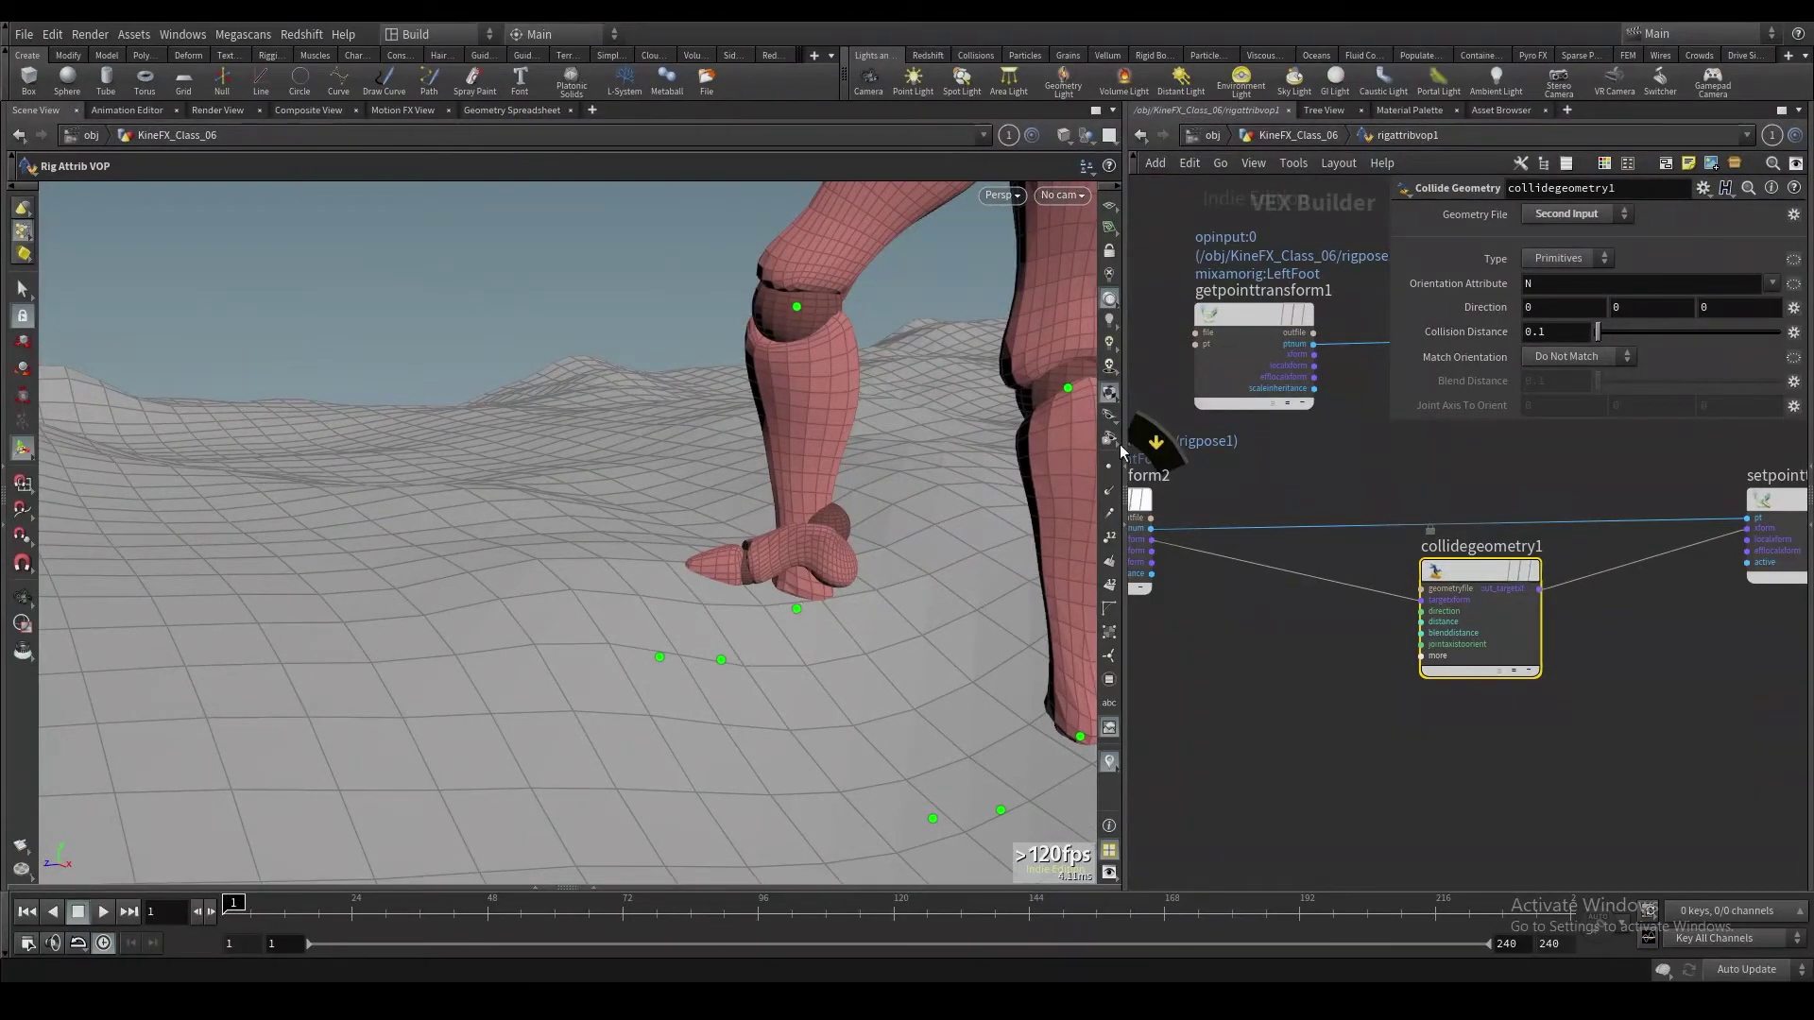
click(1570, 333)
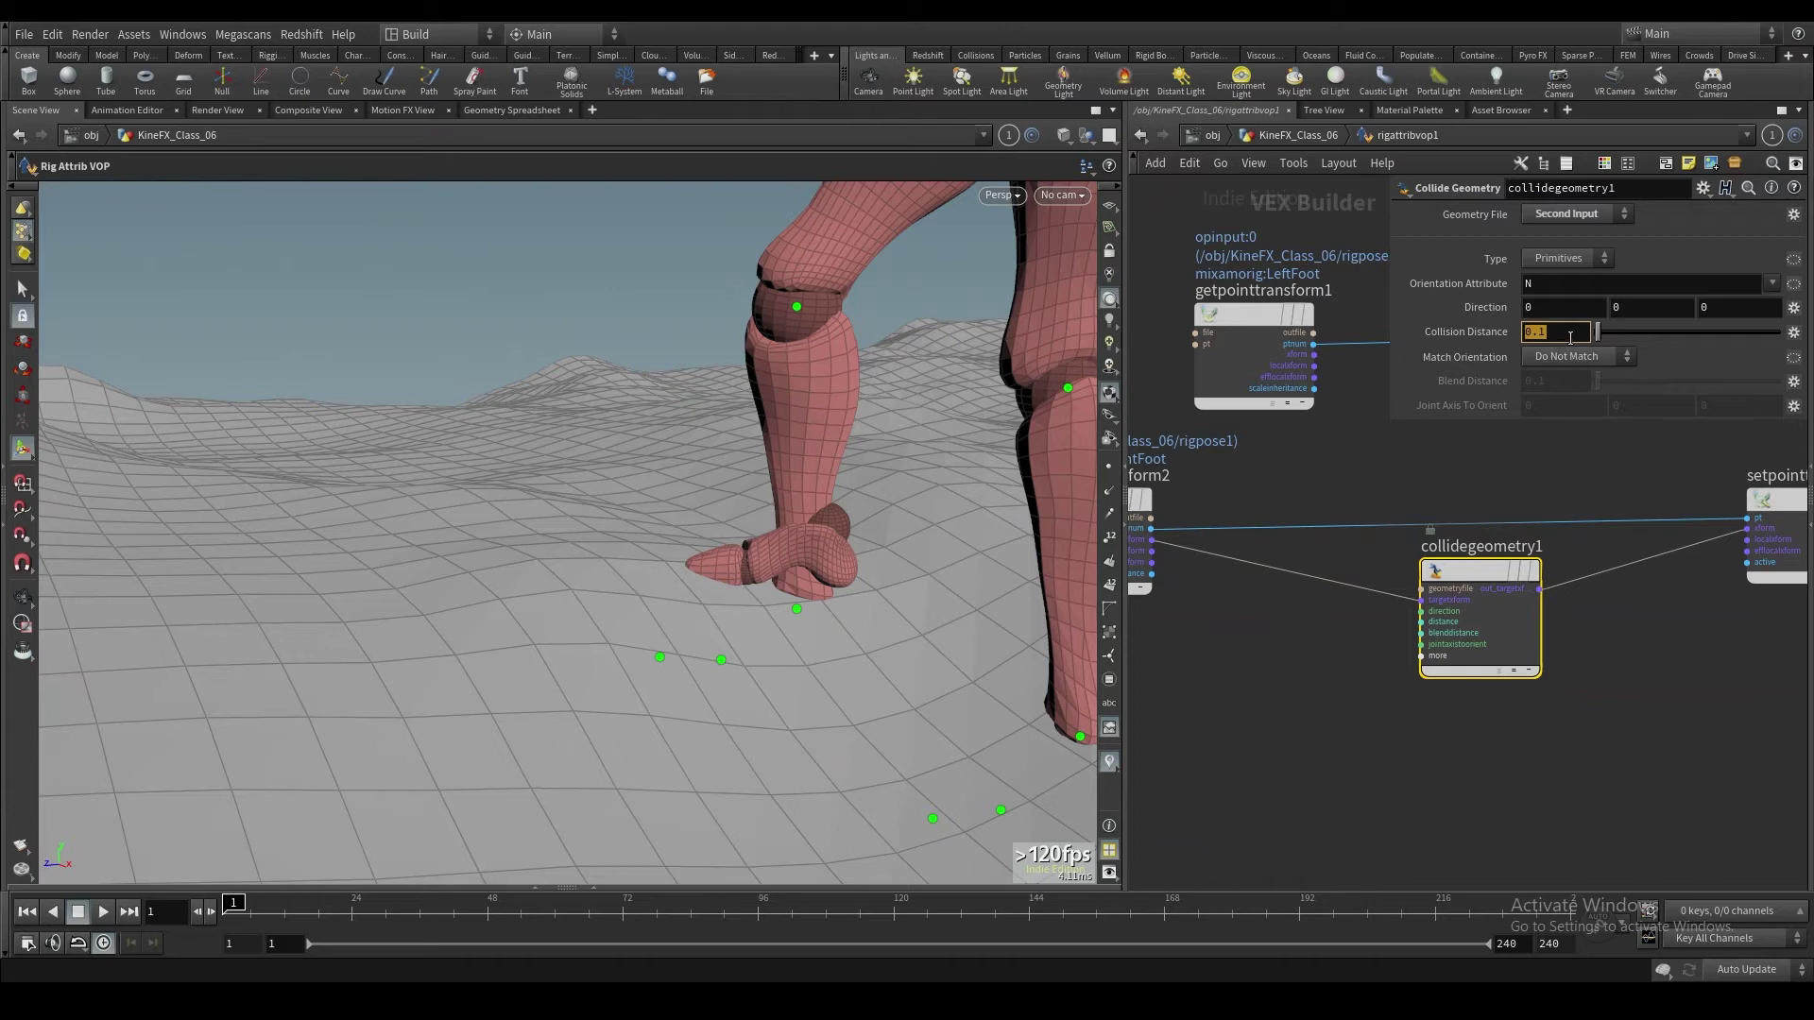
text(0.05)
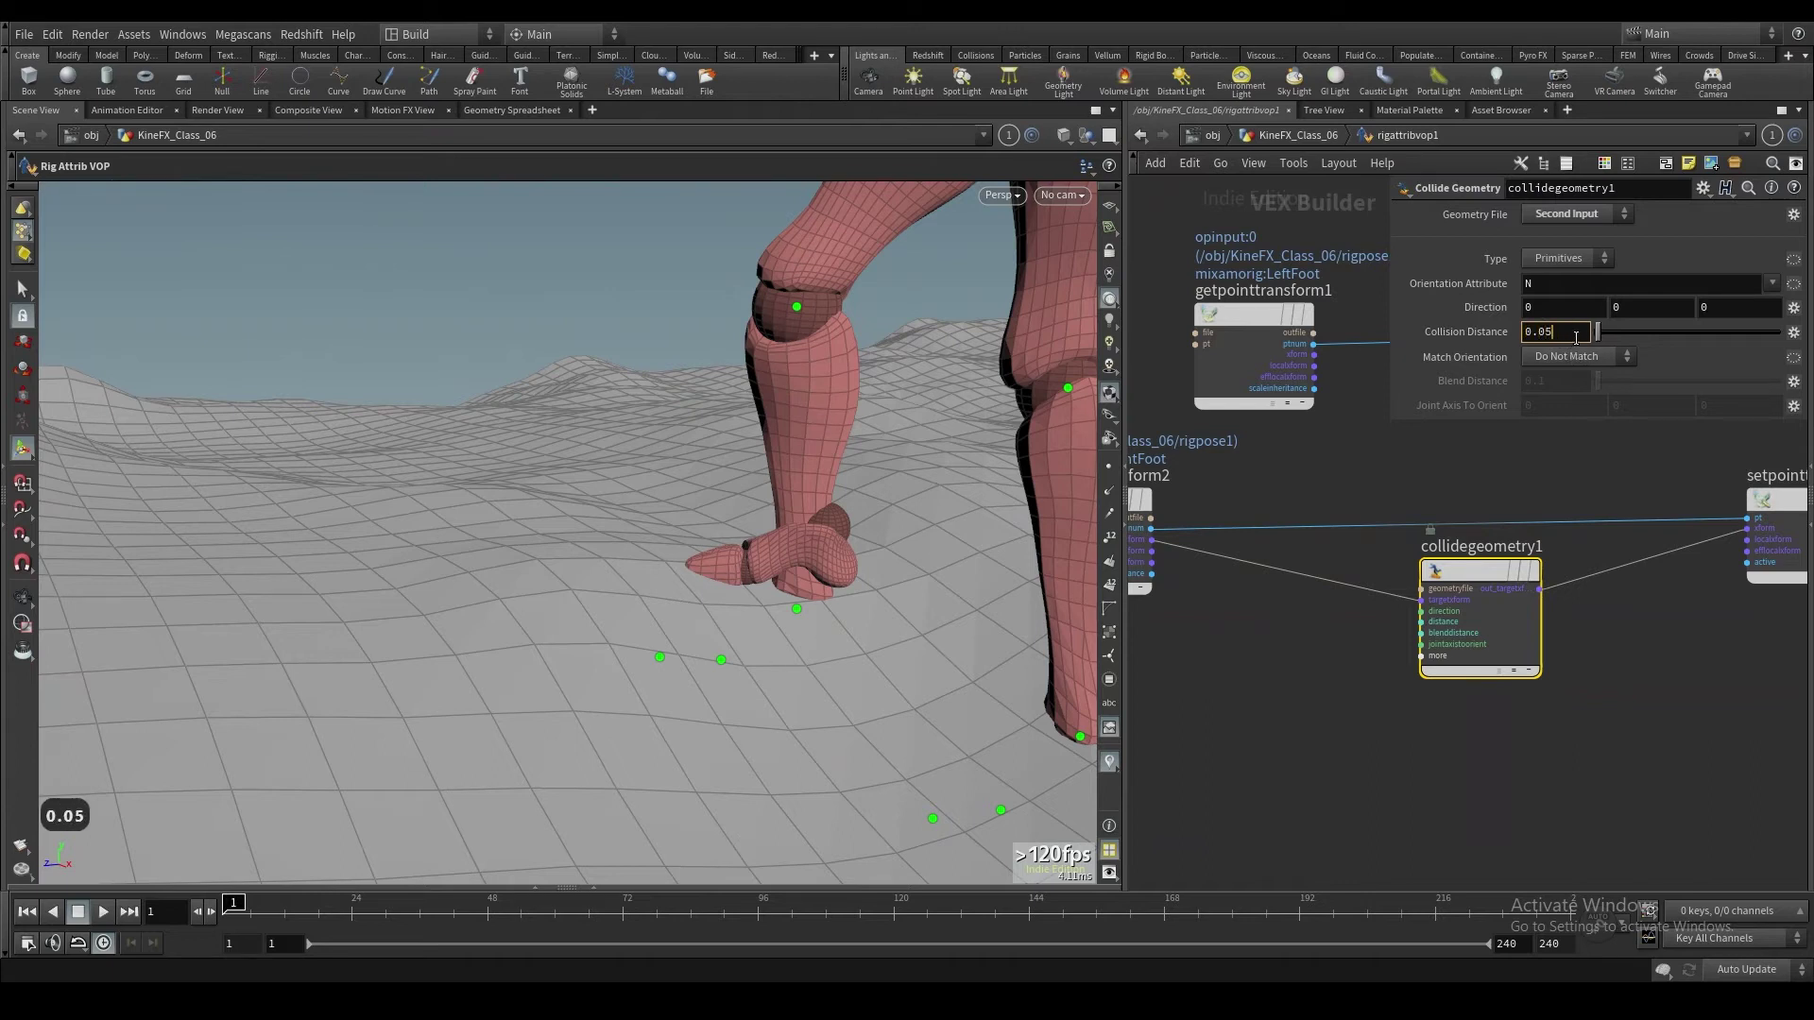
key(Return)
click(1567, 333)
text(0.1)
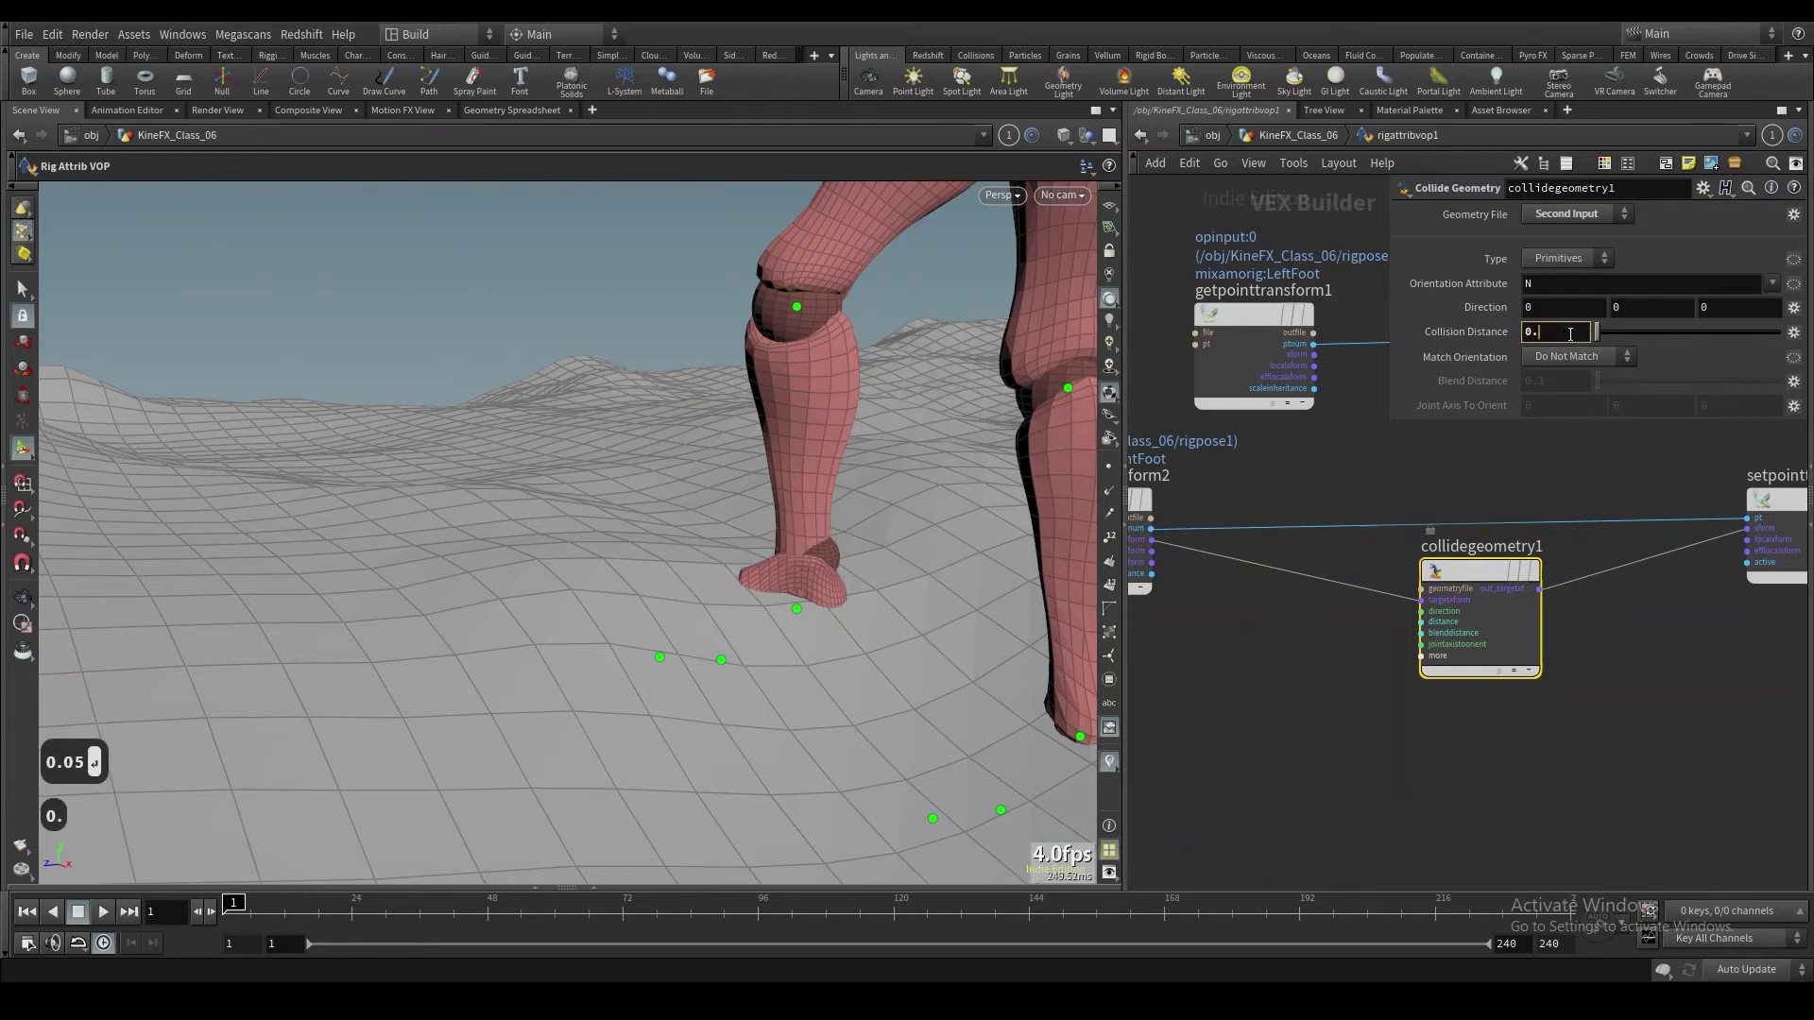
key(Return)
key(Escape)
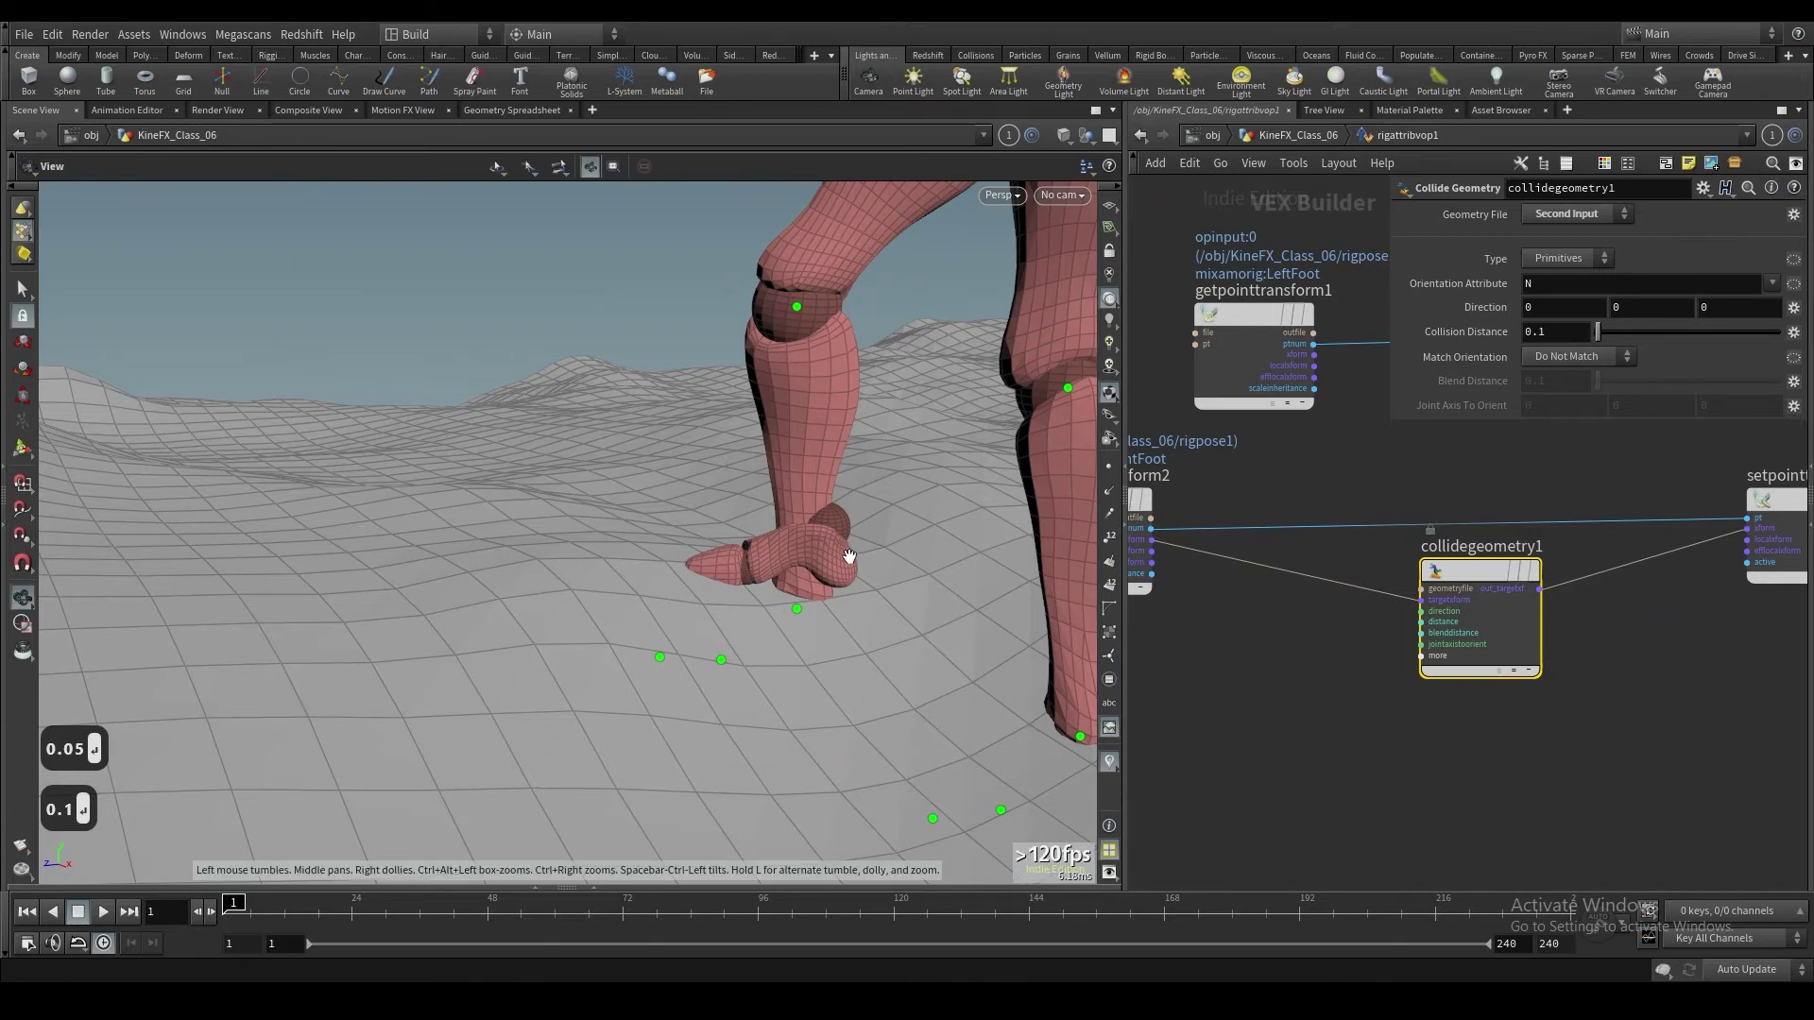
Step: Set collidegeometry1's Match Orientation to After Contact and the Y value of Joint Axis To Orient to 1
drag(846, 555, 825, 486)
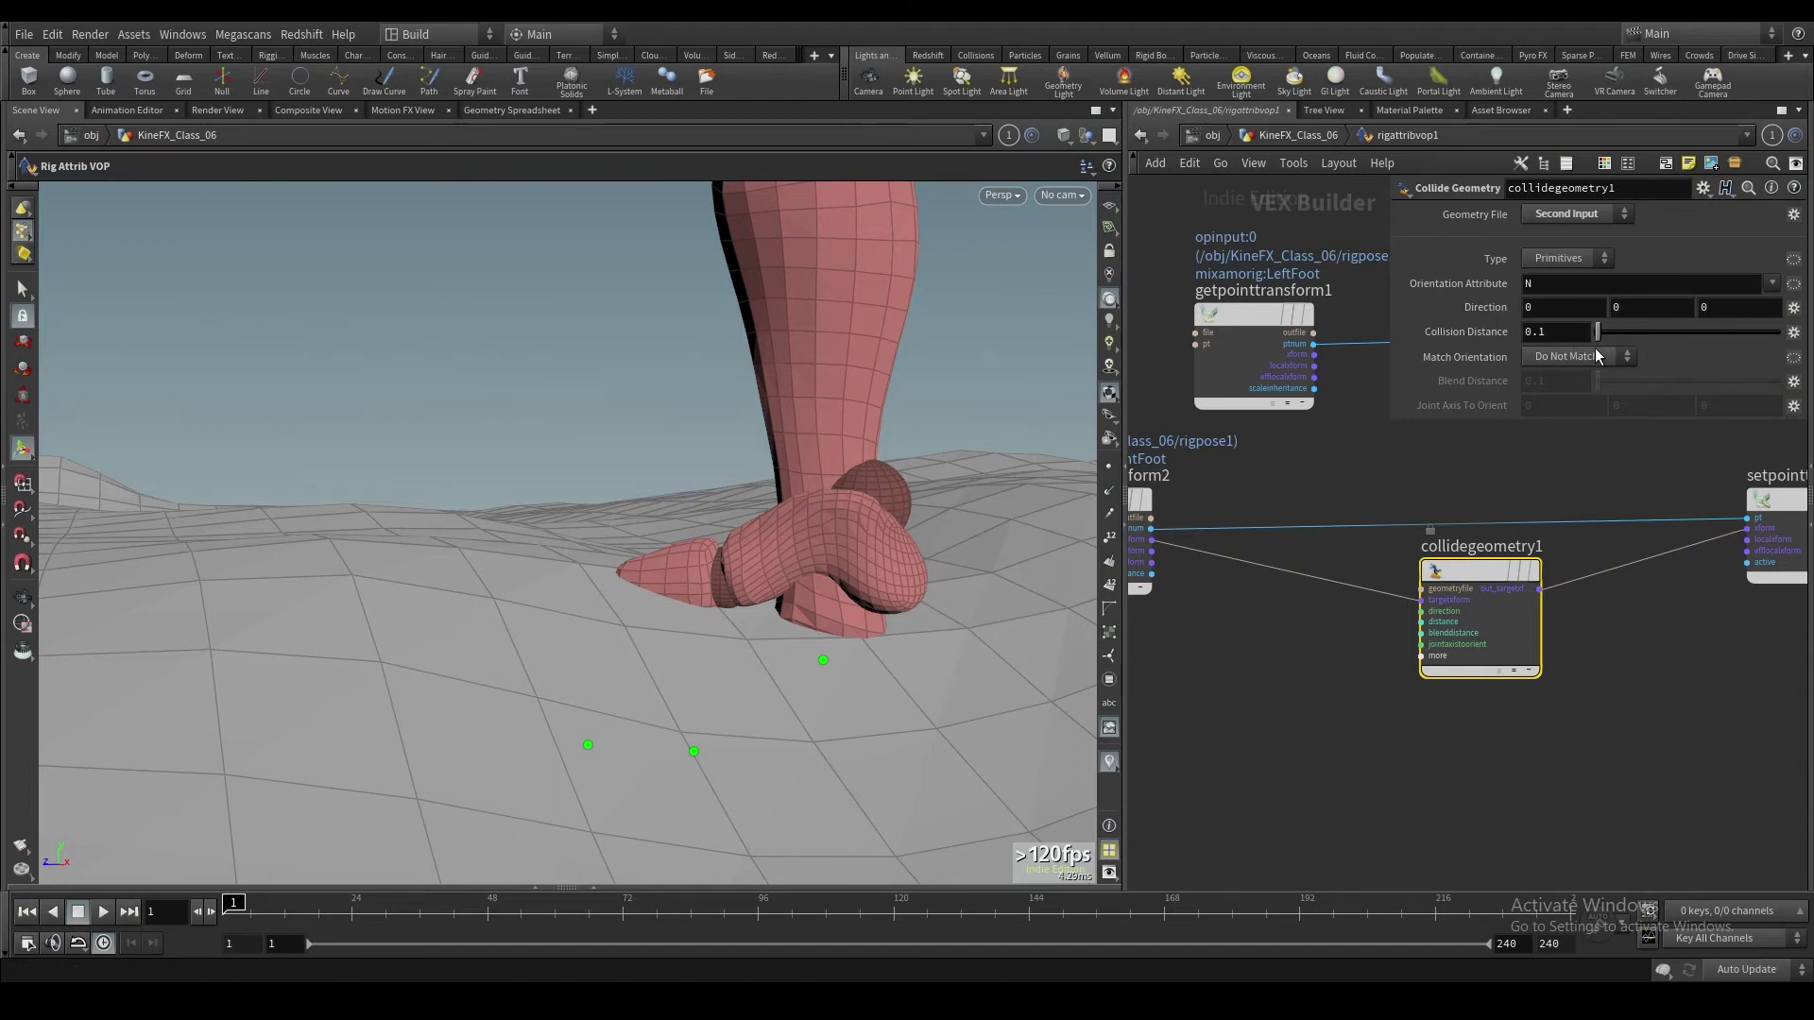
scroll(1243, 666, down, 1)
middle_drag(1256, 660, 1332, 653)
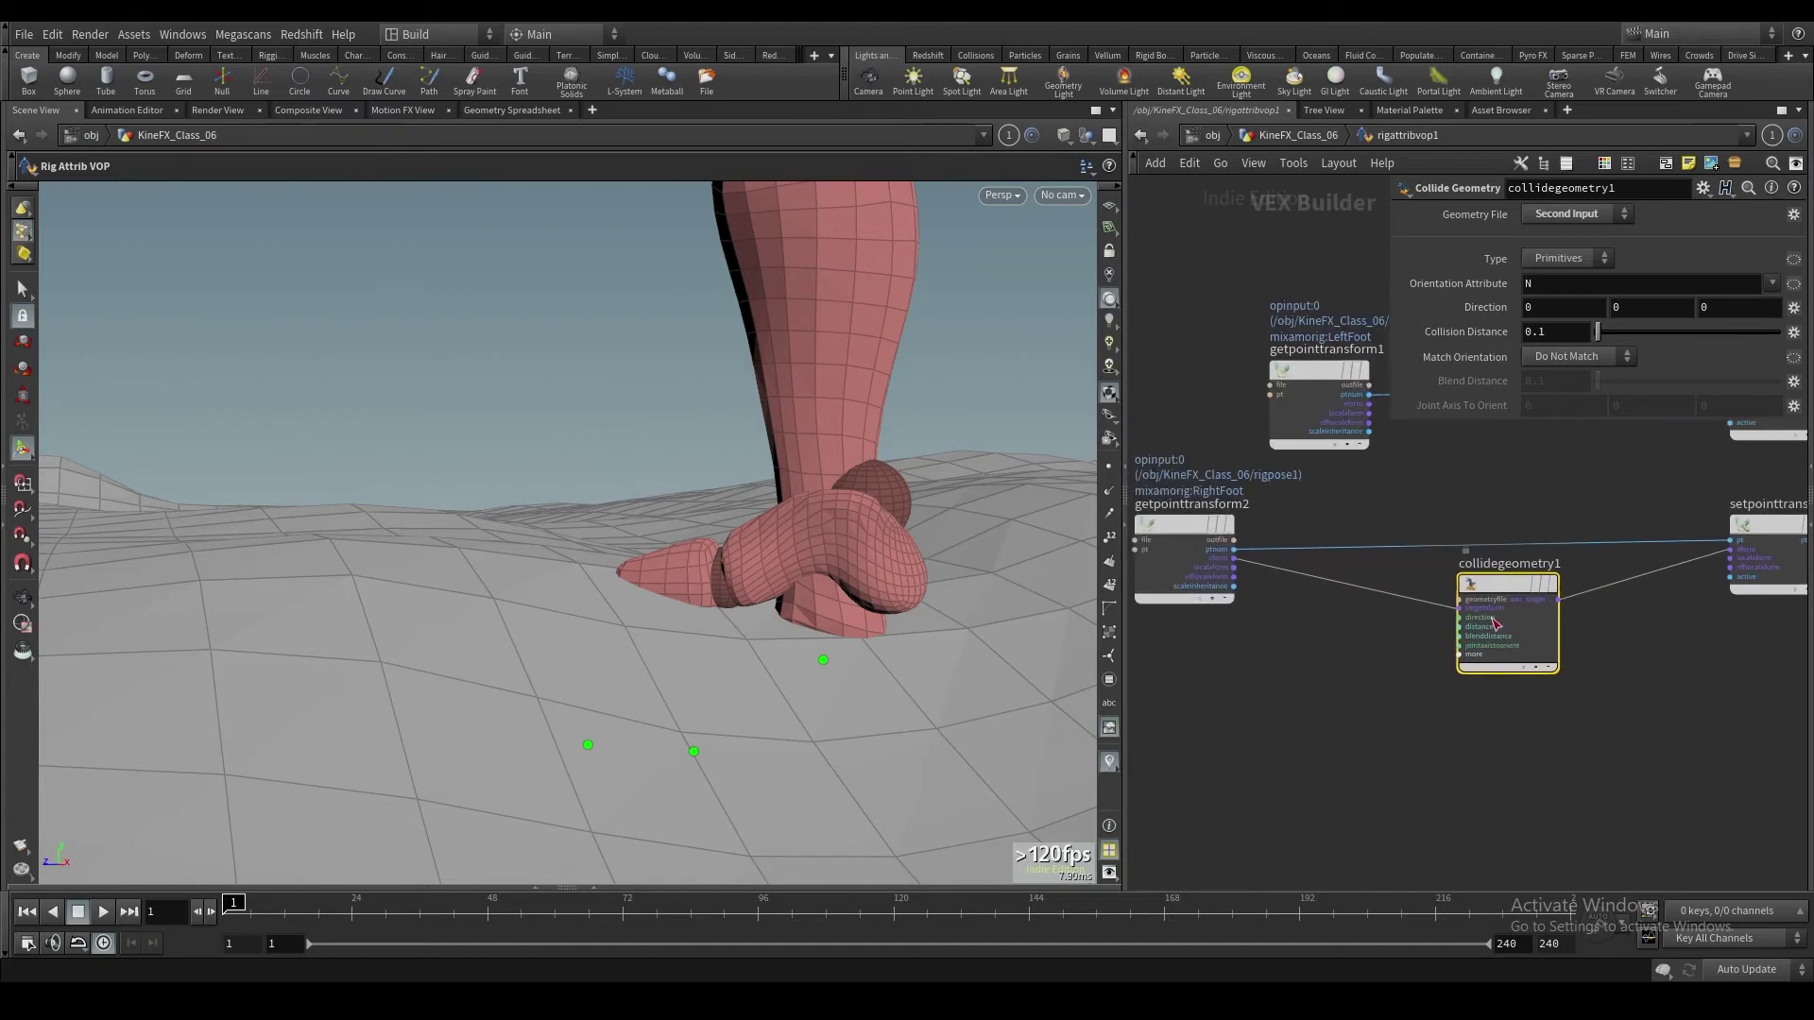
click(1590, 357)
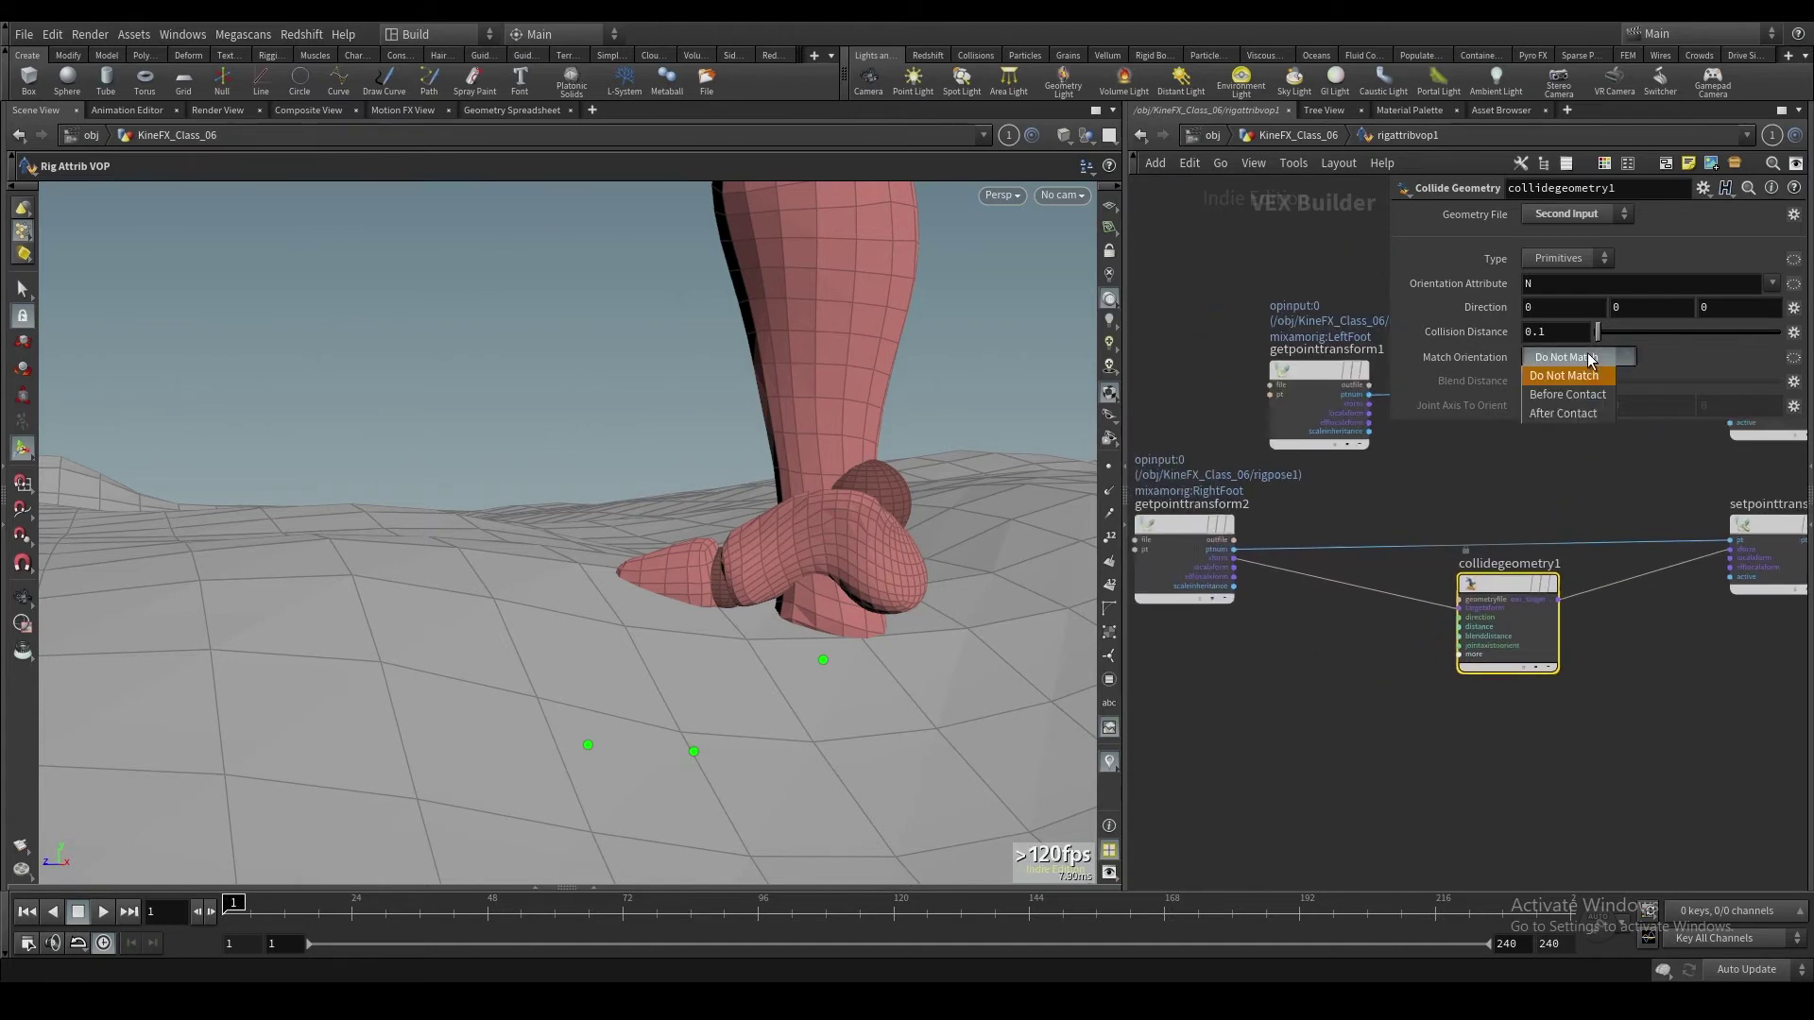
click(1567, 413)
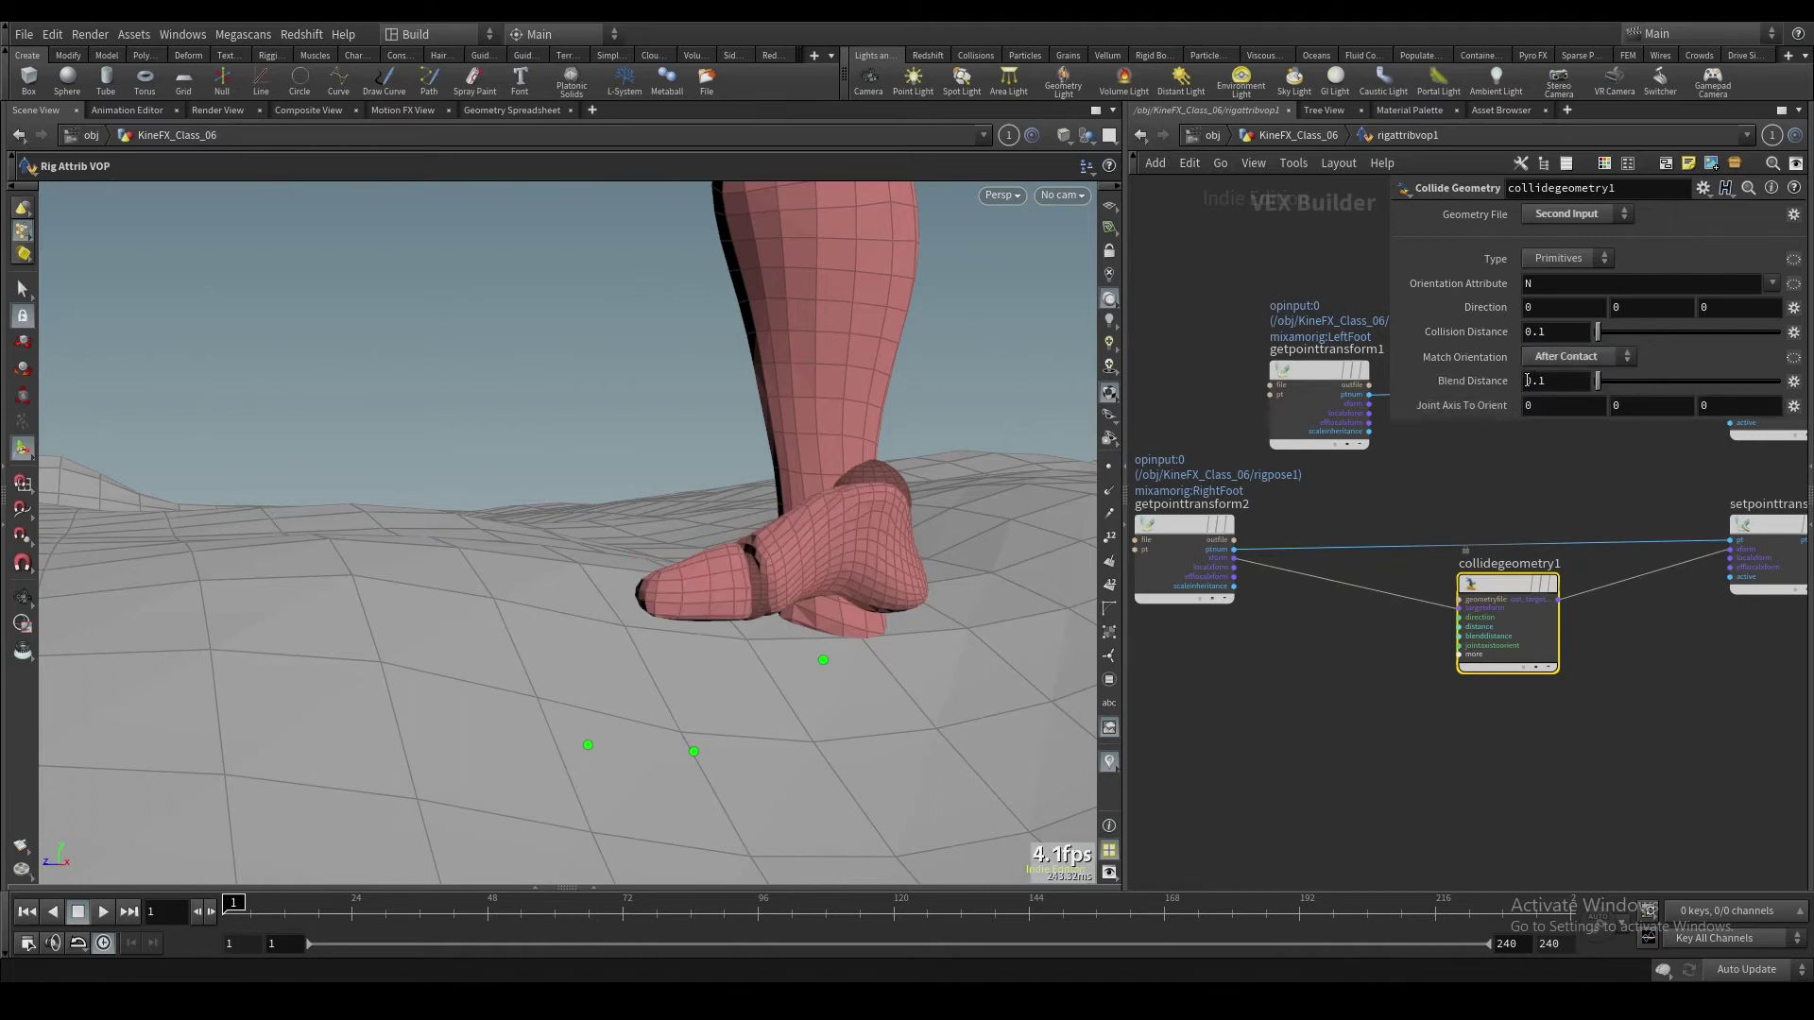
click(1634, 404)
text(1)
key(Return)
Step: Try Before Contact as collidegeometry1's Match Orientation, return to After Contact, and inspect the right foot against the terrain
click(1591, 361)
click(1582, 393)
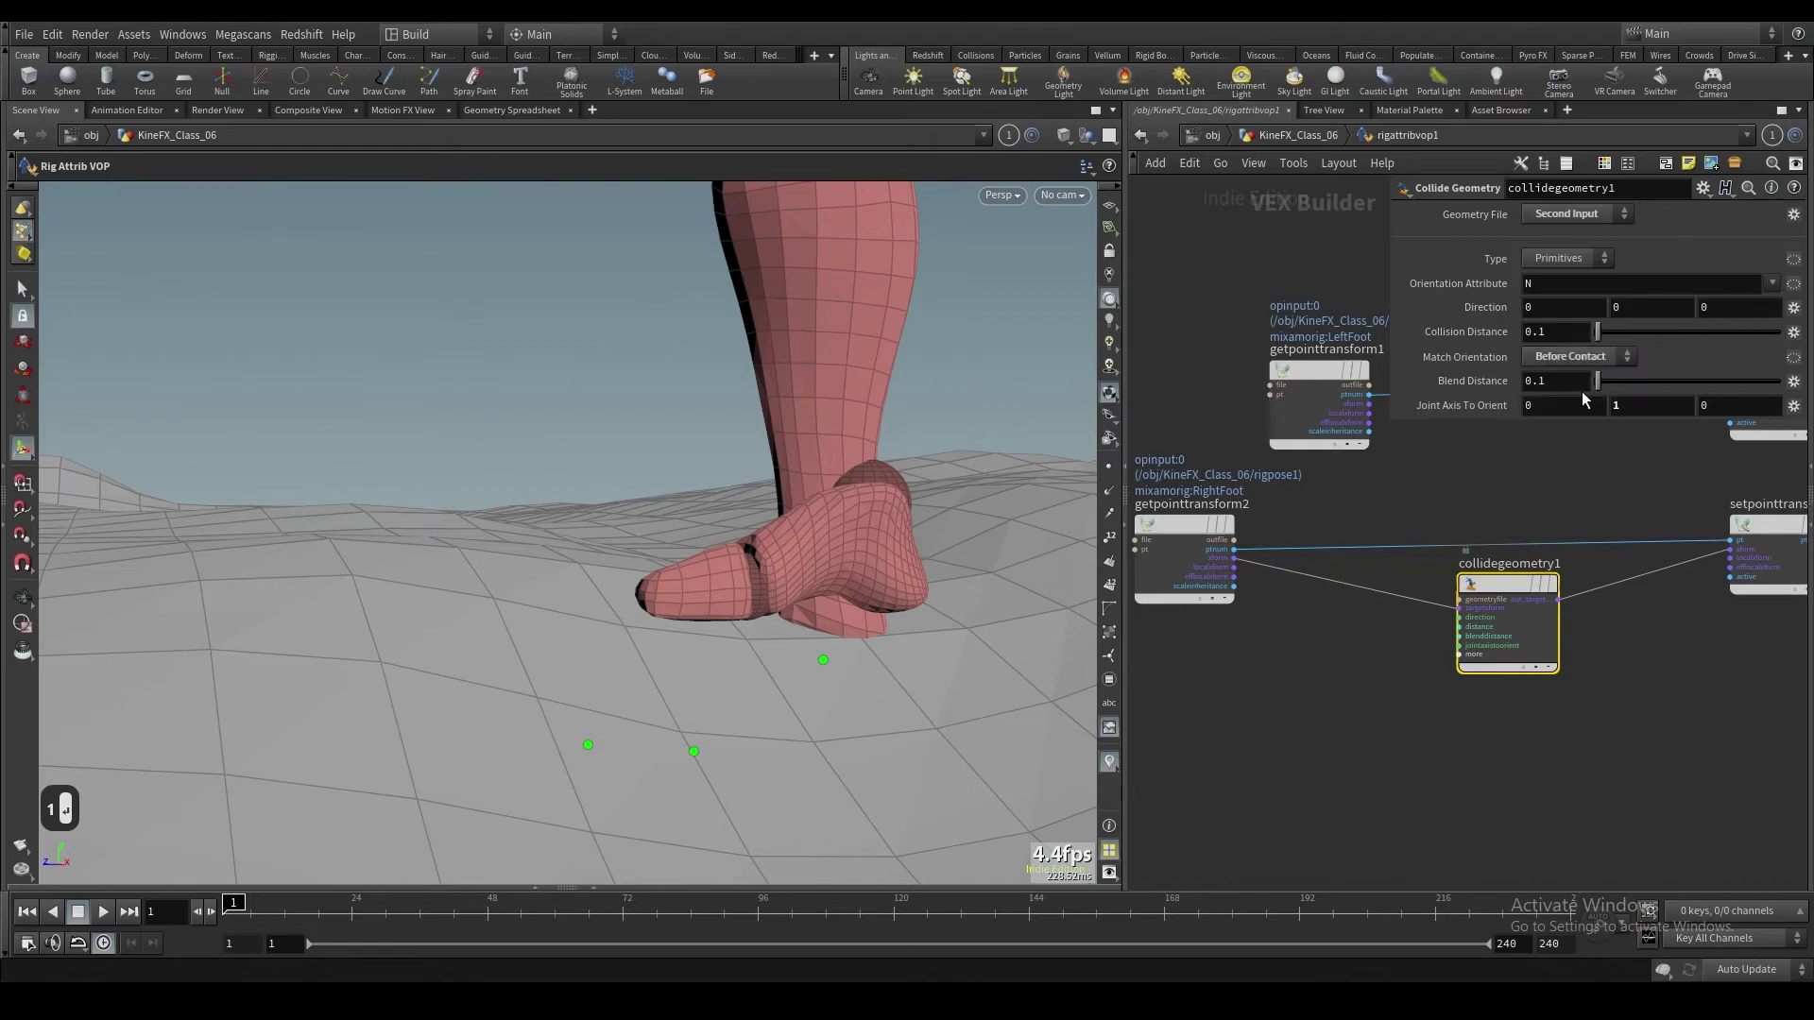
click(1595, 368)
click(1563, 412)
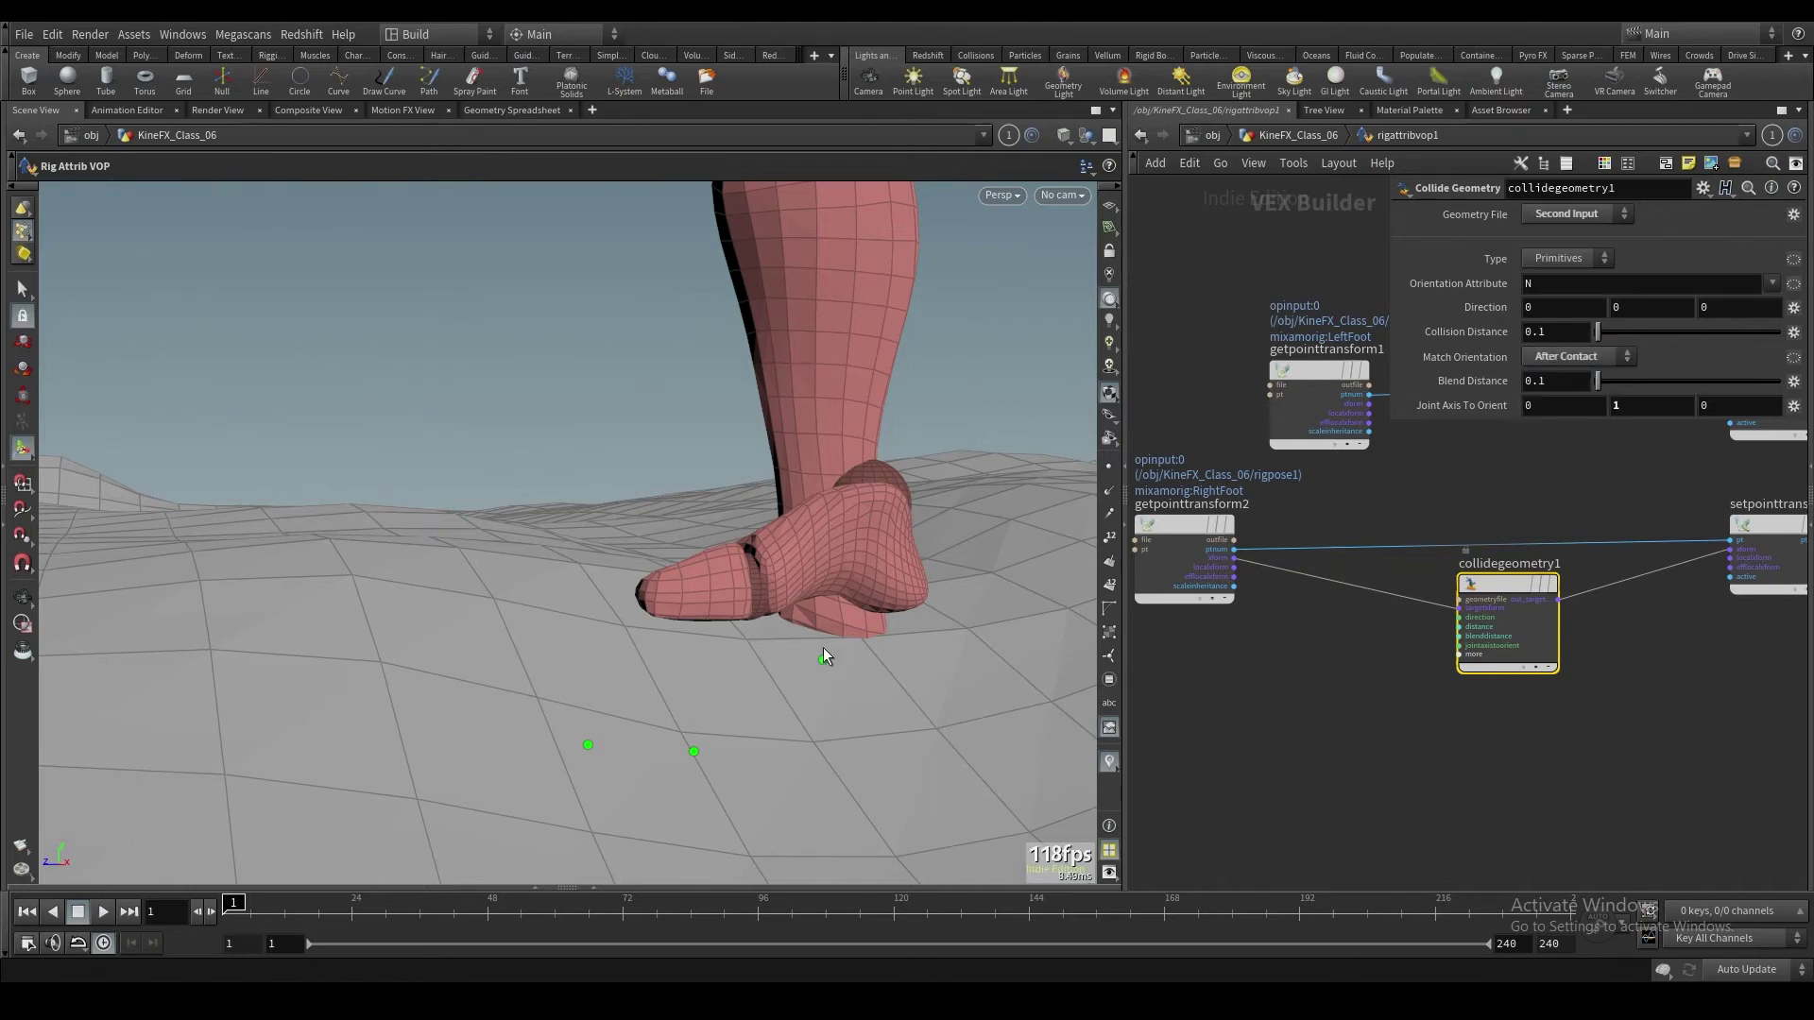
key(Escape)
mouse_move(793, 643)
mouse_down()
mouse_move(954, 681)
mouse_move(863, 728)
mouse_move(883, 615)
mouse_move(851, 667)
mouse_move(790, 627)
mouse_up()
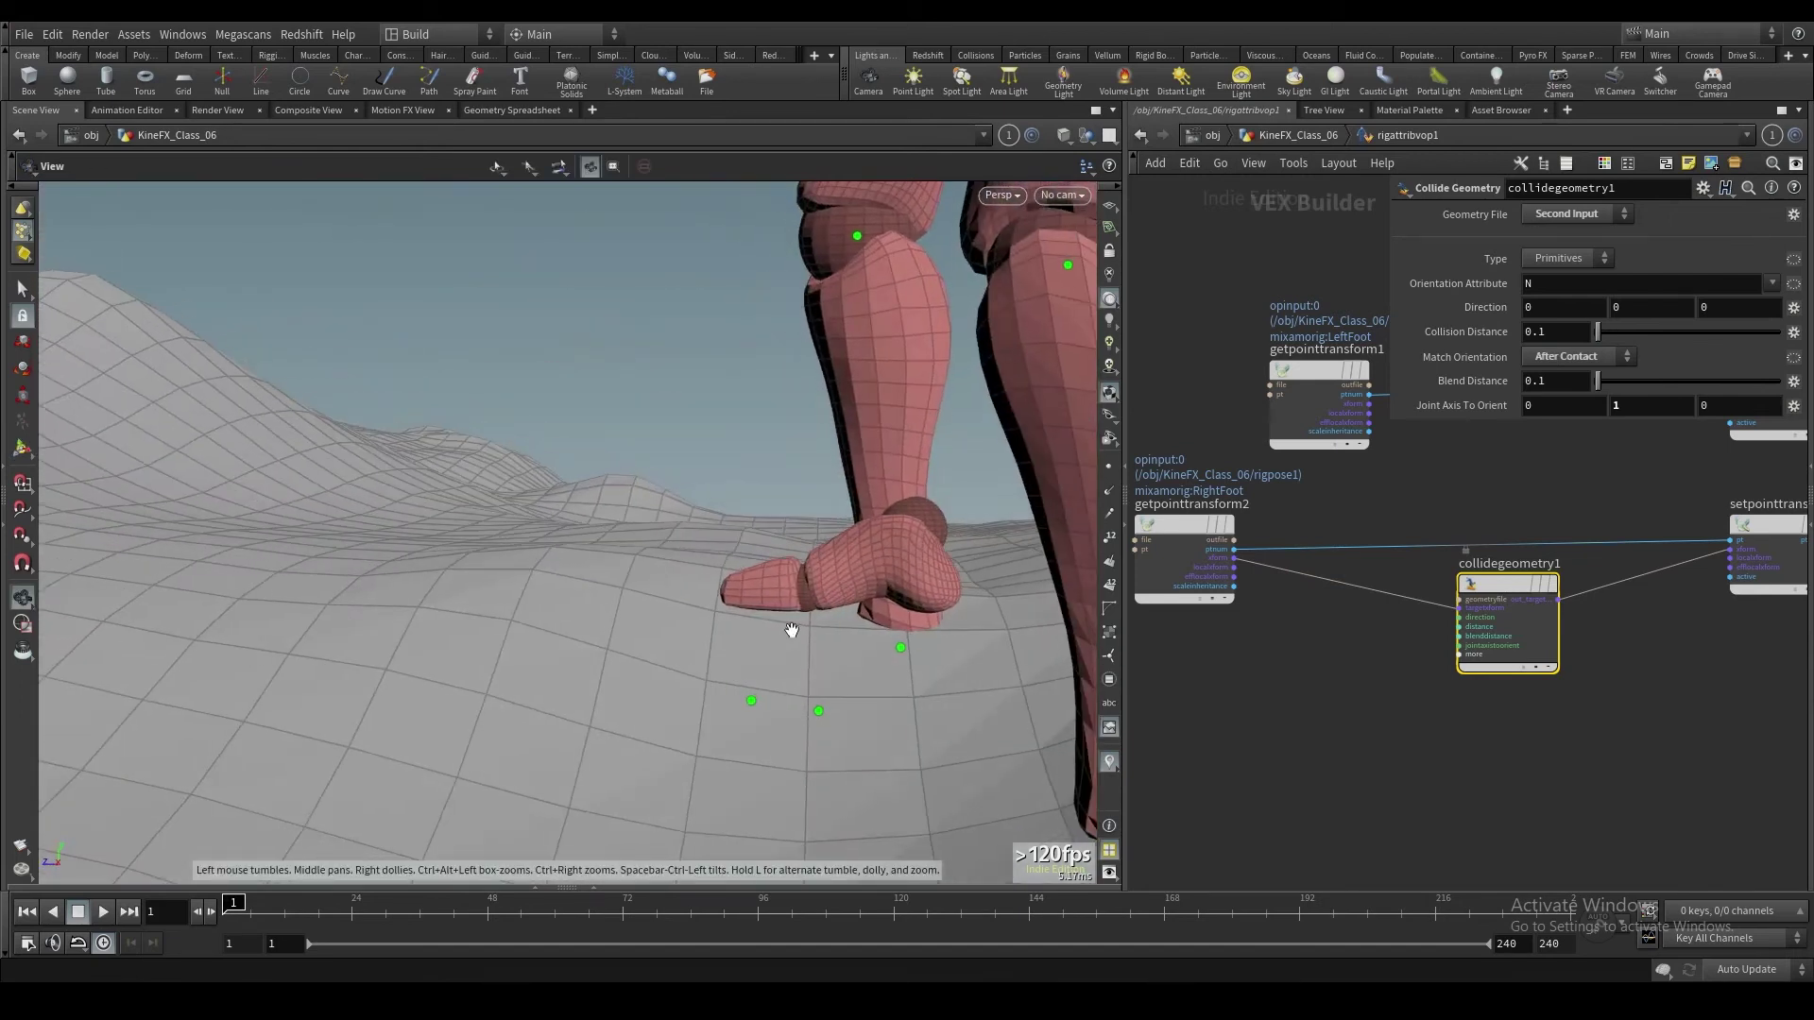
Step: Set collidegeometry1's Collision Distance to 0.05
click(1581, 332)
text(0.05)
key(Return)
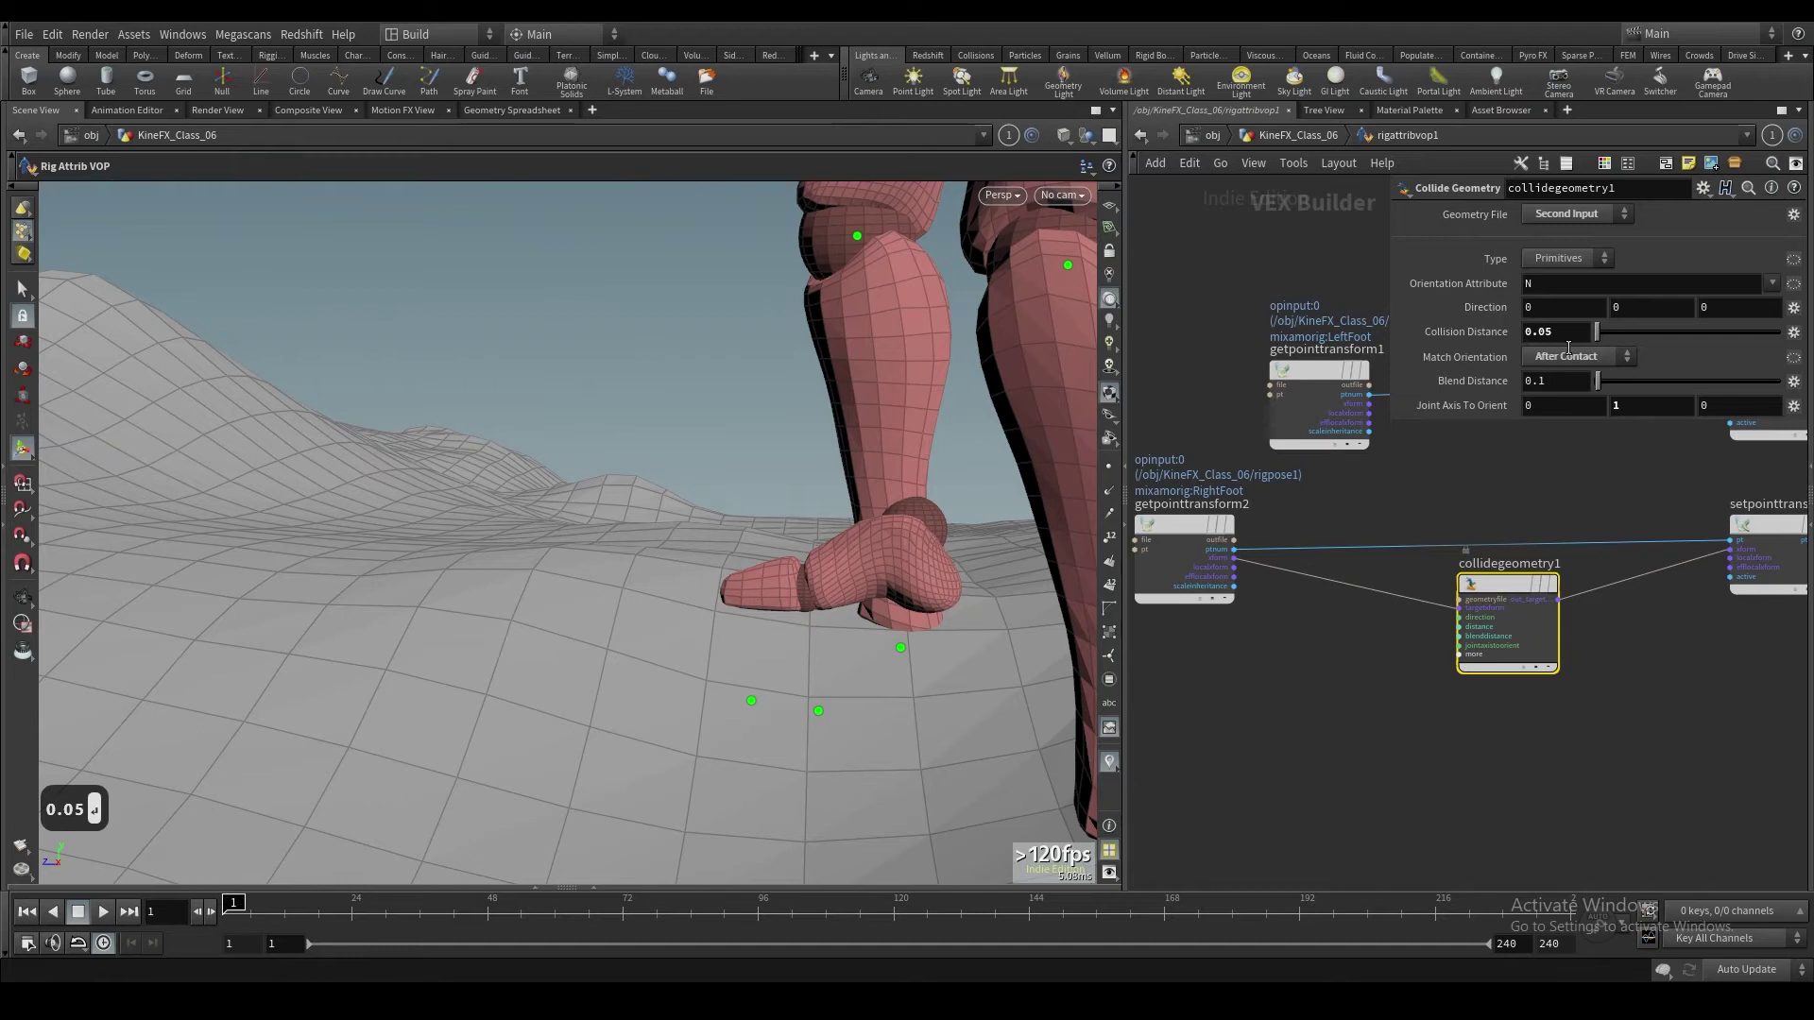
click(1368, 679)
scroll(1368, 678, down, 2)
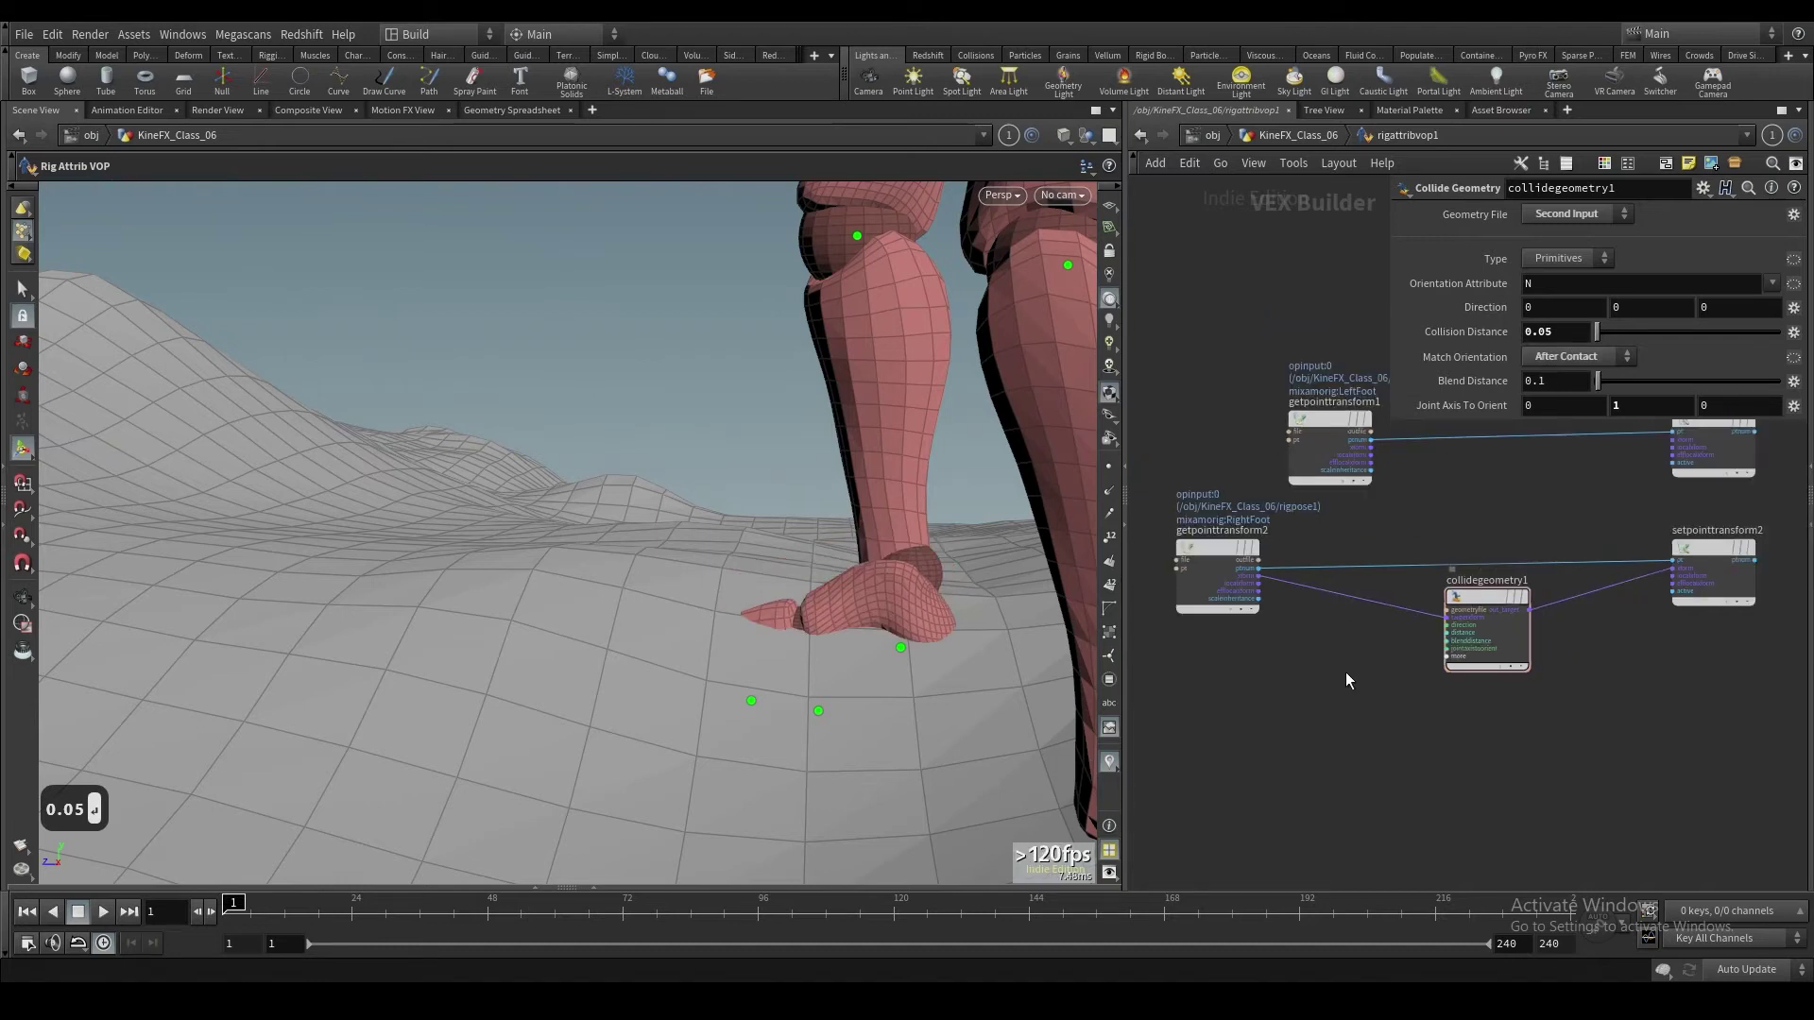
Step: Set collidegeometry1's Match Orientation to Do Not Match and its Collision Distance to 0.1
click(1565, 359)
click(1565, 378)
drag(928, 584, 1020, 666)
scroll(933, 615, down, 2)
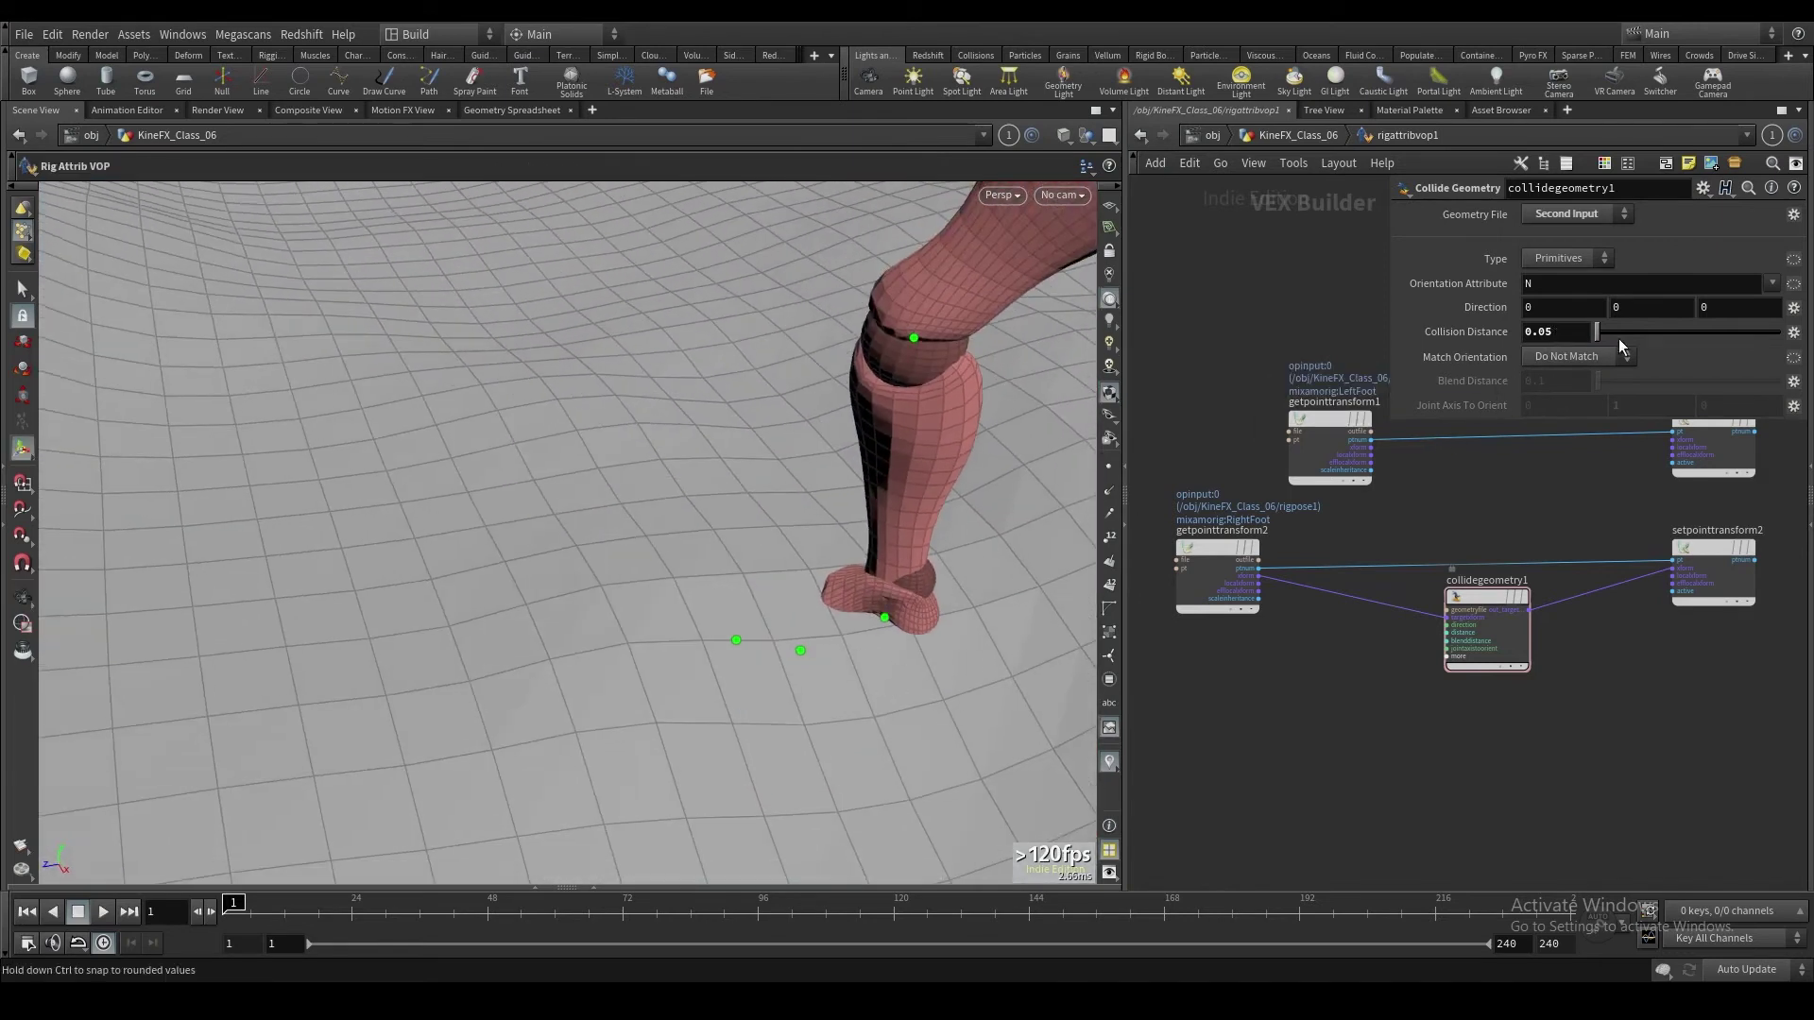
text(0.1)
key(Return)
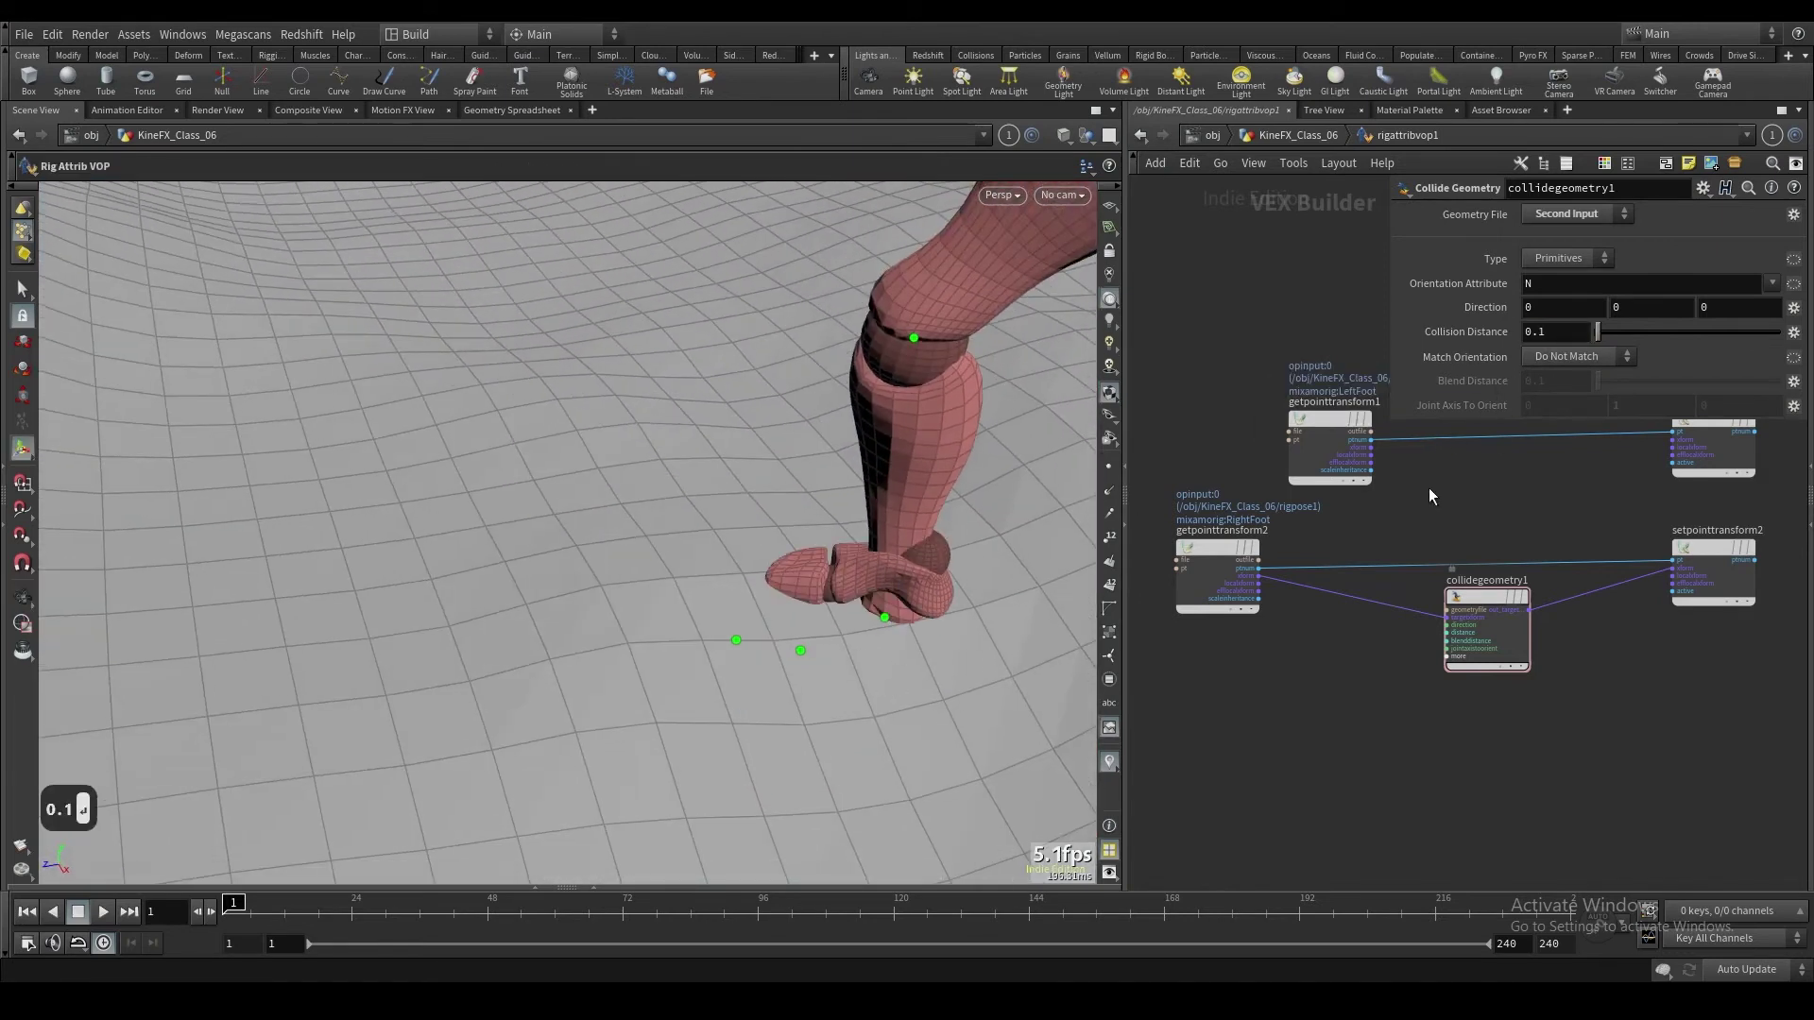
alt+drag(911, 595, 912, 559)
scroll(1373, 698, down, 2)
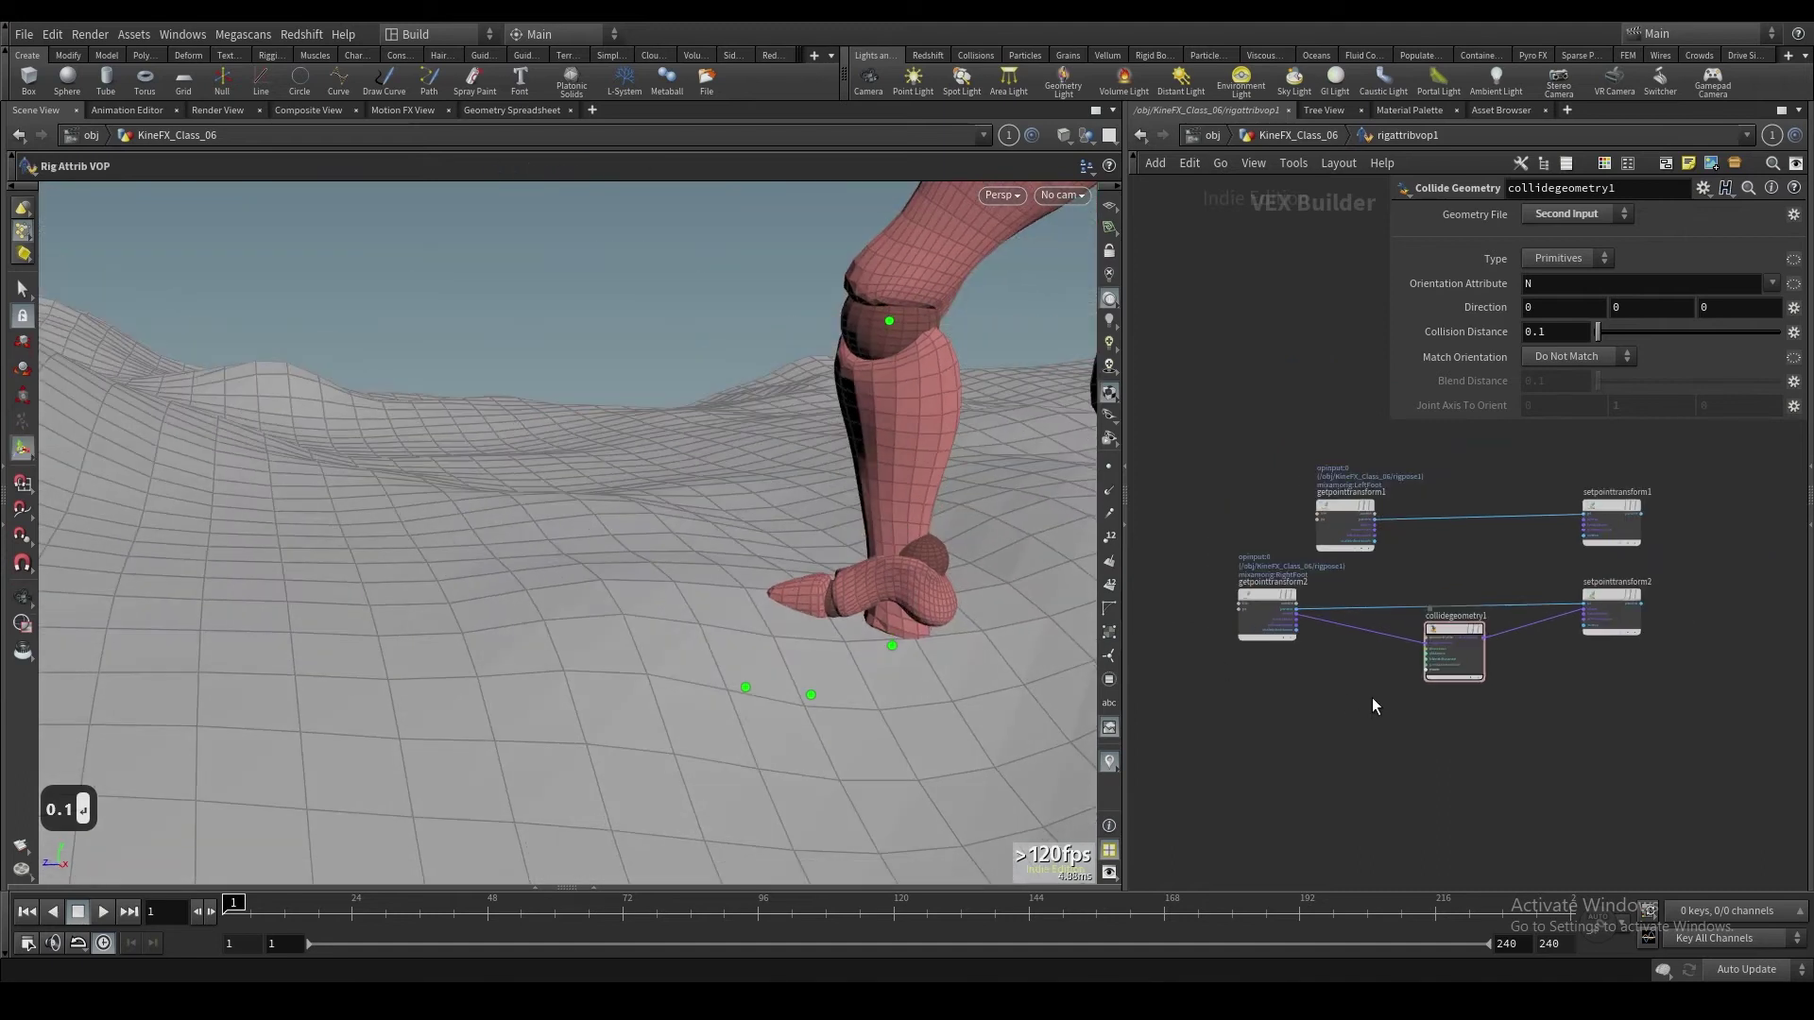
Step: Duplicate collidegeometry1 for the left foot and route getpointtransform1's xform through the copy into setpointtransform1's xform
alt+drag(1450, 626, 1450, 527)
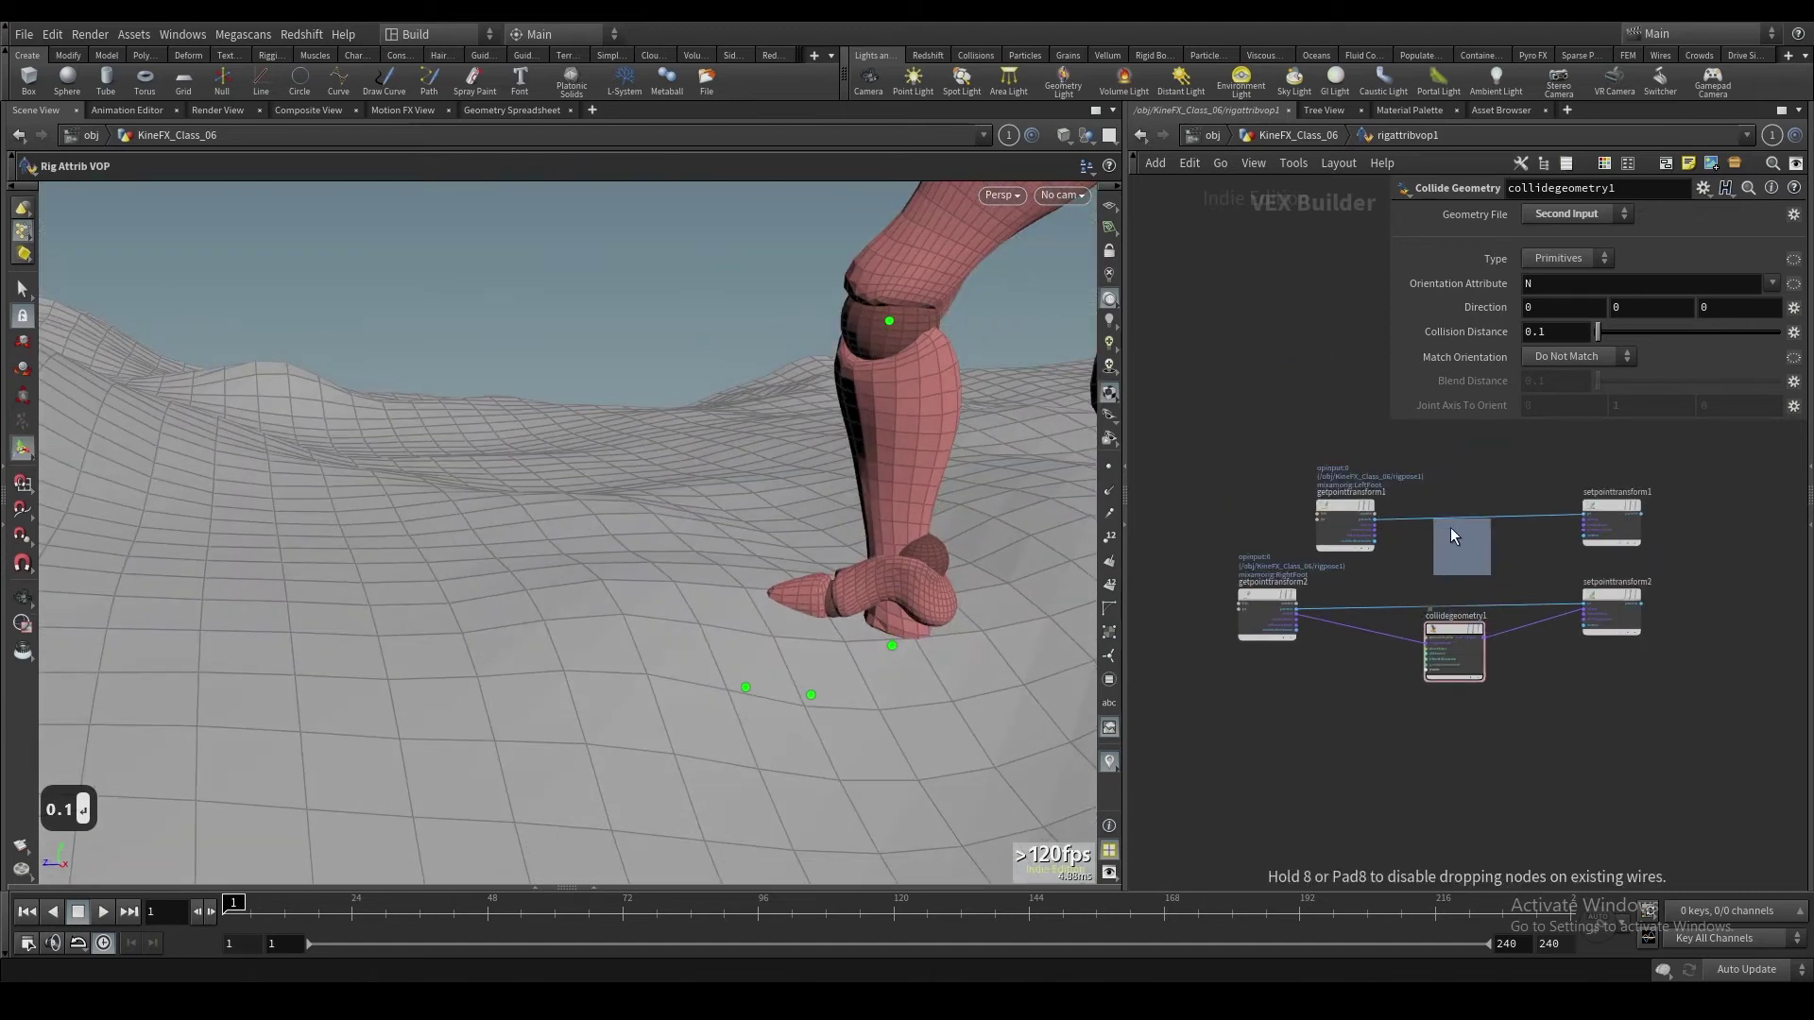
scroll(1450, 527, up, 1)
scroll(1450, 527, up, 1)
click(1429, 542)
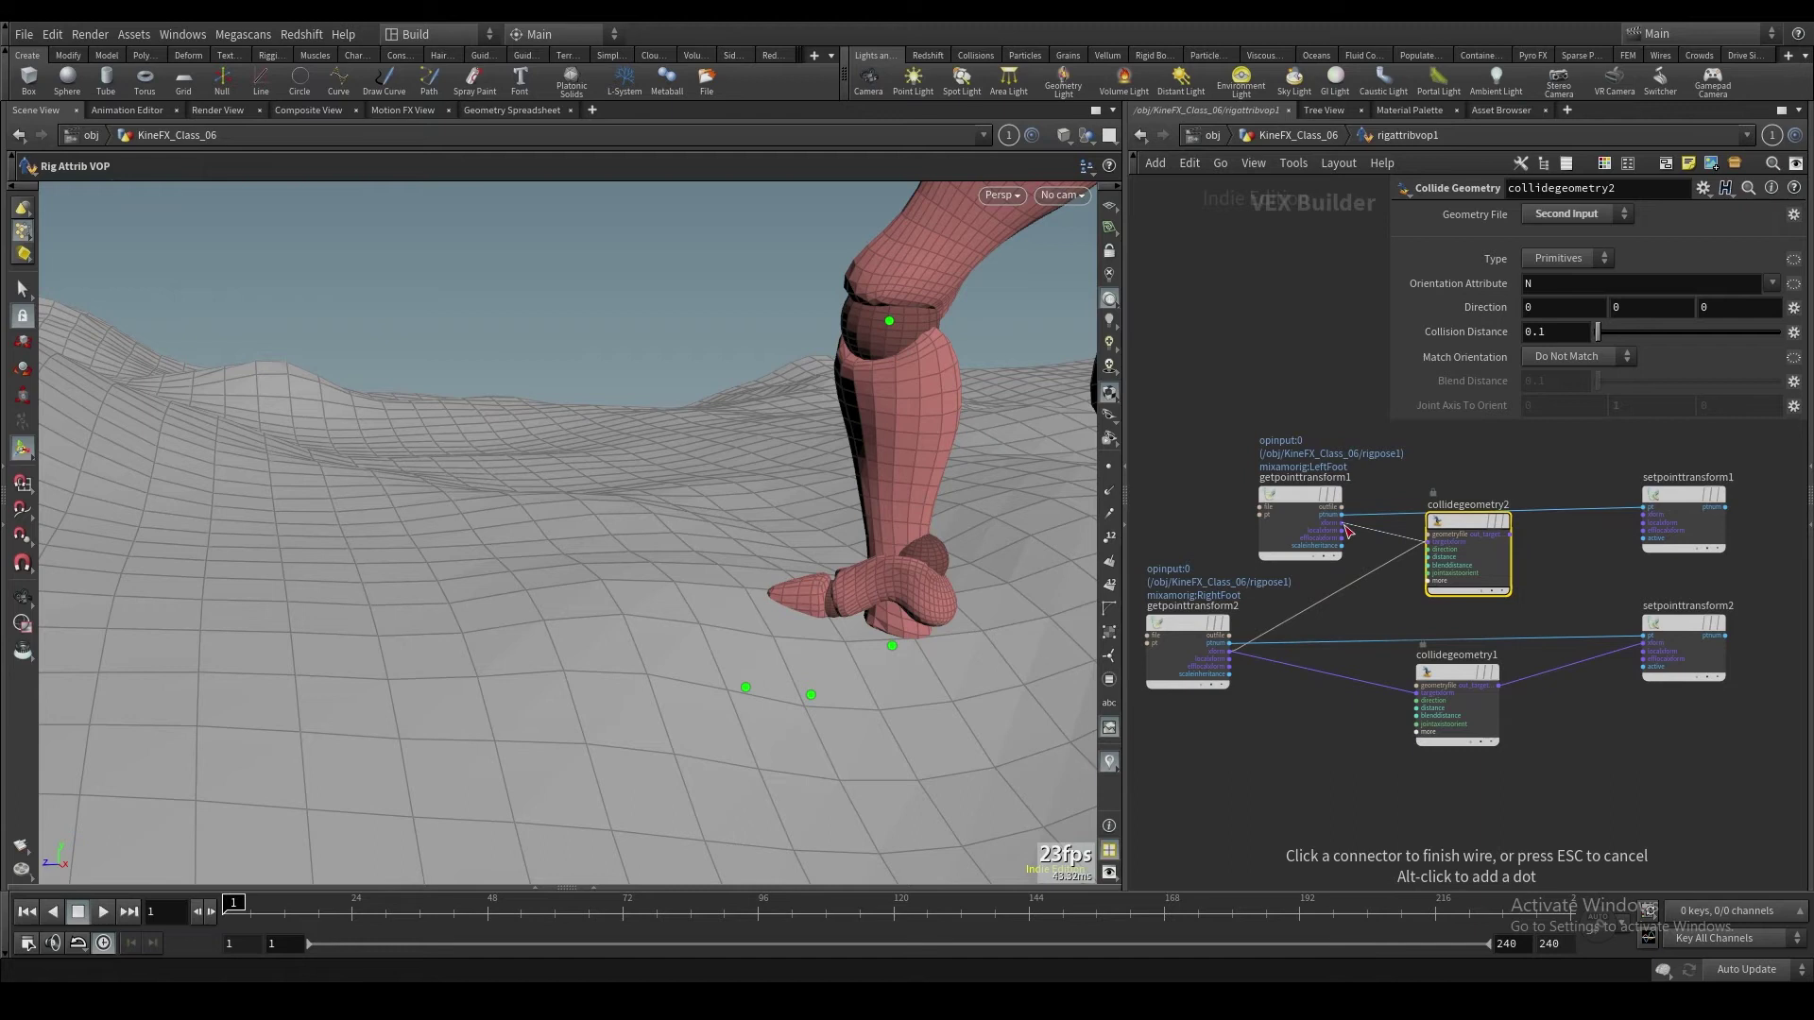
click(1342, 523)
click(1510, 534)
click(1641, 515)
Step: Set collidegeometry2's Match Orientation to After Contact and the Y value of Joint Axis To Orient to 0
alt+right_drag(861, 659, 770, 813)
drag(770, 812, 739, 751)
key(Return)
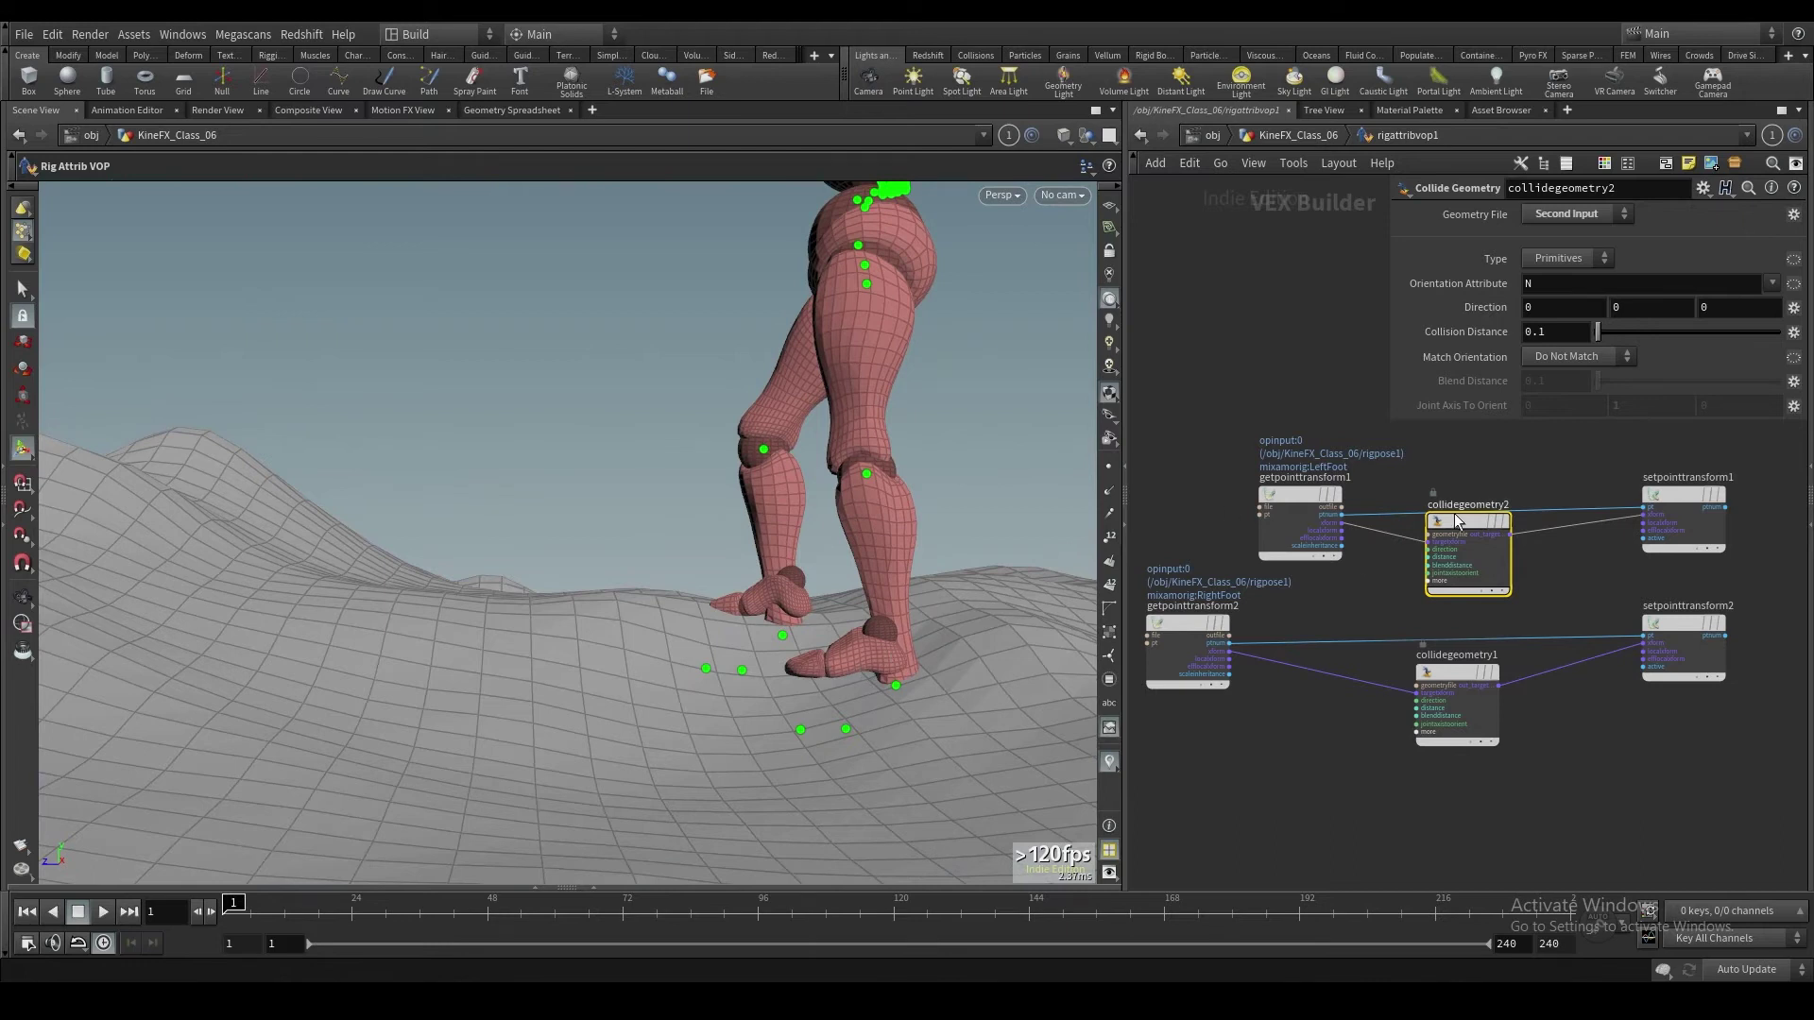
click(1576, 356)
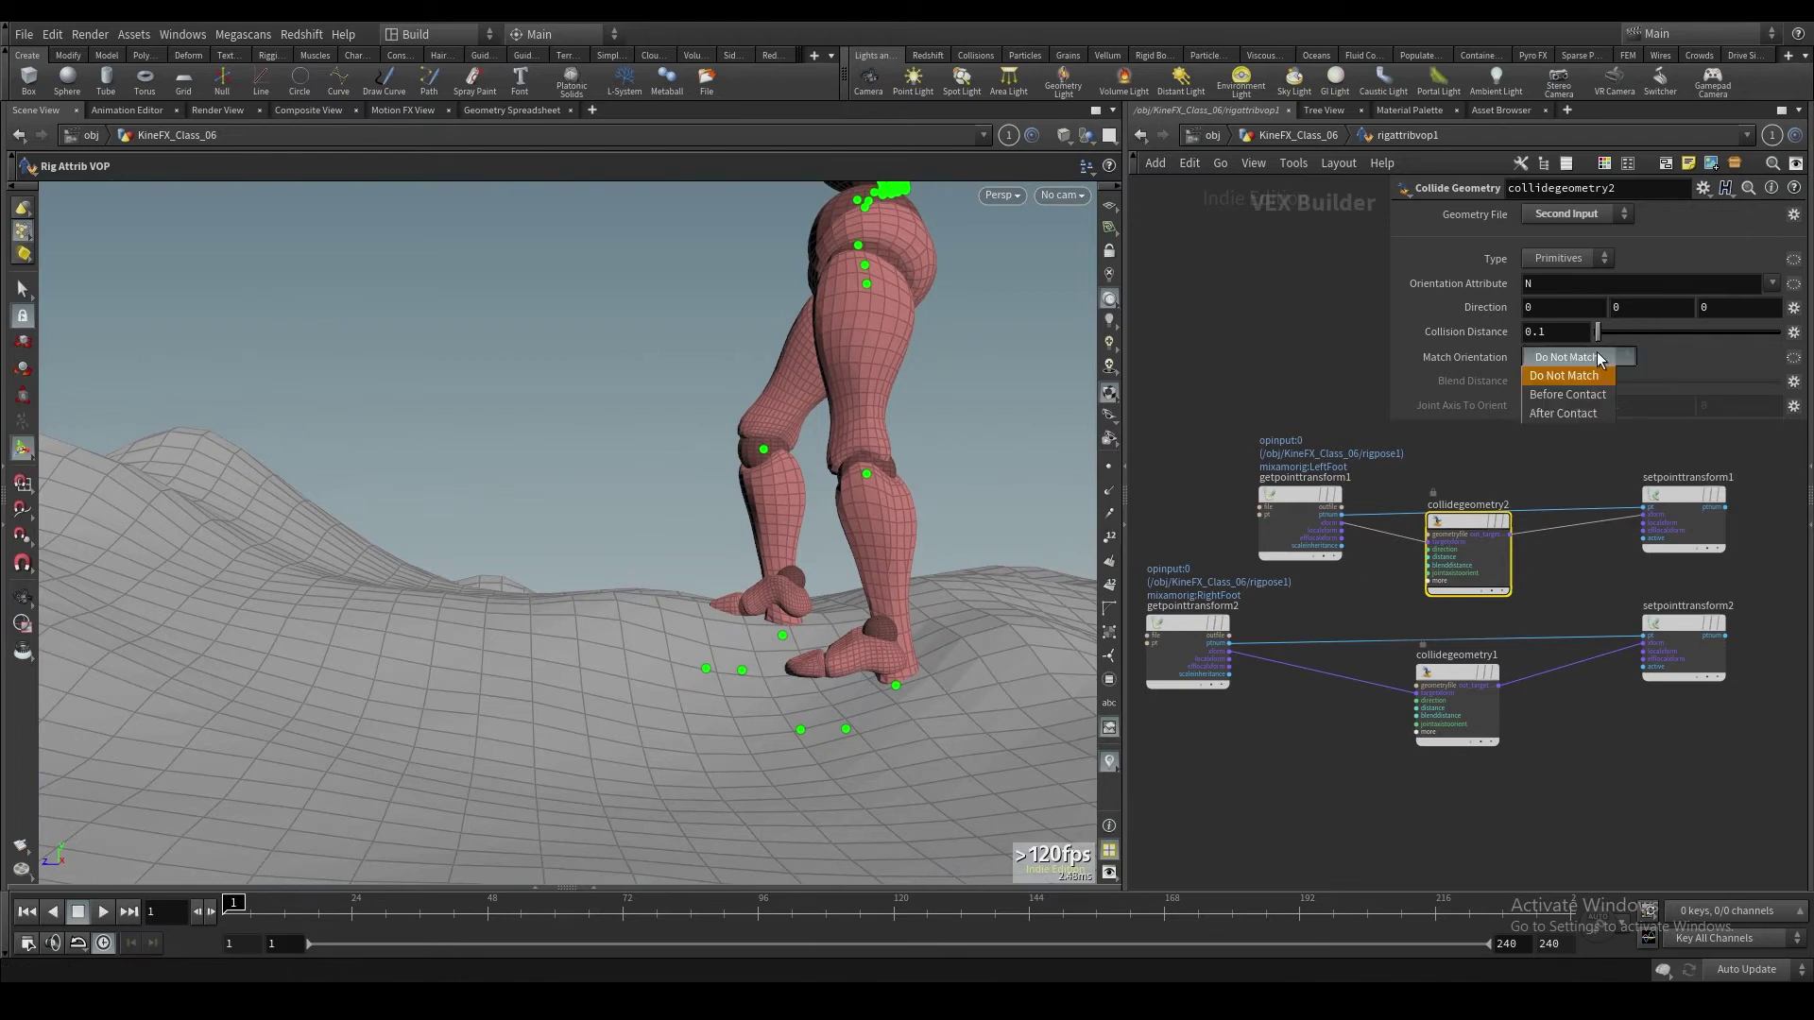
click(1584, 416)
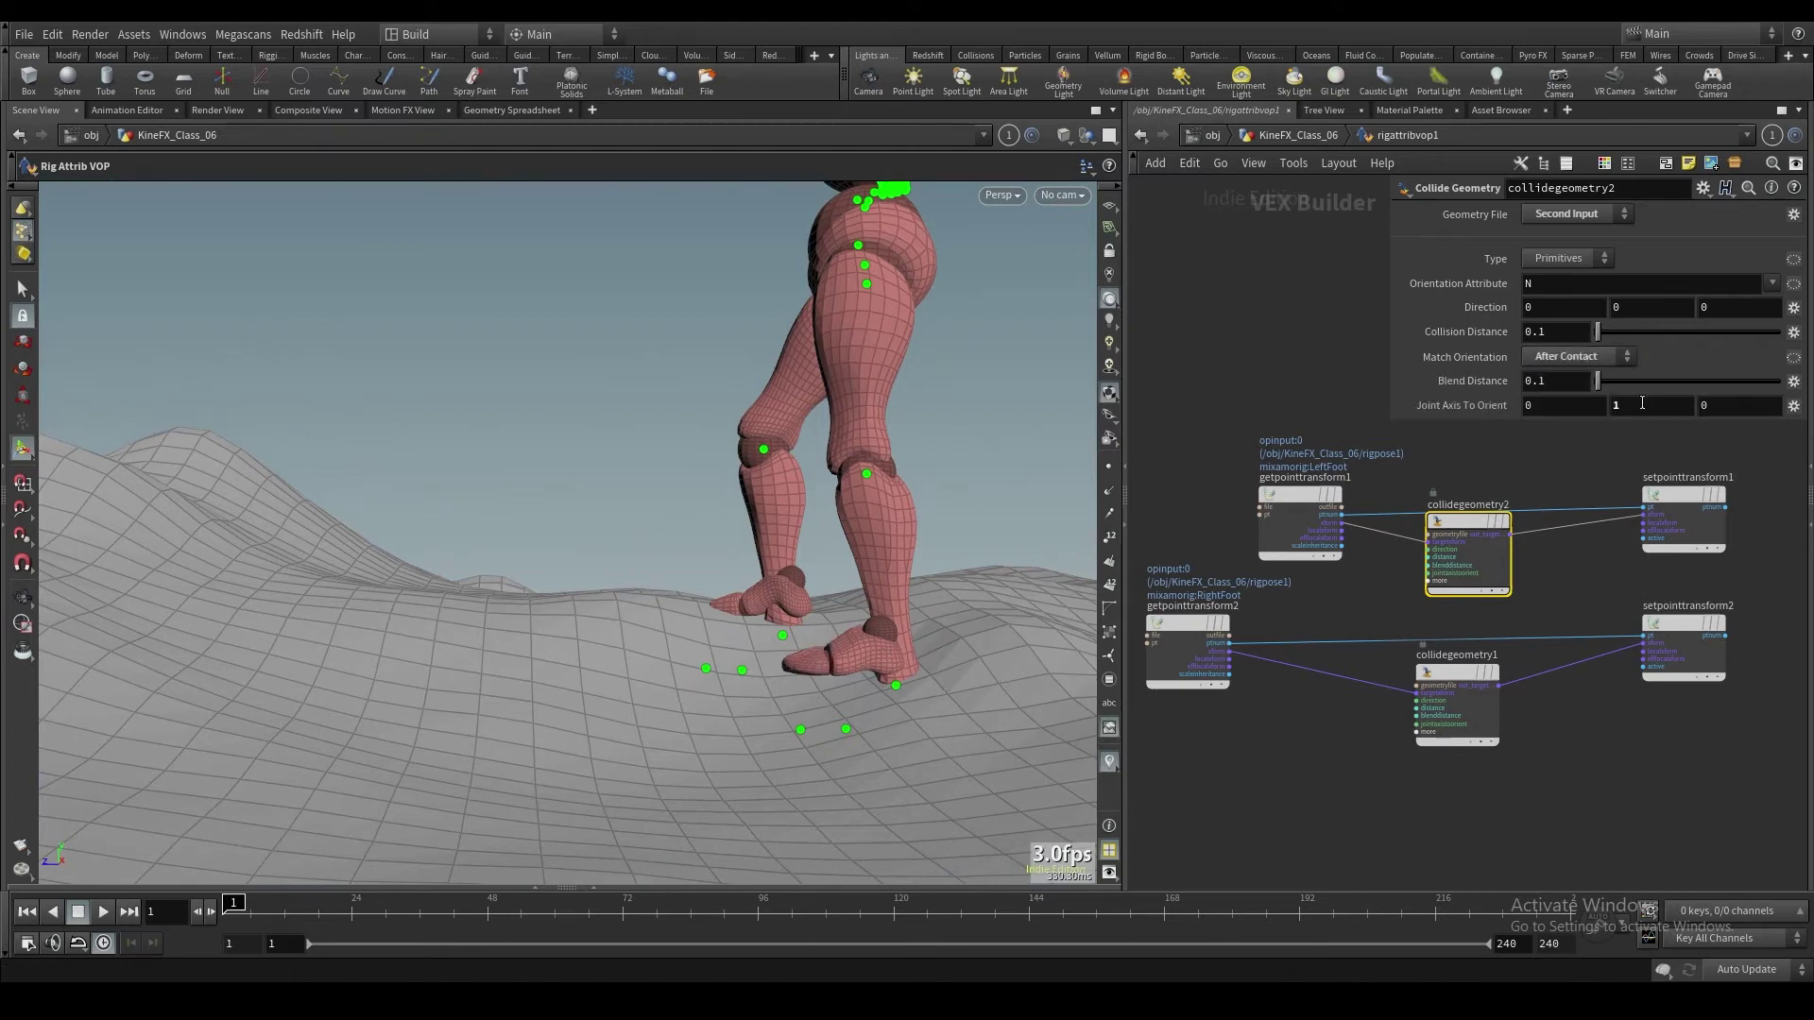
text(0)
key(Return)
Step: Try Blend Distances of 1.7 and 5.77 on collidegeometry2, and enter 0.1 again for both Blend Distance and Collision Distance
drag(1597, 381, 1627, 384)
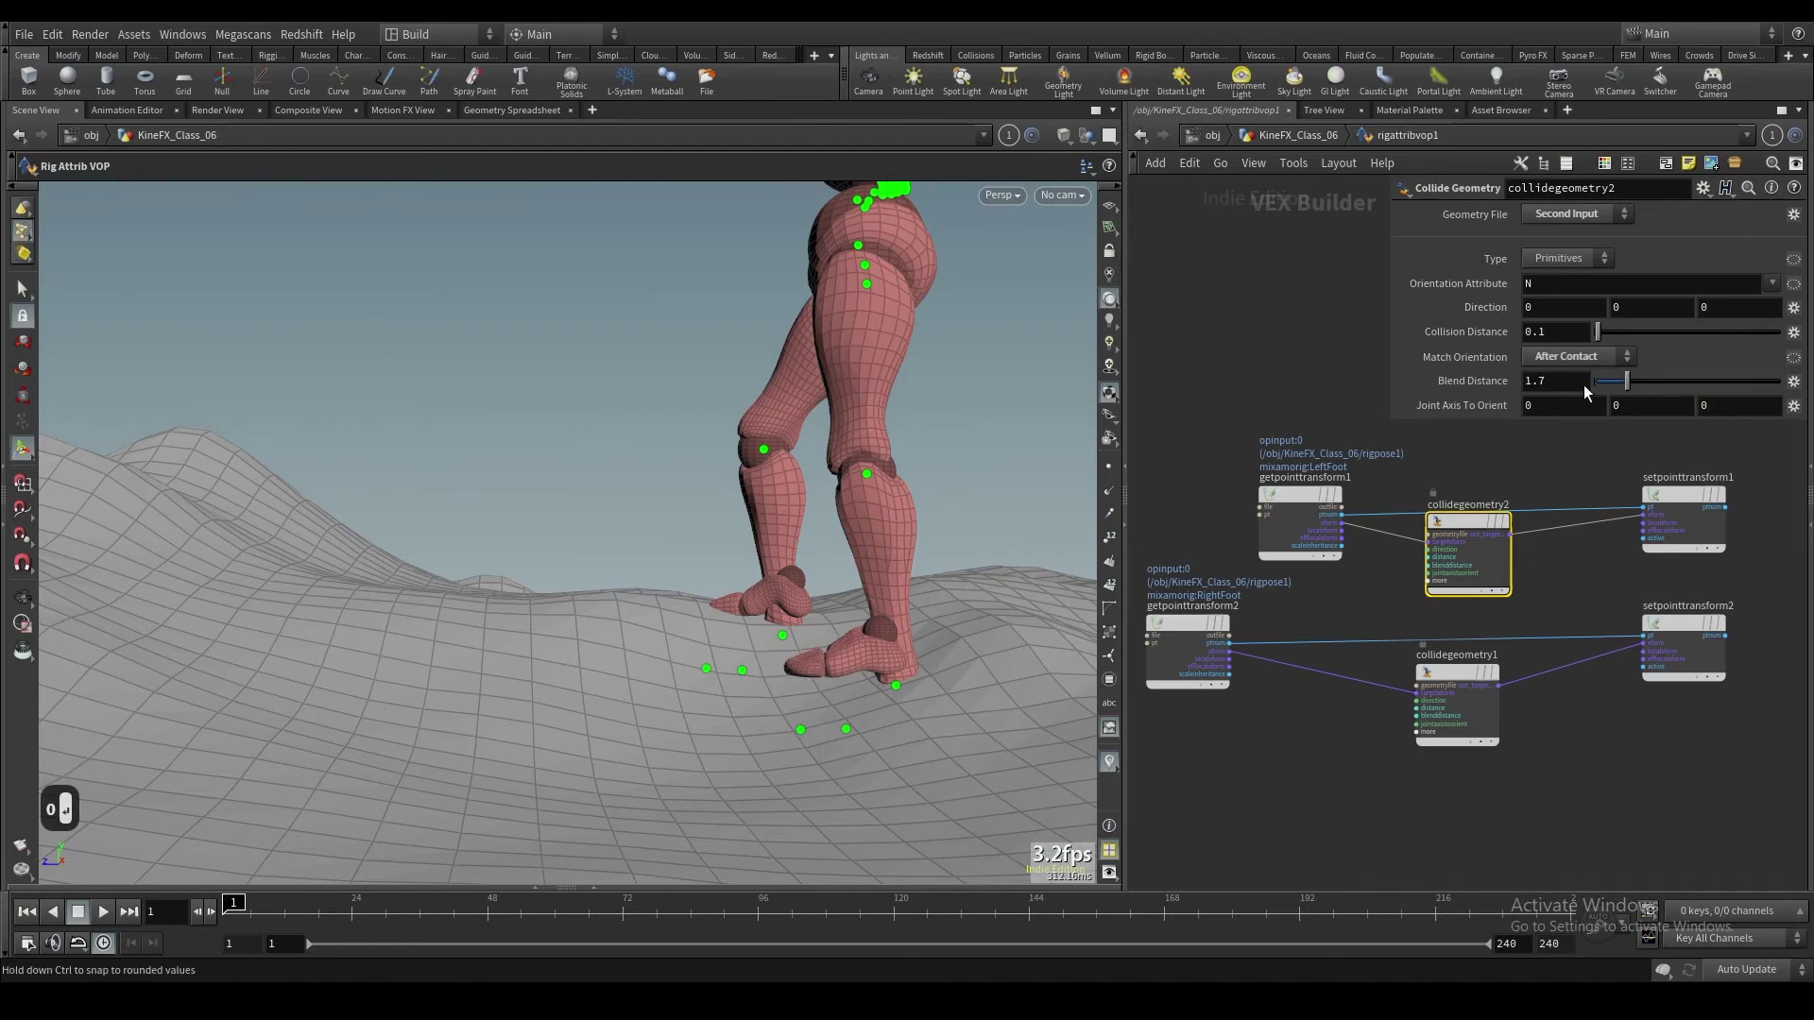
click(1698, 380)
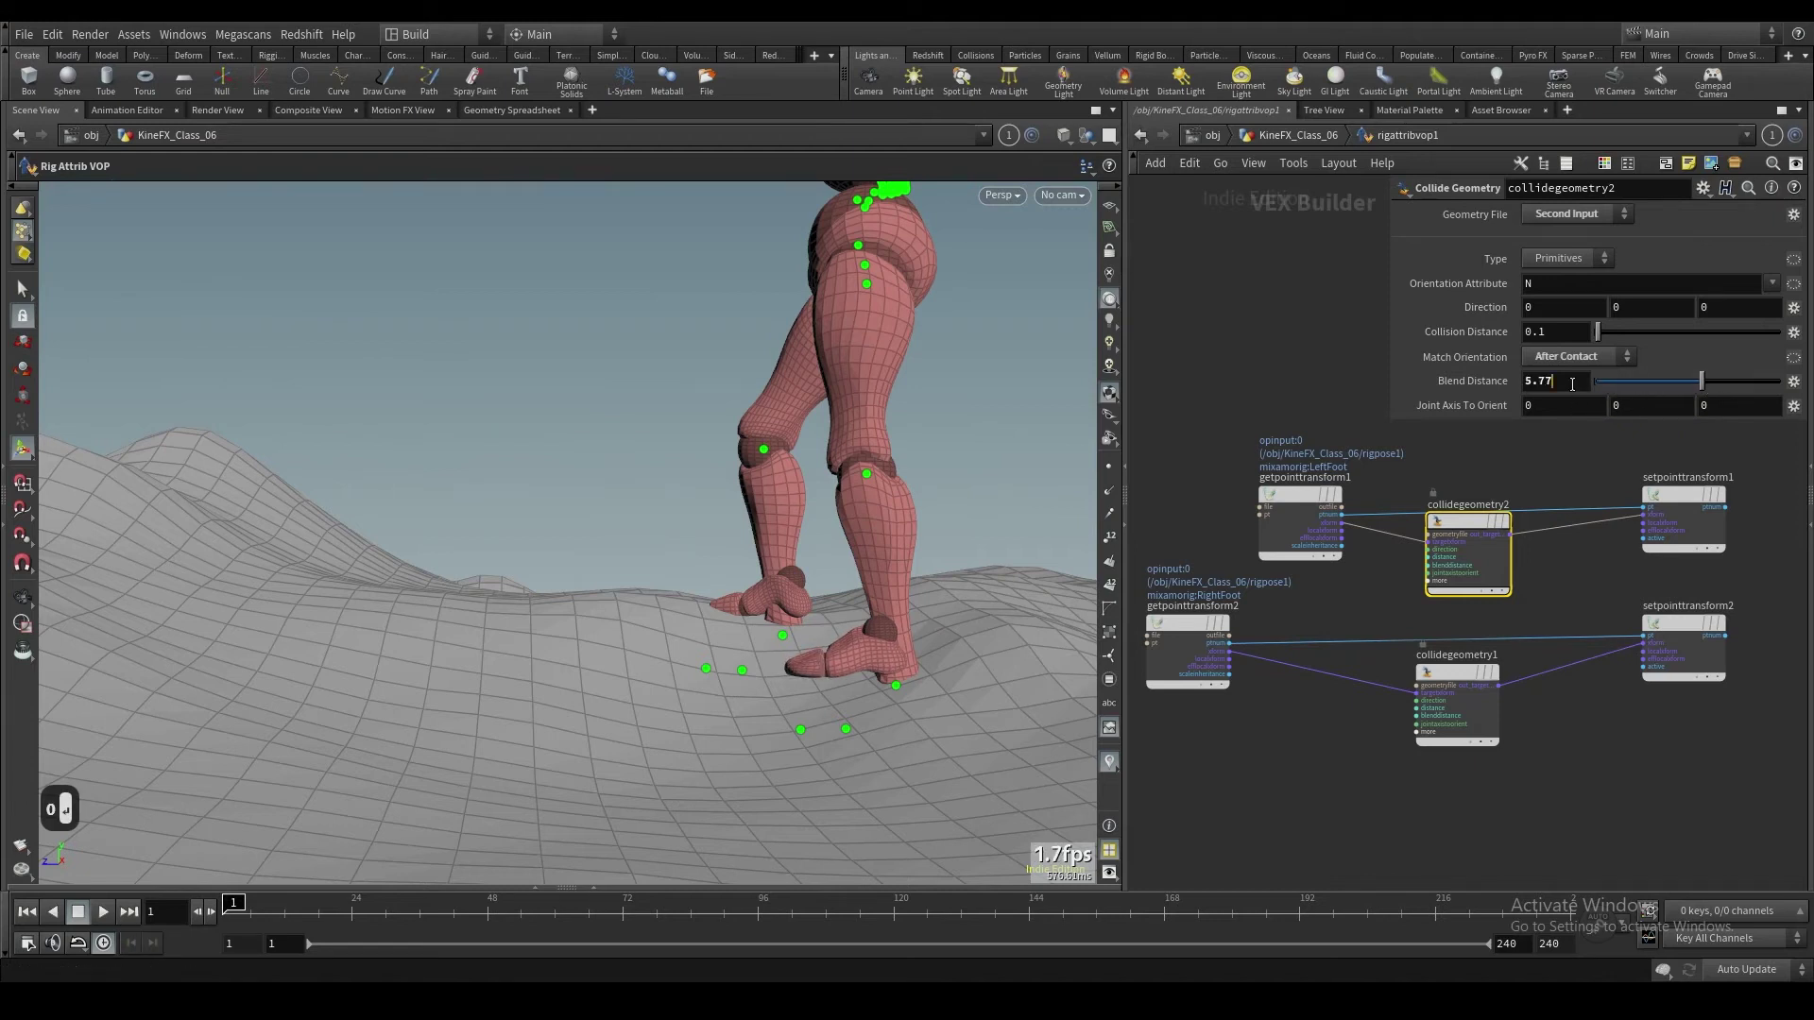
text(0.1)
key(Return)
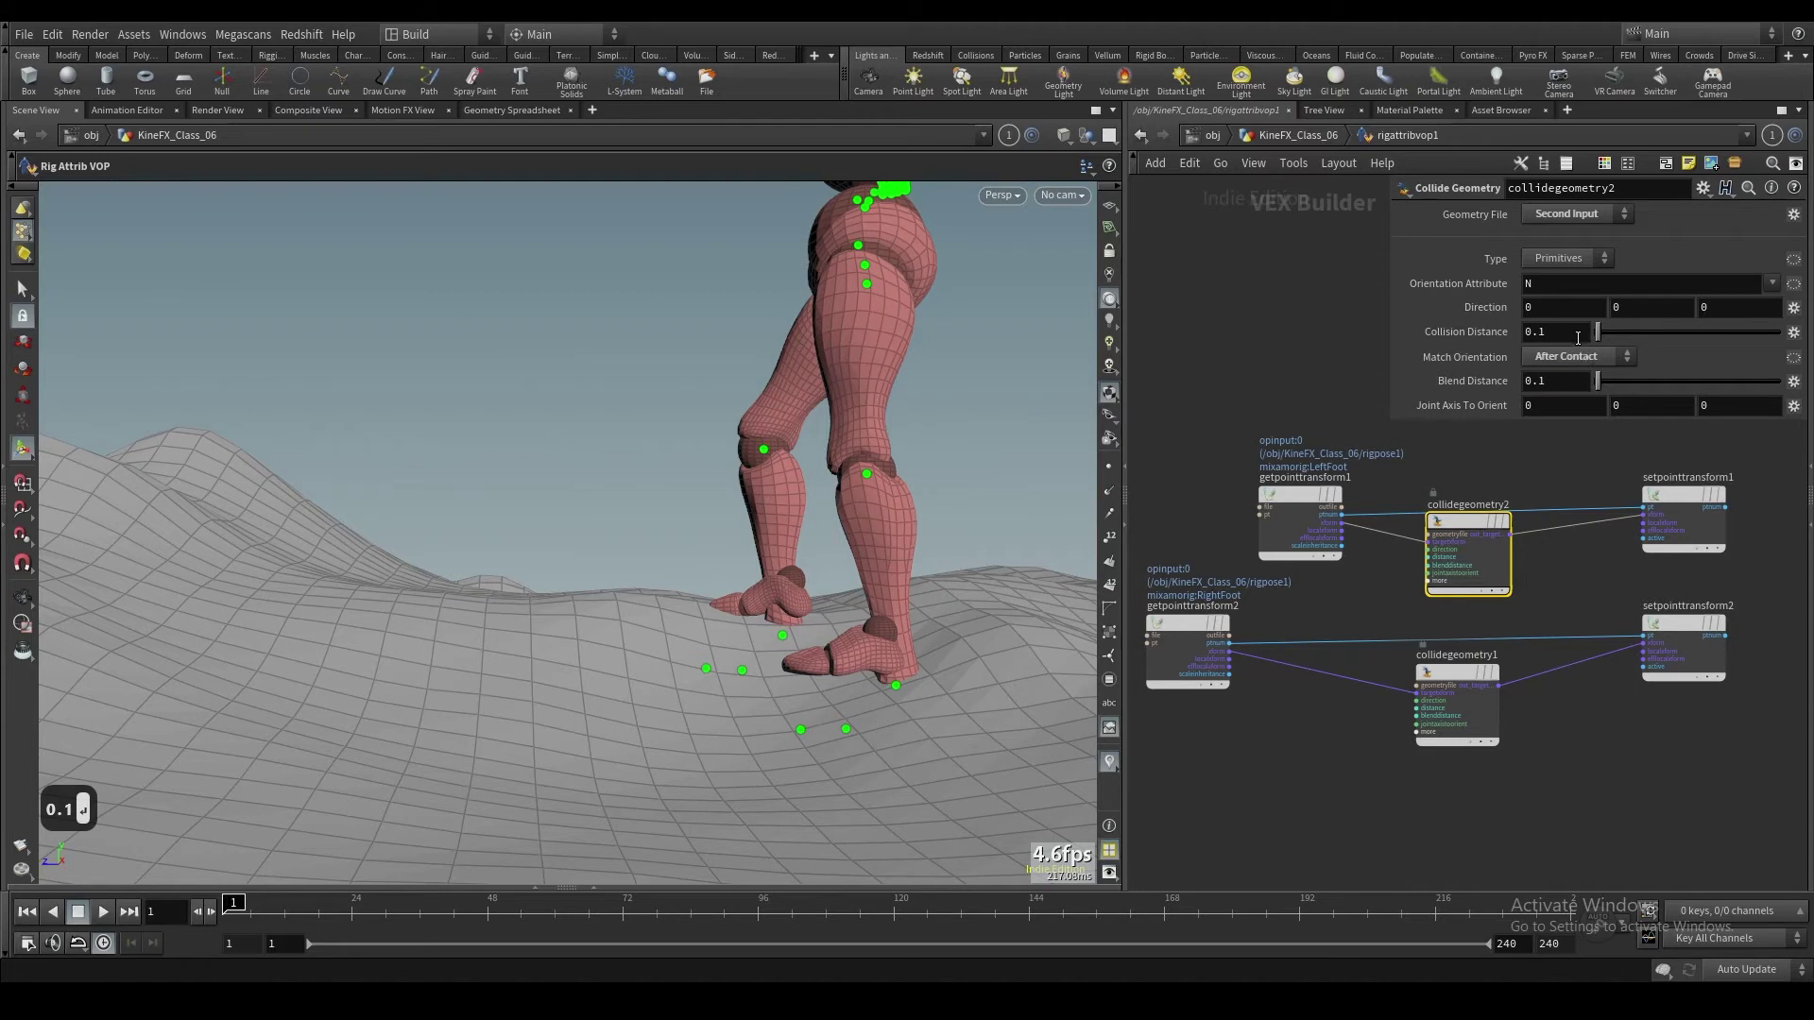
double_click(1573, 332)
text(0.1)
key(Return)
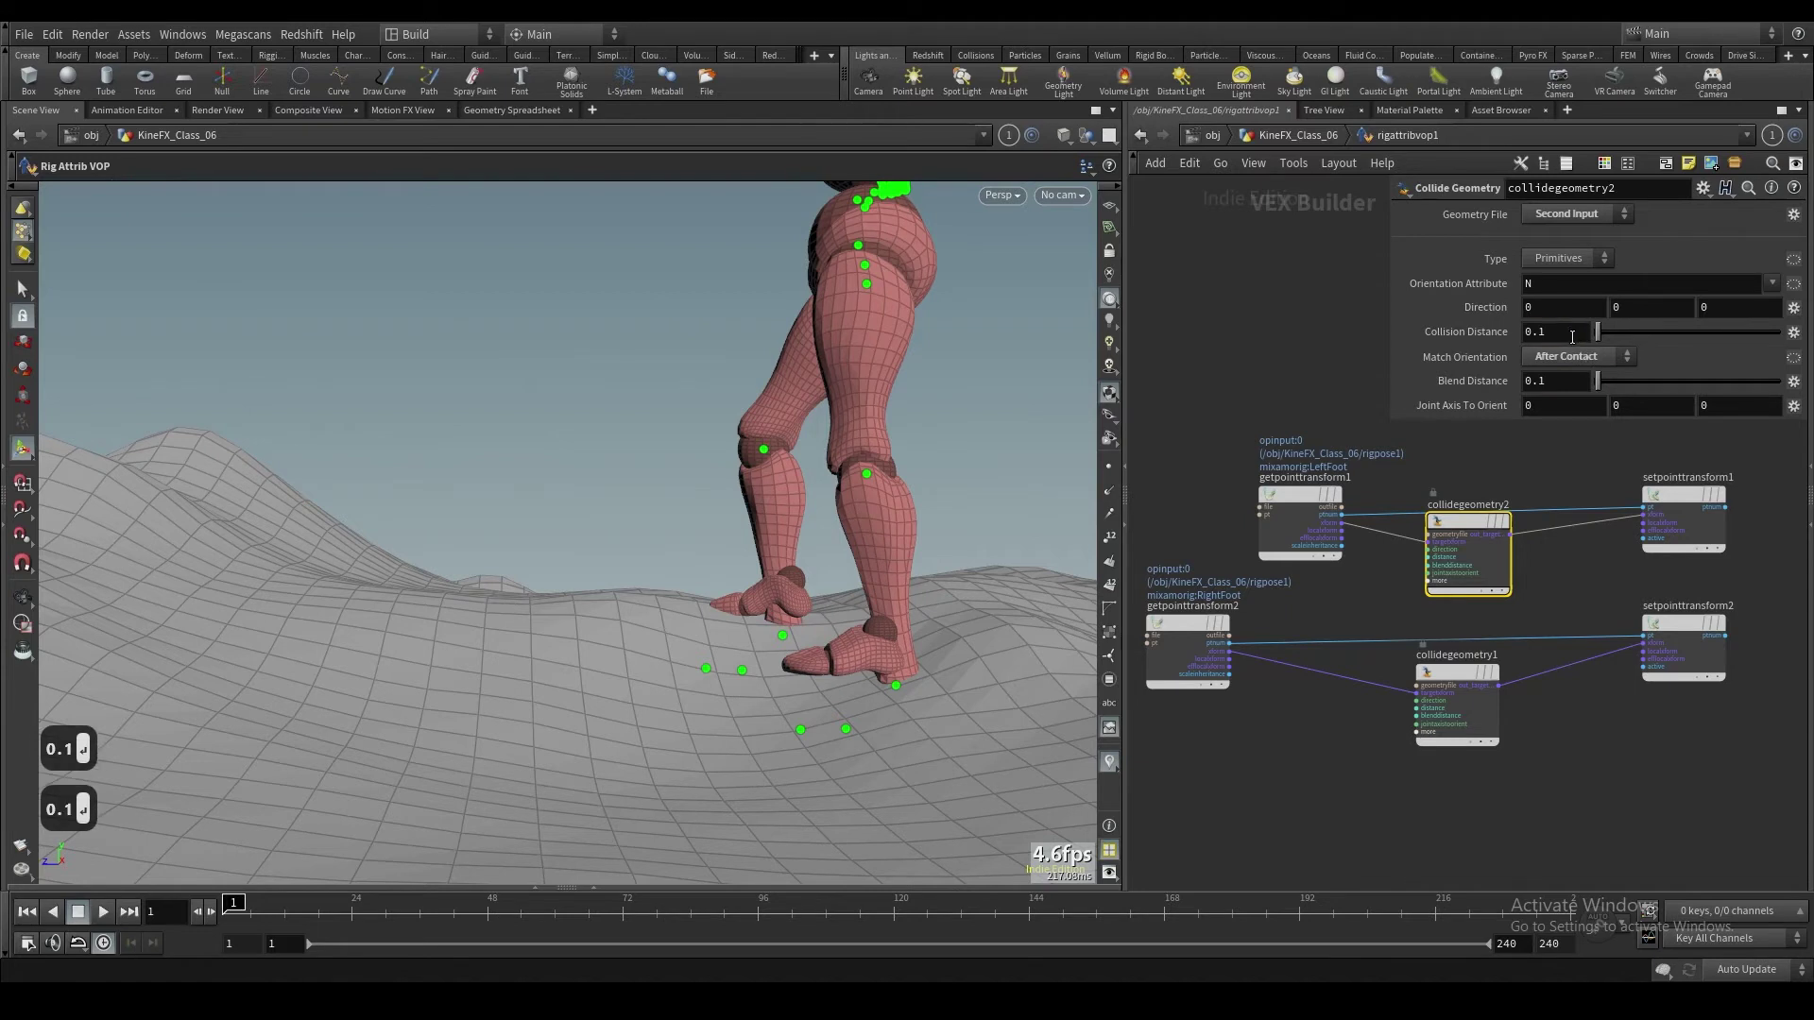
scroll(1385, 551, down, 2)
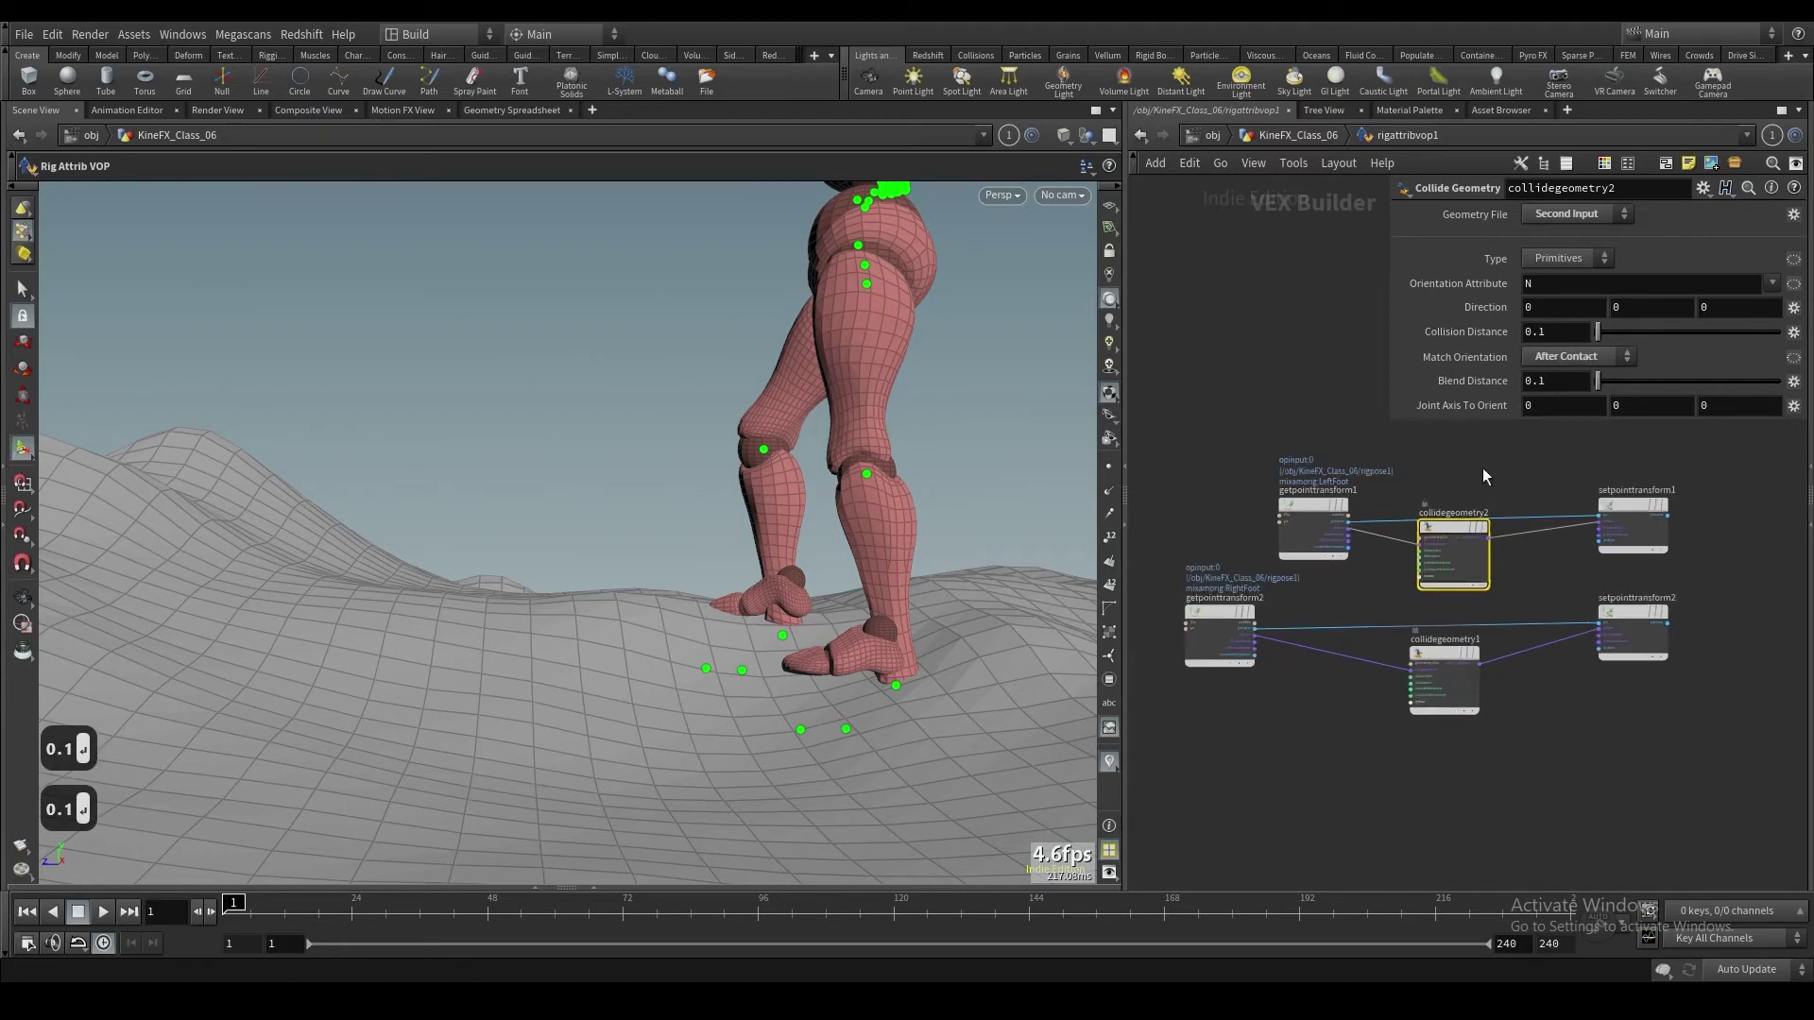
Step: Set collidegeometry2's Match Orientation to Do Not Match and inspect both feet on the terrain
click(1624, 358)
click(1591, 380)
alt+drag(774, 642, 893, 694)
alt+right_drag(893, 694, 871, 743)
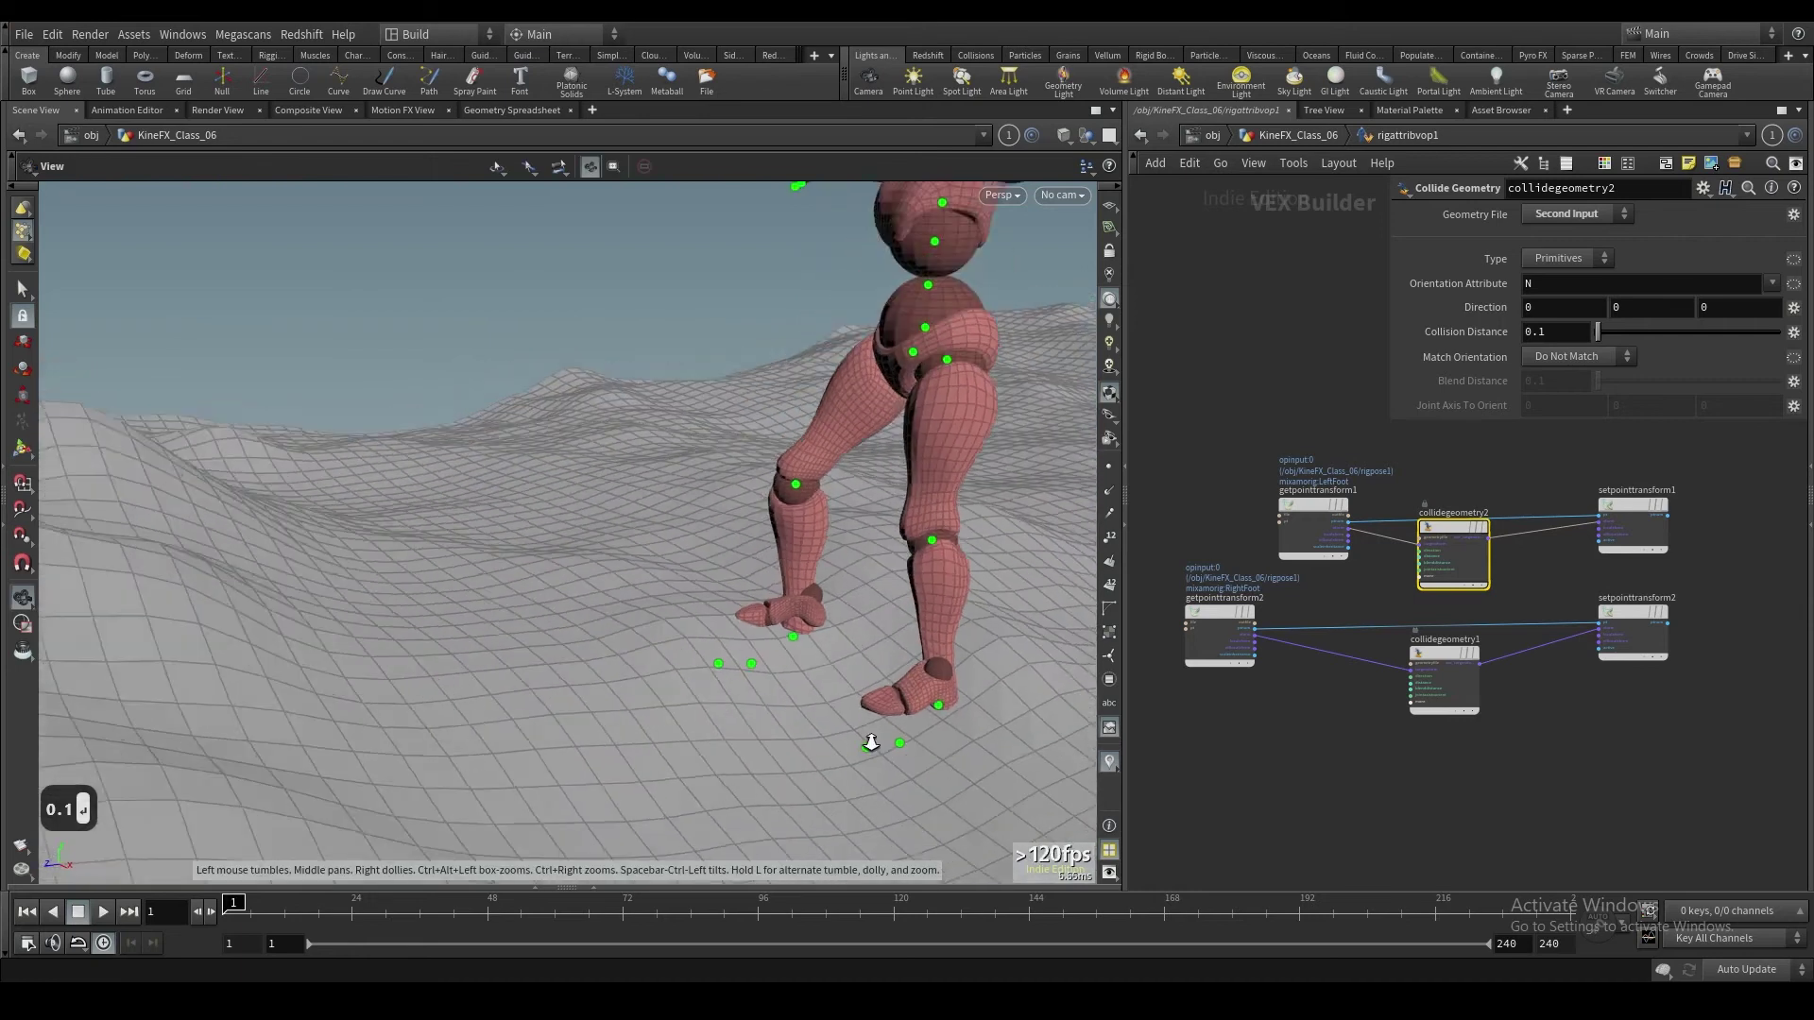
alt+middle_drag(871, 744, 752, 675)
alt+drag(751, 676, 798, 742)
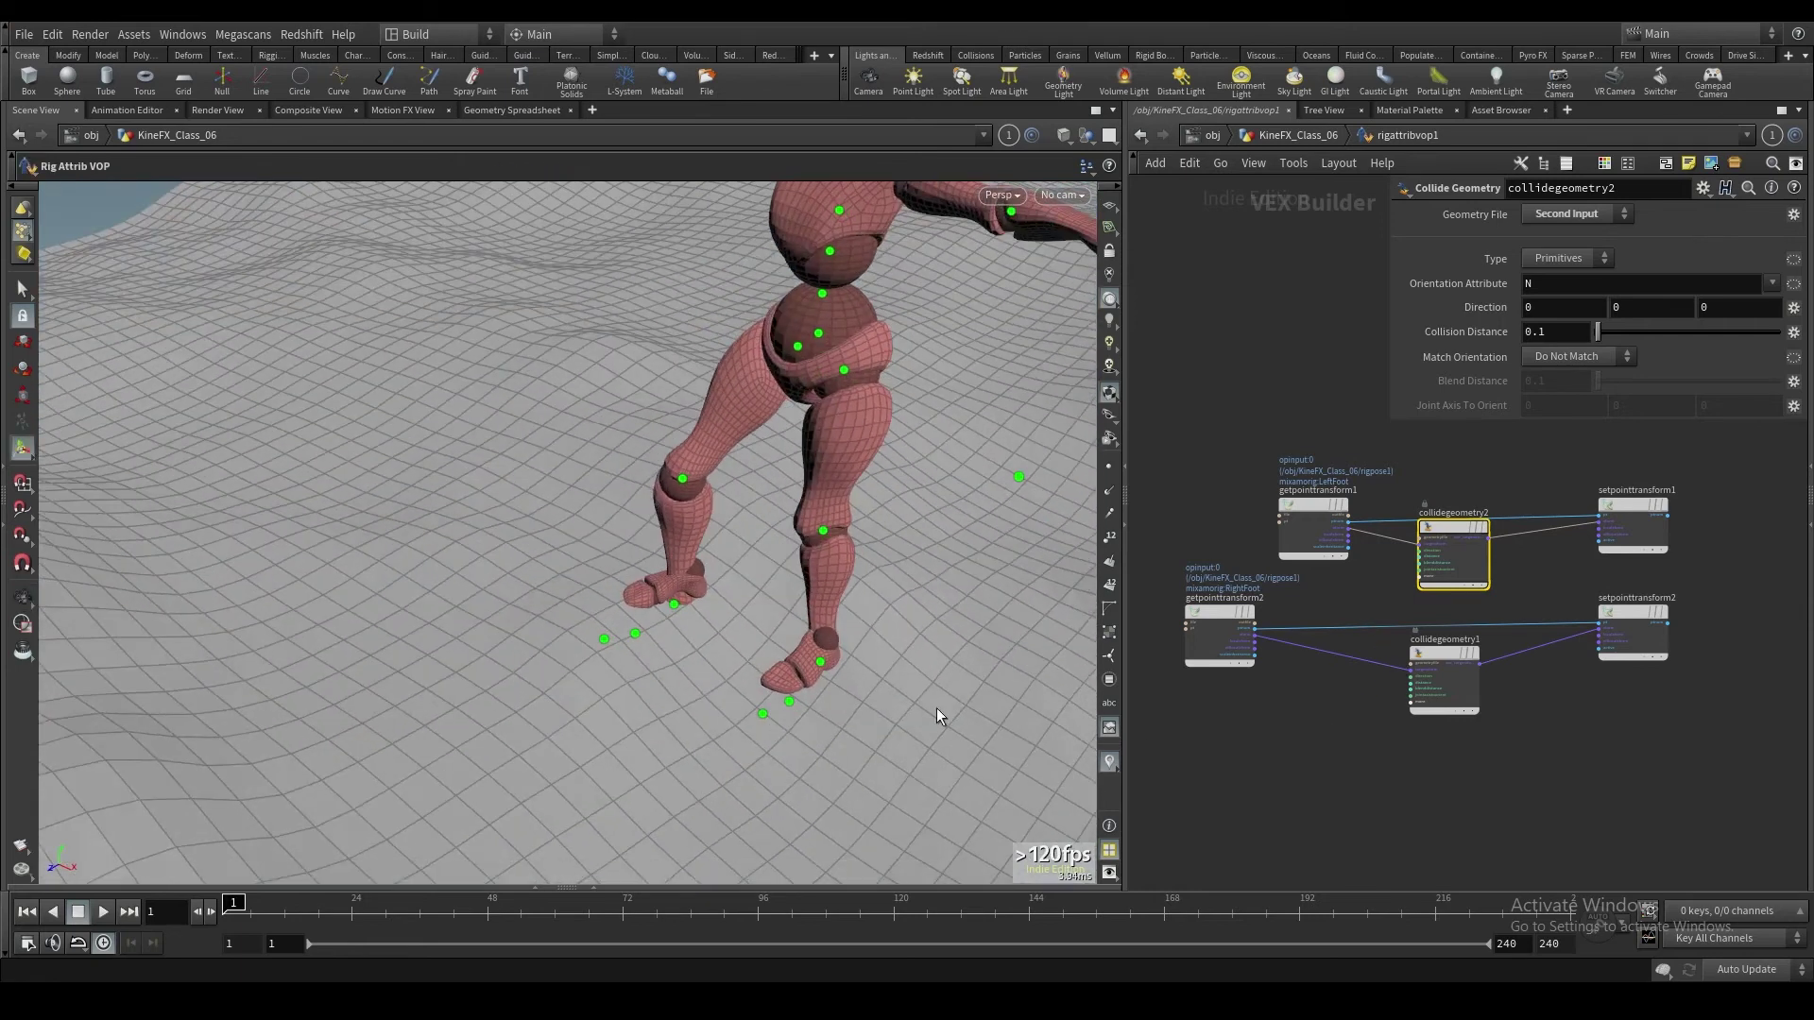
Step: Try a Collision Distance of 0.02 on collidegeometry2
drag(937, 707, 803, 599)
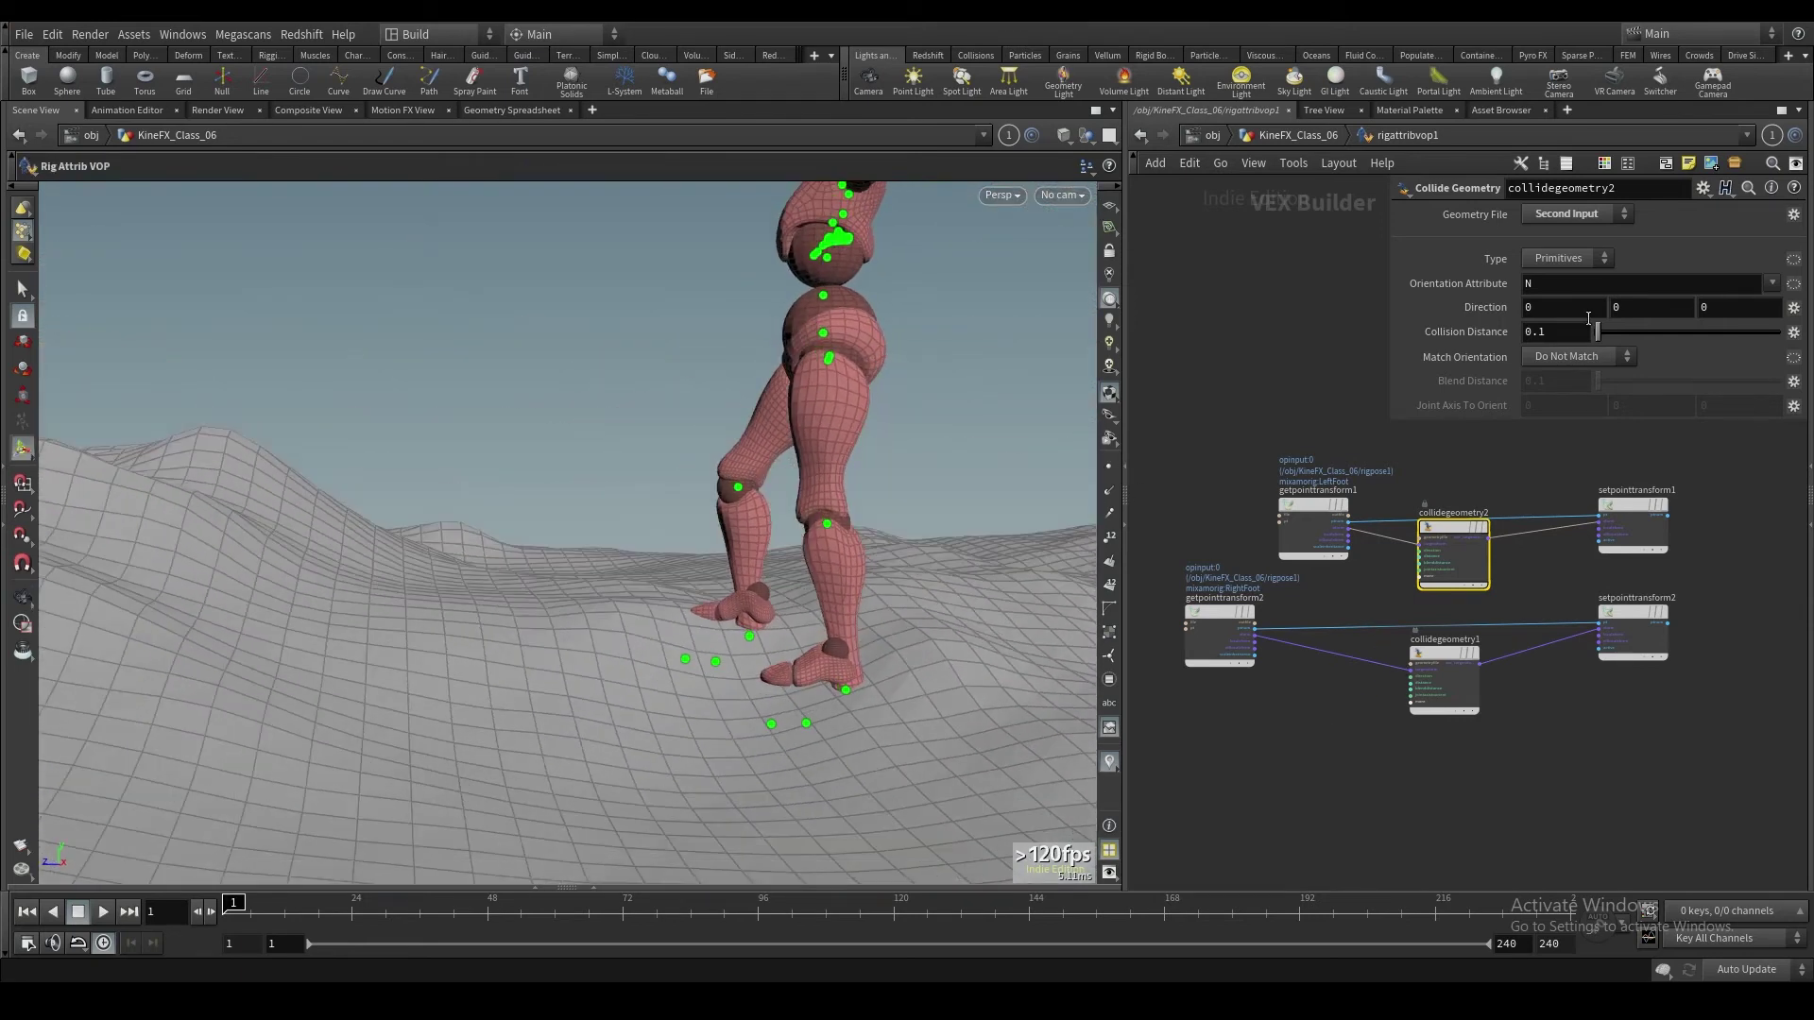
text(0.0)
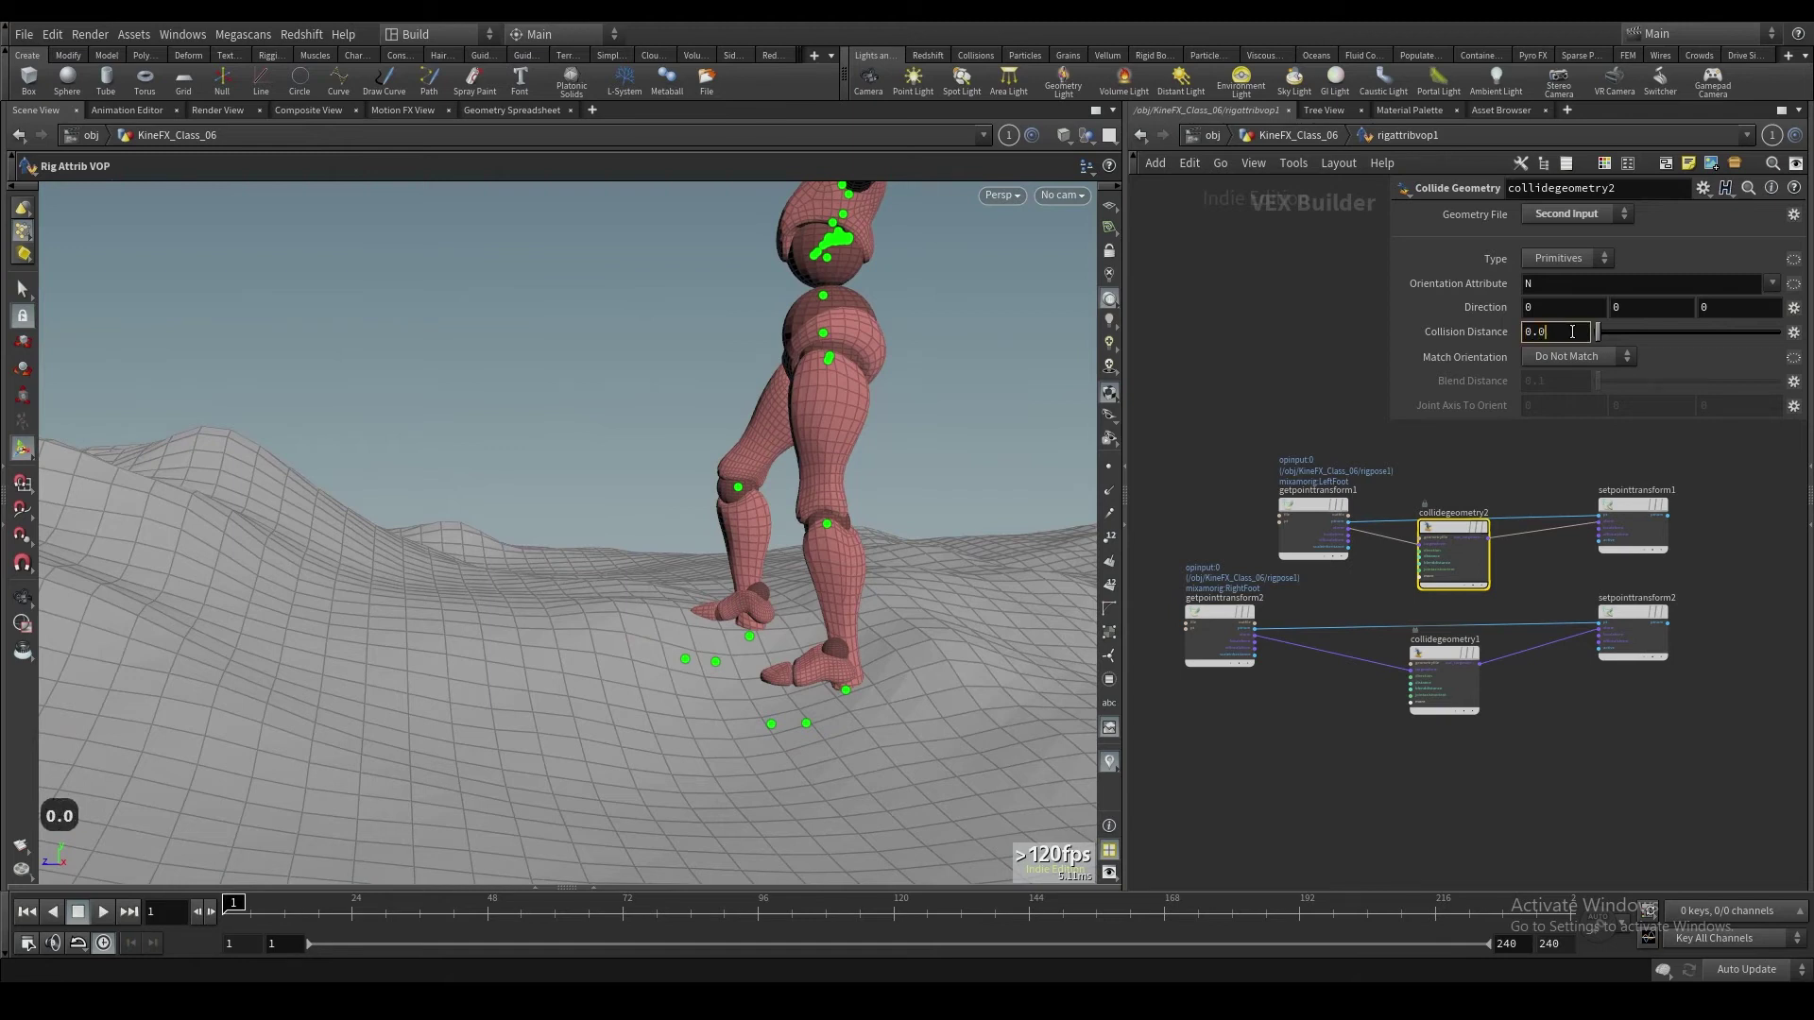
text(2)
key(Return)
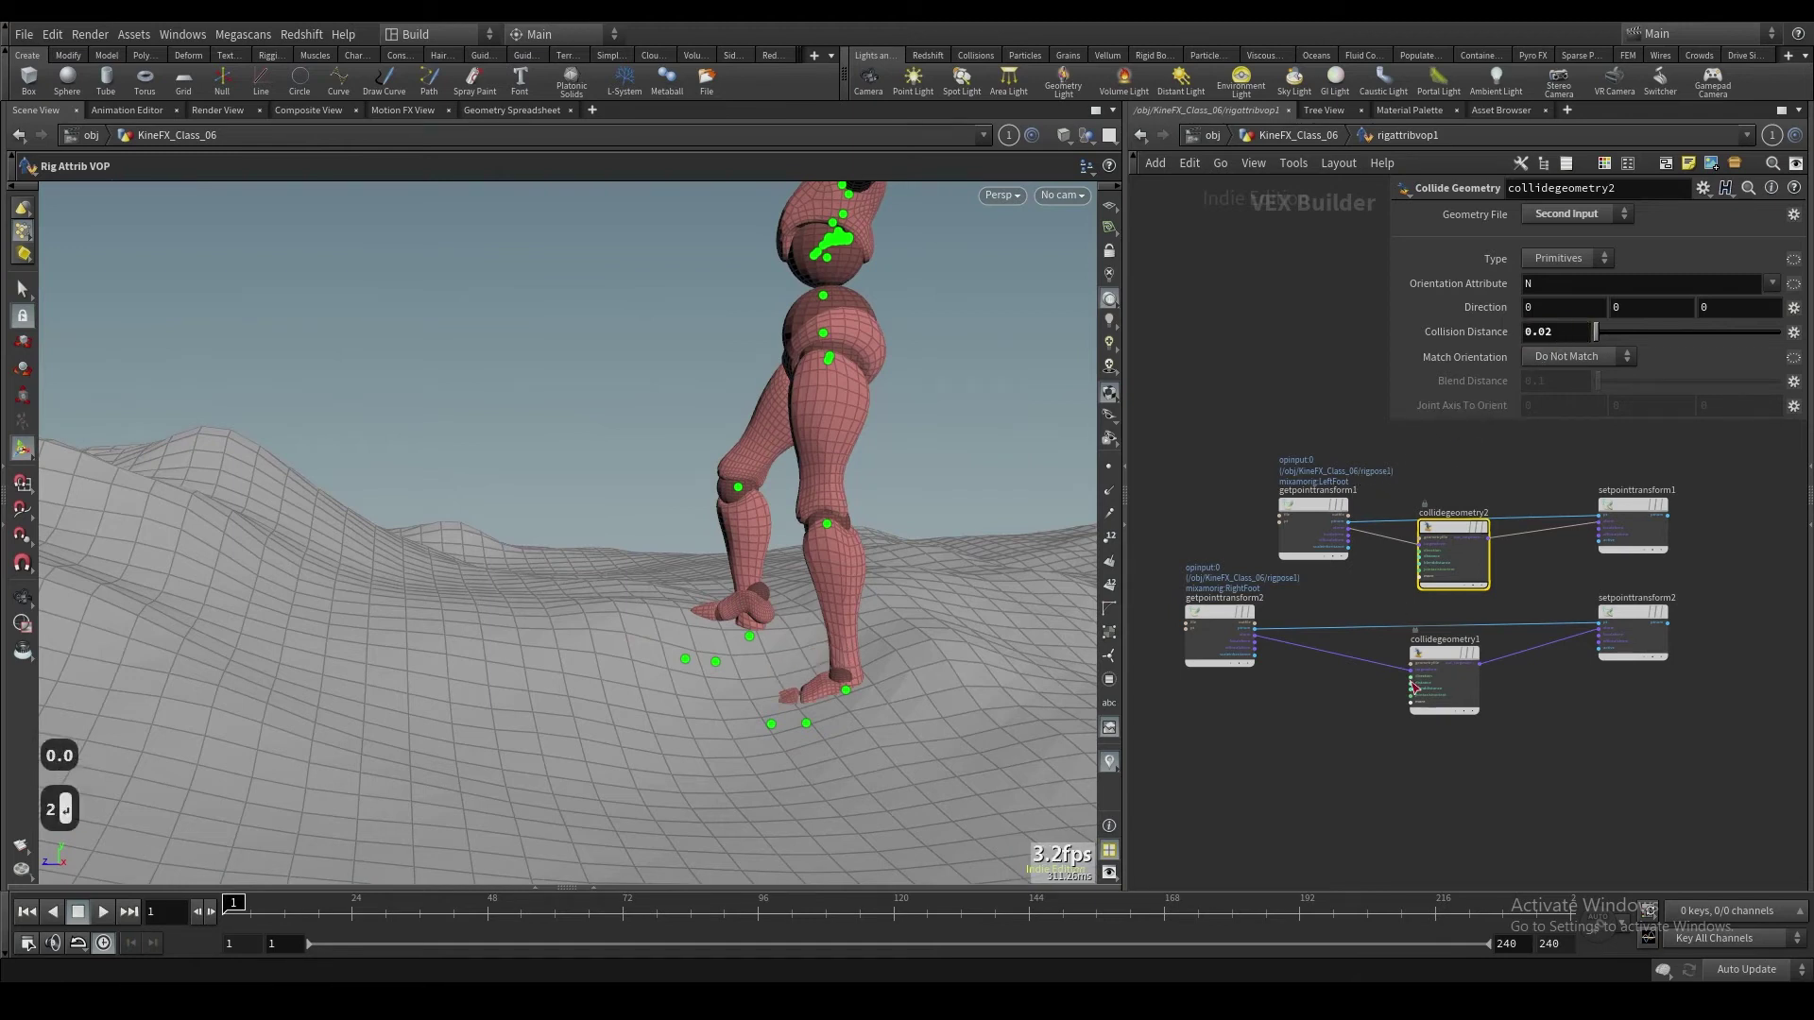
Step: Set the Collision Distance to 0.05 on both collidegeometry2 and collidegeometry1
click(1568, 333)
text(0.0)
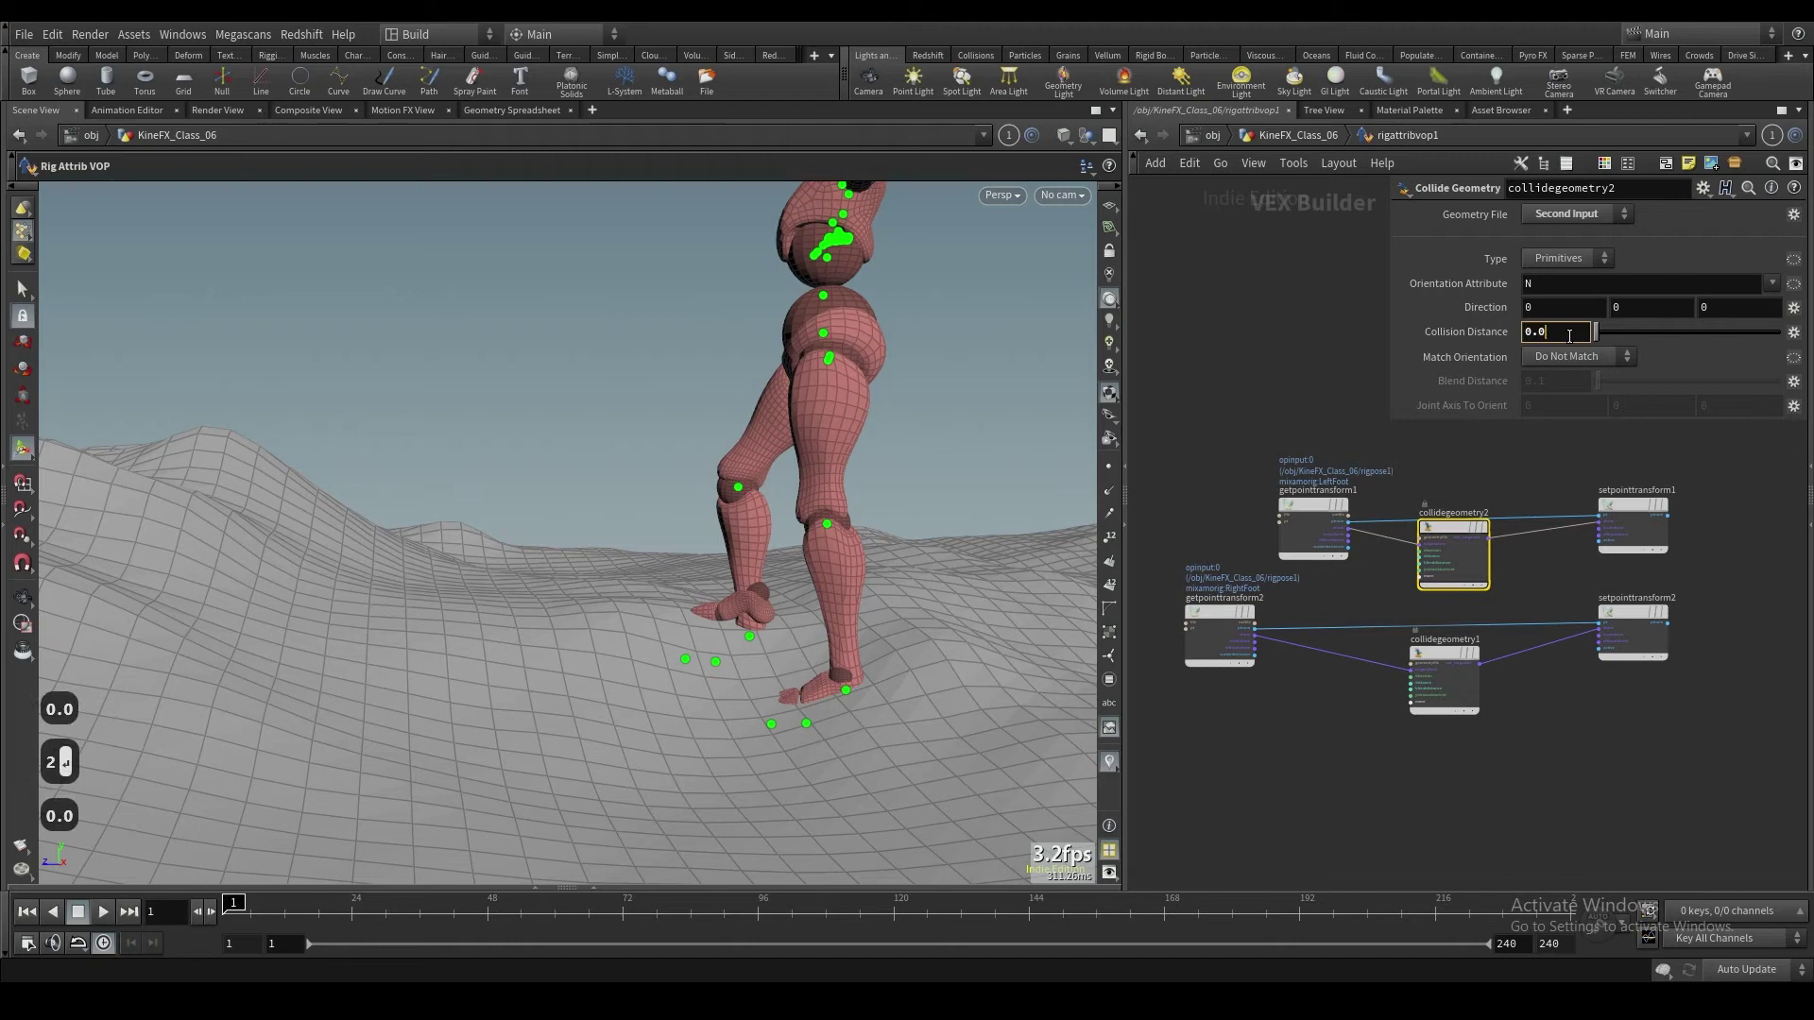
text(5)
key(Return)
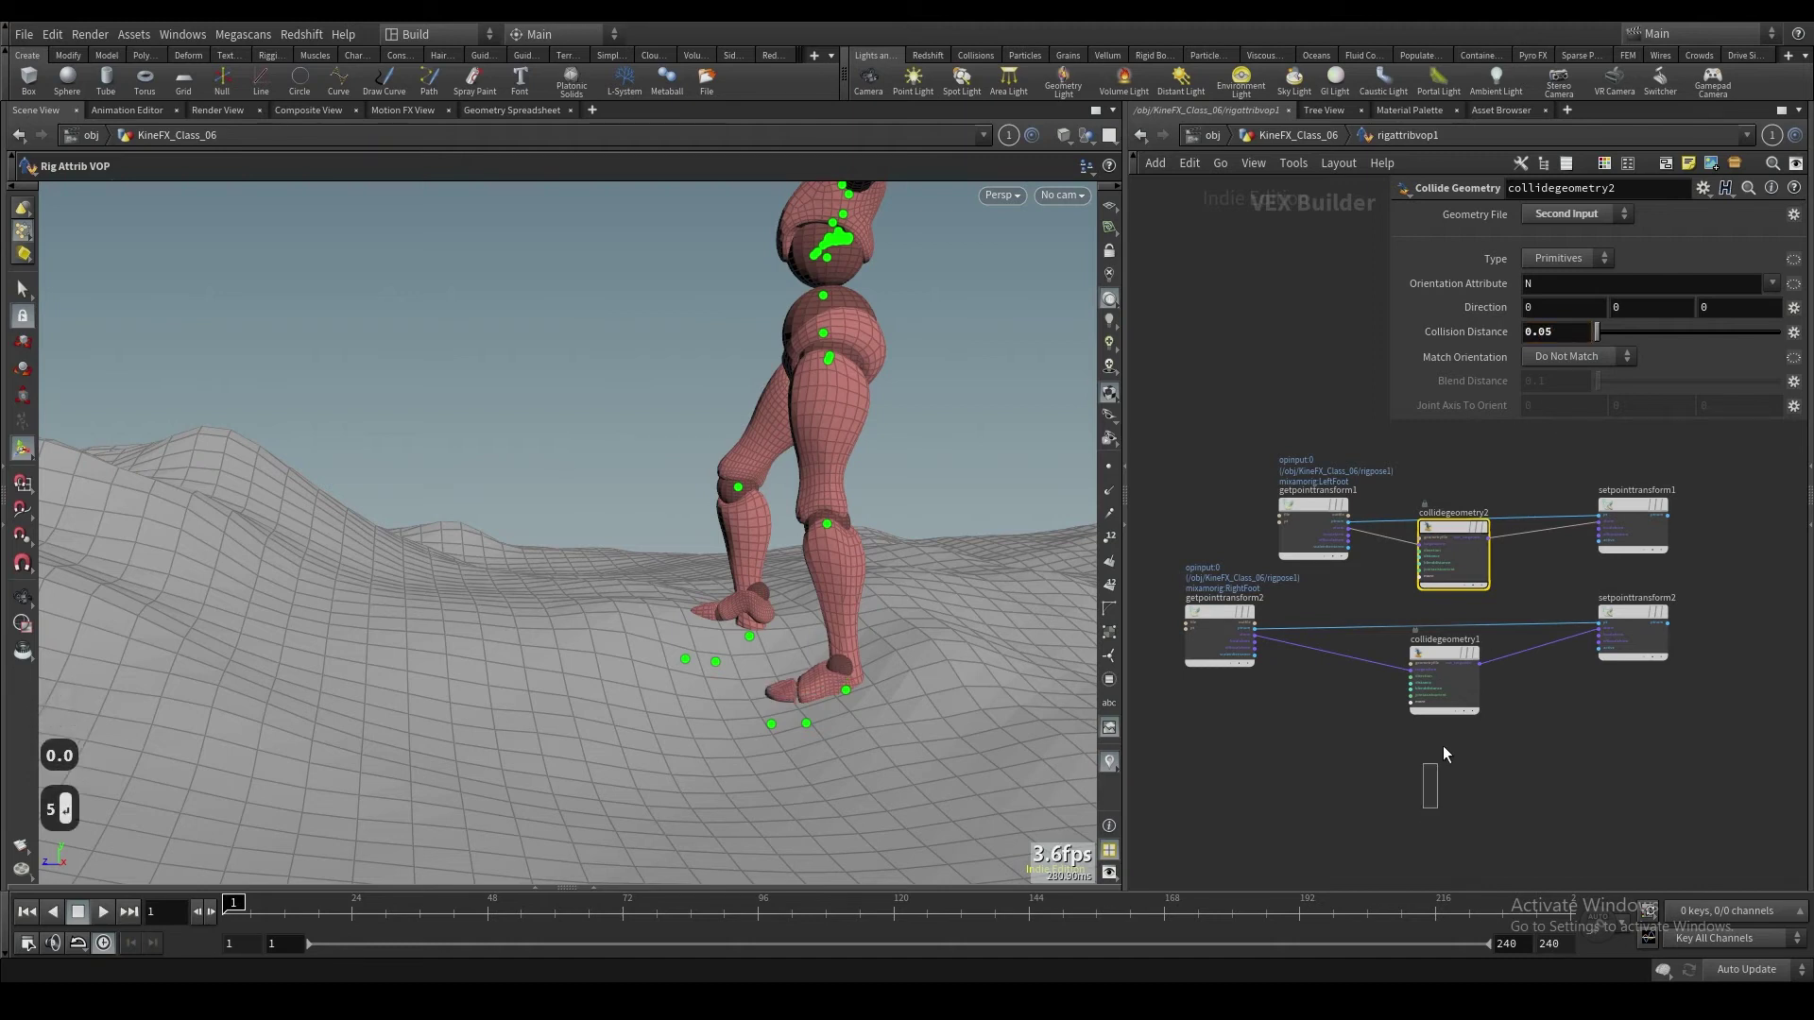
drag(1443, 753, 1455, 695)
click(1576, 333)
text(0.0)
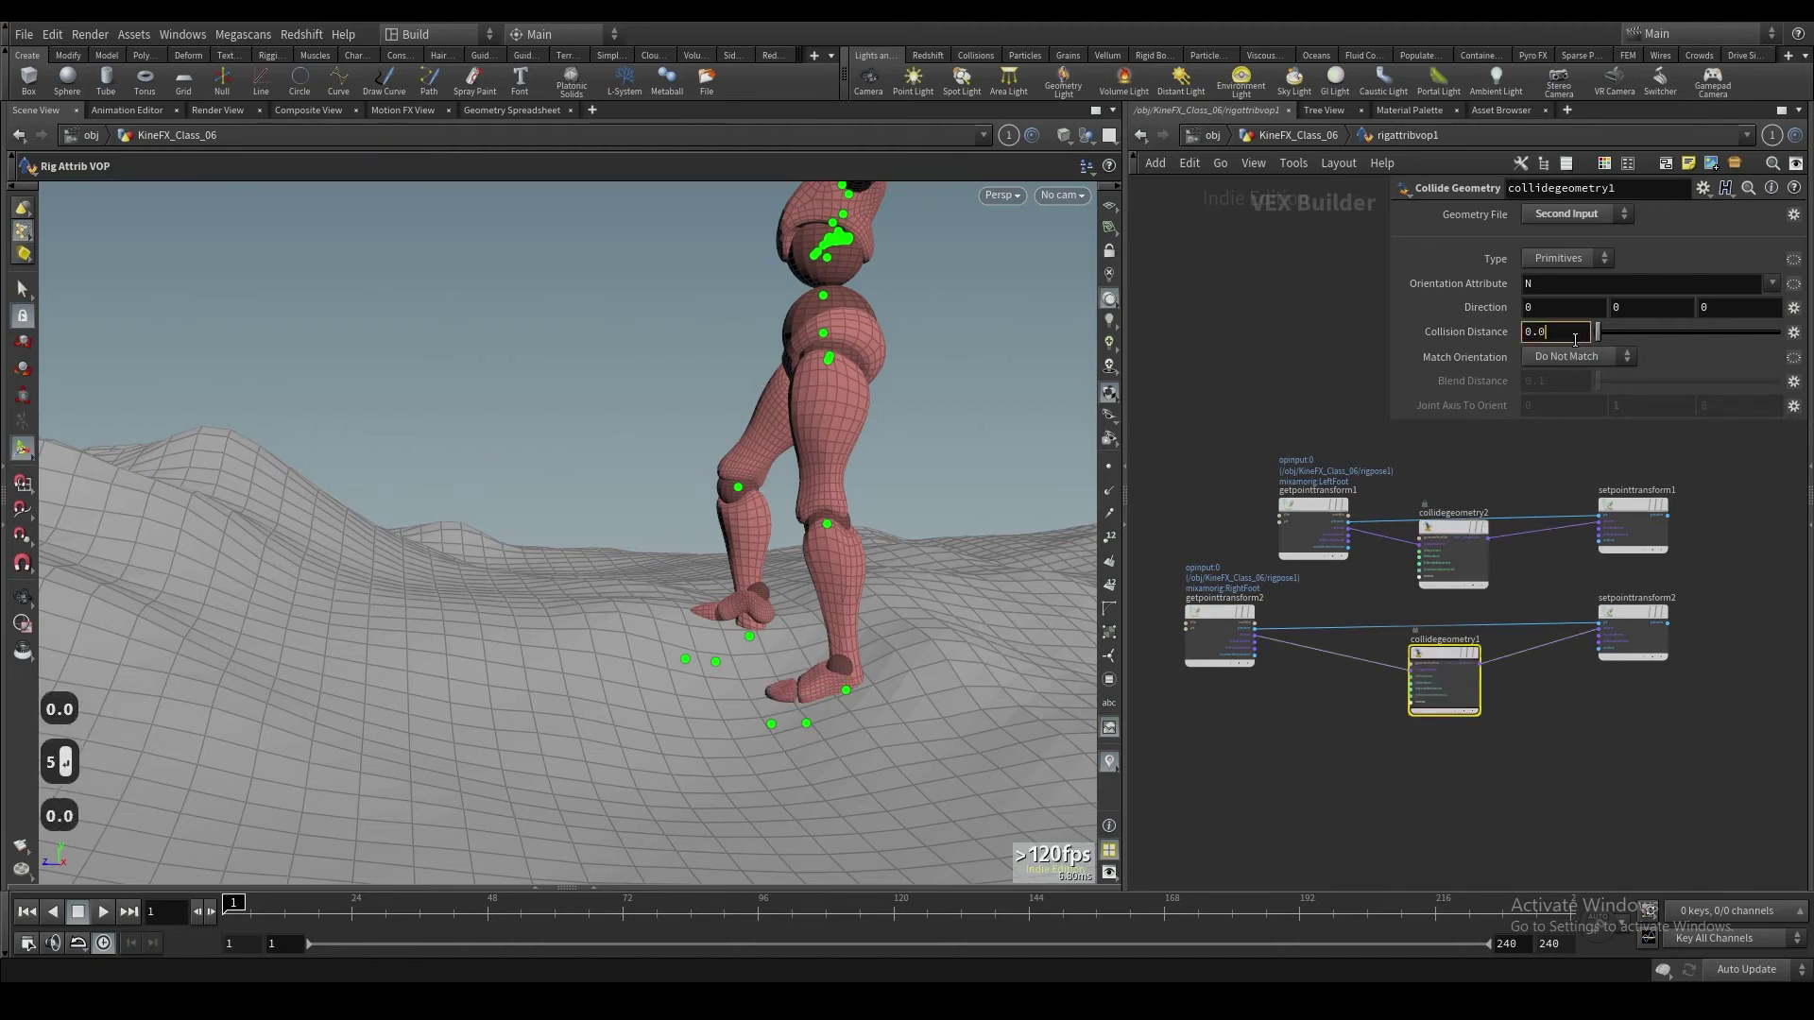
text(5)
key(Return)
Step: Return to the KineFX_Class_06 network and move bonedeform1 and merge1 away from rigattribvop1 to free space for more nodes
key(u)
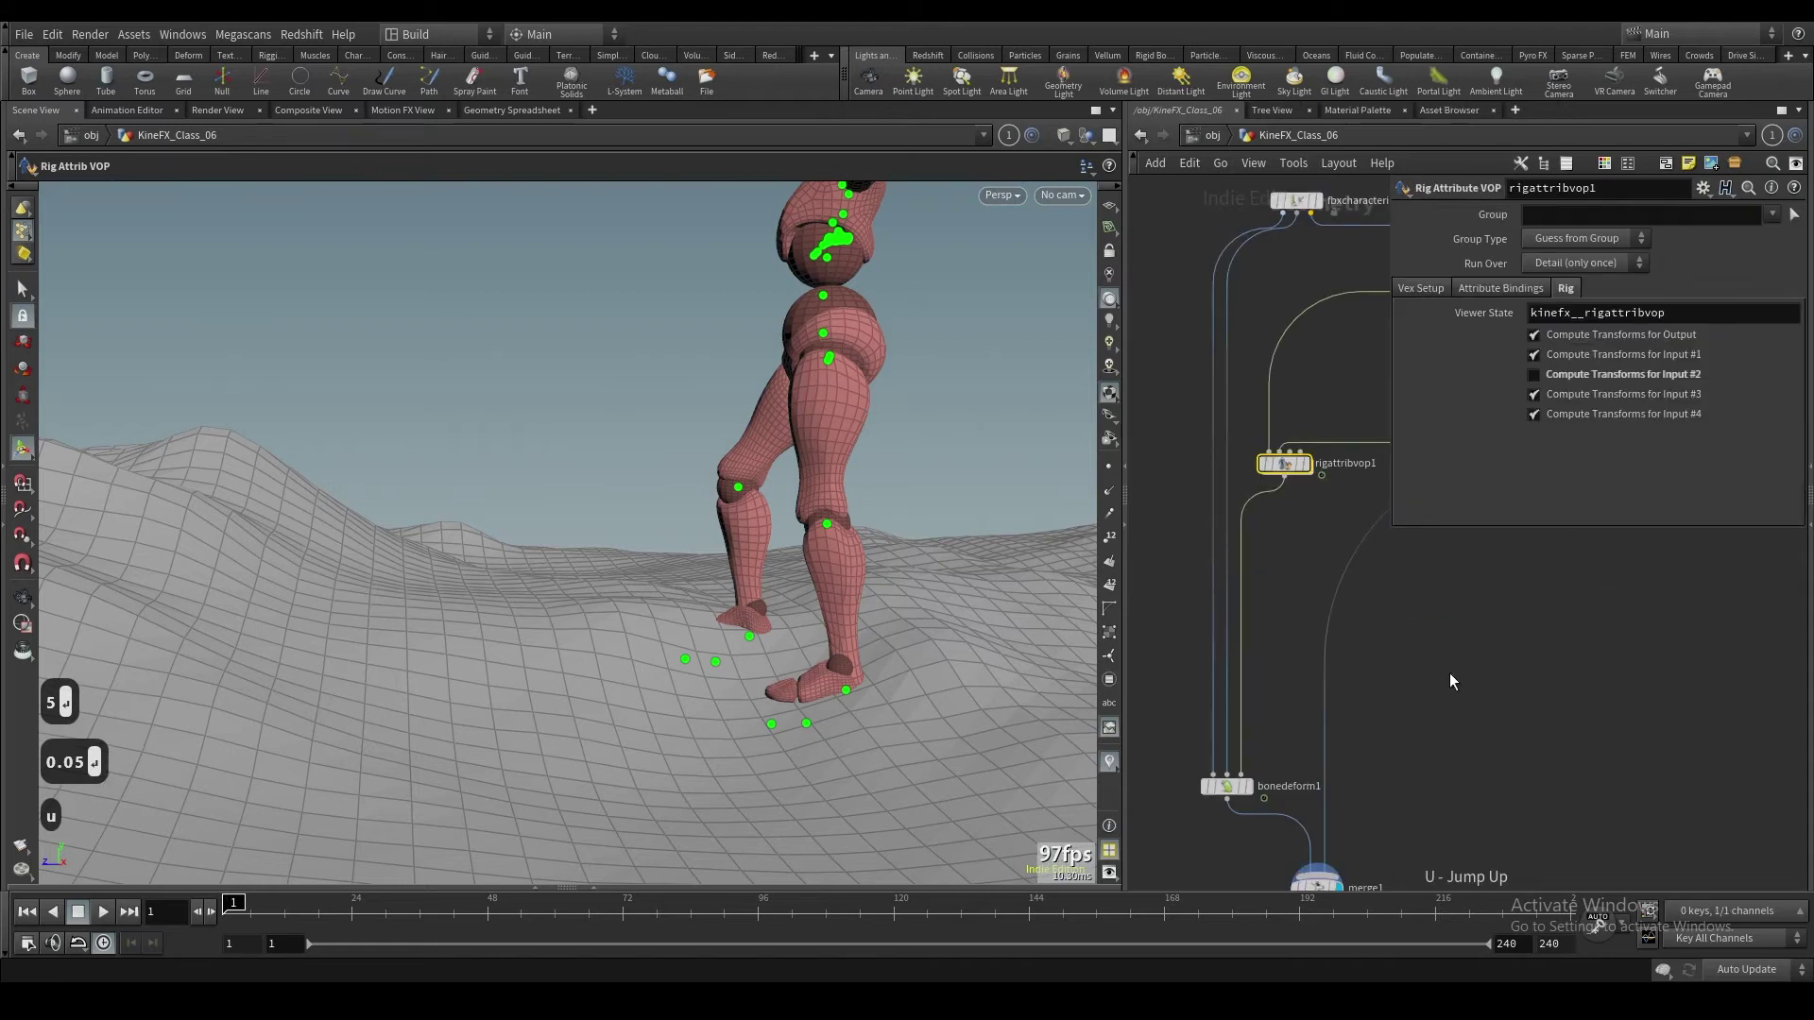
key(p)
scroll(1437, 669, down, 2)
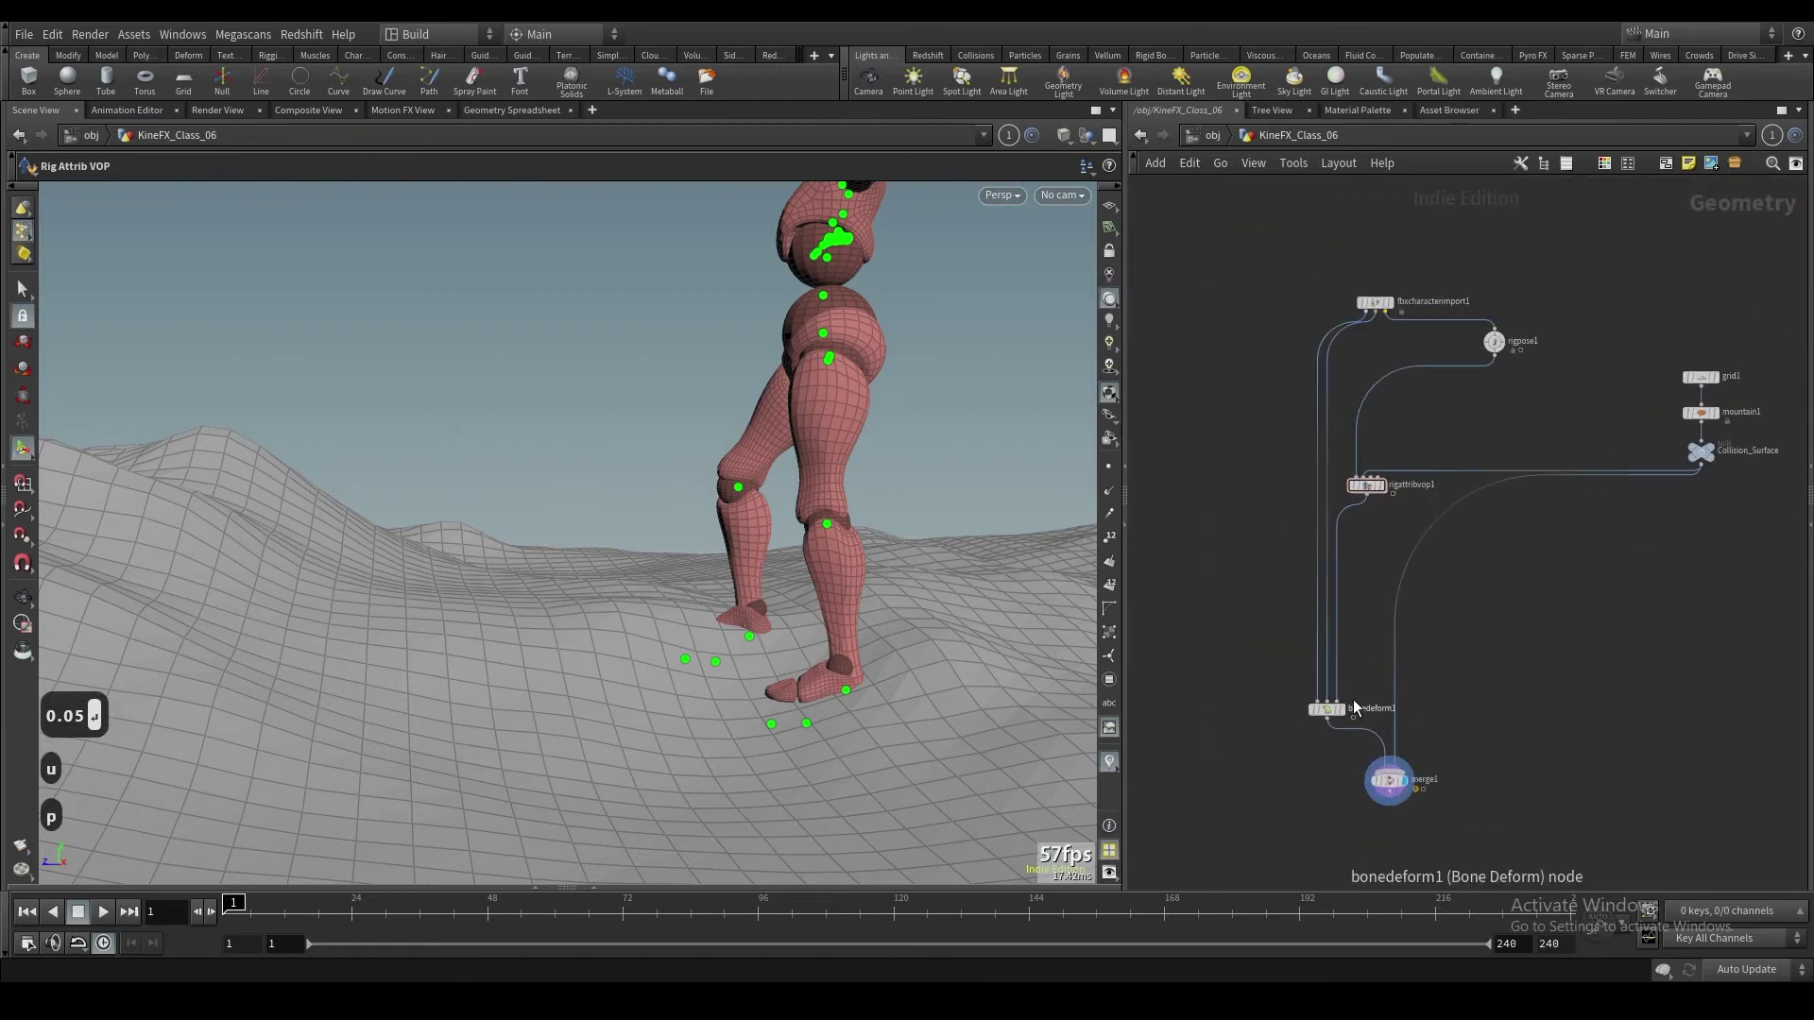
drag(1354, 706, 1295, 764)
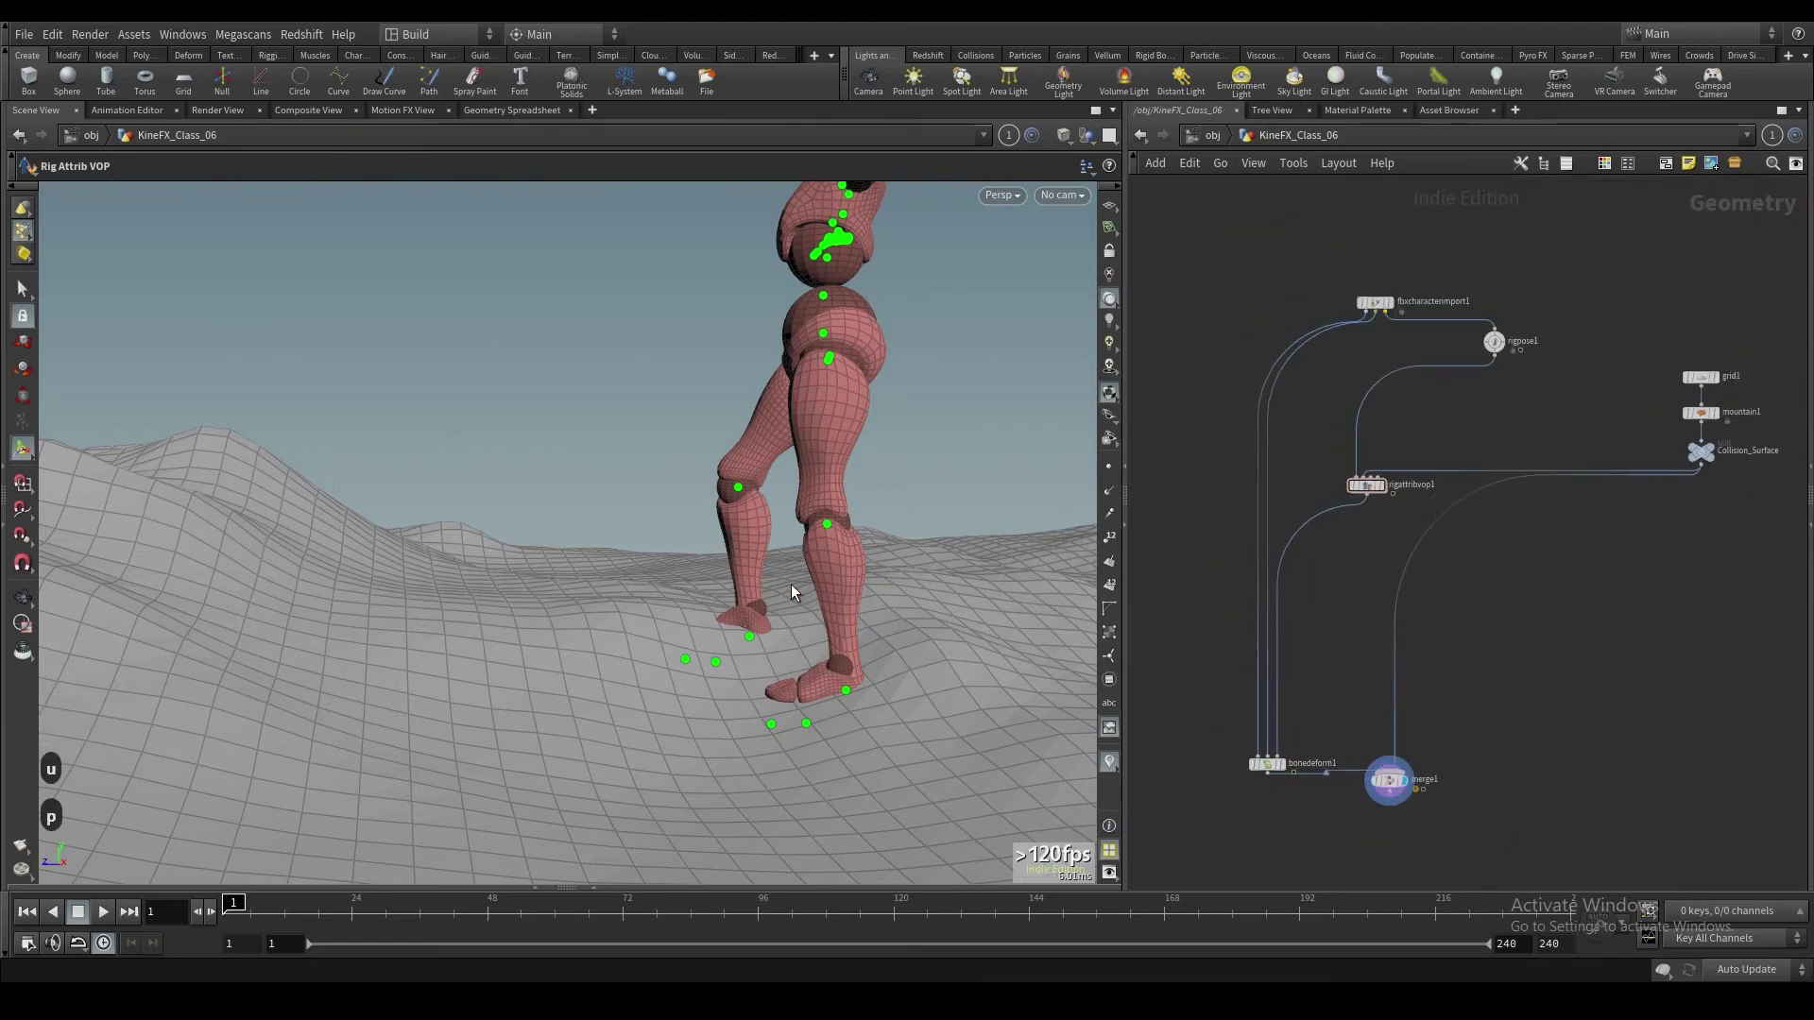
key(Escape)
drag(791, 591, 790, 652)
key(Return)
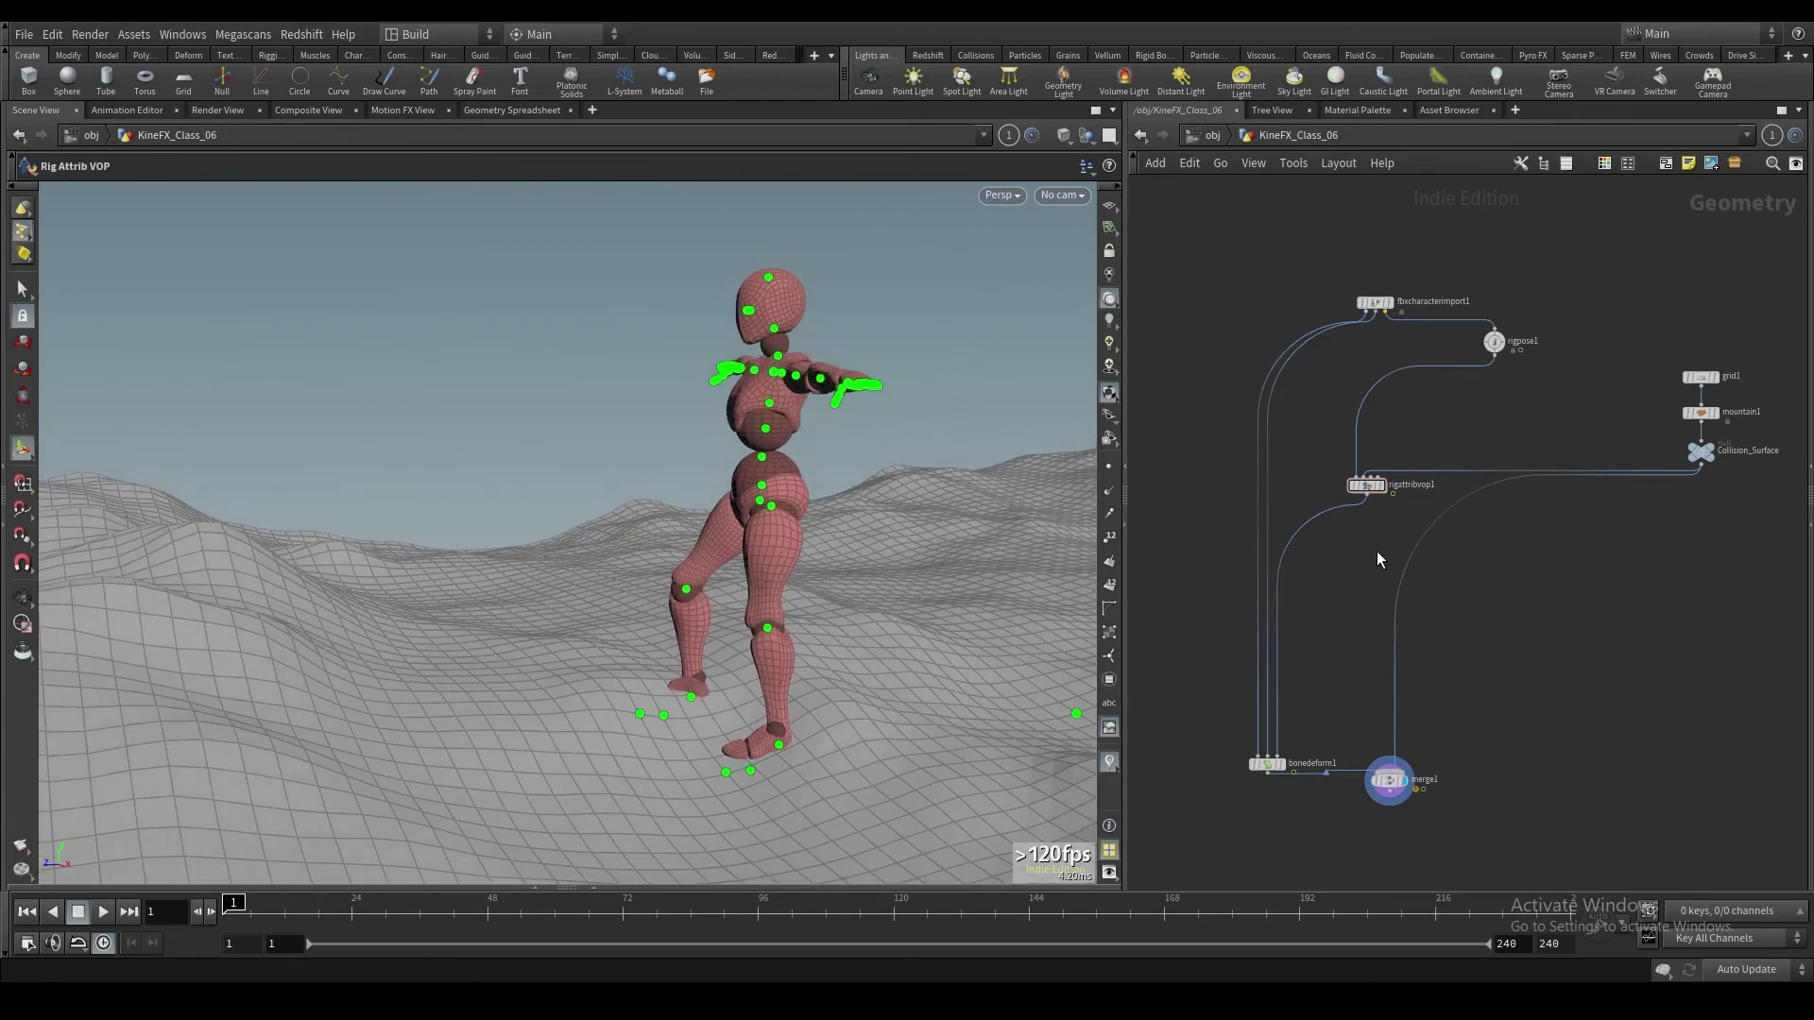
drag(1402, 788, 1462, 893)
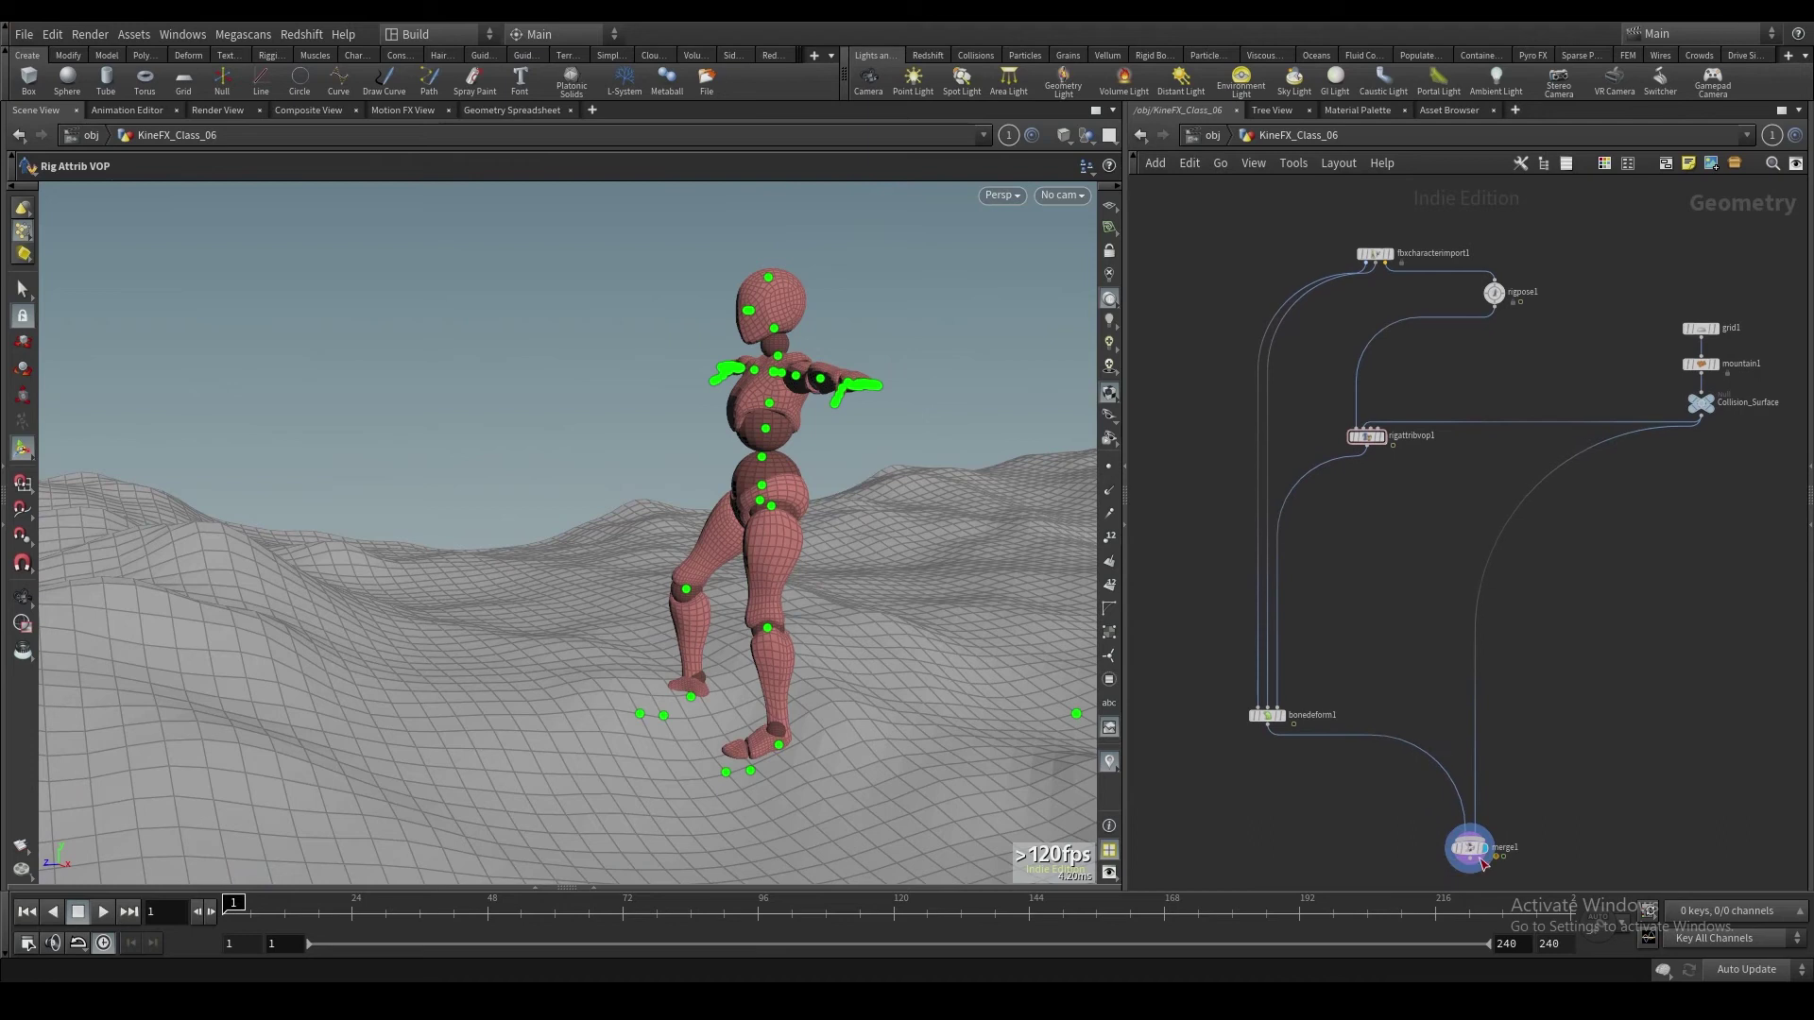
Step: Save the scene file
key(Tab)
key(Escape)
key(ctrl+s)
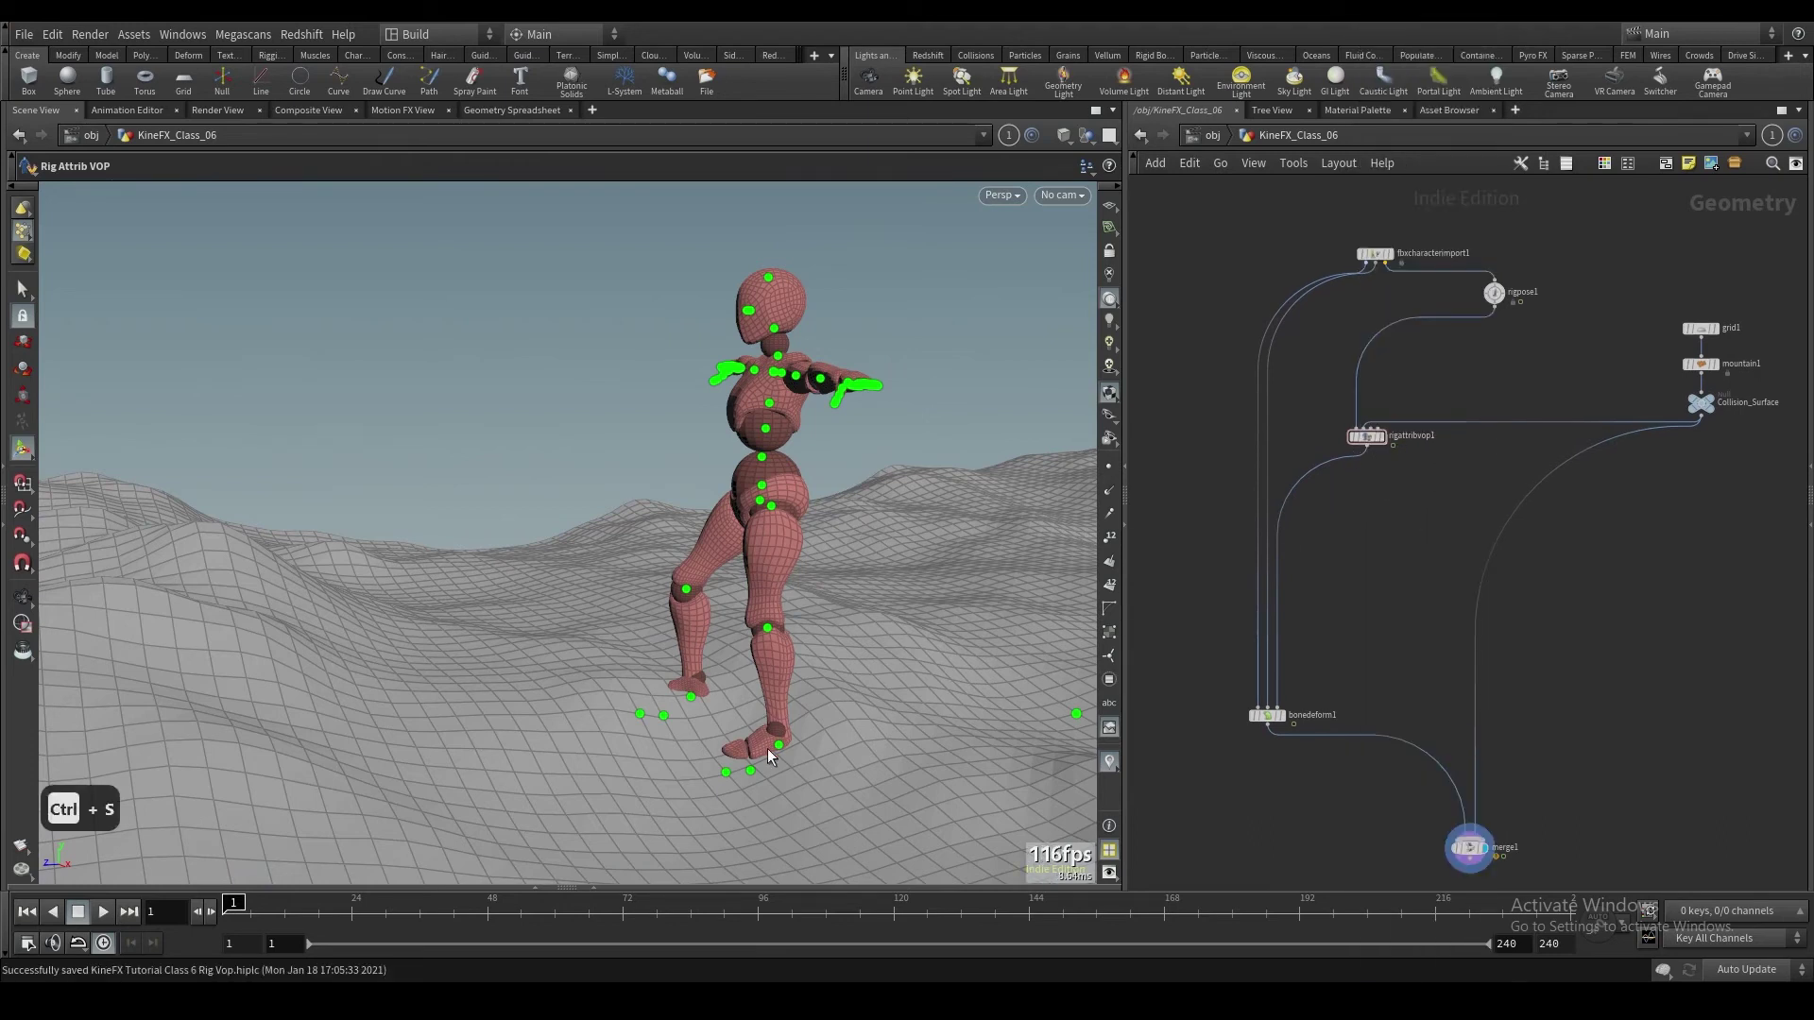
Step: Add a Full Body IK node between rigattribvop1 and bonedeform1 in the network, without wiring it
scroll(801, 777, up, 5)
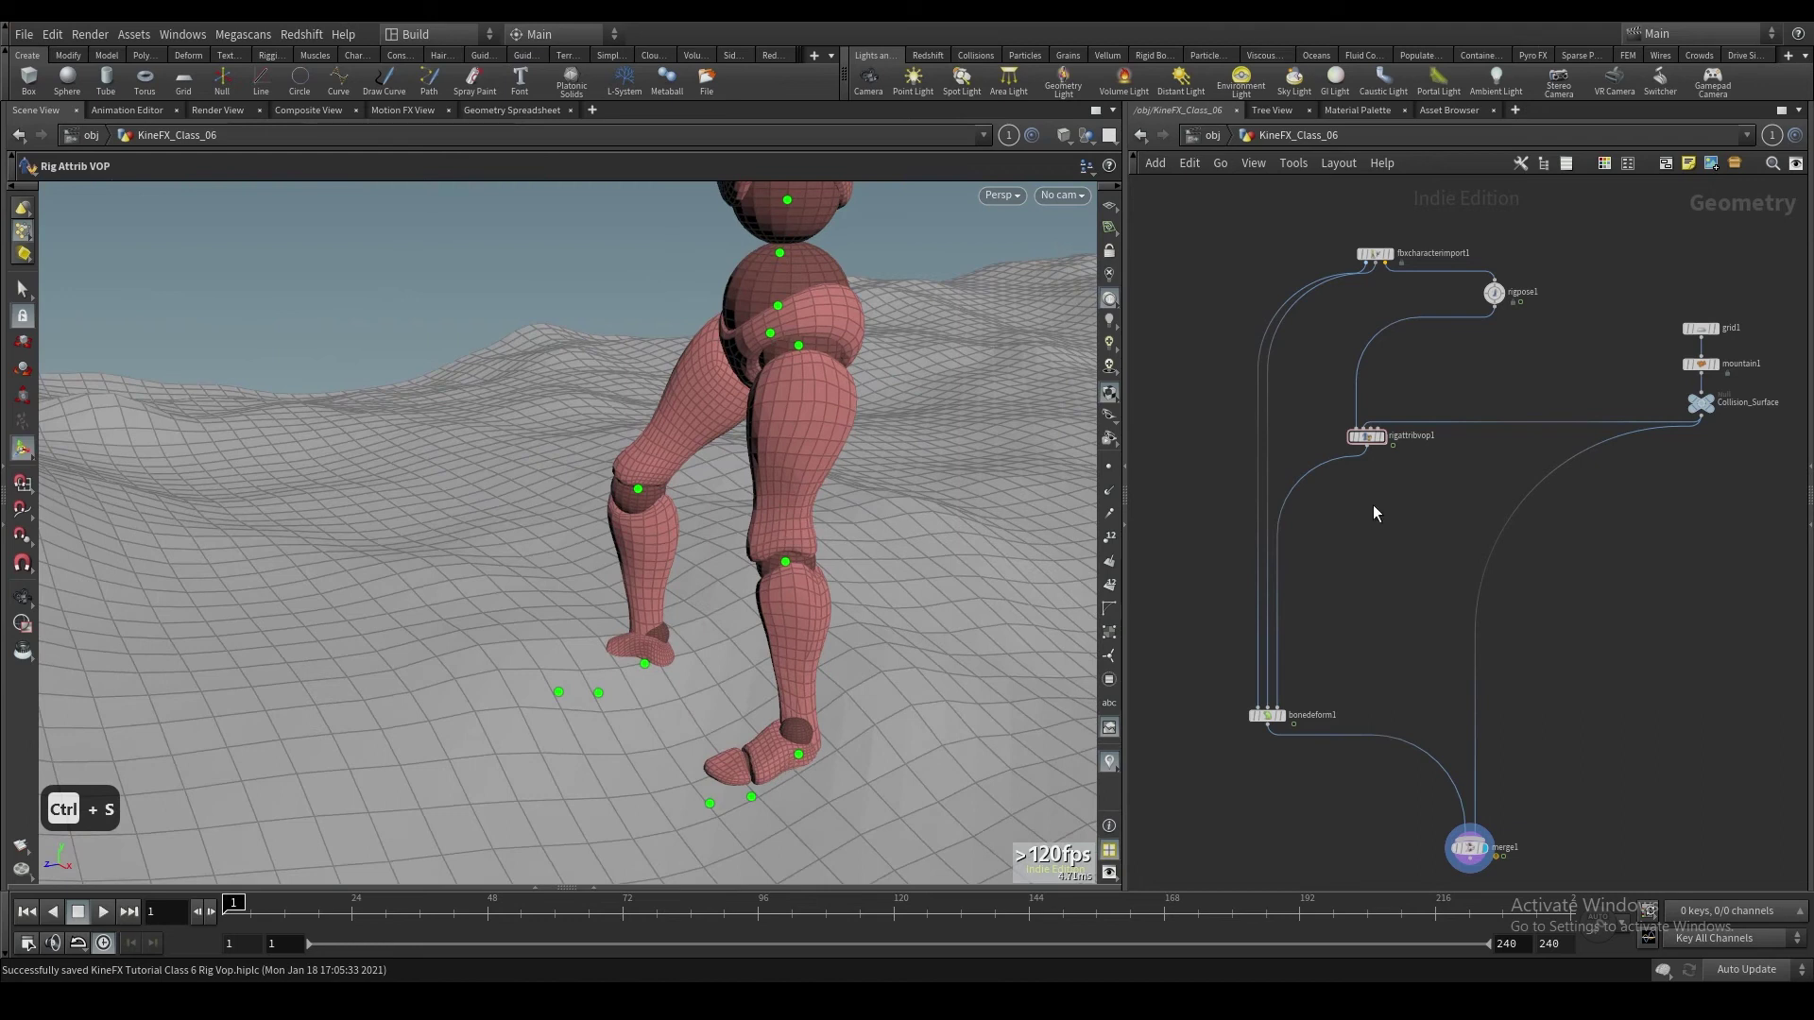
scroll(1345, 534, down, 1)
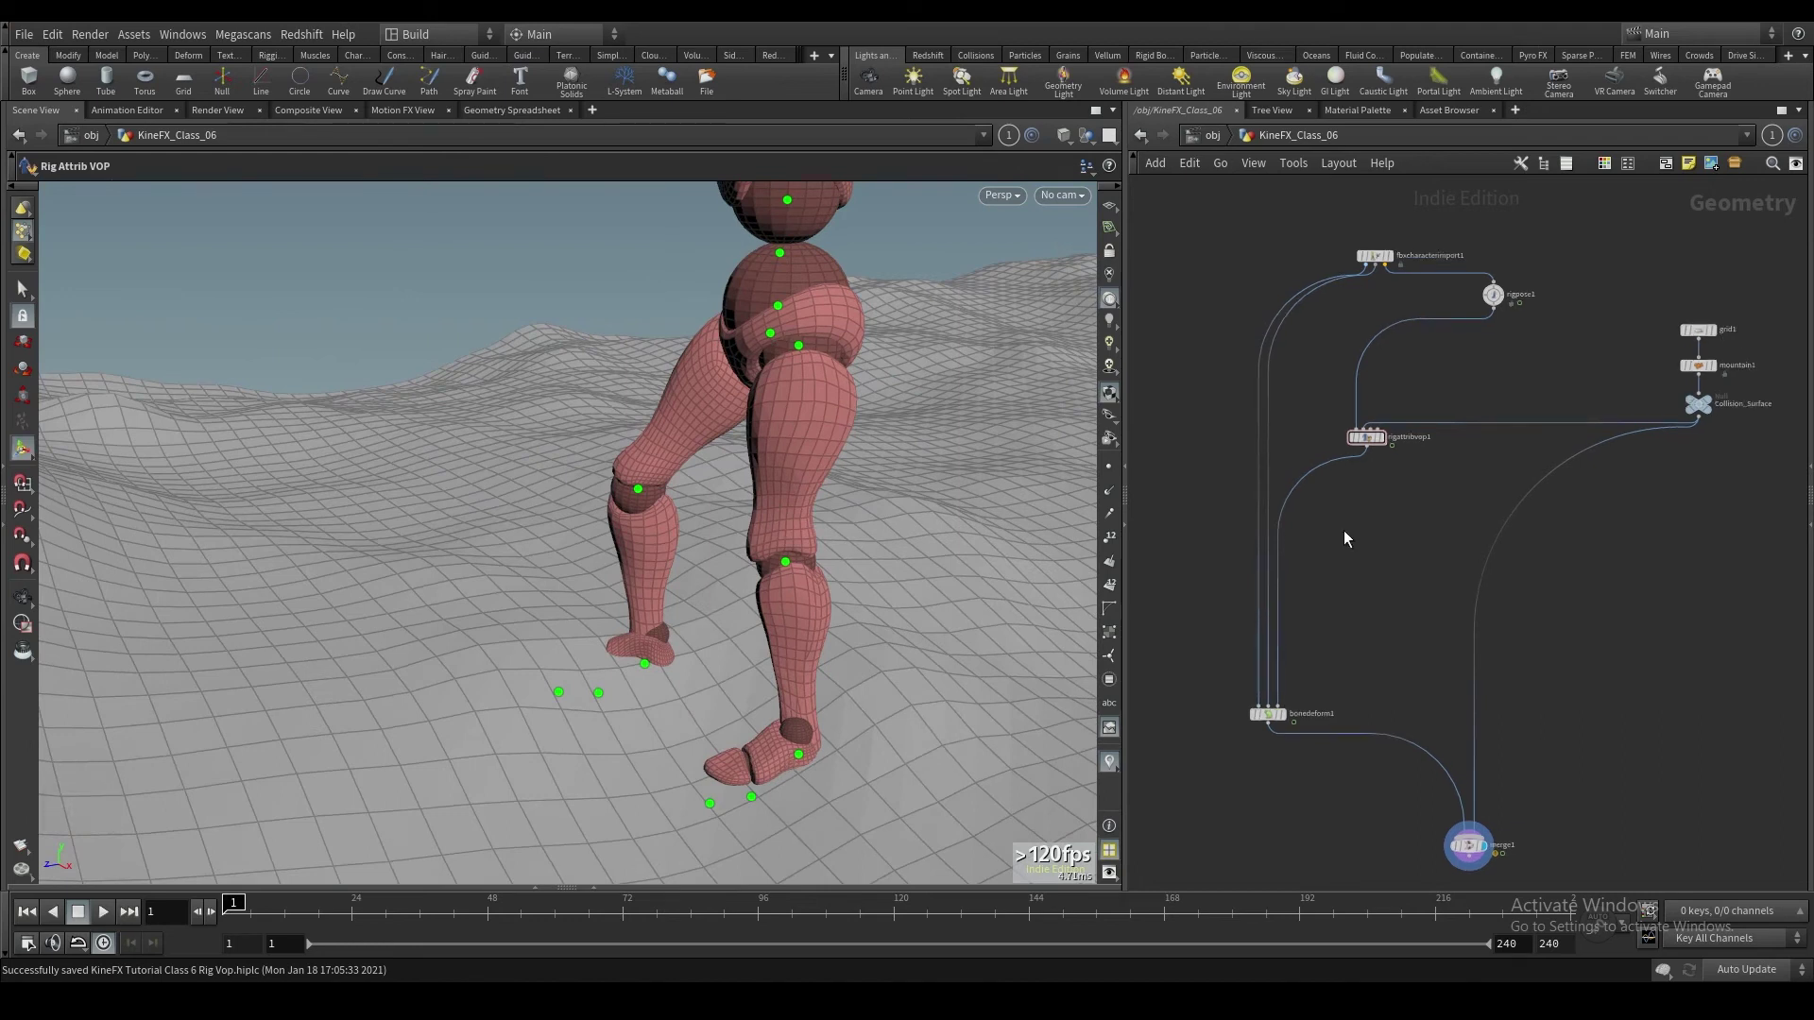
key(Tab)
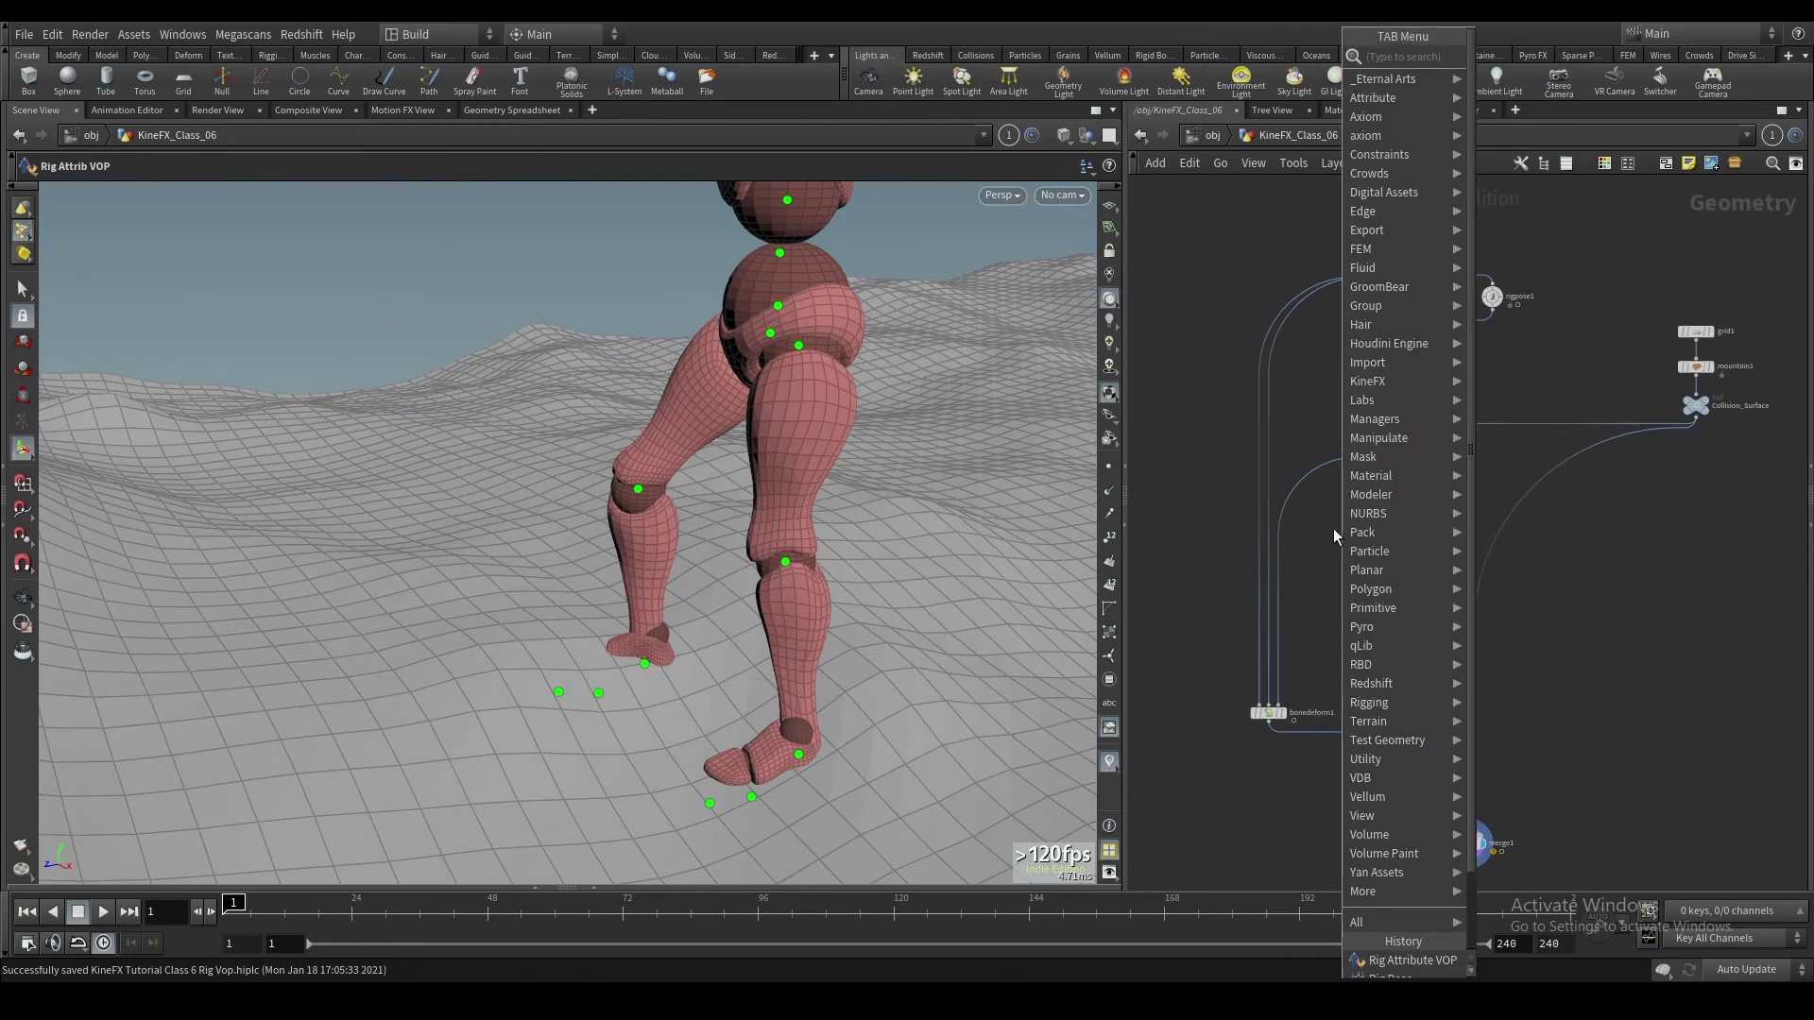
click(1334, 529)
key(Tab)
text(f)
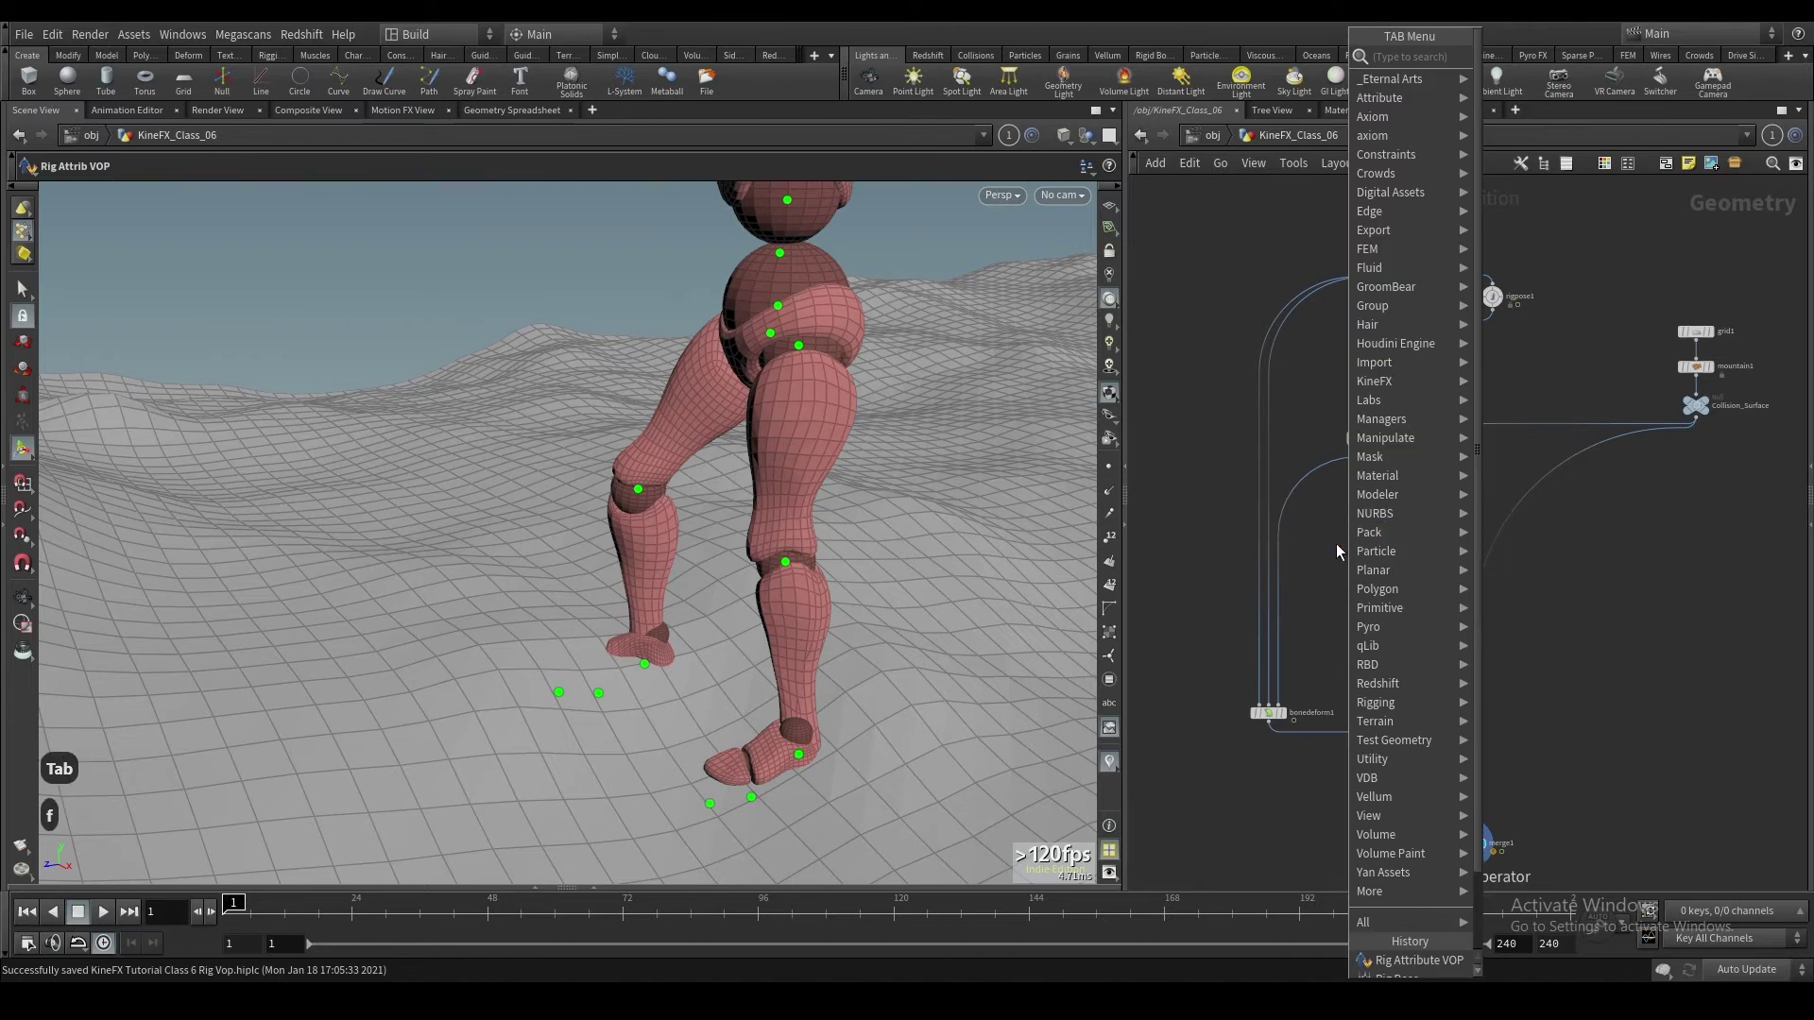
text(ull)
click(1567, 72)
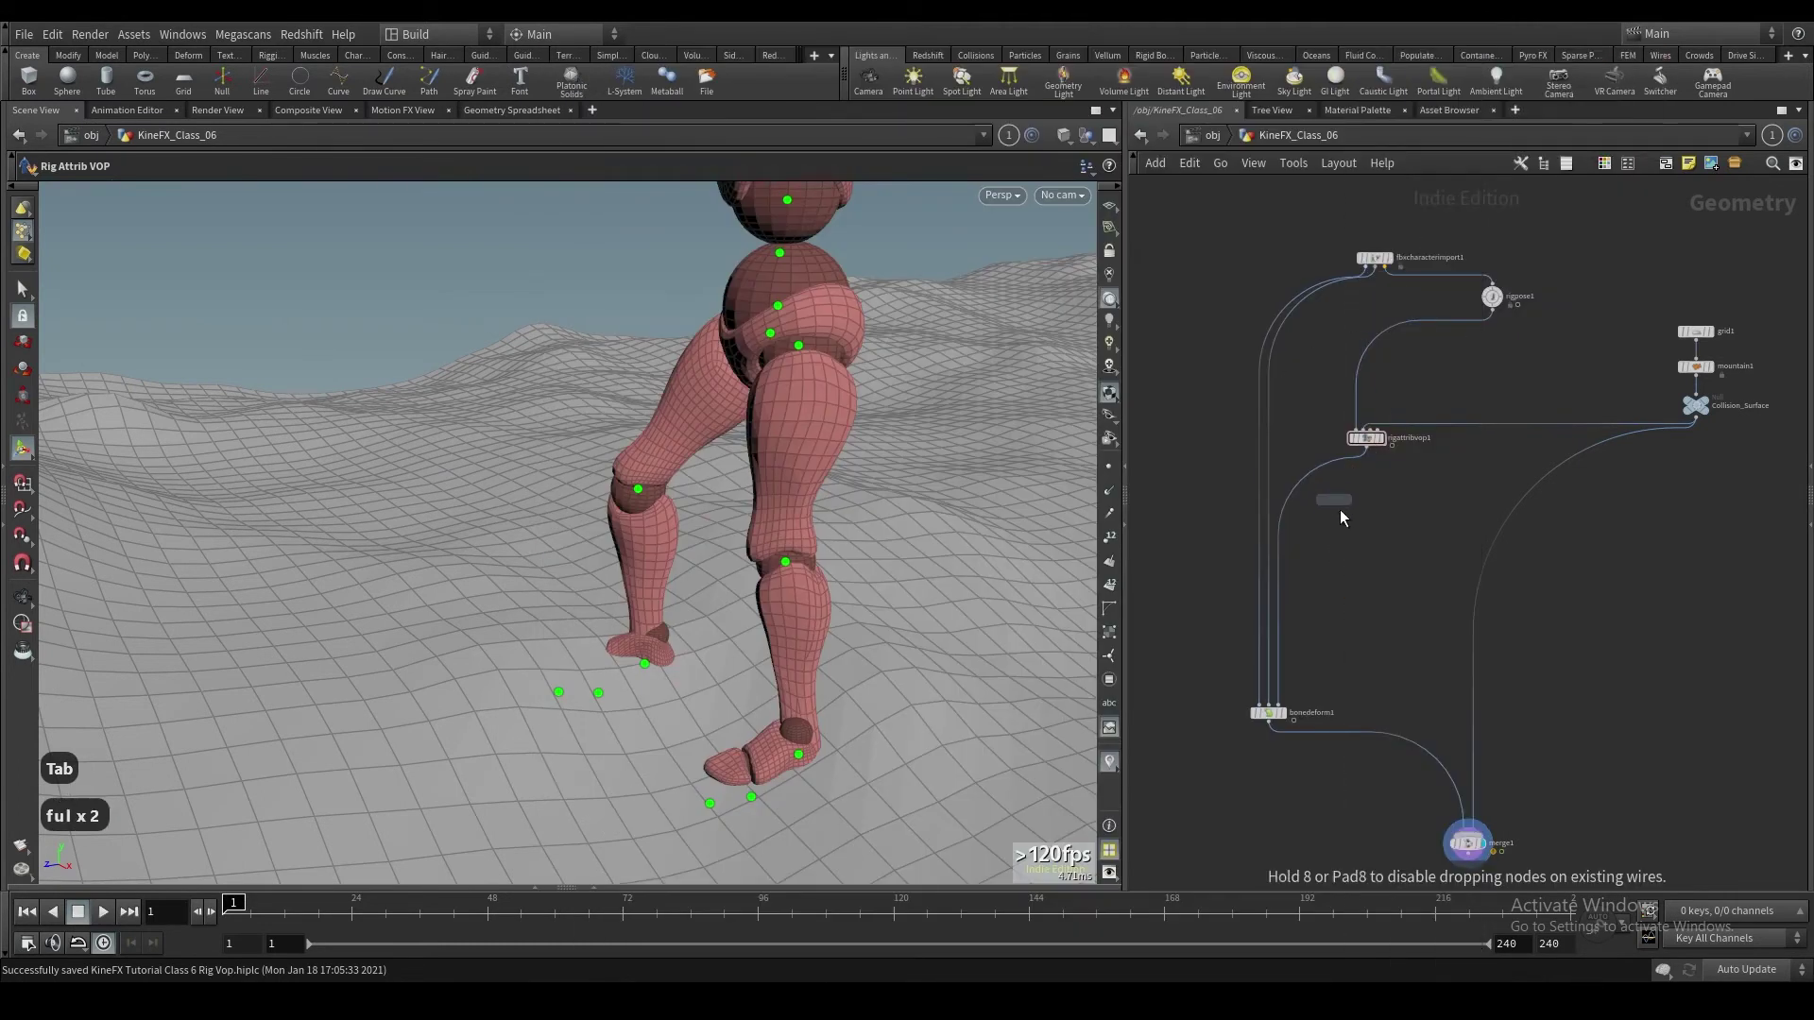
click(1340, 511)
Step: Wire rigattribvop1 through fullbodyik1 into bonedeform1's third input and space the nodes out
scroll(1339, 515, up, 3)
click(1335, 537)
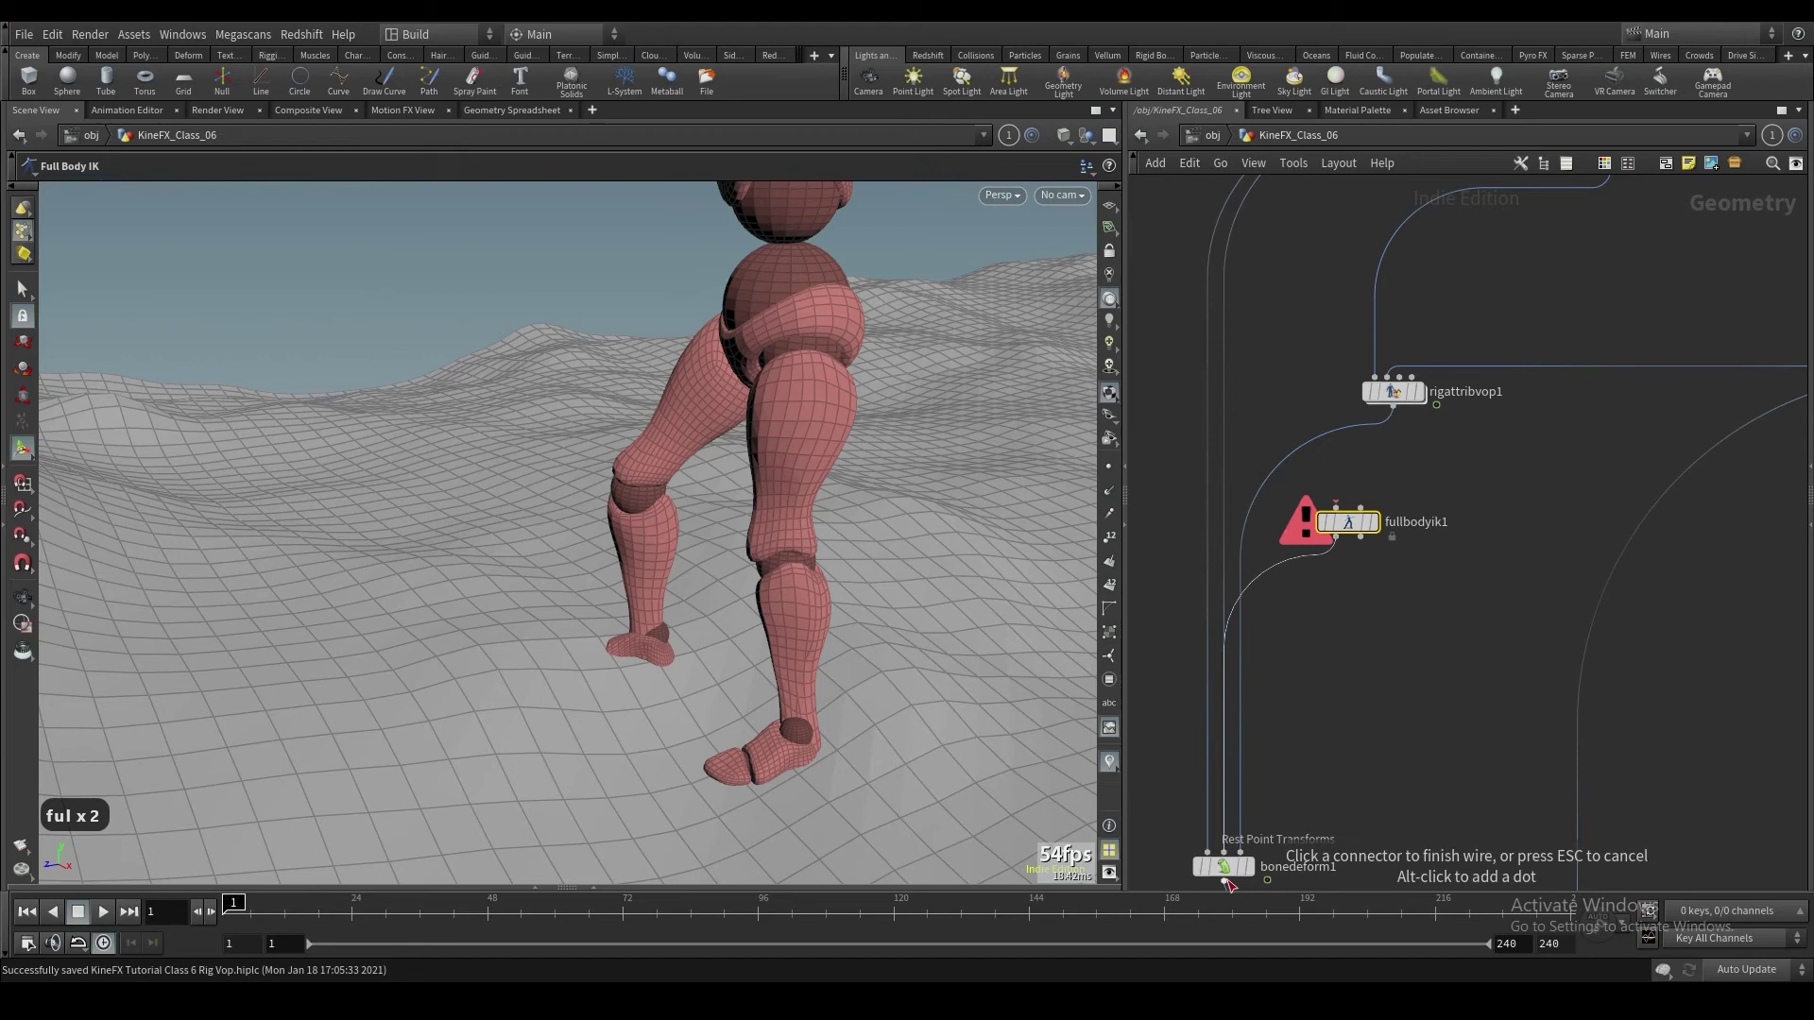
click(1226, 882)
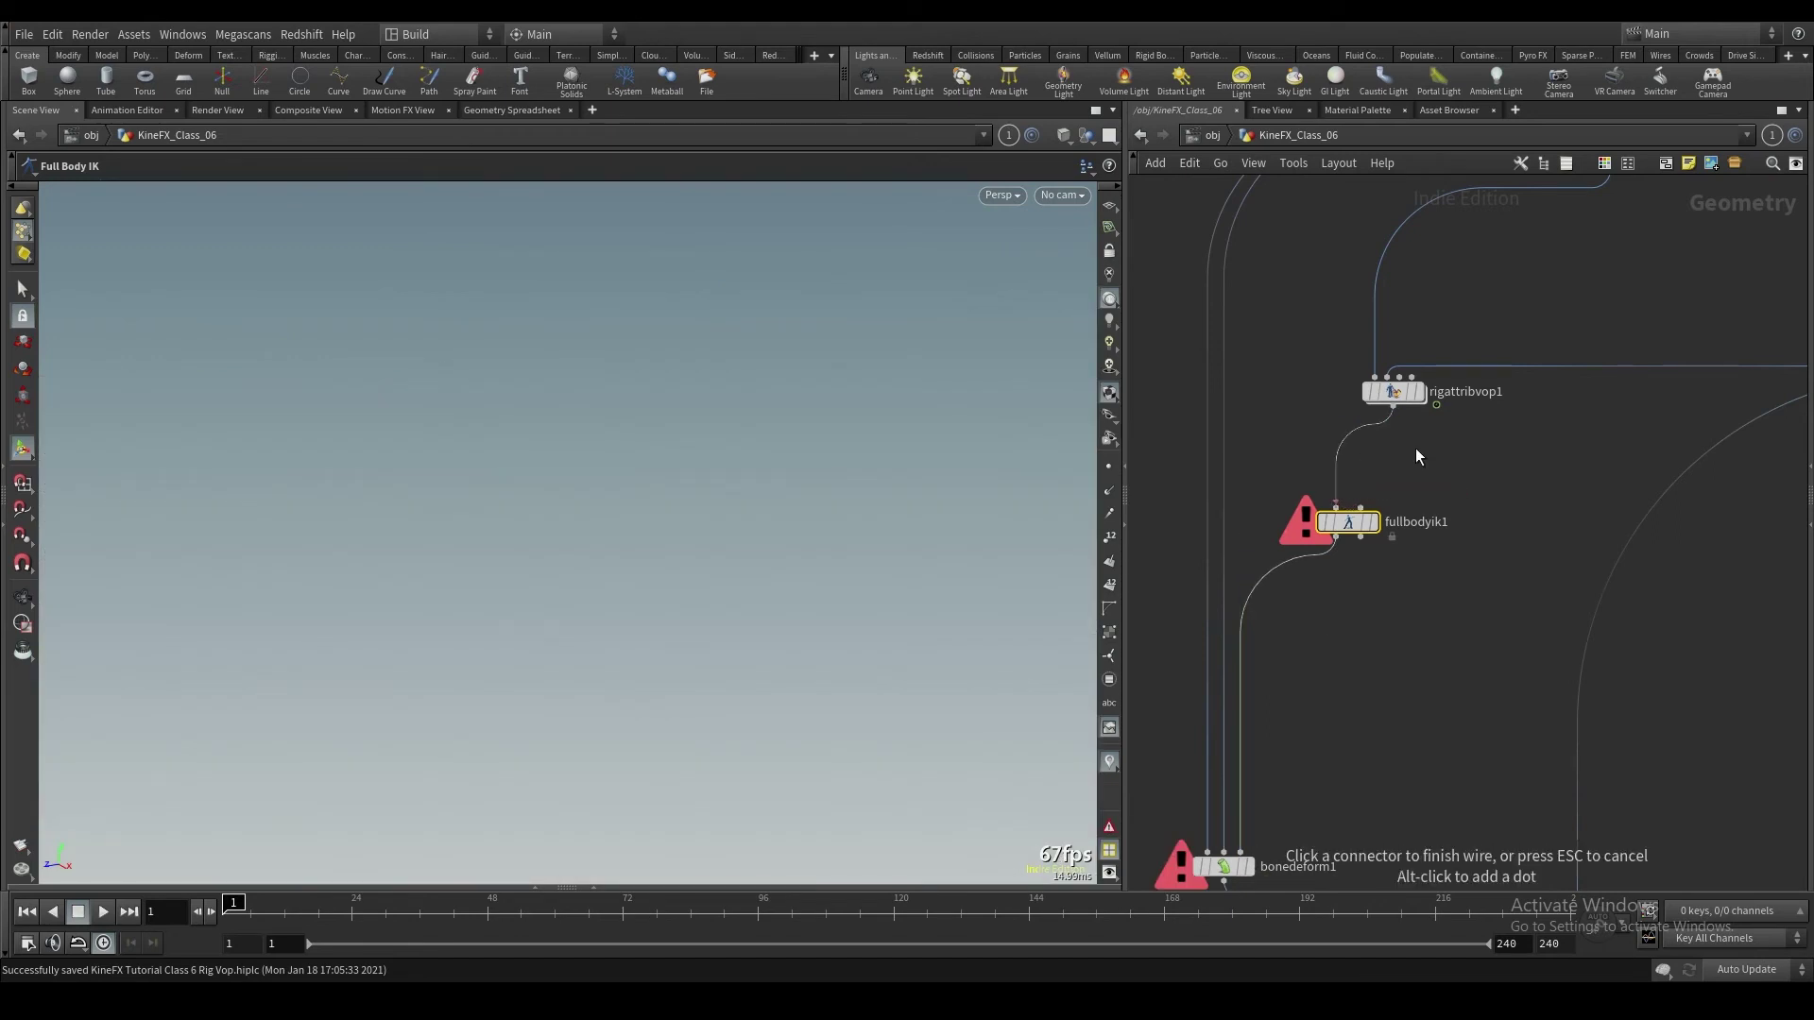
drag(1351, 524, 1327, 590)
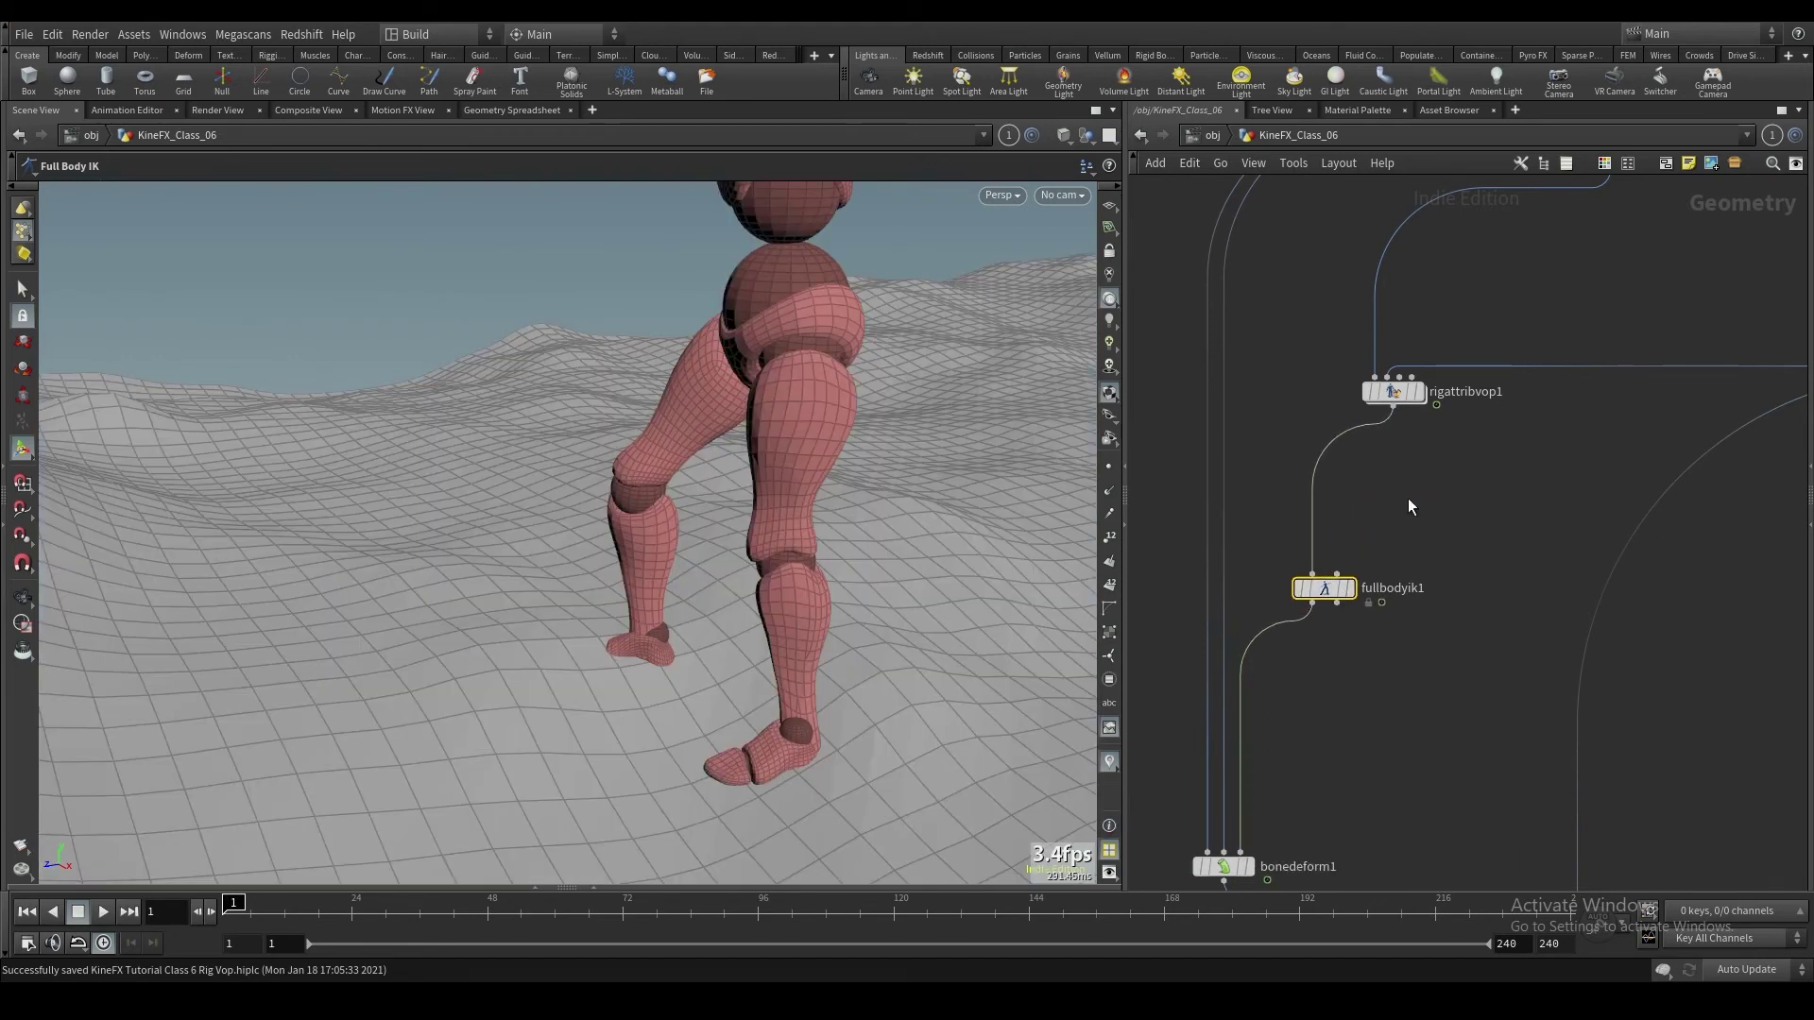
Step: Feed fullbodyik1's first input directly from rigpose1 instead of rigattribvop1, and move rigattribvop1 aside
middle_drag(1397, 506, 1357, 614)
click(1272, 681)
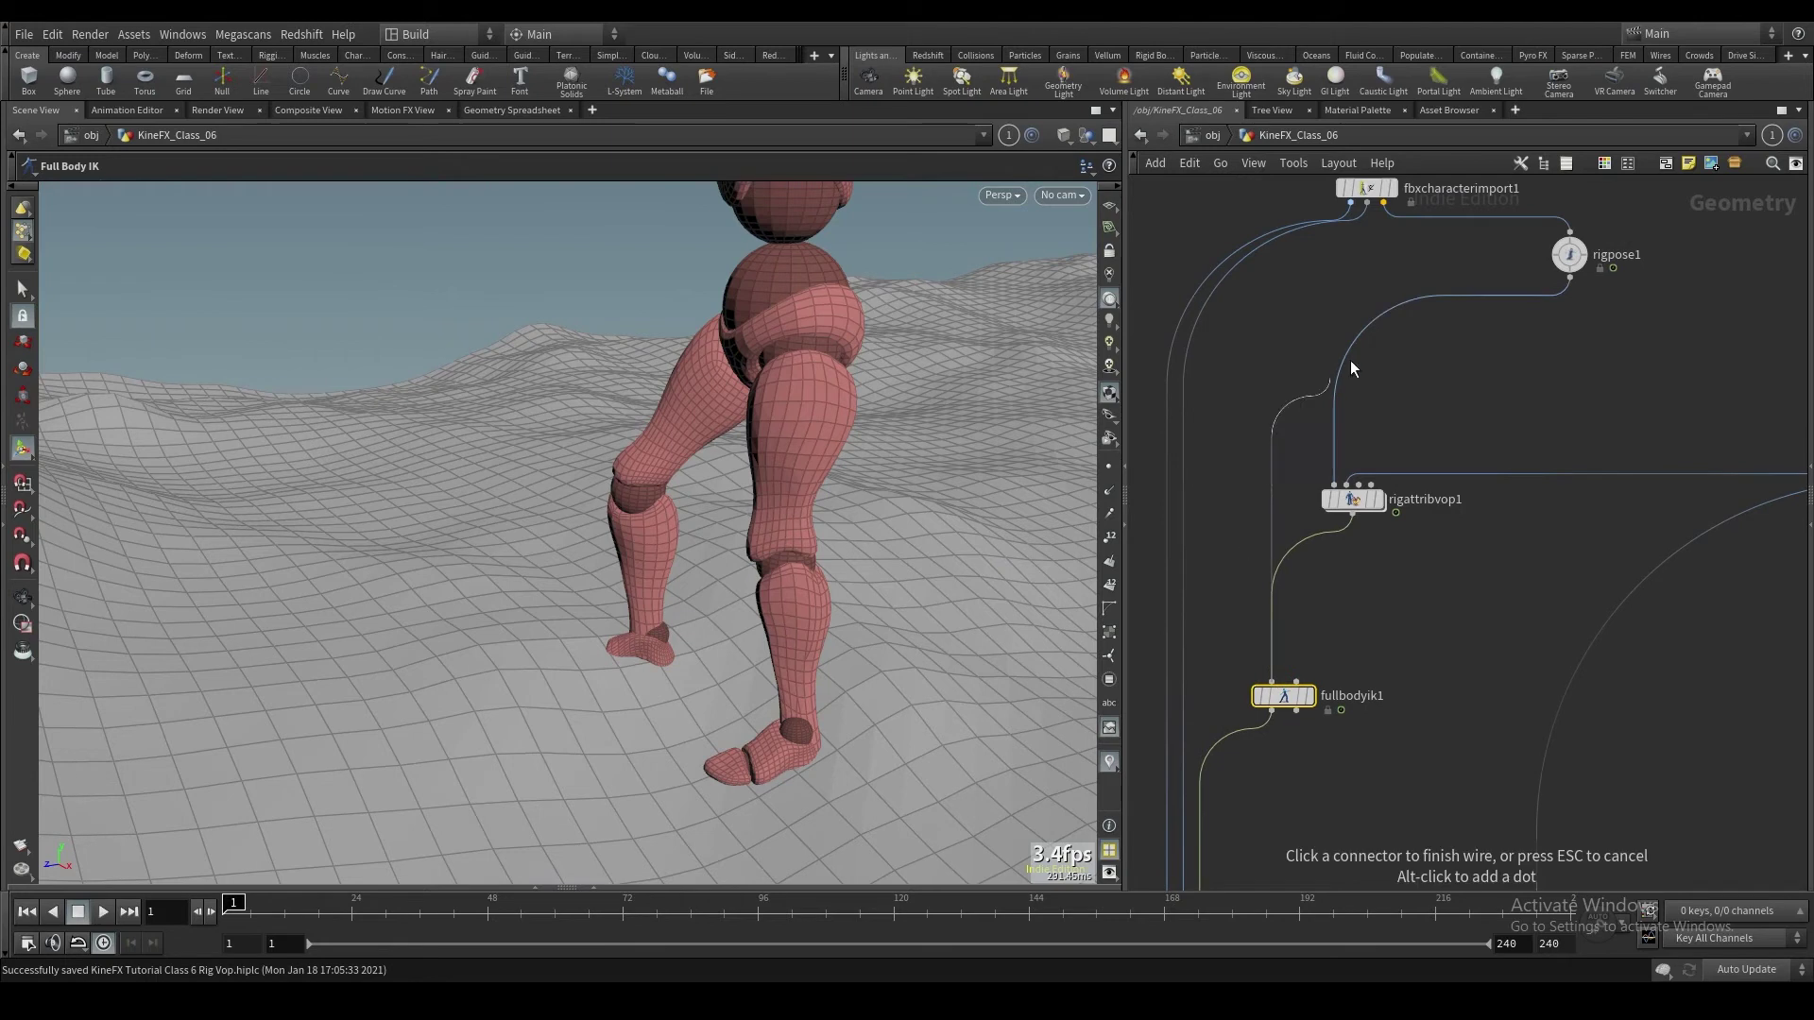
click(1513, 295)
drag(1354, 500, 1420, 570)
Step: Add a Null node near rigpose1 and rename it Input
key(Tab)
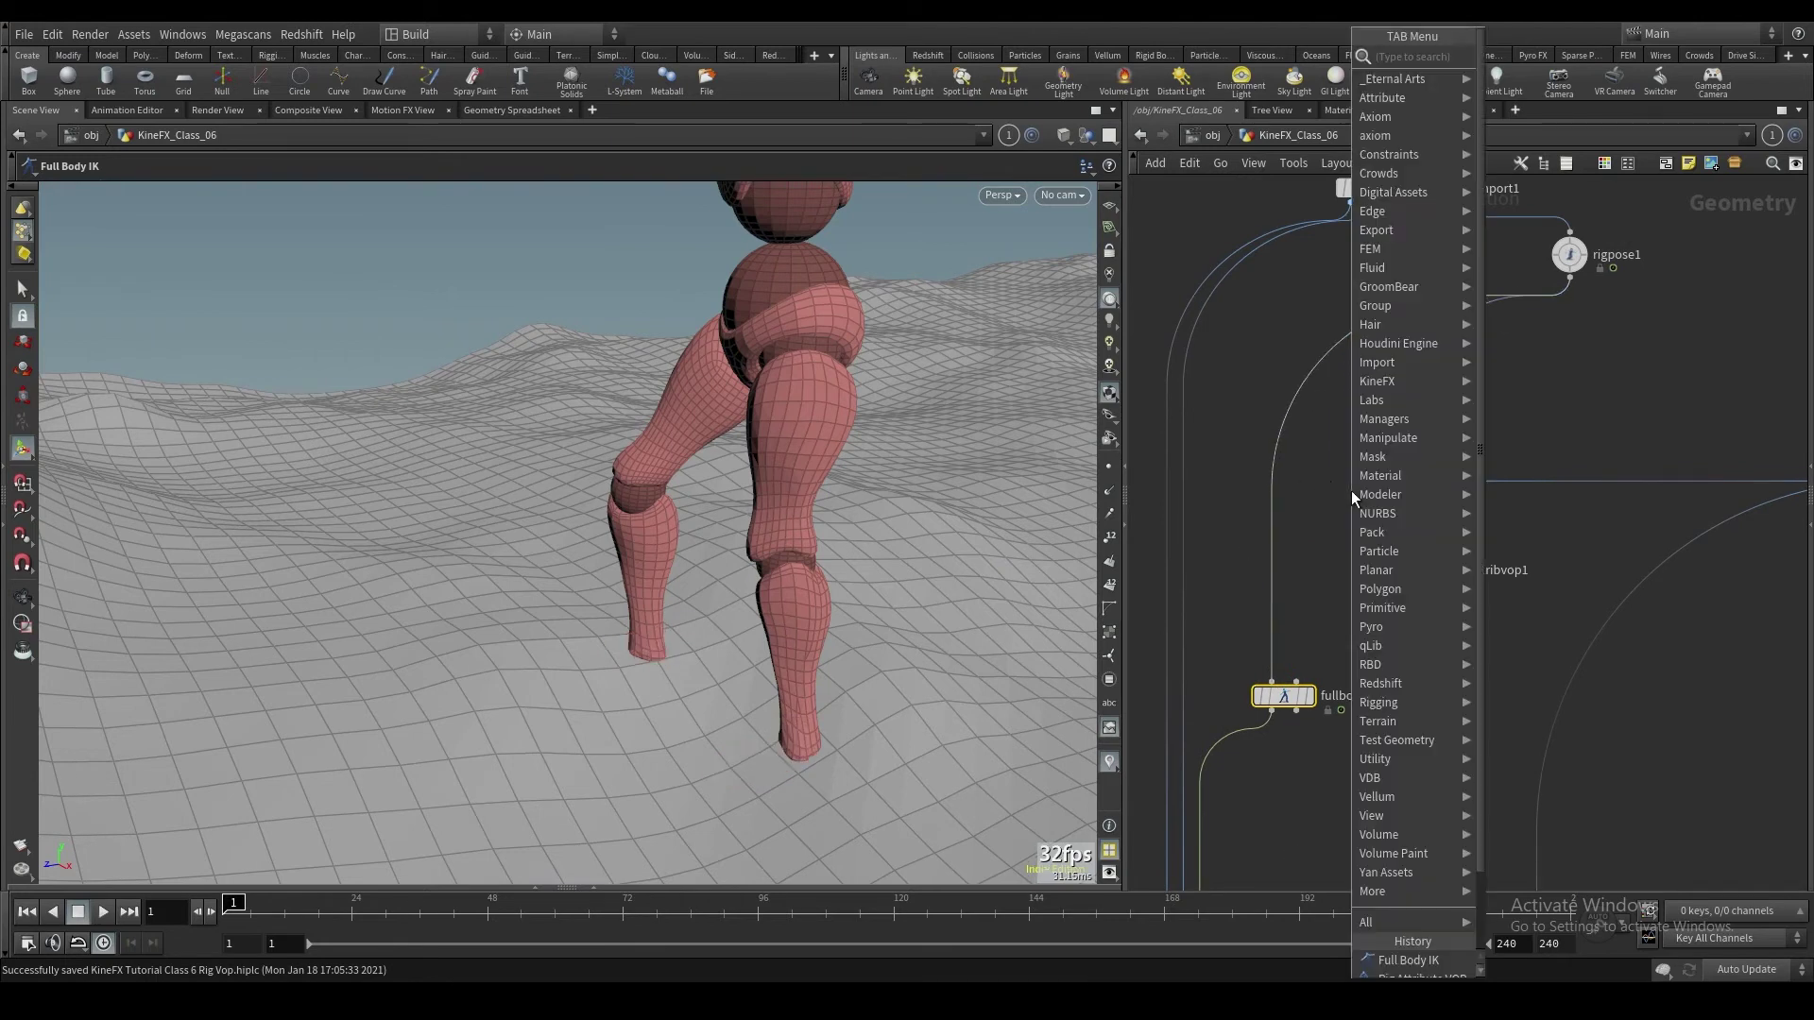
text(null)
key(Return)
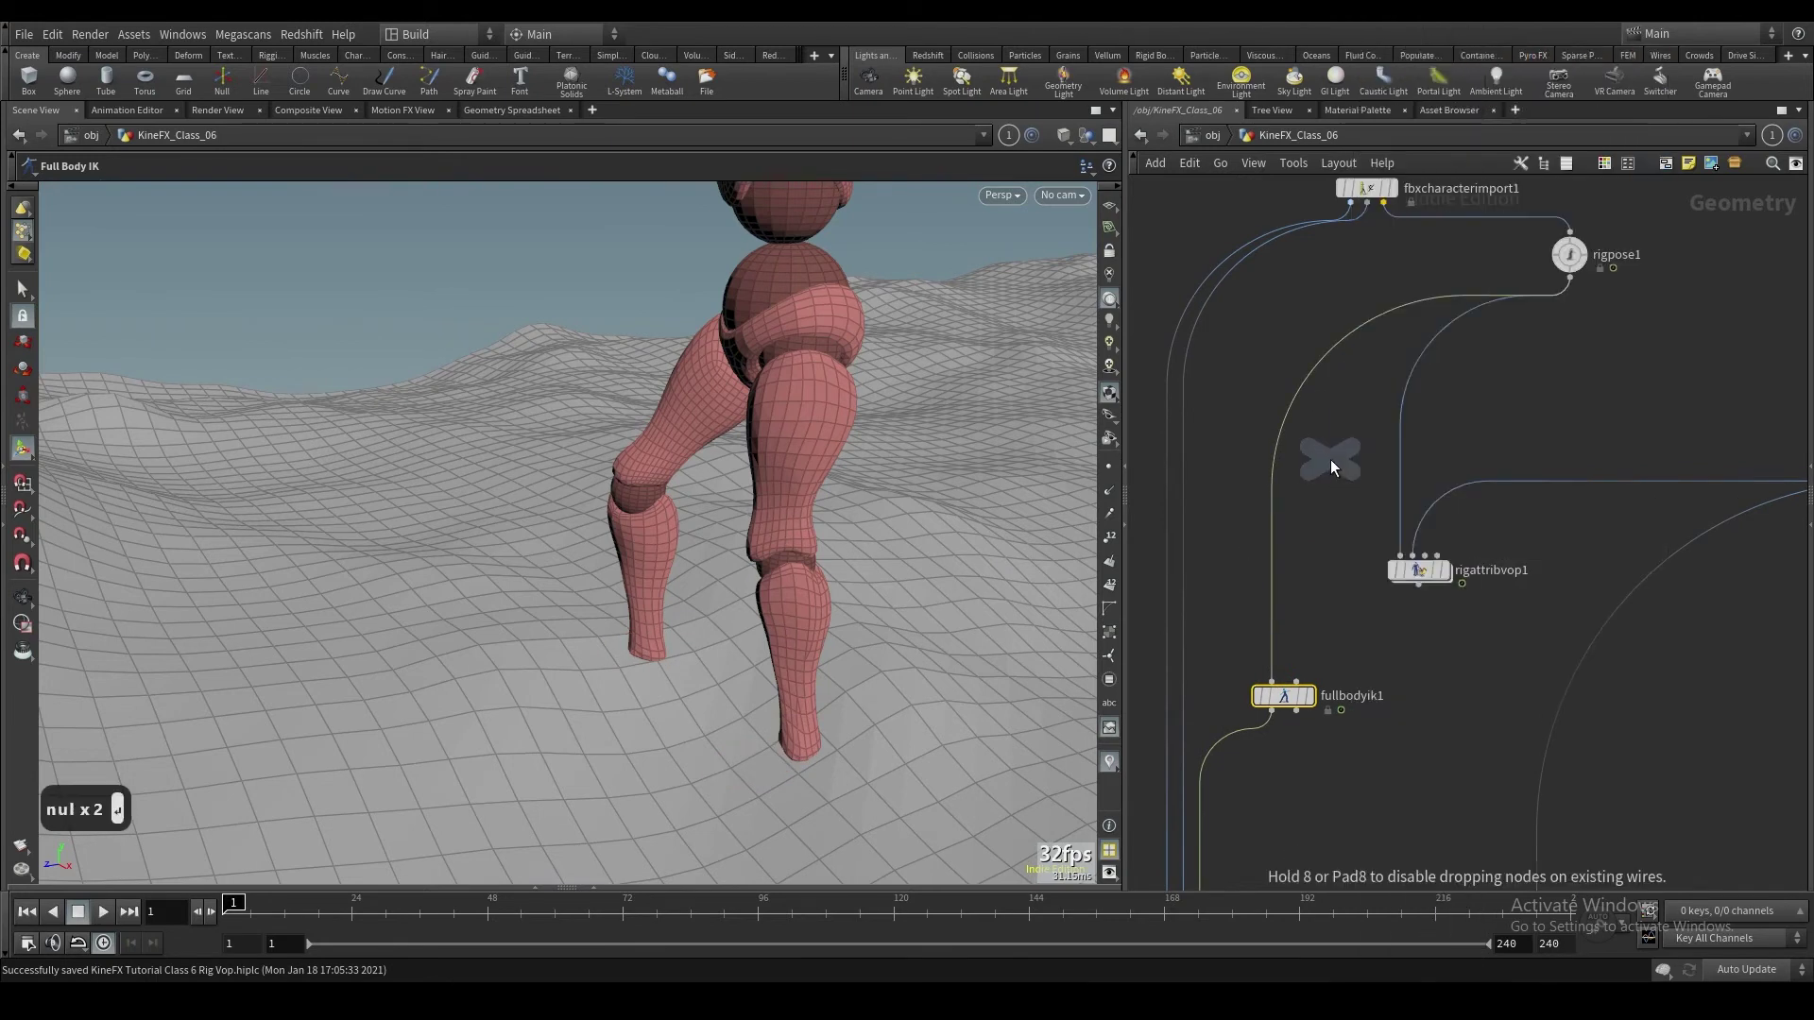
click(1327, 459)
click(1375, 459)
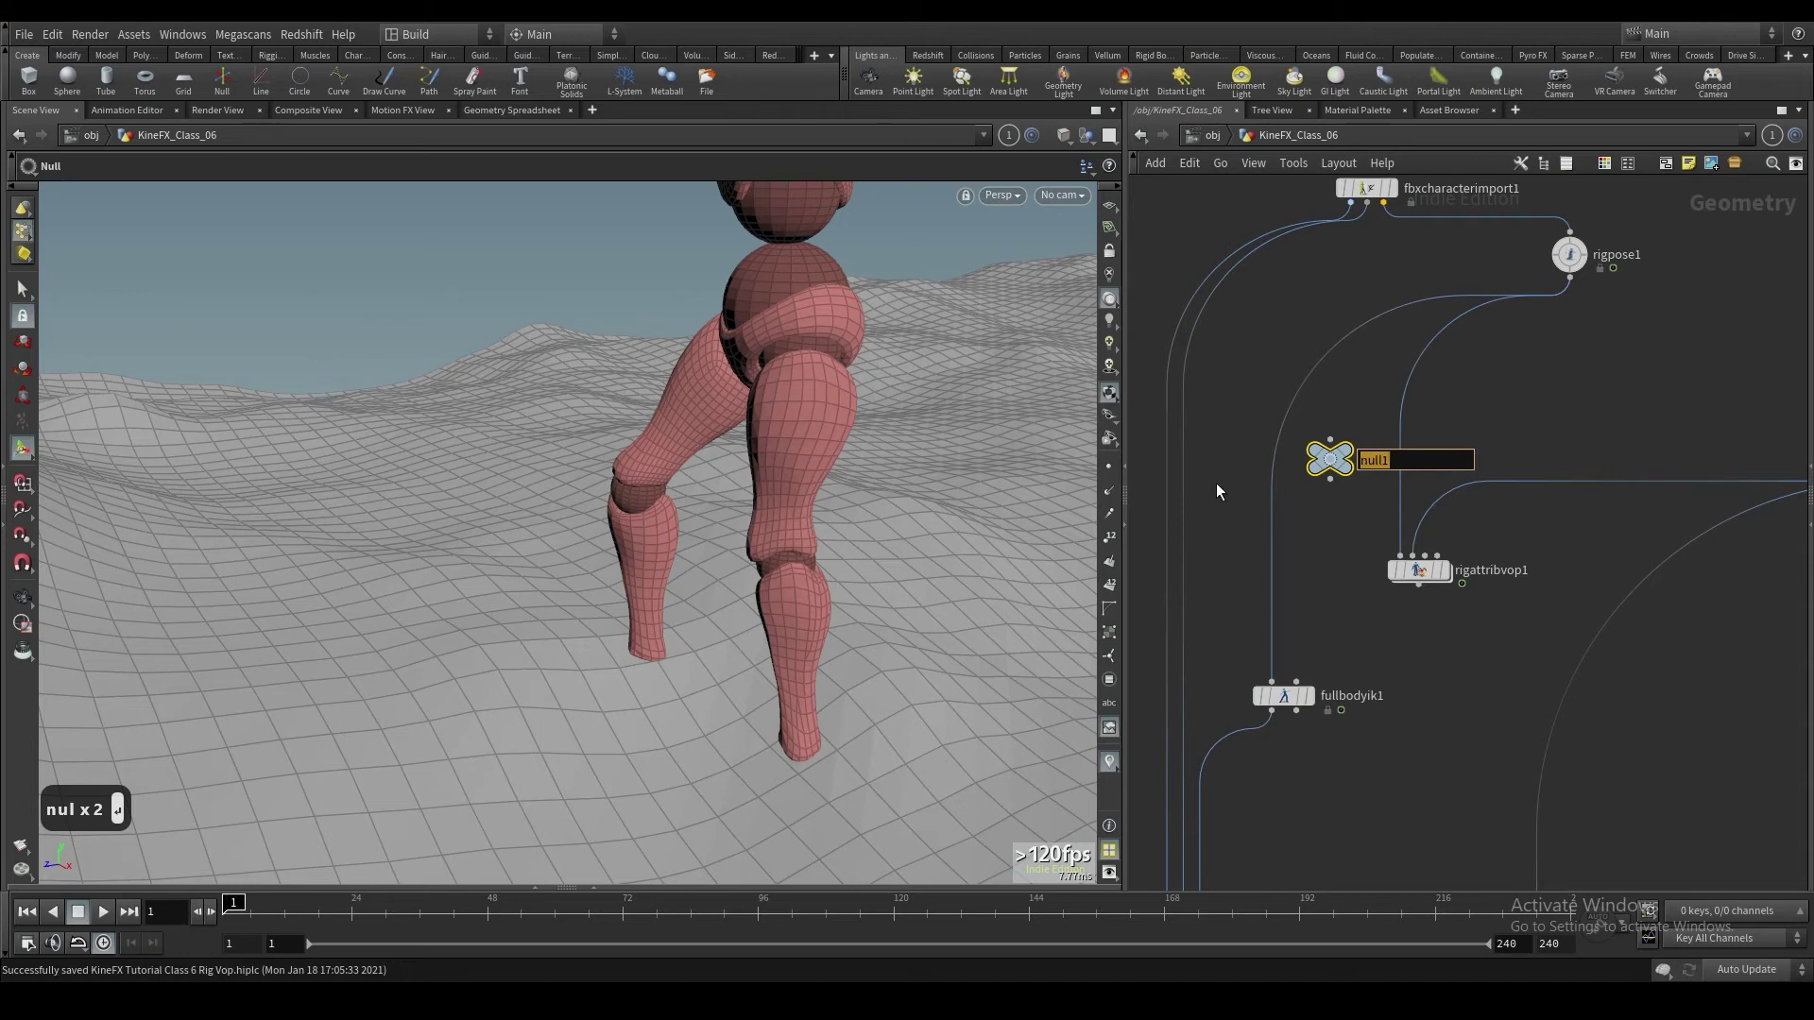
text(Input)
key(Return)
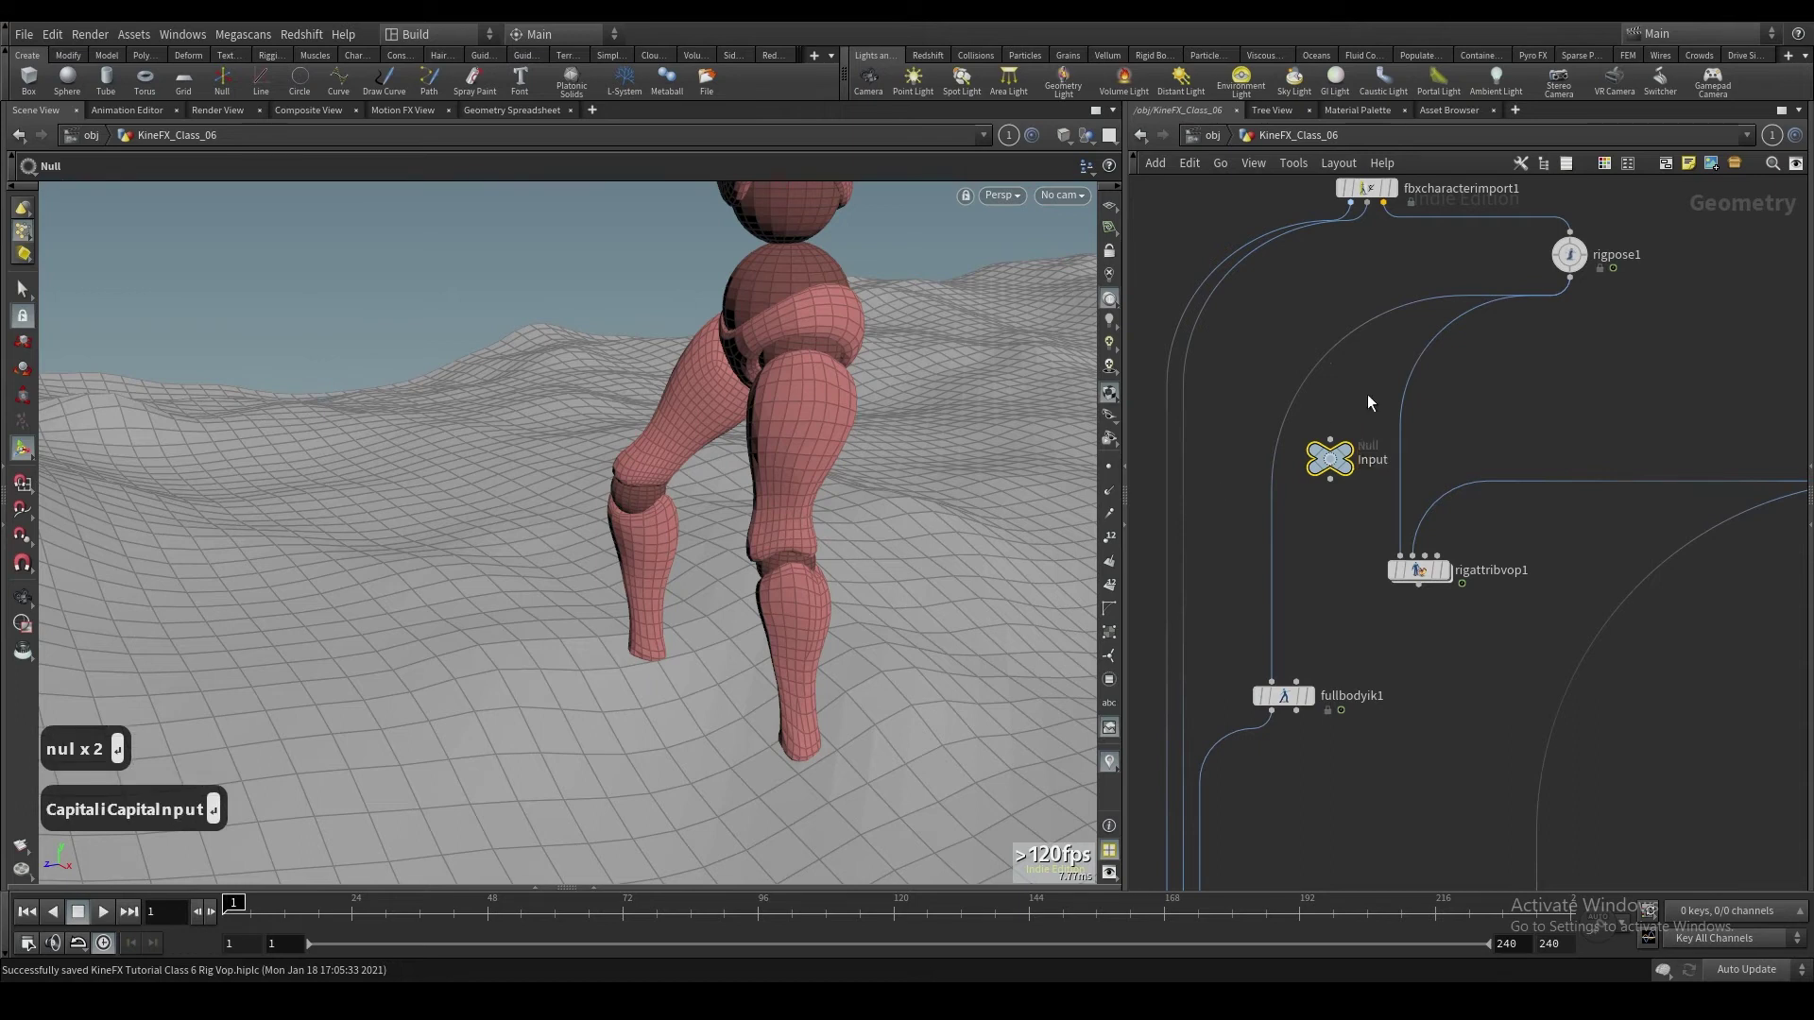
Step: Insert the Input null between rigpose1 and rigattribvop1, and wire its output into fullbodyik1's first input
drag(1344, 467, 1412, 432)
click(1398, 444)
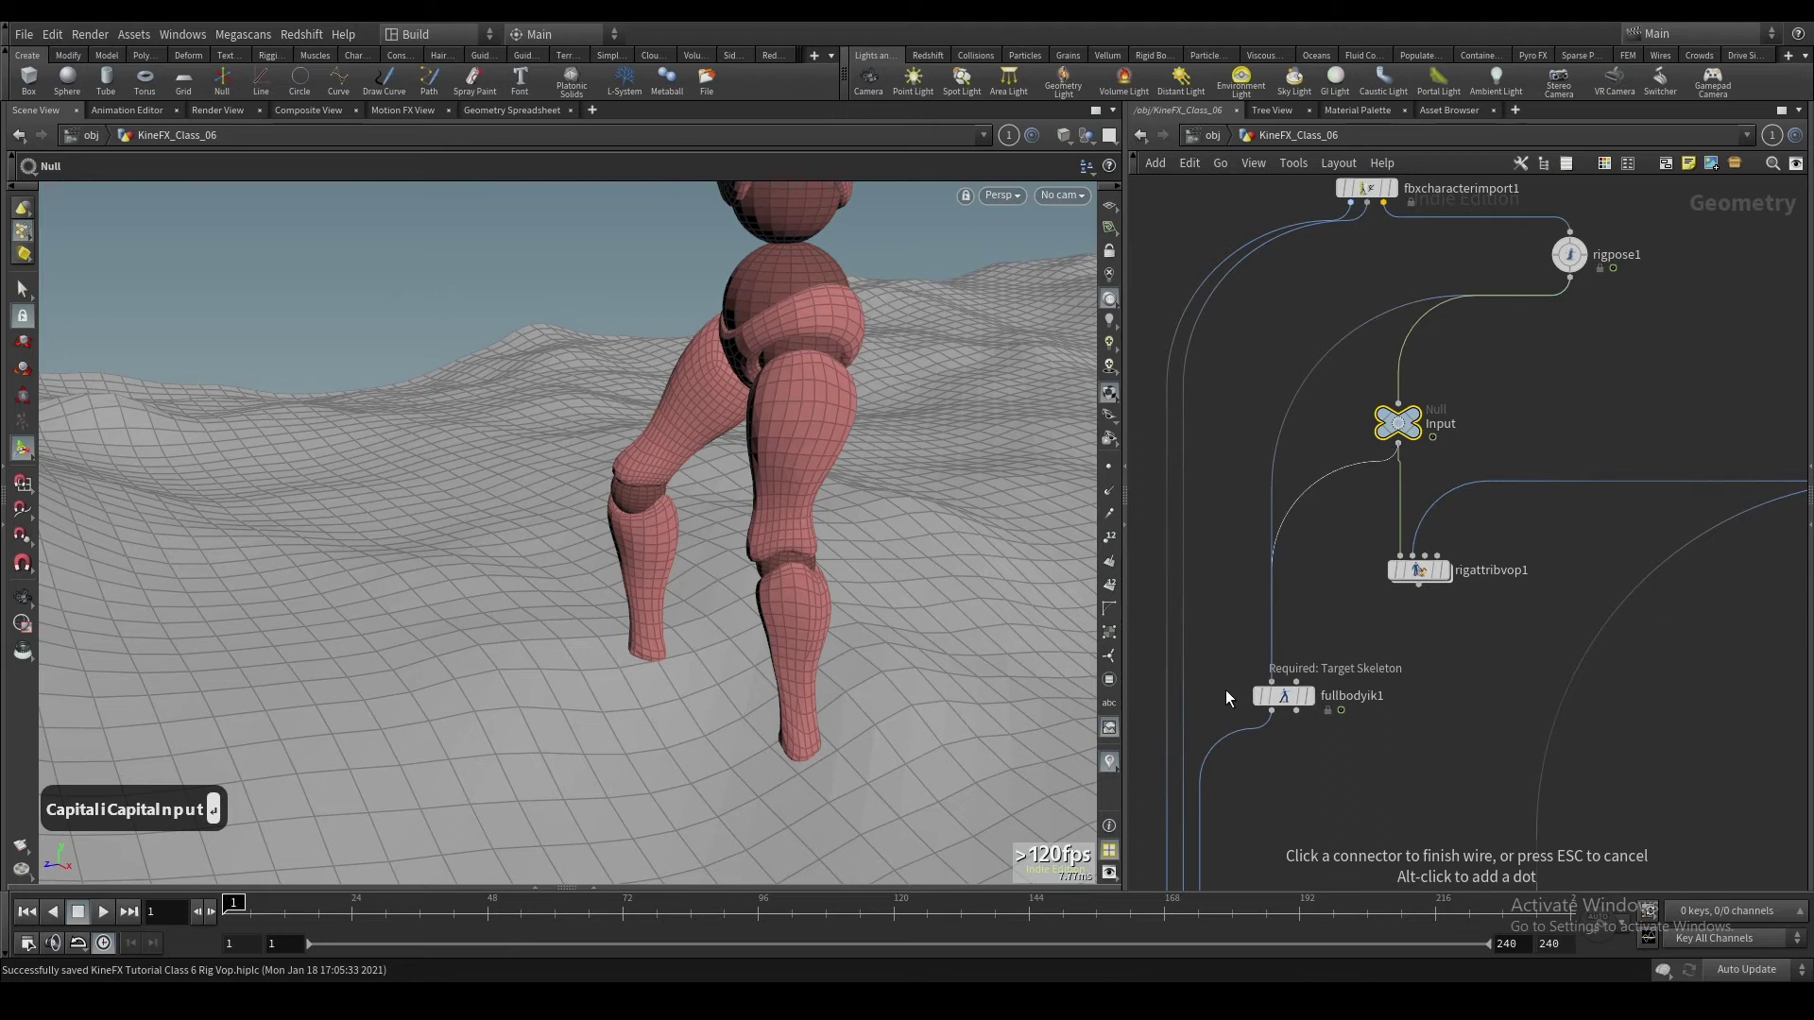
click(1270, 681)
drag(1398, 421, 1406, 409)
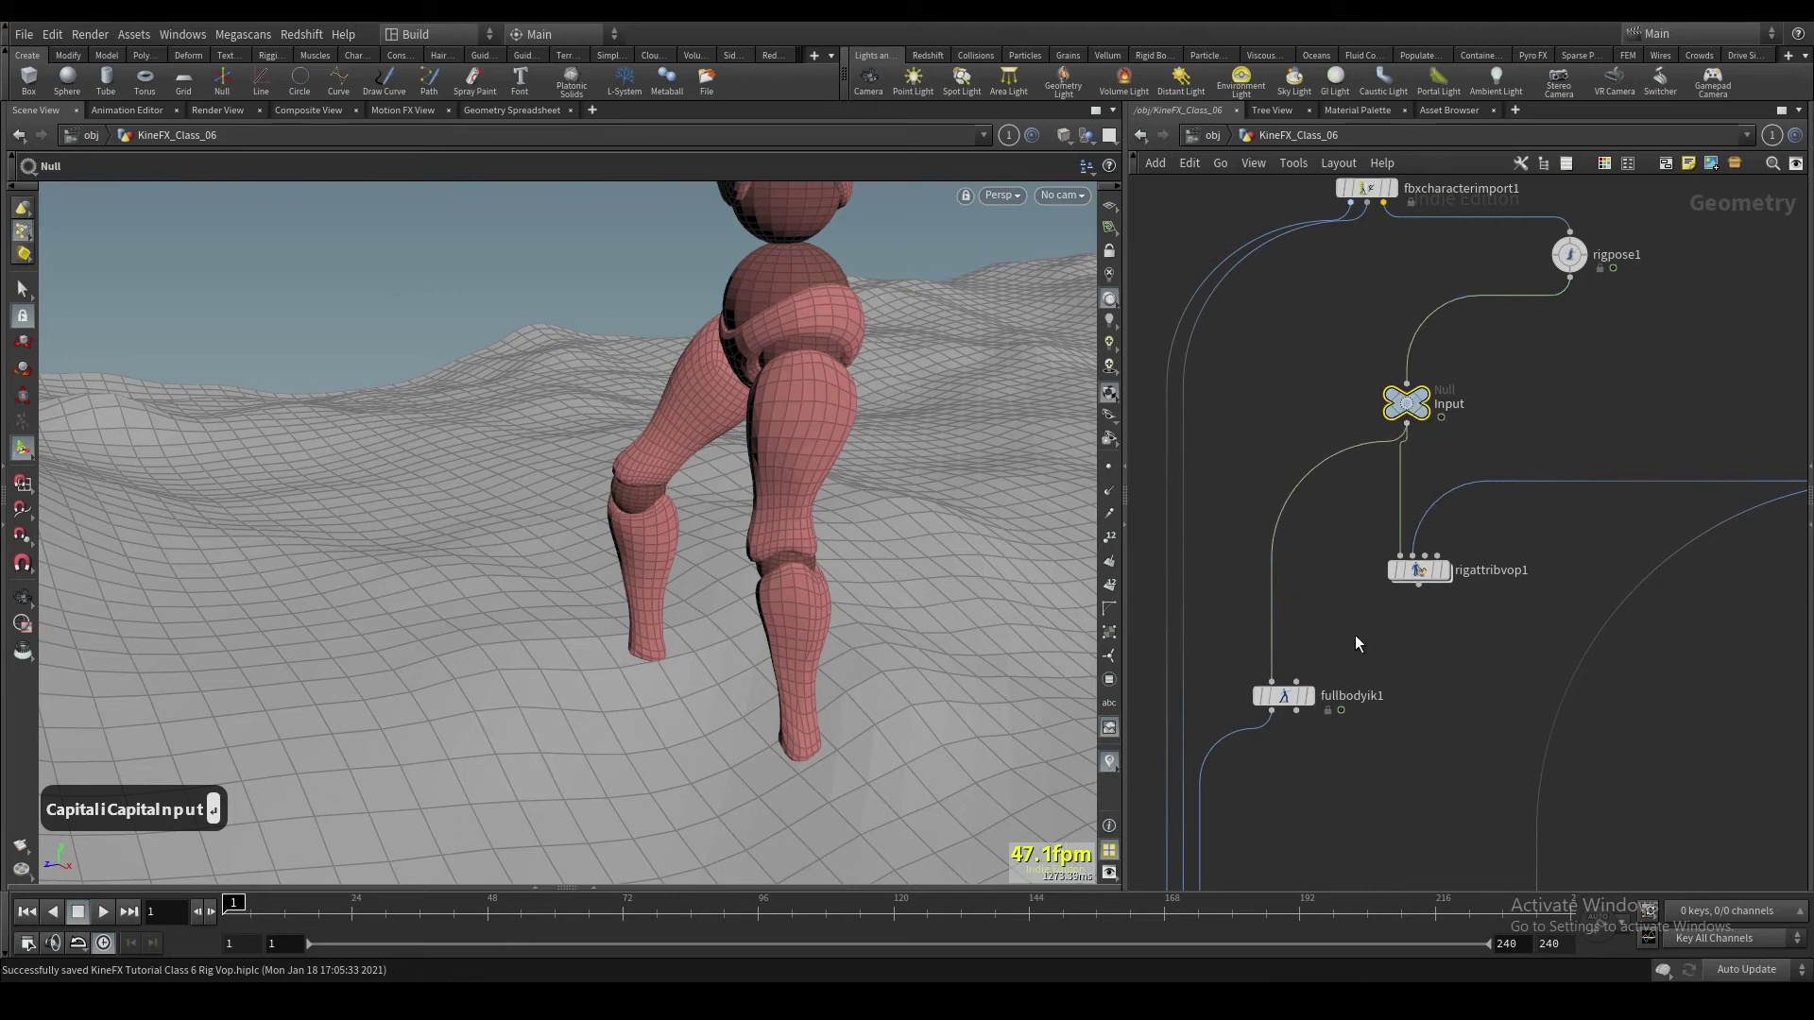
Step: Insert a Blast node between Input and rigattribvop1, display it and show its parameters
scroll(1355, 637, up, 2)
key(Tab)
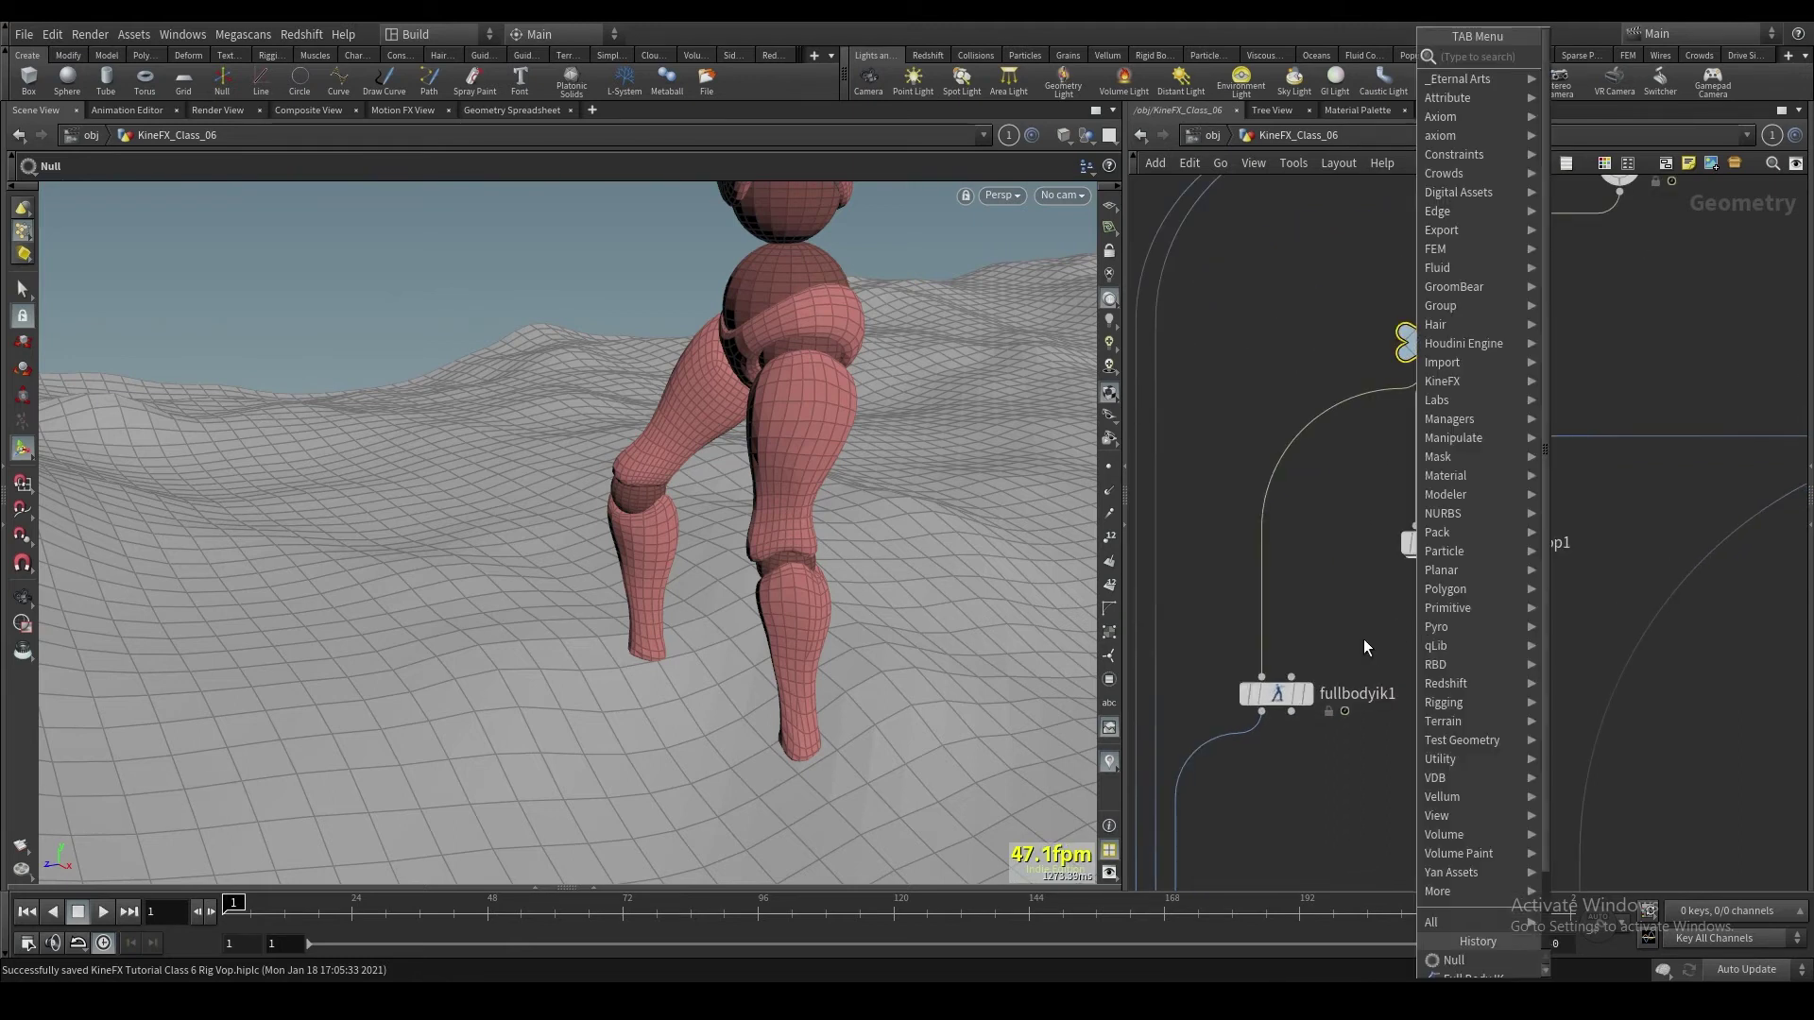
text(blast)
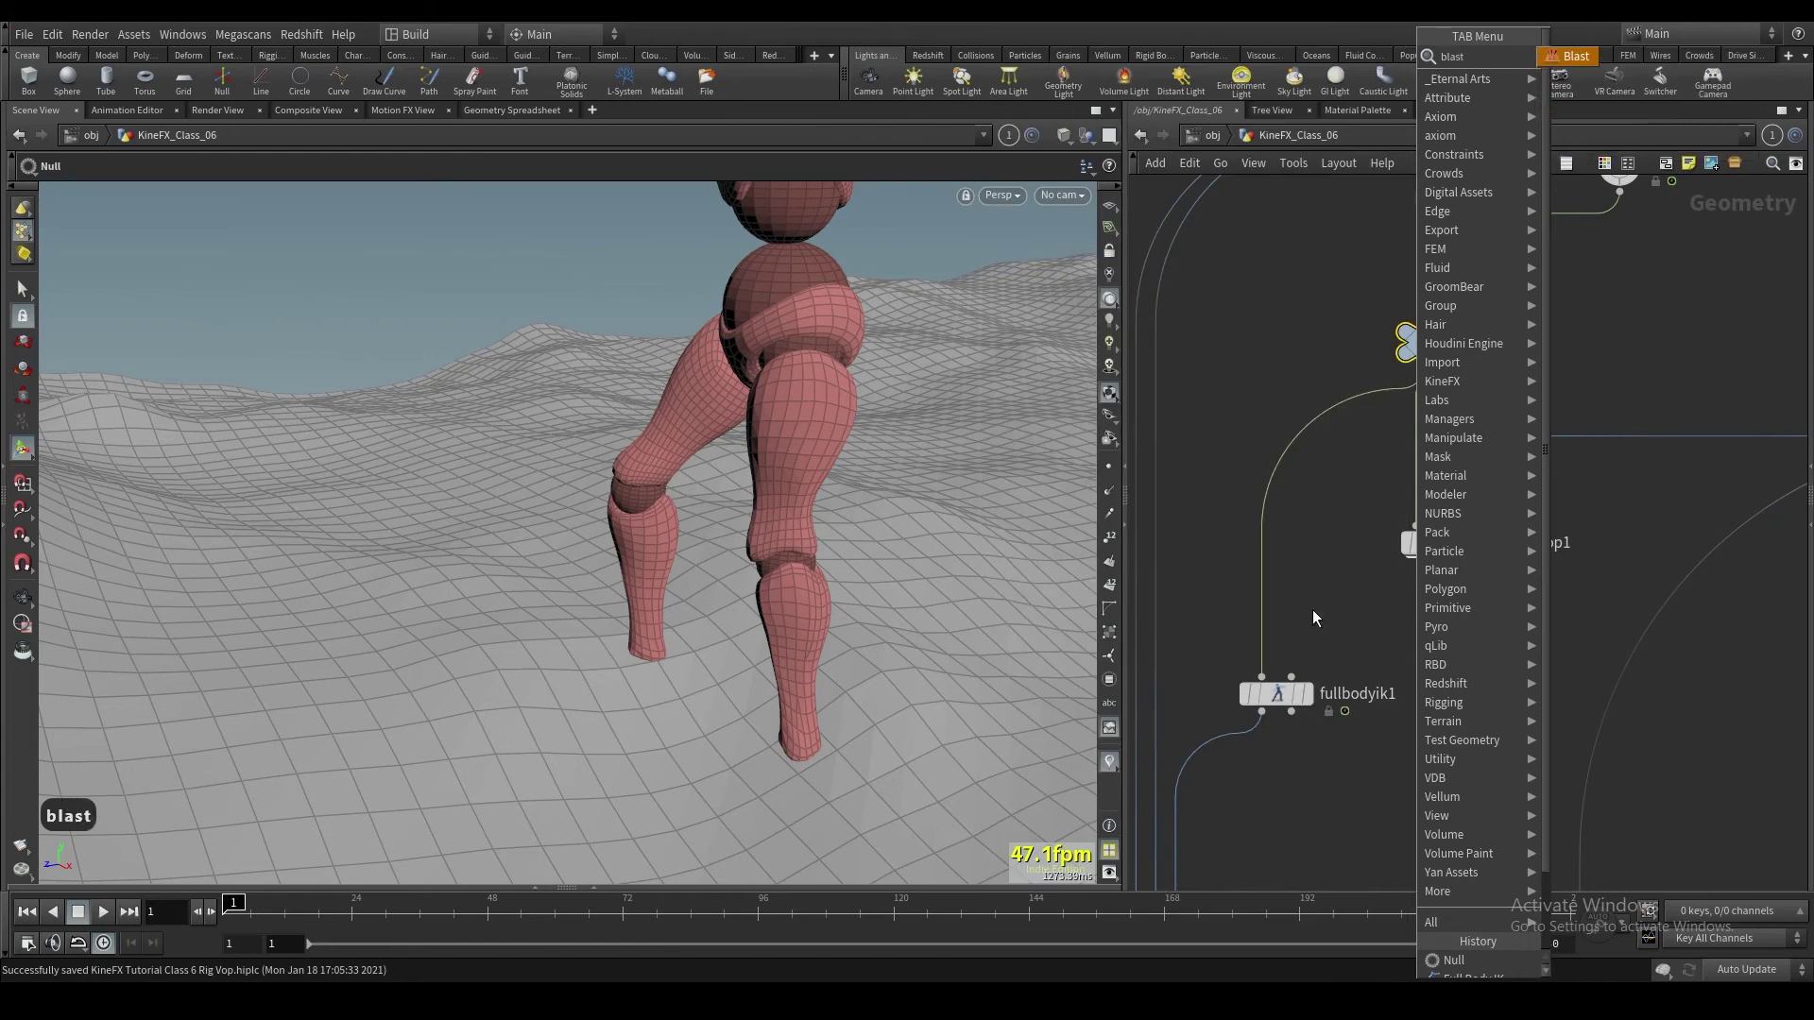
key(Return)
click(1431, 440)
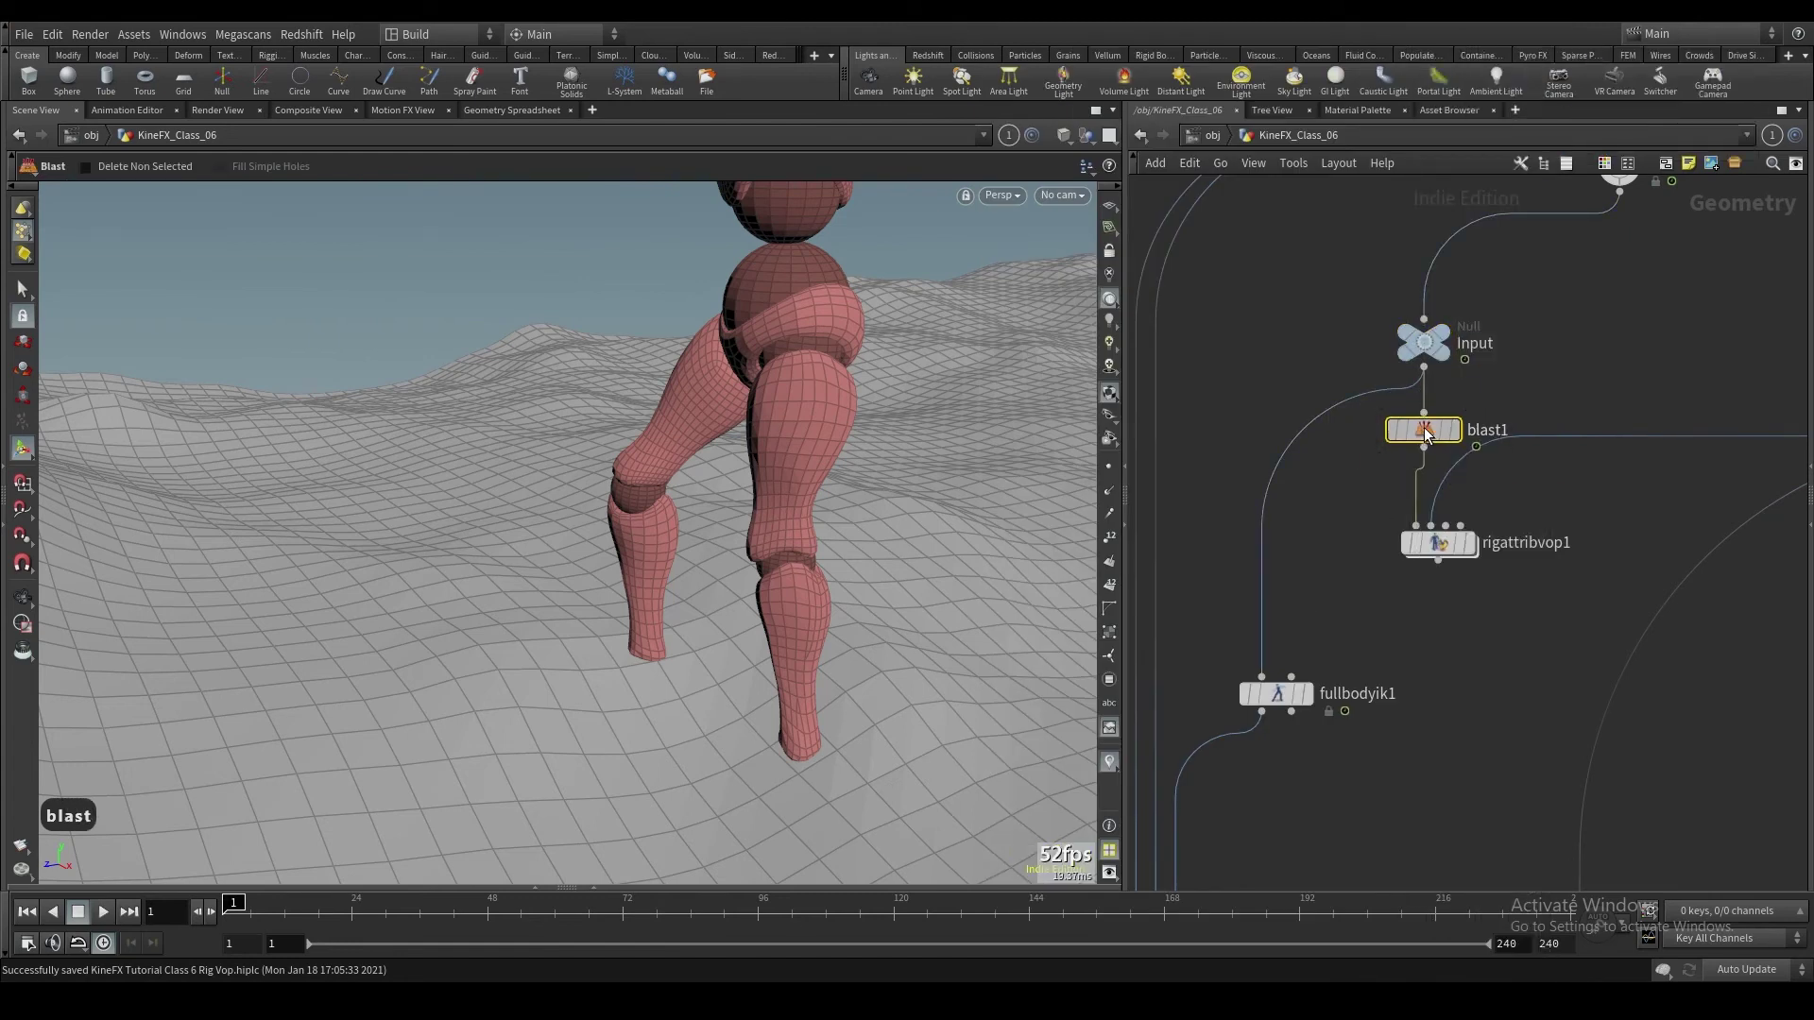
click(1456, 433)
key(p)
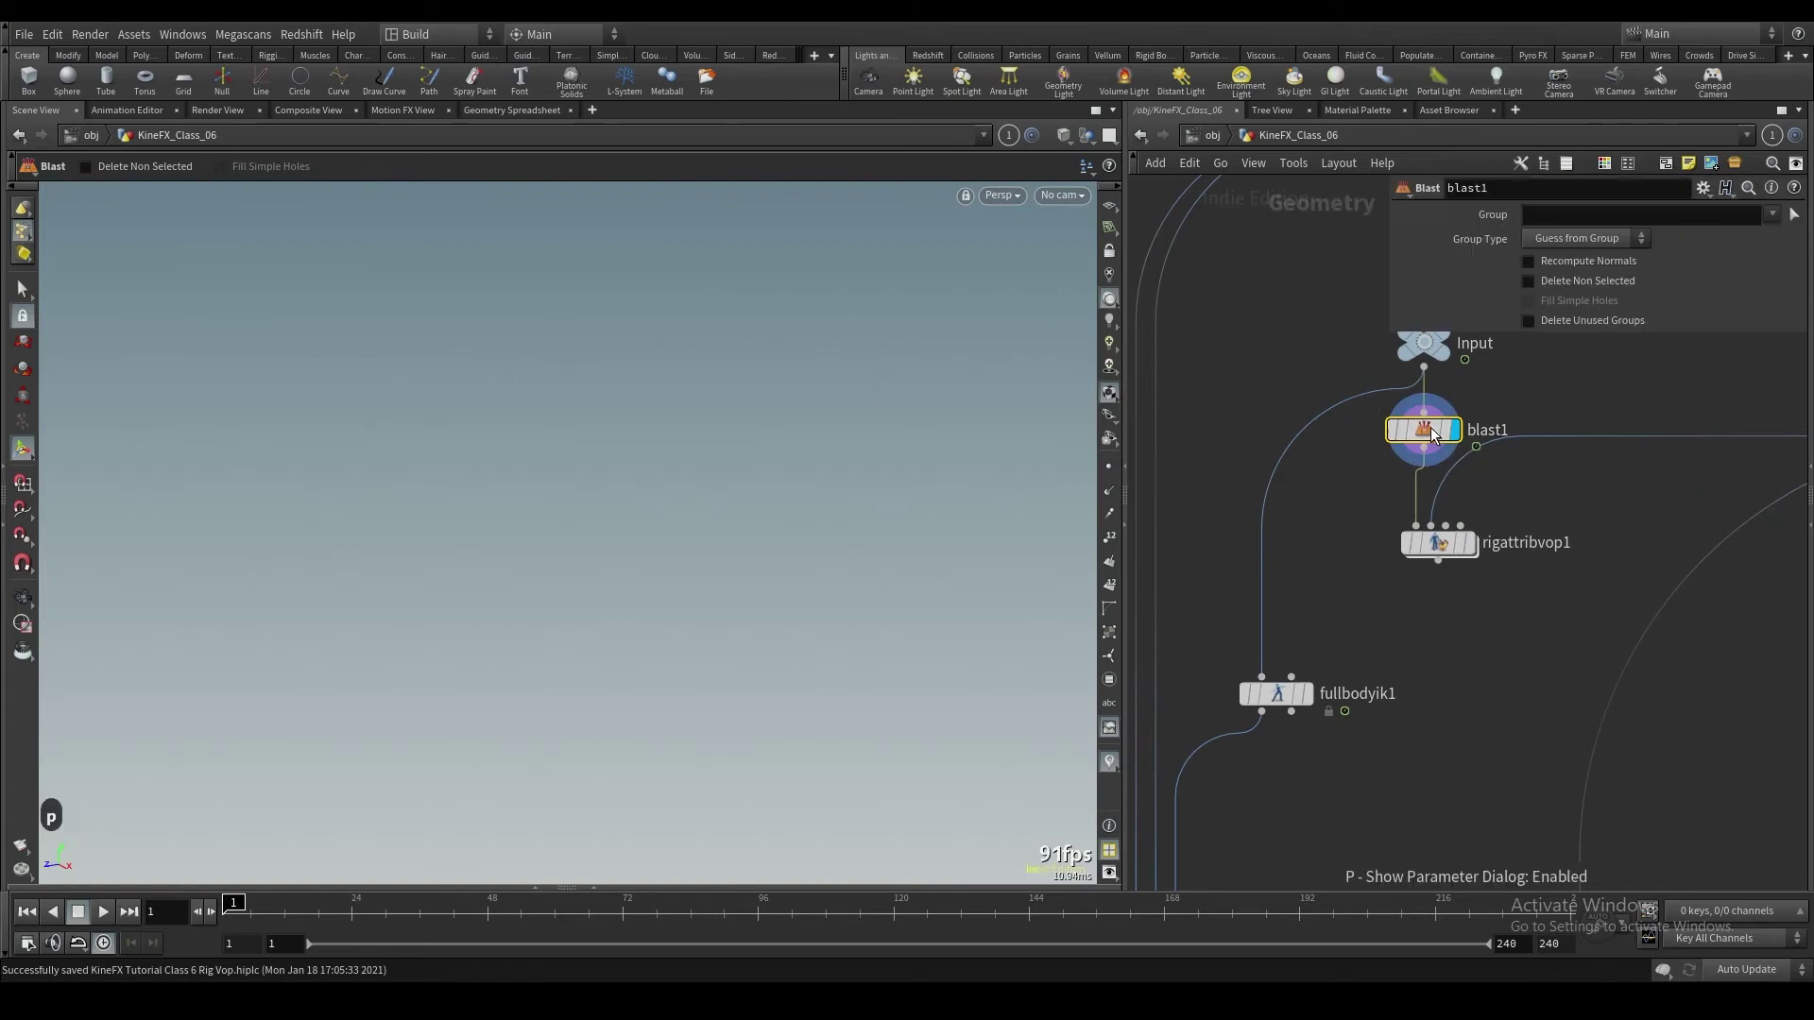
Step: Begin the point selection for blast1's Group by picking both foot joints and the hip joints on the skeleton
key(Escape)
drag(842, 507, 808, 467)
key(Escape)
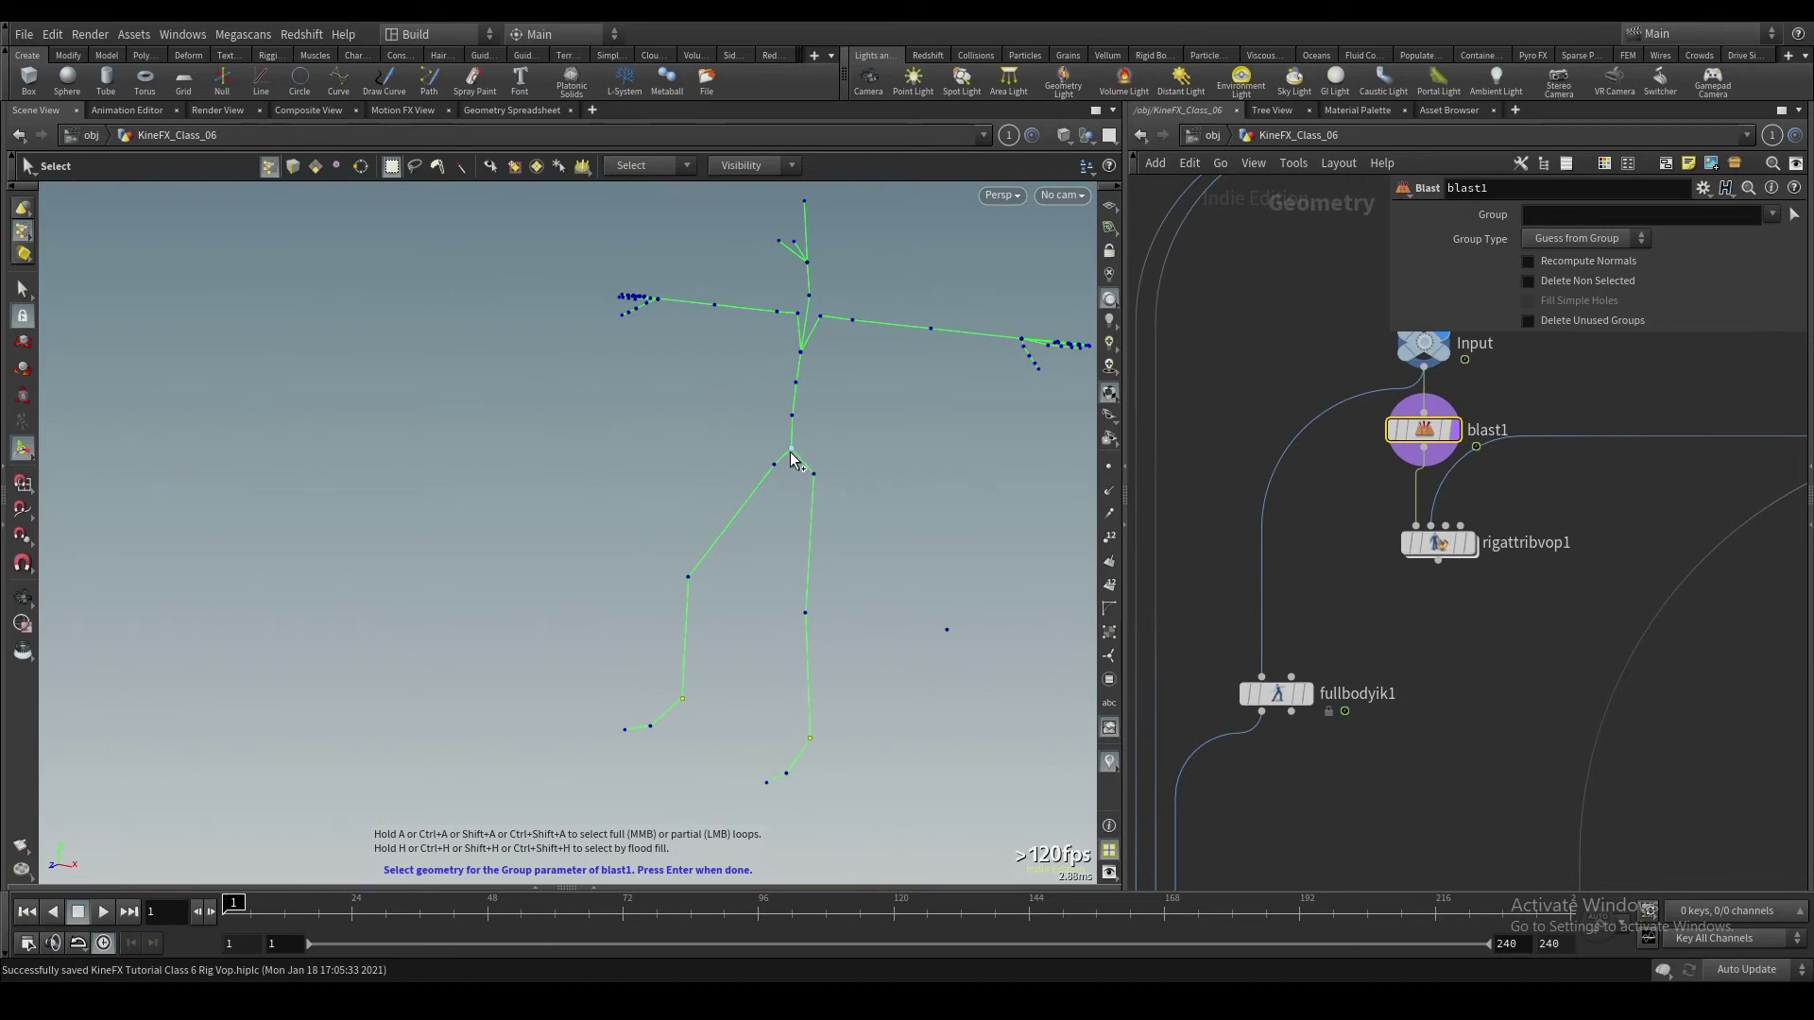
alt+drag(701, 525, 726, 550)
drag(657, 656, 709, 723)
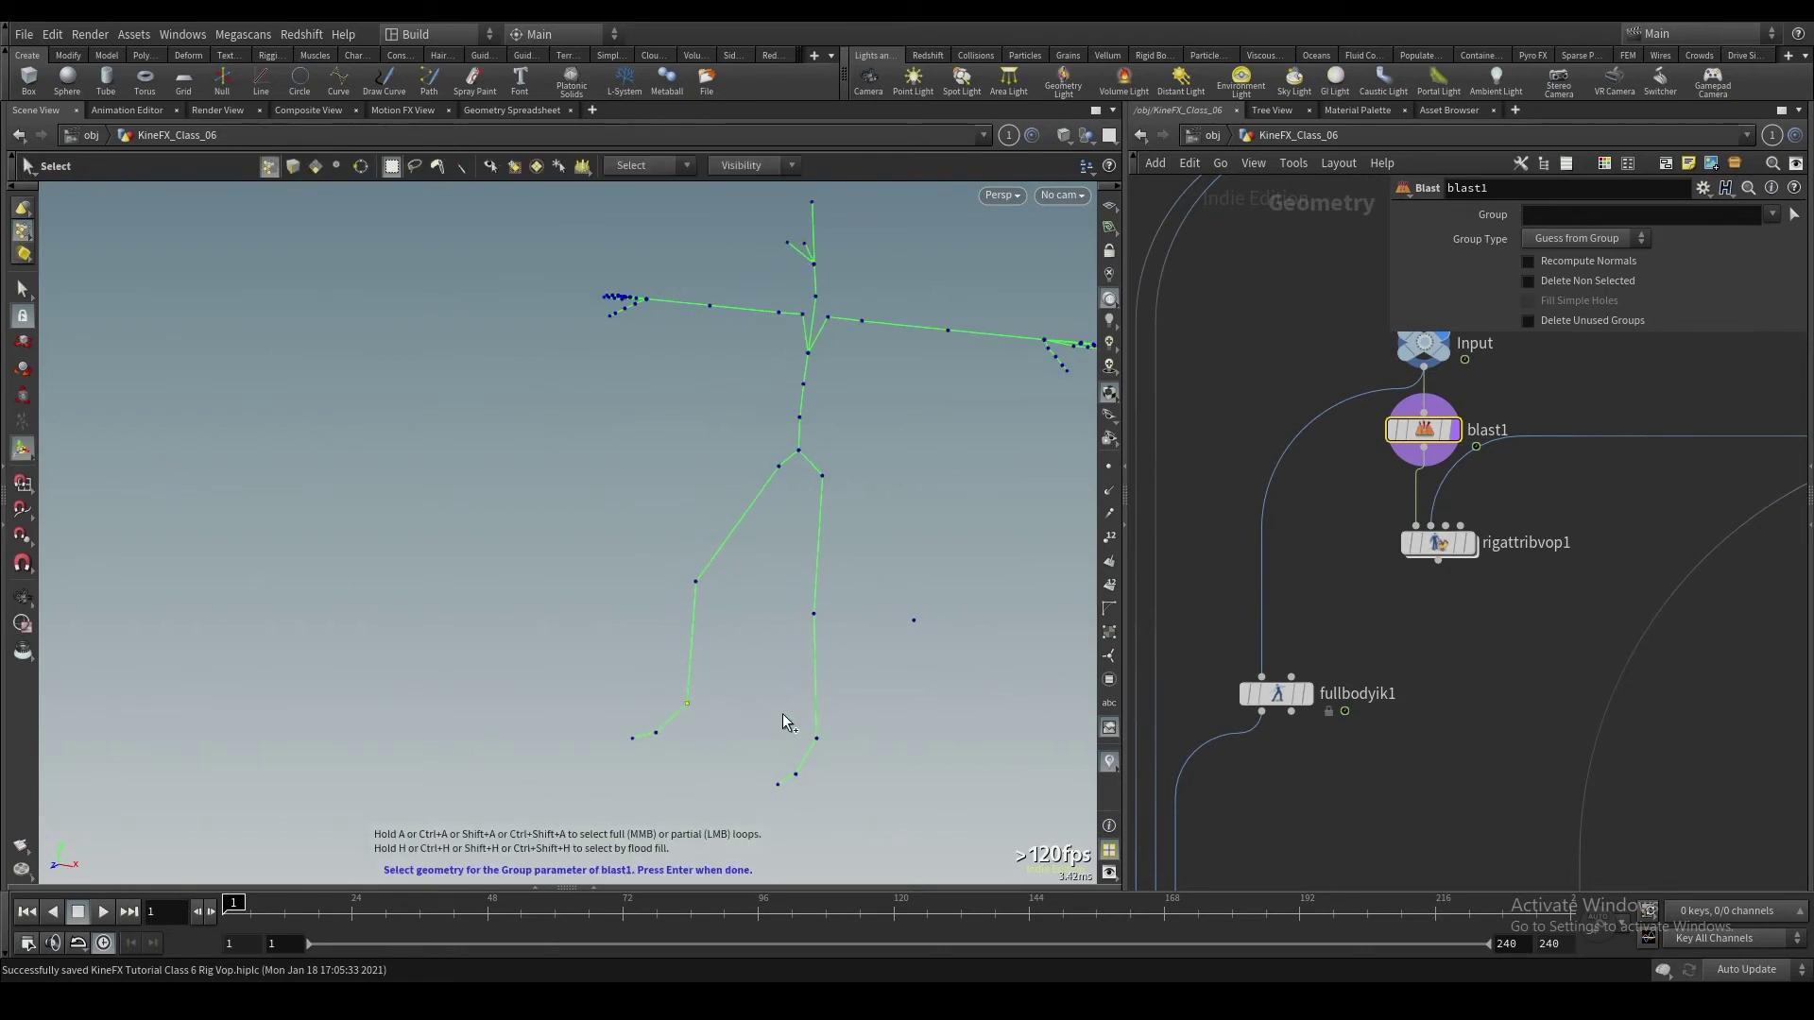
shift+click(817, 737)
mouse_move(833, 495)
shift+mouse_down()
mouse_move(810, 466)
mouse_move(787, 478)
shift+mouse_up()
Step: Add all upper-body points to the selection and assign it as blast1's Group, 0-57 59 62 64
alt+drag(796, 445, 757, 429)
scroll(757, 429, down, 2)
alt+middle_drag(757, 429, 654, 522)
key(Return)
drag(385, 302, 983, 512)
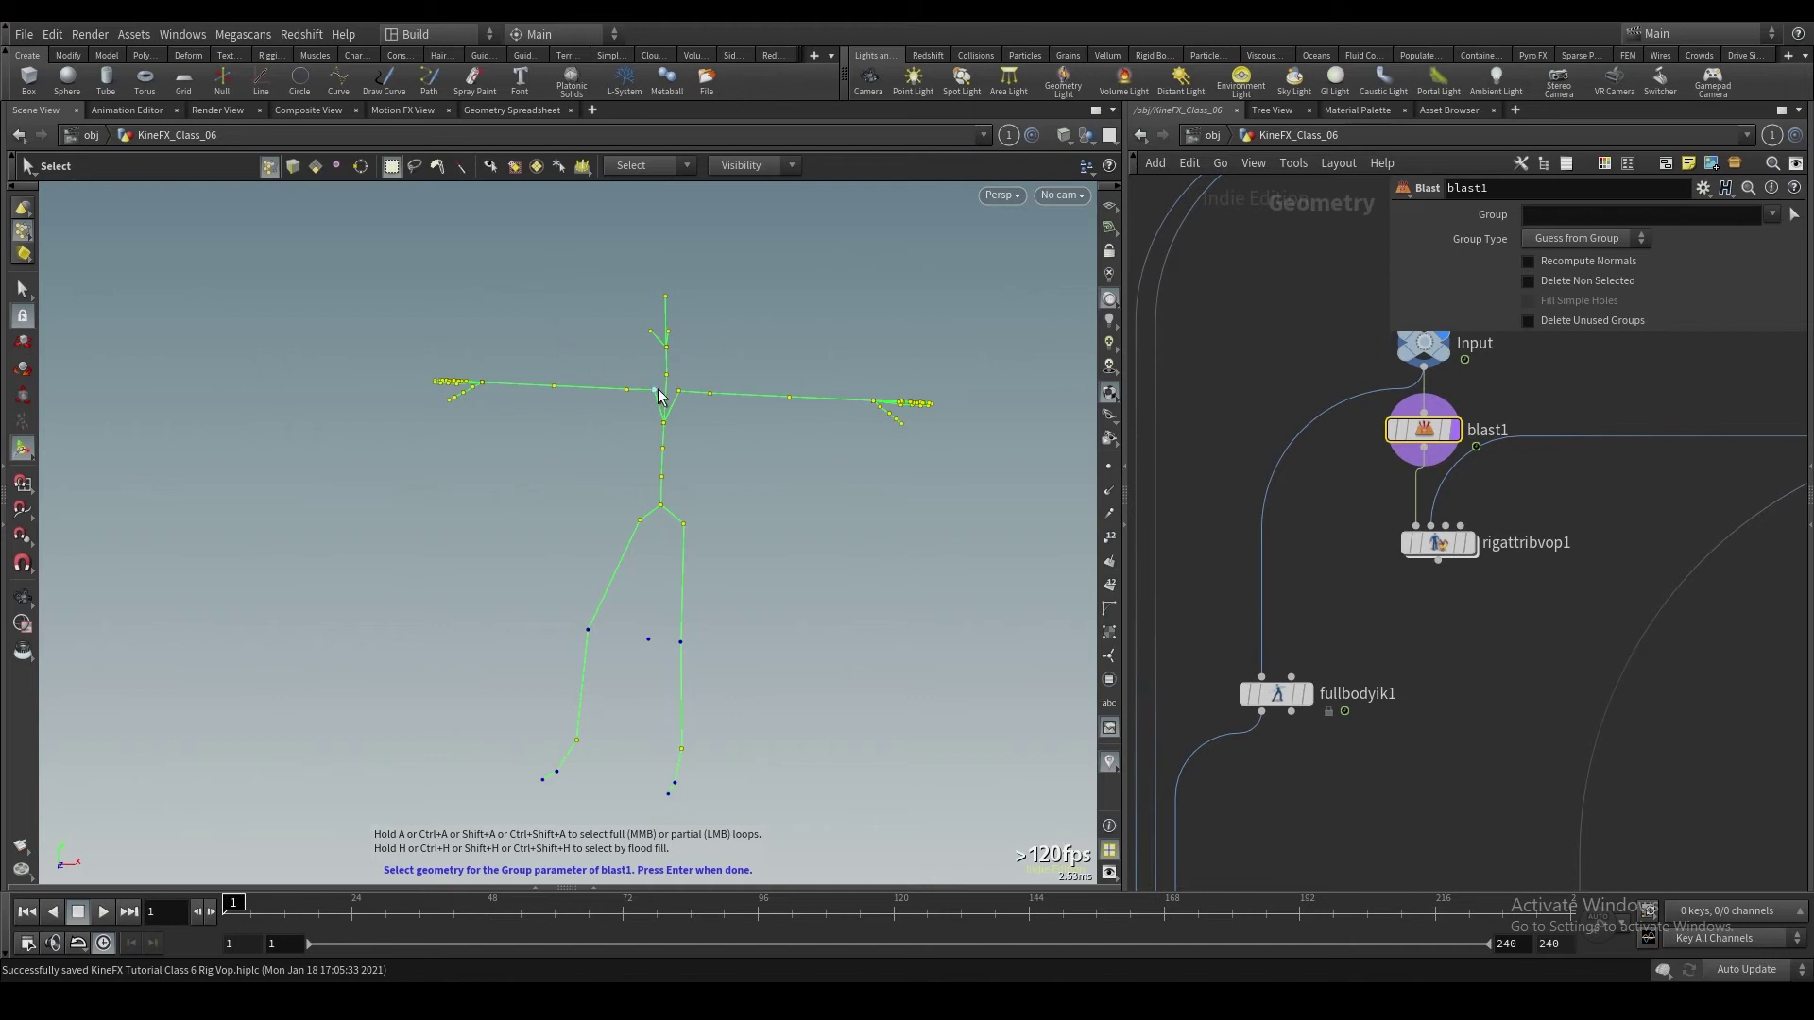
key(Return)
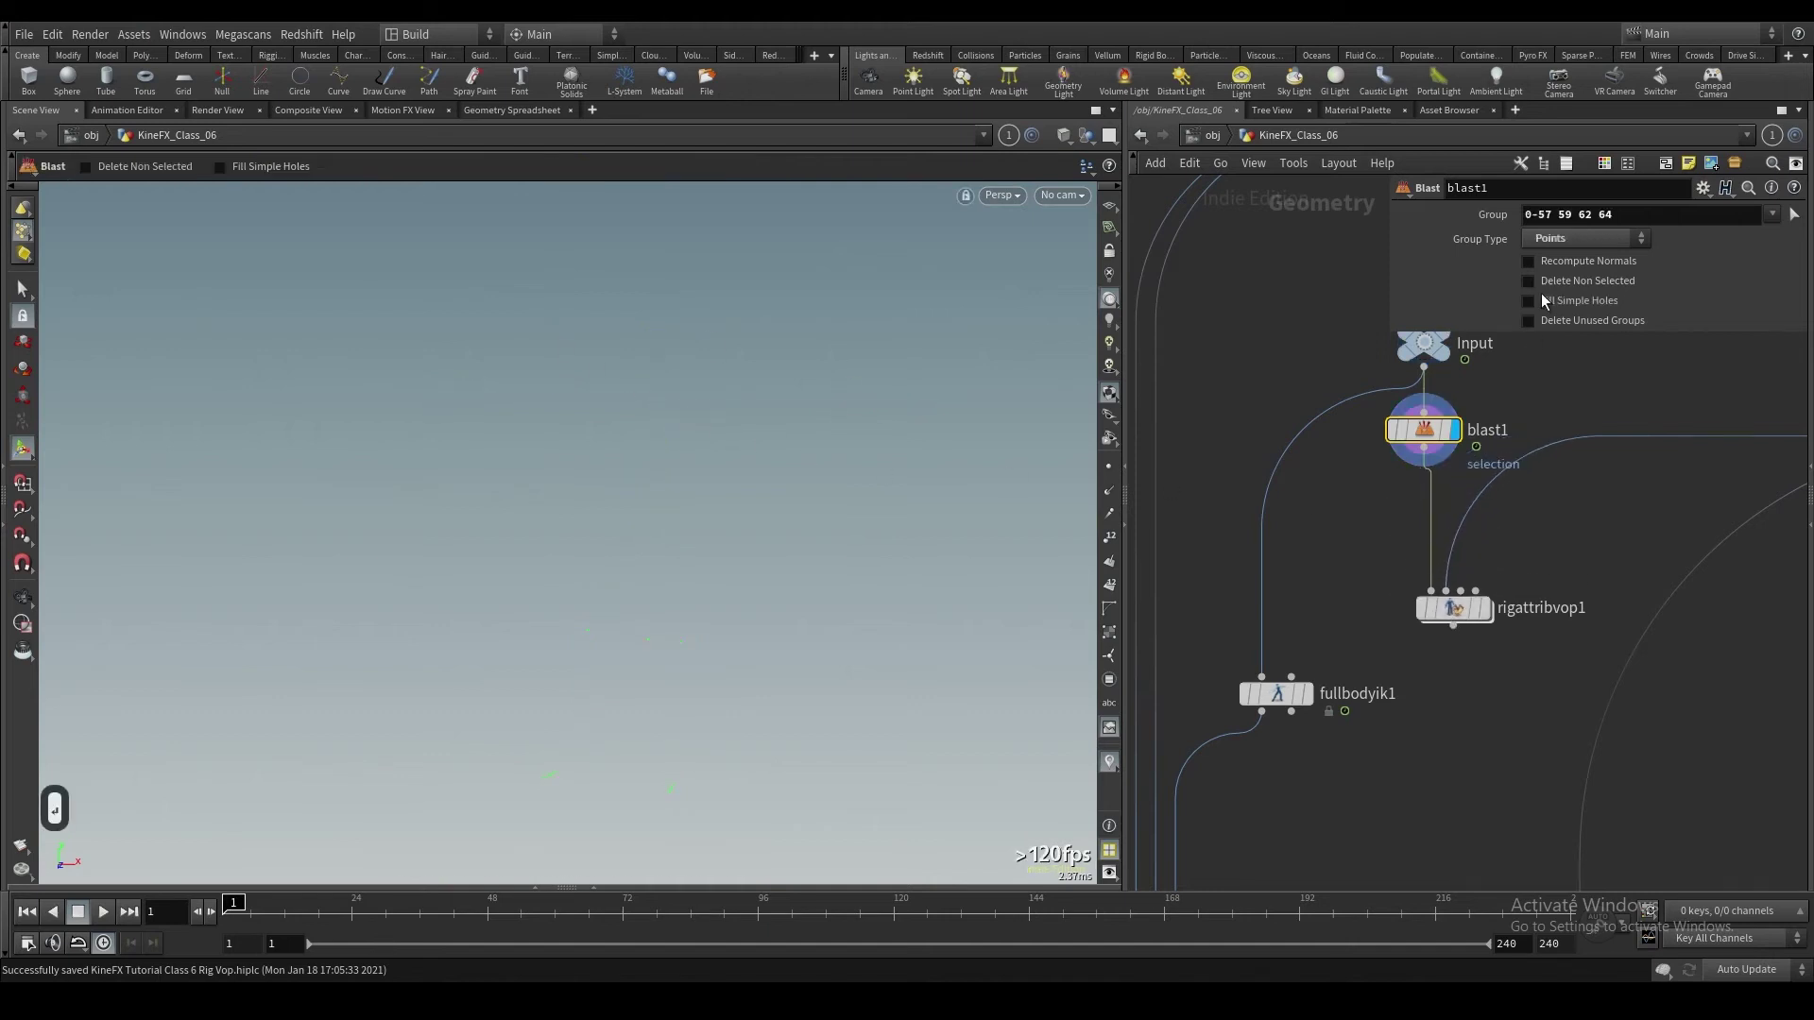
Step: Enable Delete Non Selected on blast1 so only the grouped points are kept
click(1550, 283)
key(Tab)
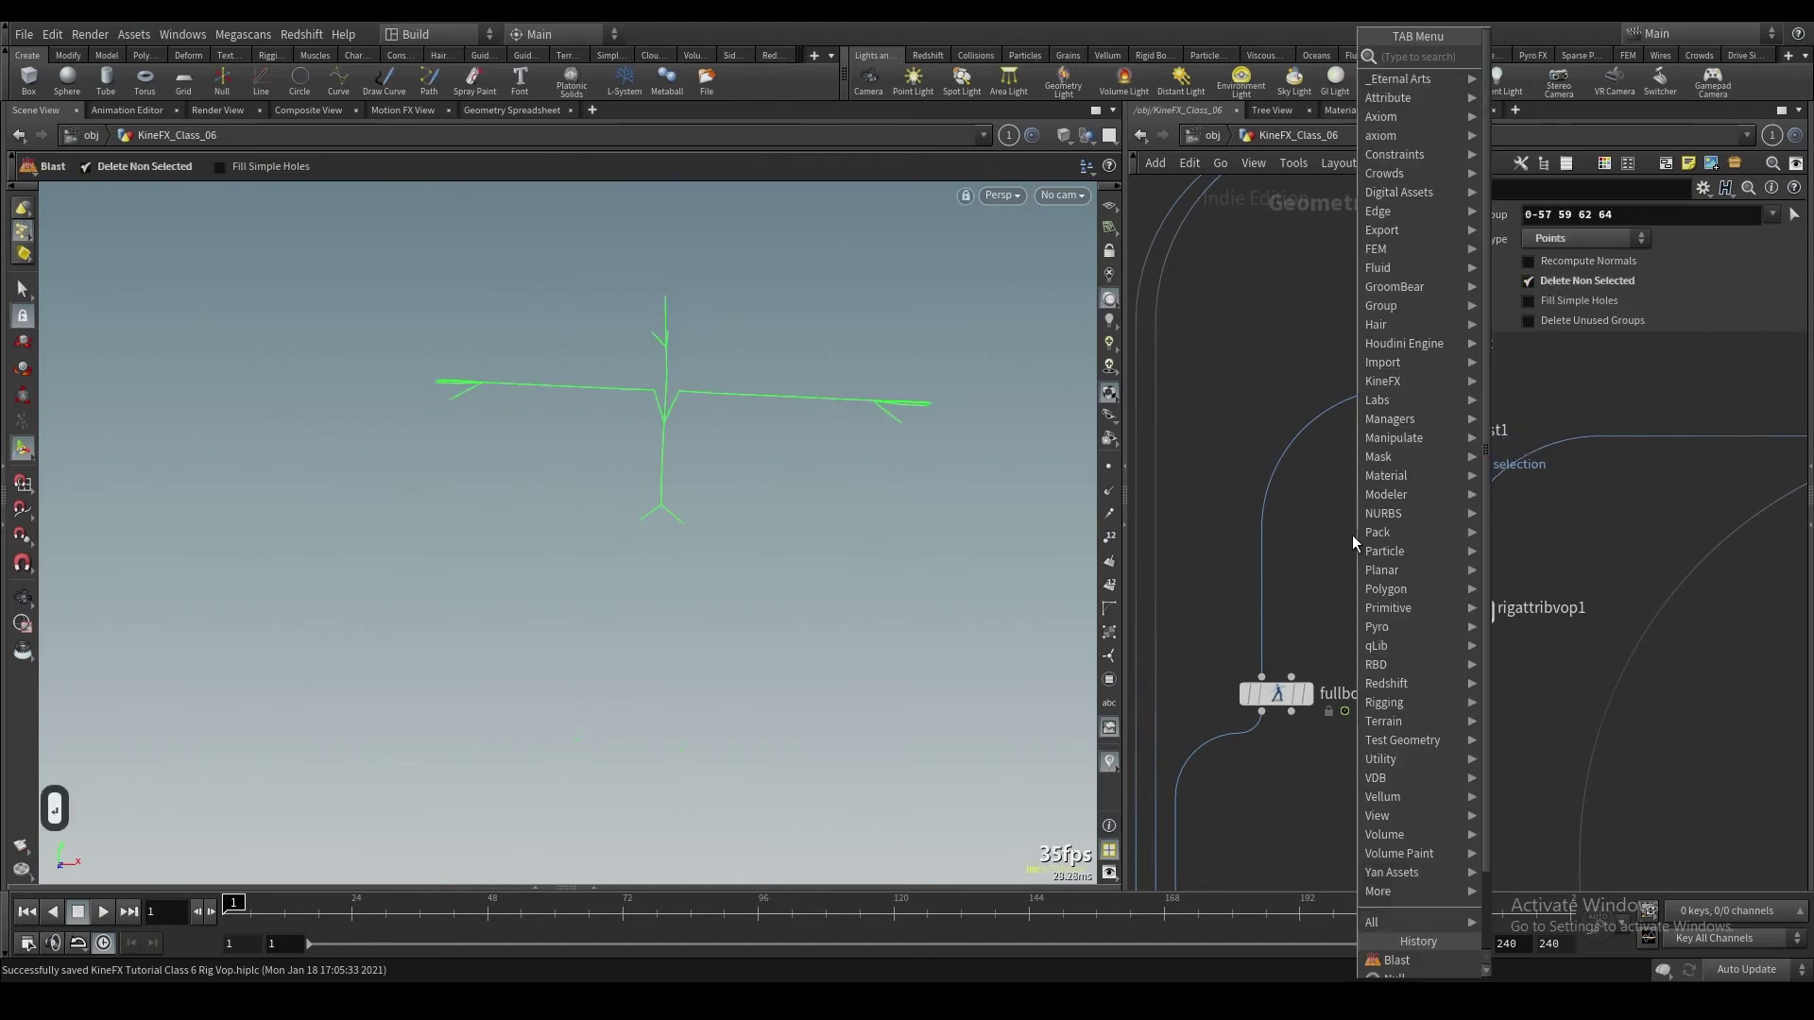
key(Escape)
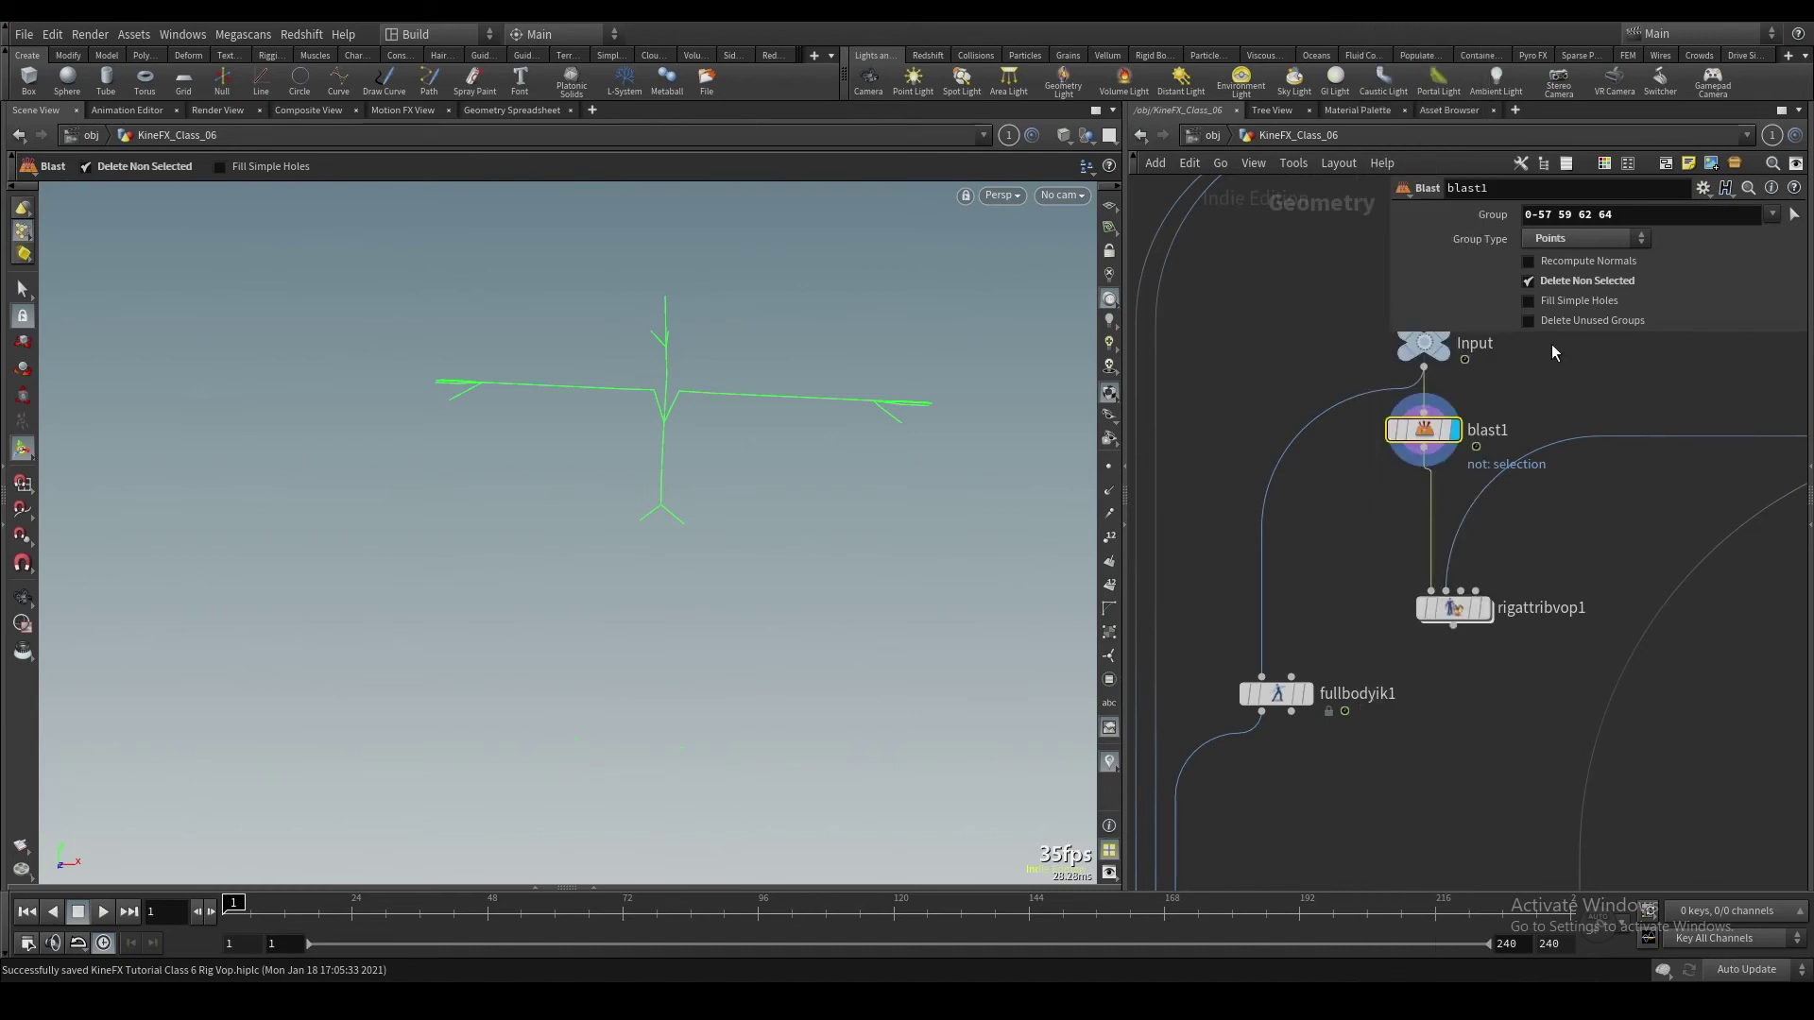
Step: Insert an Add node between blast1 and rigattribvop1, display it, and enable Delete Geometry But Keep the Points
key(Tab)
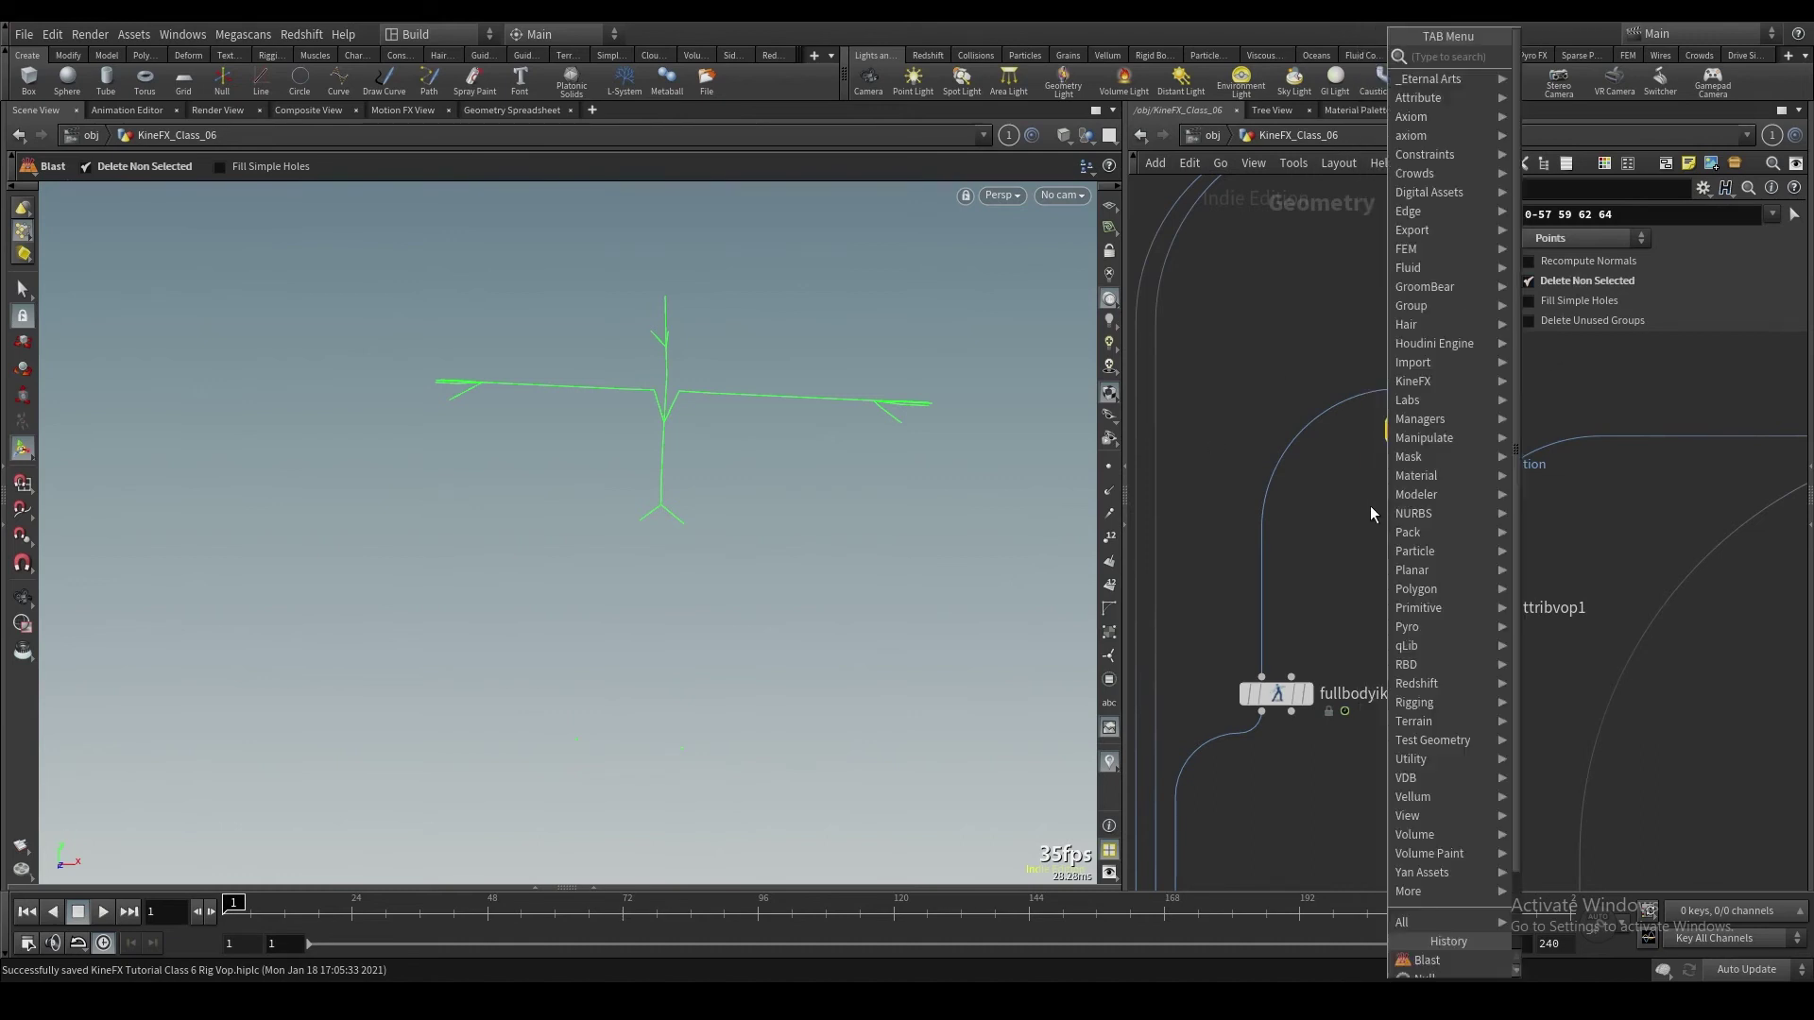
text(add)
key(Return)
click(1429, 496)
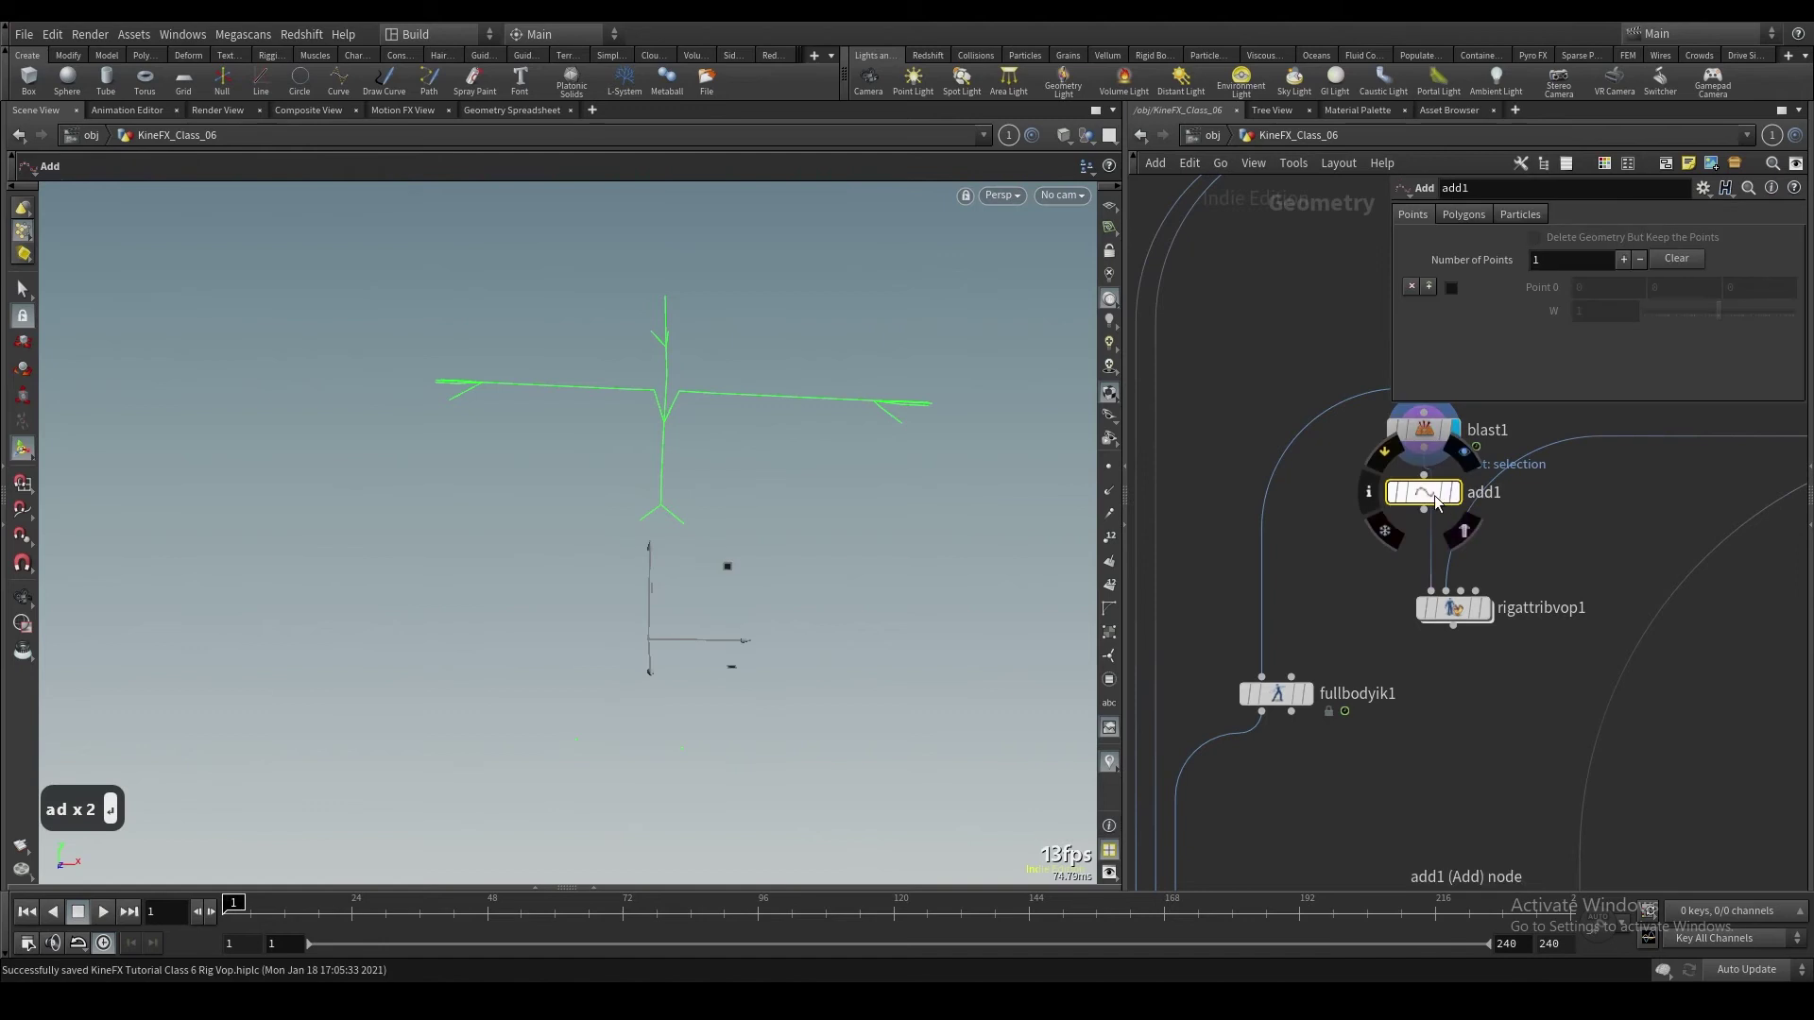
click(1456, 501)
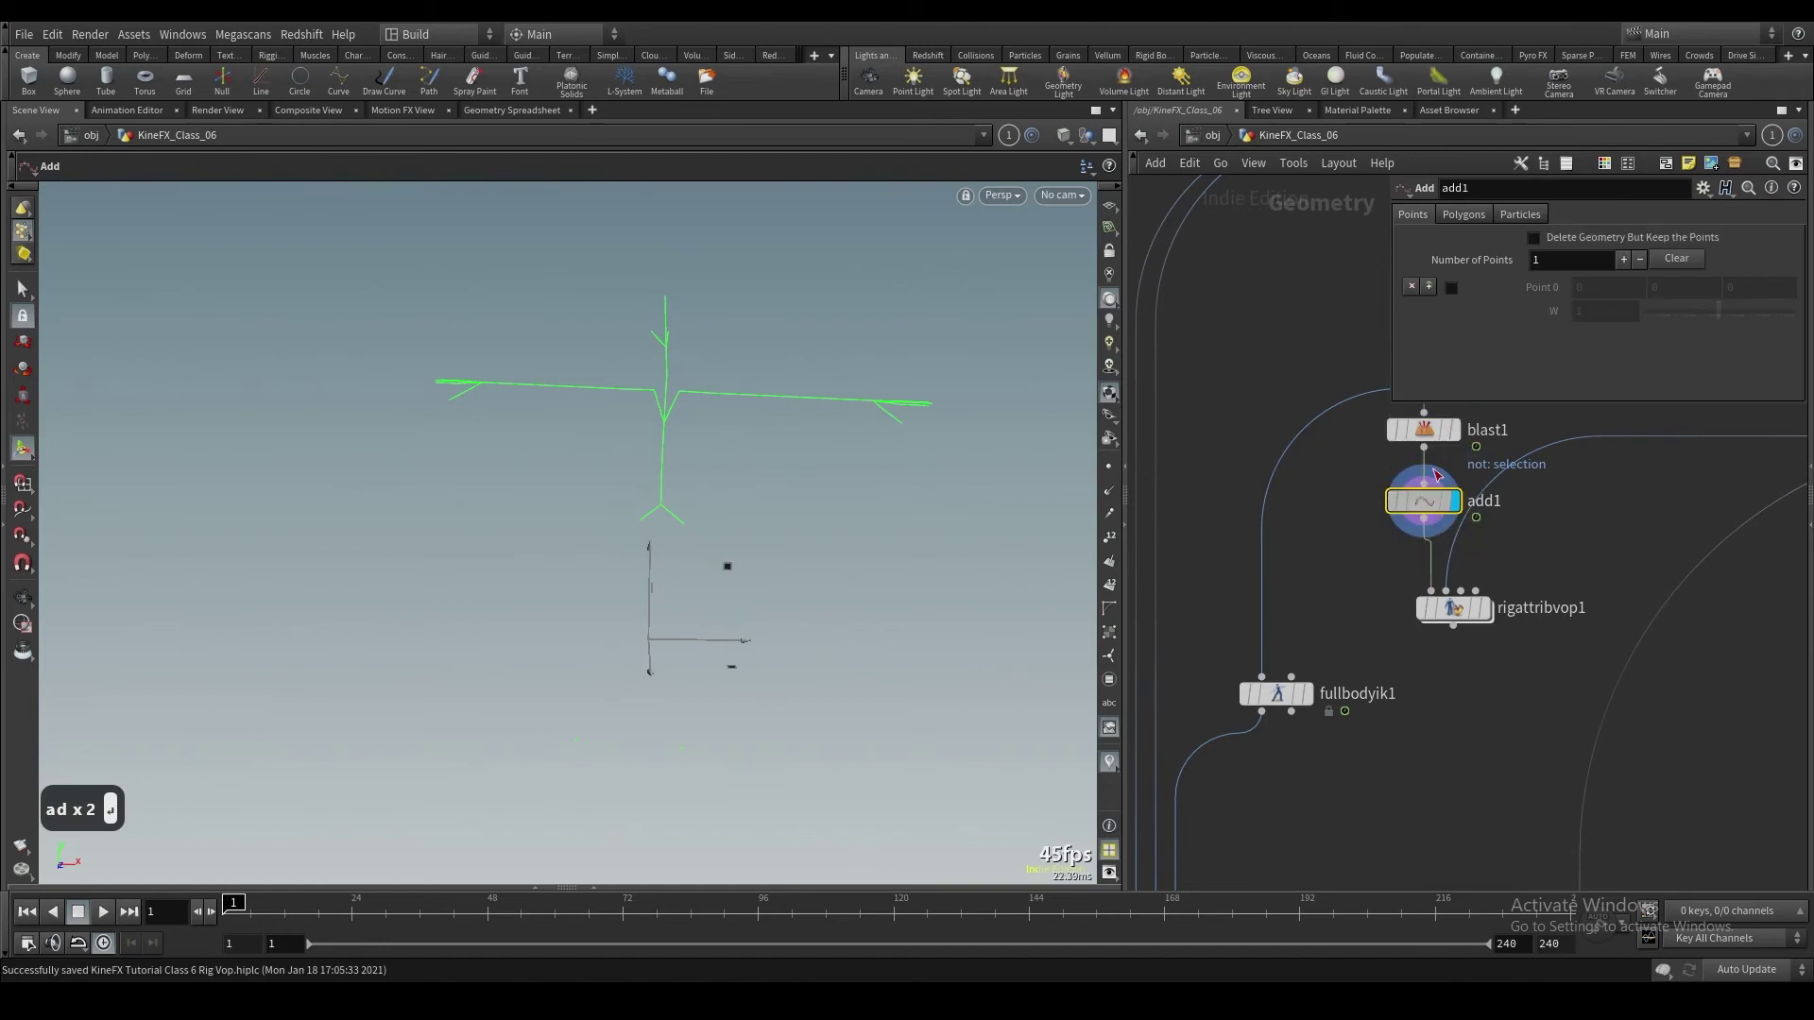
click(1533, 237)
key(Escape)
drag(790, 546, 604, 441)
key(Return)
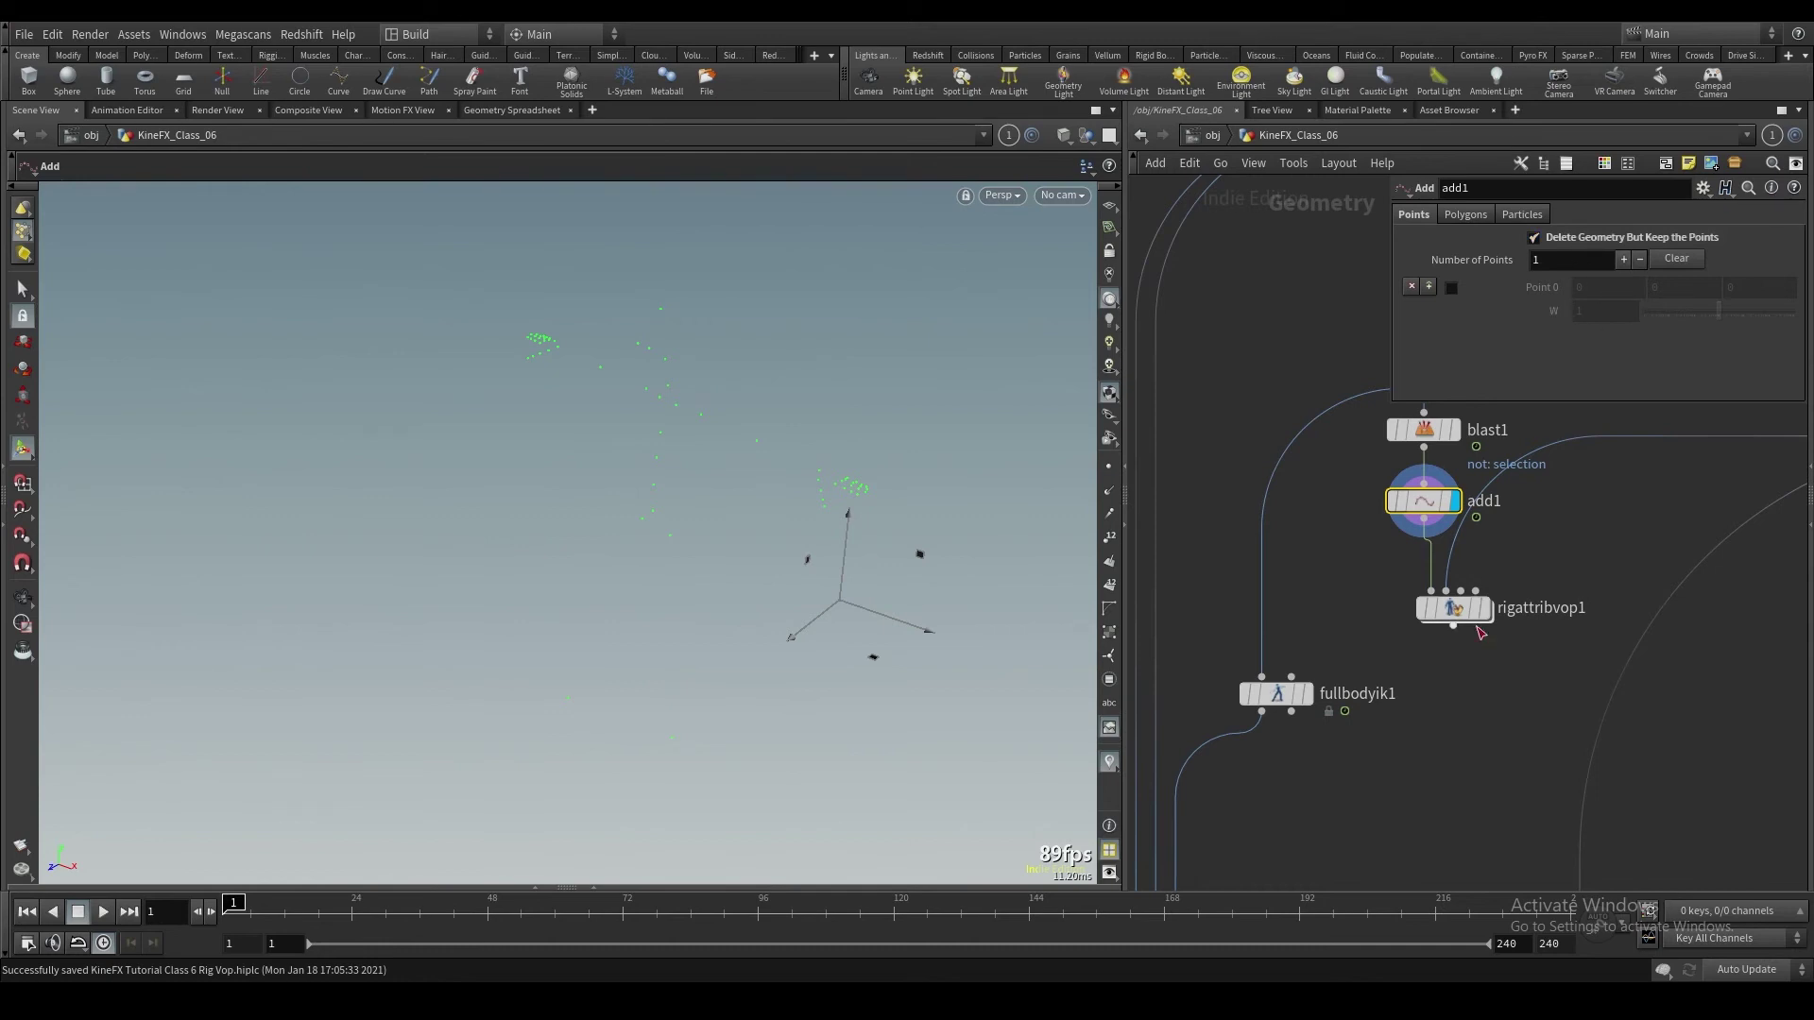
Step: Display rigattribvop1 and examine its remaining points around the upper body and feet
key(r)
click(1452, 608)
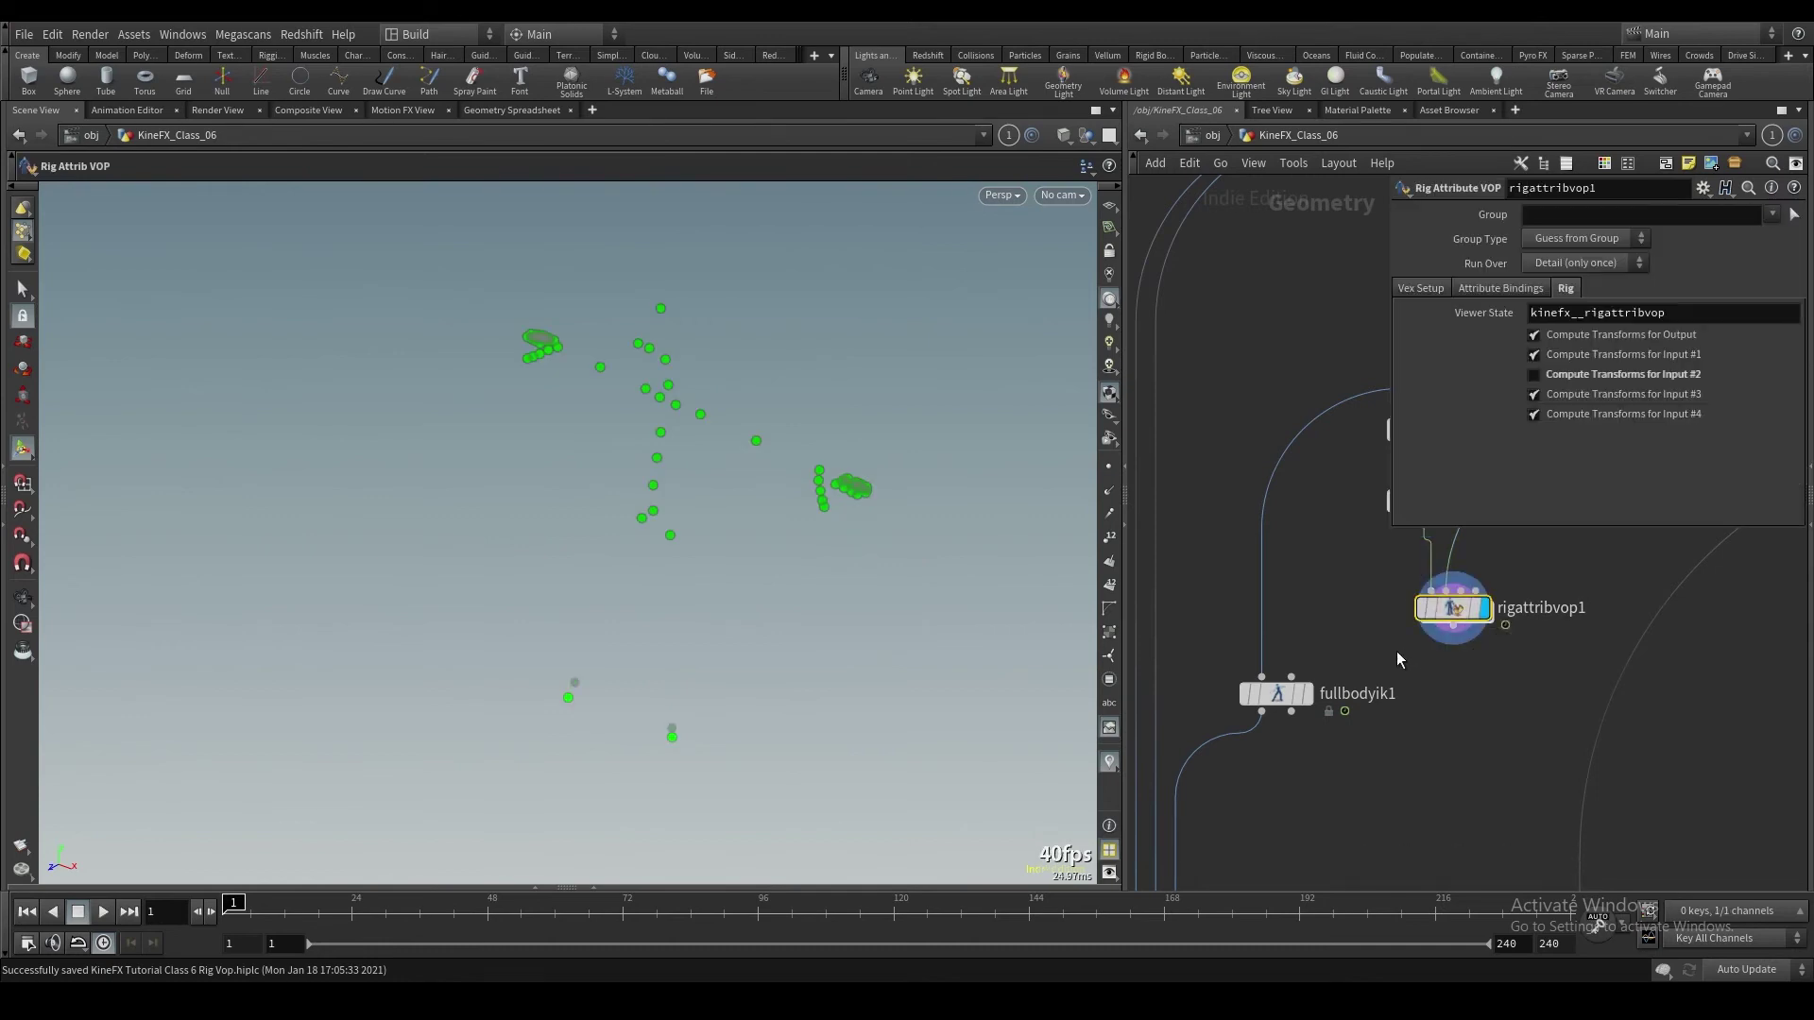
scroll(1304, 597, down, 1)
middle_drag(1304, 597, 1291, 545)
drag(1267, 627, 1259, 689)
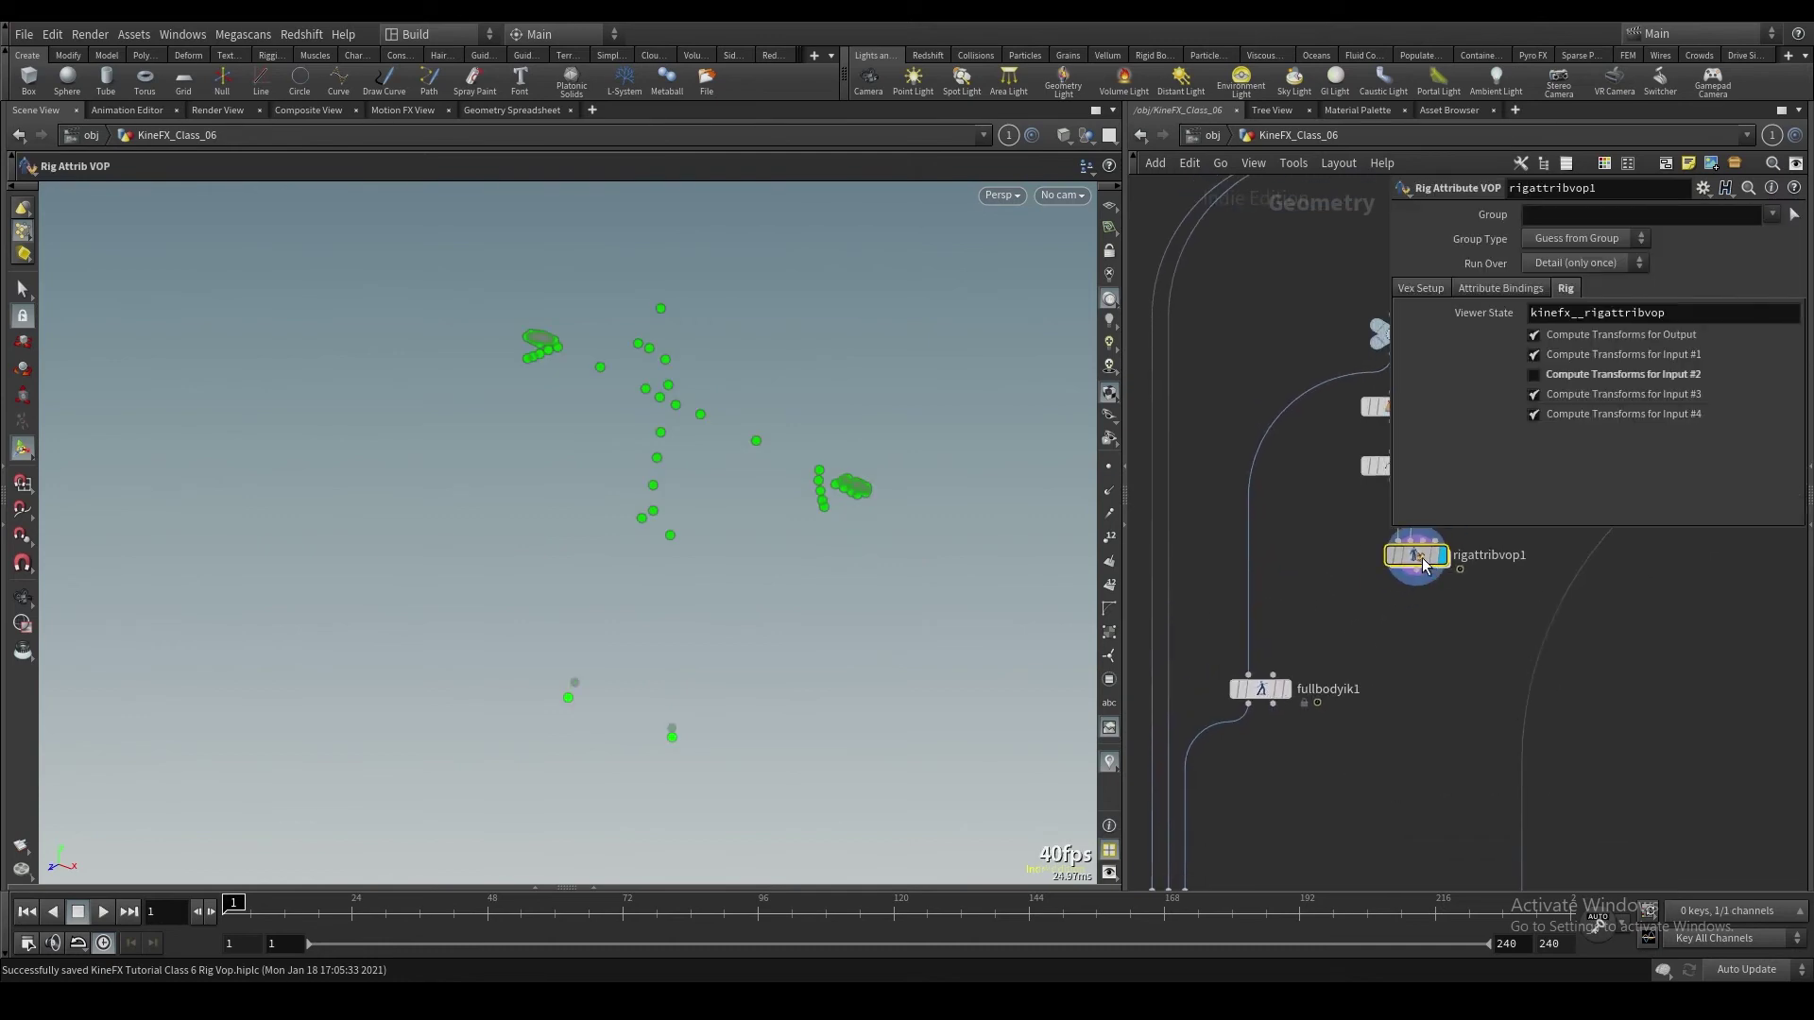
scroll(1422, 579, down, 2)
middle_drag(1388, 587, 1311, 595)
drag(1312, 591, 1324, 603)
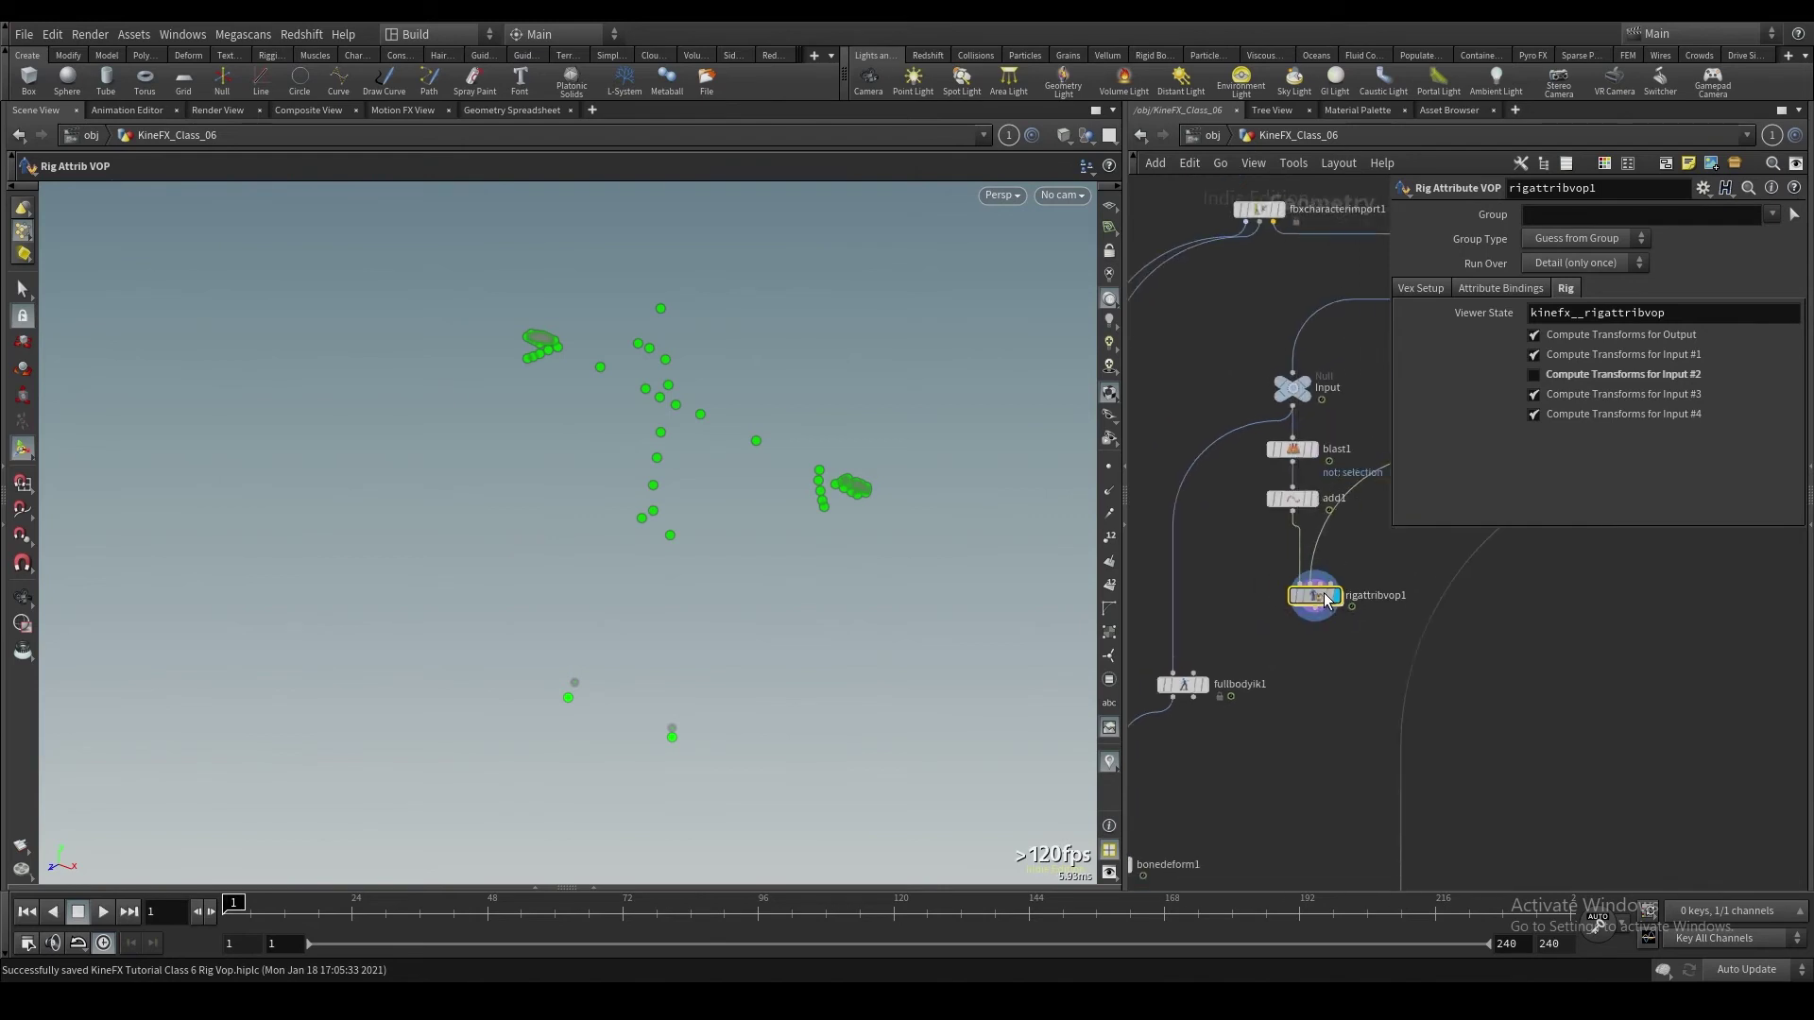
alt+right_drag(680, 530, 732, 462)
key(Return)
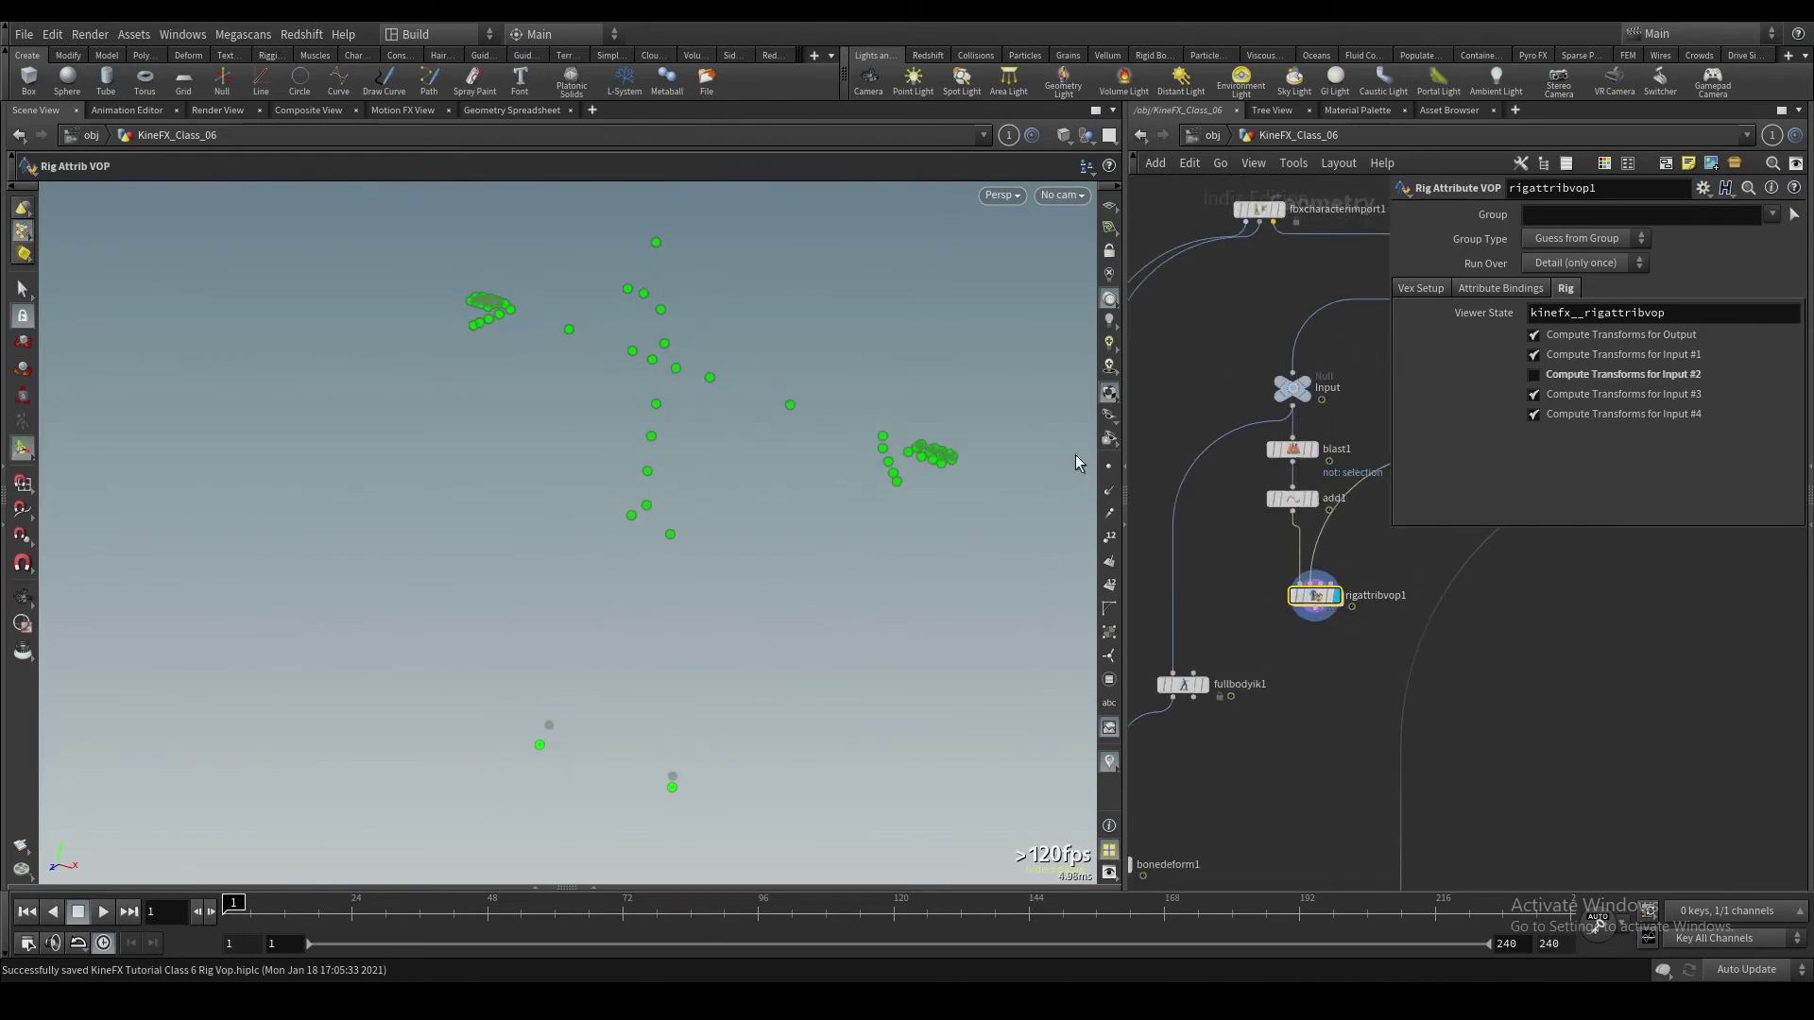
Step: Wire rigattribvop1's output into fullbodyik1's second input and display fullbodyik1
middle_drag(1245, 630, 1246, 601)
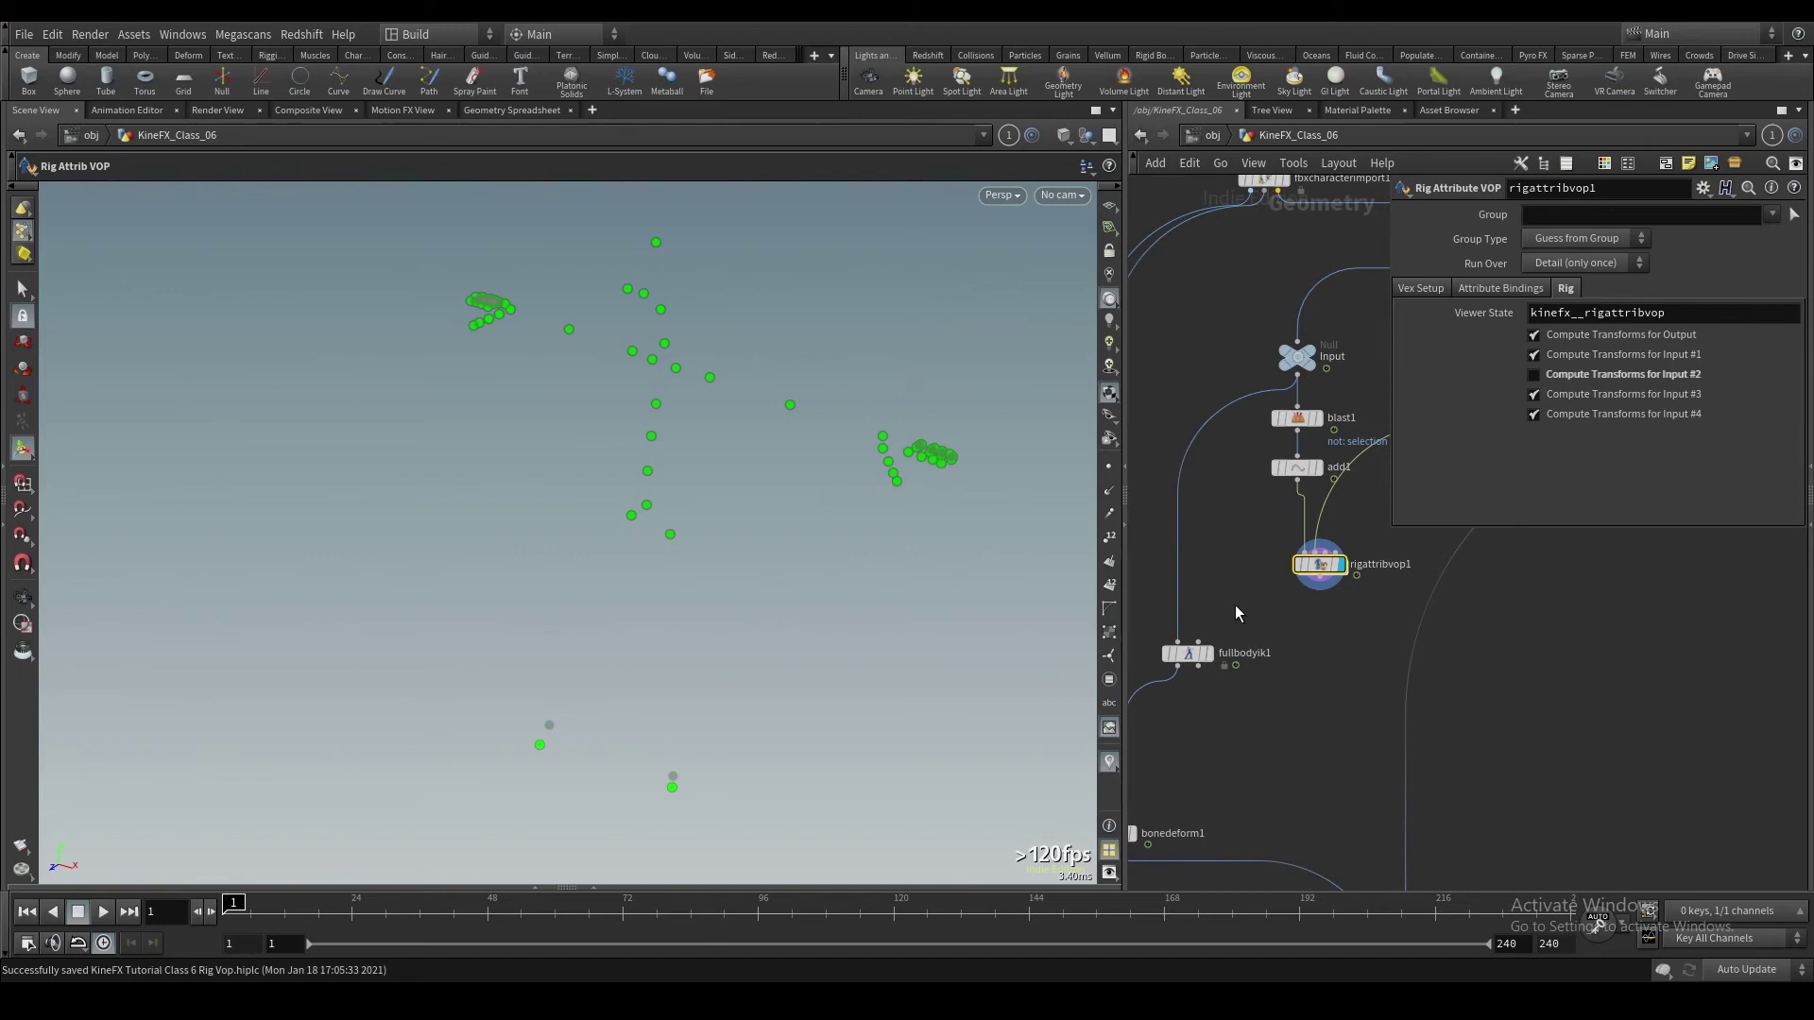
scroll(1238, 614, up, 1)
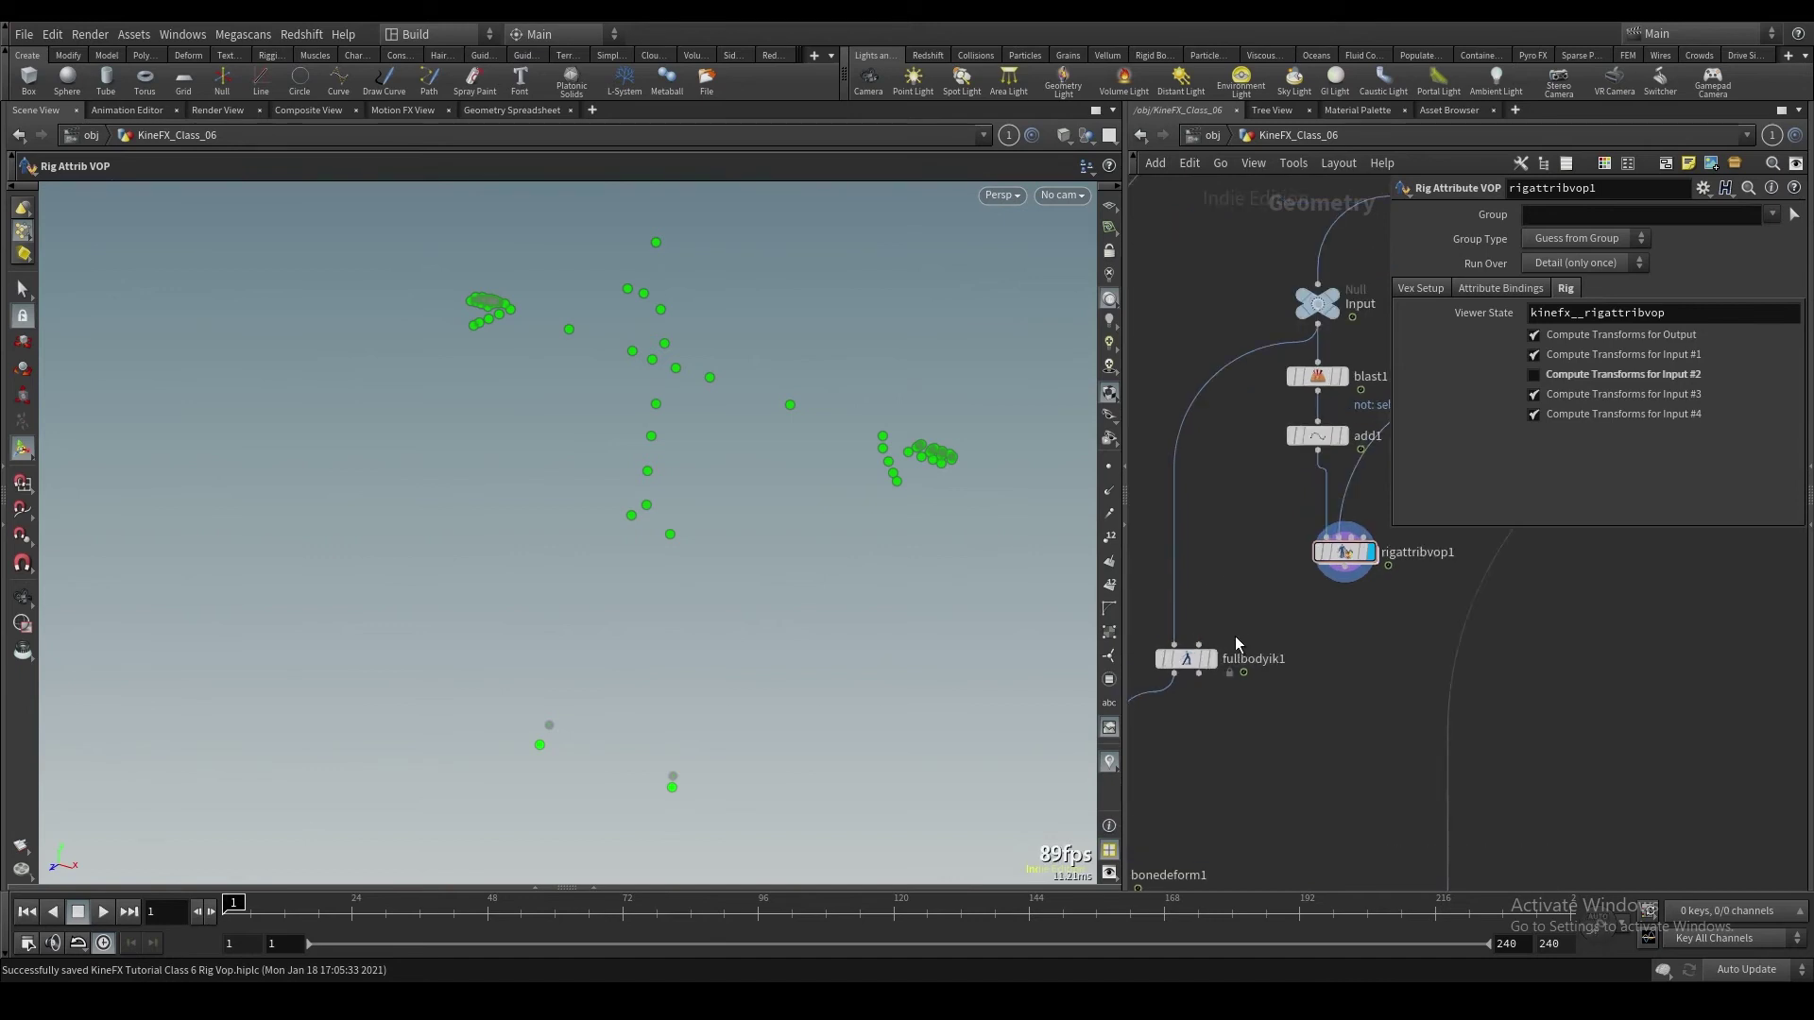
drag(1199, 644, 1343, 566)
click(1212, 661)
scroll(1273, 746, down, 3)
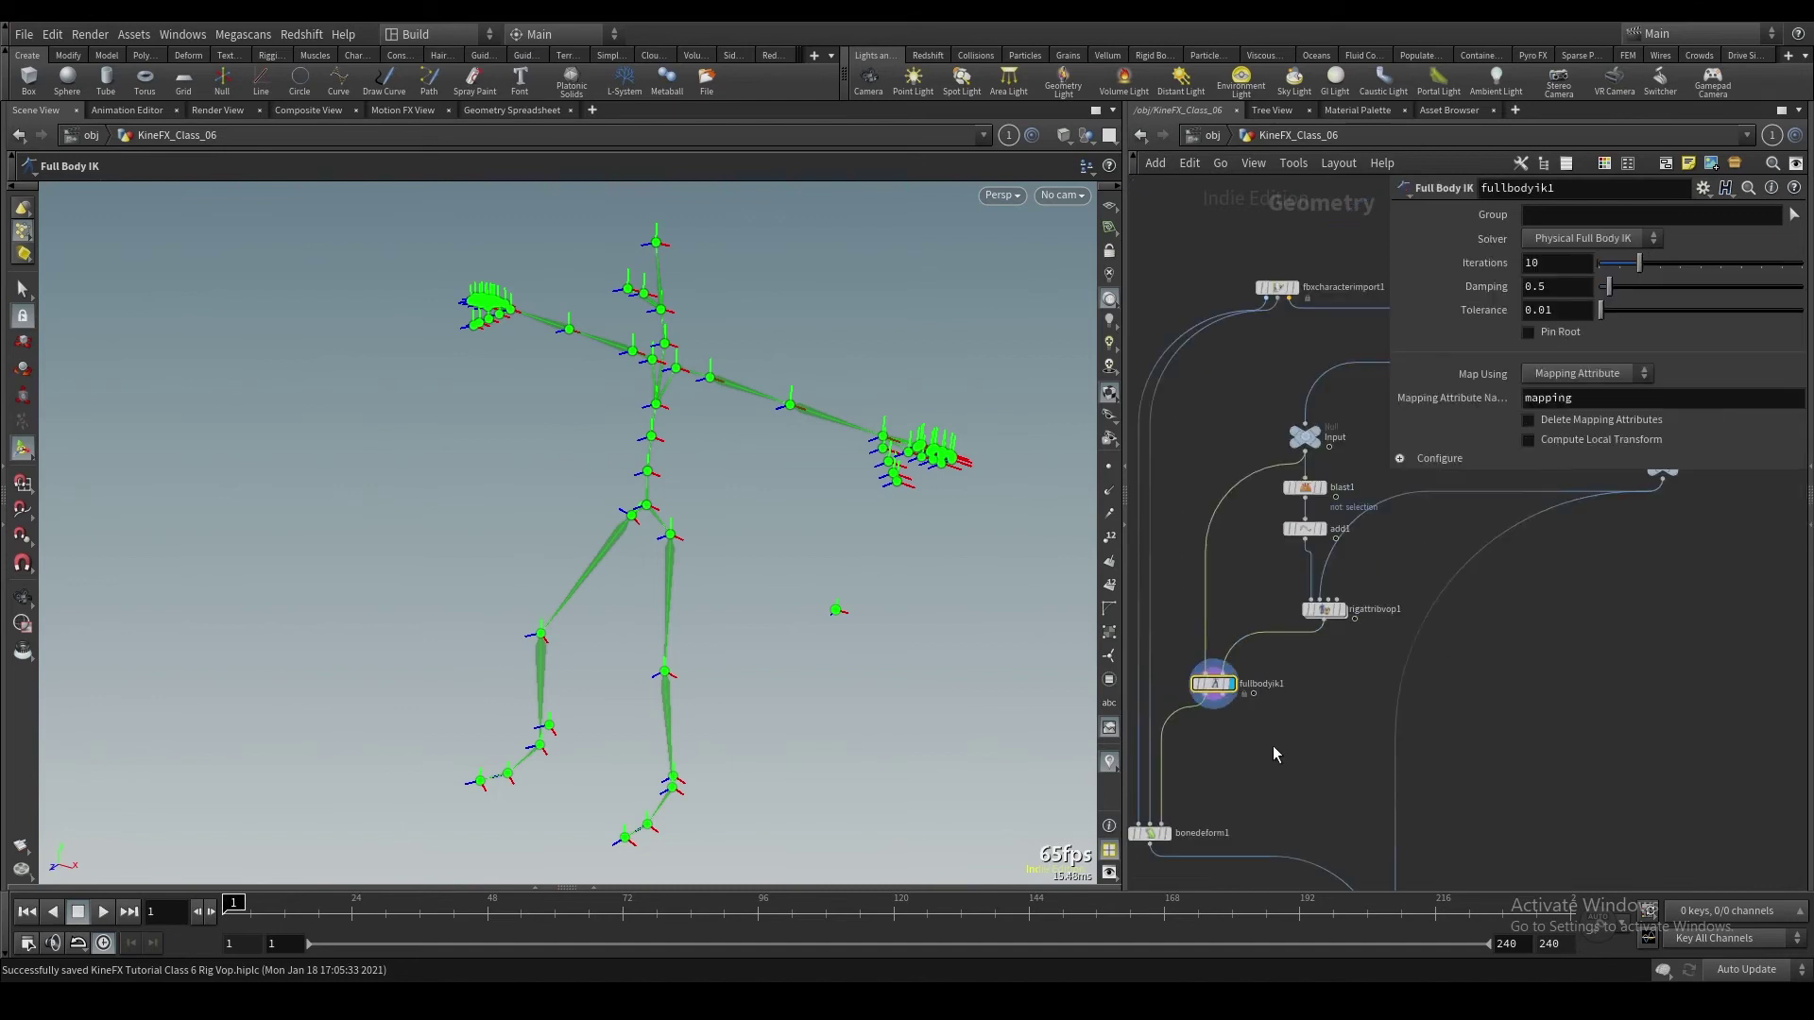
Step: Set fullbodyik1's Map Using to Match By Attribute, matching on name
click(1570, 375)
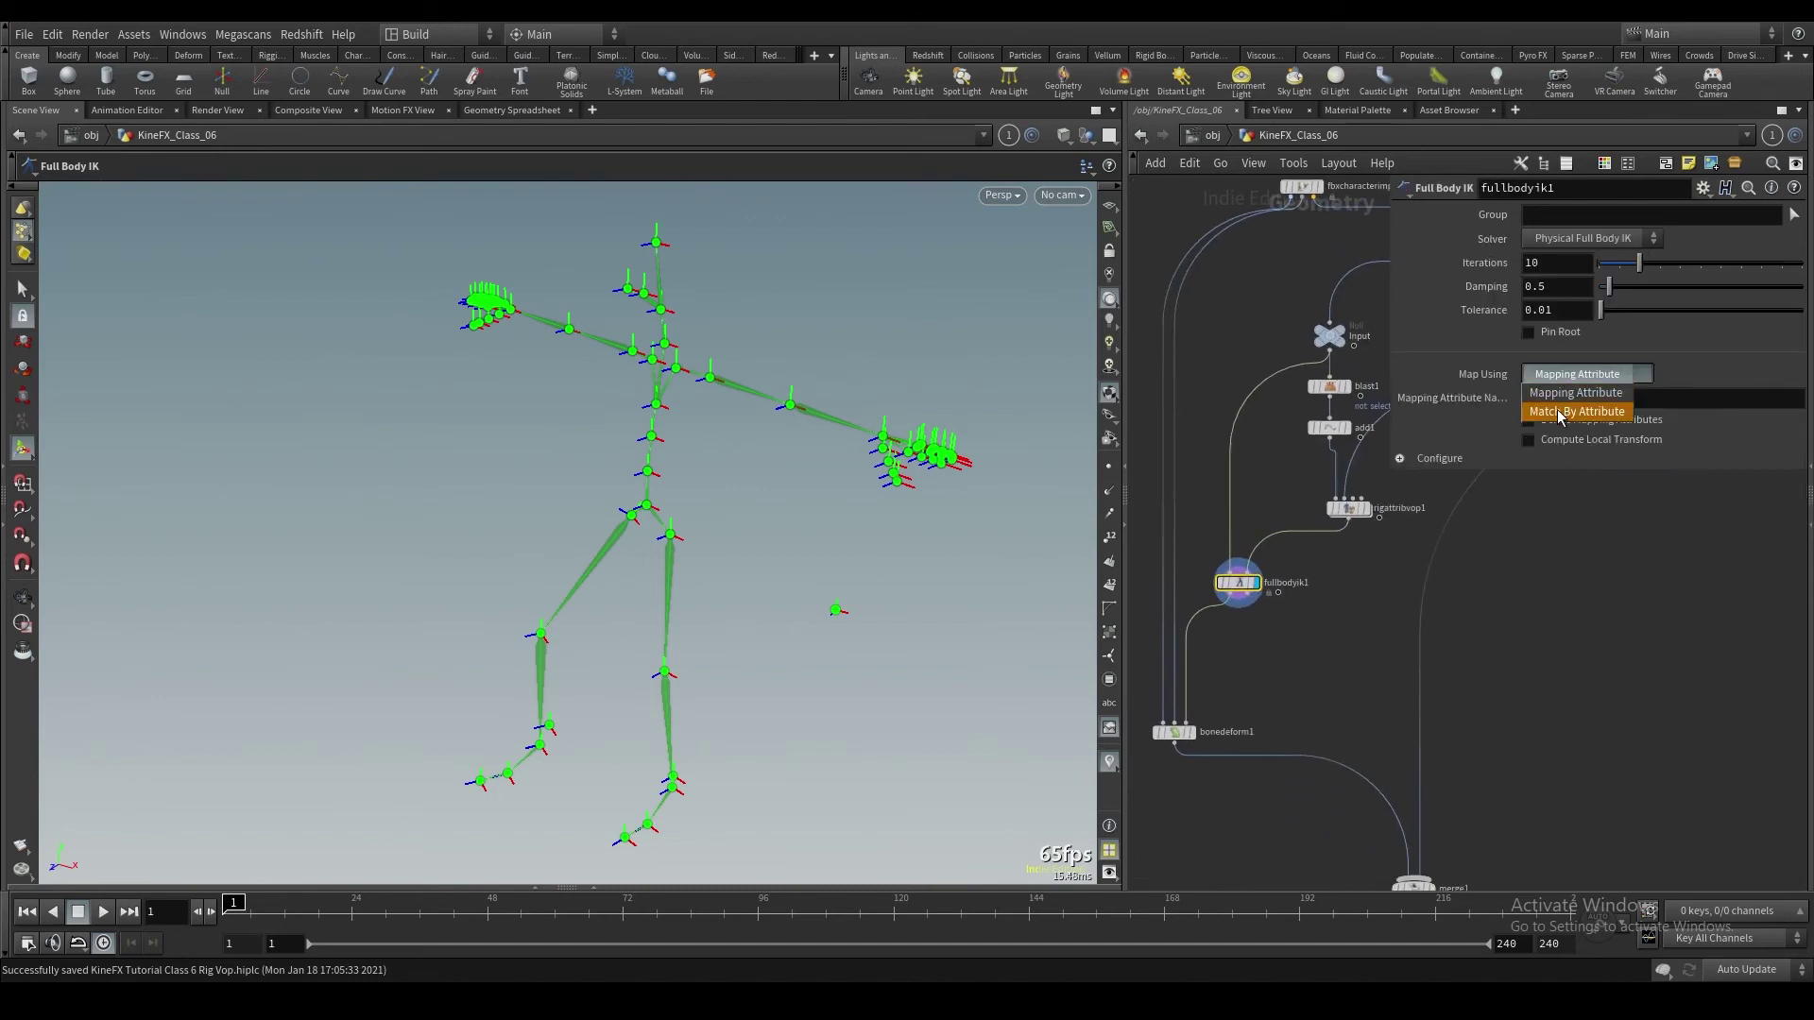
click(1559, 412)
scroll(1318, 671, down, 1)
middle_drag(1328, 618, 1367, 513)
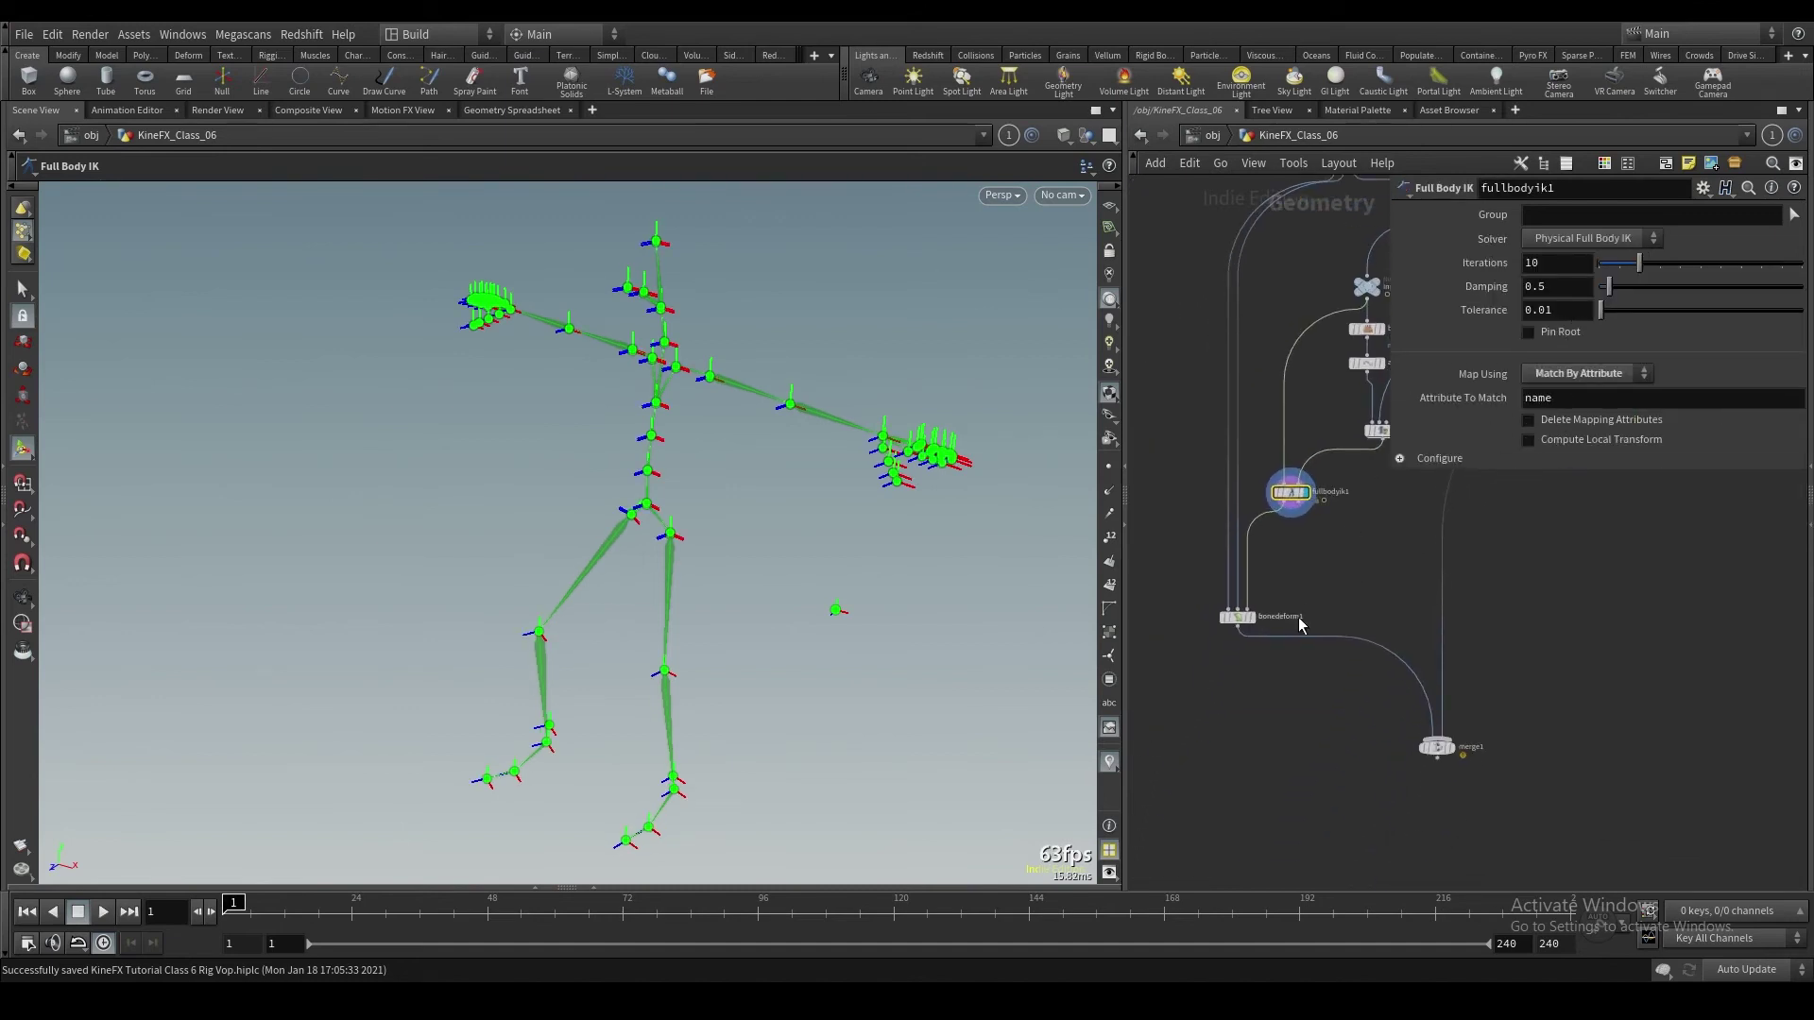
Step: Display merge1 and examine the character's legs and feet against the terrain
click(1452, 747)
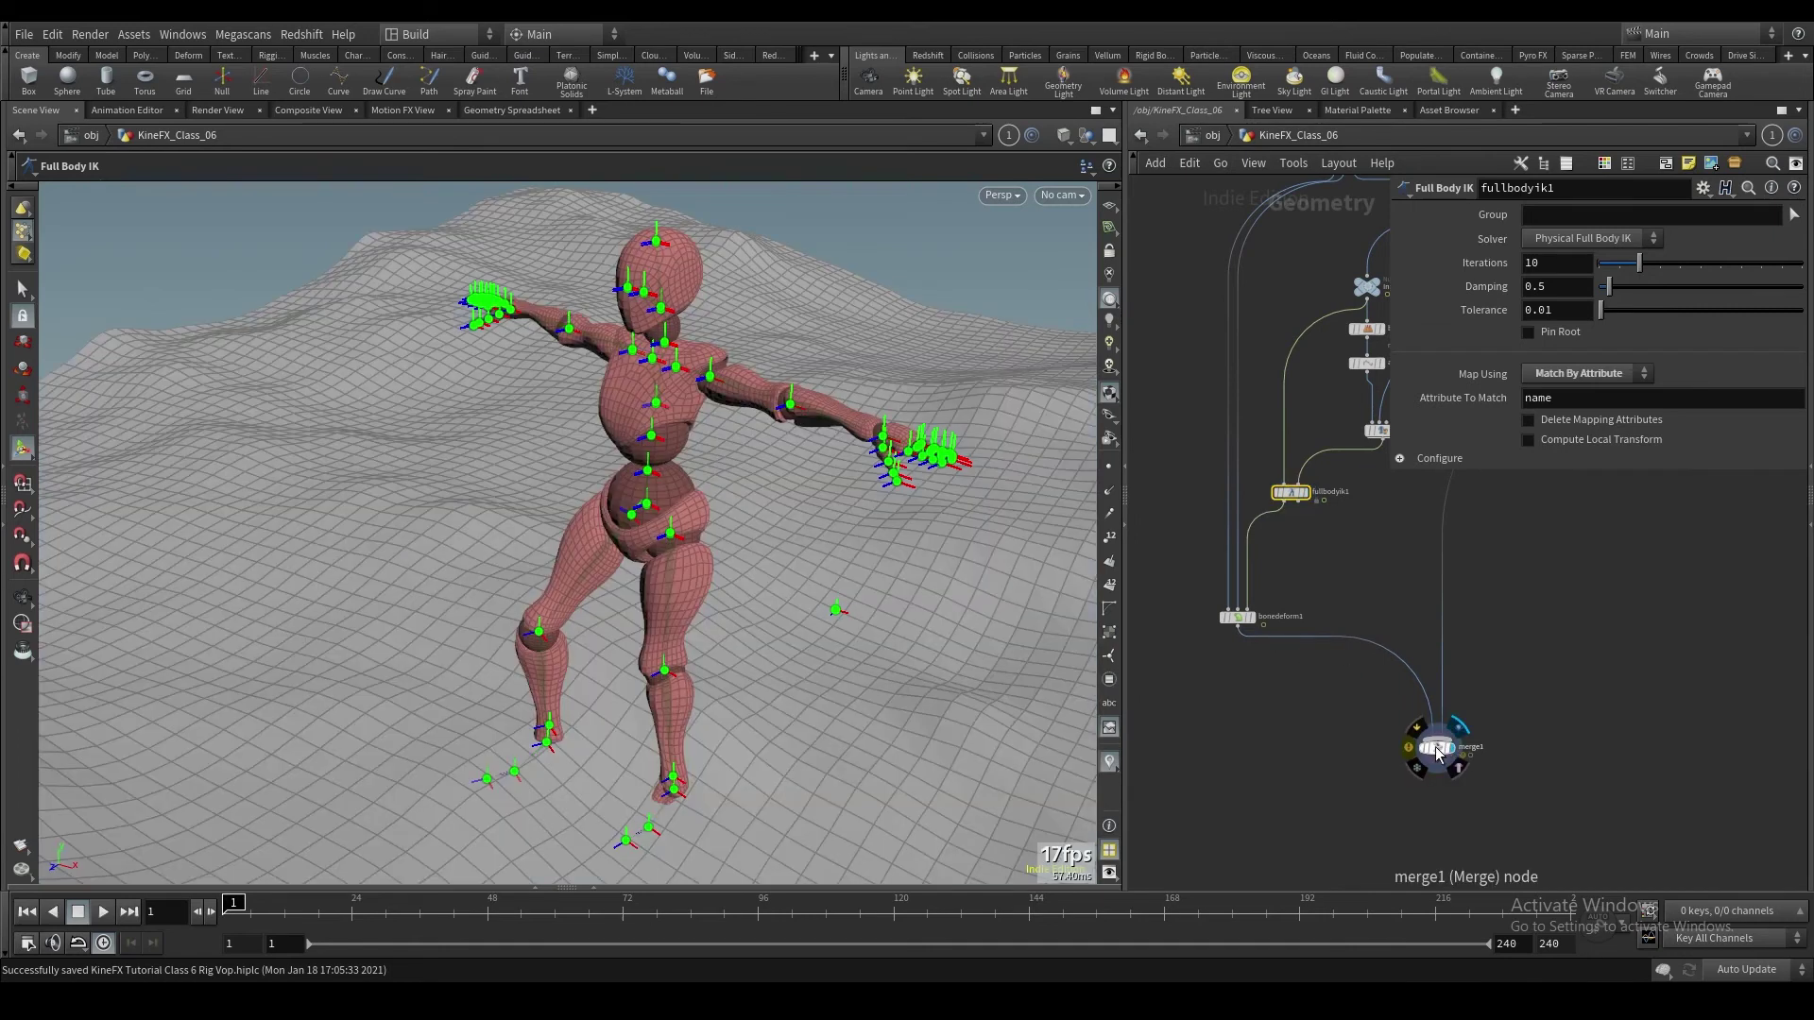
click(1436, 747)
middle_drag(669, 719, 683, 681)
right_drag(682, 680, 709, 704)
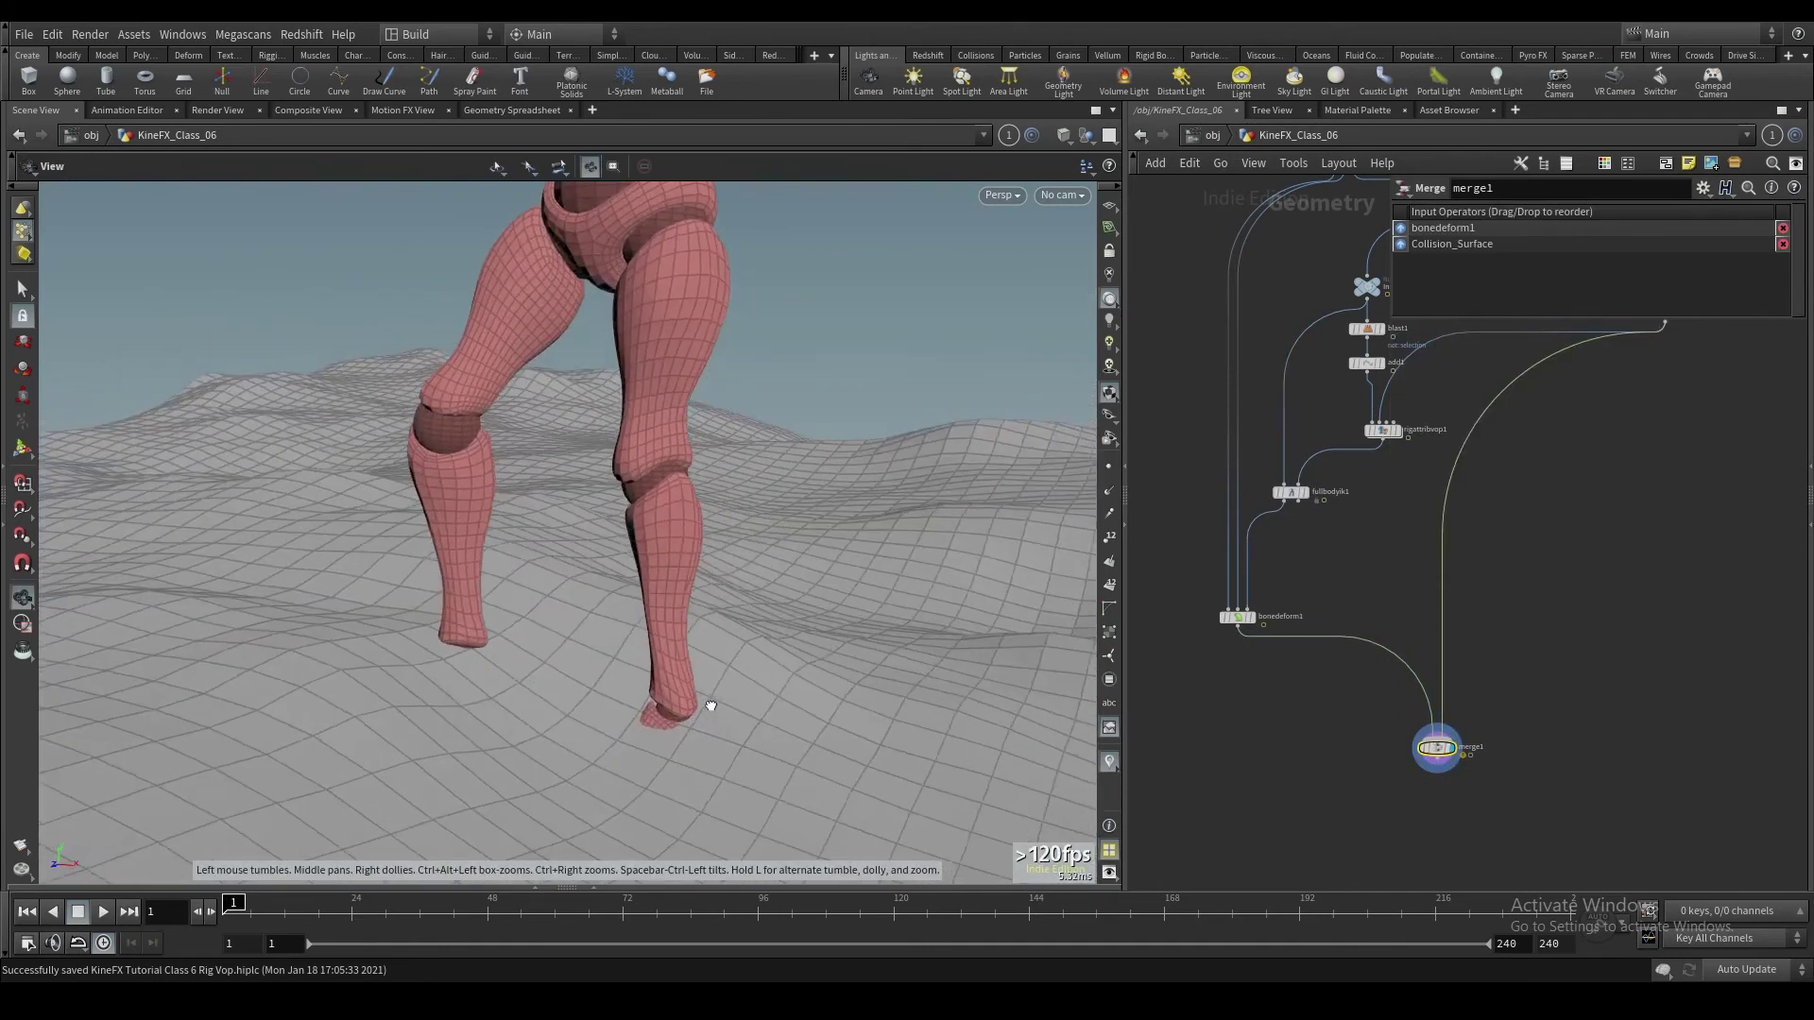
drag(708, 705, 784, 699)
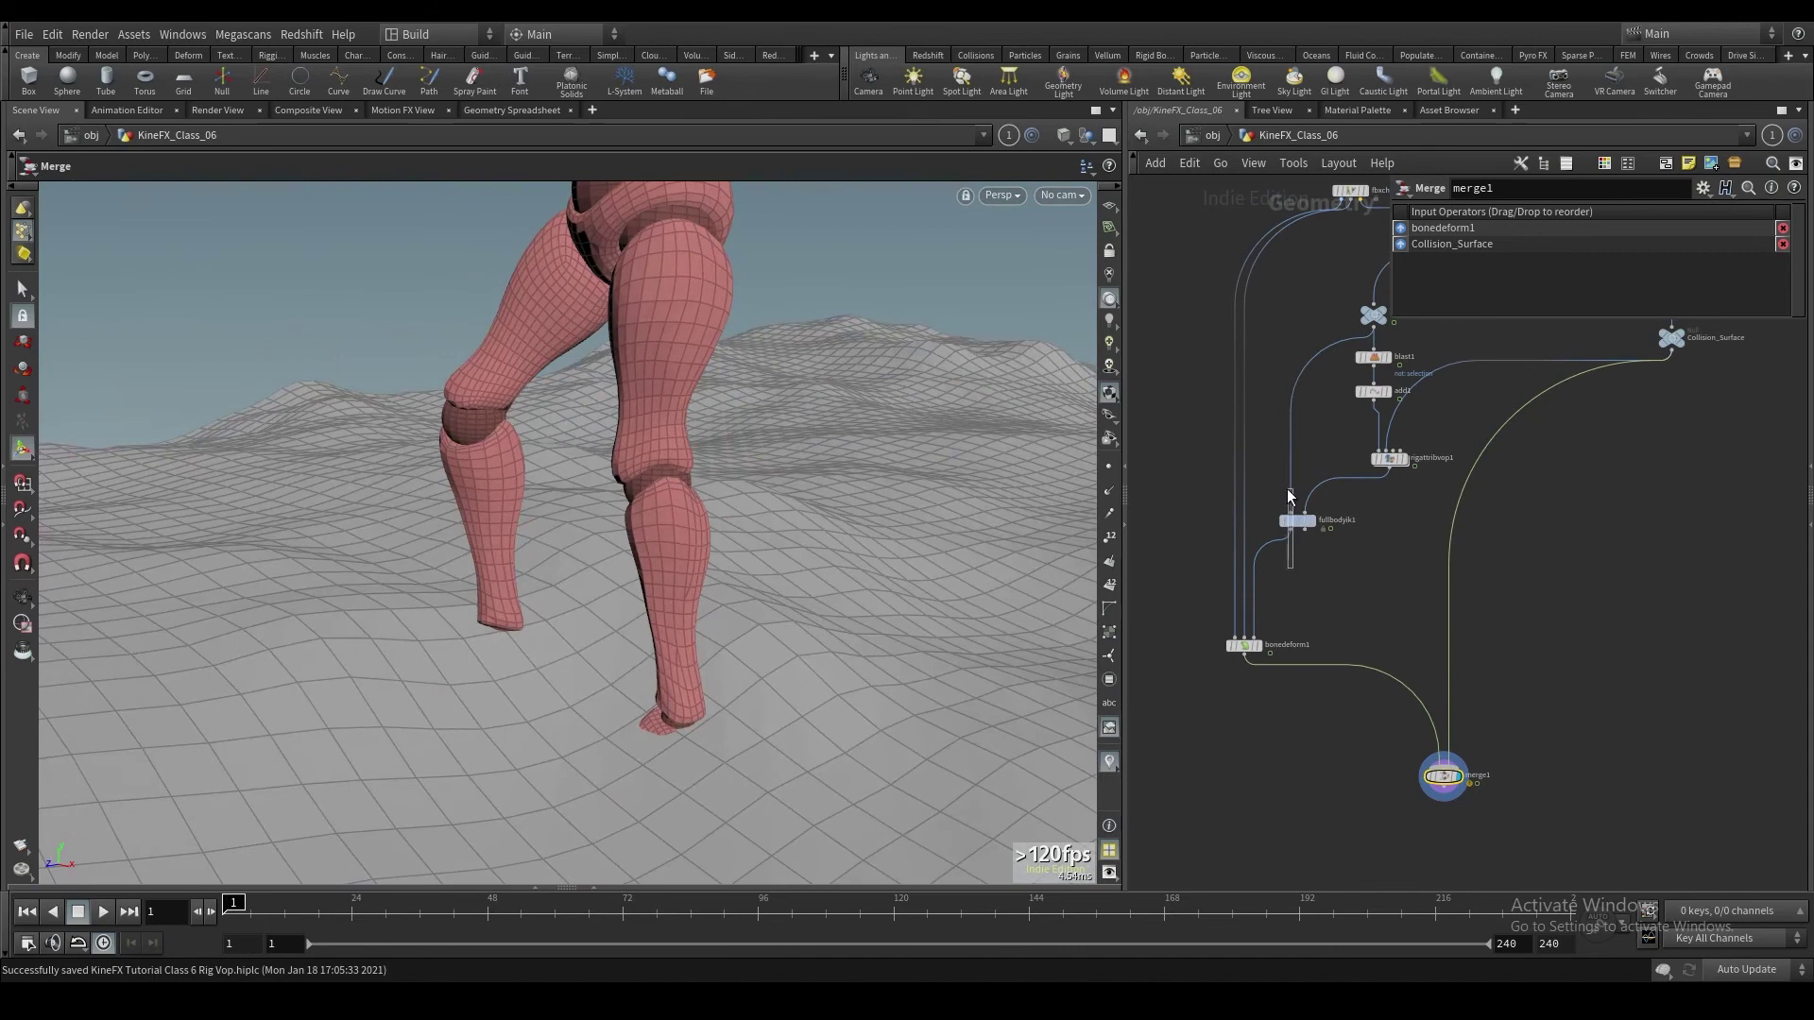
Step: Add one configuration under Configure on fullbodyik1 and assign both foot joints as its Group
click(1297, 519)
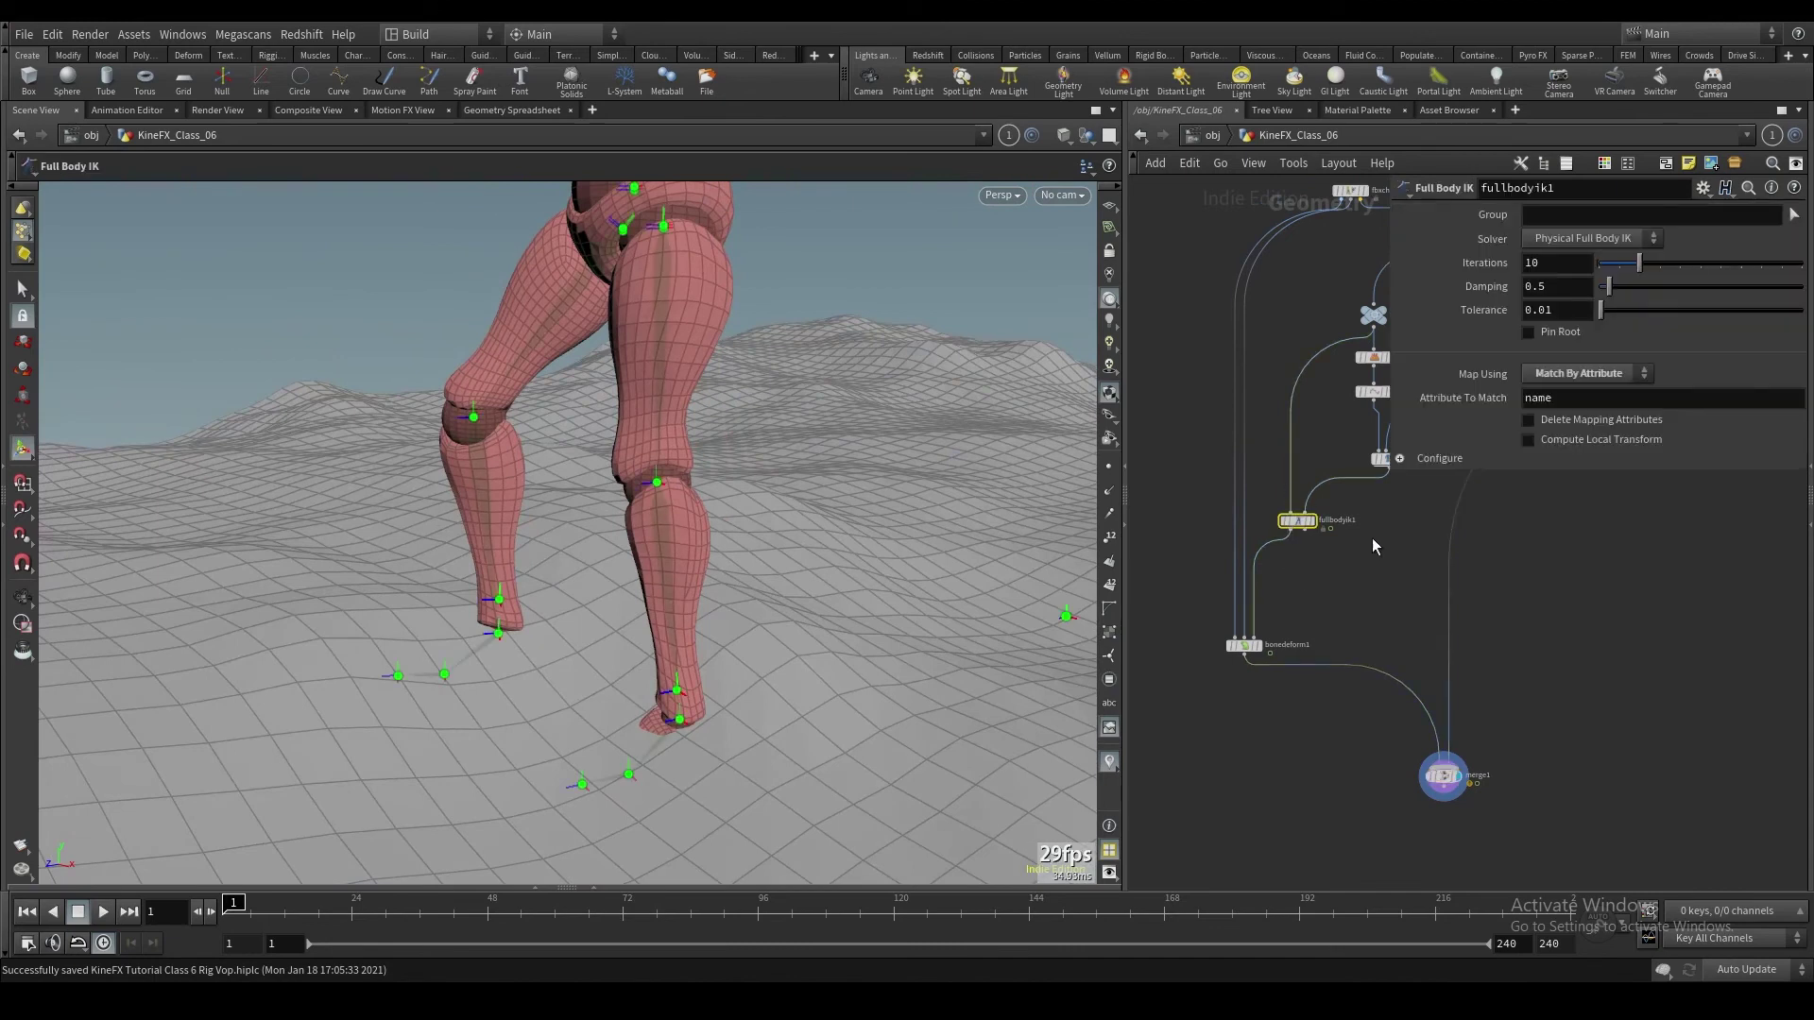
click(1400, 459)
drag(1428, 599, 1422, 729)
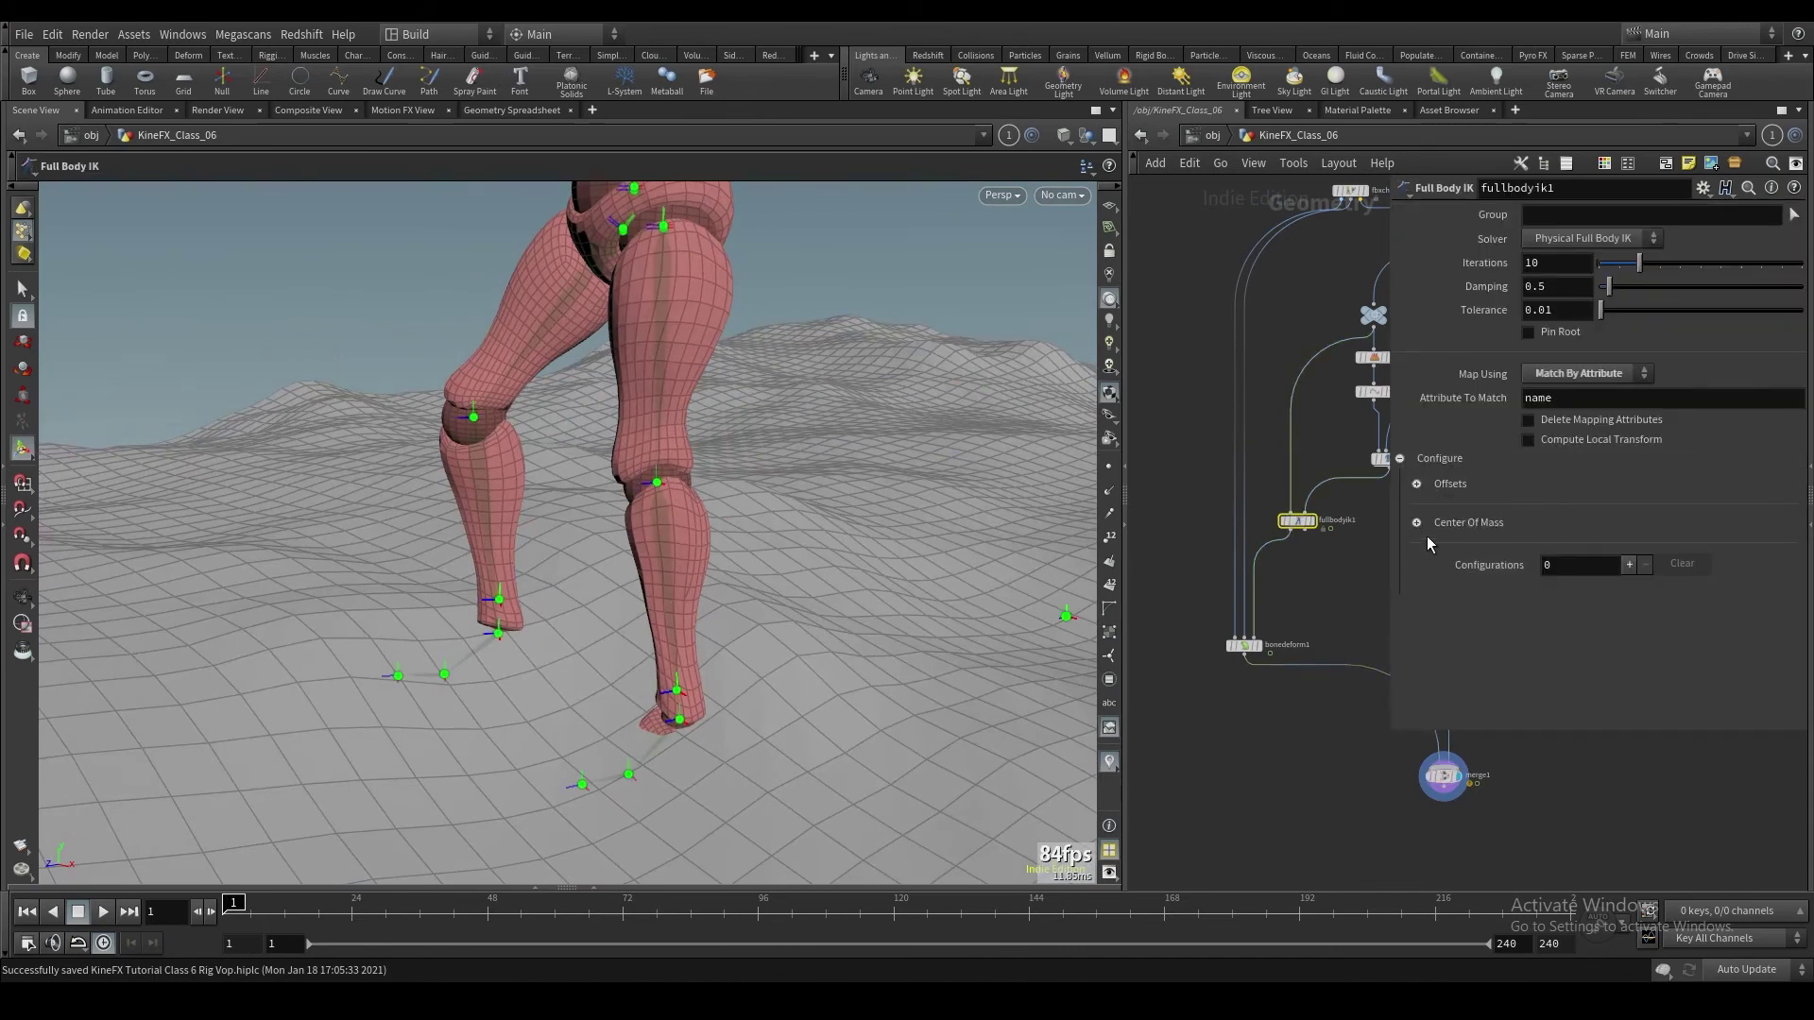
click(1629, 565)
click(1770, 594)
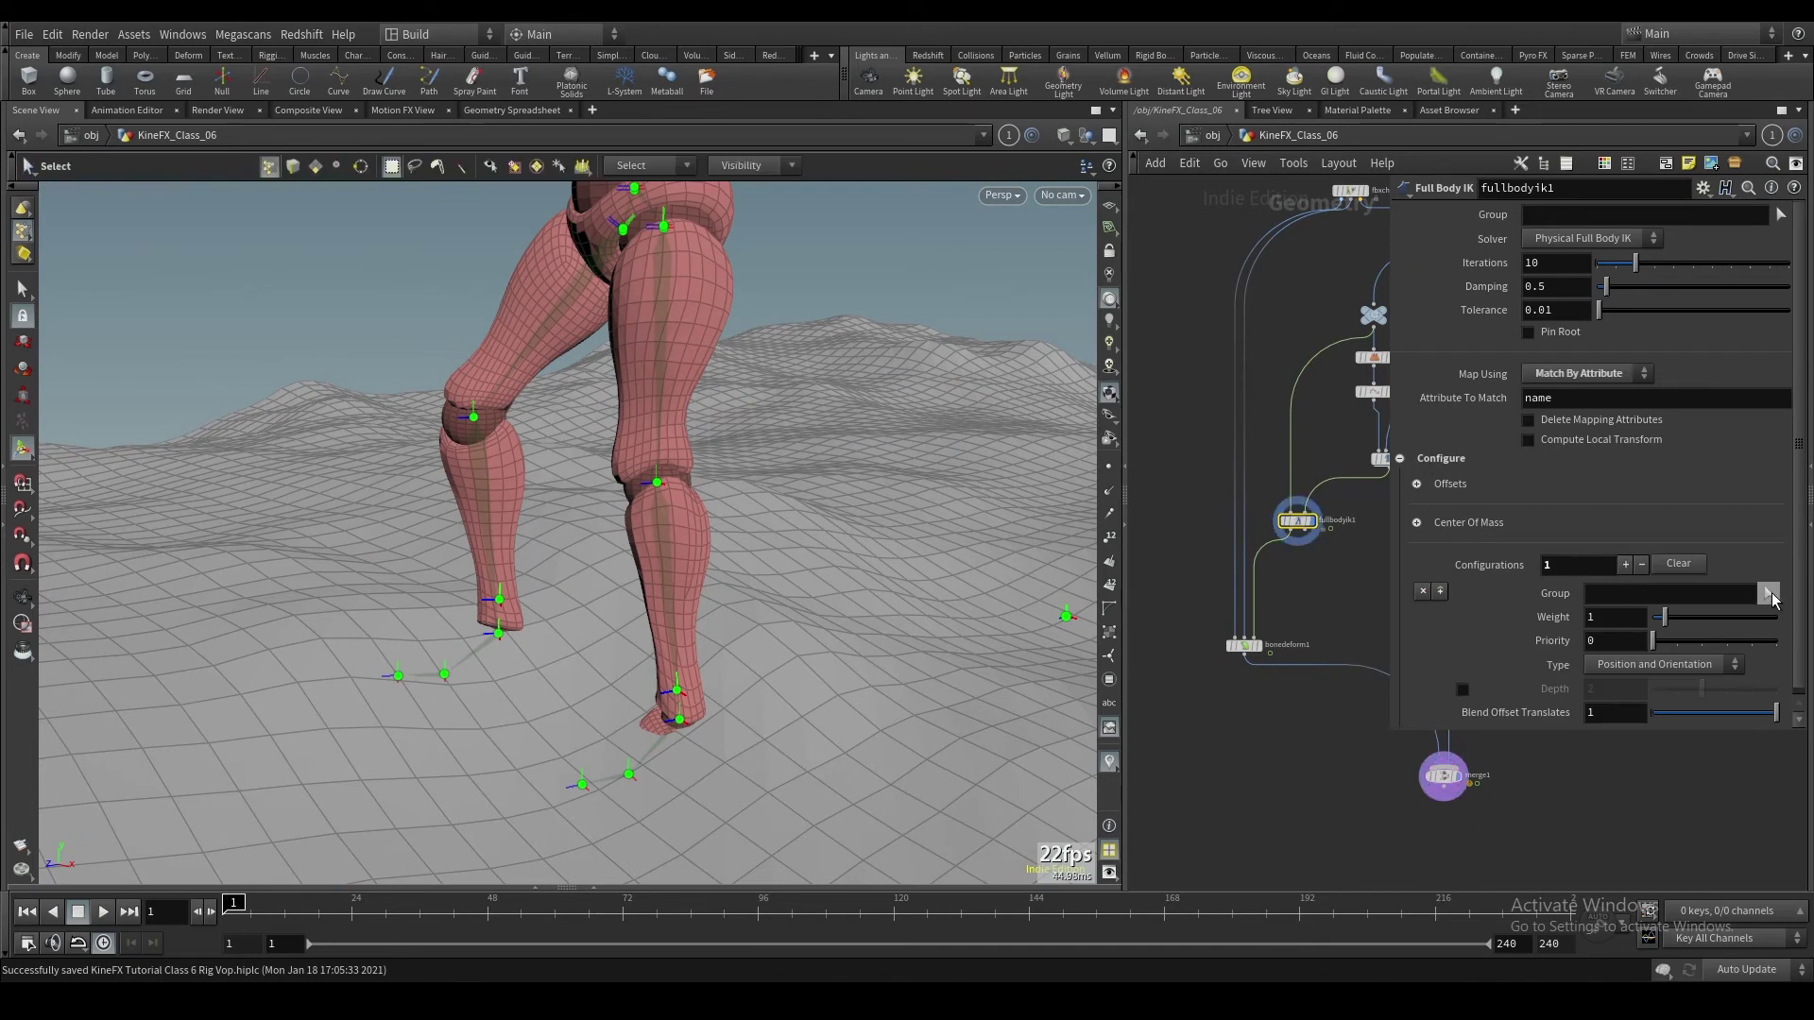
click(501, 634)
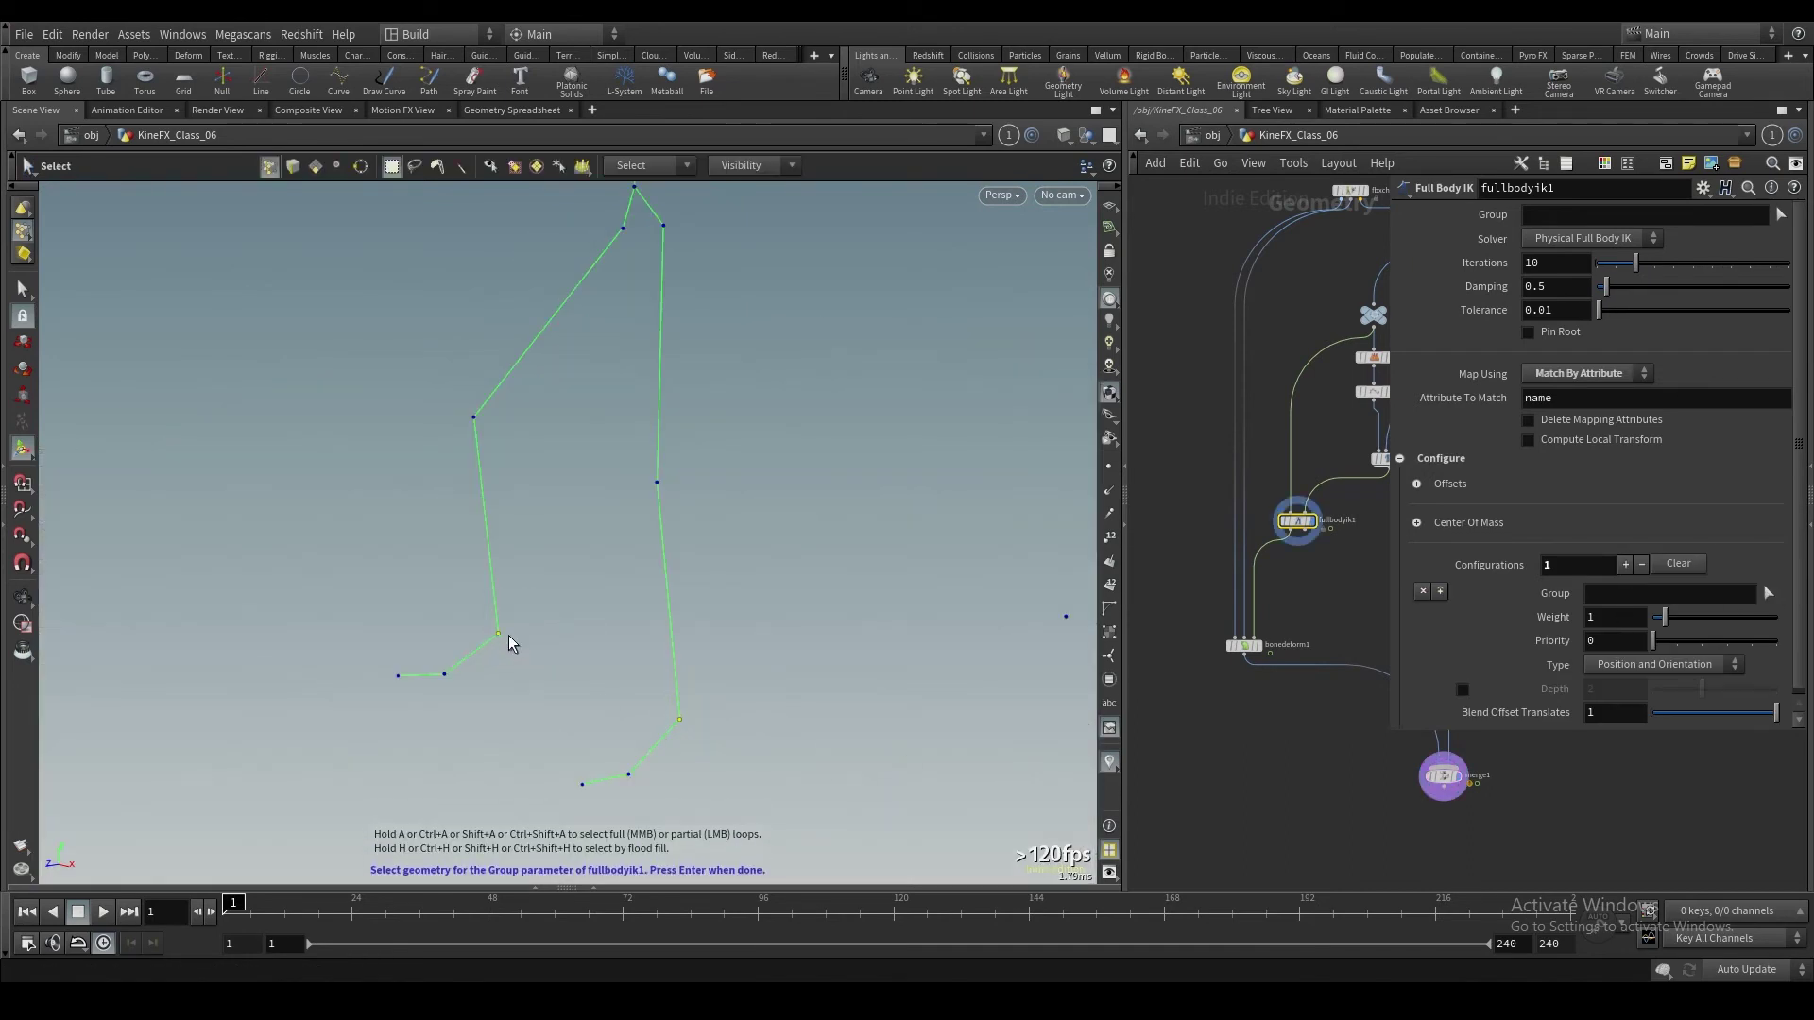
key(Return)
Step: Set the foot configuration's Weight to 4.5 and Priority to 2 on fullbodyik1
key(ctrl+s)
click(1616, 641)
text(2)
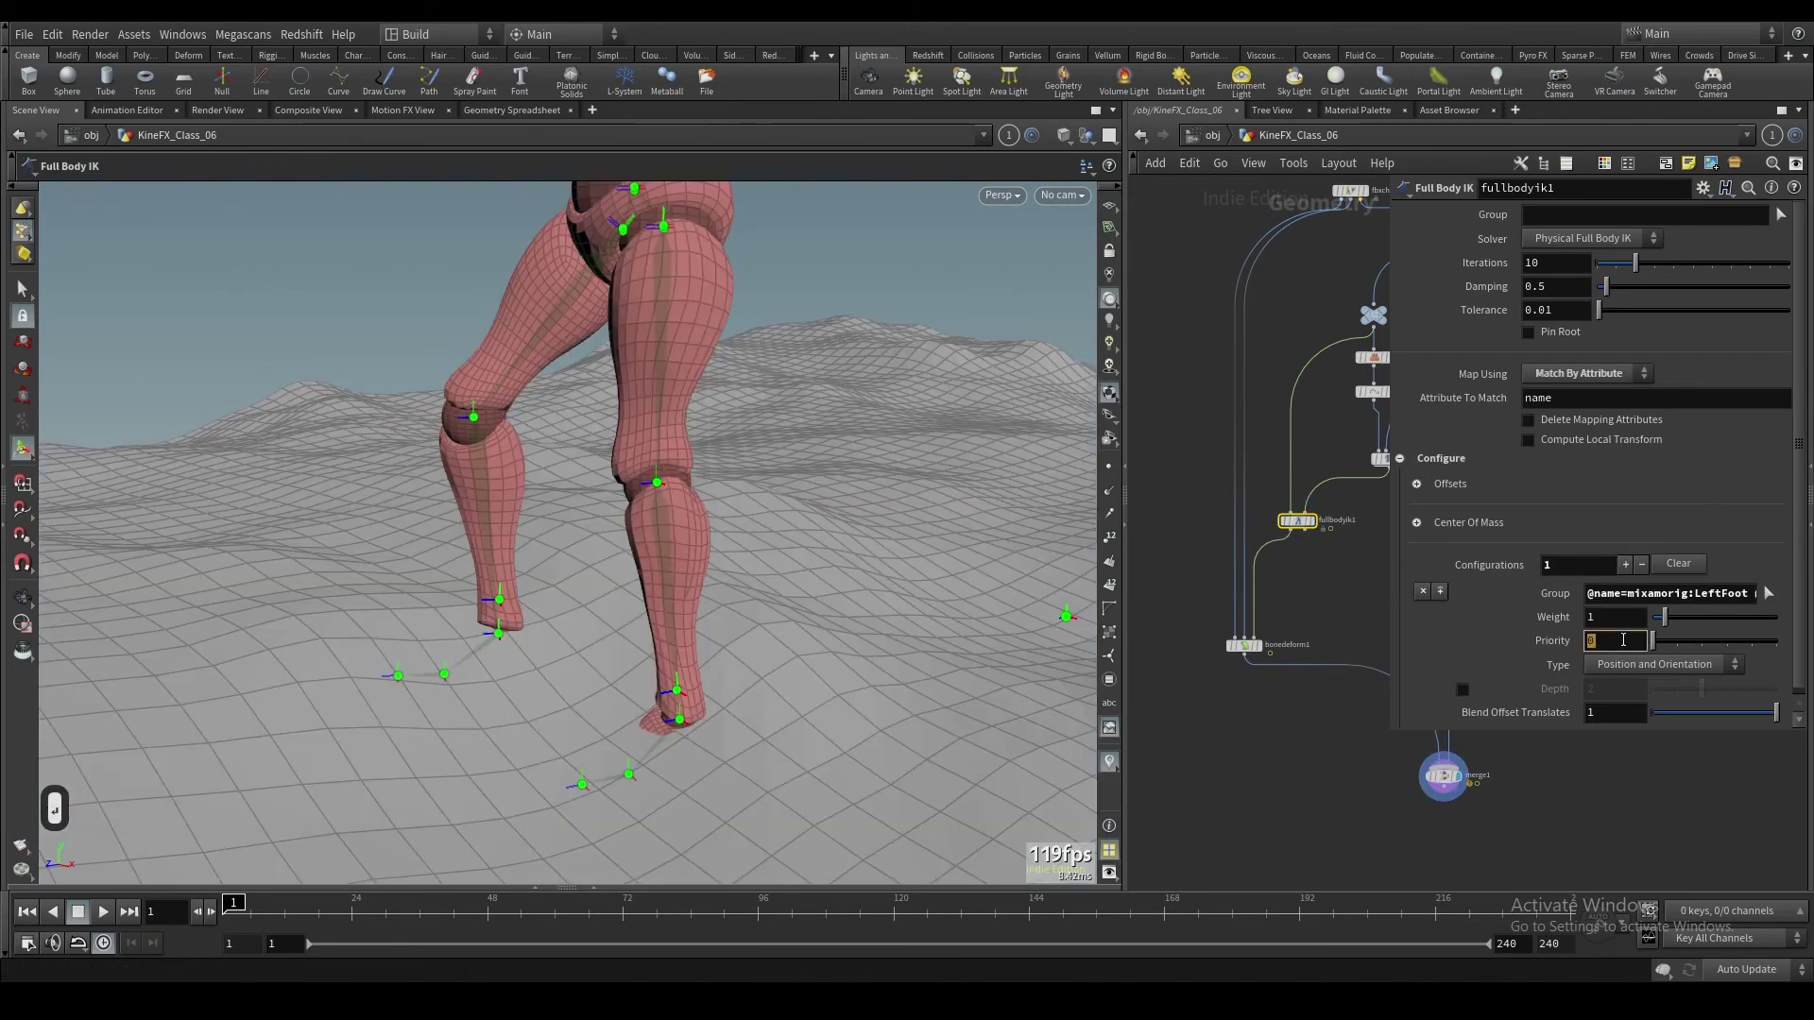
key(Return)
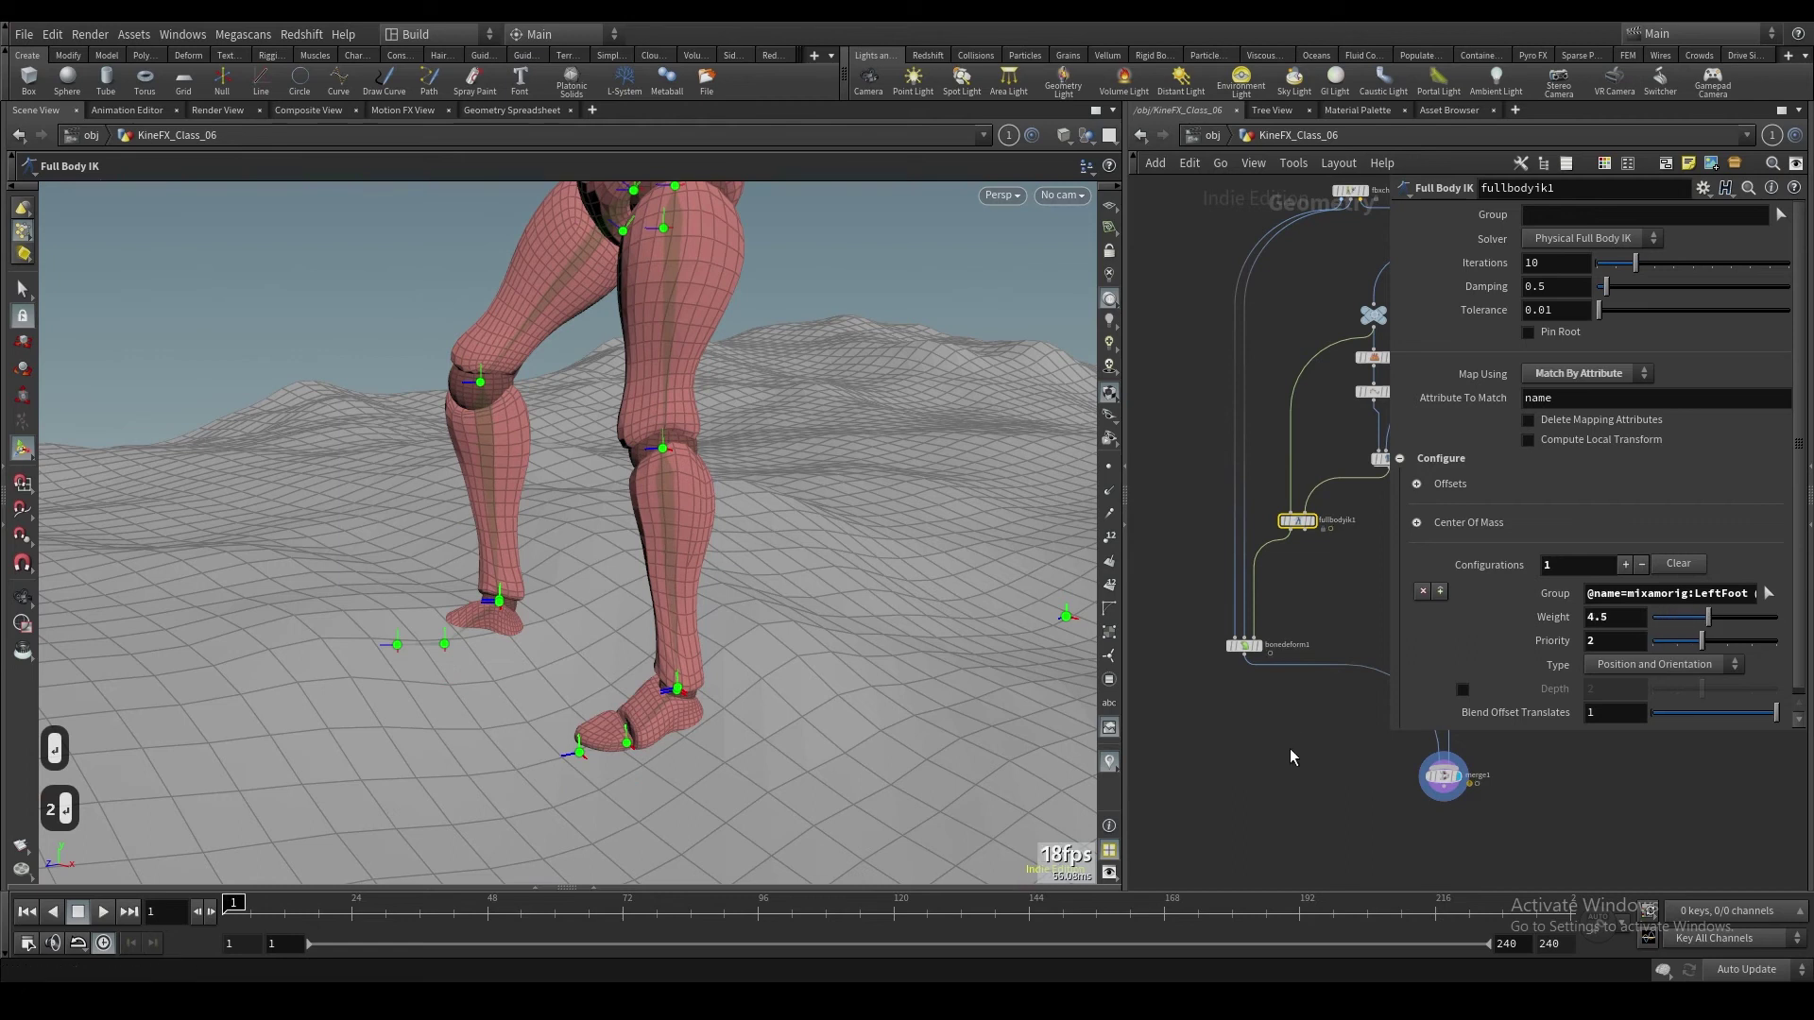
Step: Hide the parameters, select grid1 and rotate it with its handle to test how the feet follow the terrain
key(p)
alt+drag(620, 637, 547, 689)
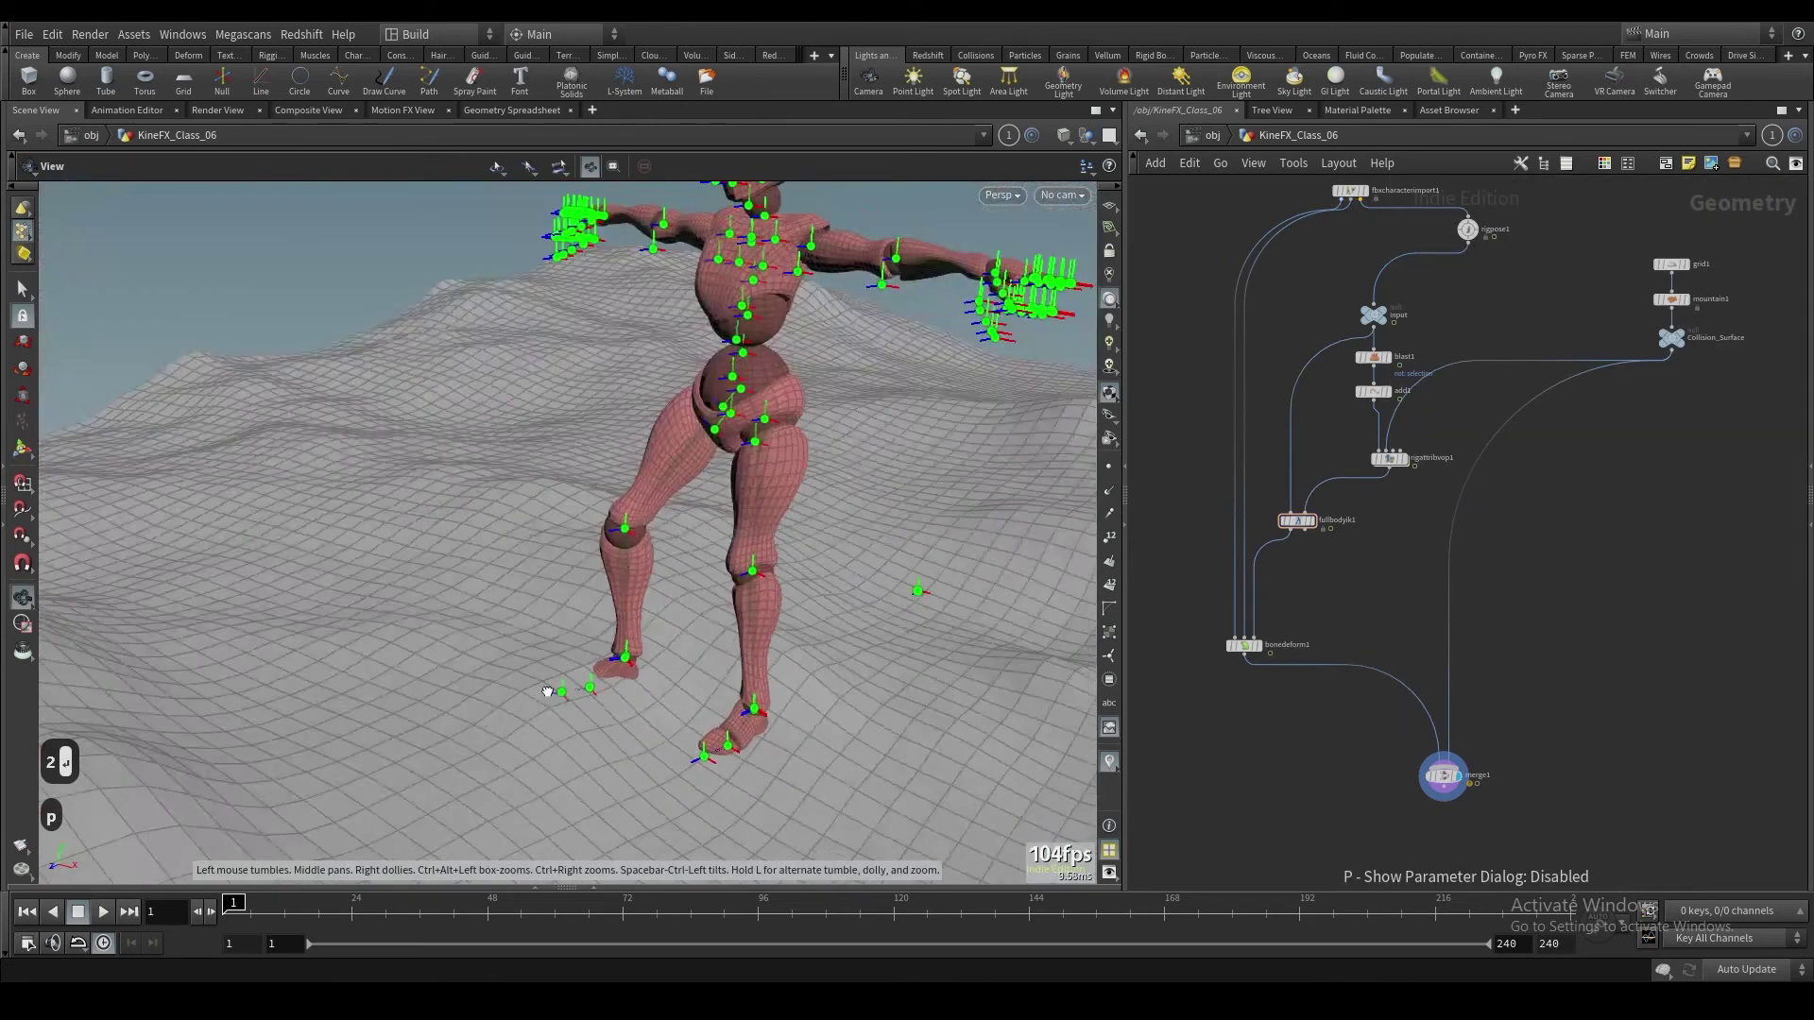
alt+right_drag(547, 689, 518, 802)
alt+drag(519, 802, 723, 683)
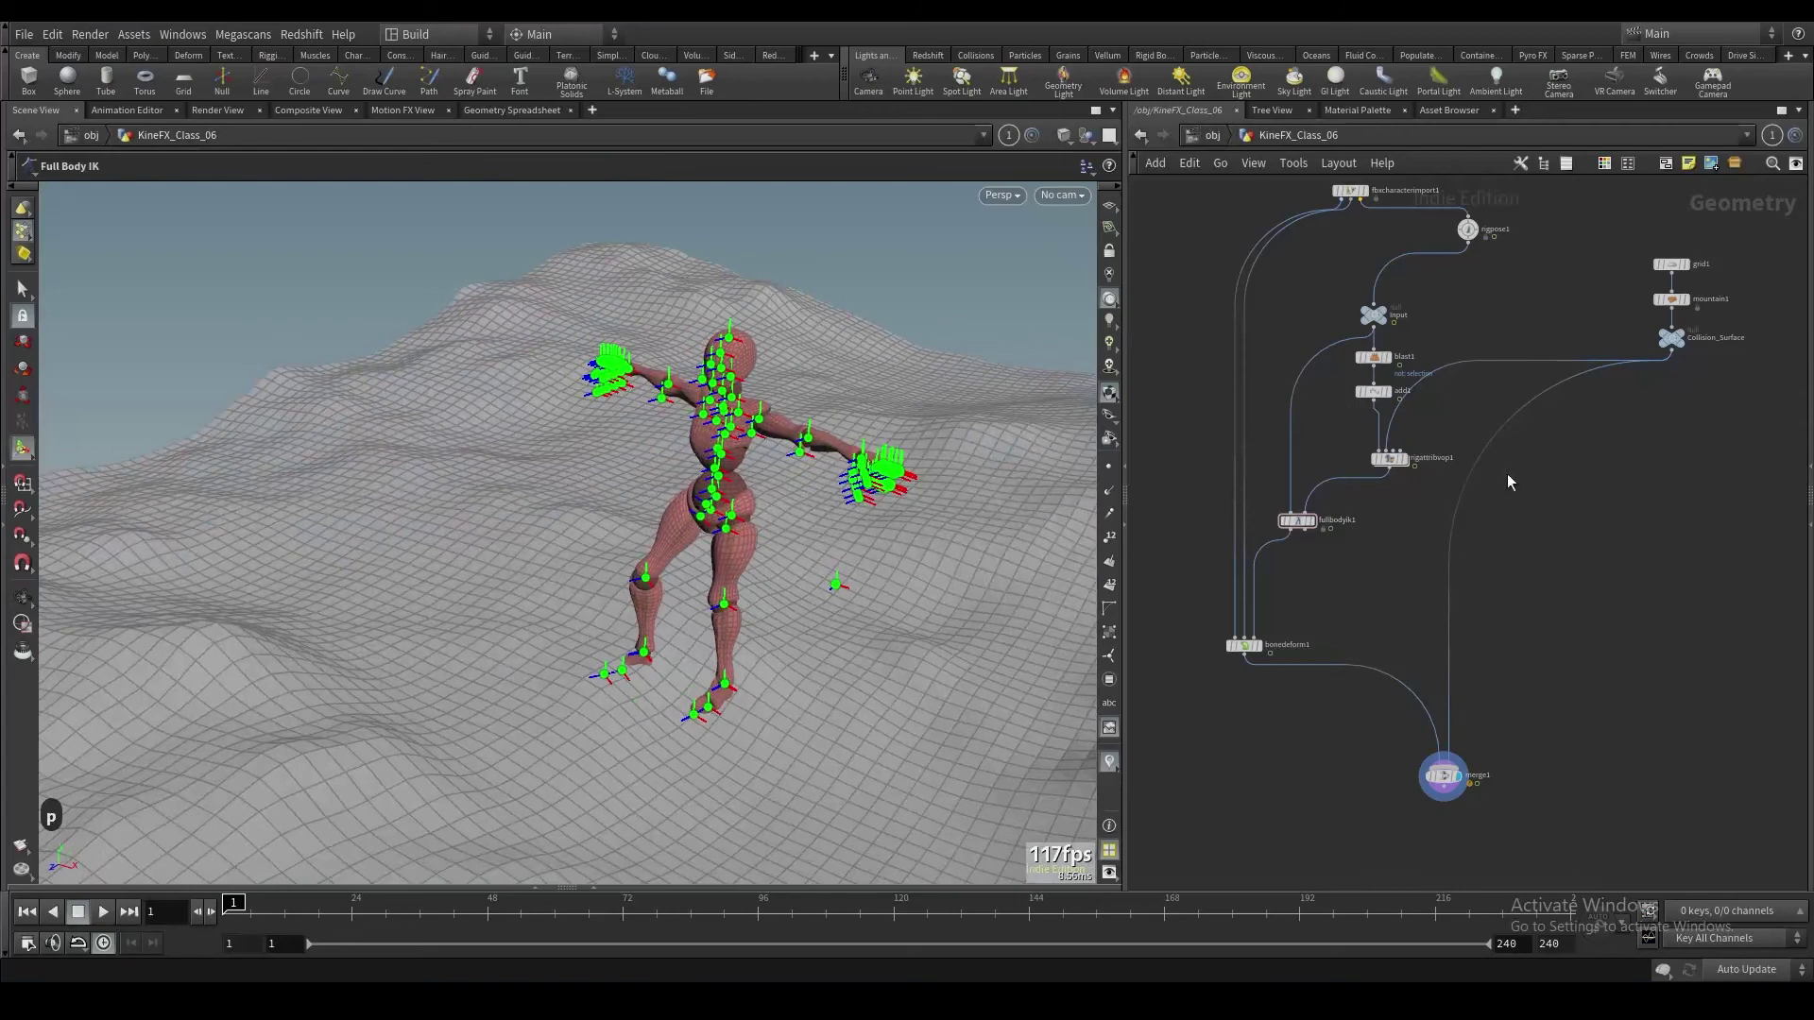
click(1670, 265)
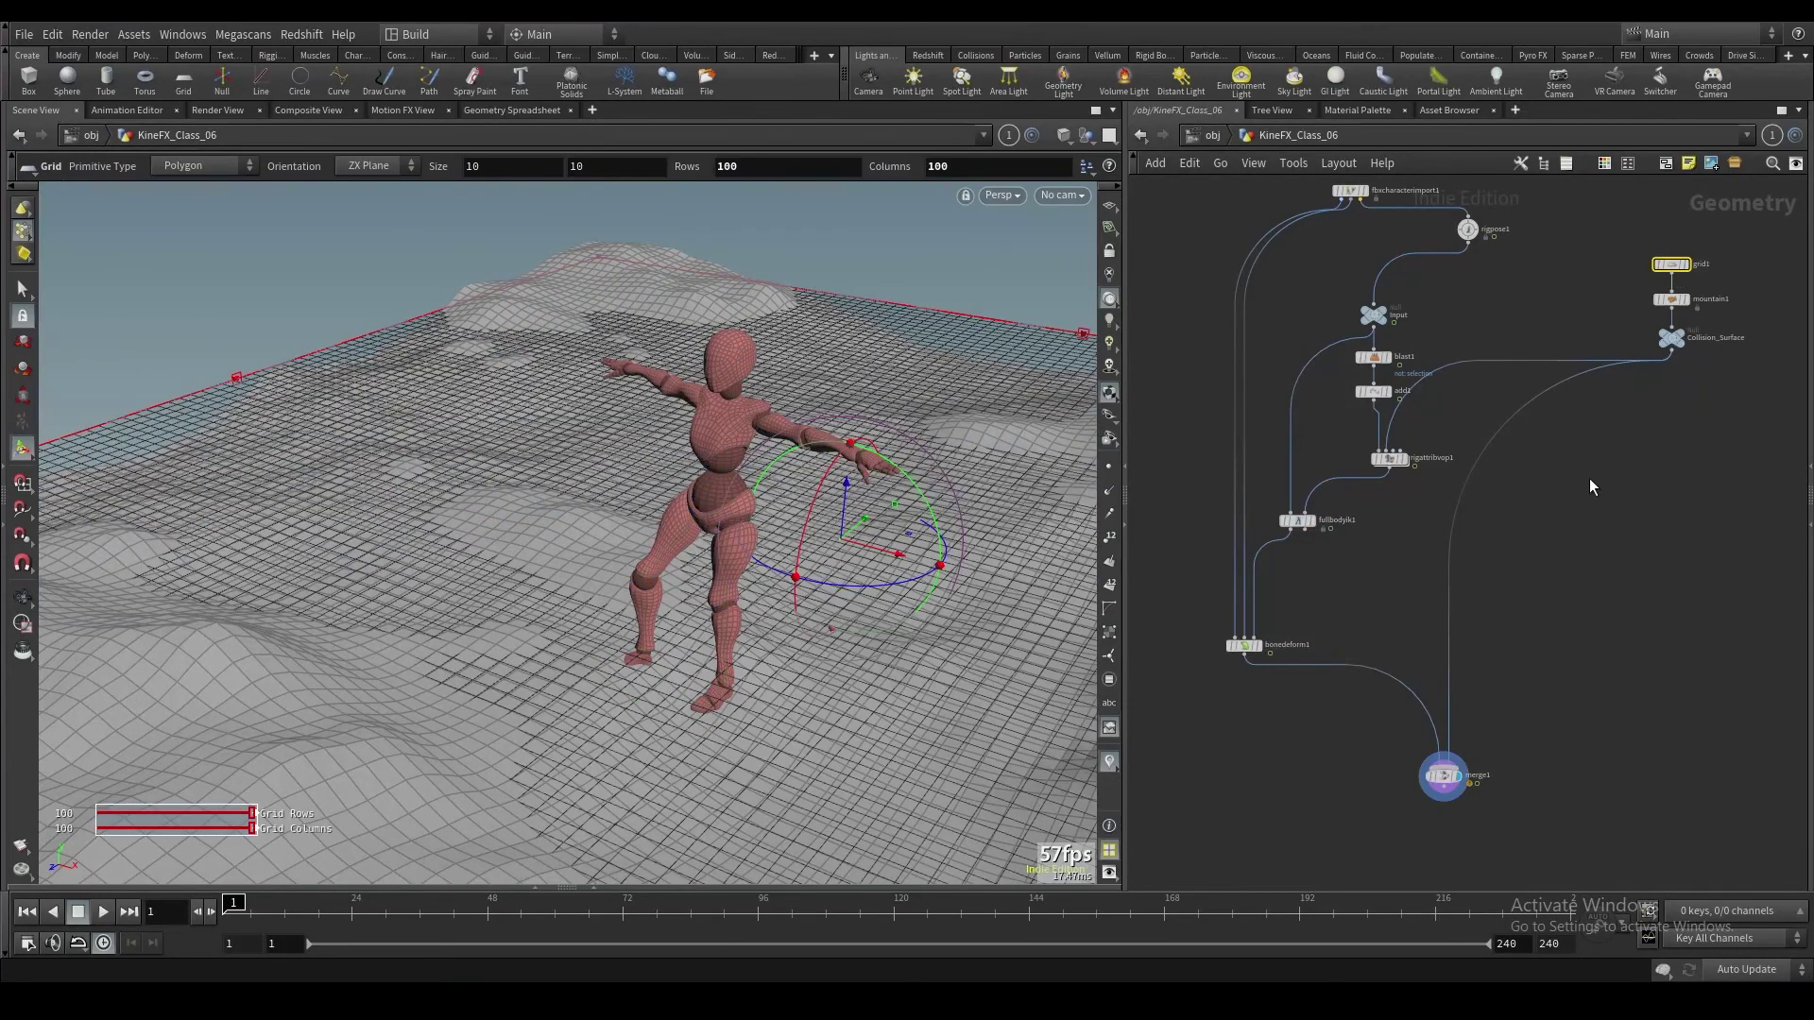
click(1577, 478)
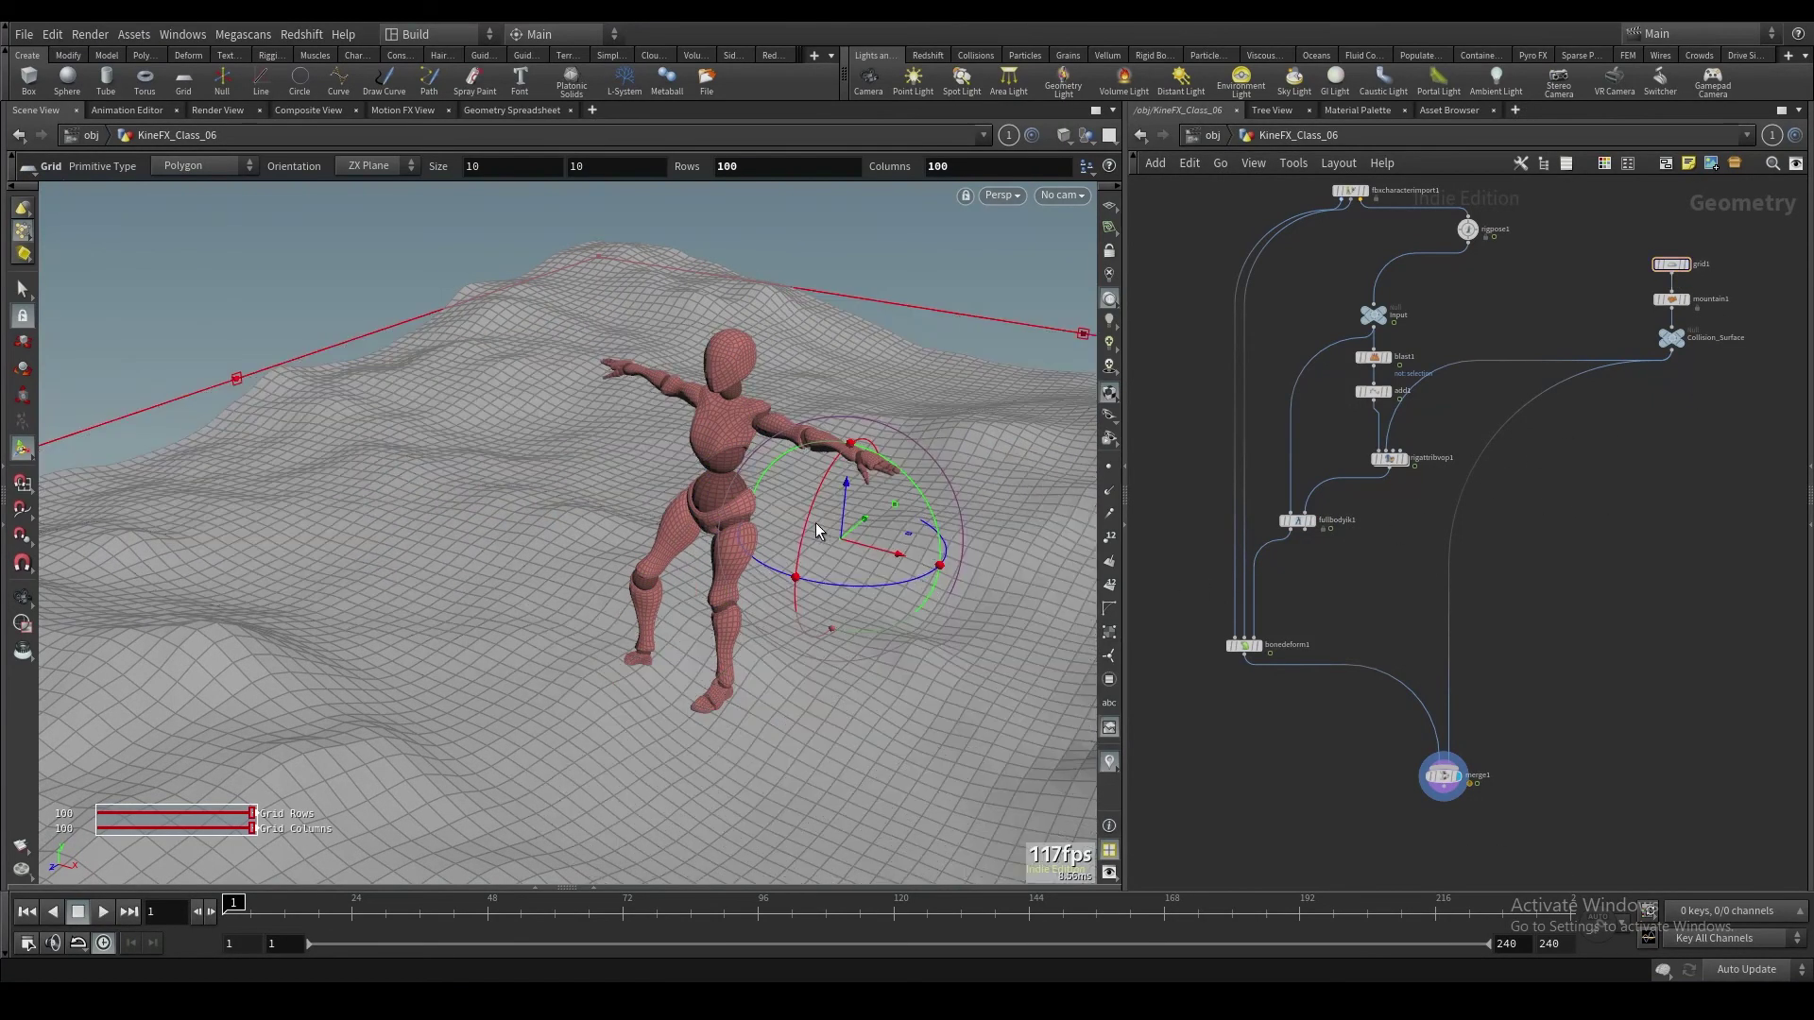
drag(815, 523, 897, 472)
alt+drag(756, 496, 677, 551)
alt+right_drag(676, 551, 530, 587)
alt+drag(530, 587, 575, 610)
key(Return)
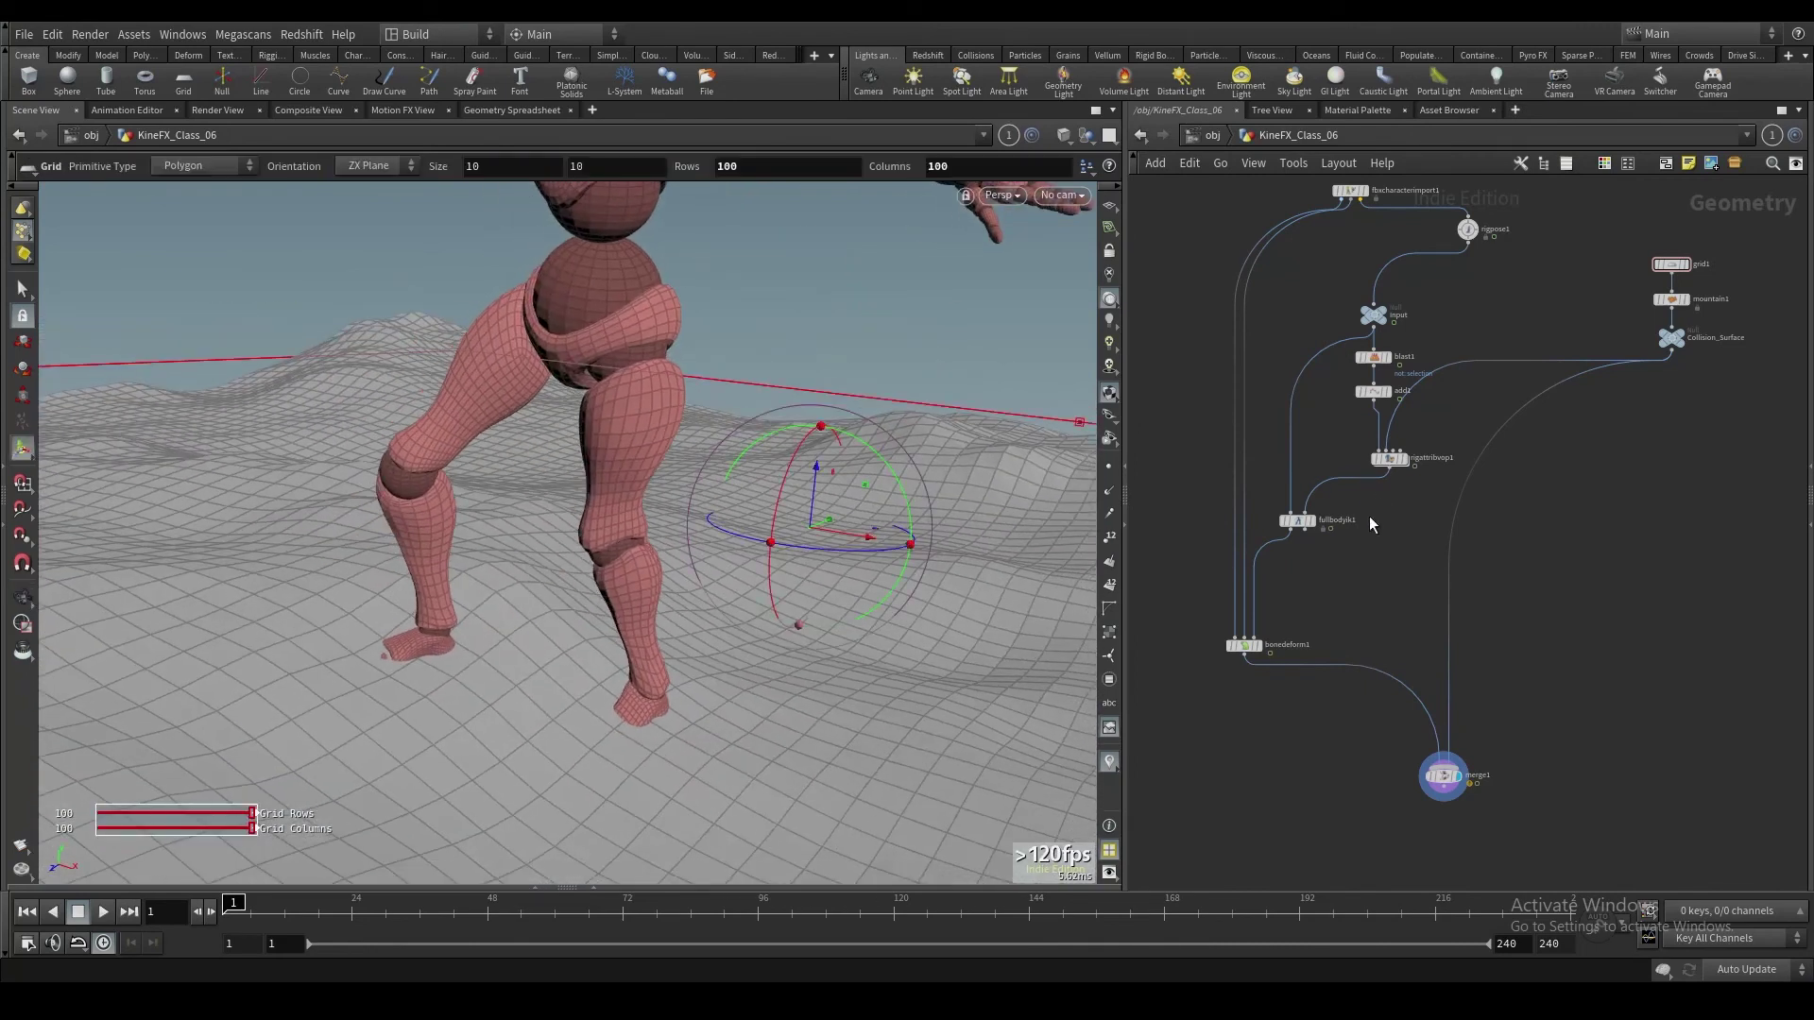
Step: Enable Add Center Of Mass Target on fullbodyik1, keeping the point name COM, and hide the parameters
click(1297, 520)
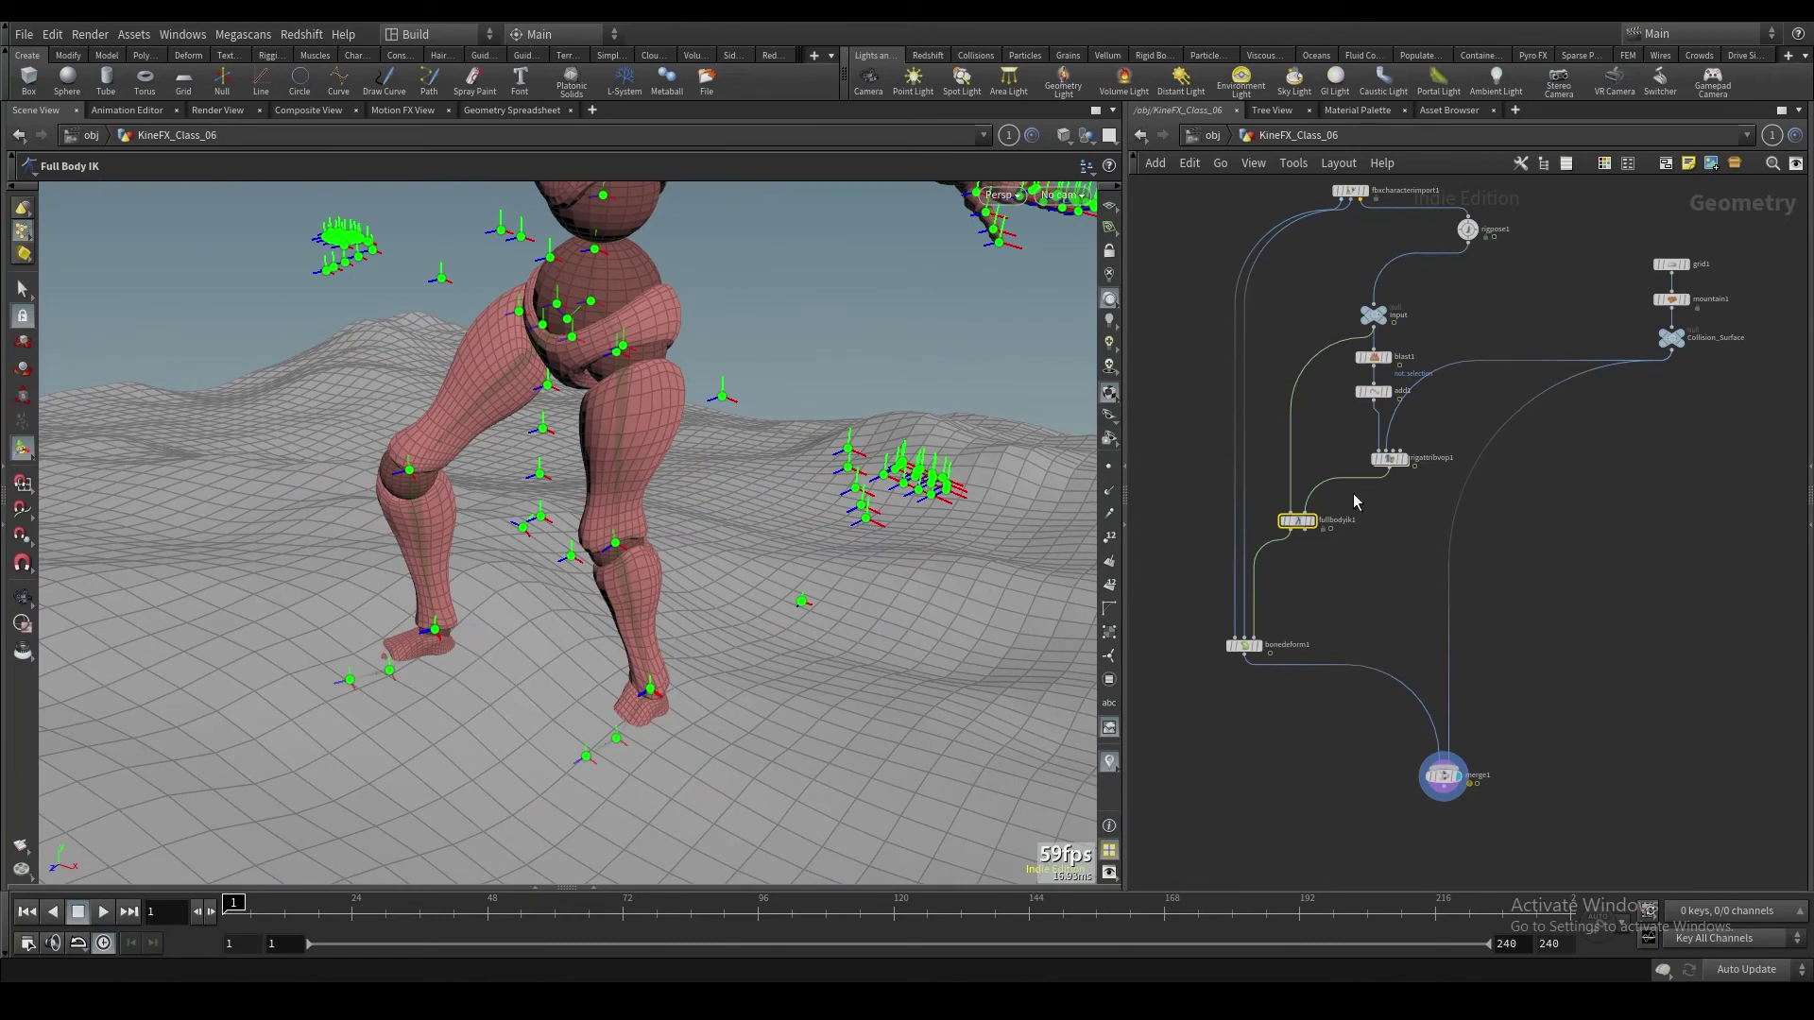
key(p)
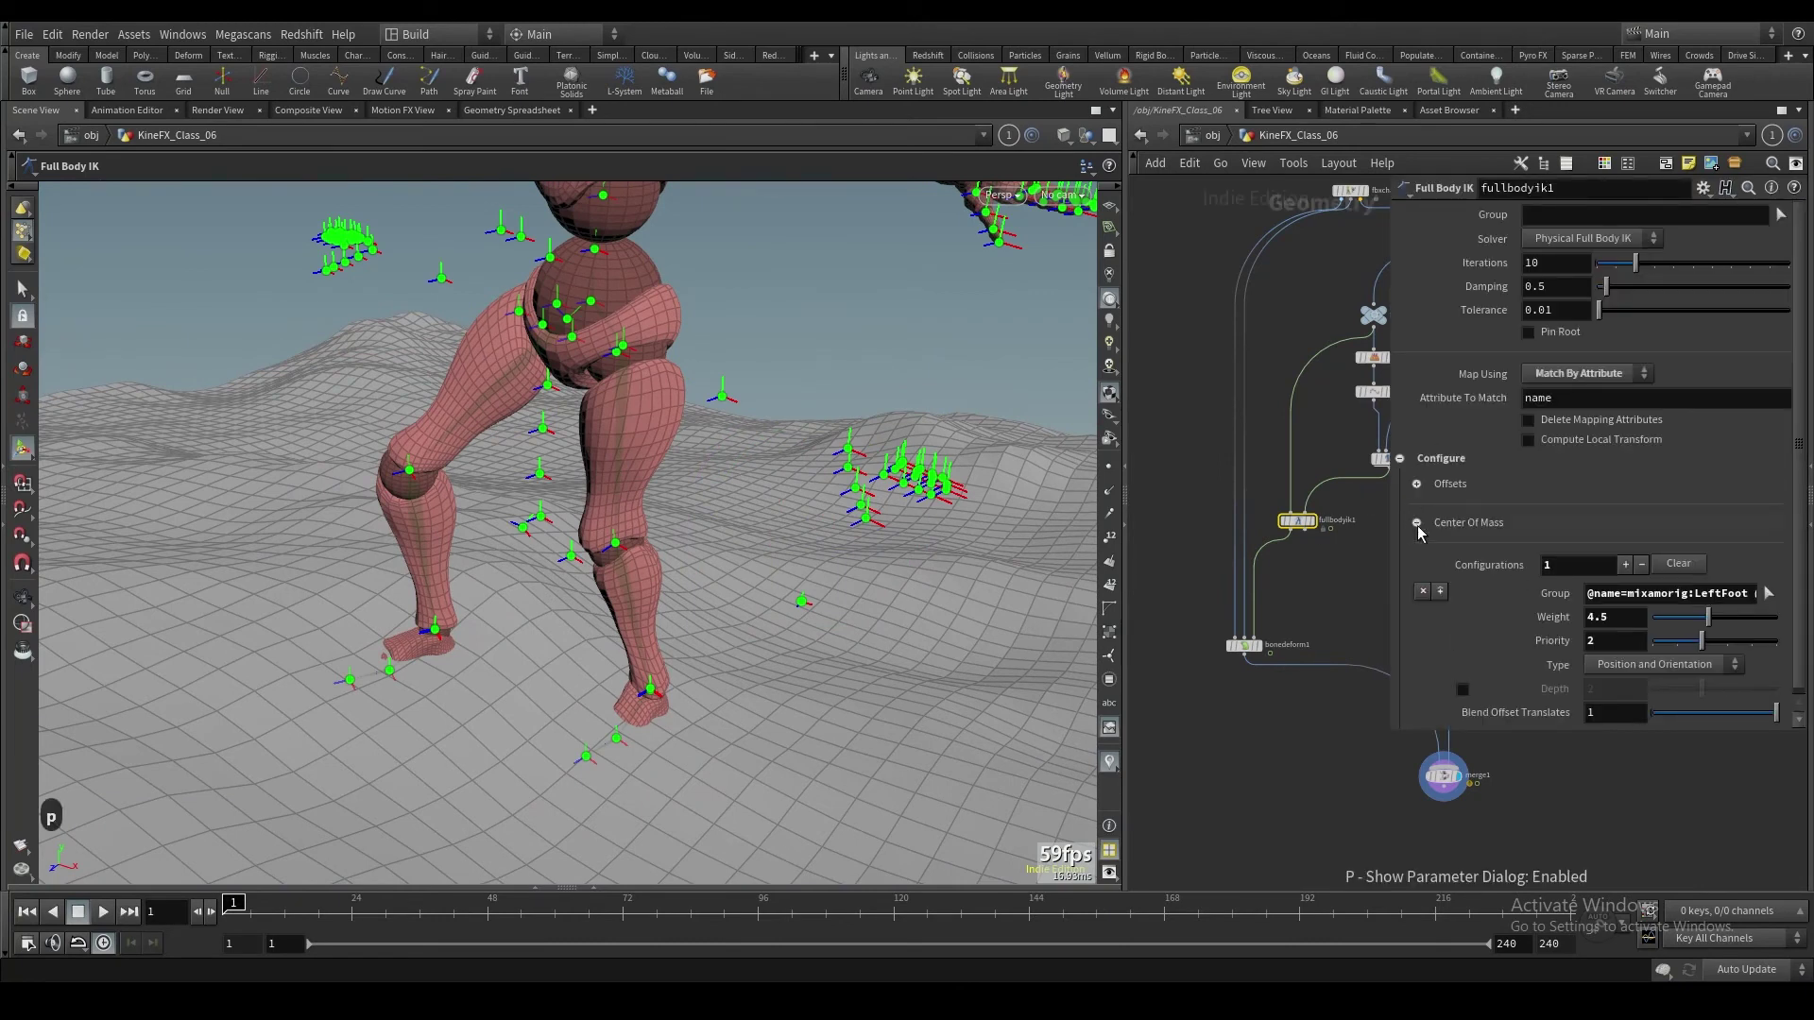
click(1416, 524)
click(1575, 548)
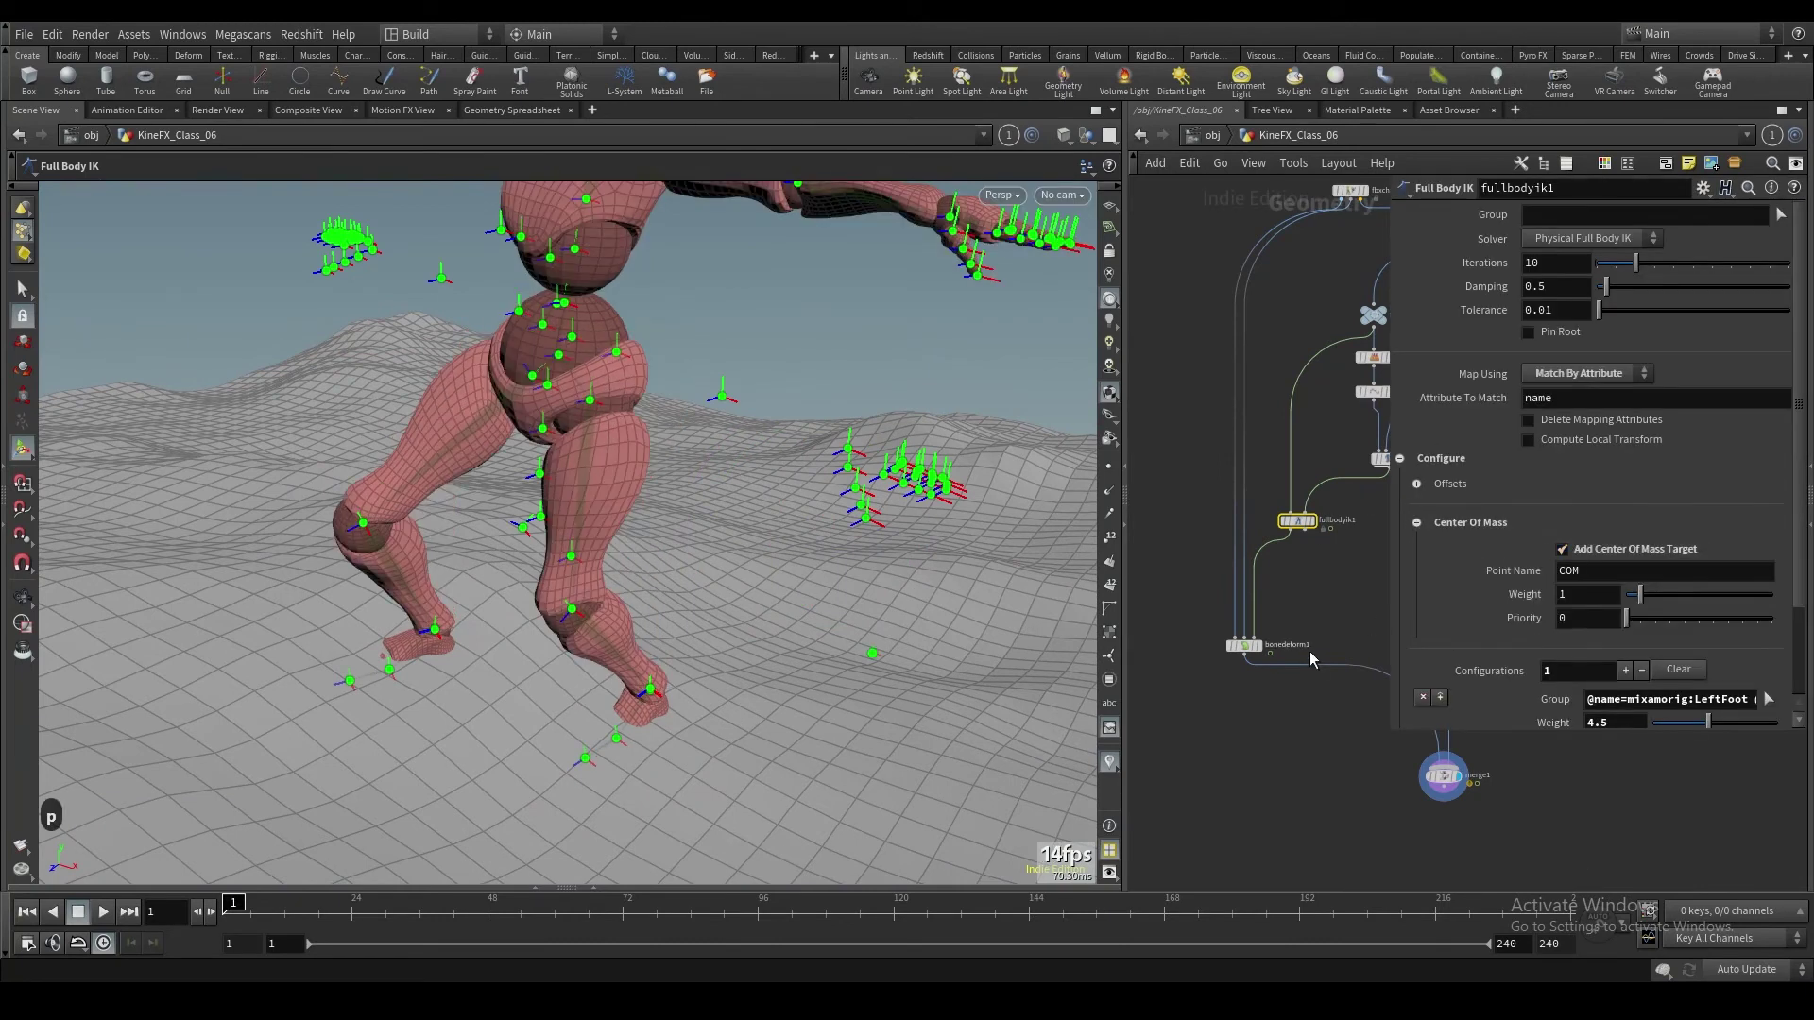
scroll(1354, 611, down, 2)
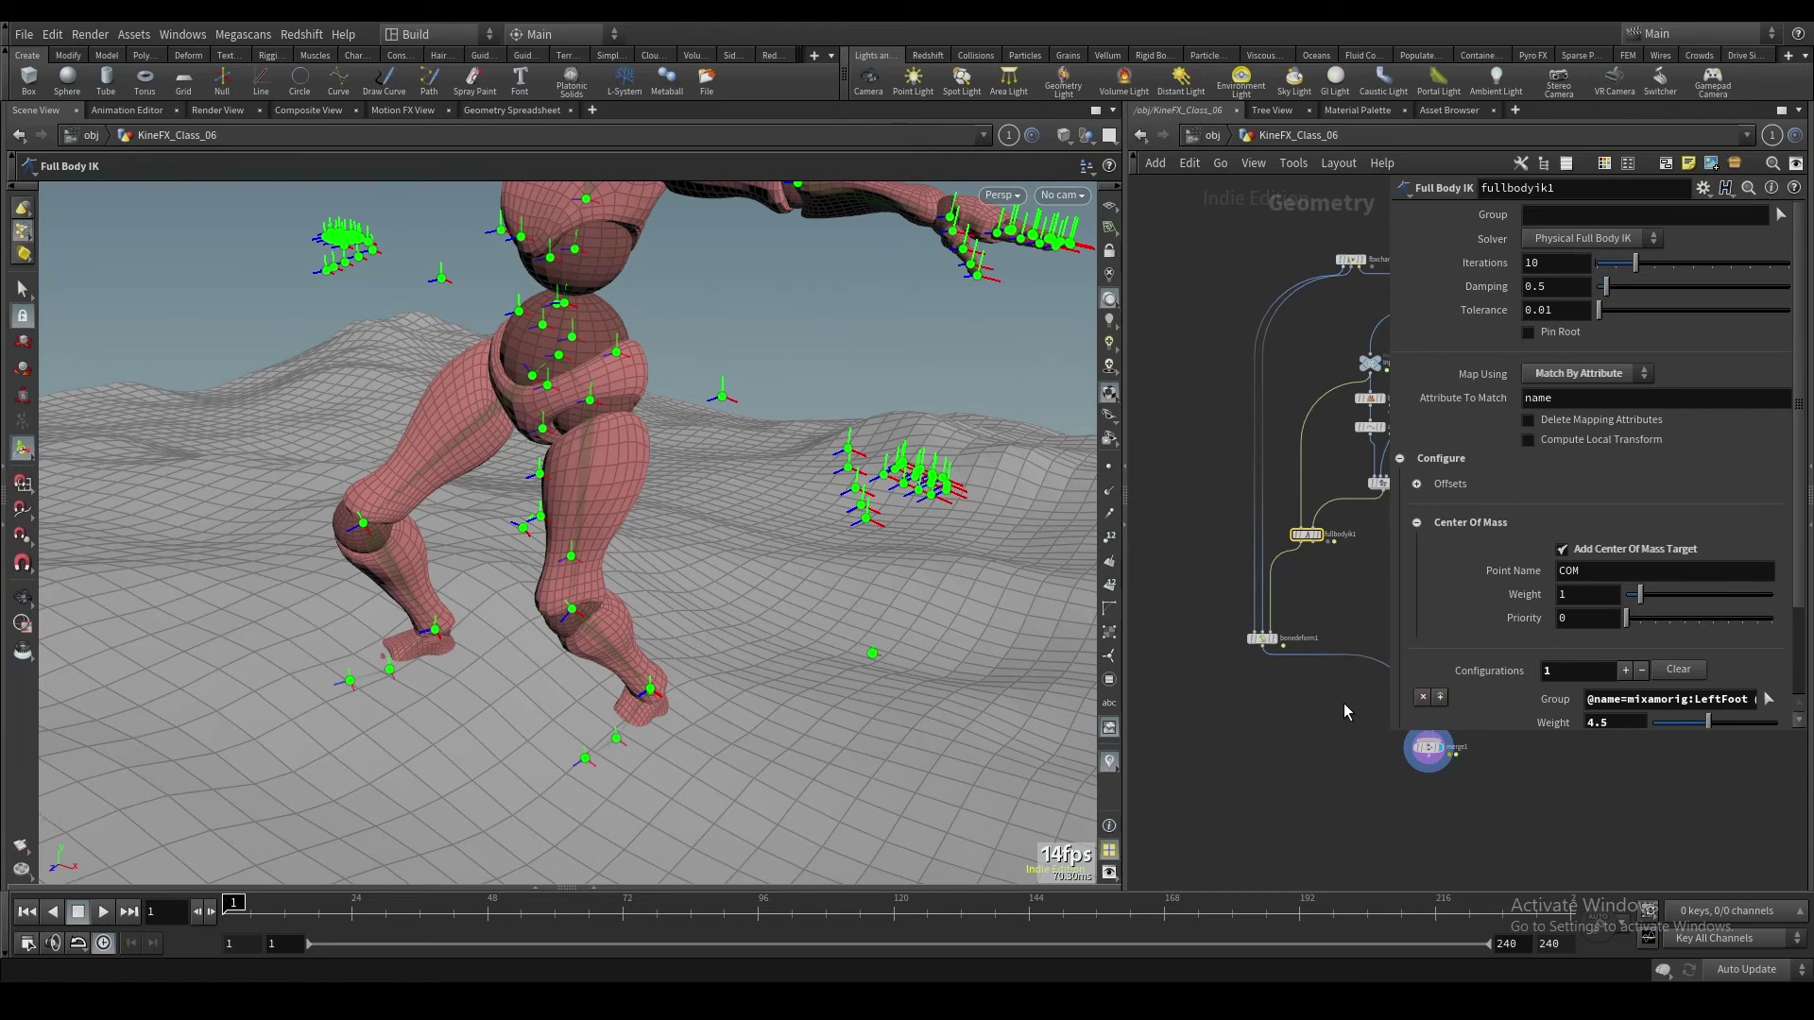
key(p)
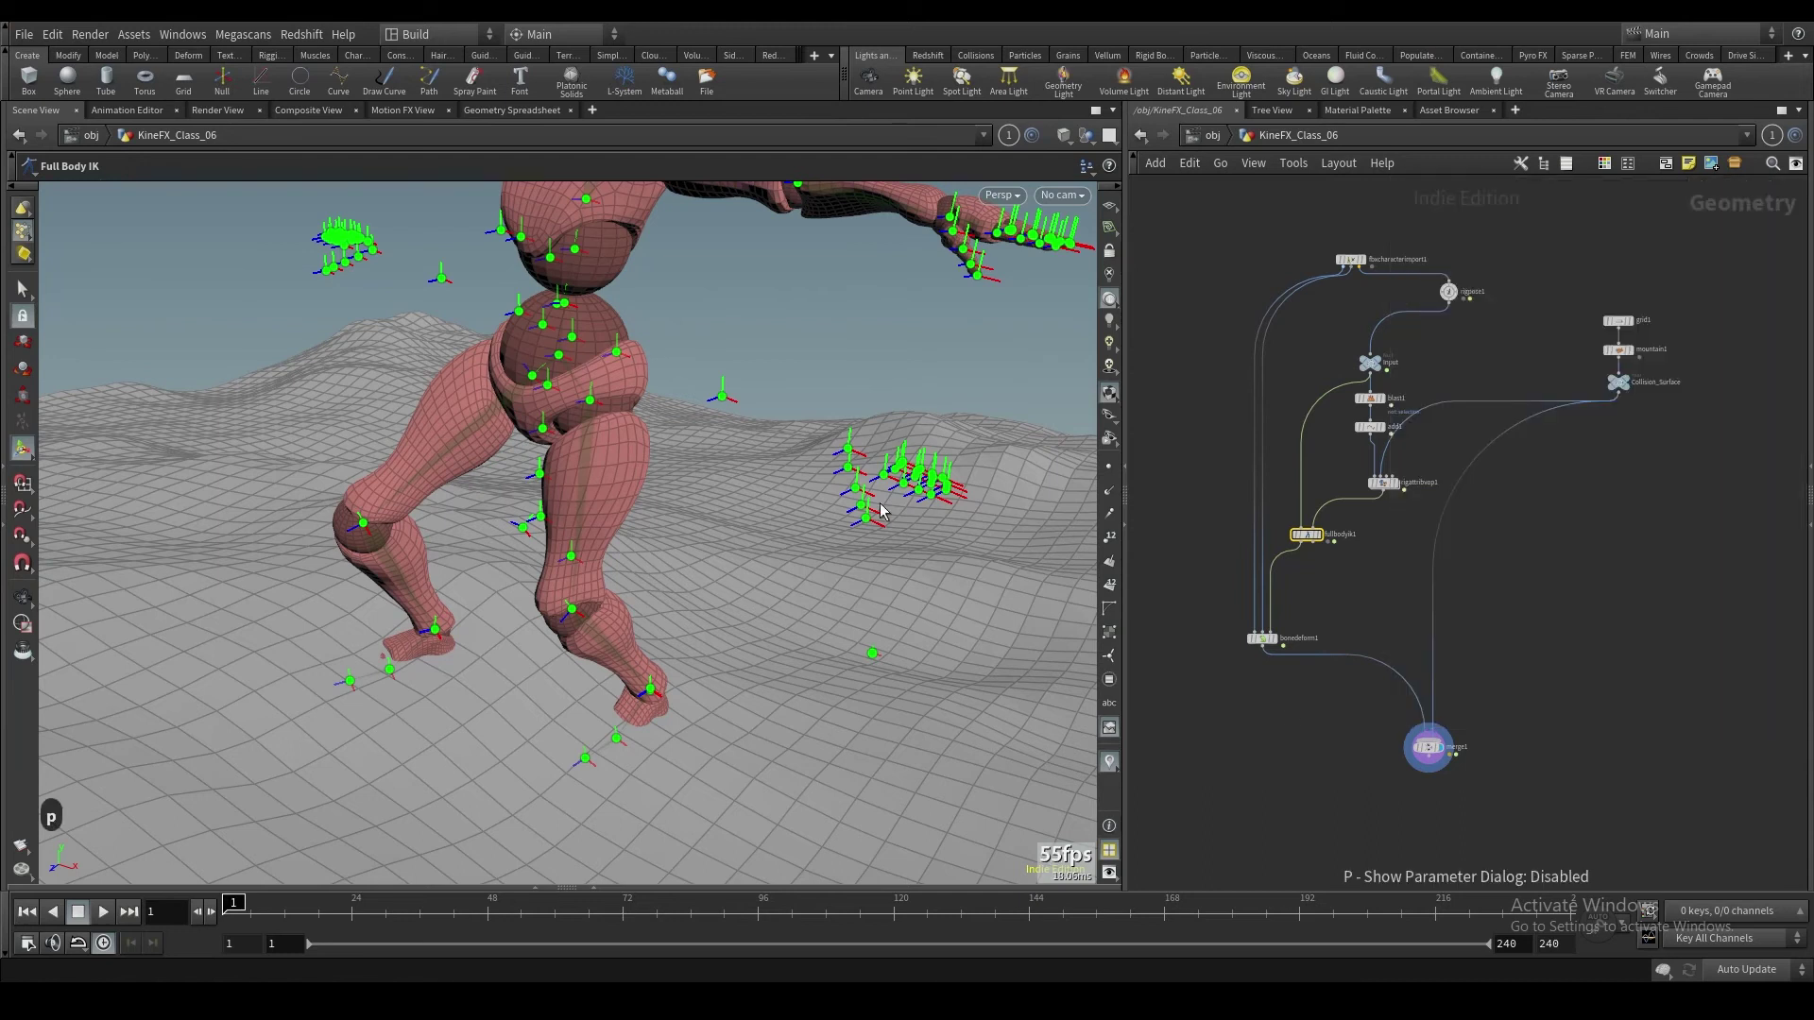
Step: Tilt grid1 with its rotation handle to test the IK with the center of mass target
click(1640, 325)
drag(776, 513, 792, 503)
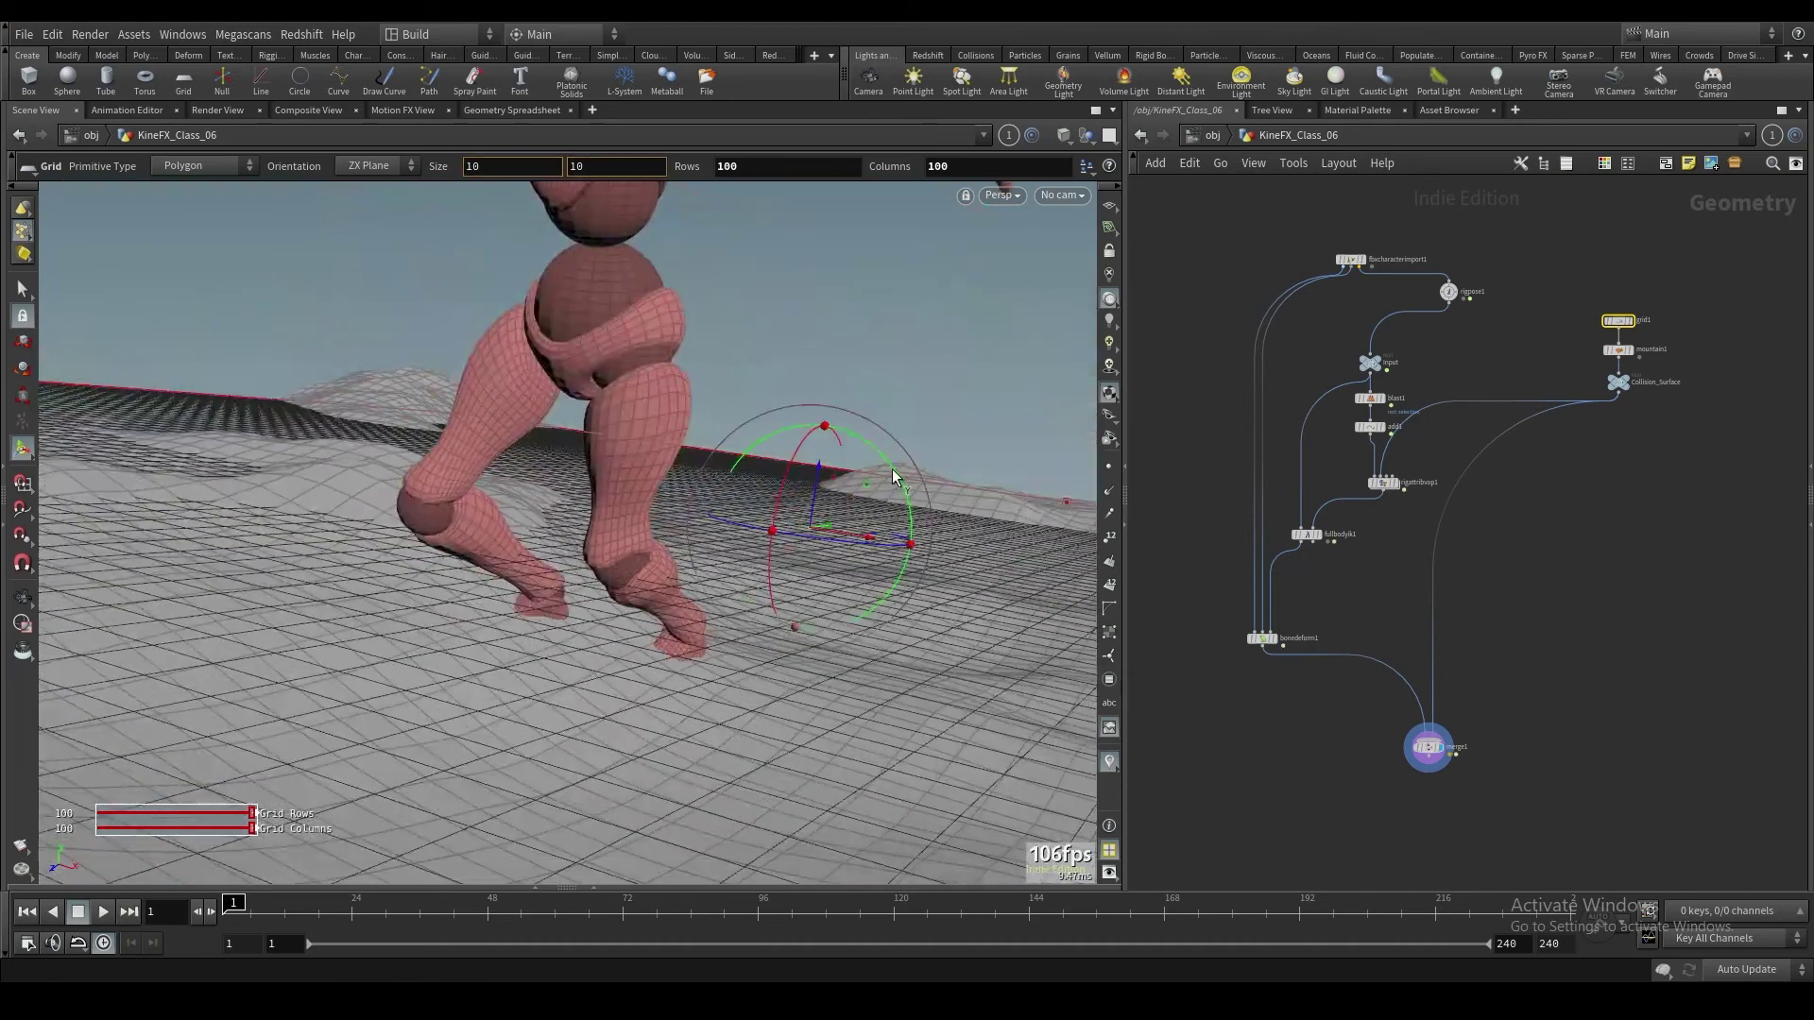
Step: Rotate grid1 further with its handle, deselect it and inspect how the whole character stands on the slope
drag(891, 475, 841, 638)
alt+right_drag(897, 687, 760, 635)
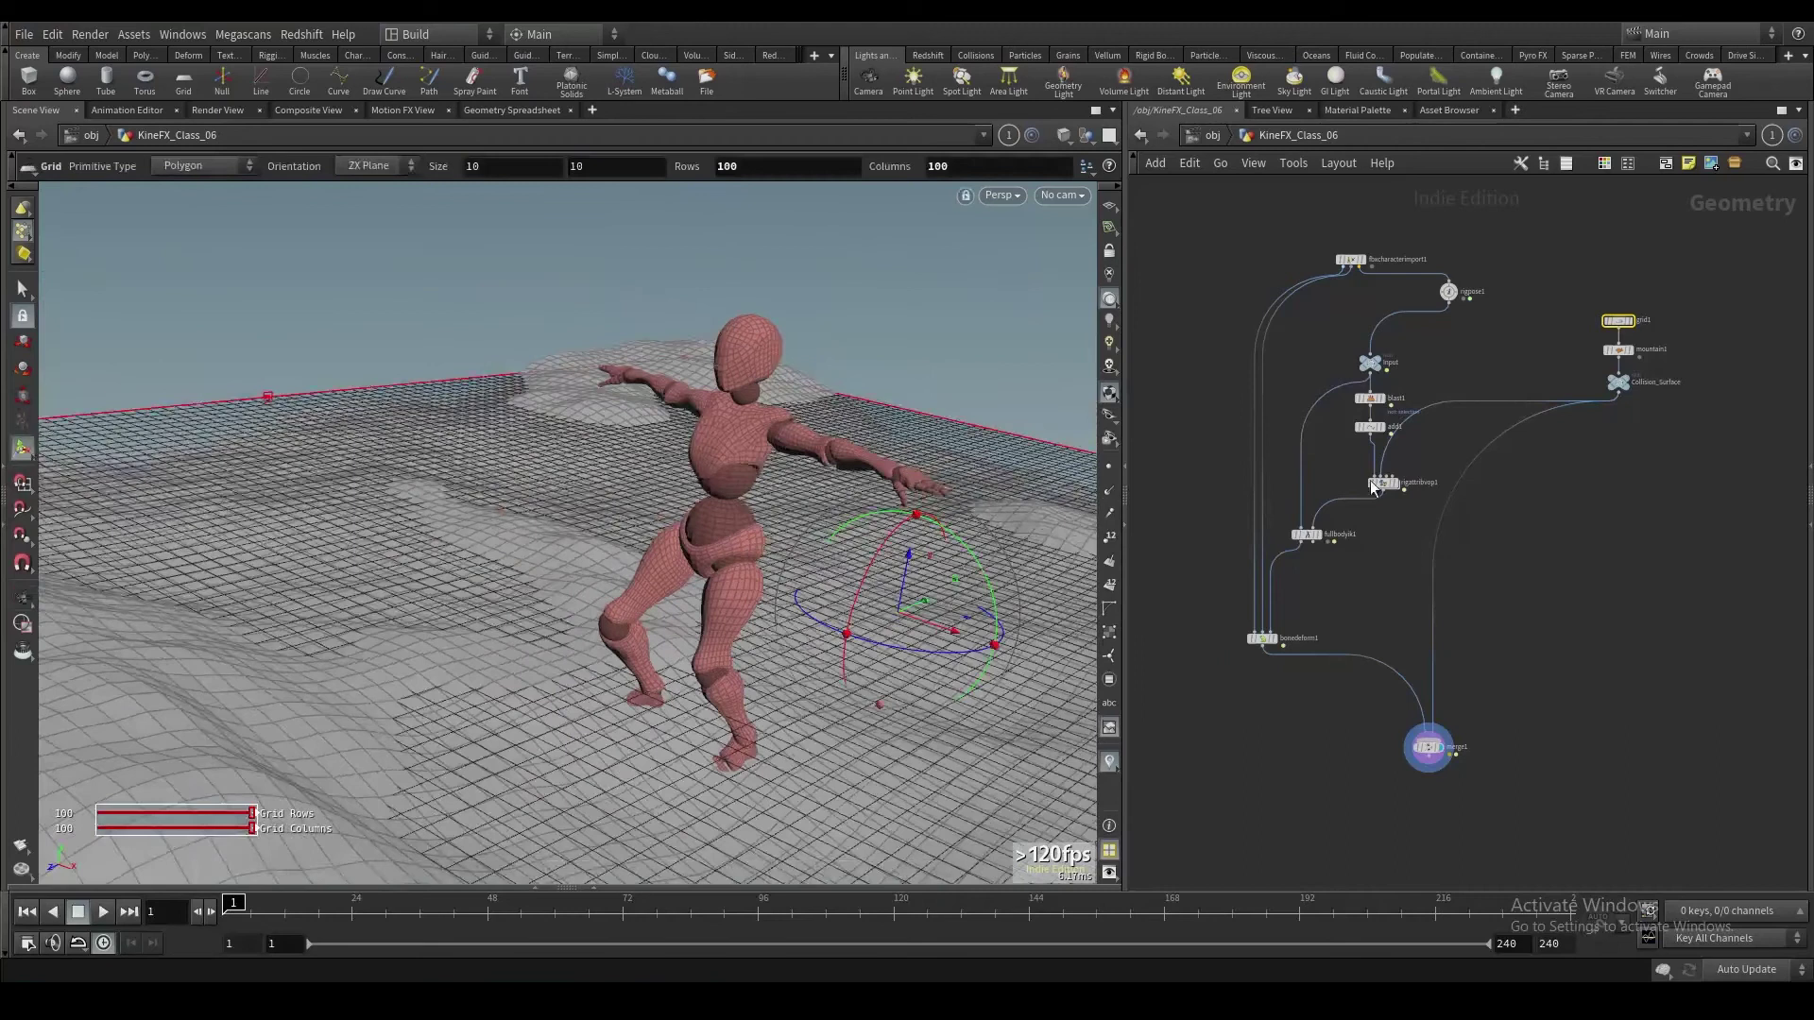
click(1338, 586)
alt+drag(770, 583, 895, 555)
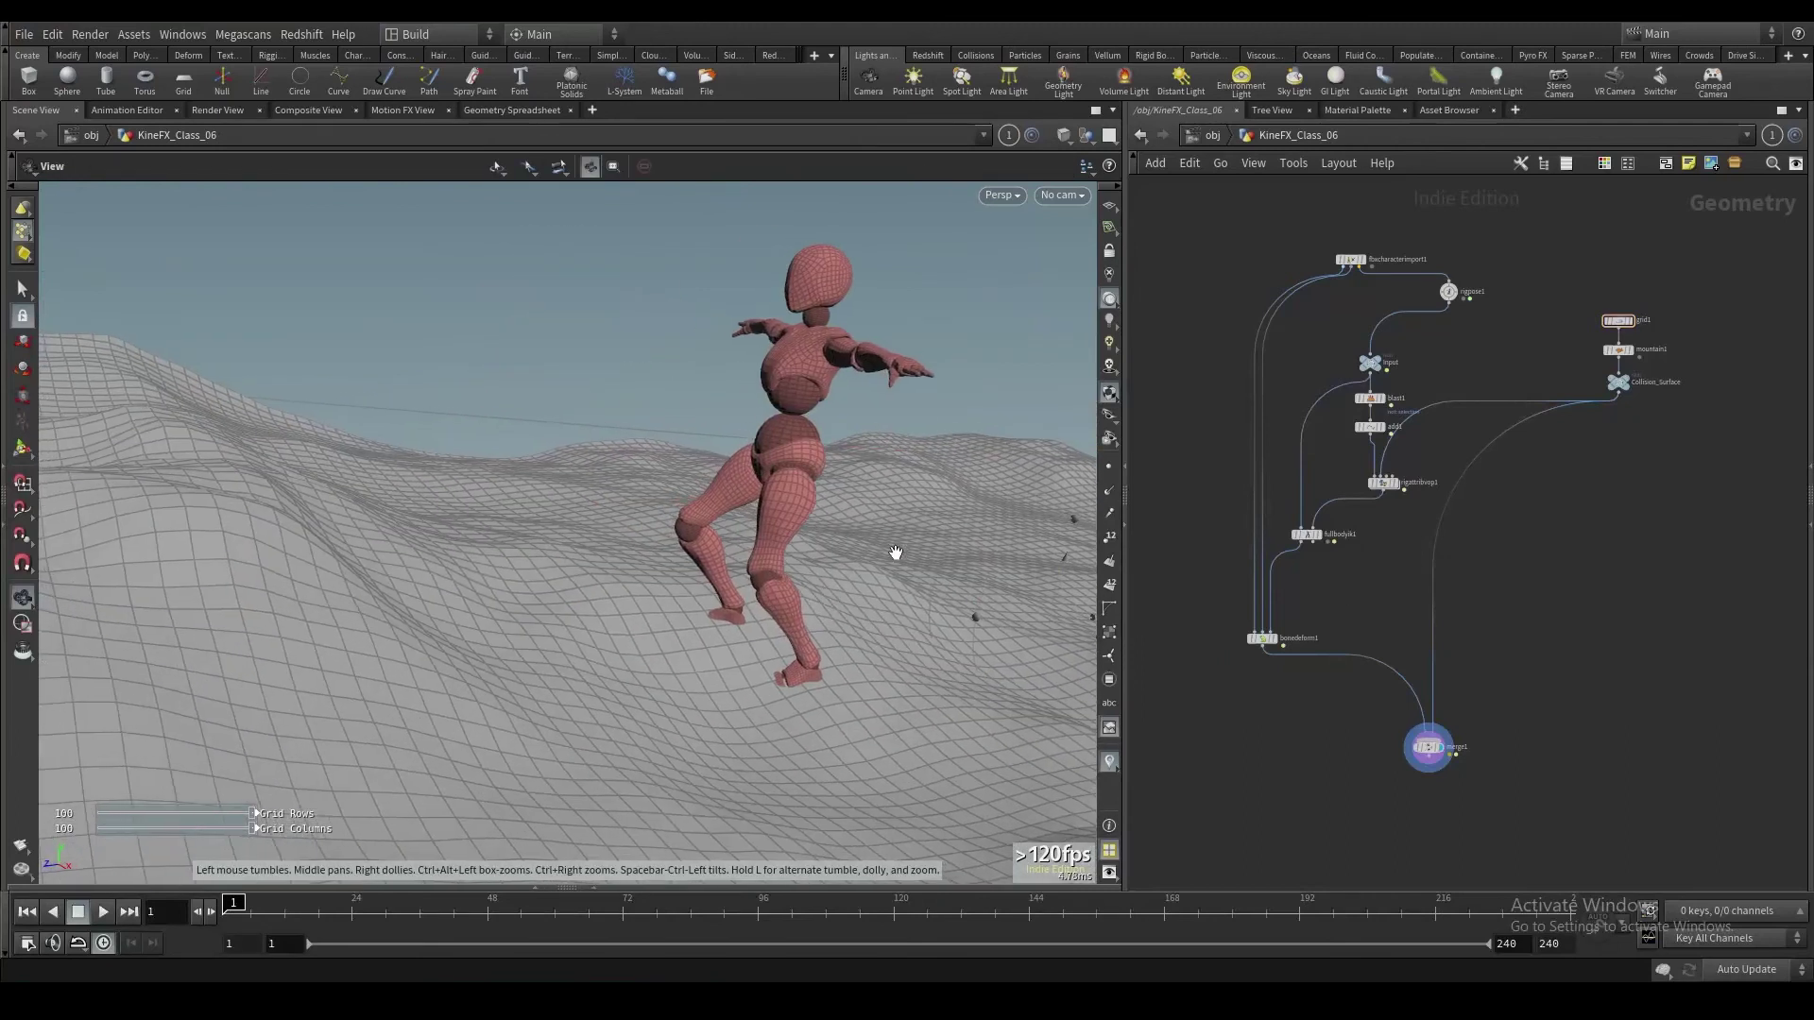
Step: Set the Tolerance of fullbodyik1 to 0.001
scroll(1371, 480, up, 2)
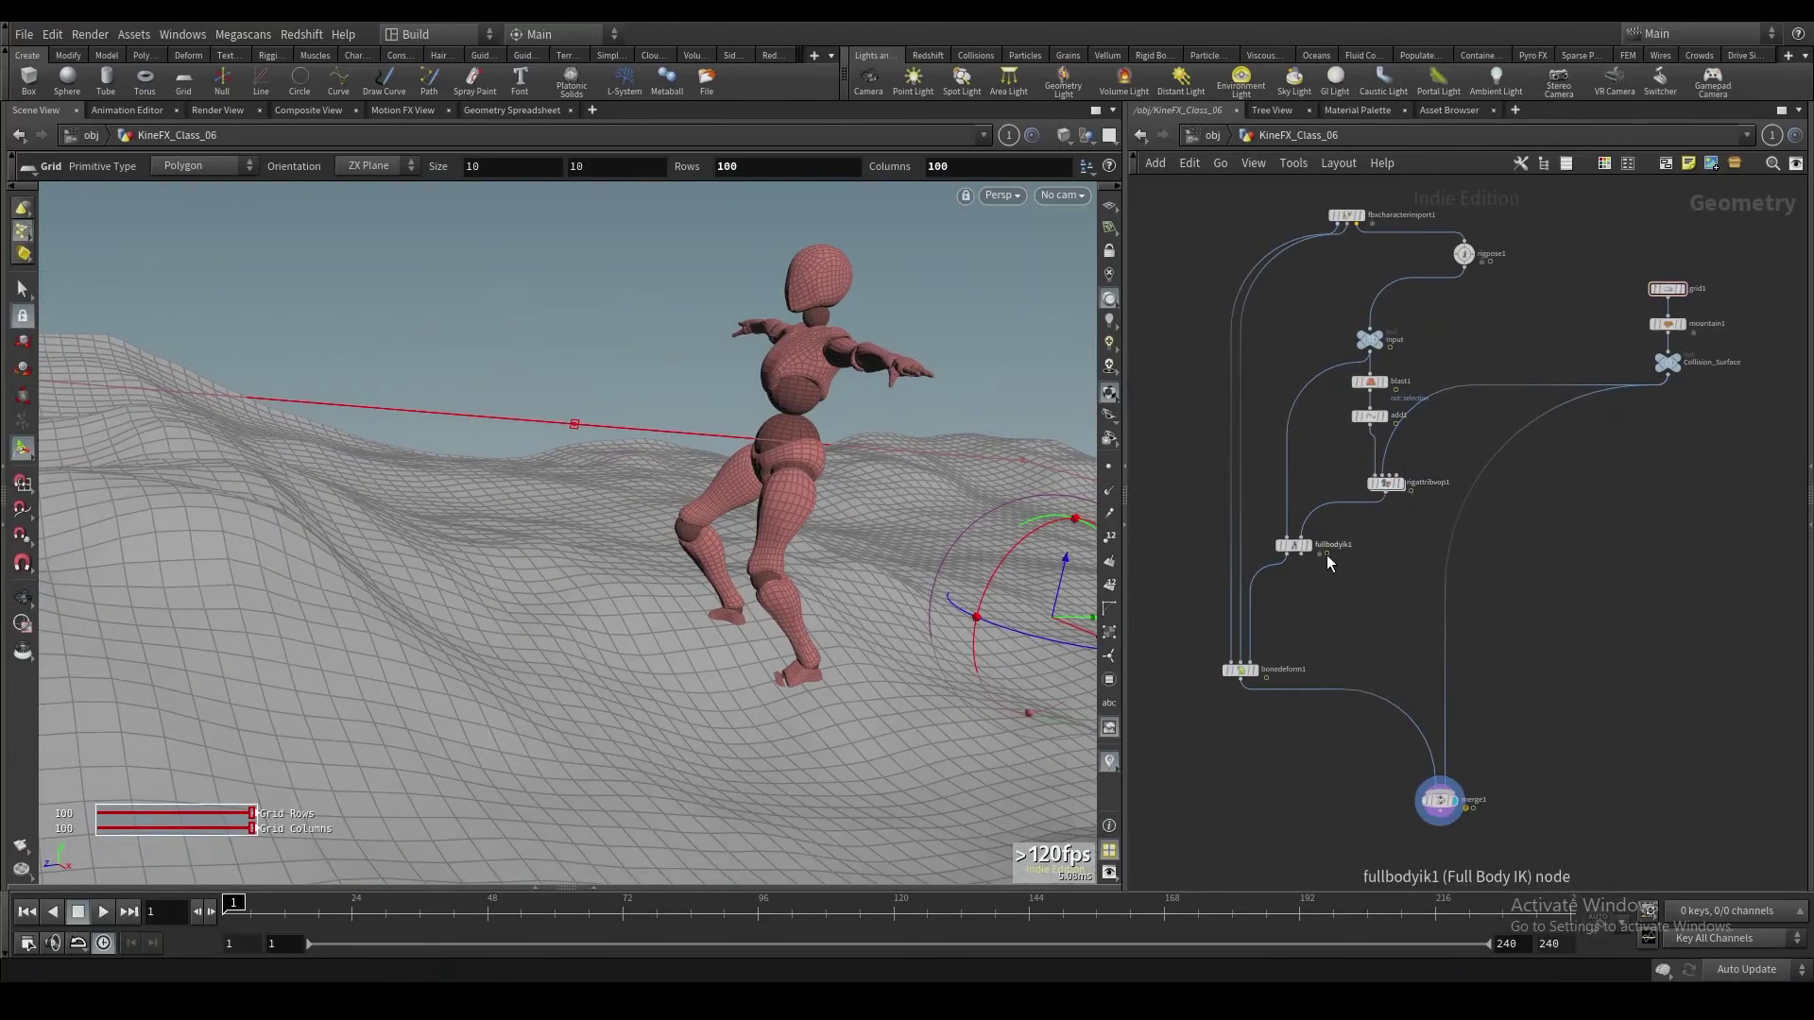
click(1295, 548)
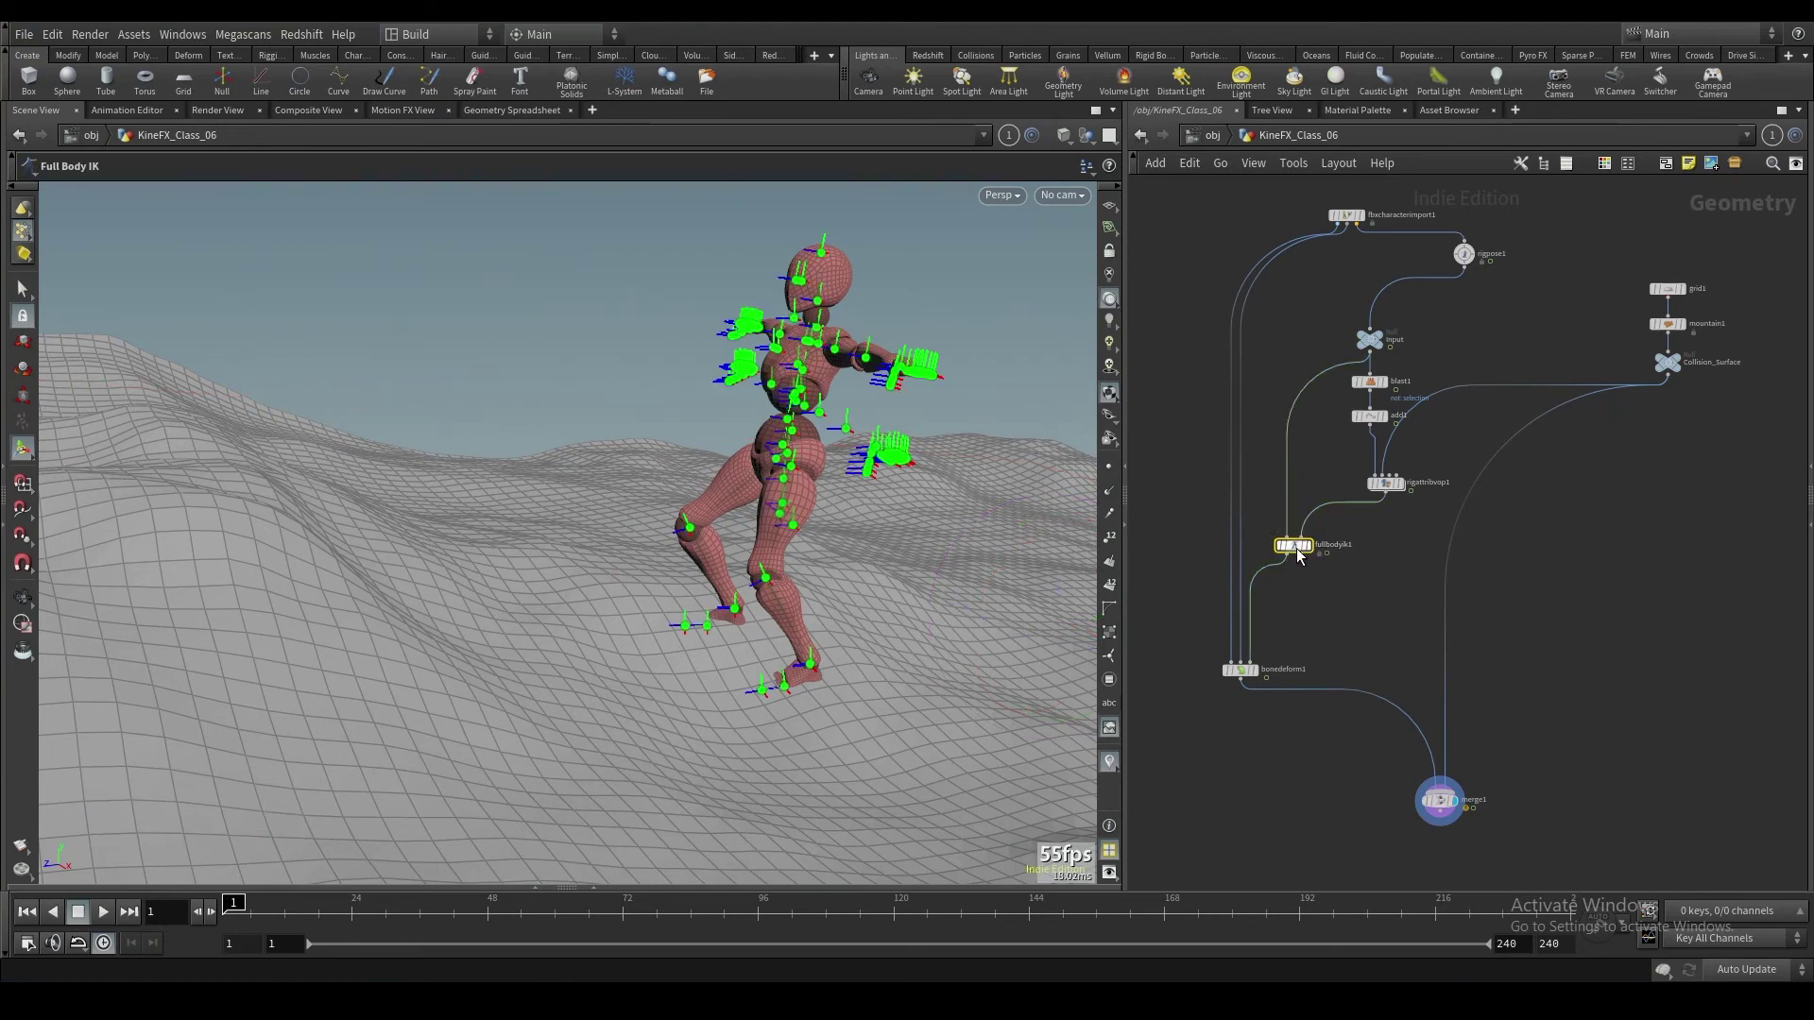
key(p)
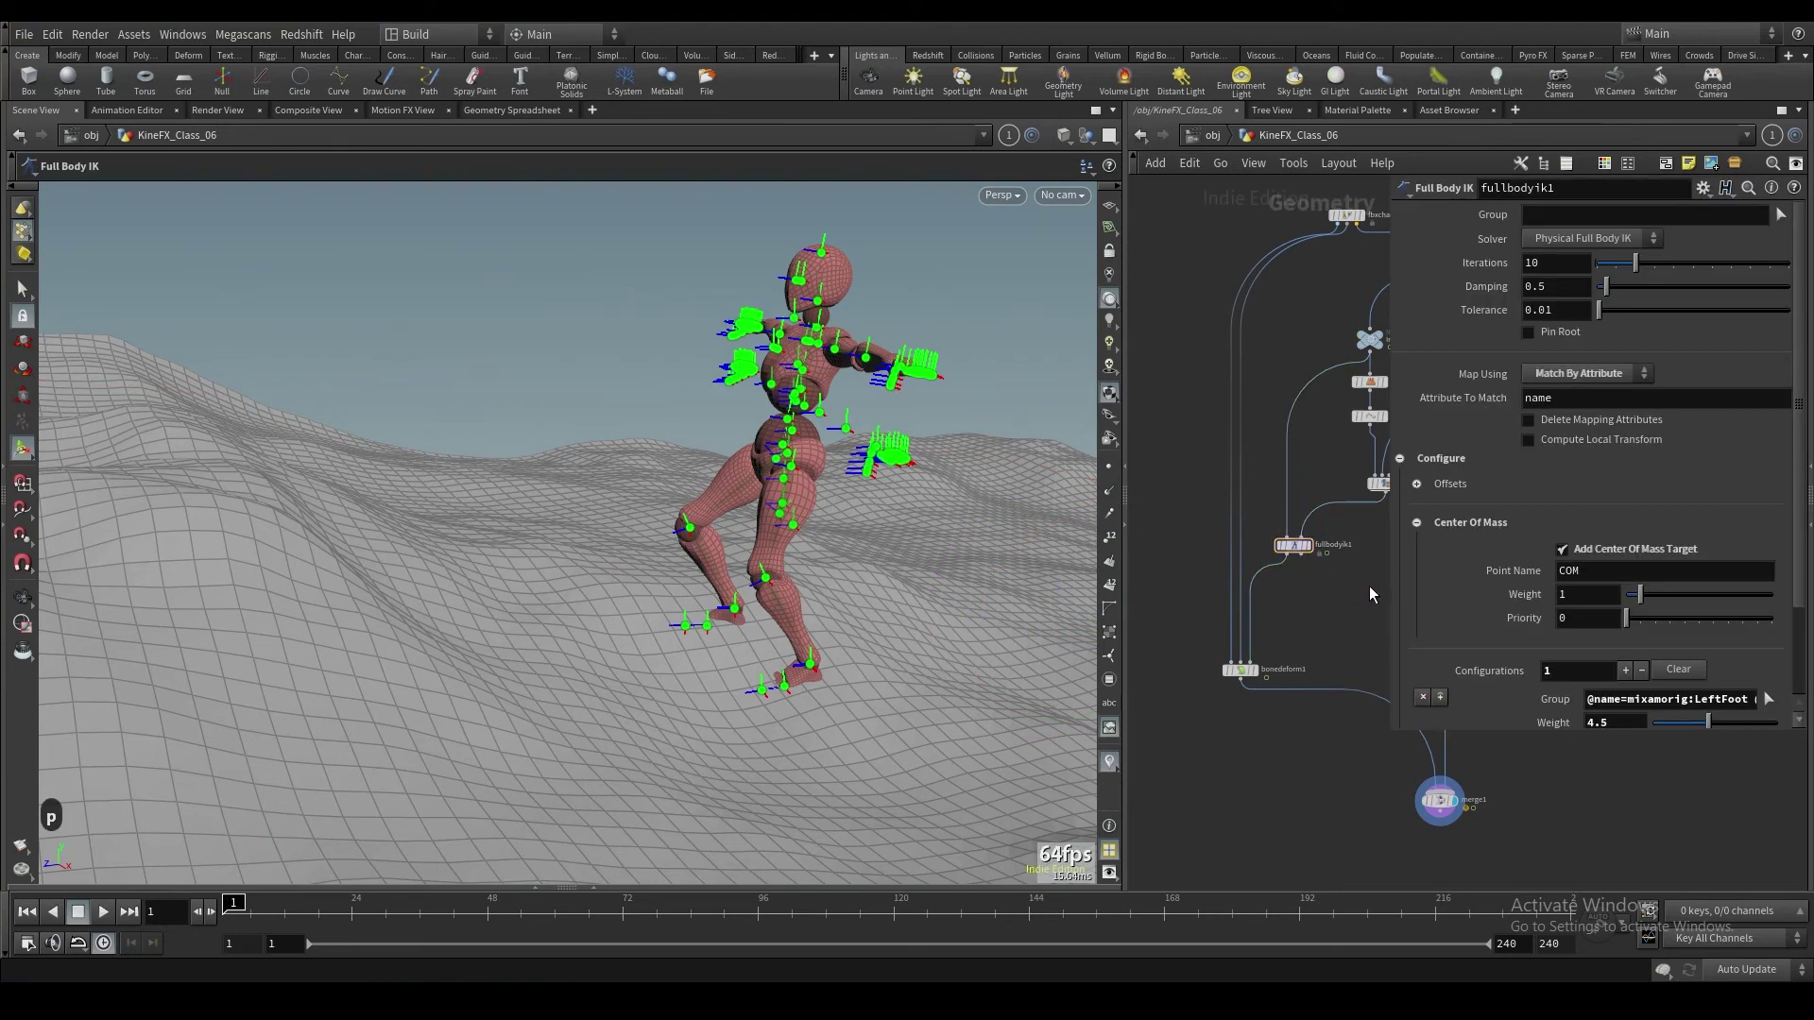
click(1572, 311)
text(0.001)
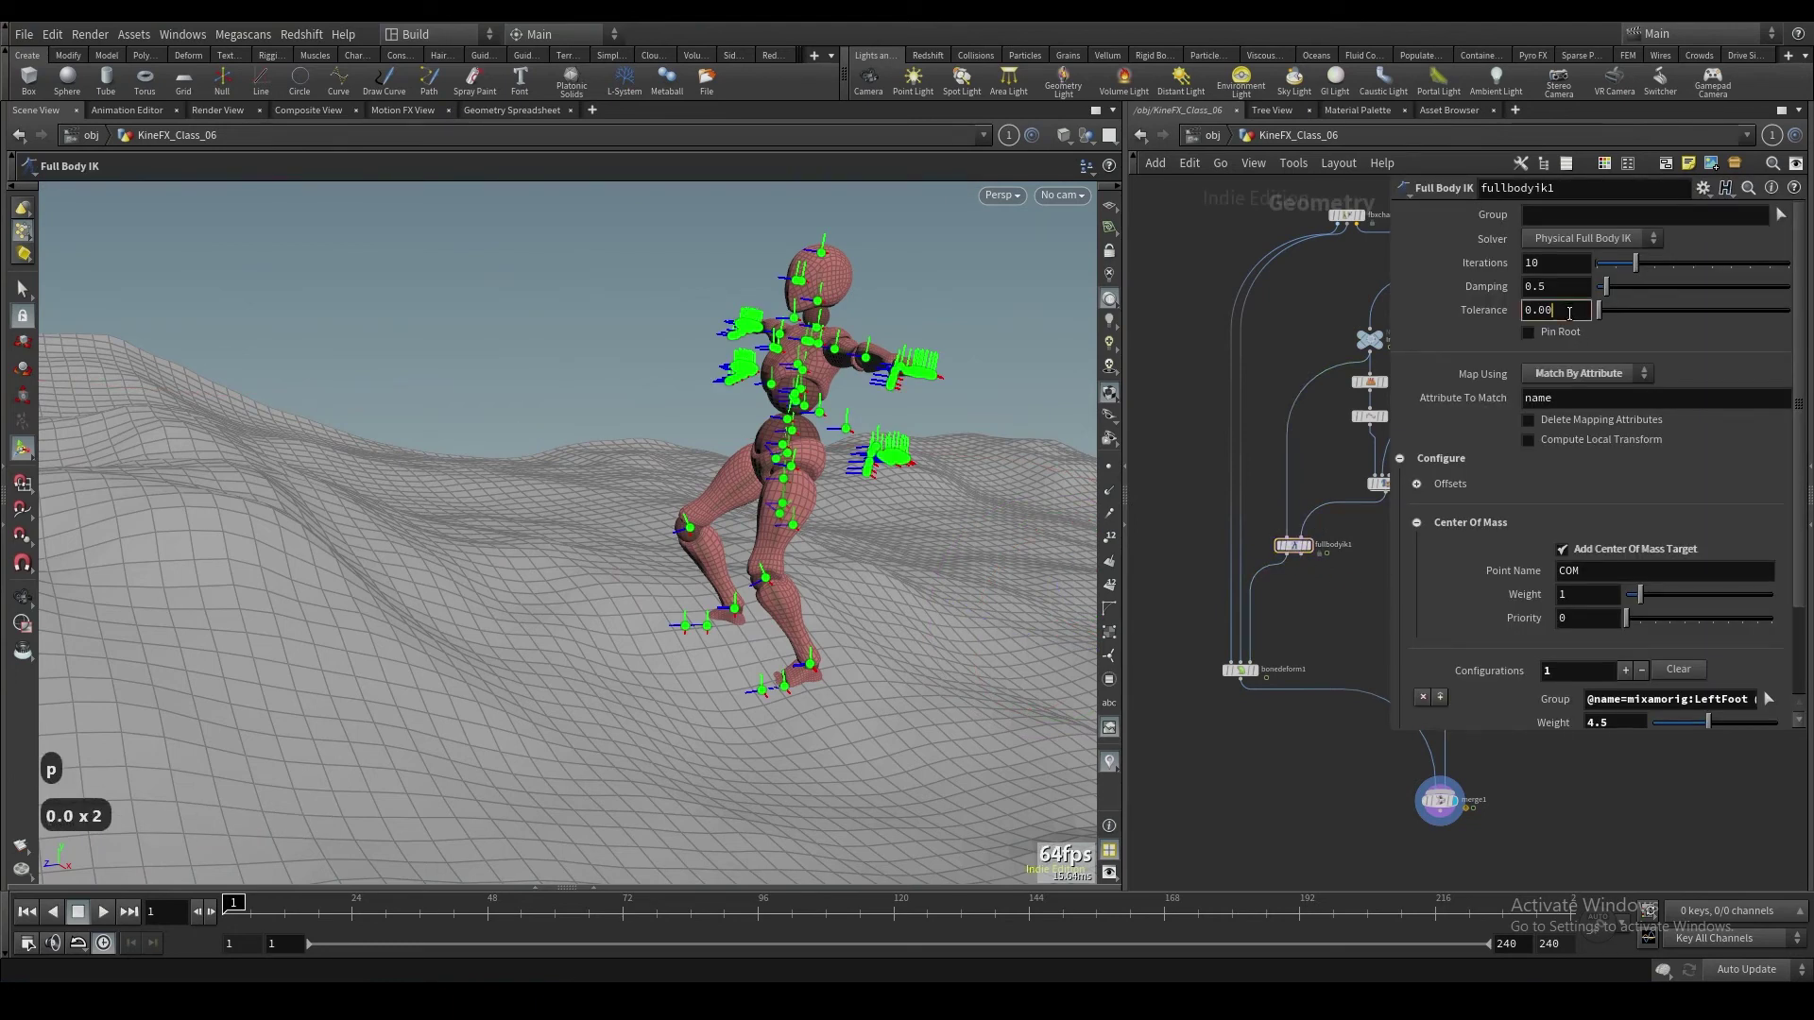
key(Return)
Step: Go inside rigattribvop1 and set the Collision Distance of collidegeometry1 to 0.1
middle_drag(1325, 617, 1228, 678)
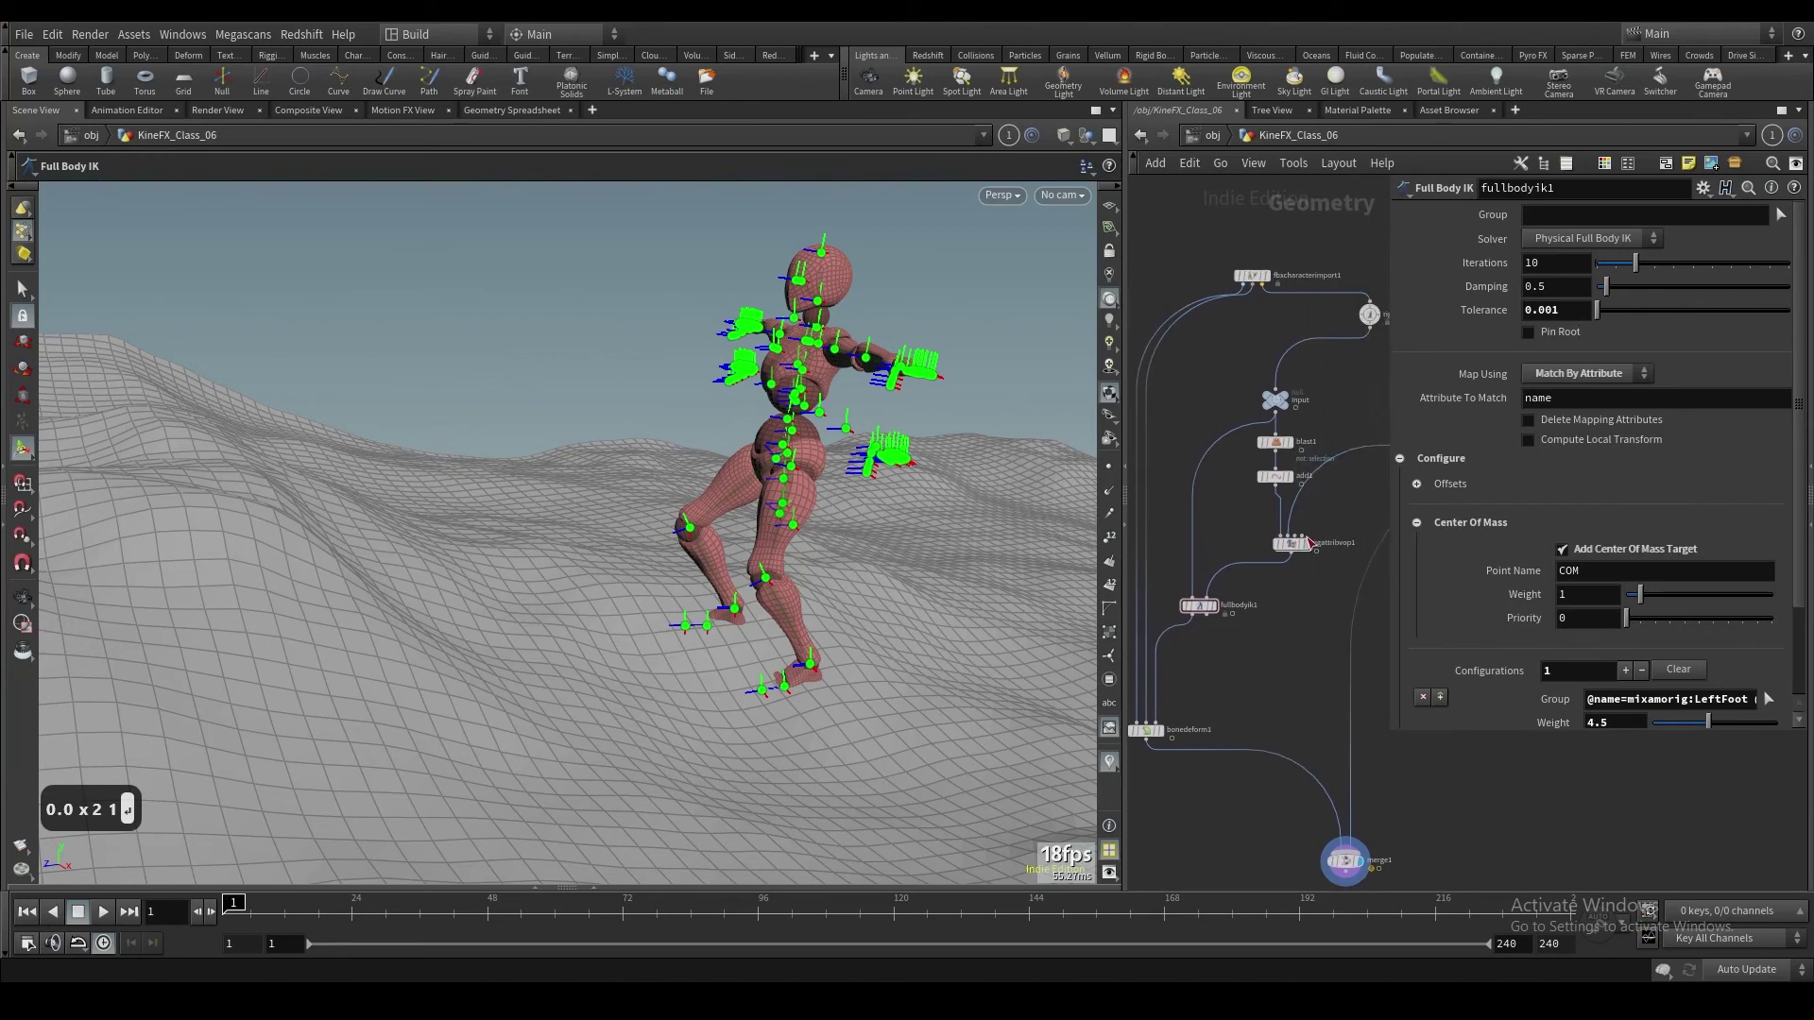
scroll(1302, 523, up, 4)
click(1284, 544)
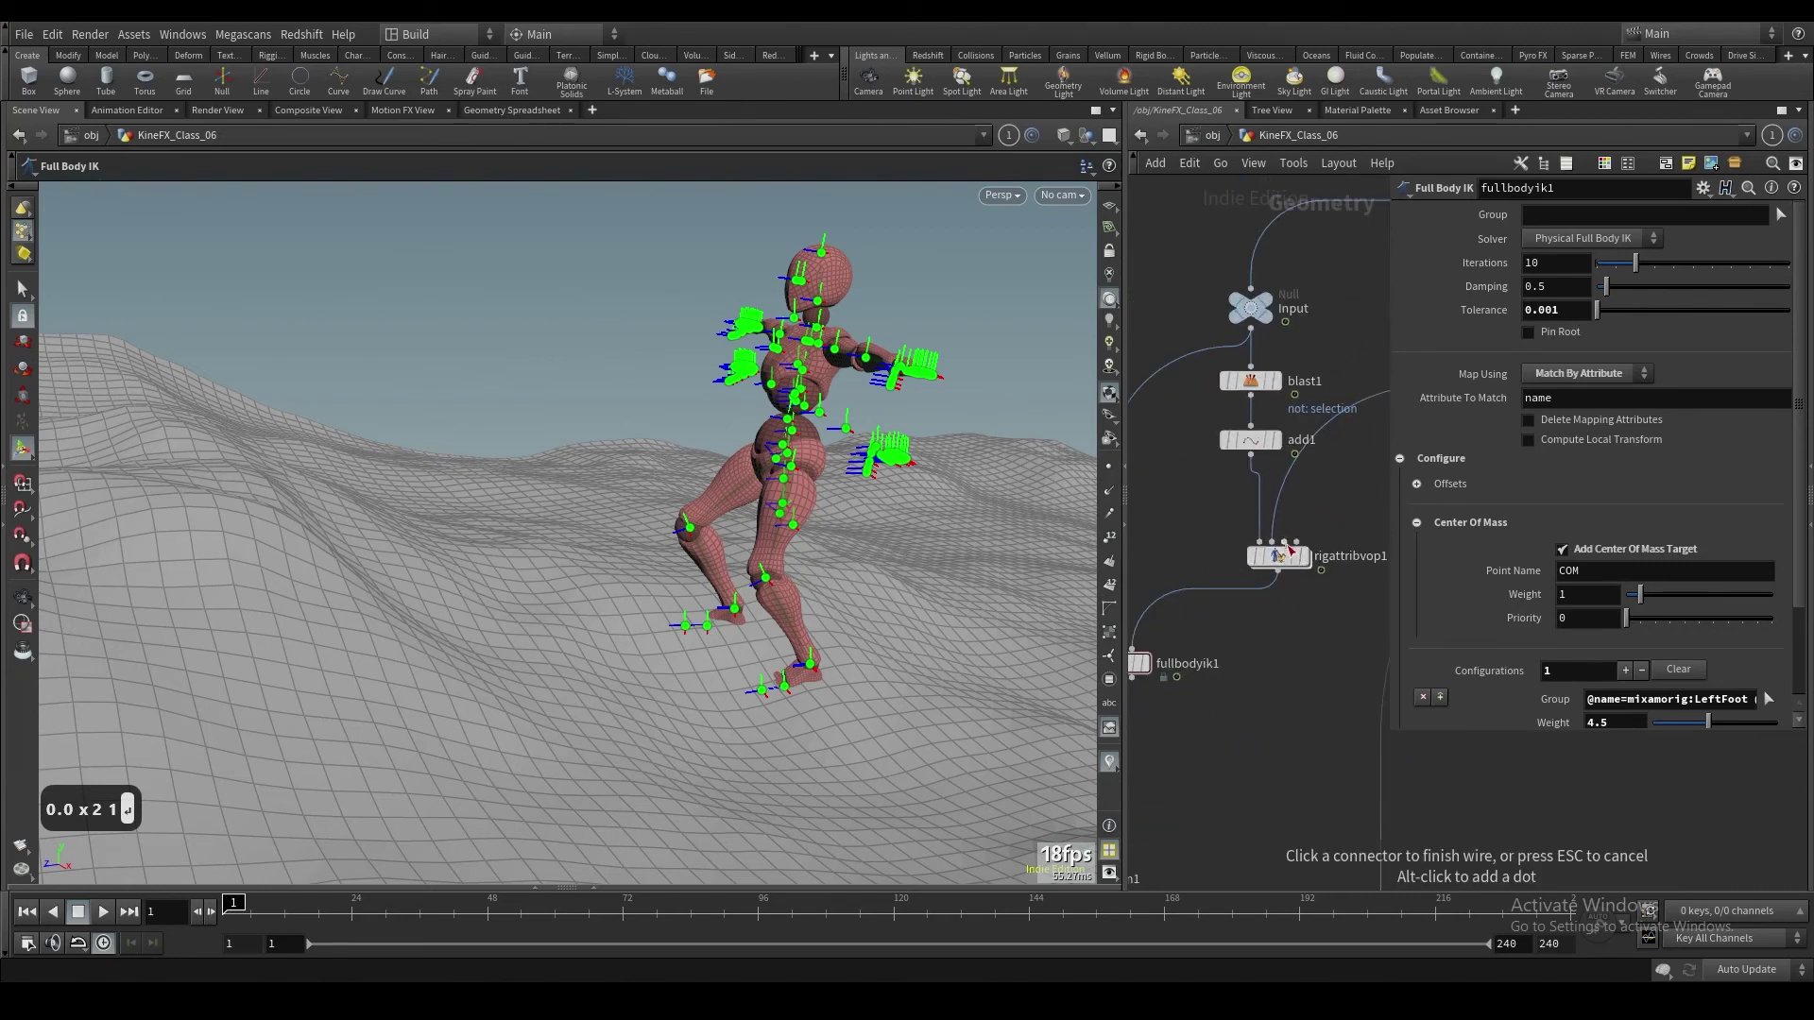
double_click(1278, 555)
middle_drag(1220, 578, 1208, 572)
scroll(1260, 681, up, 2)
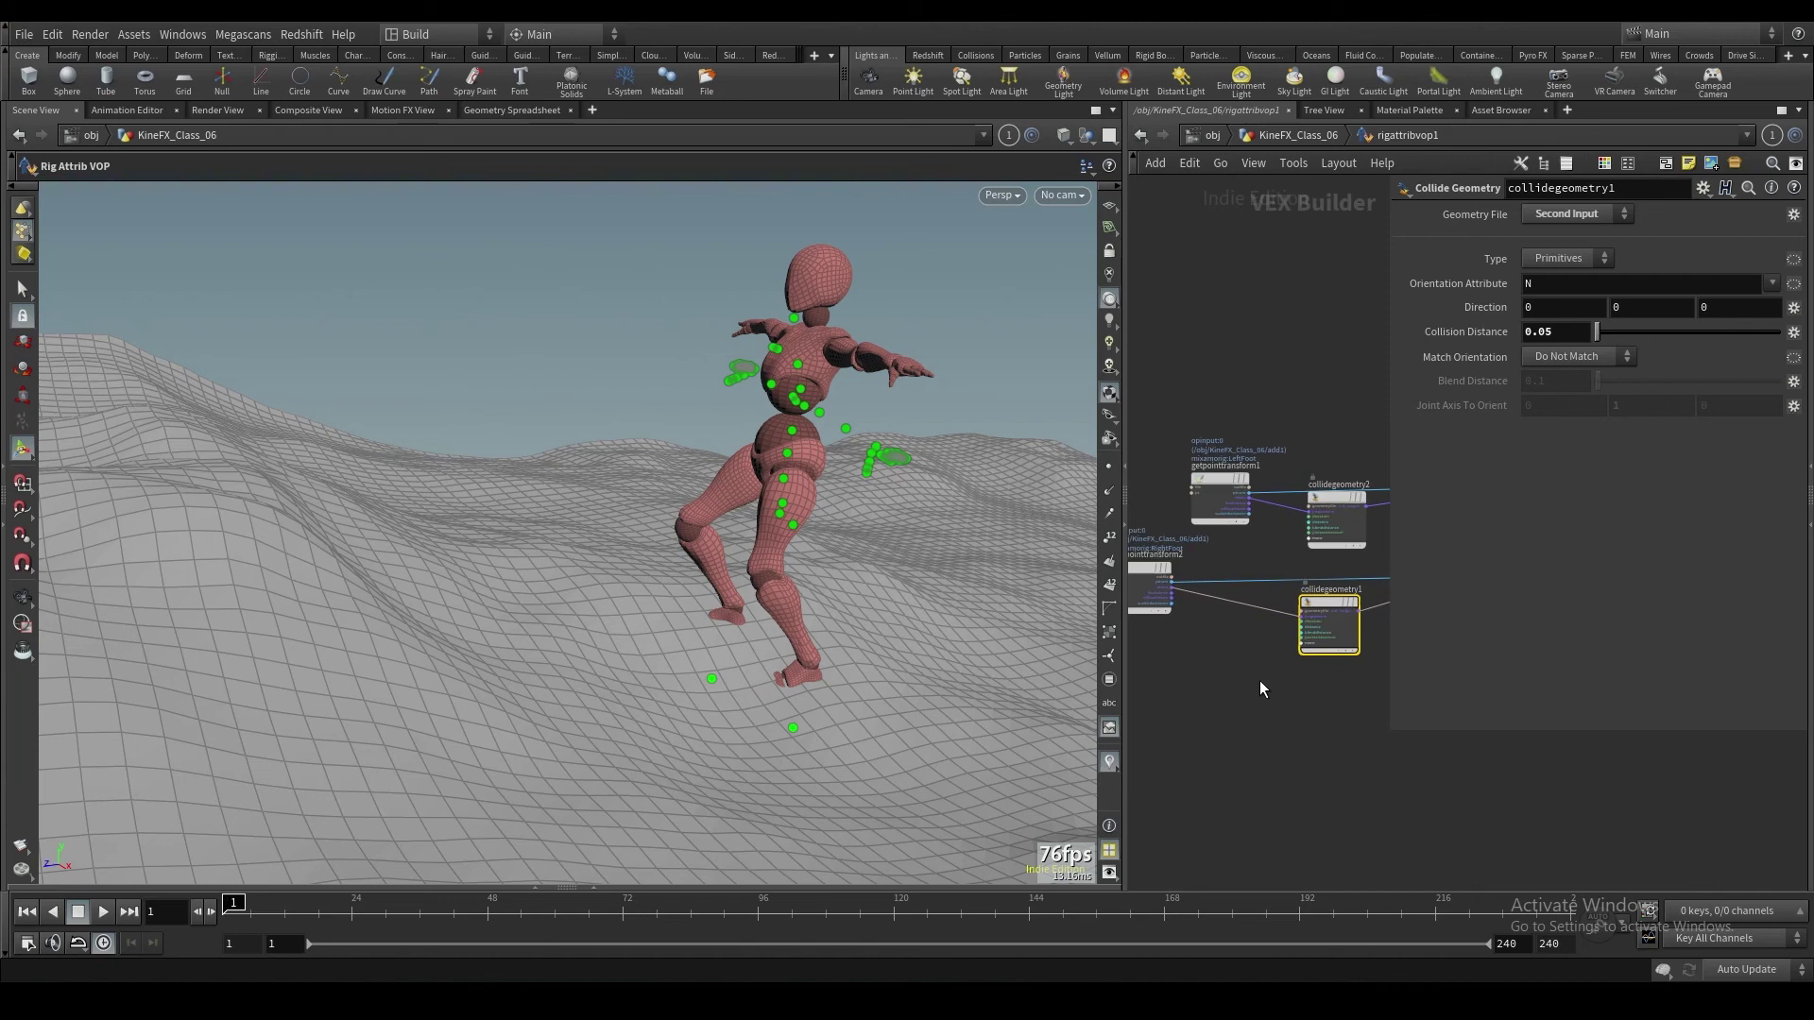
middle_drag(1277, 646, 1245, 631)
click(1568, 330)
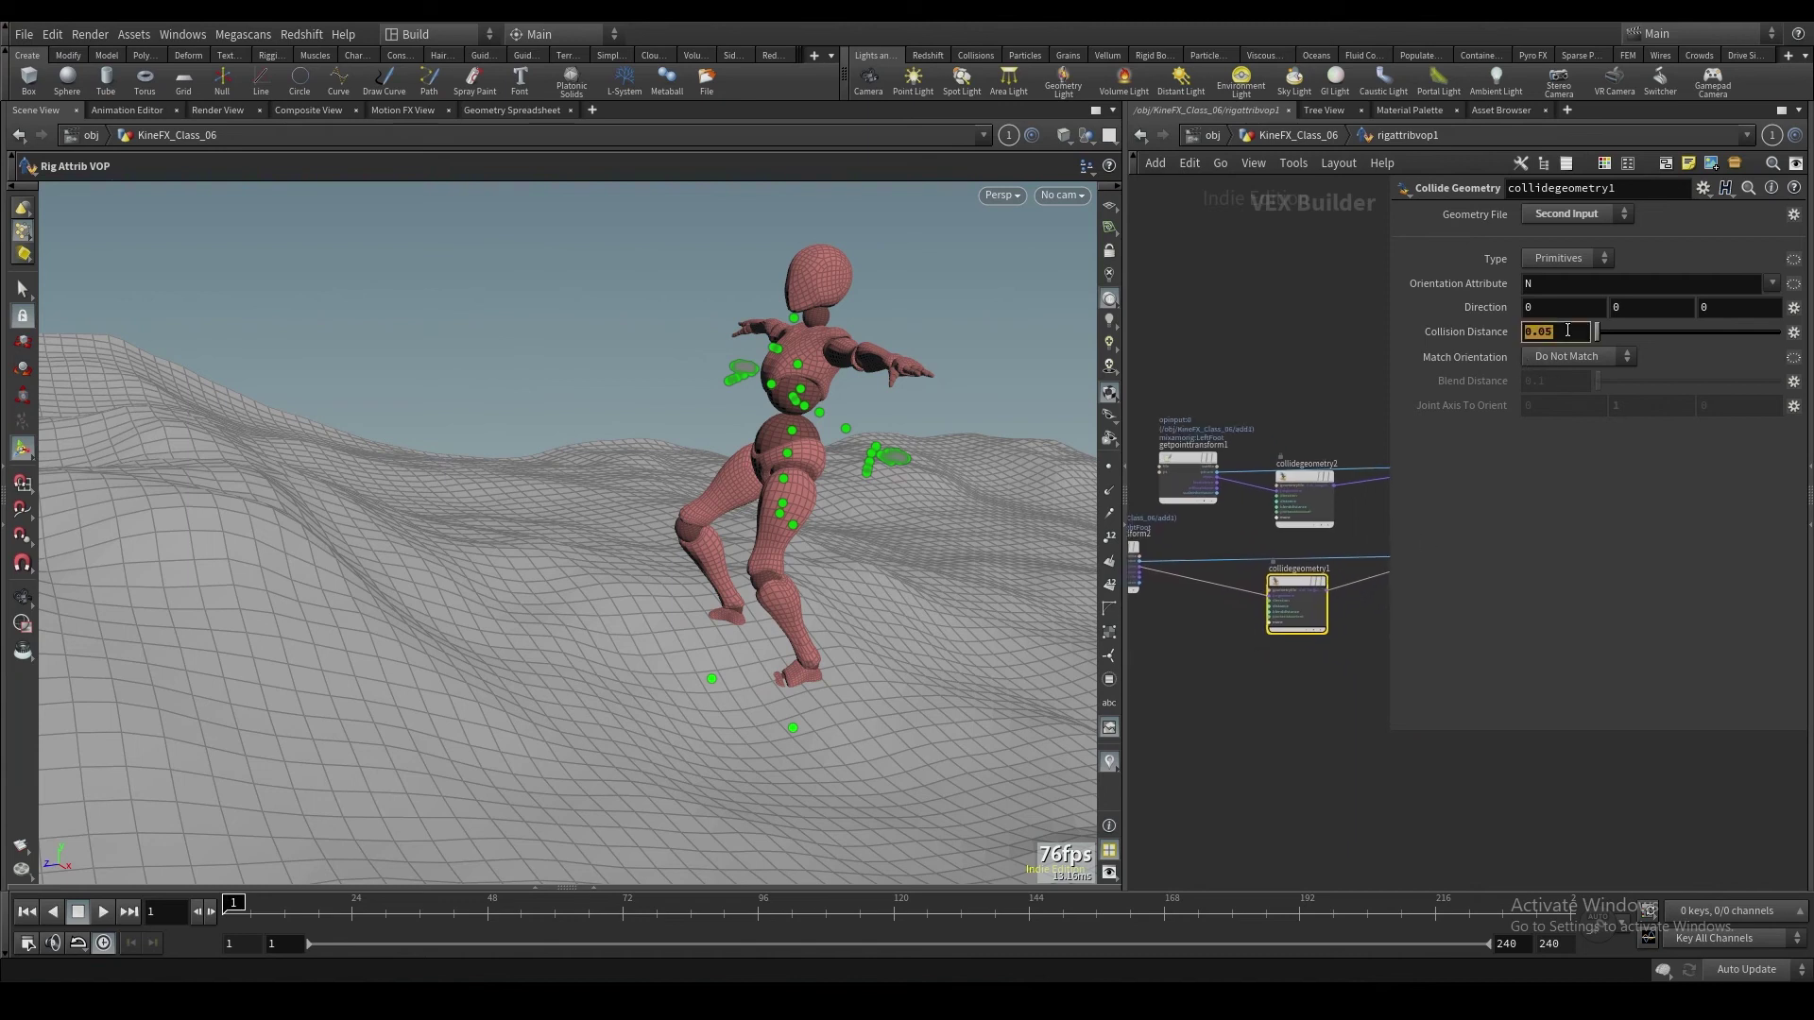
text(0.1)
key(Return)
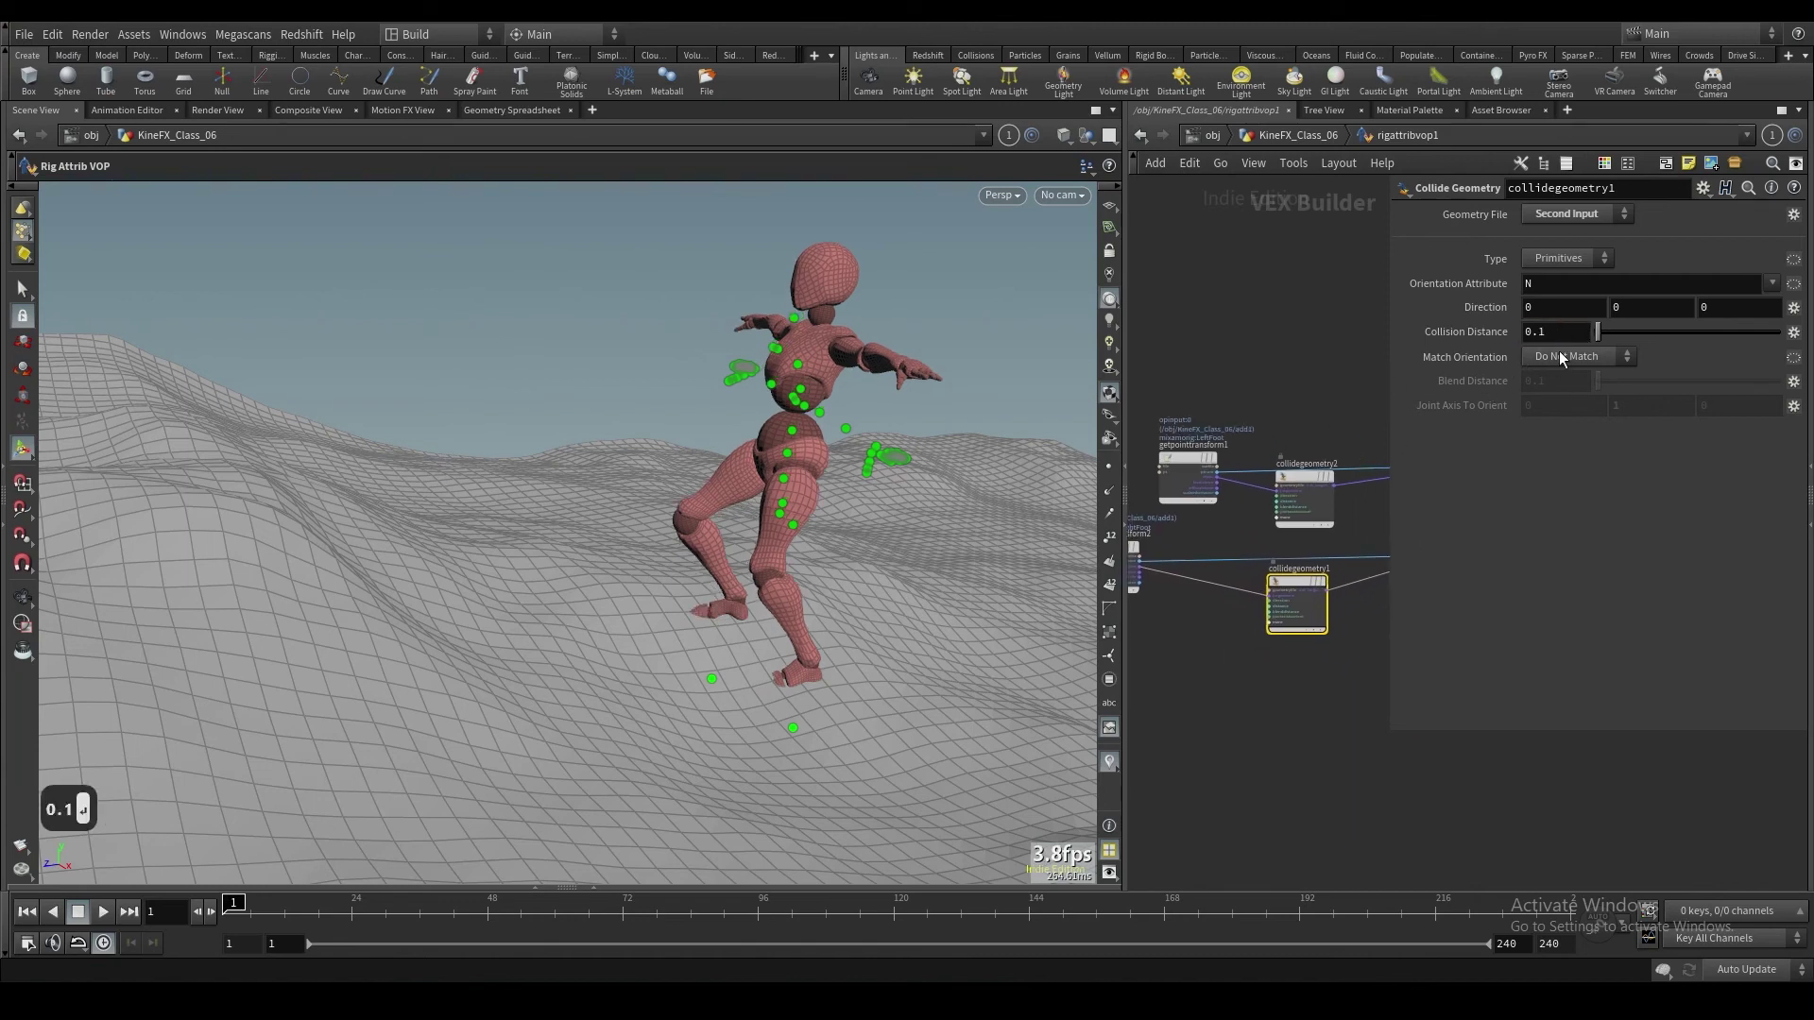
Step: Set collidegeometry1's Match Orientation to After Contact with a Blend Distance of 0.5
click(1565, 412)
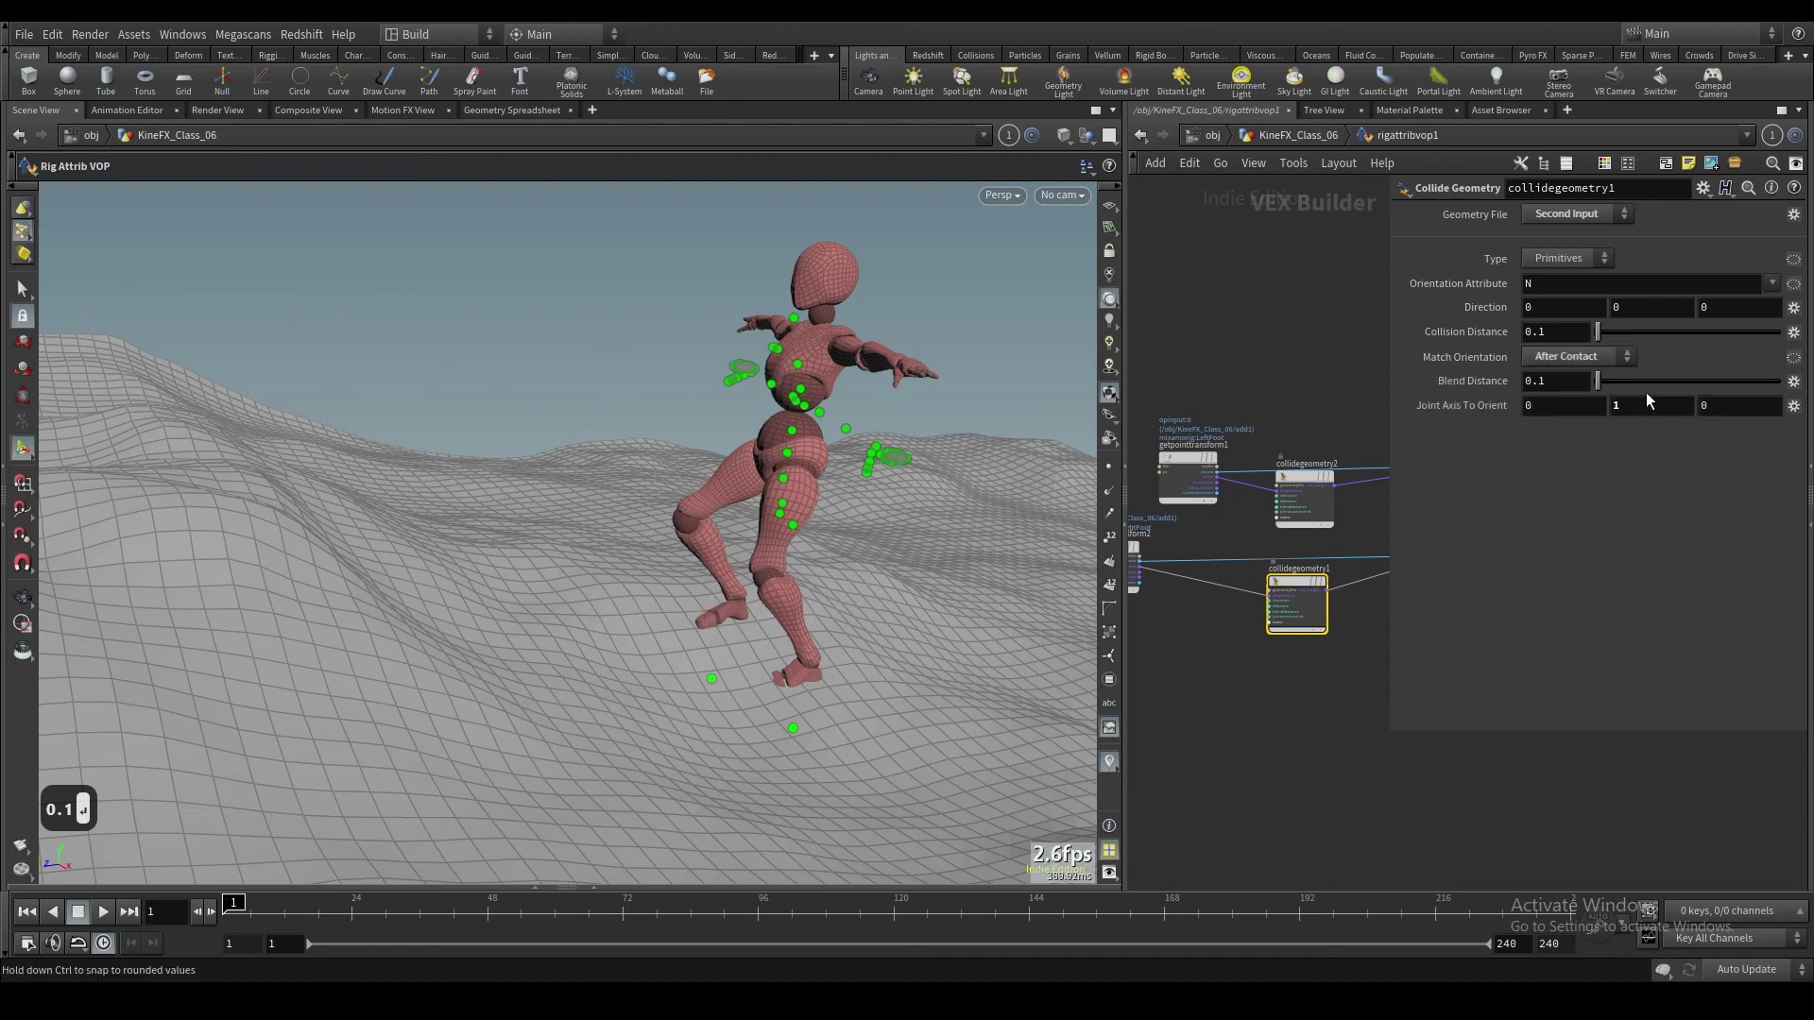
double_click(1549, 380)
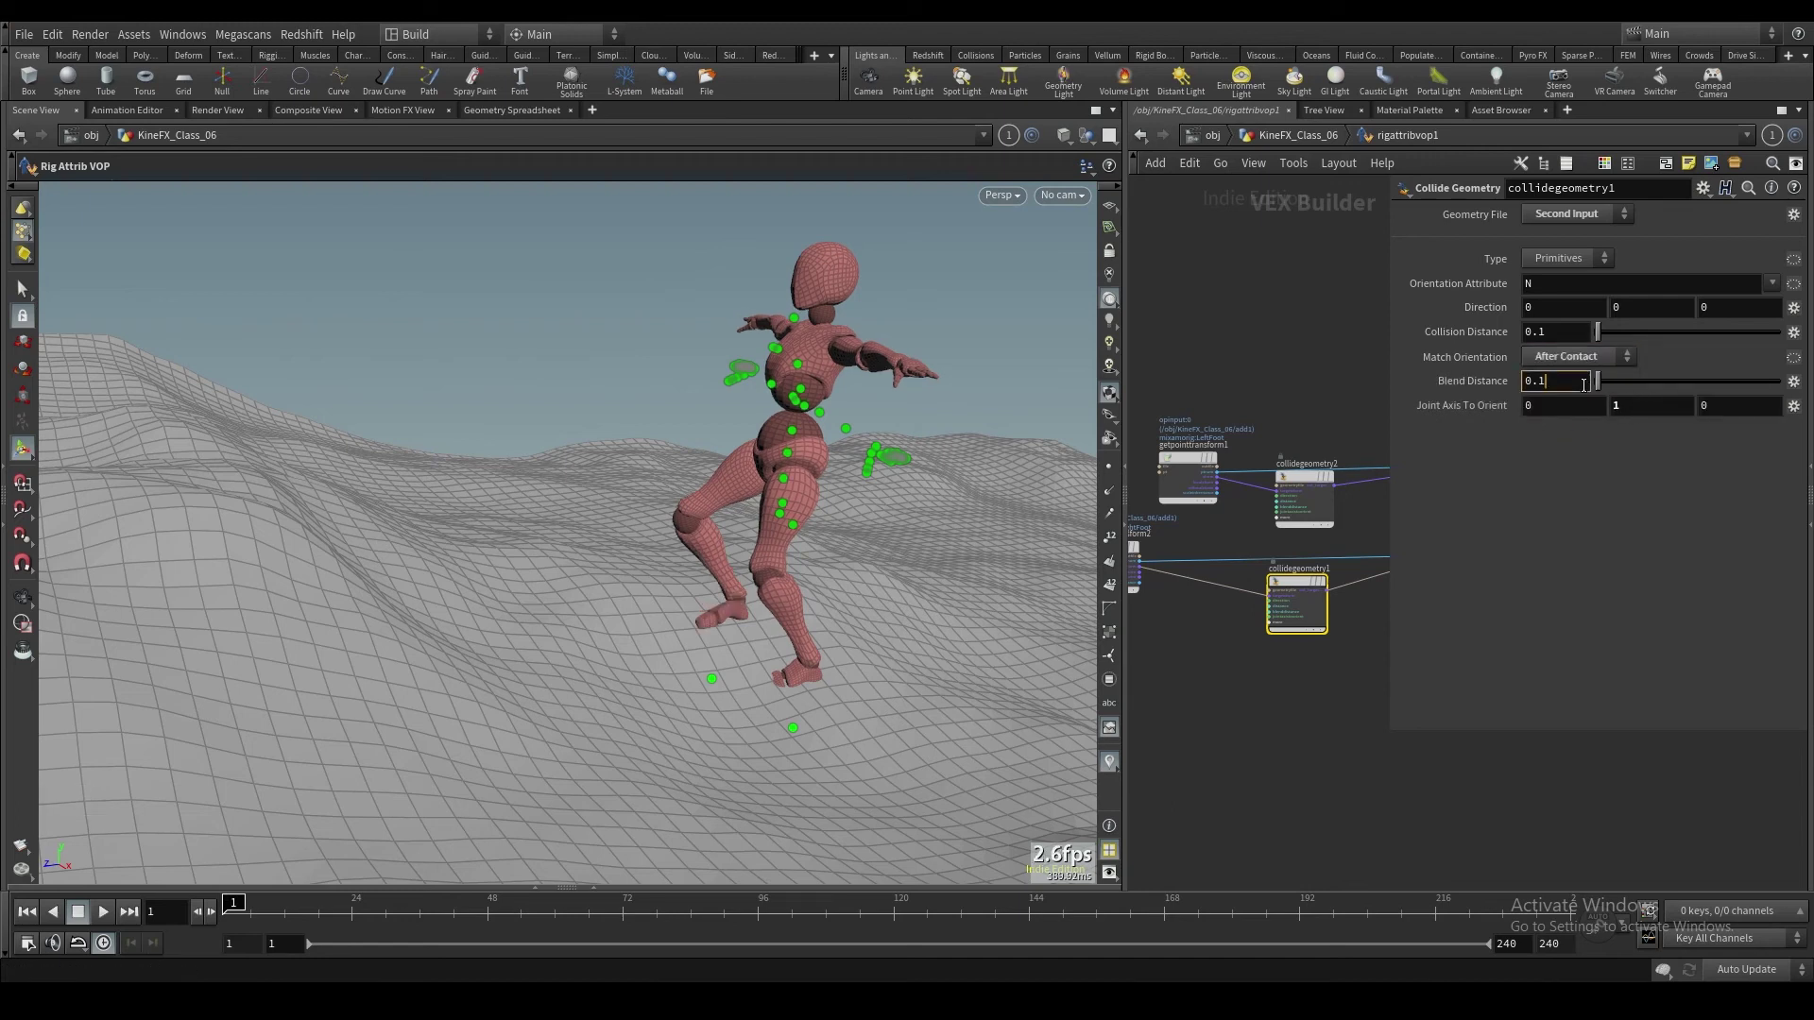
text(0.5)
key(Return)
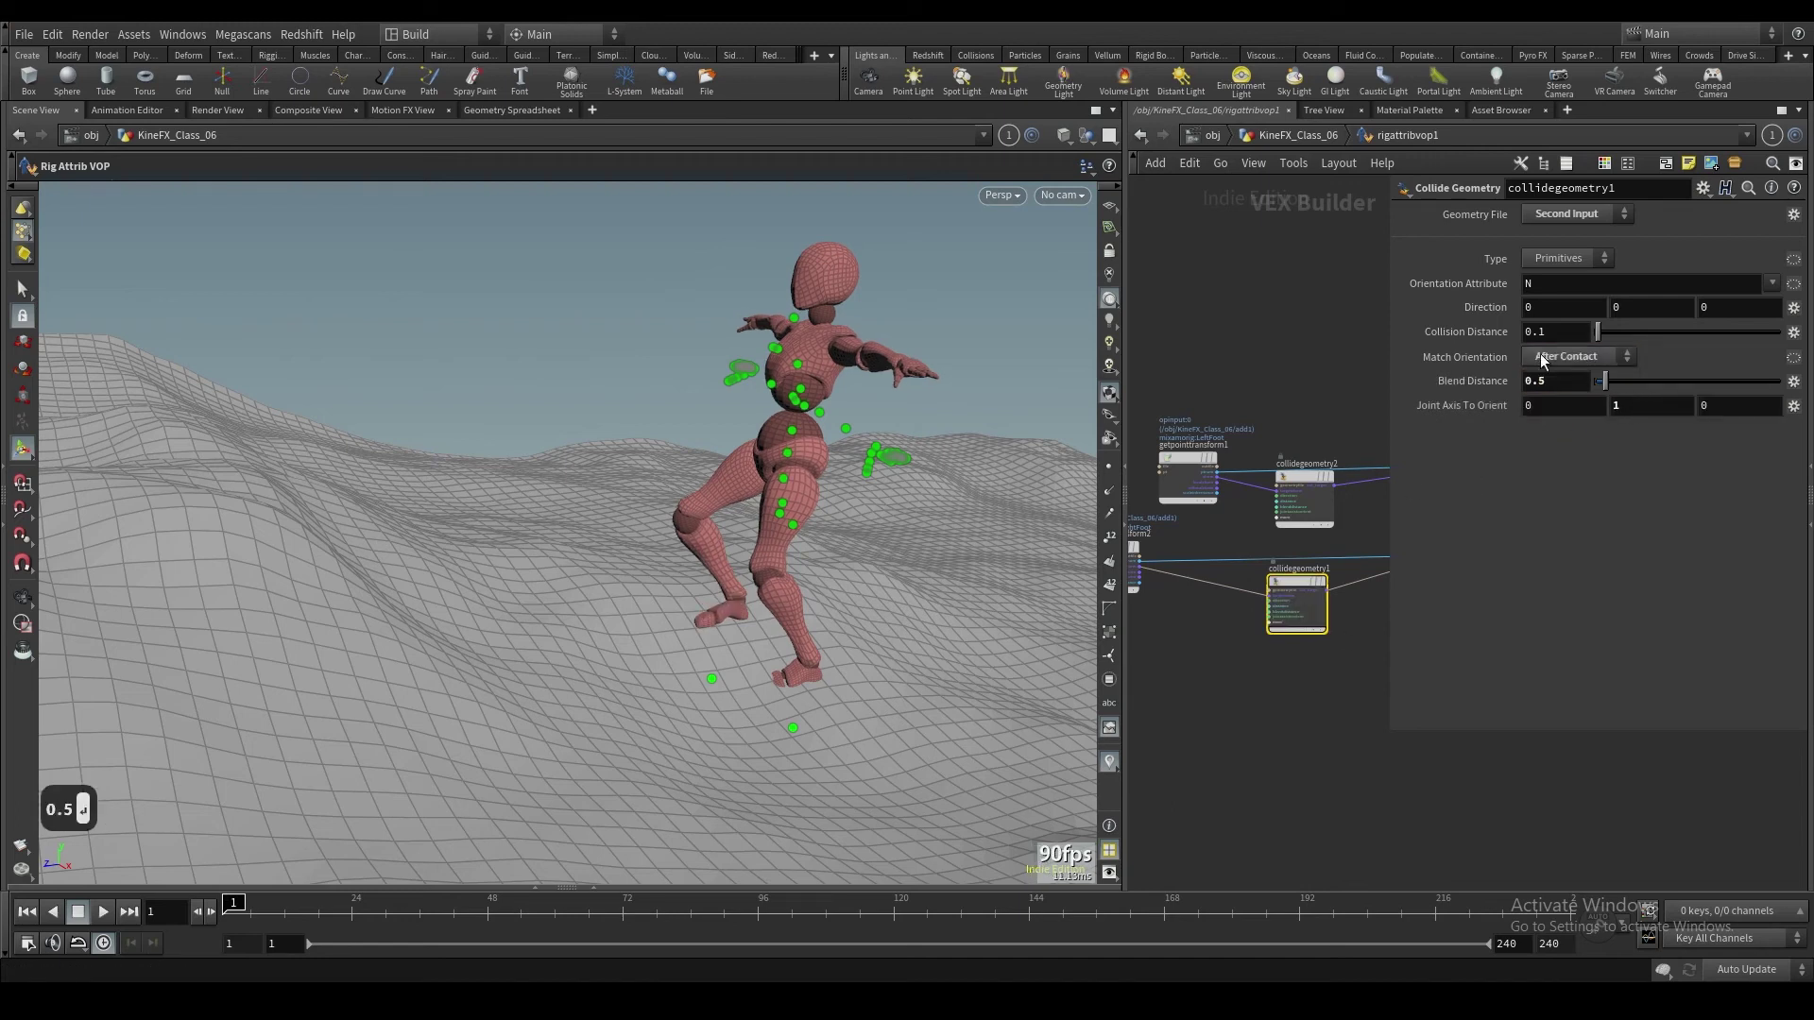
Step: Set the Collision Distance of collidegeometry2 to 0.1
click(1290, 491)
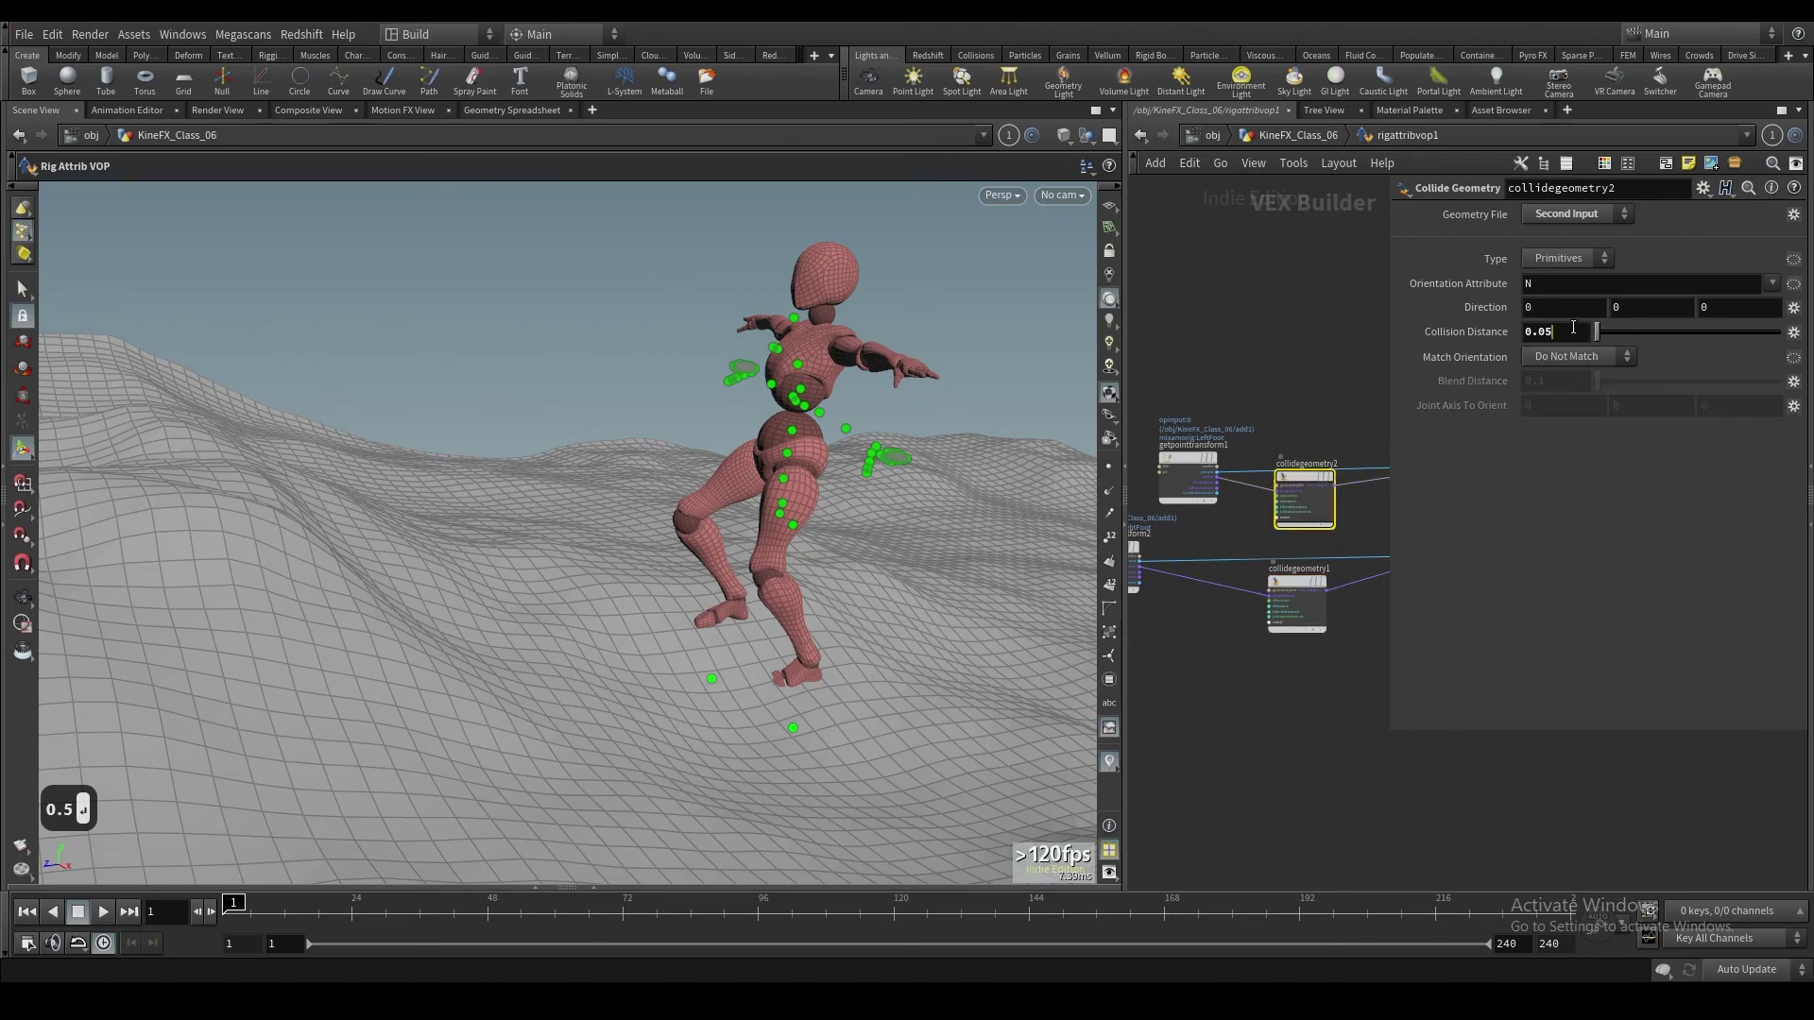
text(0.1)
key(Return)
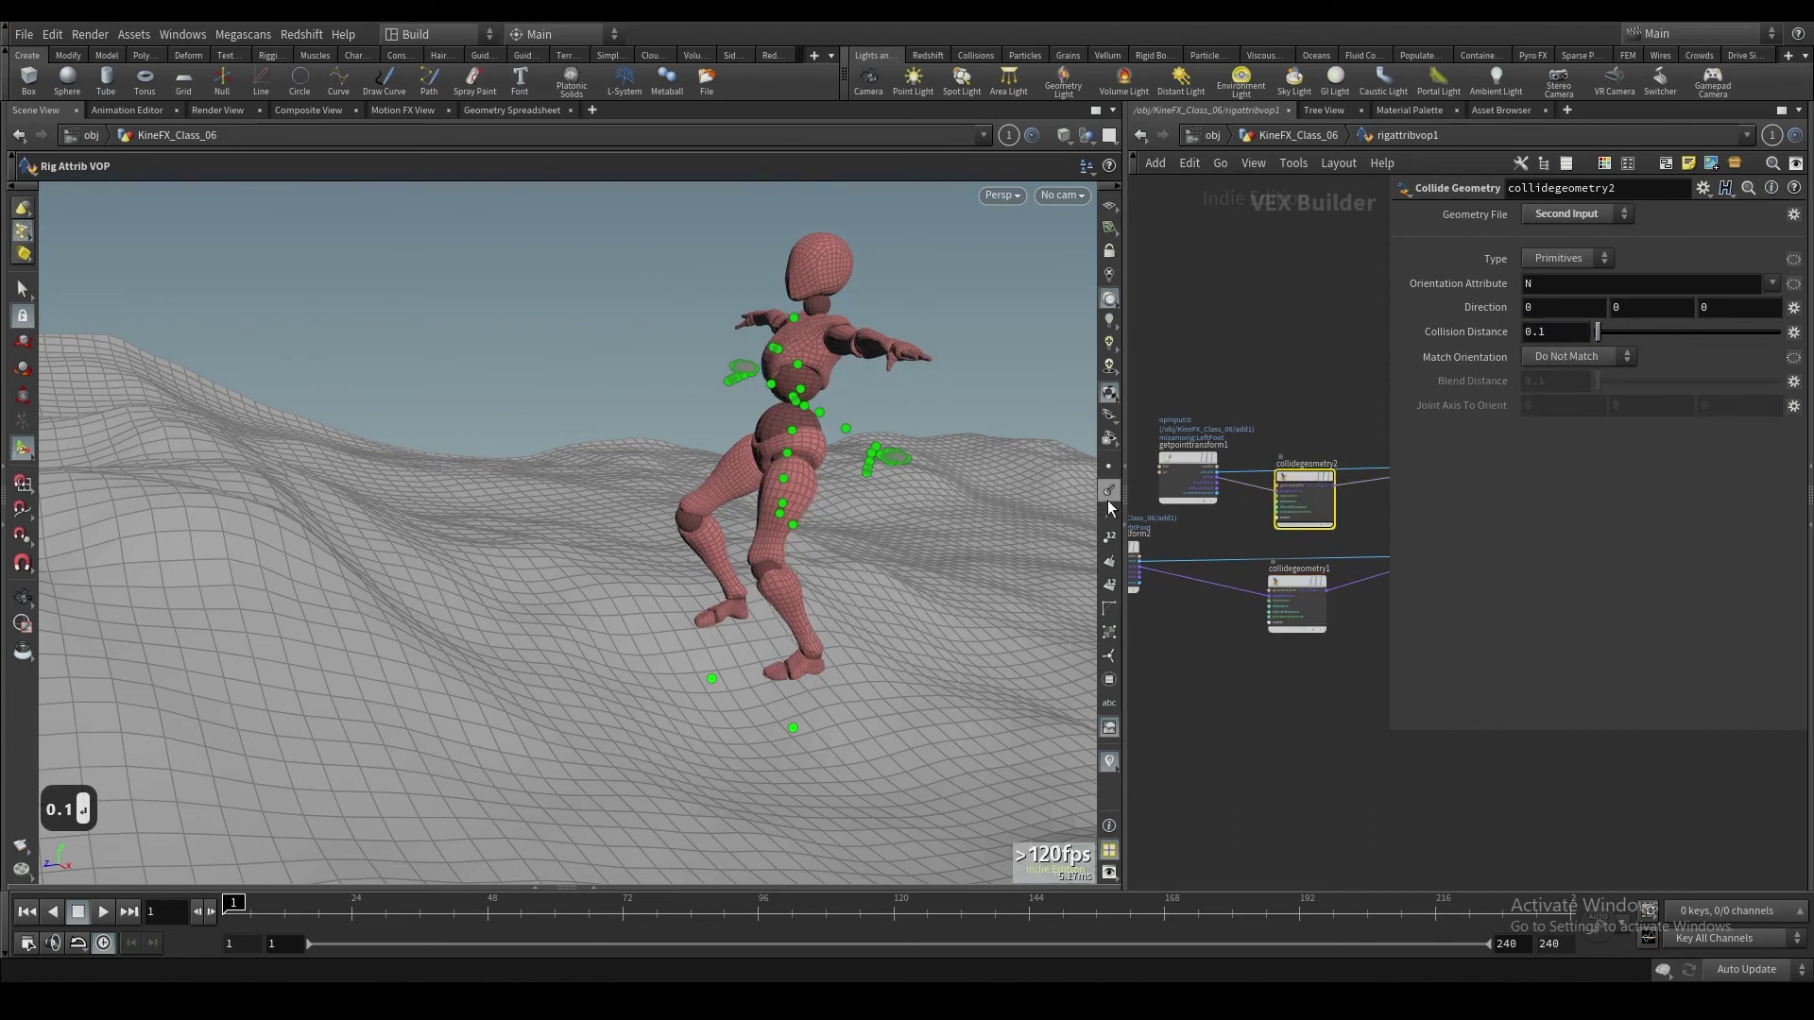
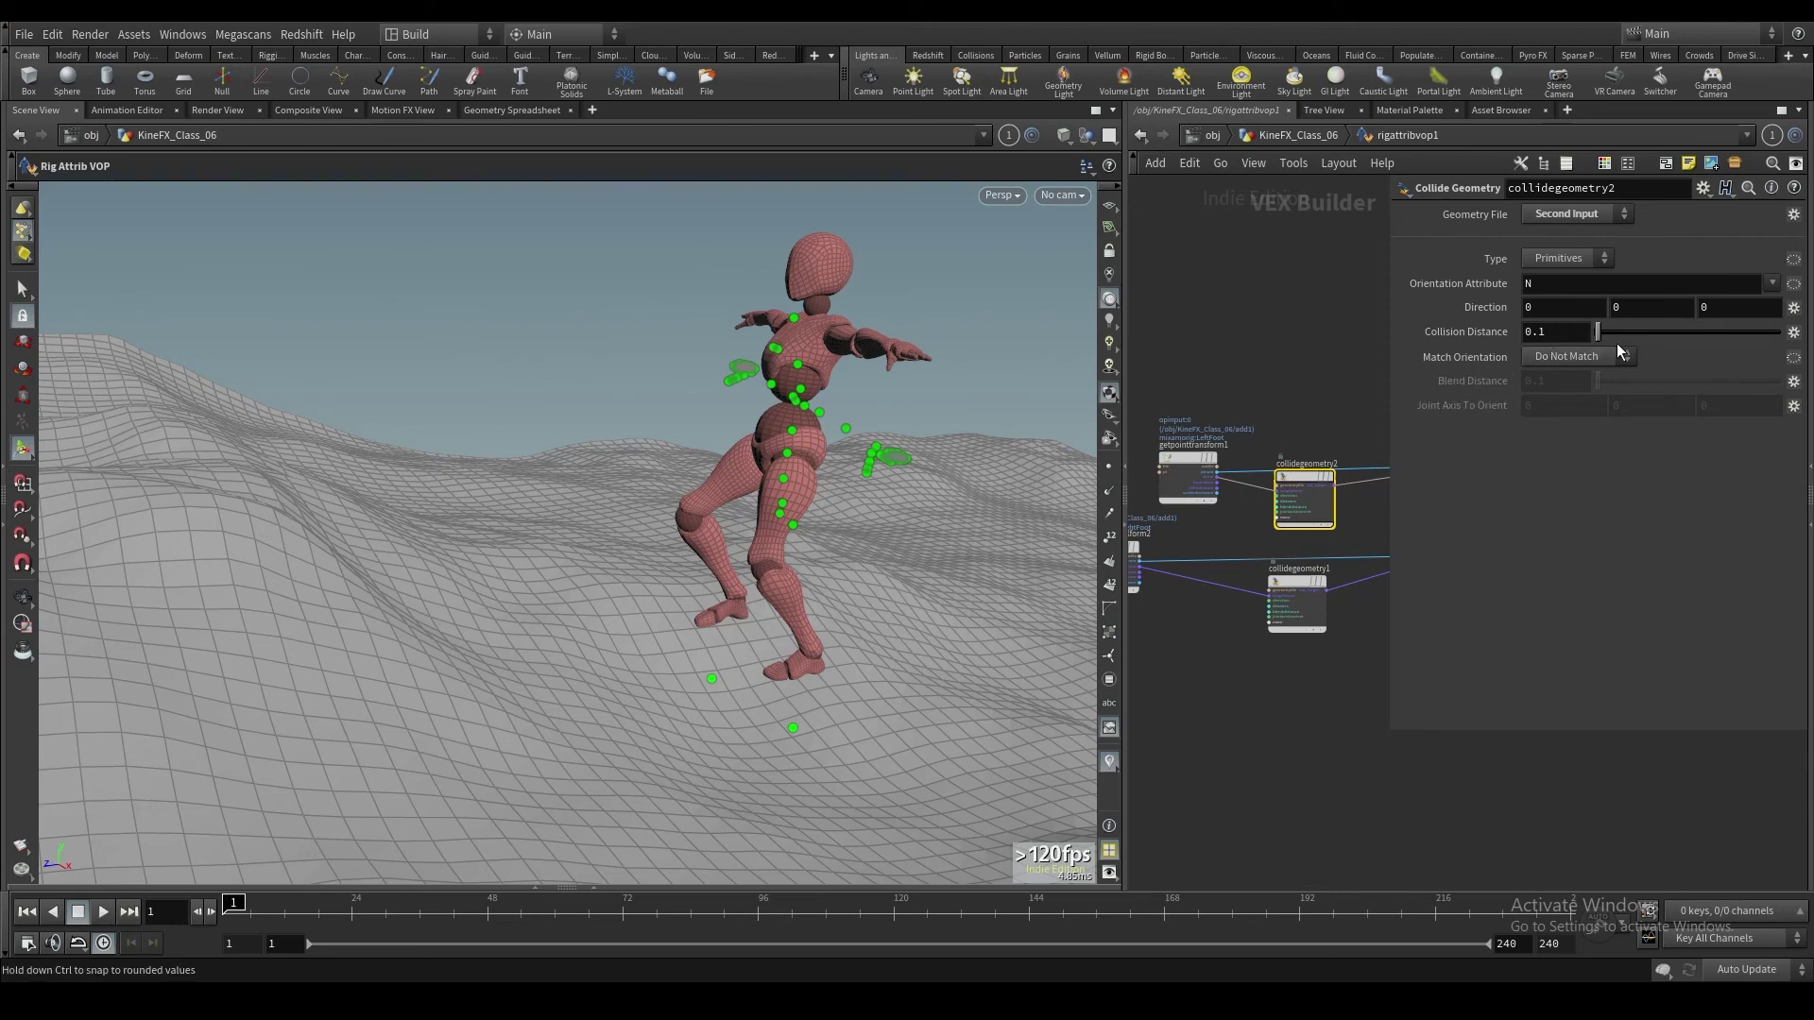
Step: Set collidegeometry2's Match Orientation to After Contact and its Joint Axis To Orient to 0, 1, 0
click(1580, 361)
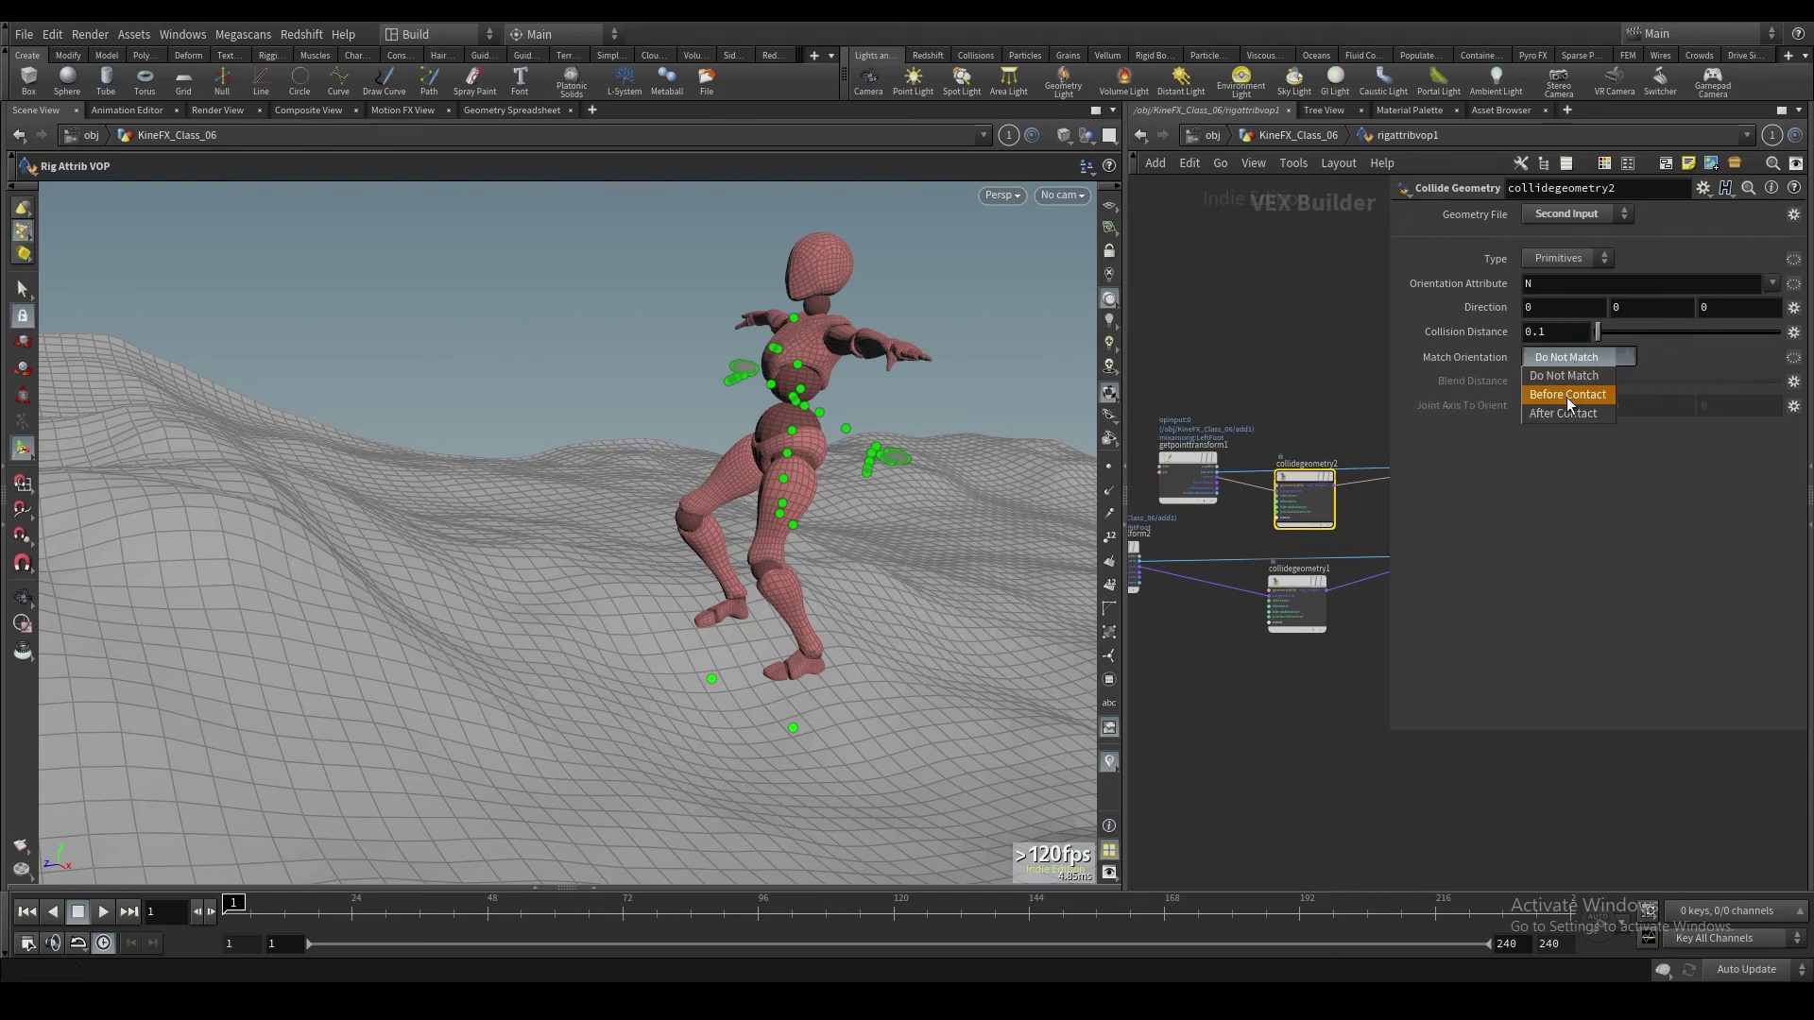
click(1558, 393)
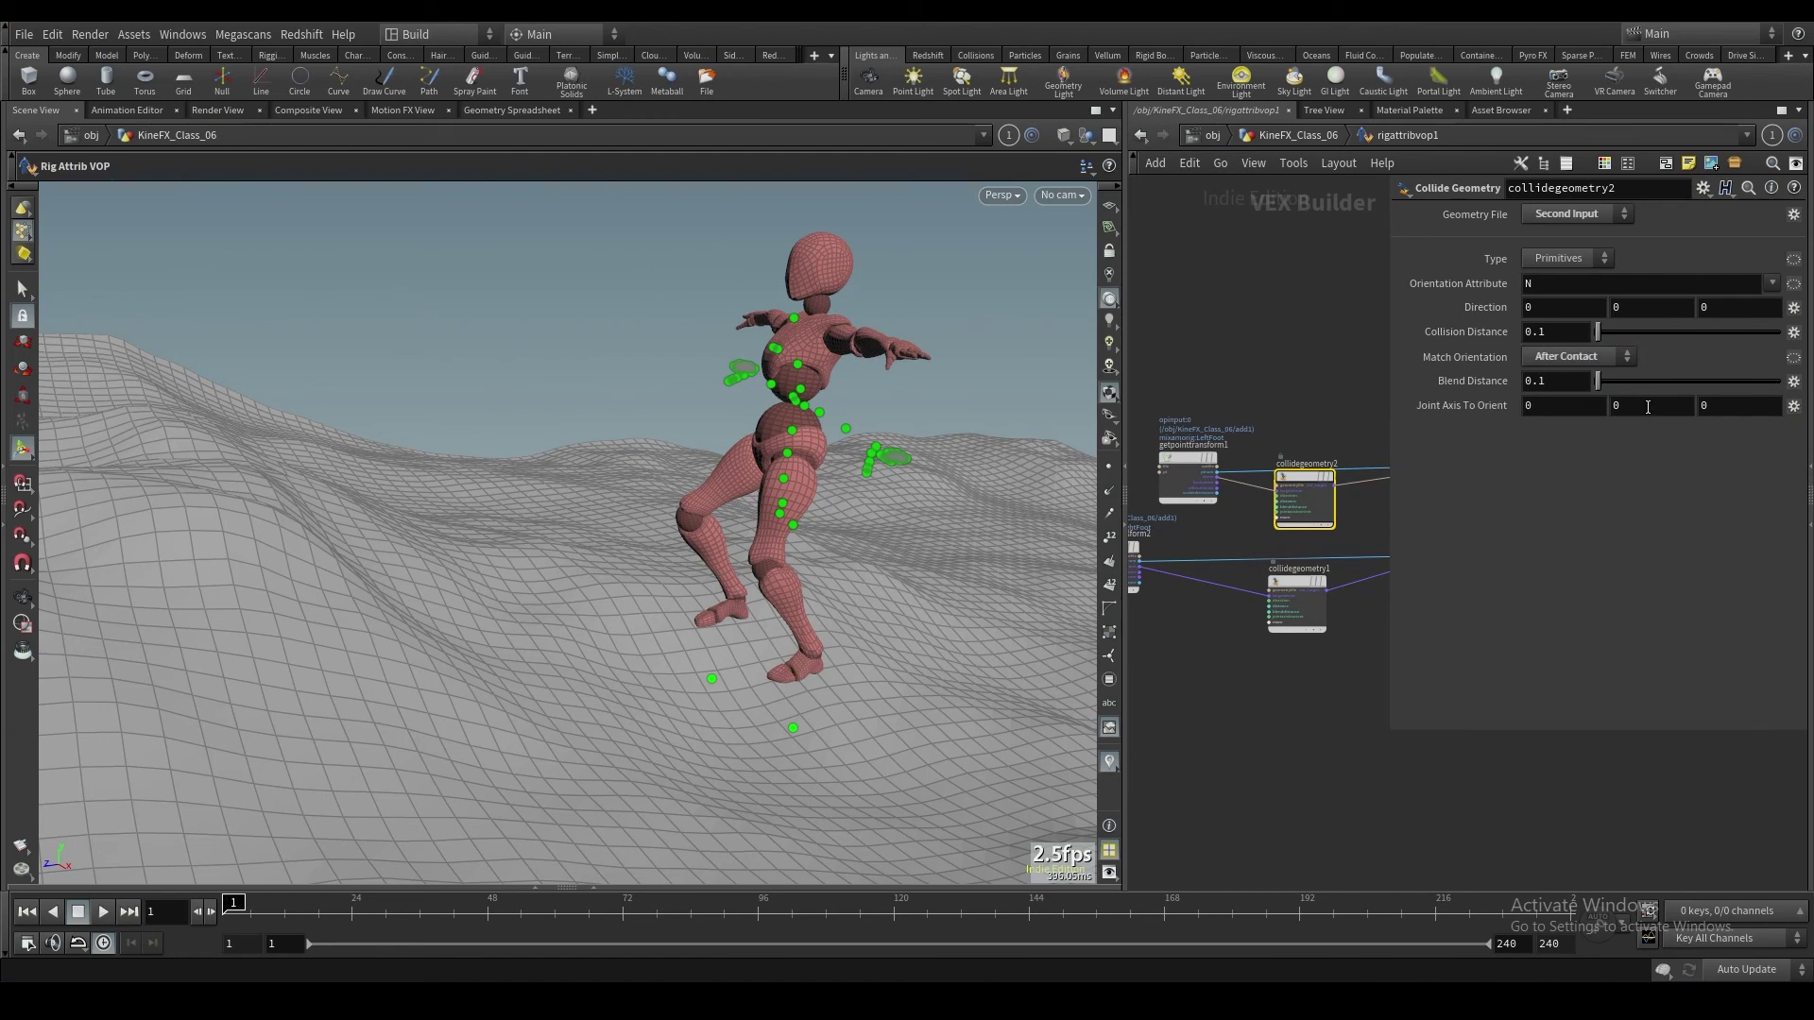
click(1648, 407)
text(1)
key(Return)
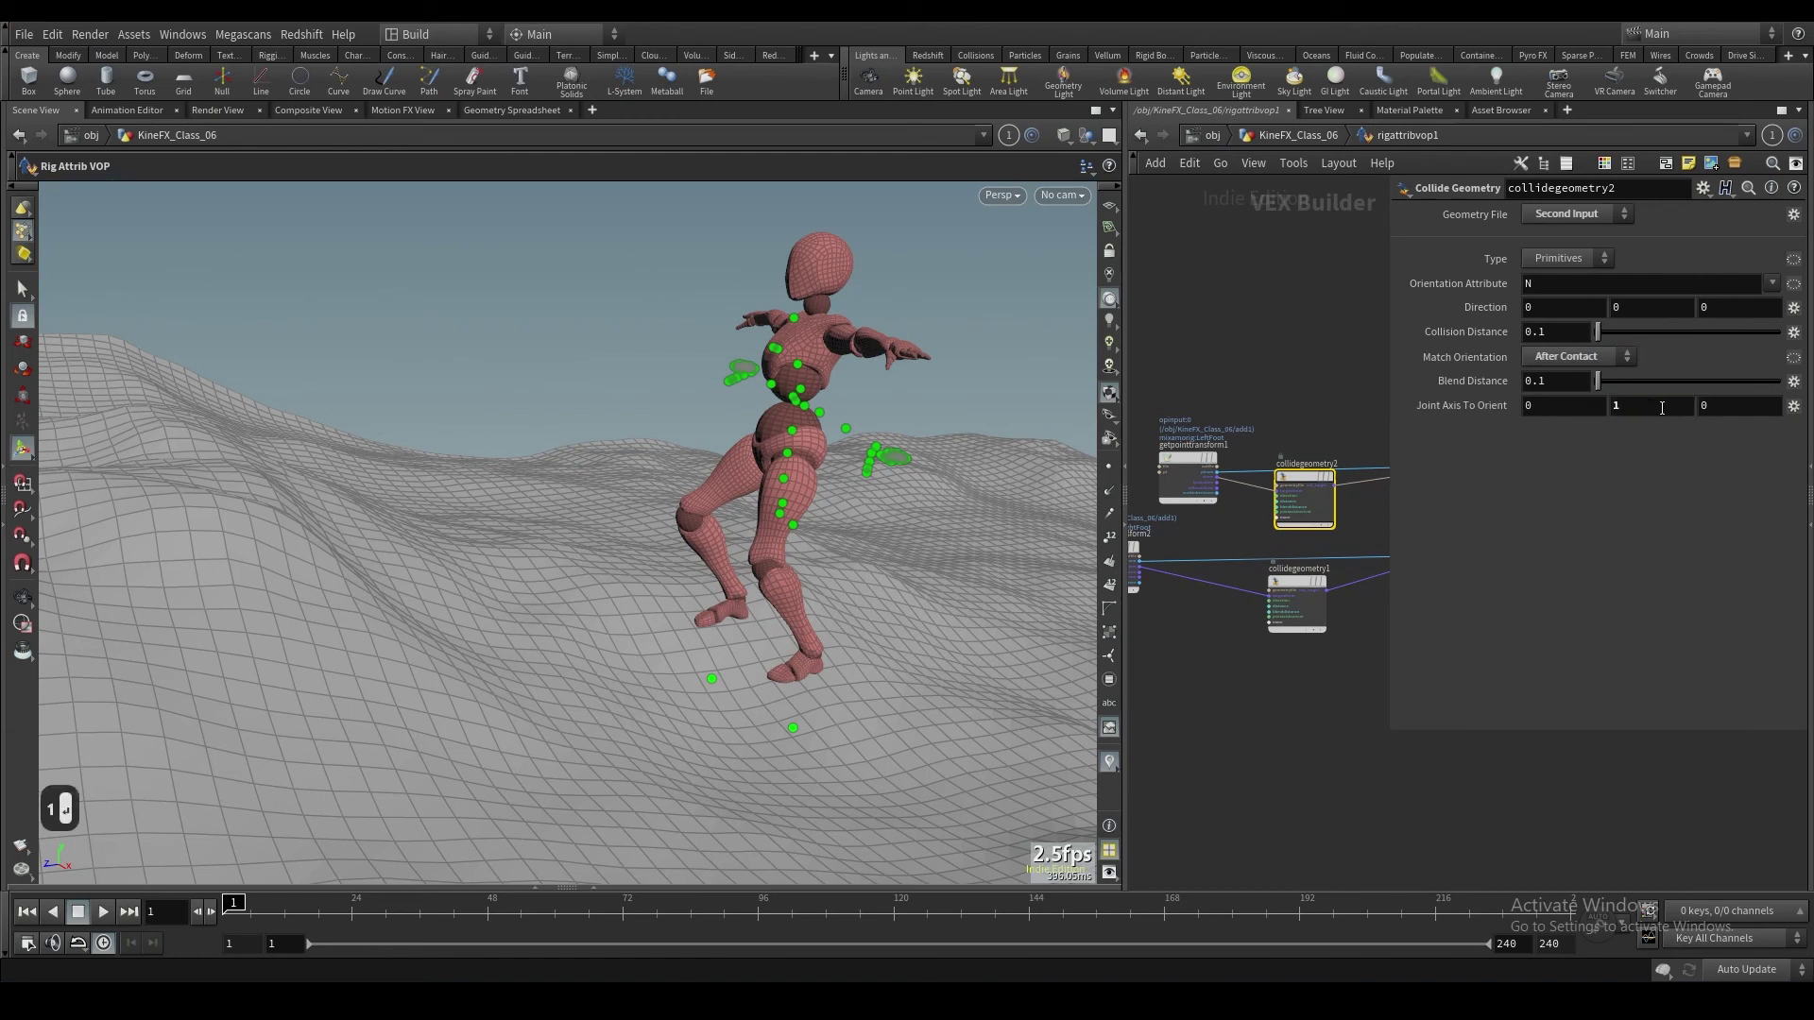
Step: Try 0, 0, 1 as collidegeometry2's Joint Axis To Orient and return it to 0, 1, 0
click(1727, 405)
text(1)
key(Return)
click(1664, 411)
text(0)
key(Return)
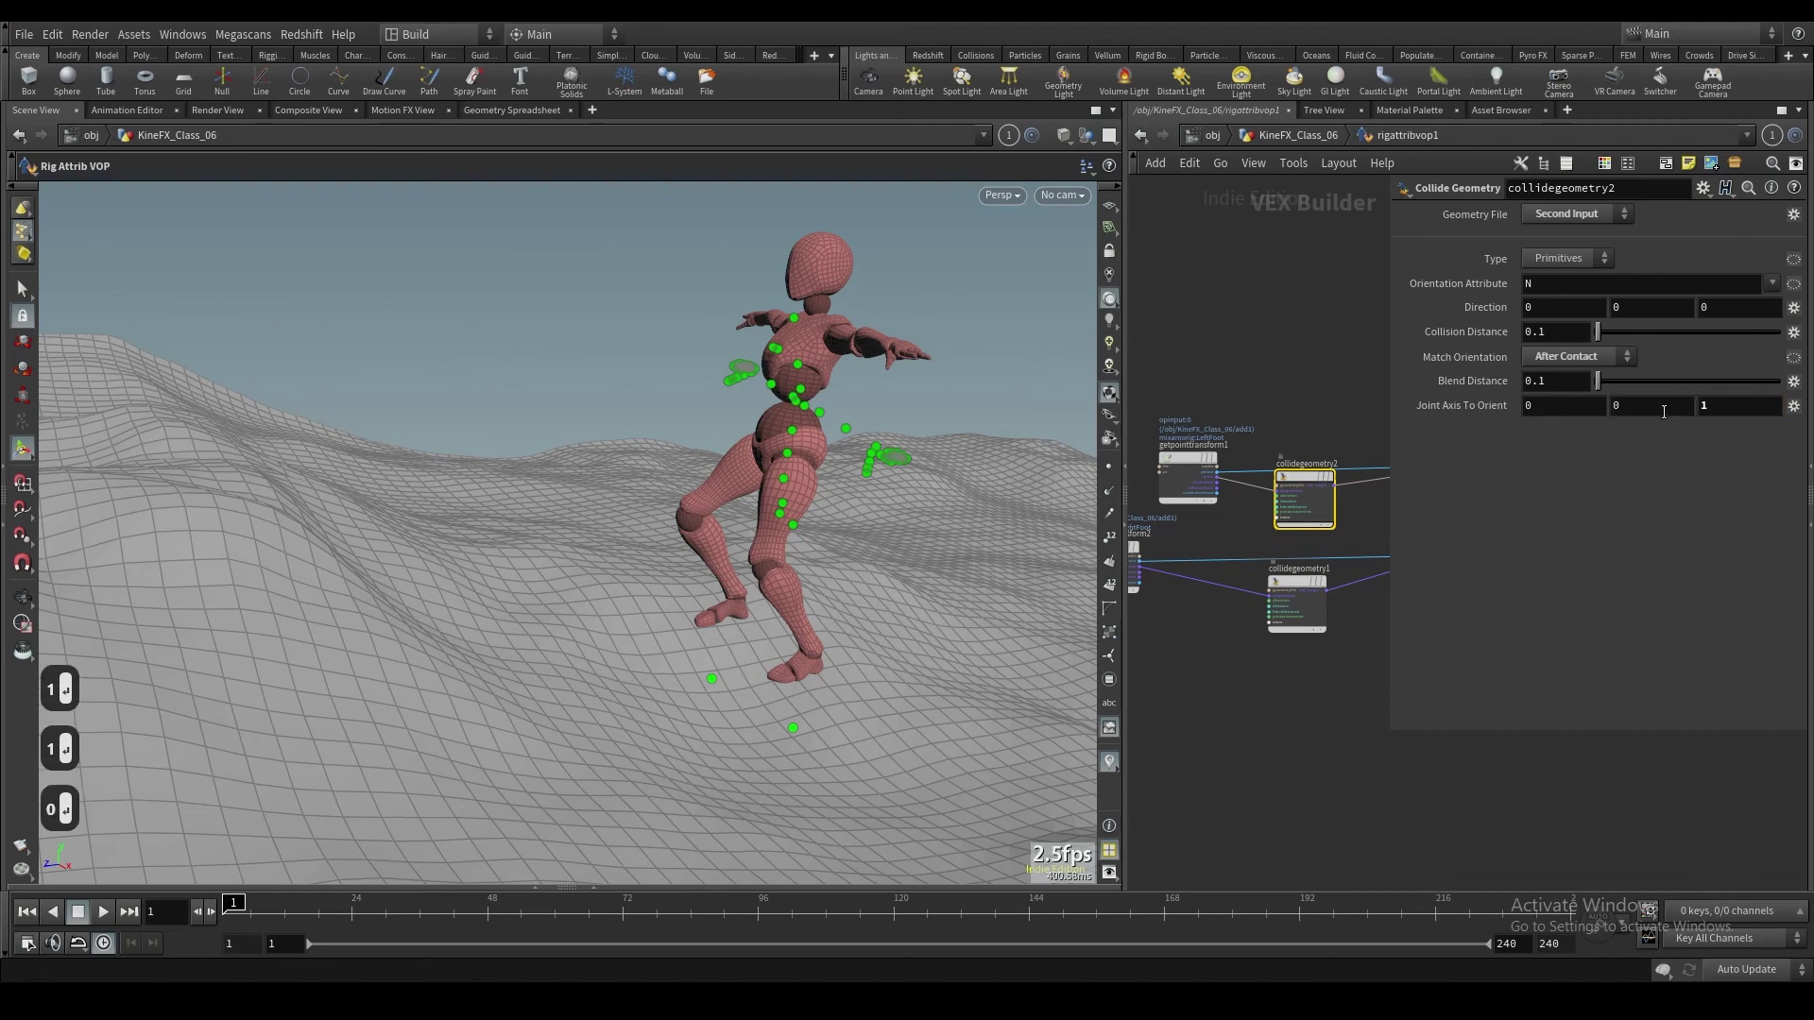
click(1648, 411)
click(1754, 406)
text(0)
key(Return)
click(1670, 410)
text(1)
key(Return)
Step: Set the Blend Distance to 0.25 on both collidegeometry2 and collidegeometry1
click(1556, 381)
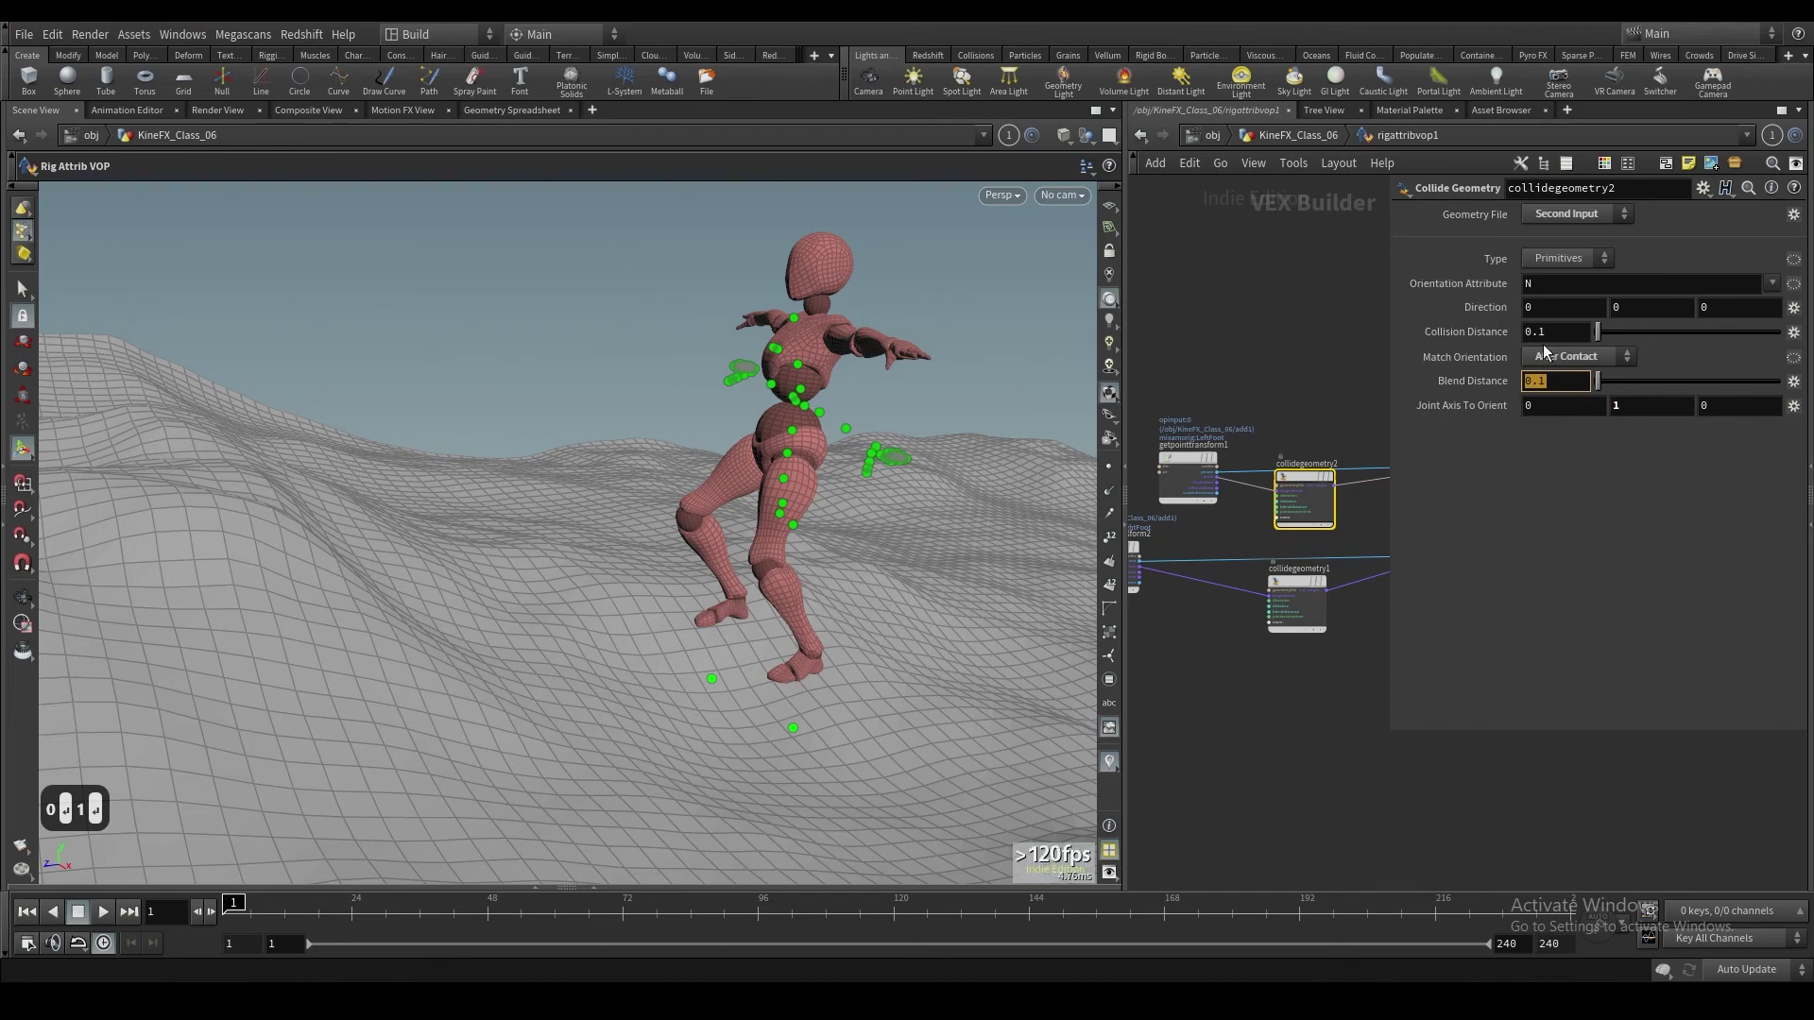
text(0.25)
key(Return)
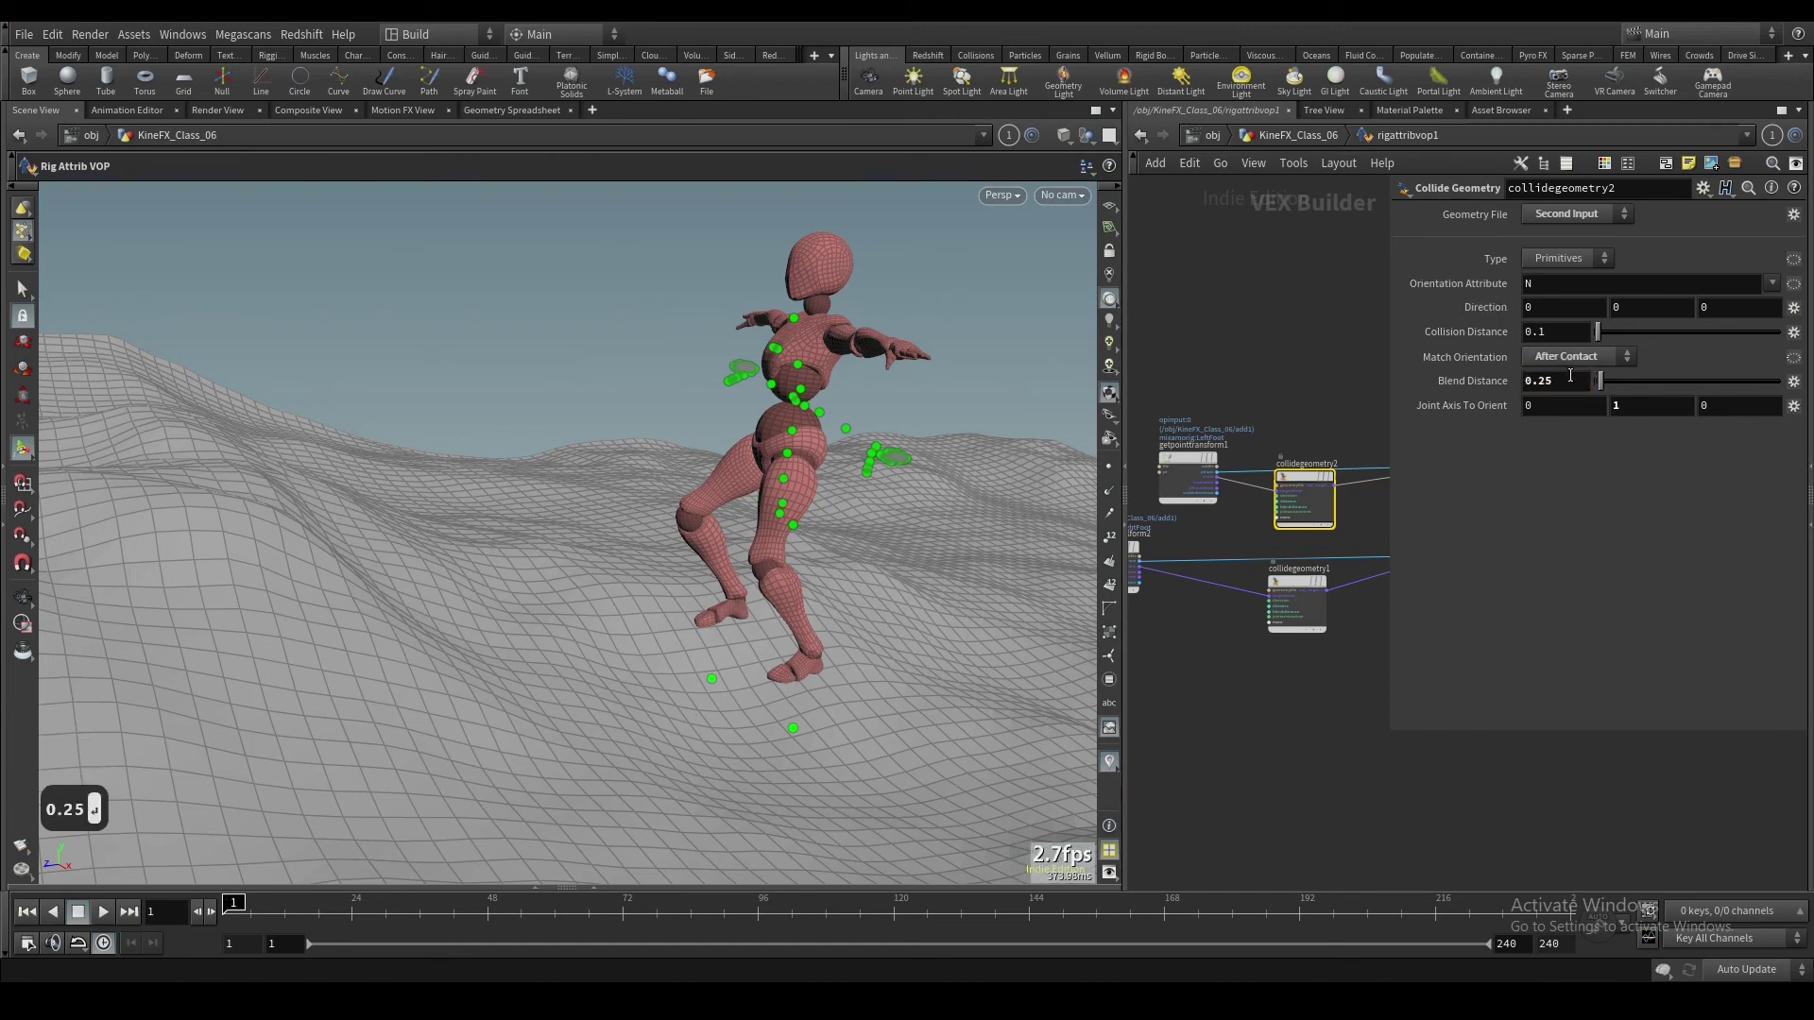
click(1323, 599)
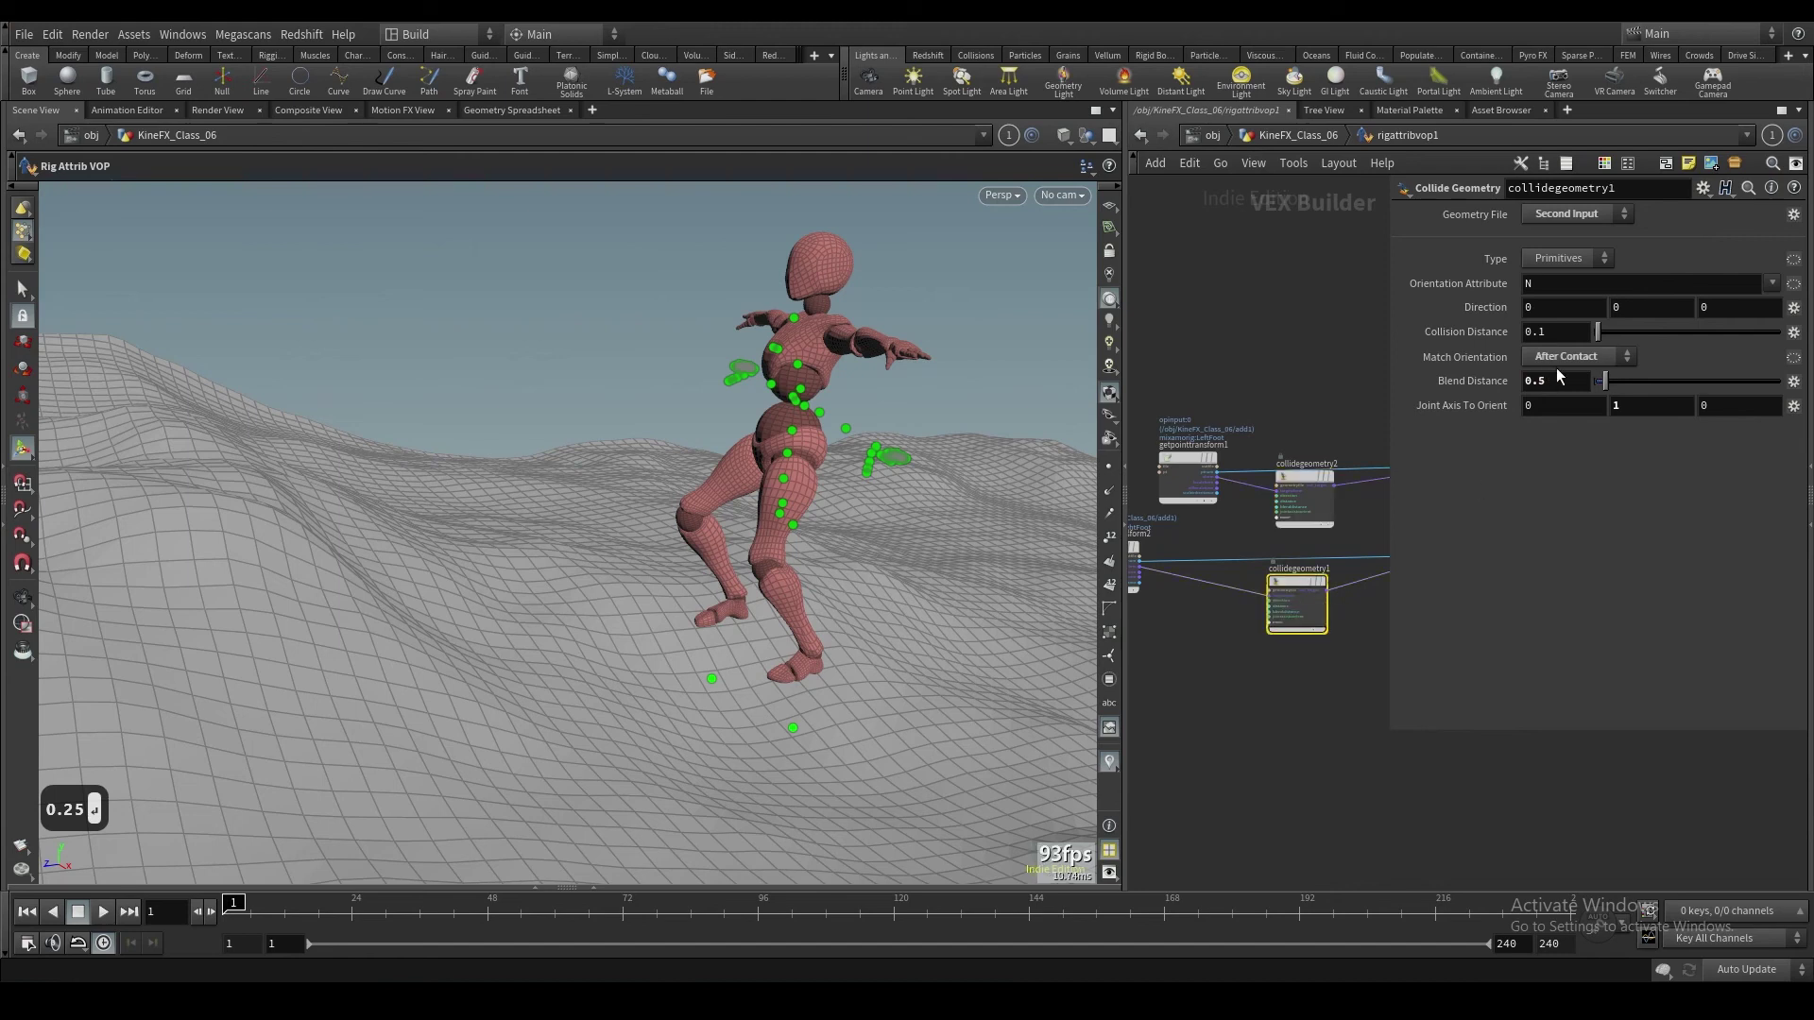
click(1583, 381)
text(0.25)
key(Return)
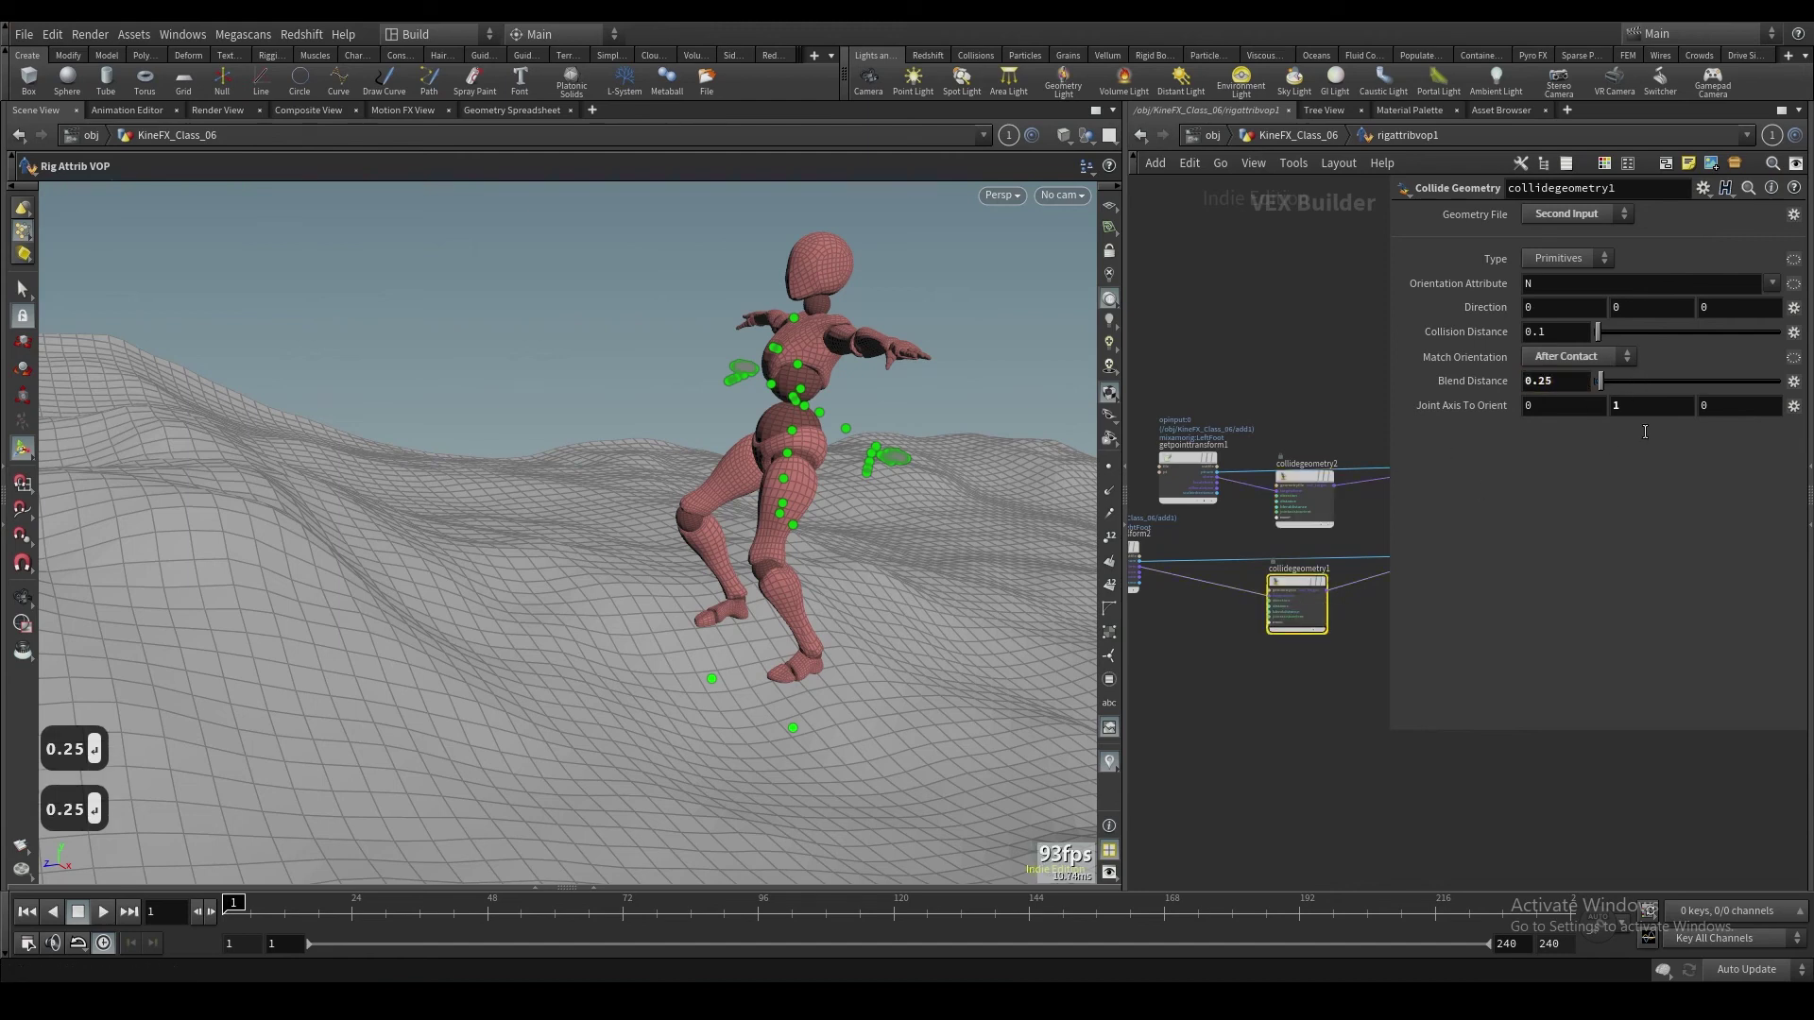
Step: Set collidegeometry1's Joint Axis To Orient to 0, 0, 0 and its Match Orientation to Before Contact
click(1644, 405)
text(0)
key(Return)
click(1598, 364)
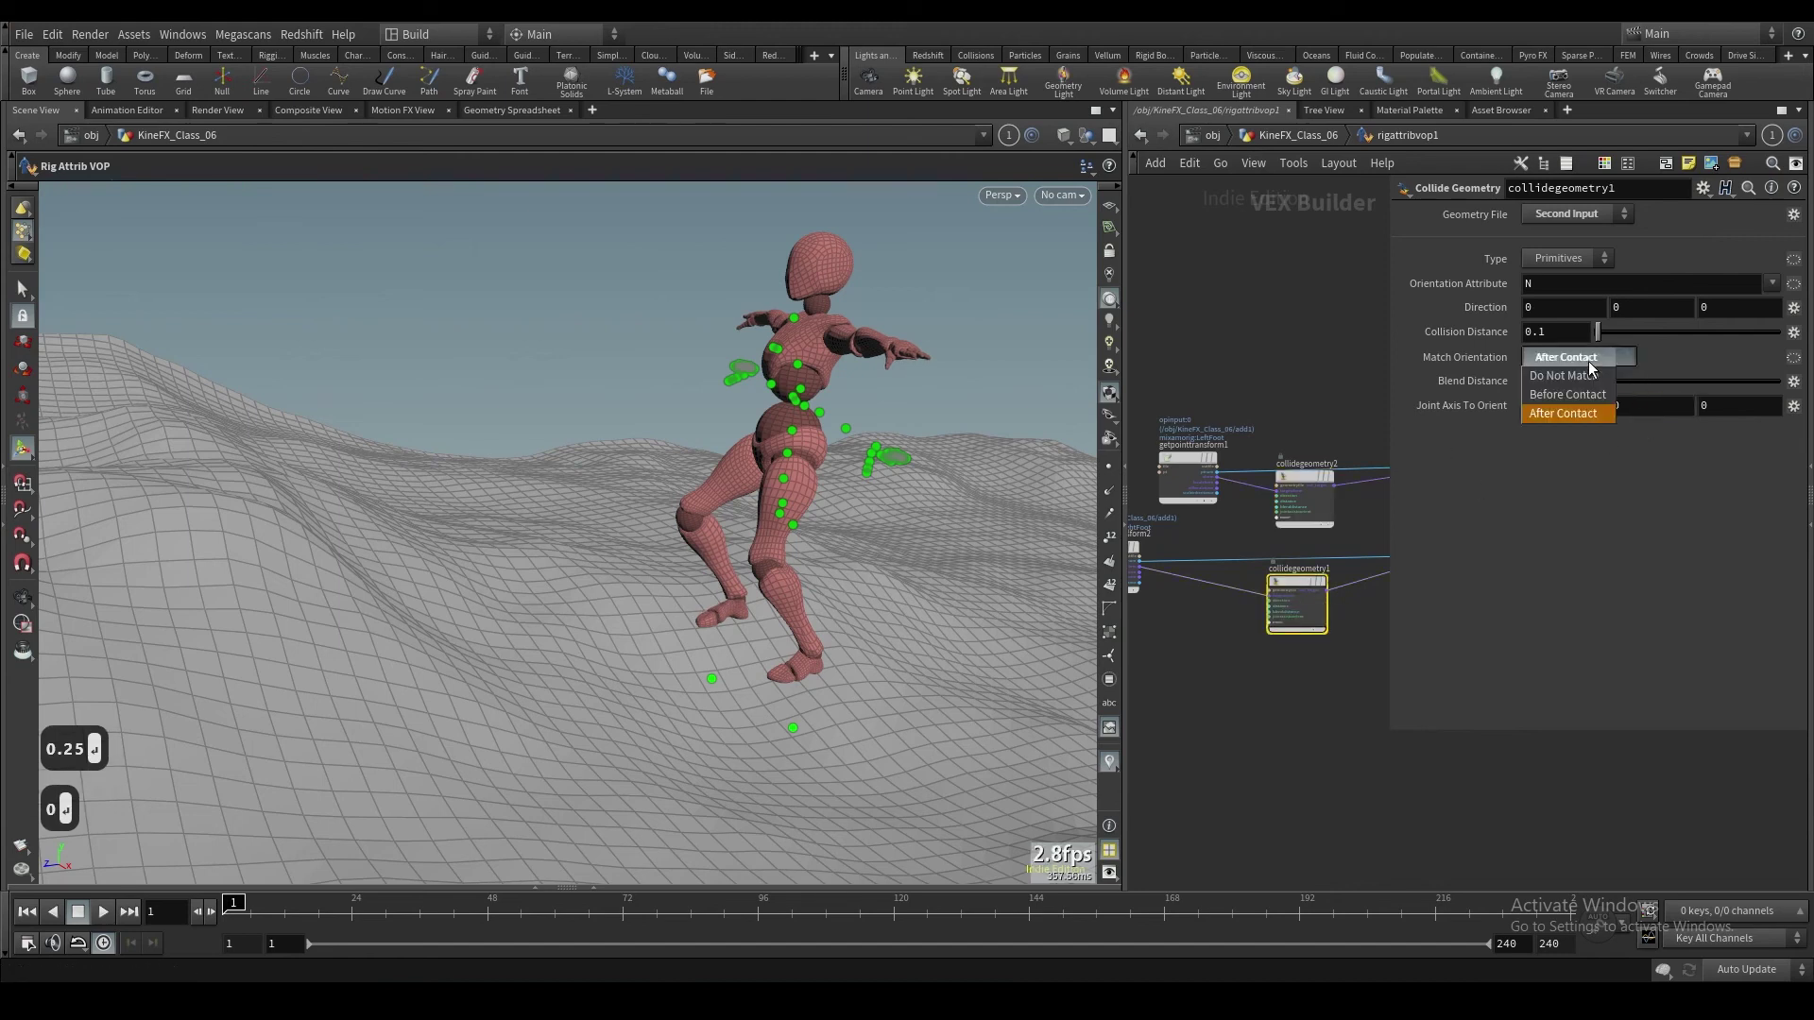
click(1600, 391)
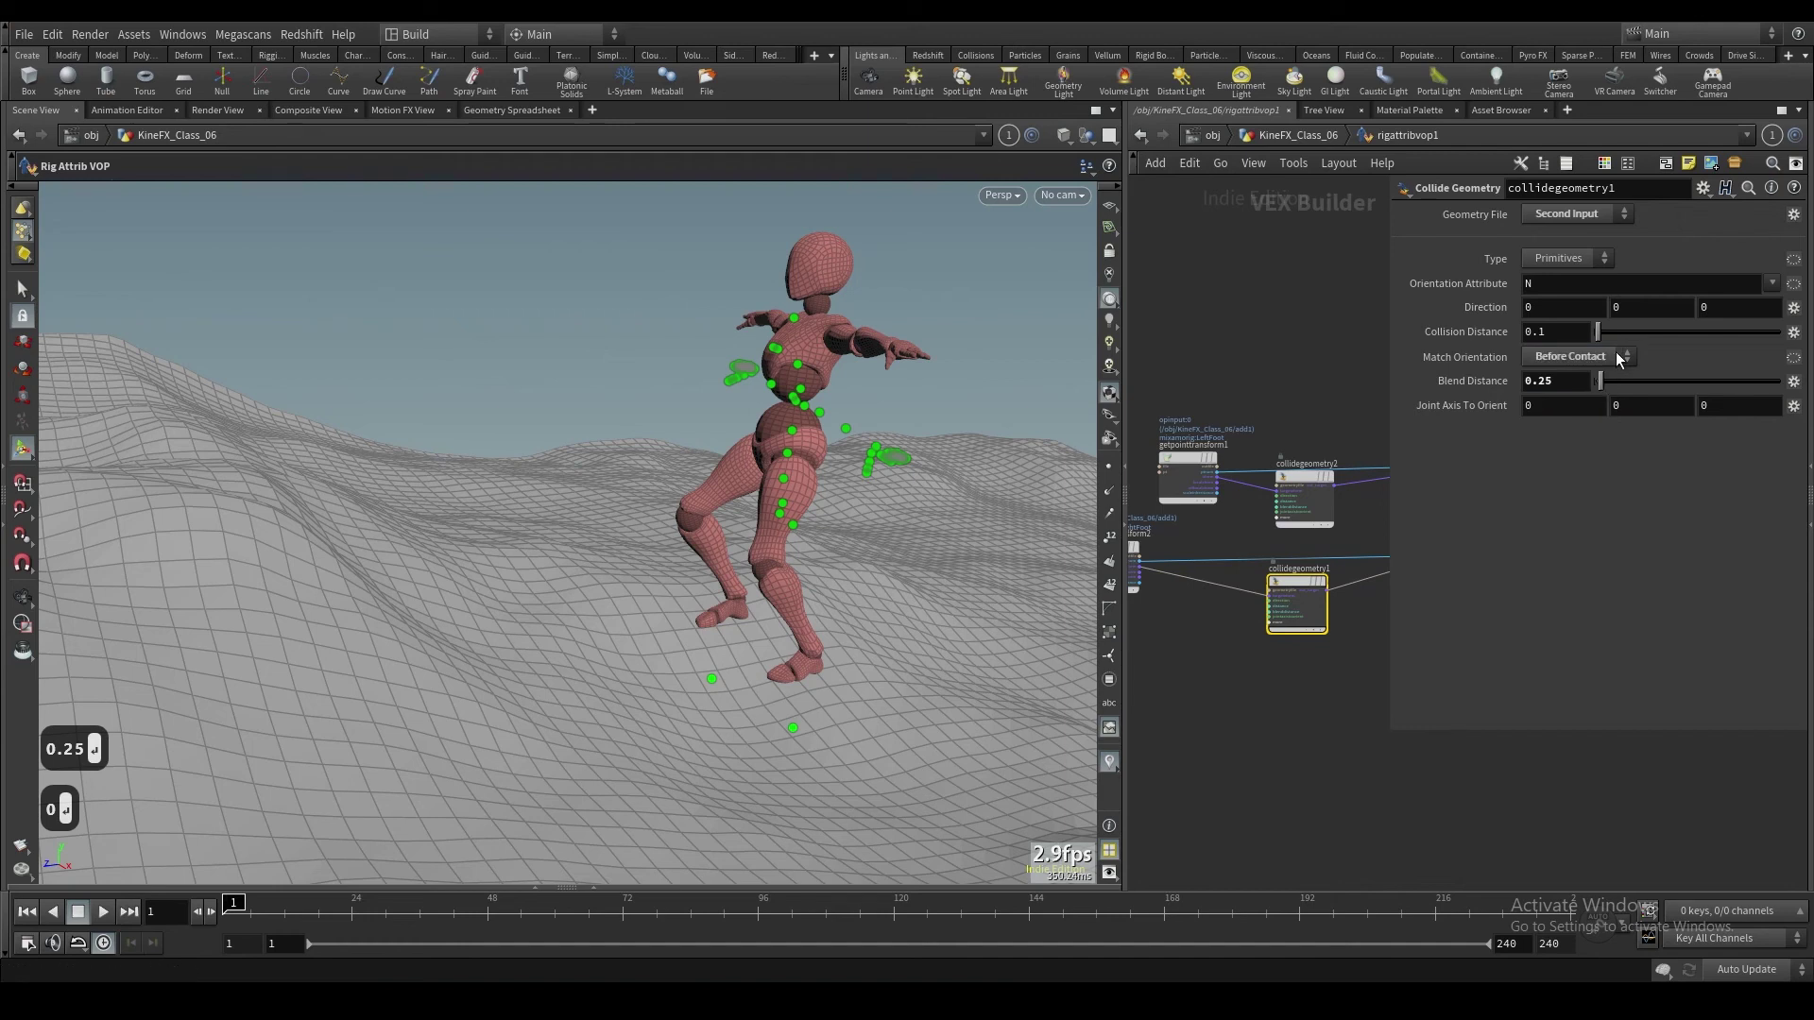
Step: Try 0, 1, 0 as collidegeometry1's Joint Axis To Orient and reset it to 0, 0, 0
click(1668, 404)
text(1)
key(Return)
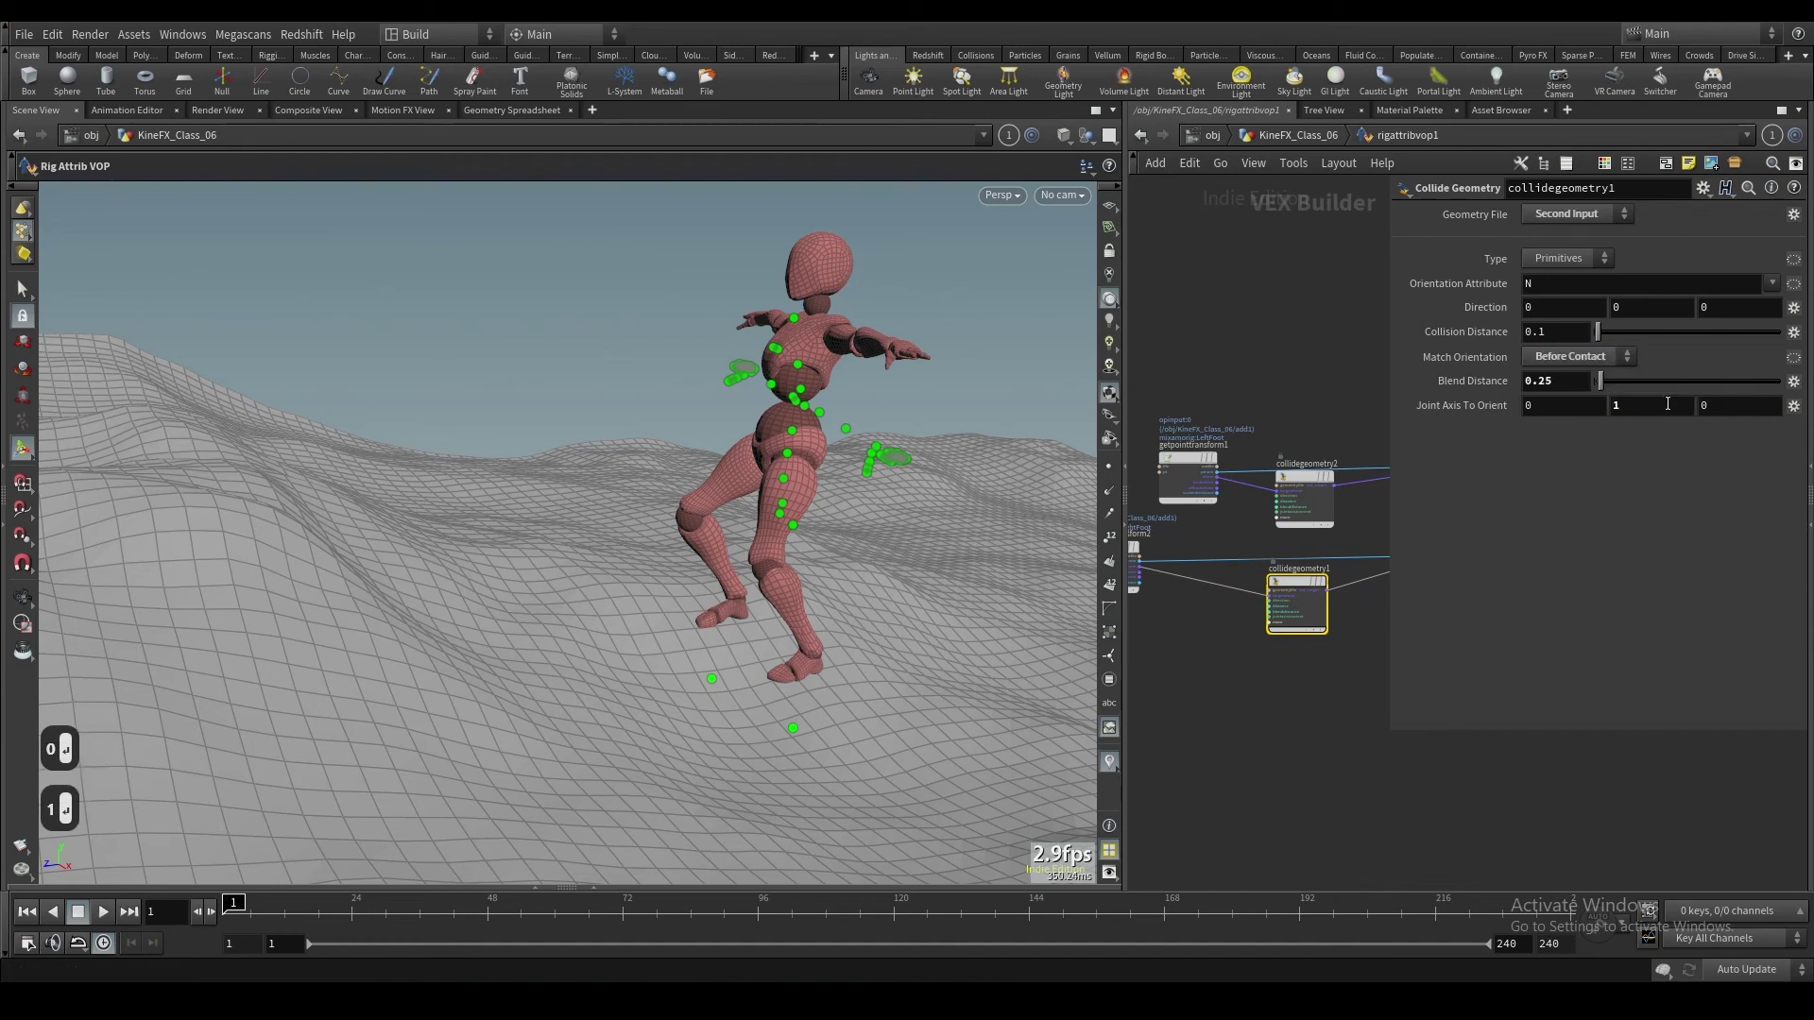
double_click(1635, 405)
text(0)
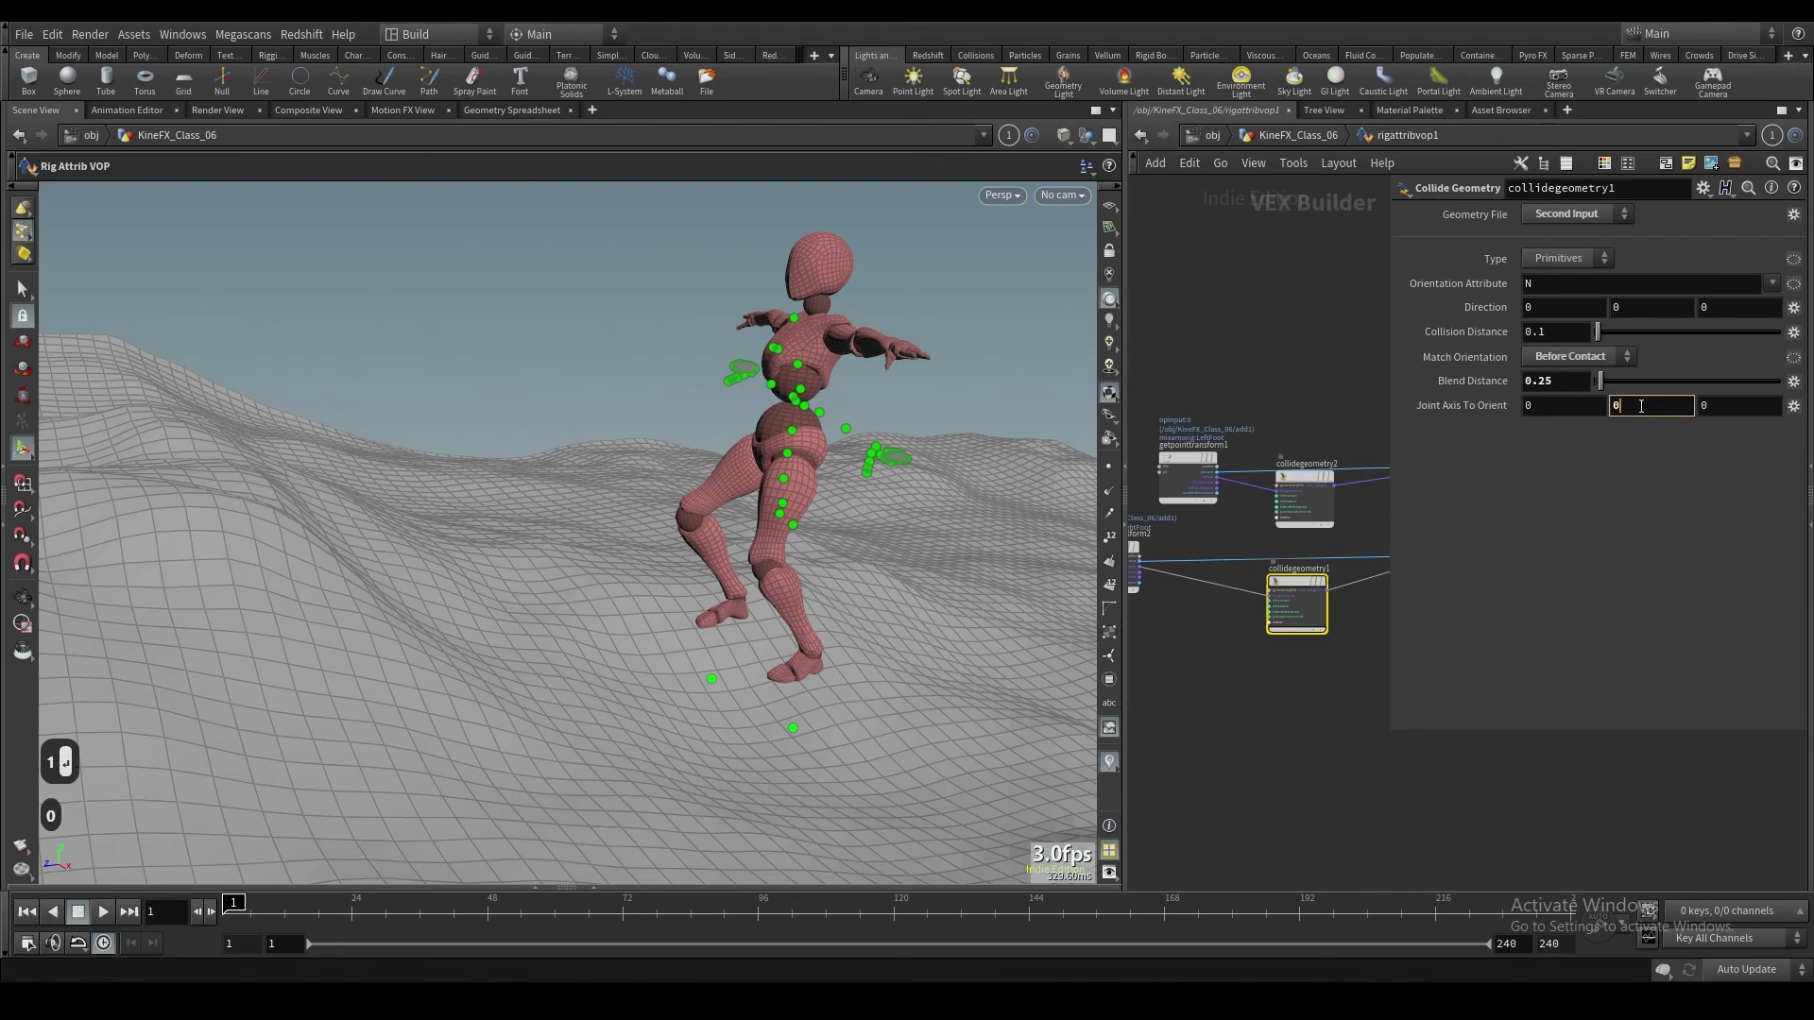
key(Return)
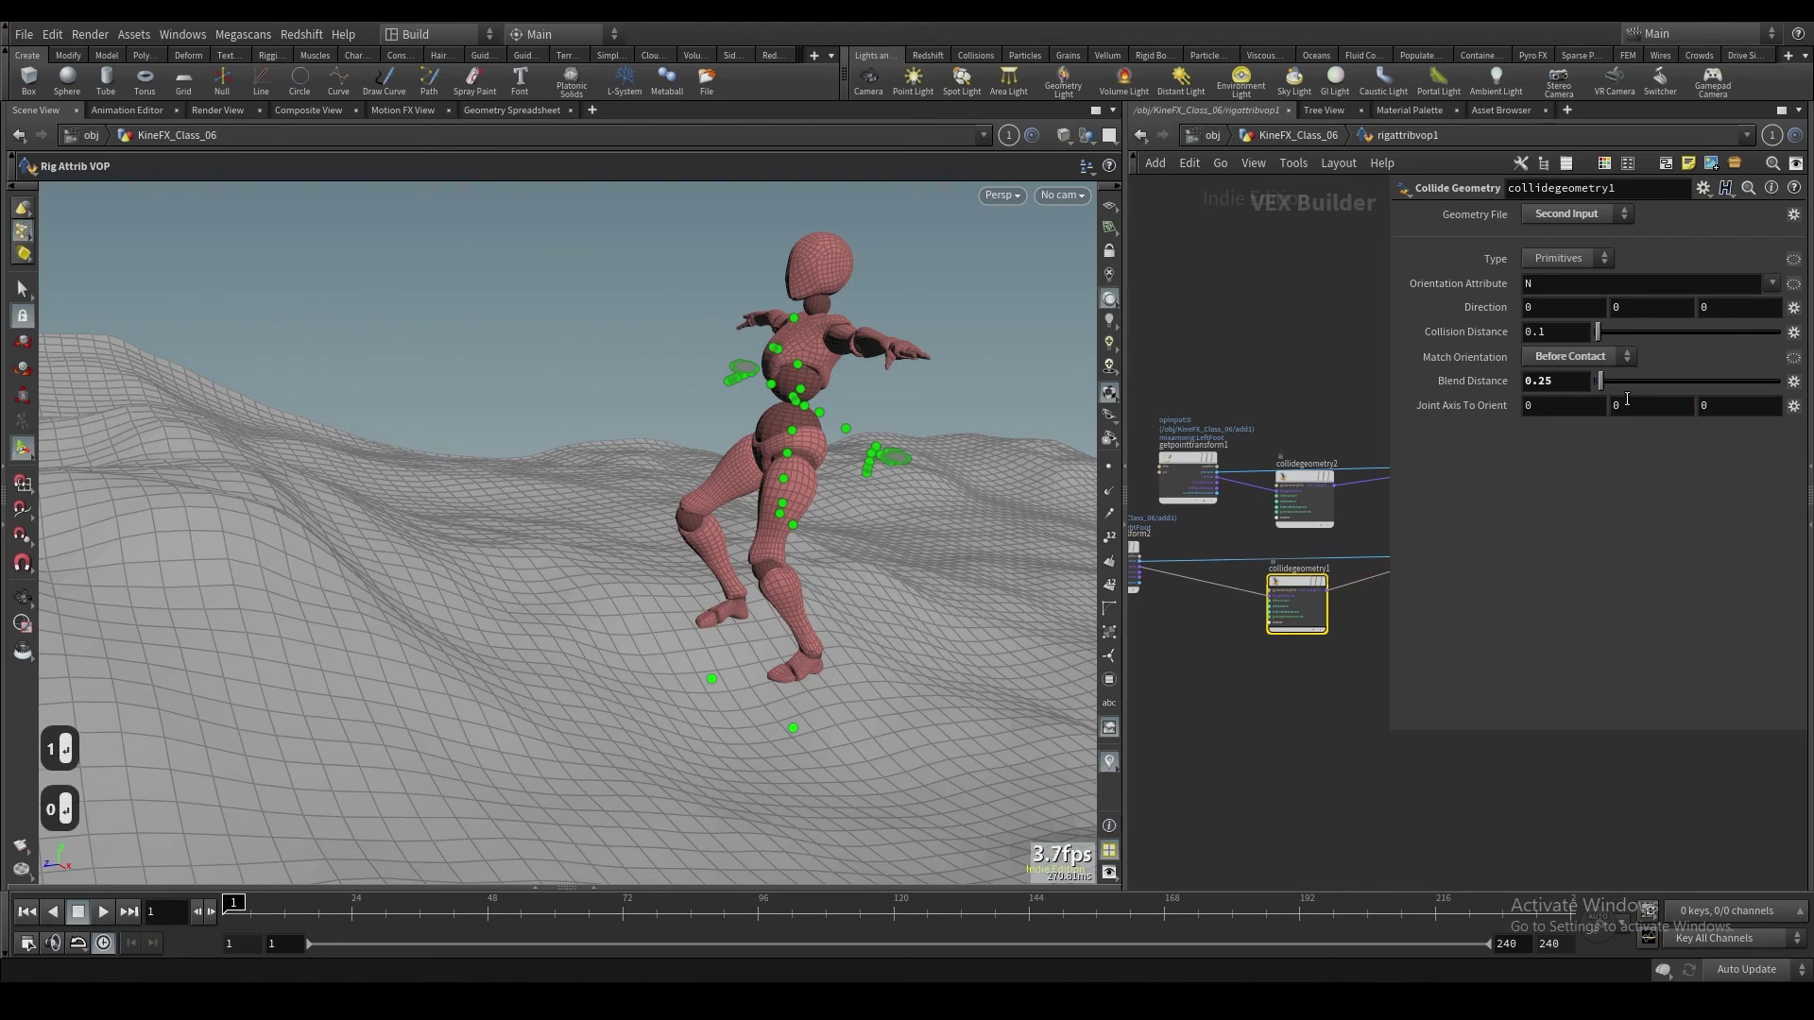
Step: Set the Direction of collidegeometry1 to 0, 1, 0 and check the character's pose from the front
double_click(1584, 380)
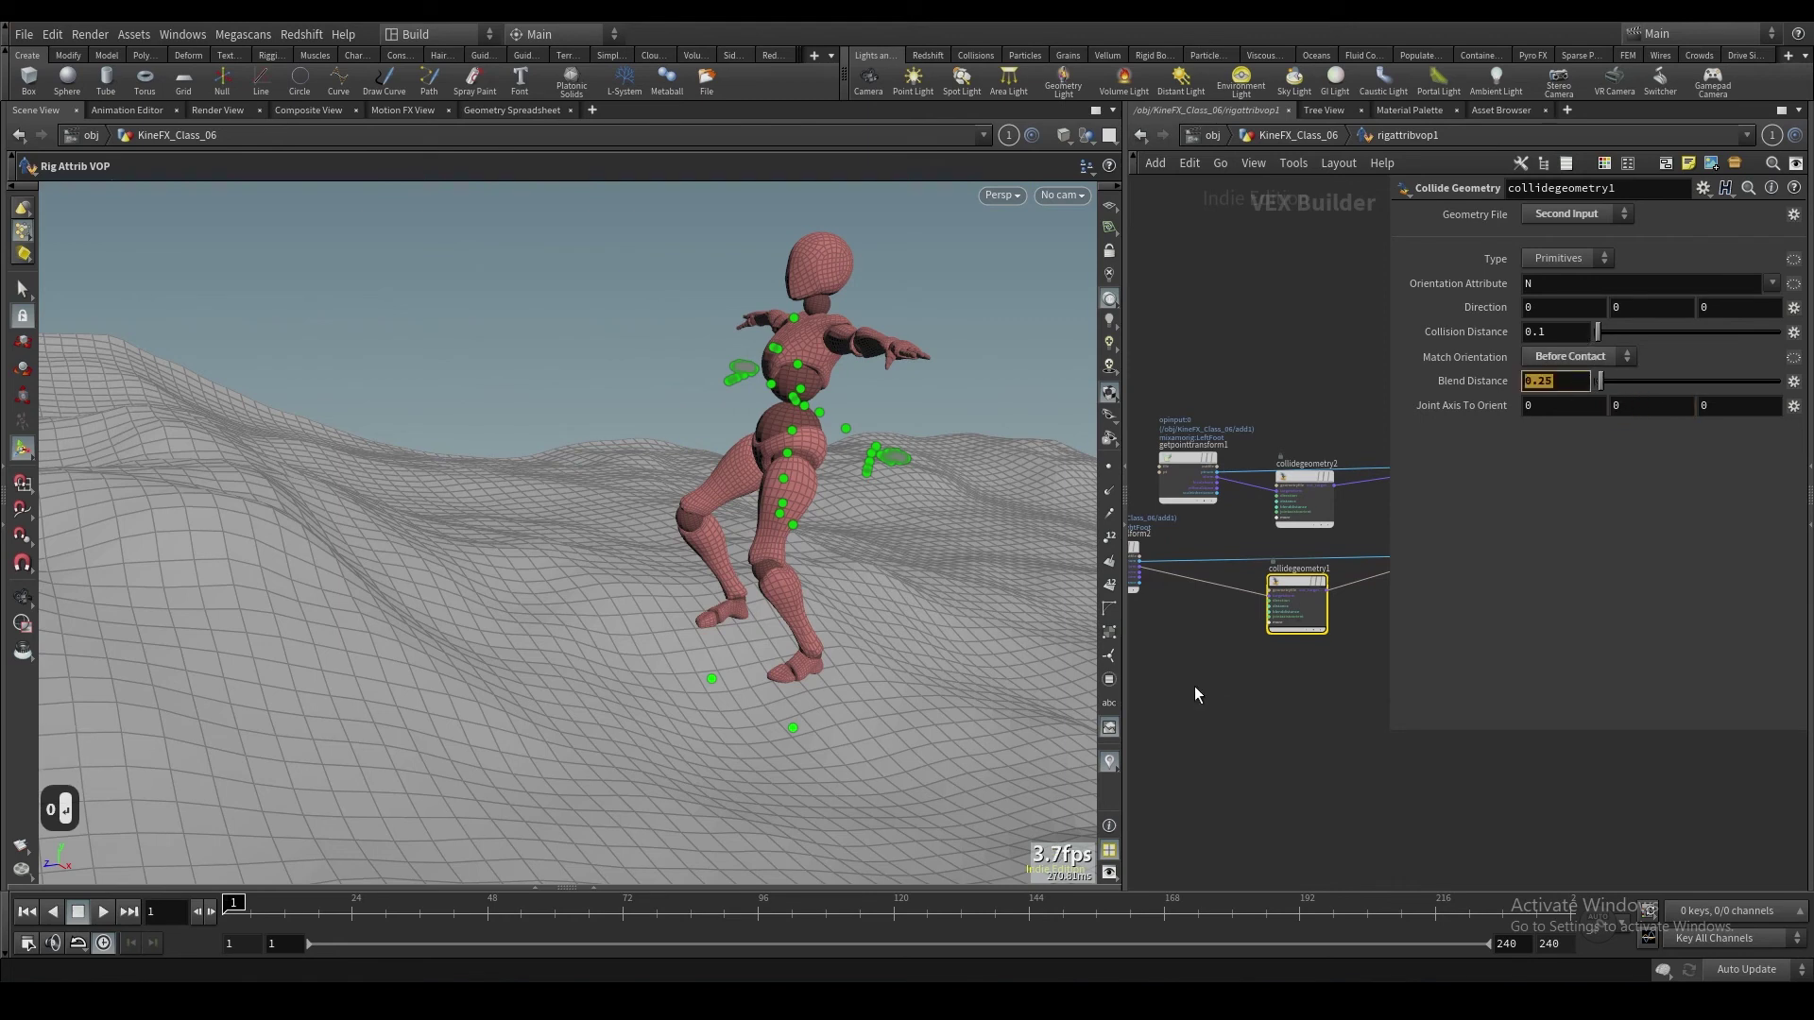
double_click(1651, 307)
text(1)
key(Return)
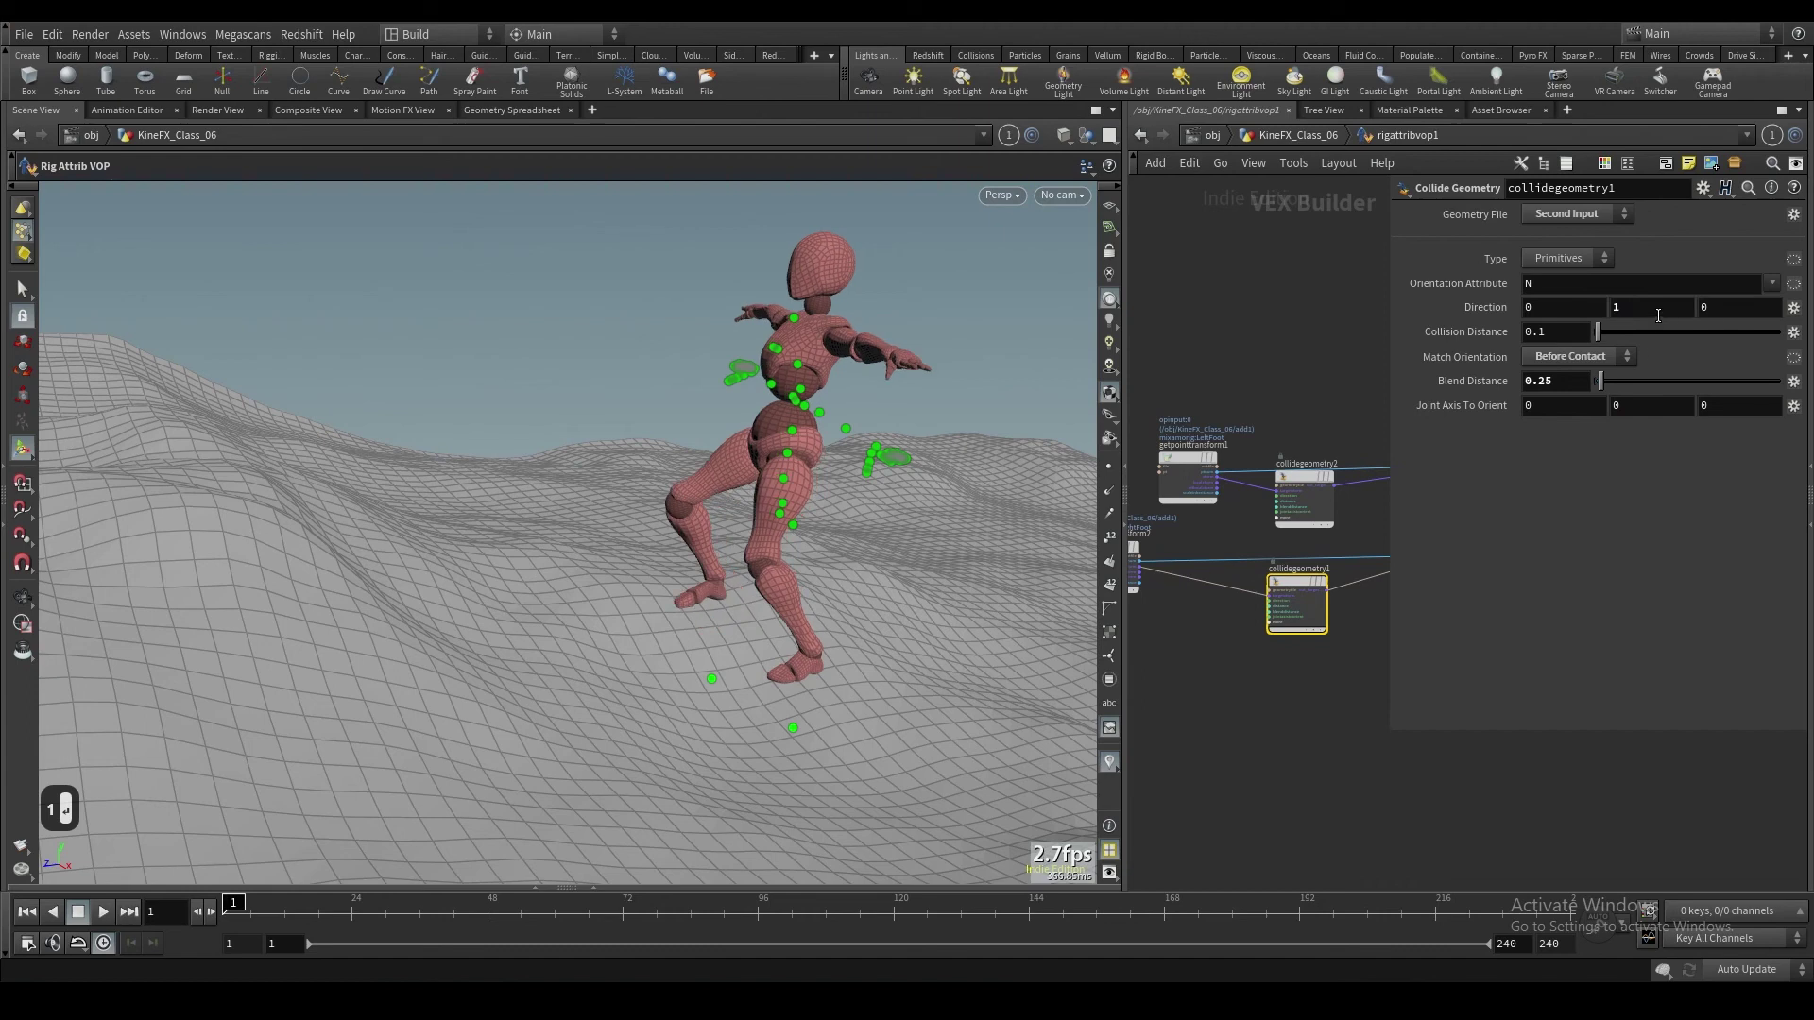
key(Escape)
drag(761, 558, 1245, 671)
Step: Set the Direction of collidegeometry2 to 0, 1, 0
click(1305, 484)
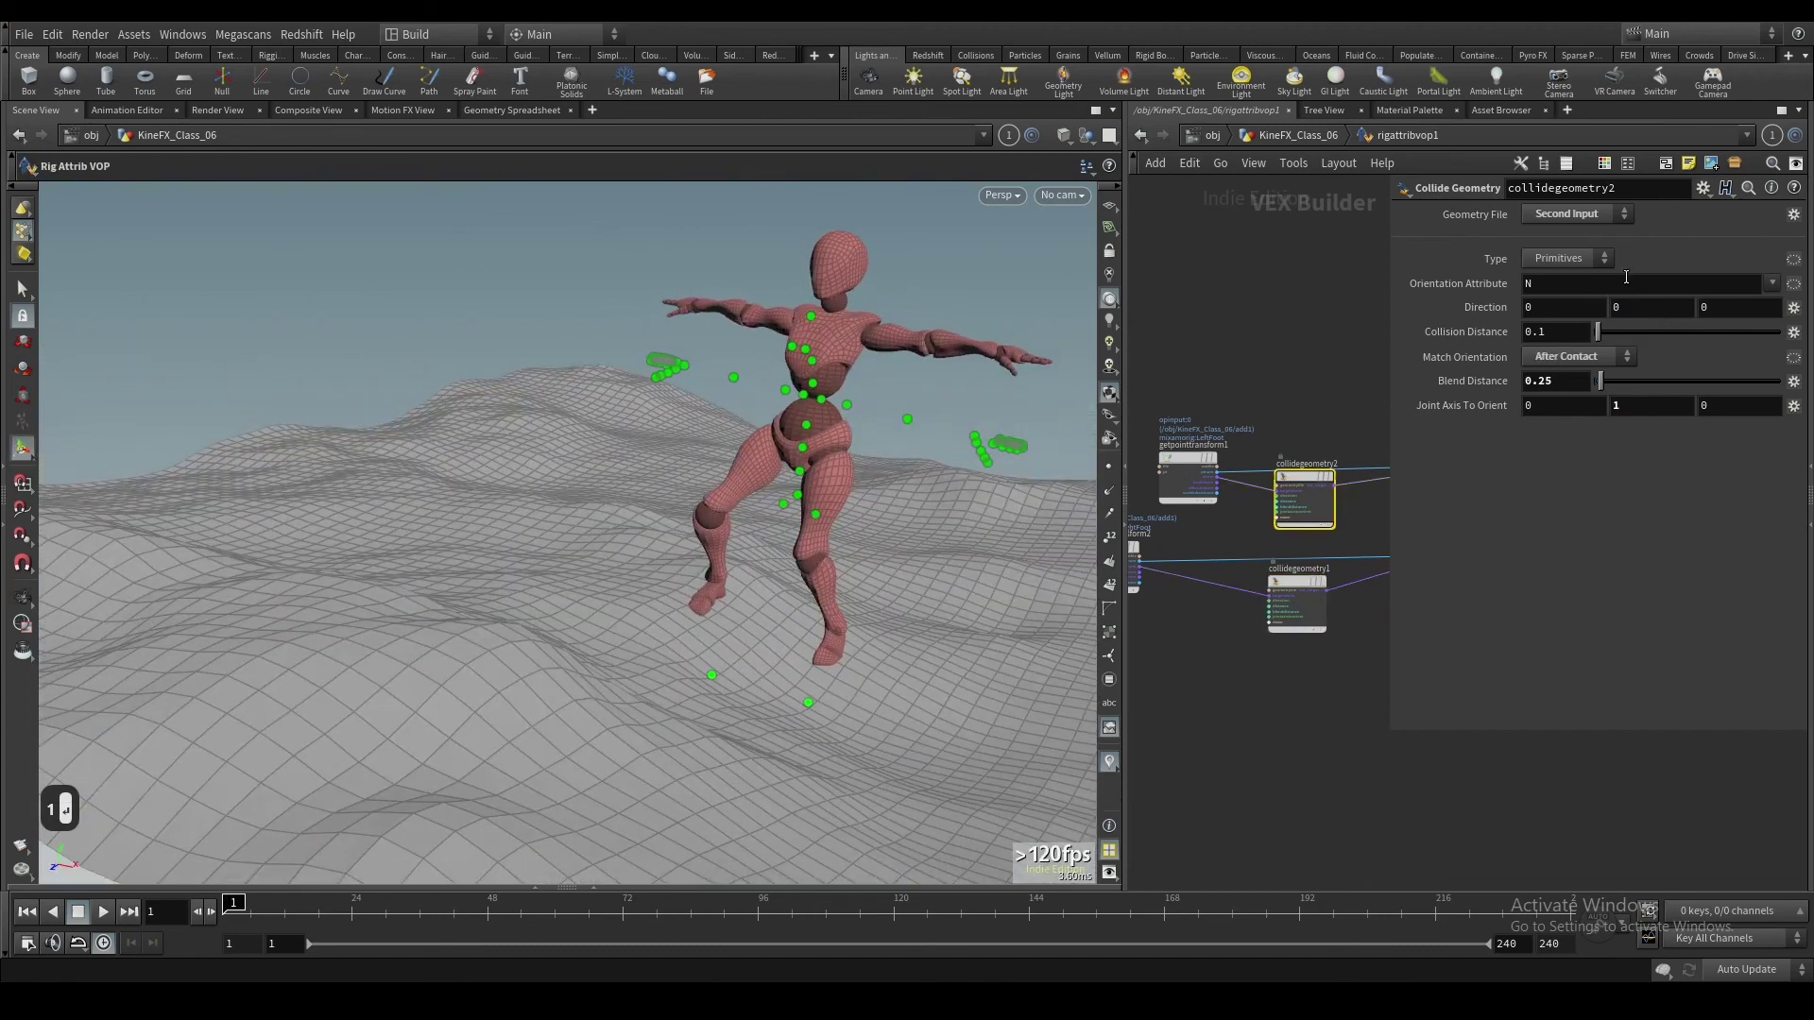
double_click(1652, 308)
text(1)
key(Return)
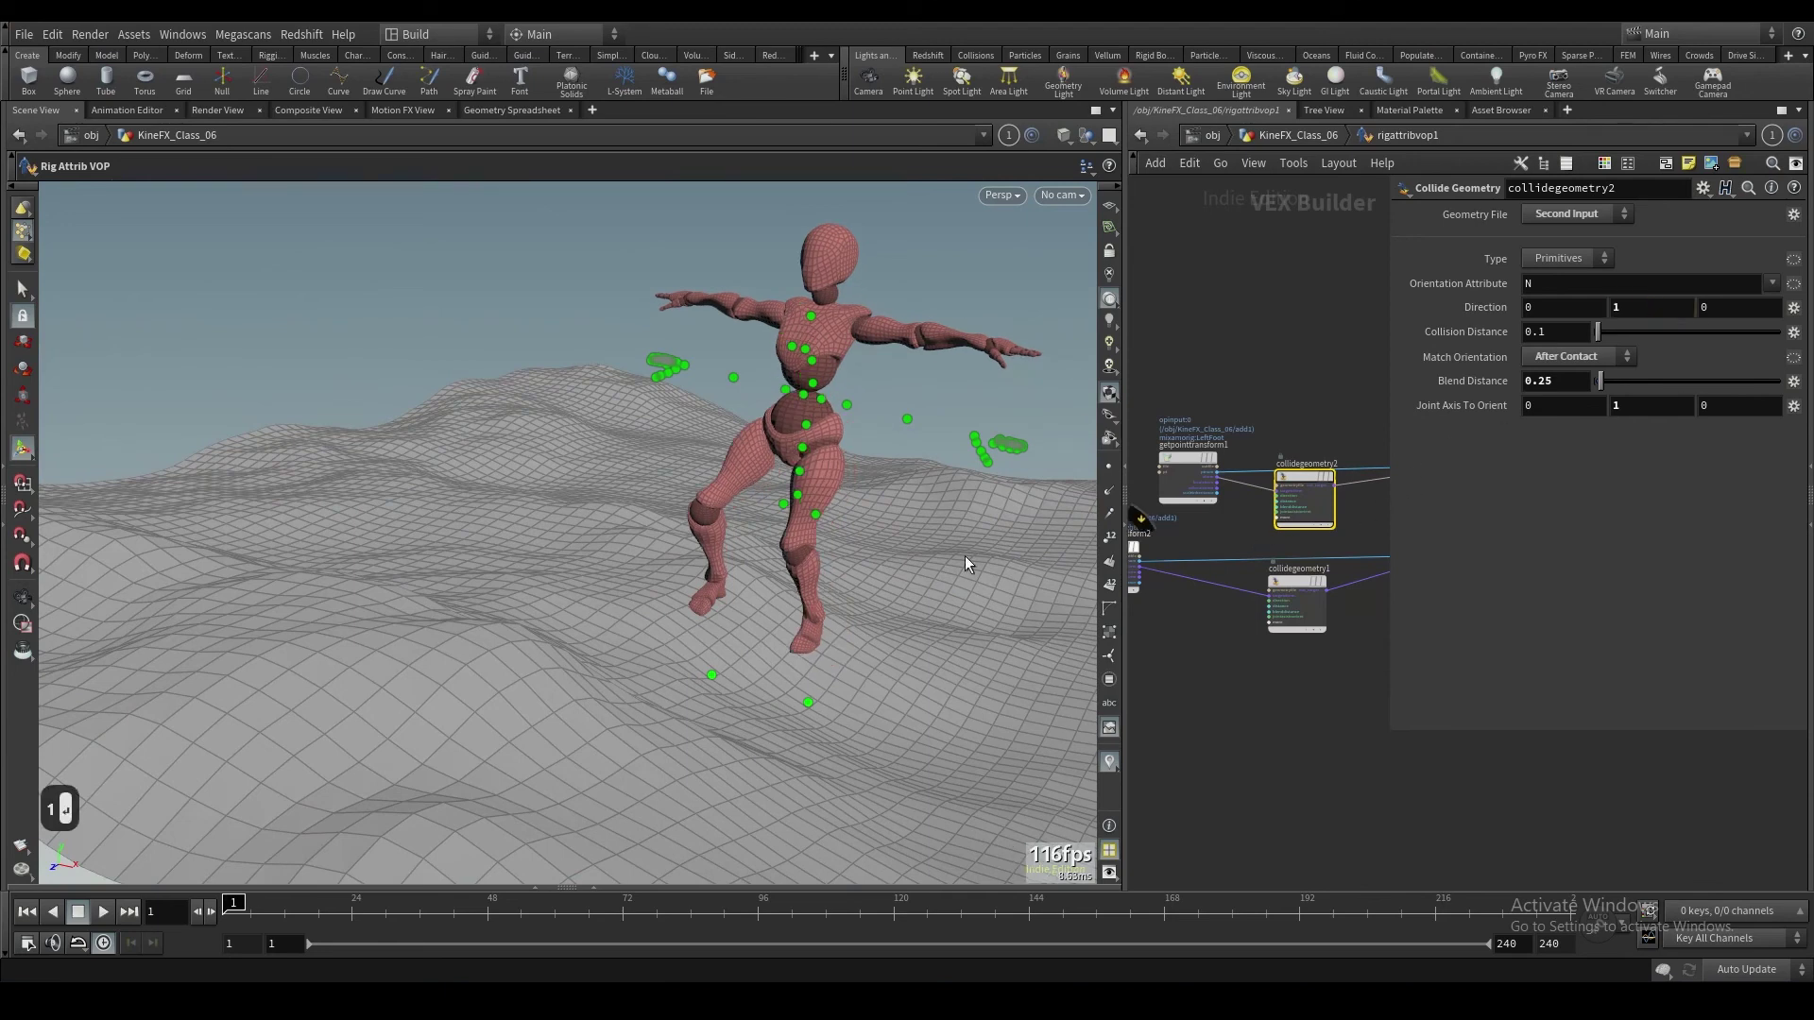
Step: Set the Joint Axis To Orient of collidegeometry1 to 0, 1, 0 and check the character's pose from the side
click(1297, 602)
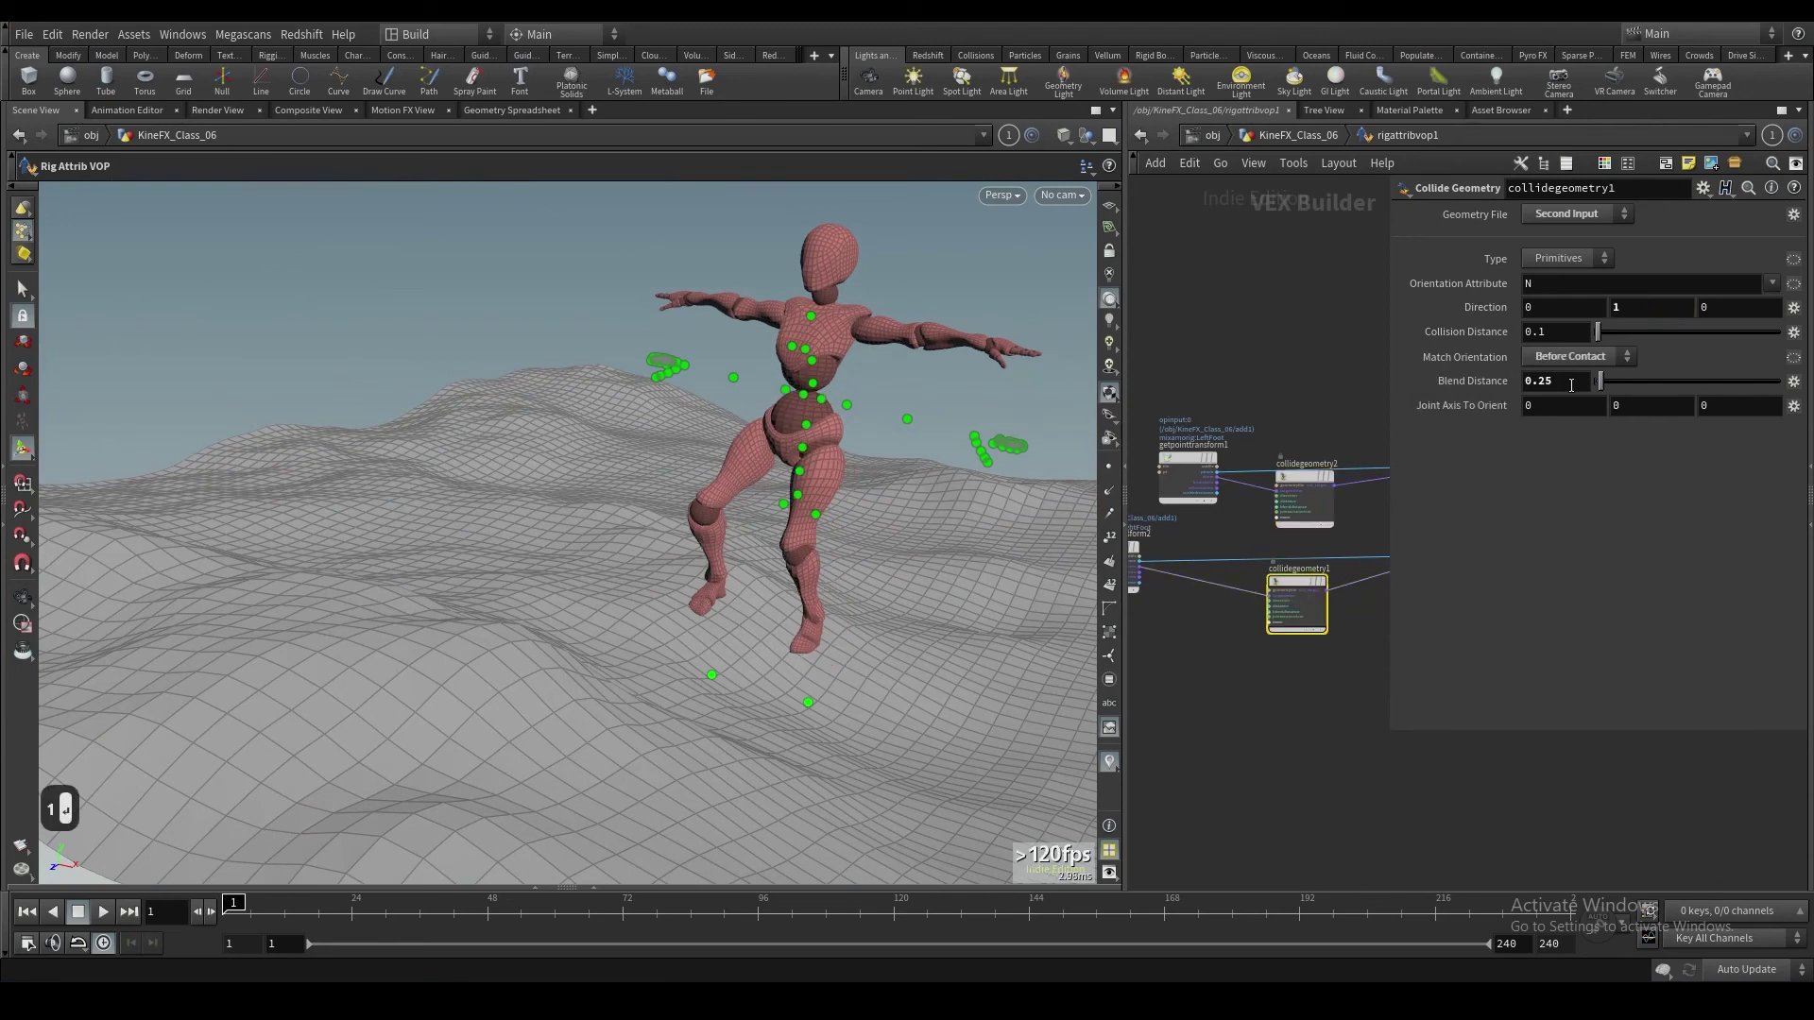
double_click(1651, 405)
text(1)
key(Return)
drag(894, 593, 703, 612)
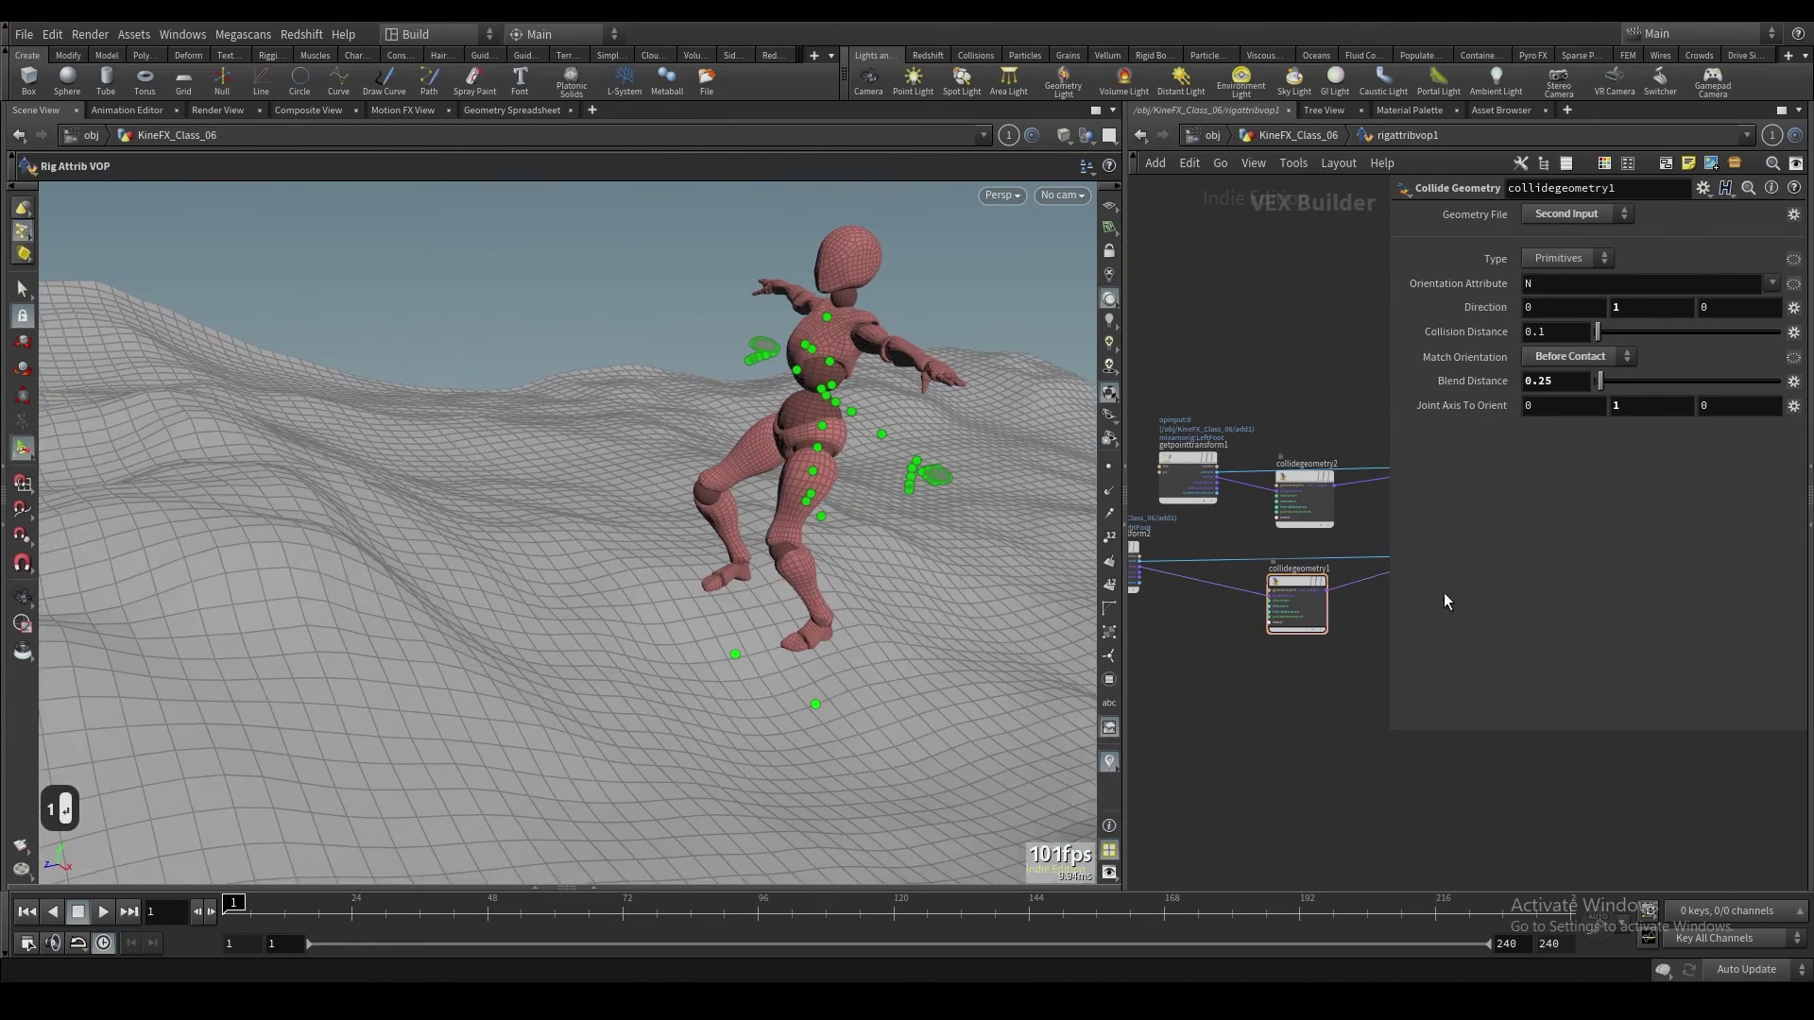
Step: Return to the KineFX_Class_06 geometry network, select grid1 to check the terrain around the character, and undo the last two changes
key(u)
key(p)
middle_drag(1249, 632, 1306, 625)
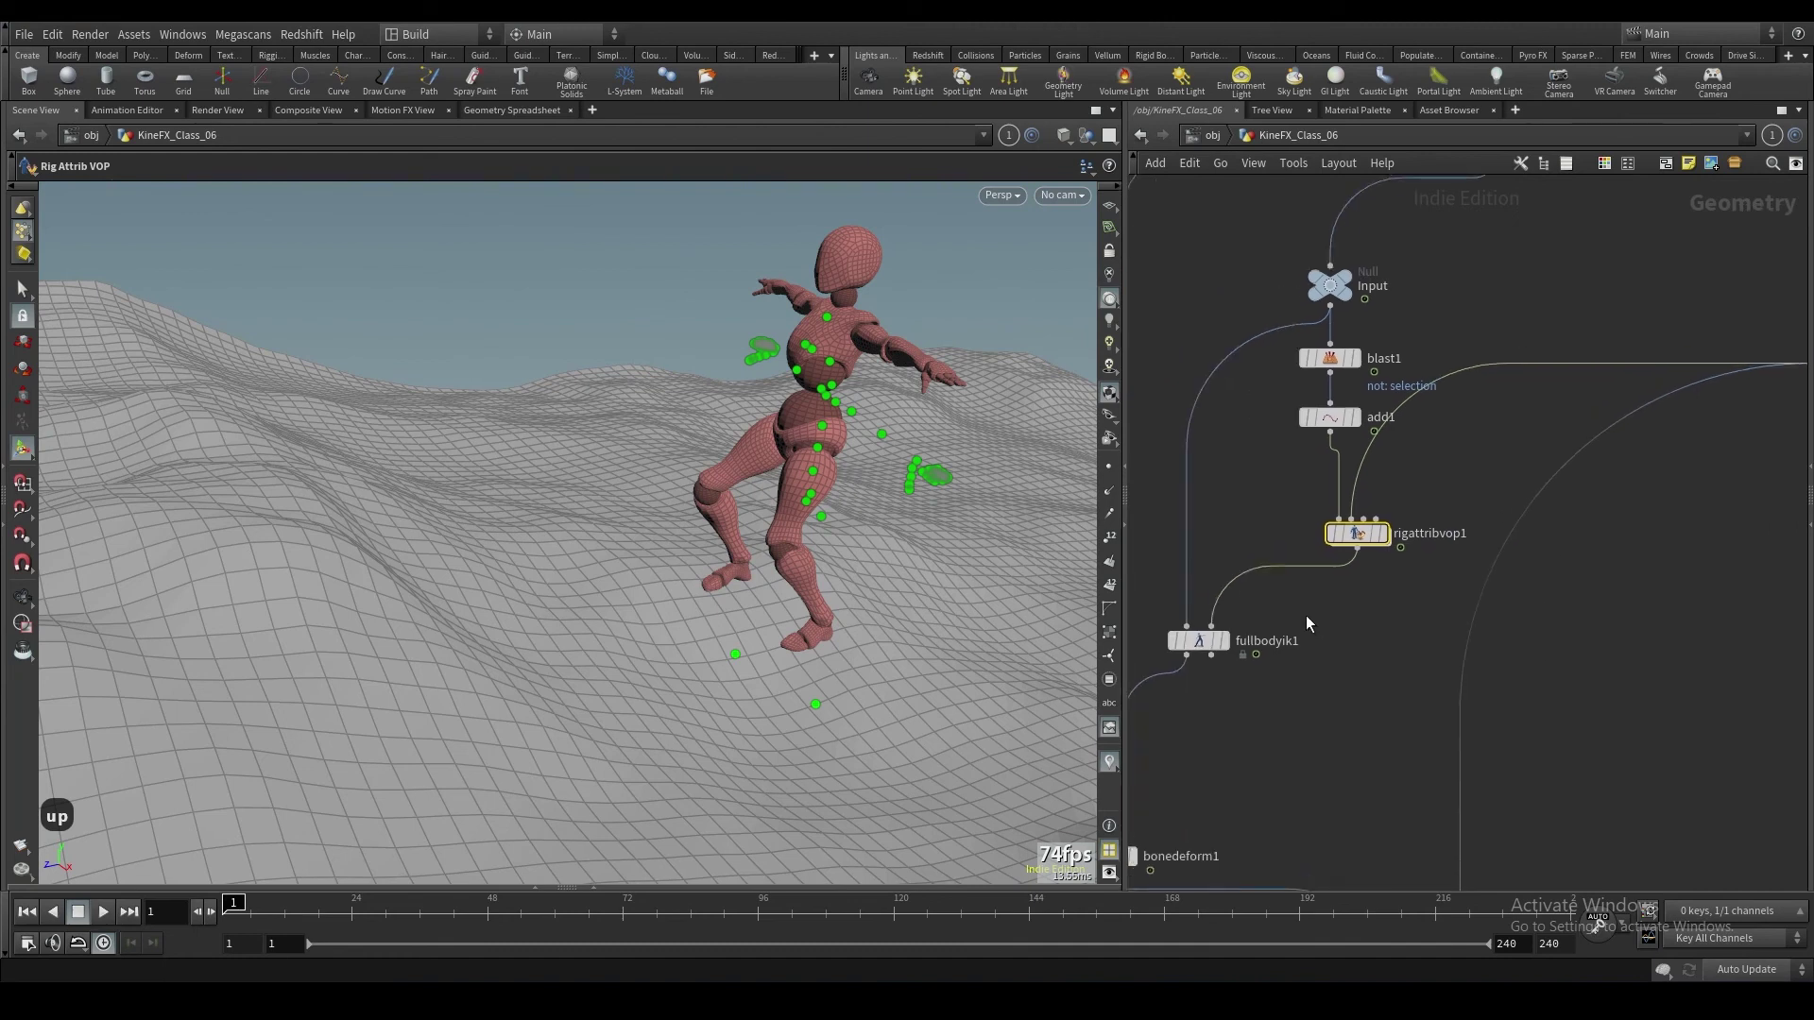
scroll(1419, 553, down, 3)
click(1598, 368)
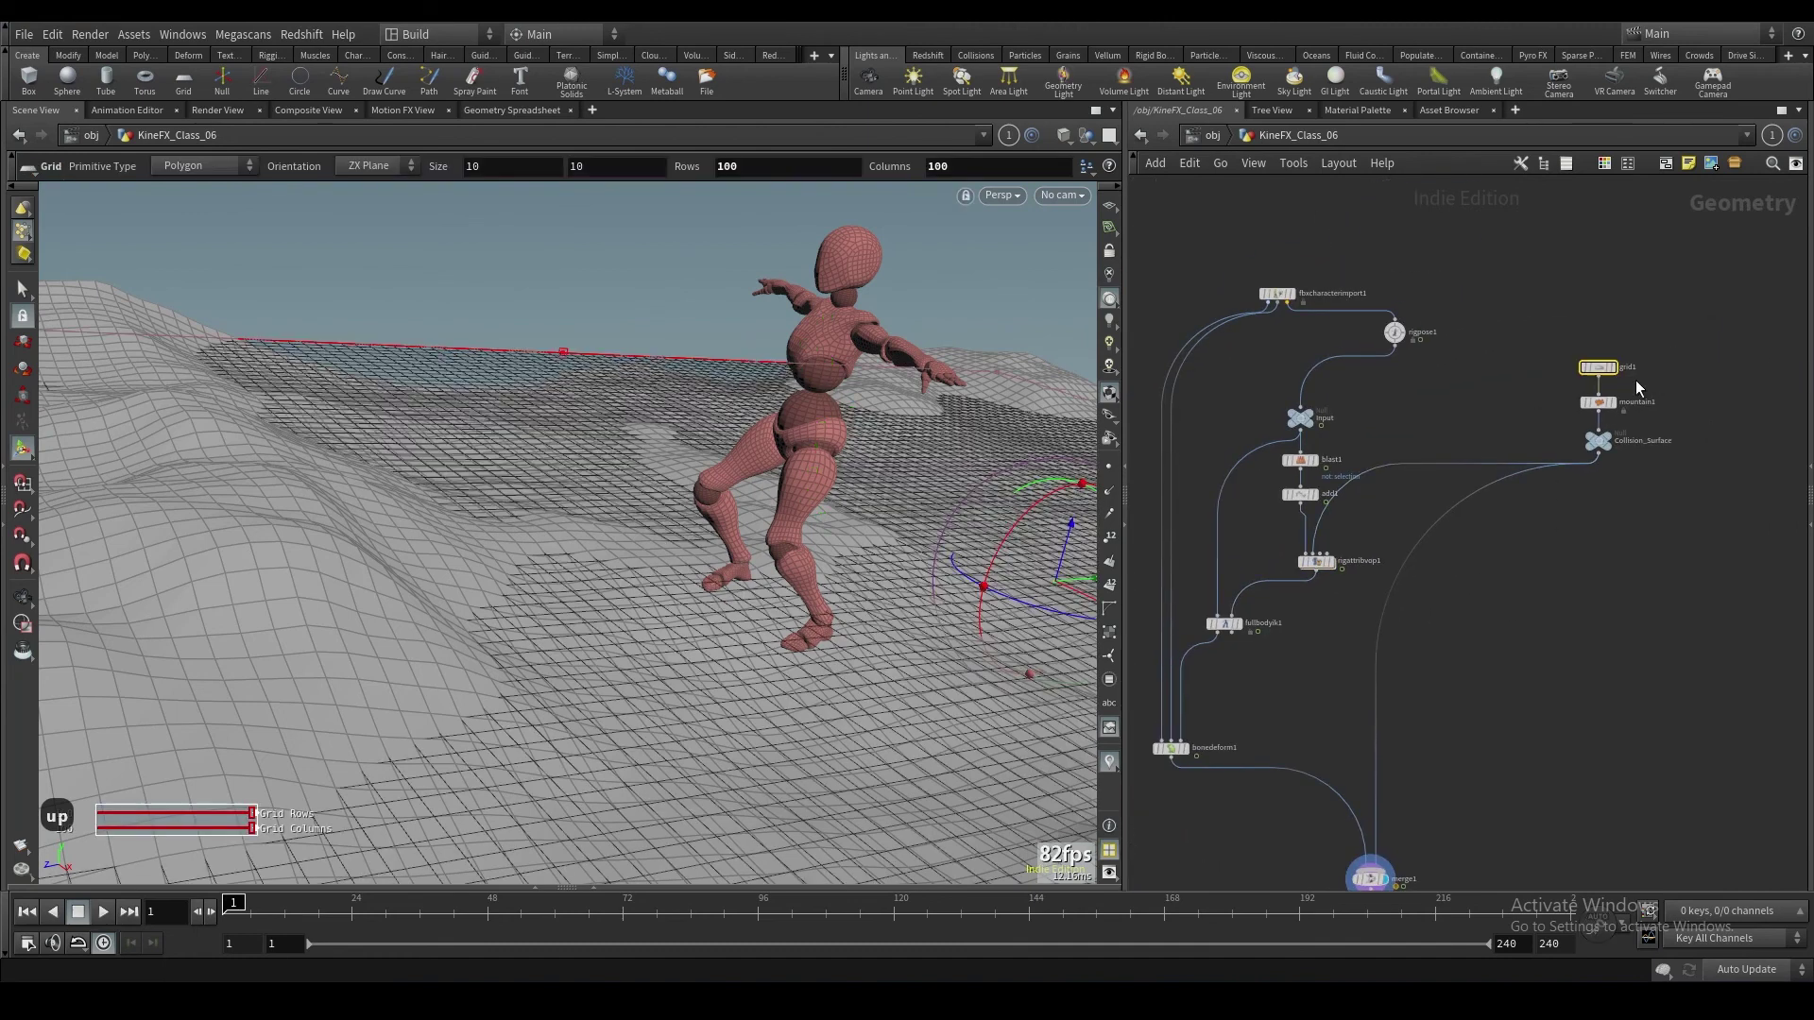
alt+drag(1010, 529, 984, 567)
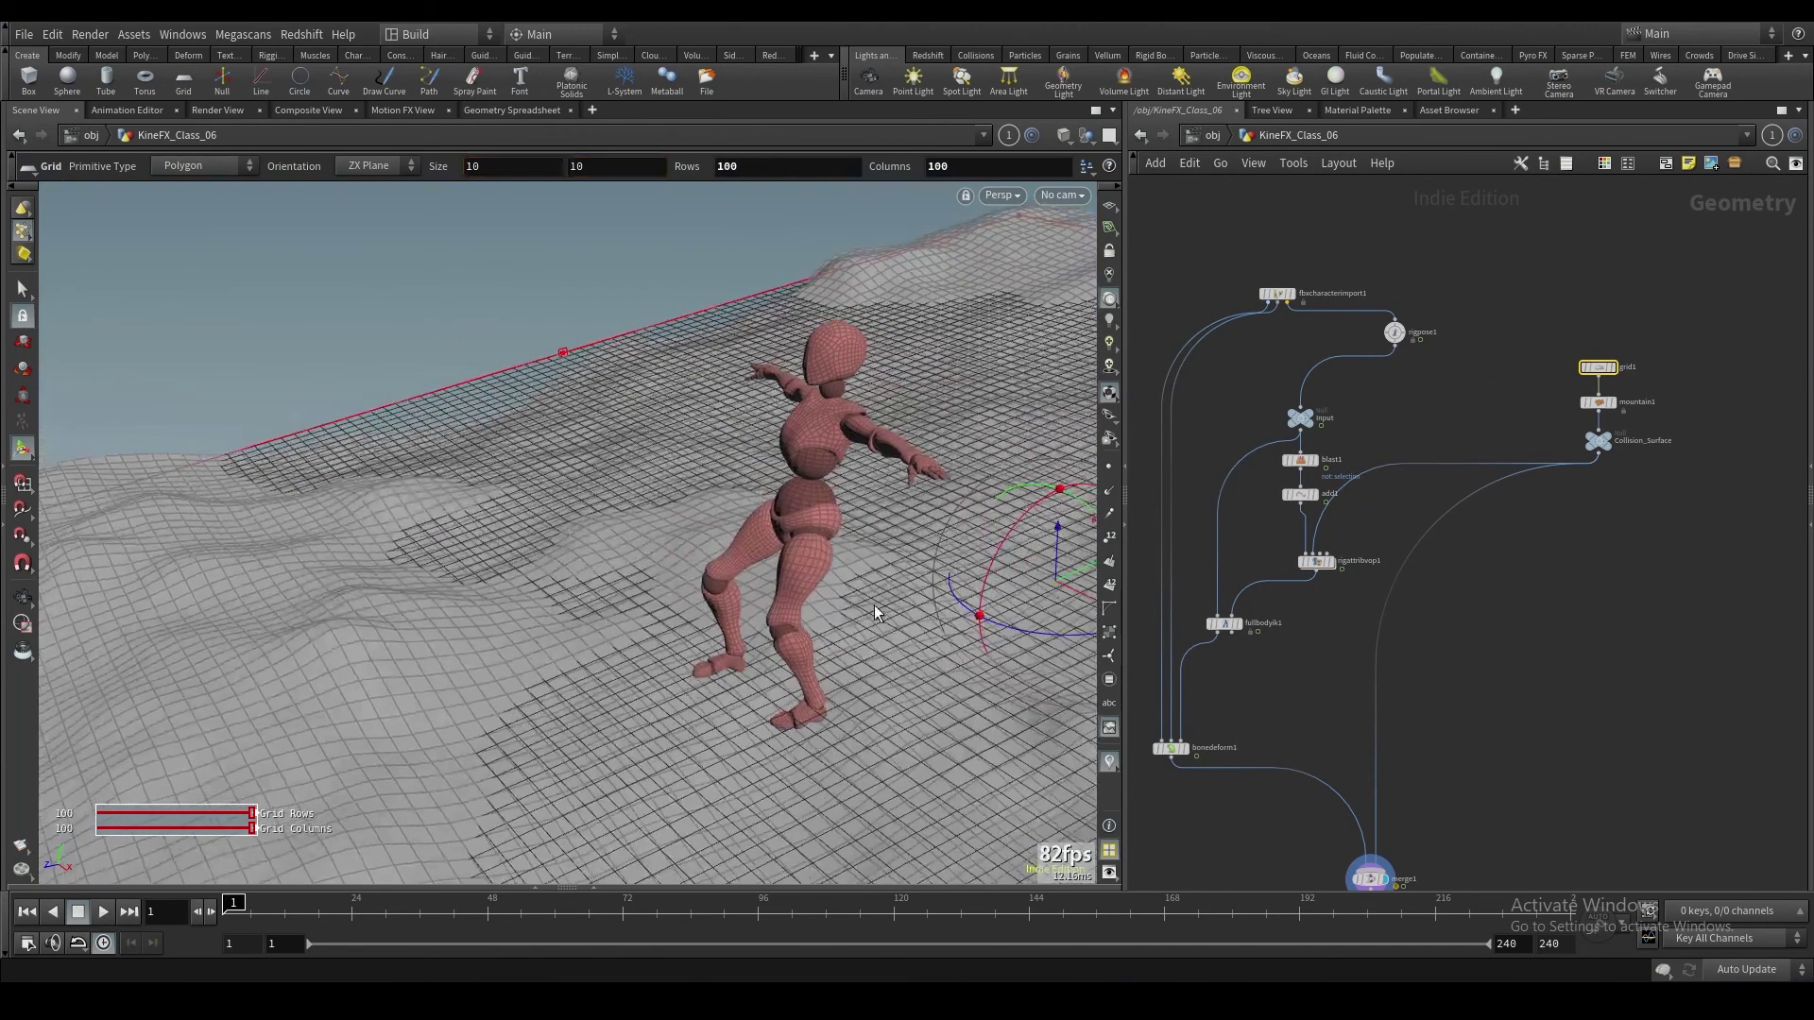
alt+drag(875, 611, 973, 500)
key(ctrl+z)
key(ctrl+z)
Step: Bypass fullbodyik1 so that rigpose1 feeds directly into bonedeform1
drag(1426, 370, 1391, 312)
alt+drag(773, 561, 677, 576)
scroll(1393, 378, down, 1)
scroll(1361, 448, up, 1)
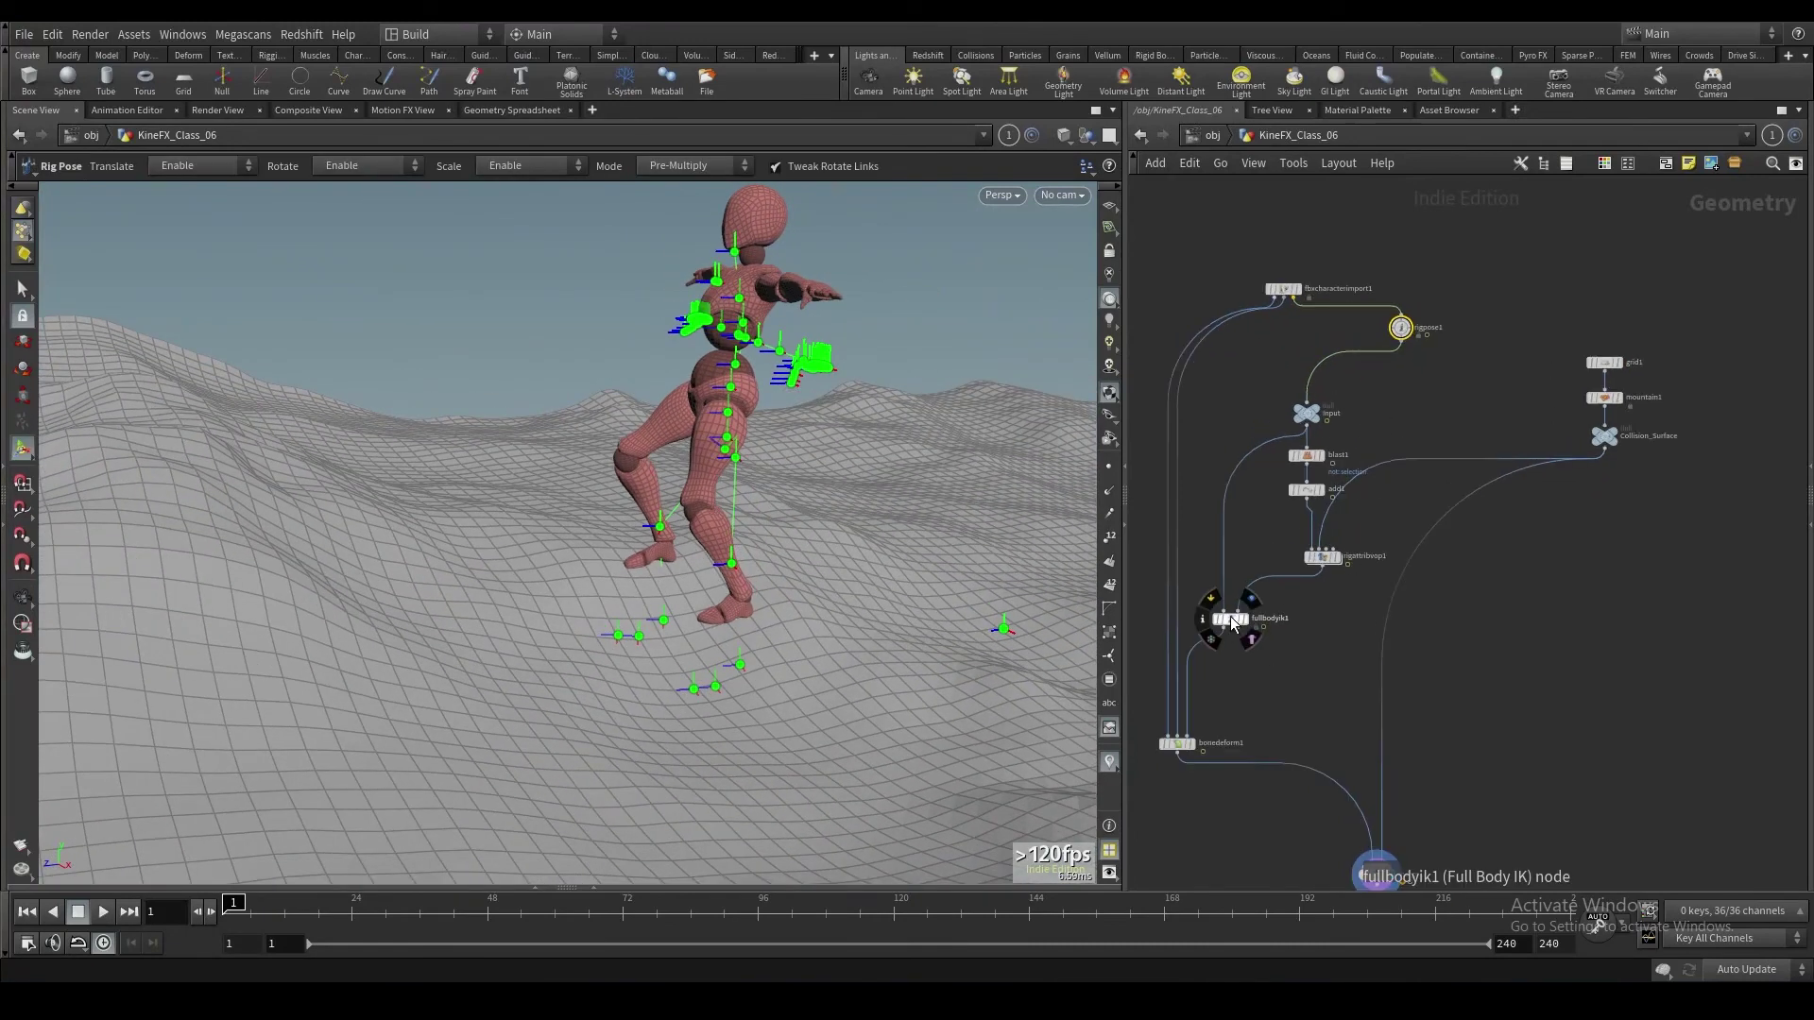
drag(1230, 618, 1413, 342)
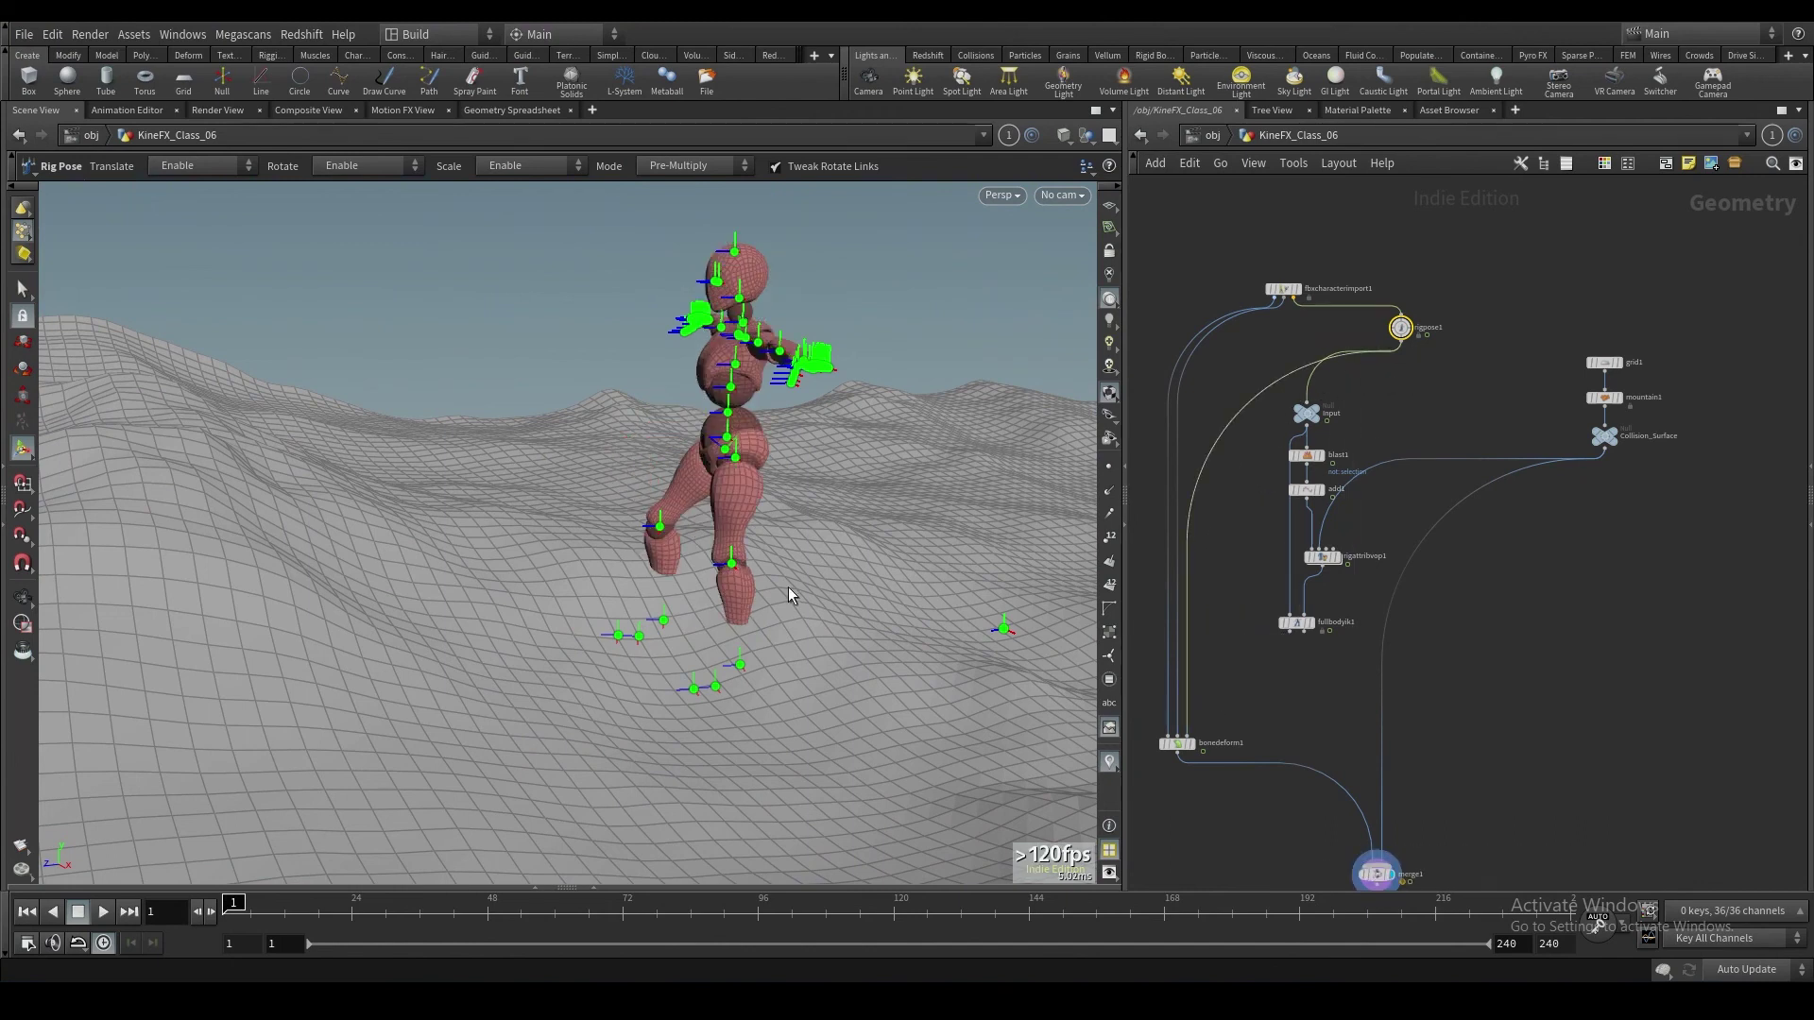
Step: Select a foot joint of the rig pose and reconnect fullbodyik1's output to bonedeform1
click(665, 621)
alt+drag(671, 595, 720, 578)
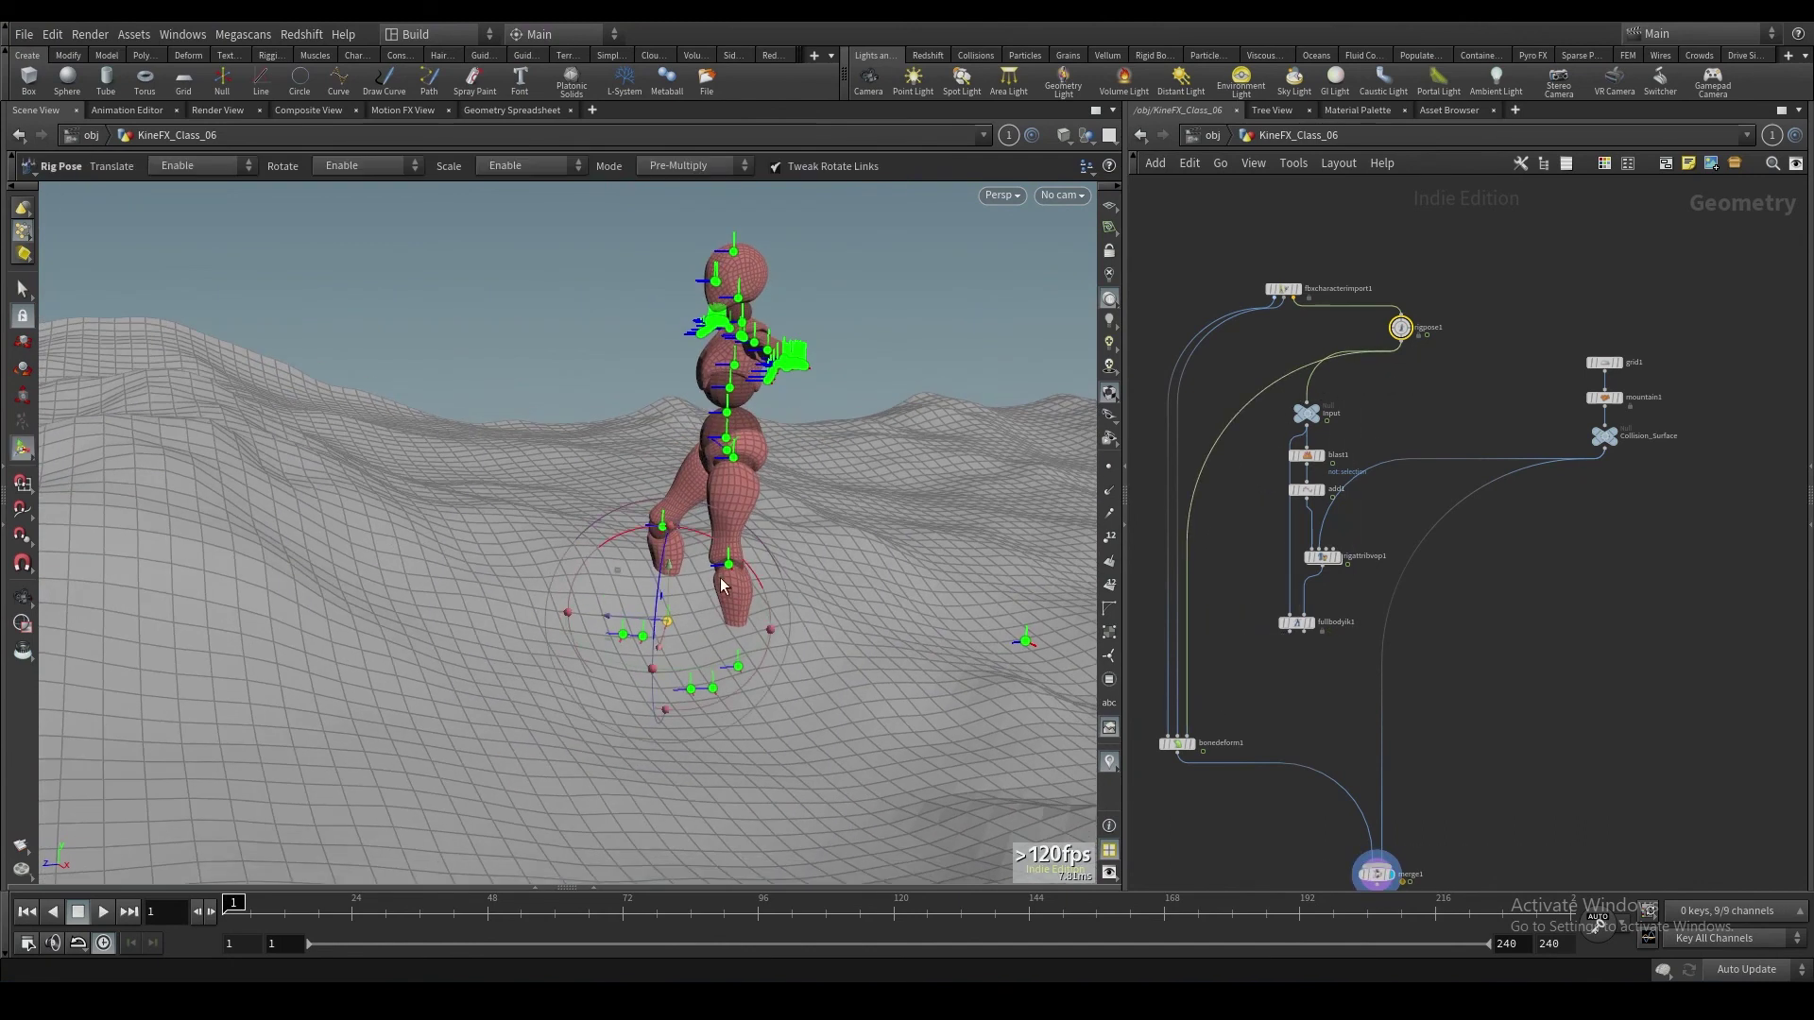
drag(1187, 590, 1288, 634)
alt+drag(745, 557, 861, 570)
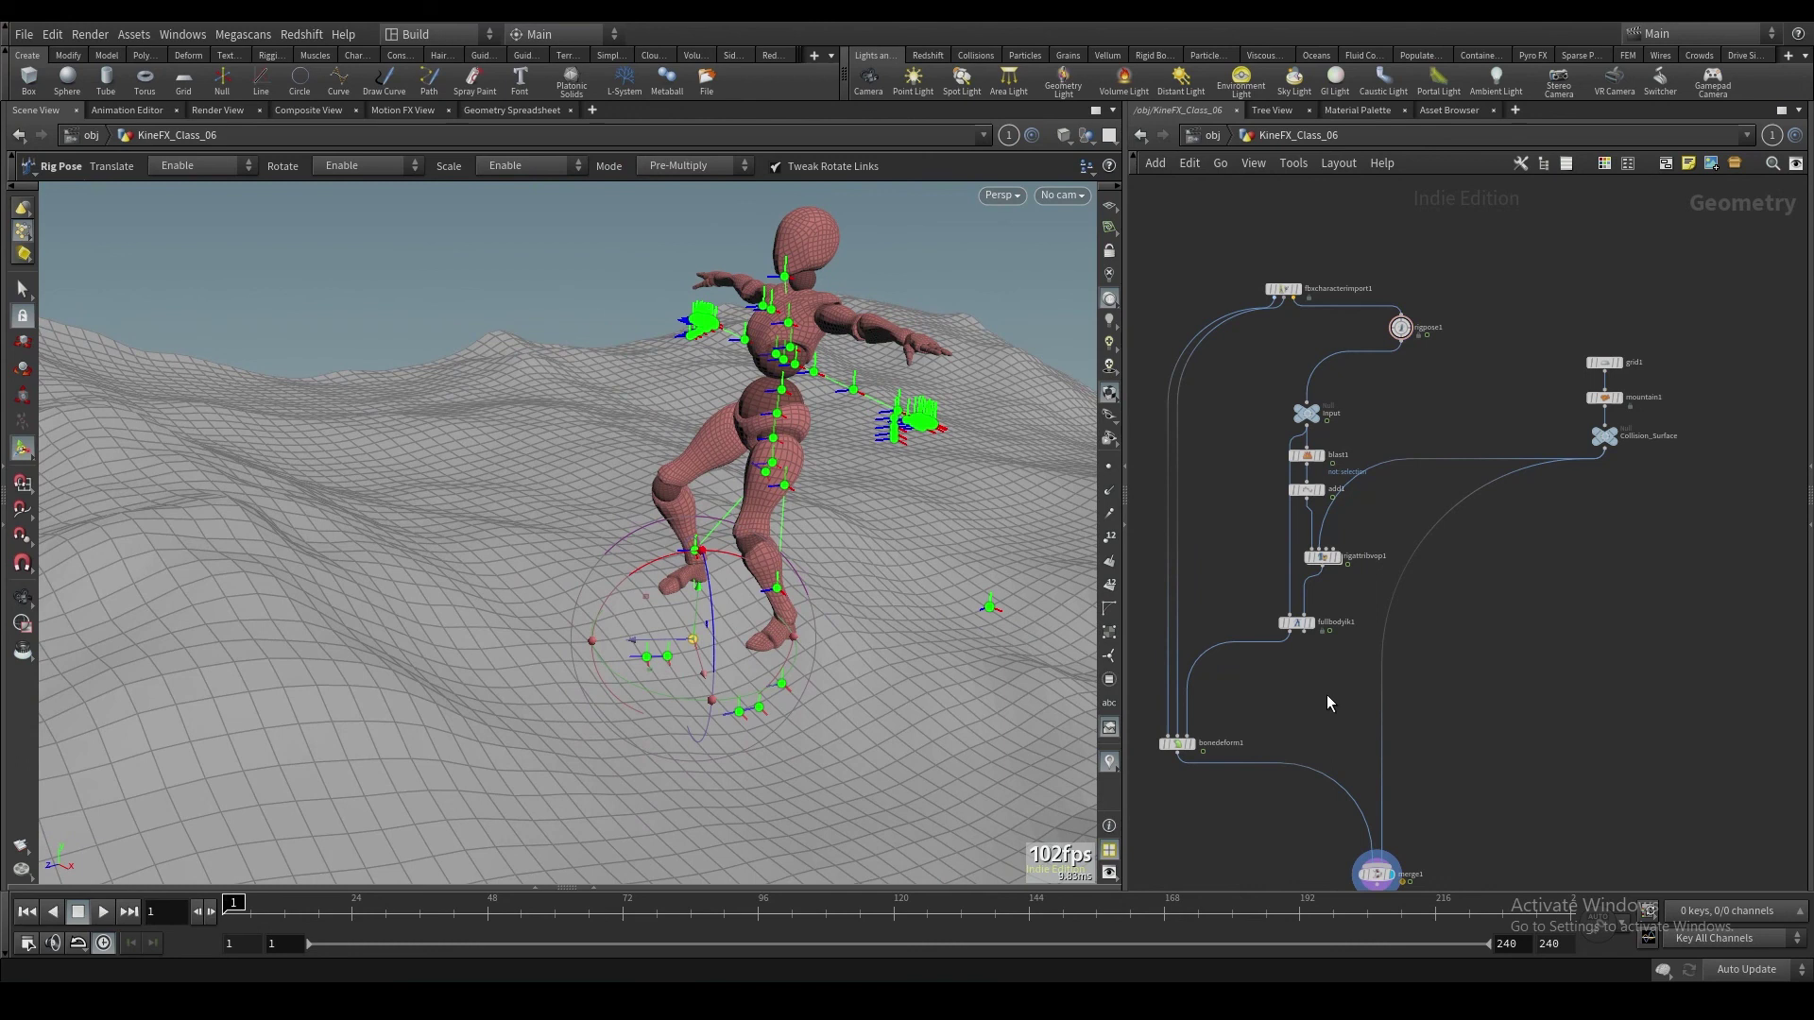
Step: Browse the KineFX nodes, place an Adapt to Terrain node beside rigattribvop1, and delete it
key(Tab)
key(Escape)
key(Tab)
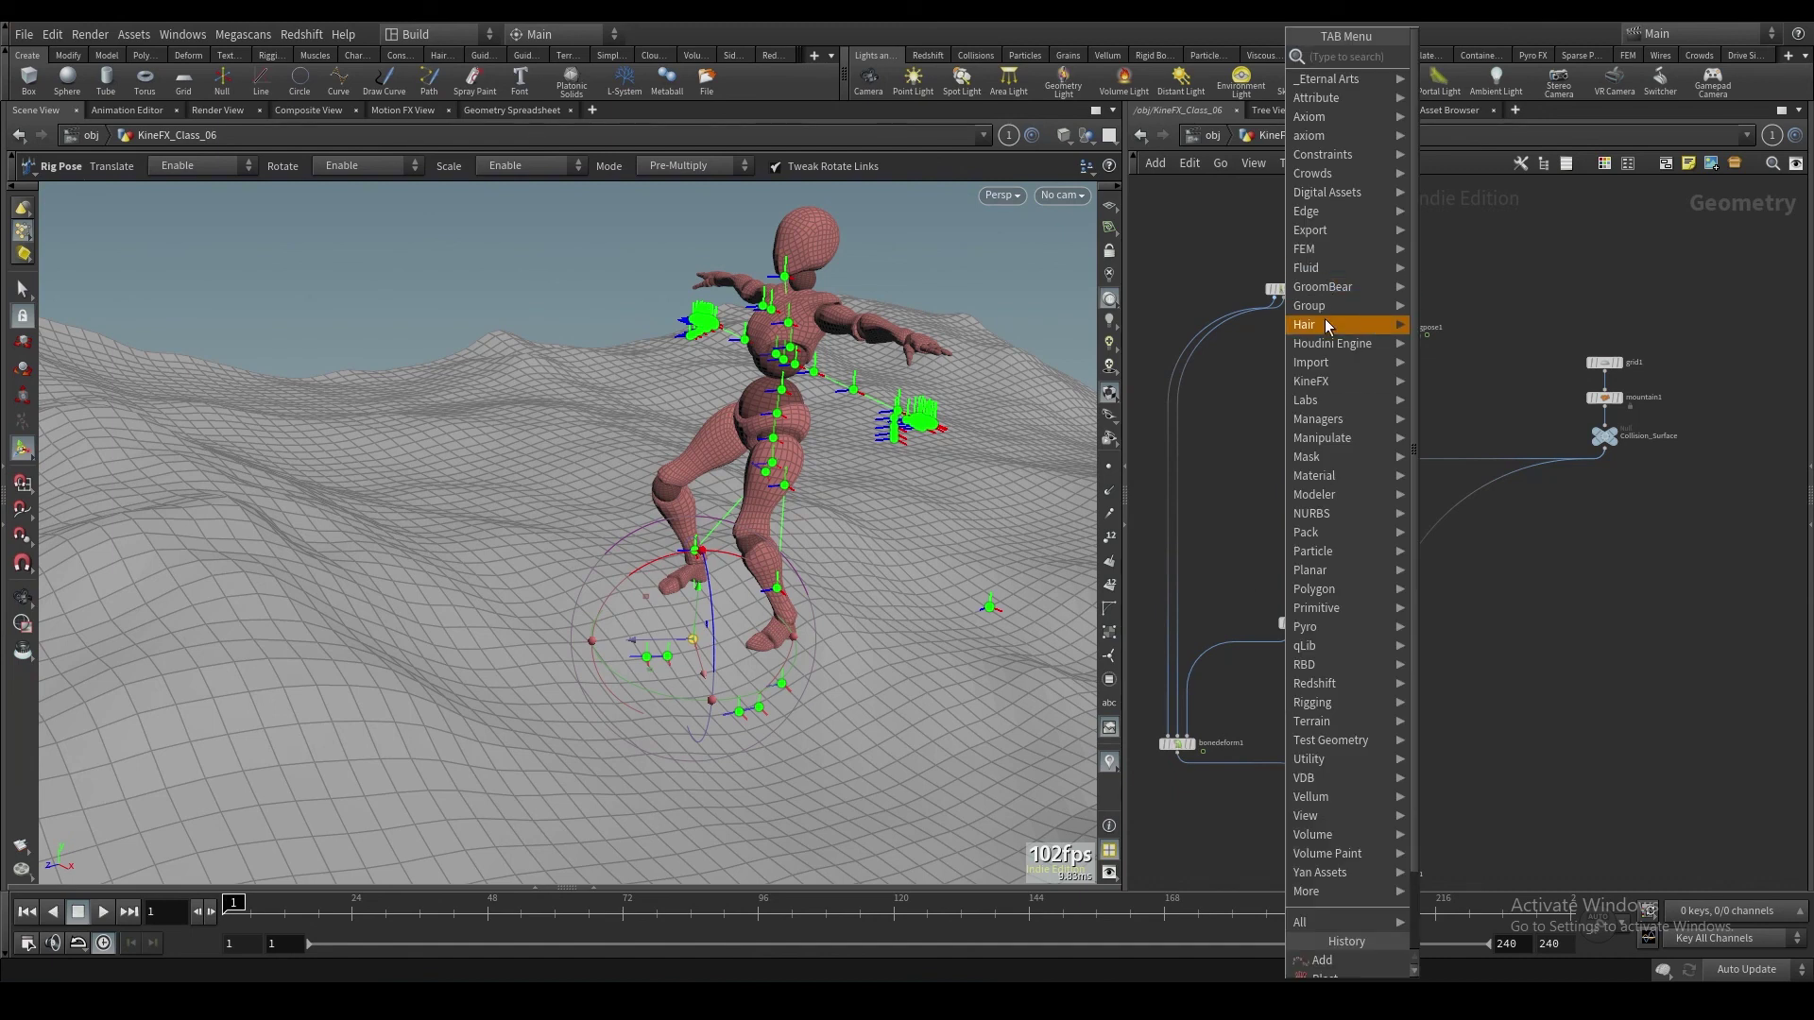
mouse_move(1349, 270)
mouse_move(1342, 399)
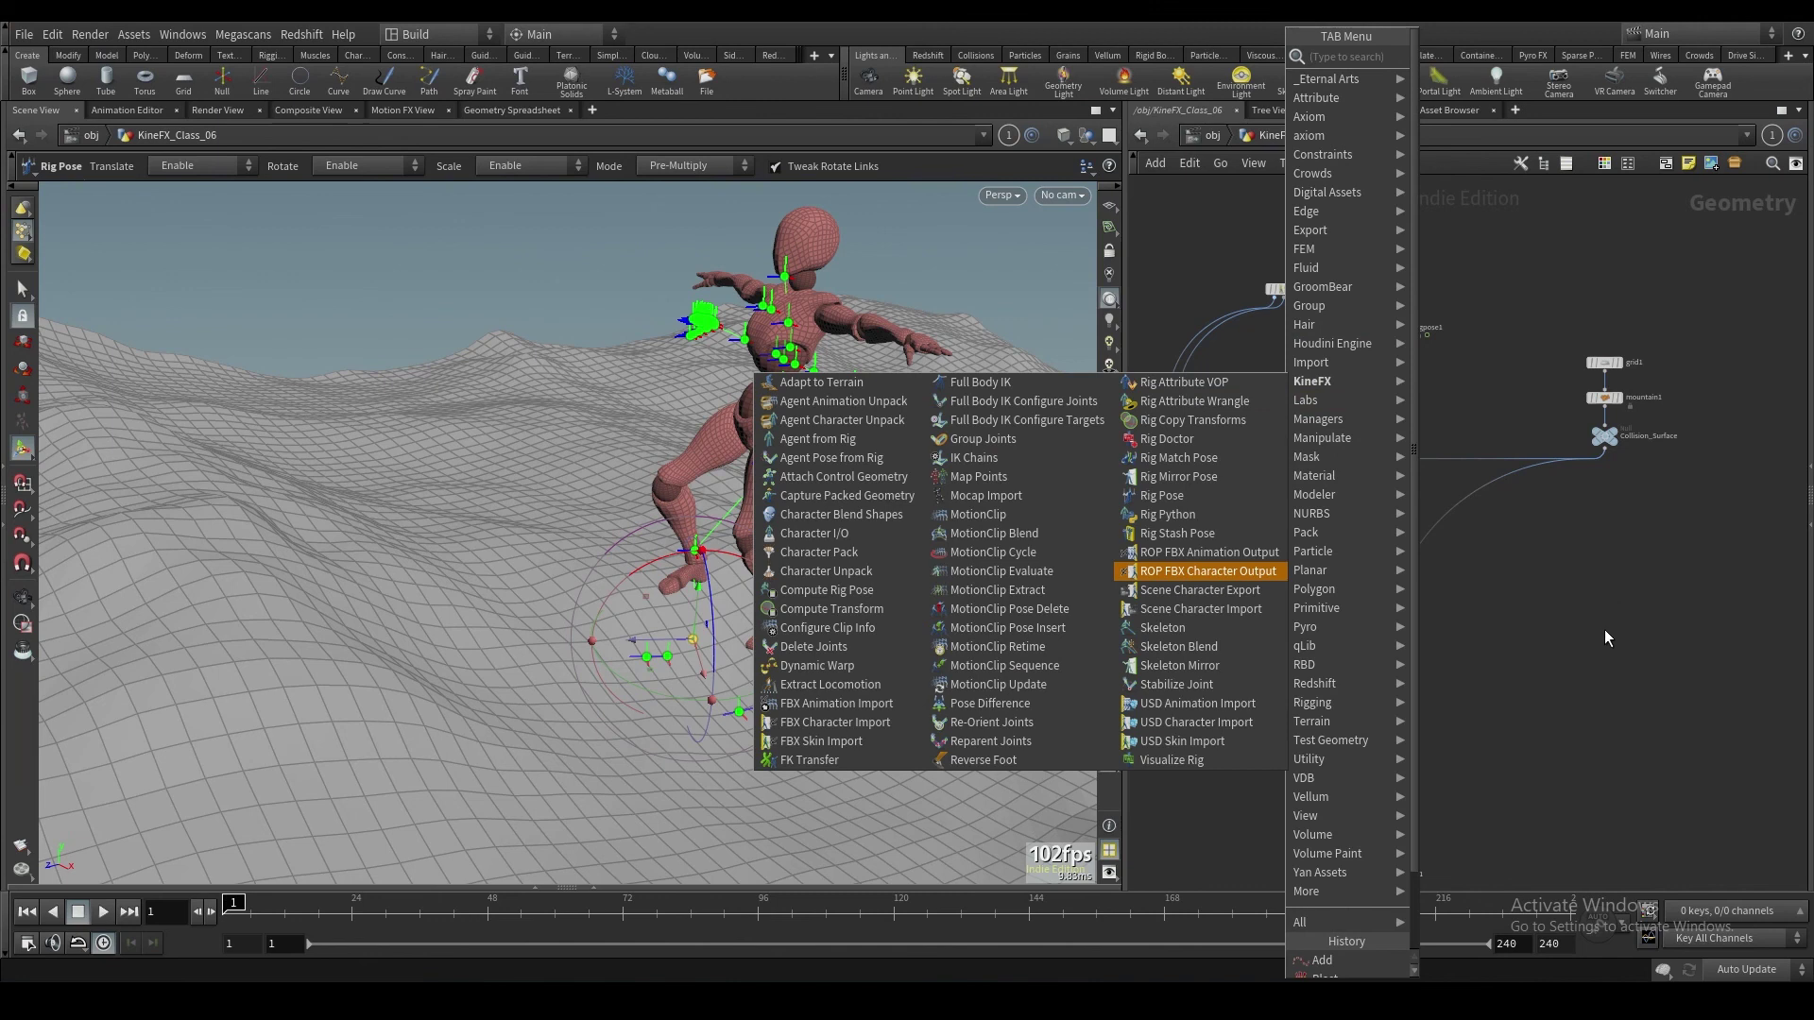
key(Tab)
text(add)
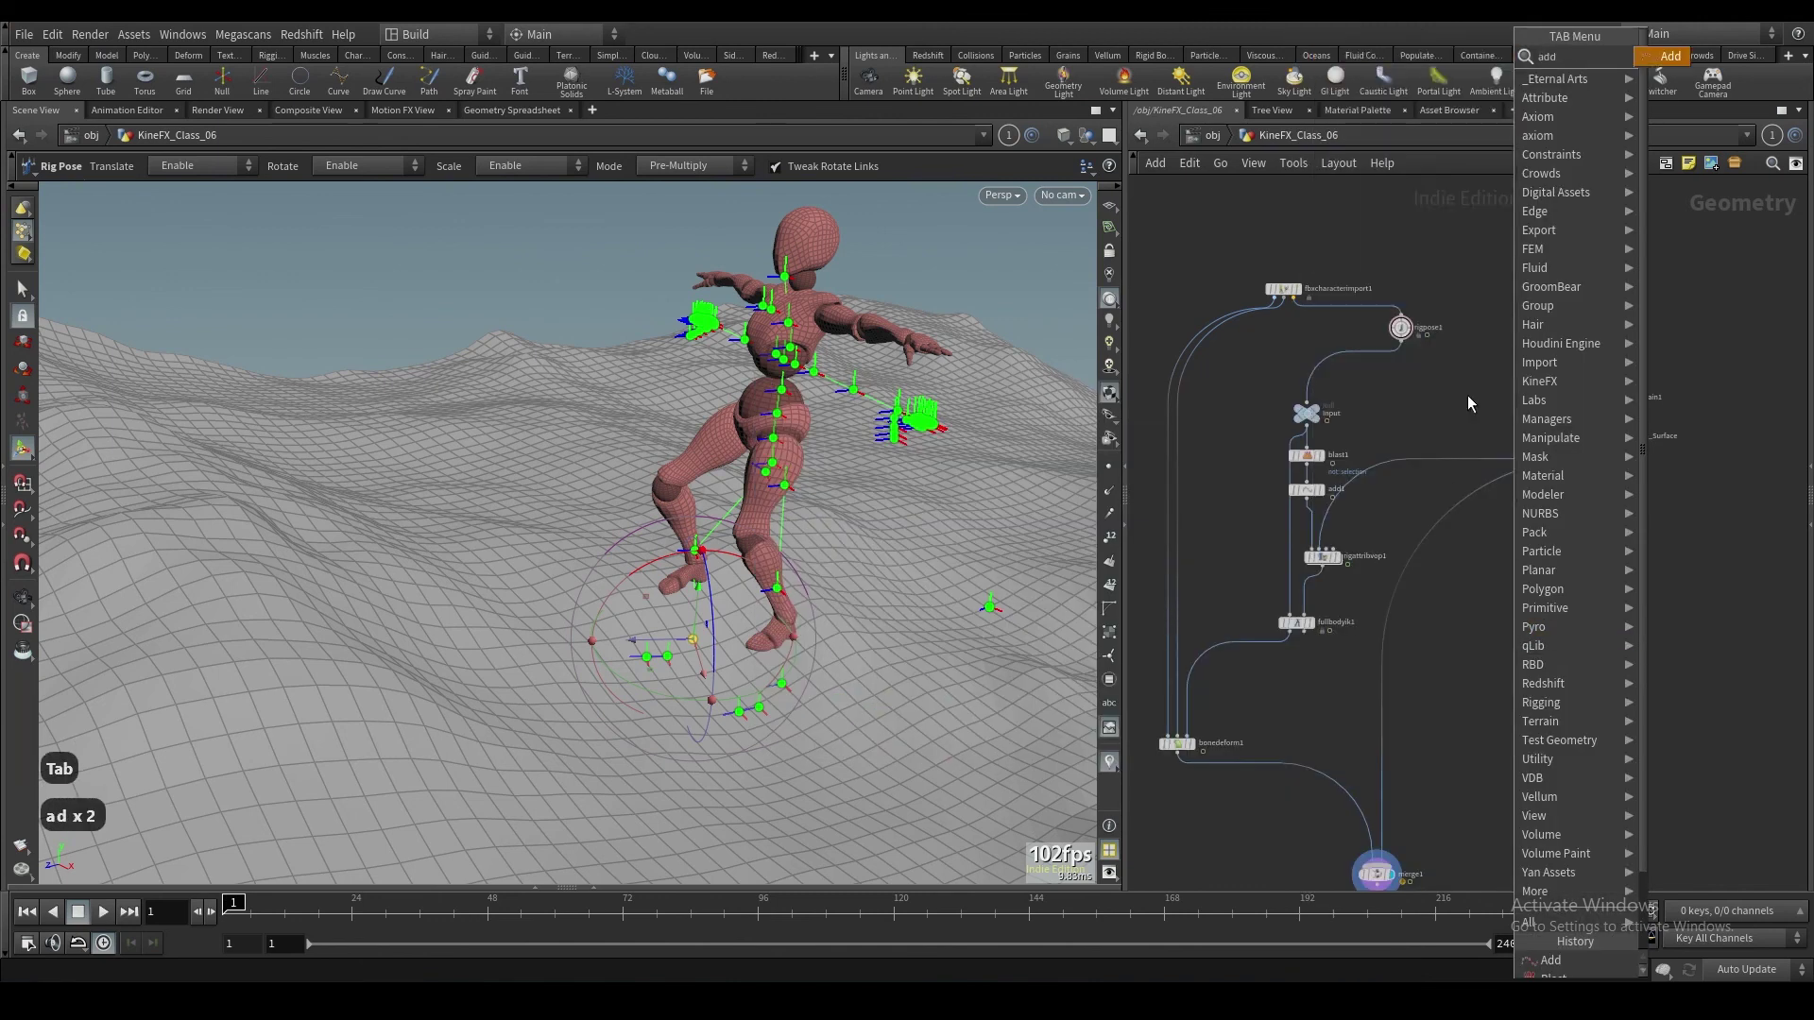
key(BackSpace)
text(ap)
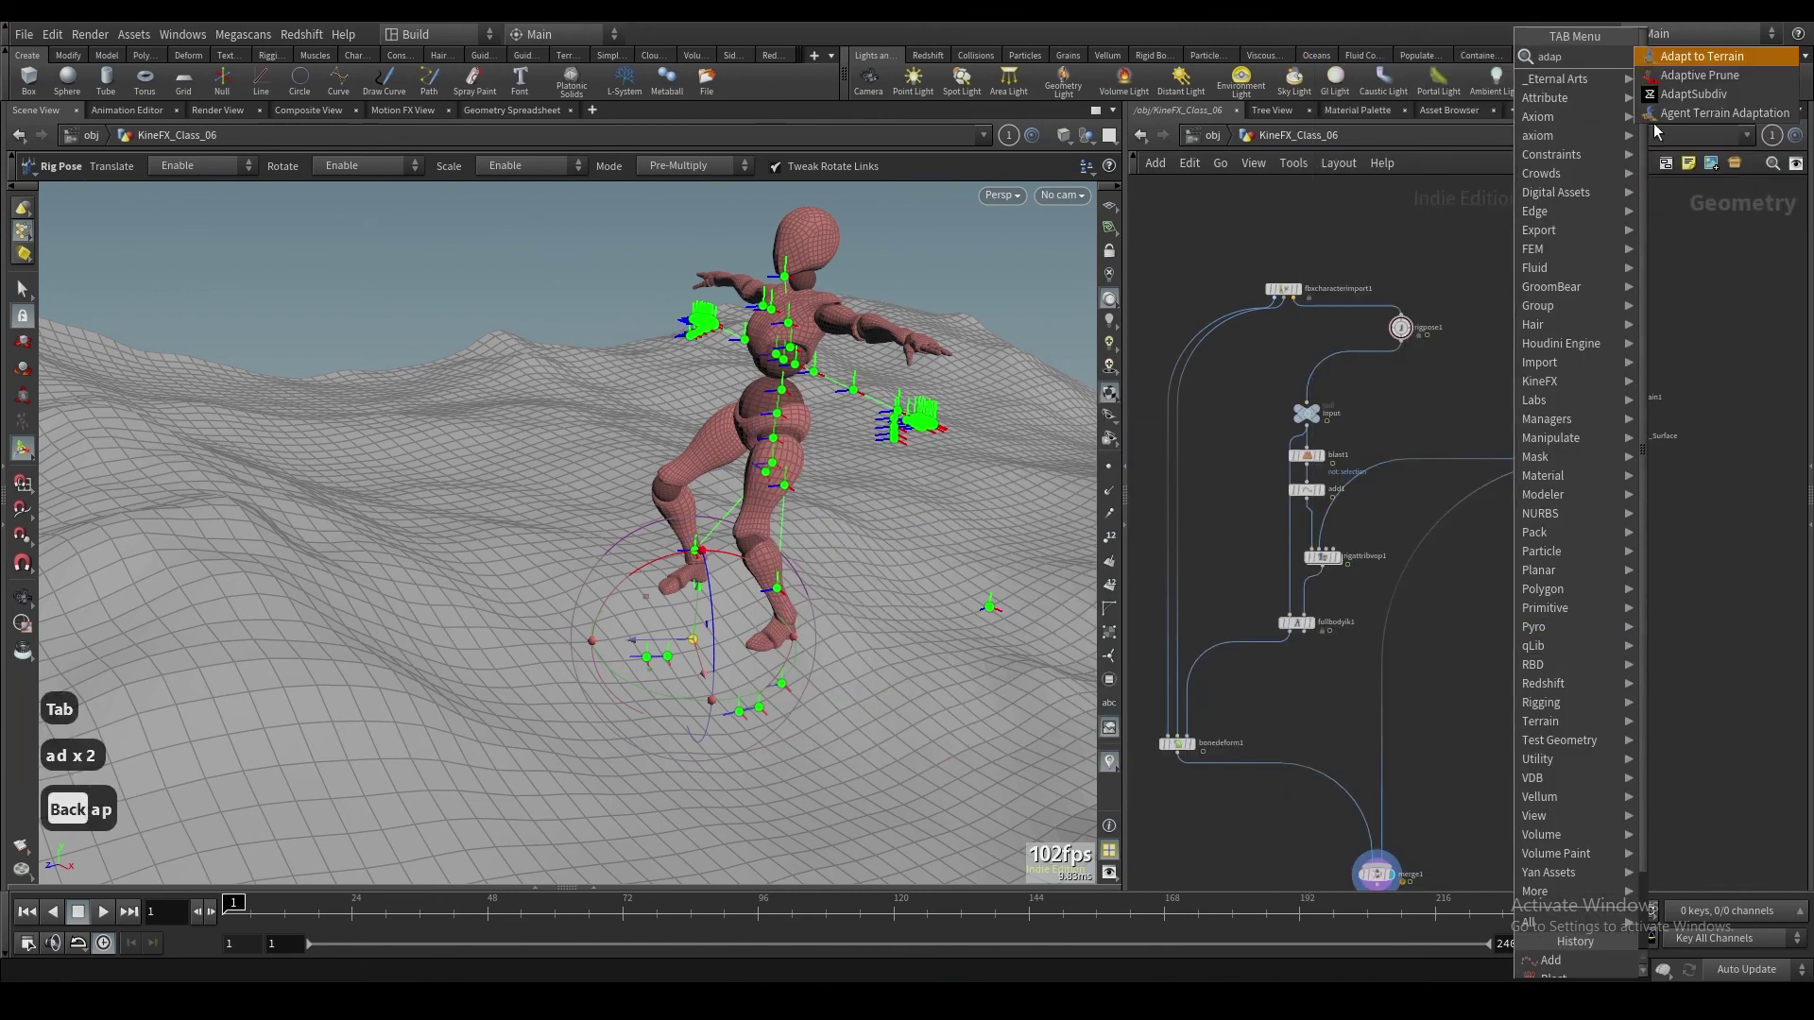
click(1706, 56)
click(1224, 603)
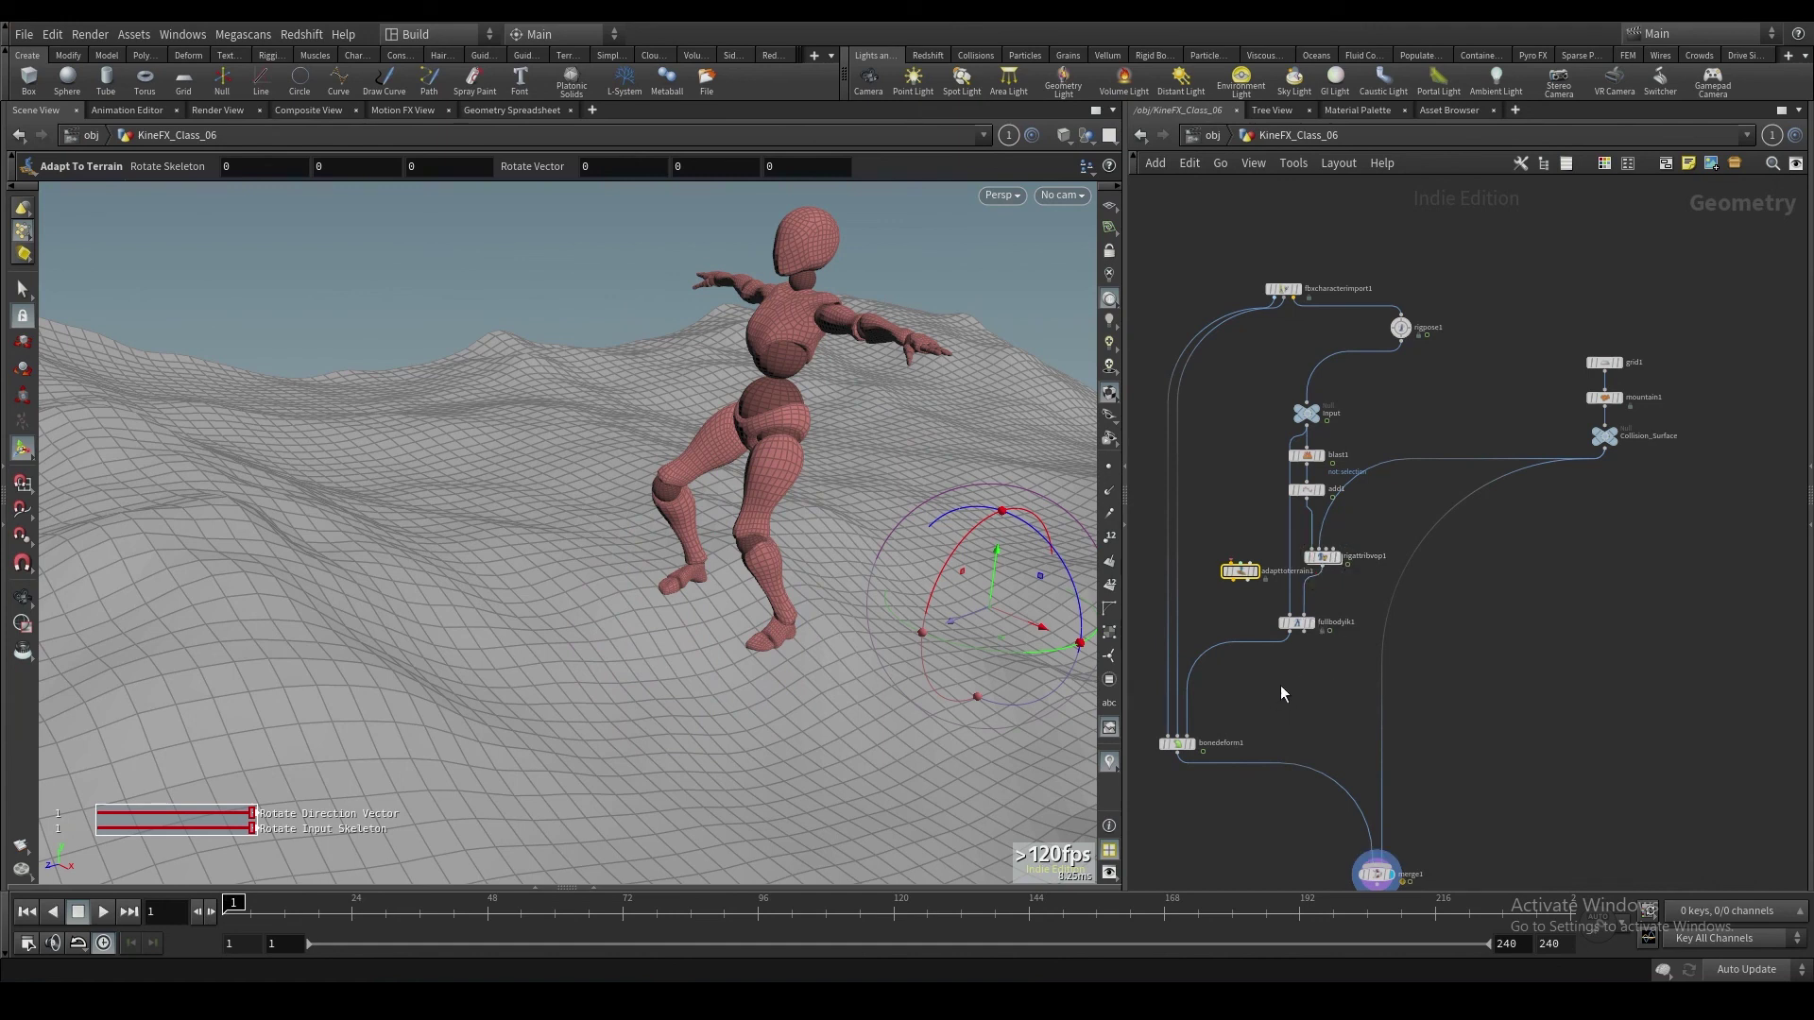
key(Delete)
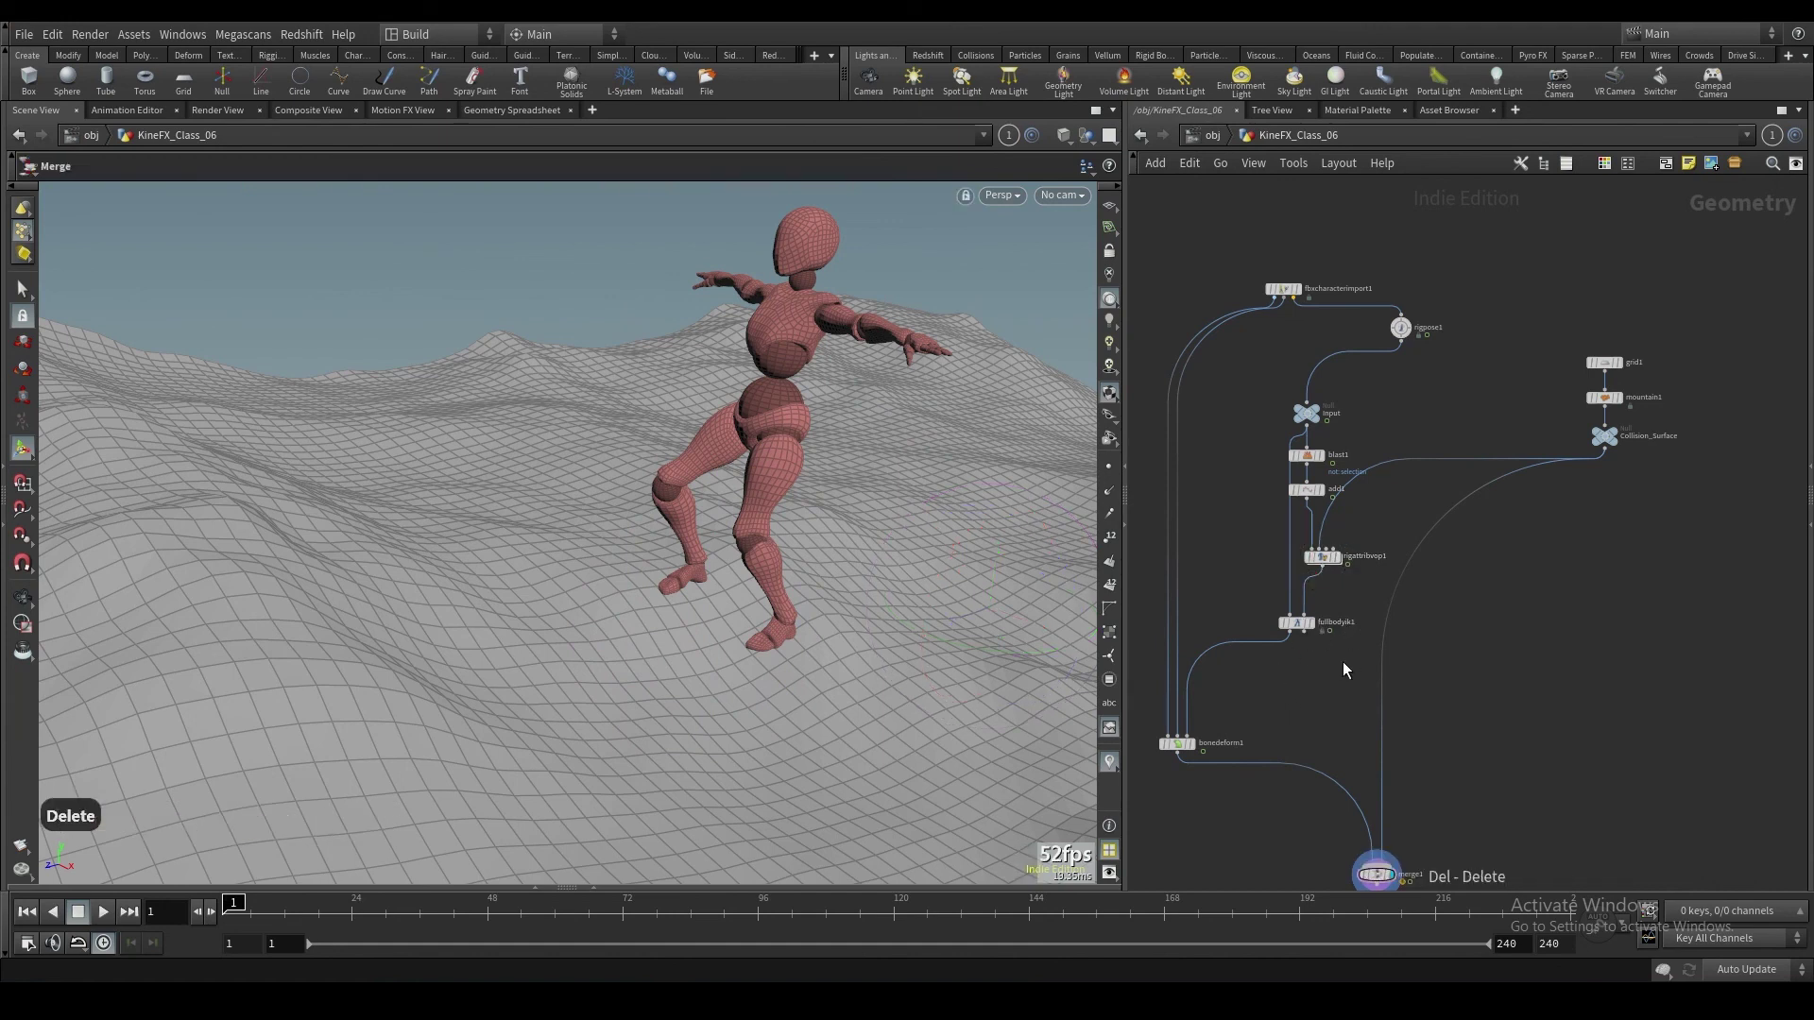
Step: Set the Time of the mountain1 noise to 6.2 to reshape the terrain under the character
scroll(1341, 661, down, 2)
drag(746, 613, 648, 570)
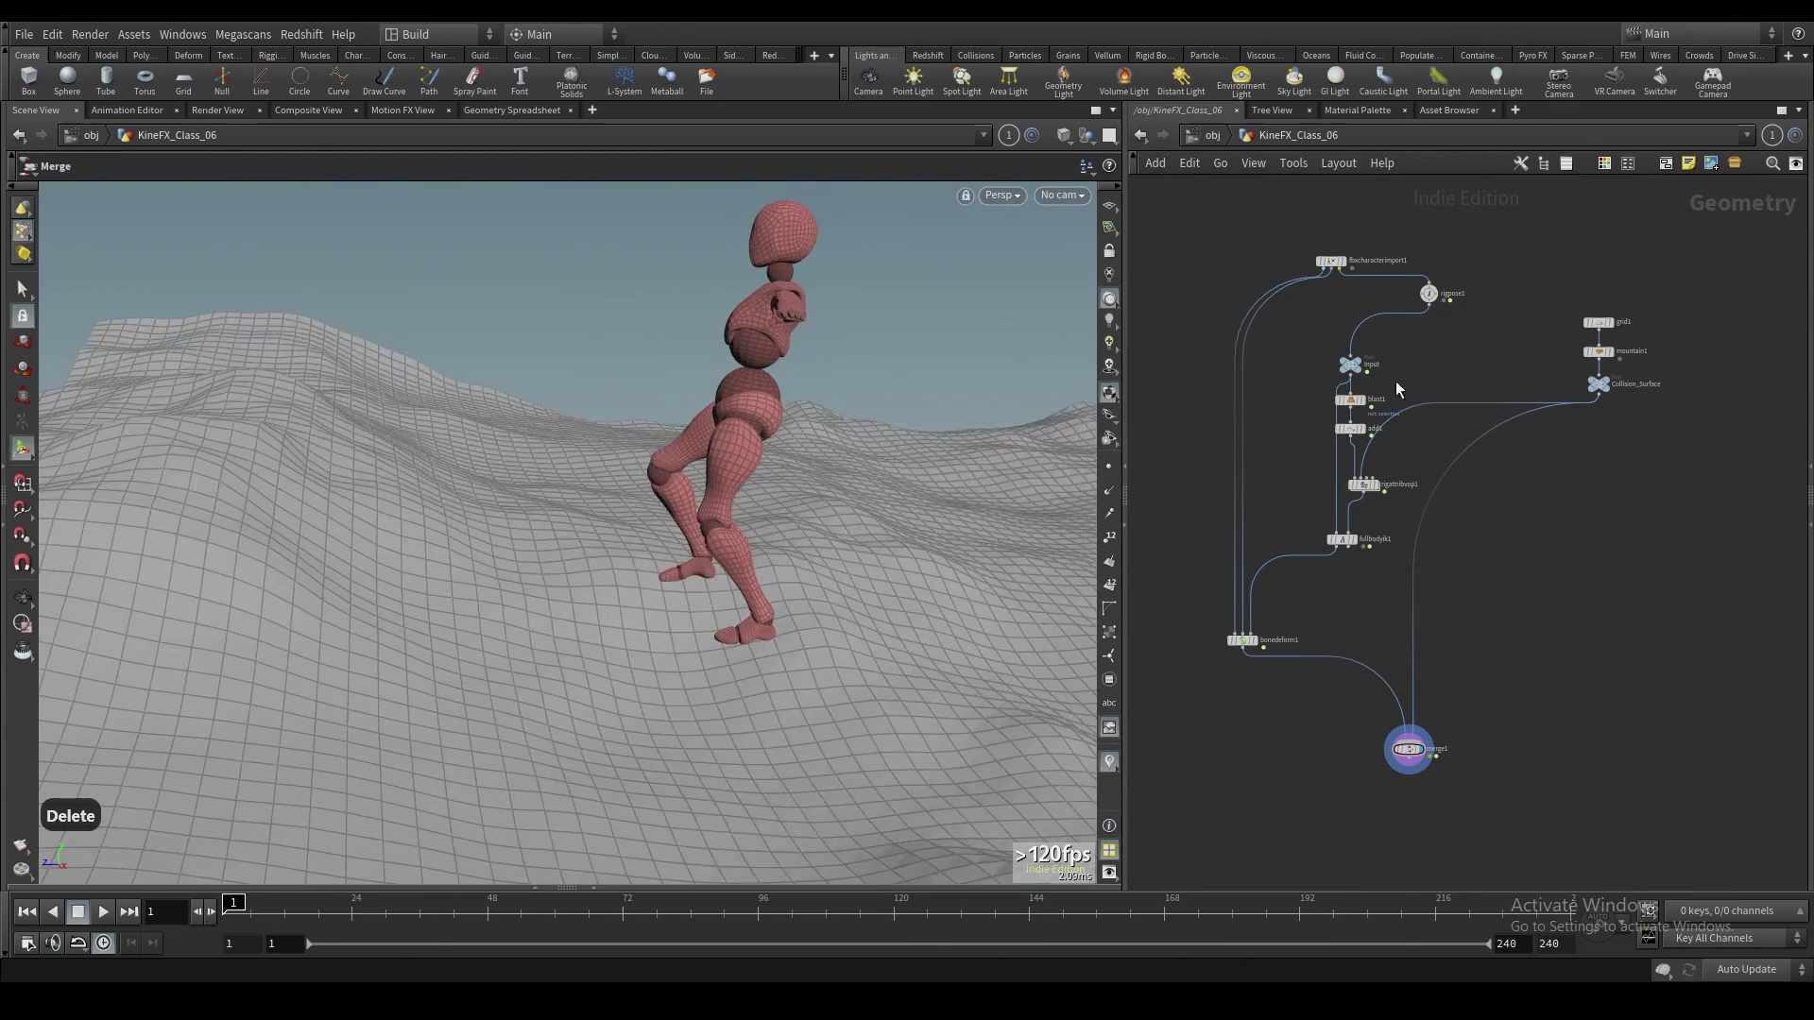
click(1601, 322)
drag(1059, 536, 799, 529)
click(1597, 351)
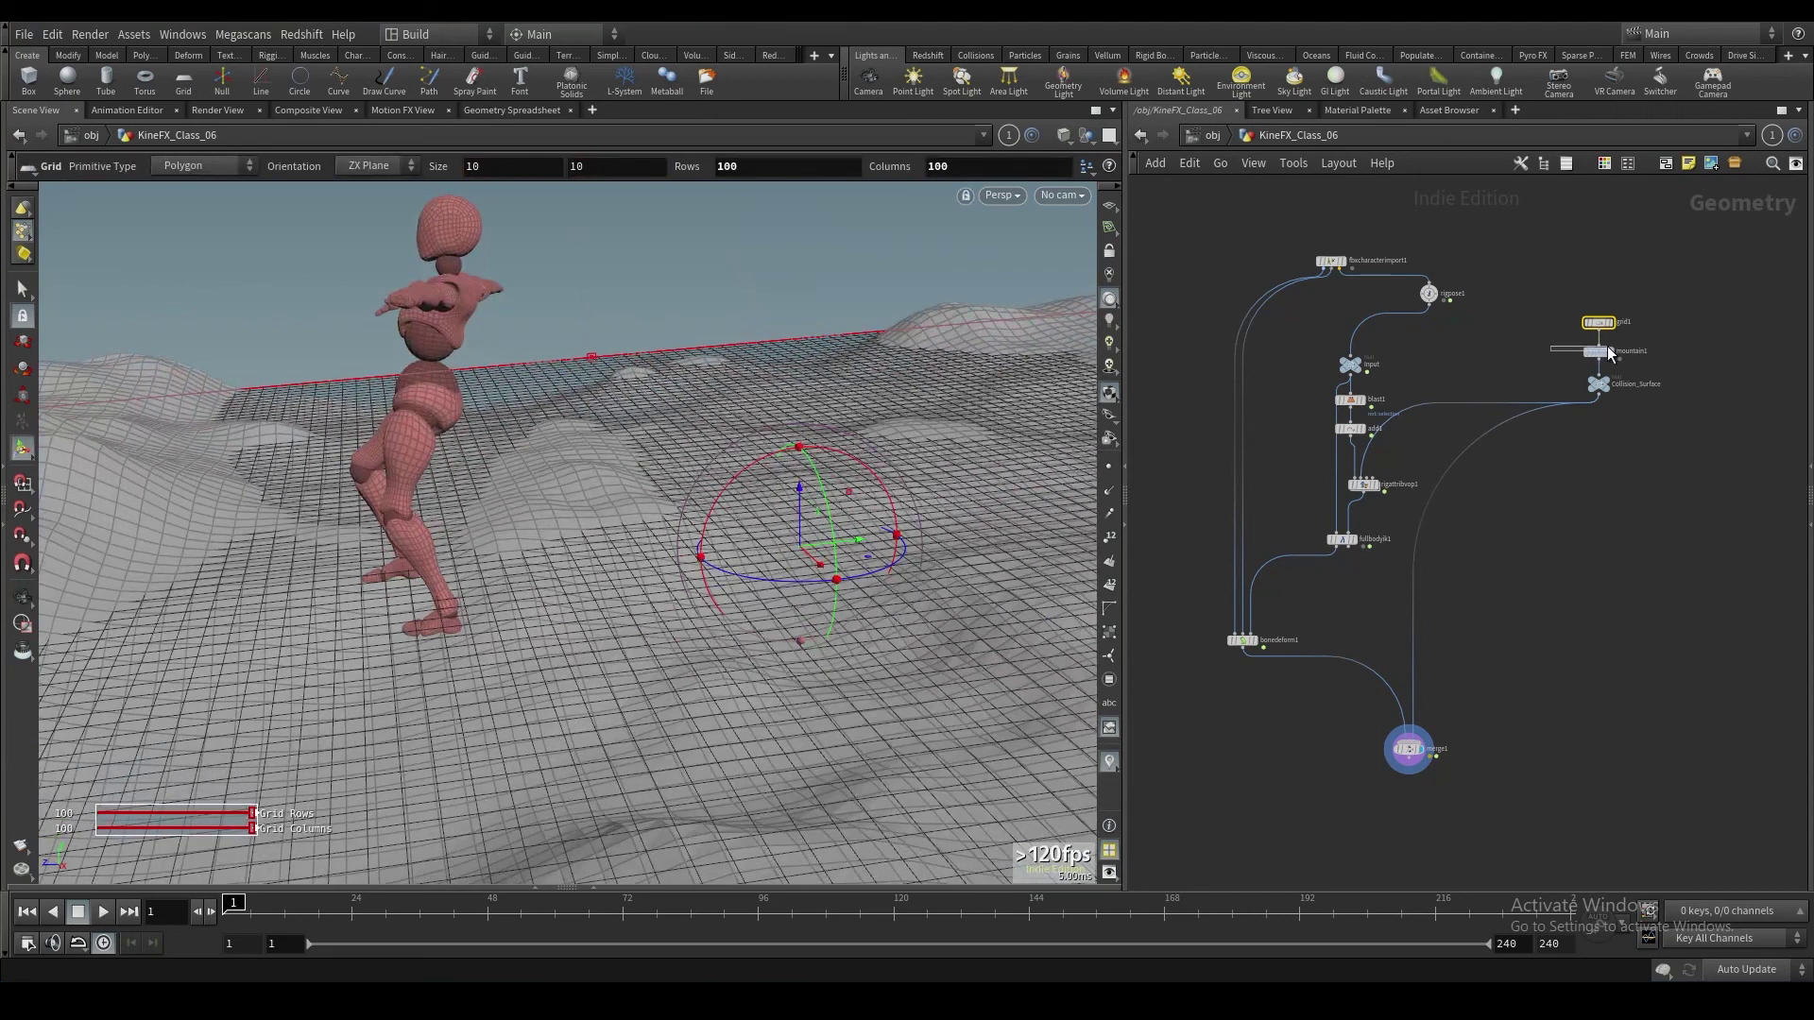
key(o)
key(p)
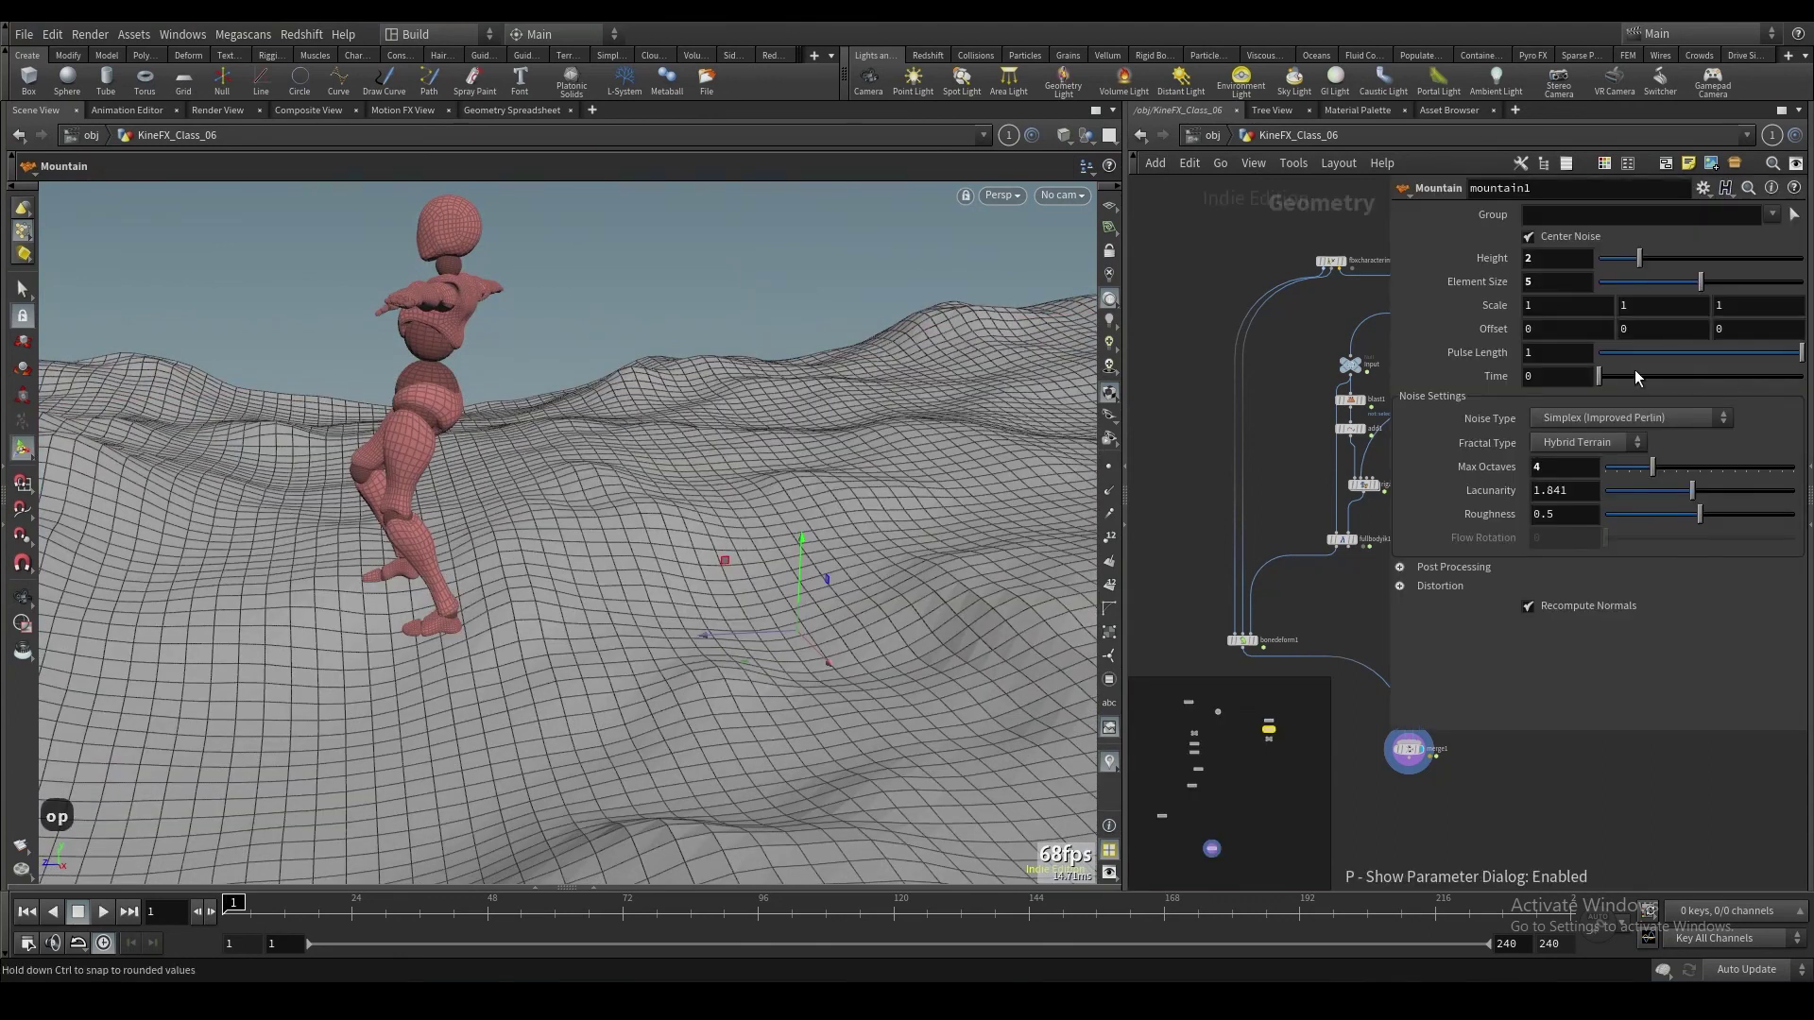
middle_drag(1533, 376, 1803, 368)
Step: Check the character's feet on the reshaped terrain from several sides and hide mountain1's parameters and the network overview
alt+drag(480, 643, 567, 632)
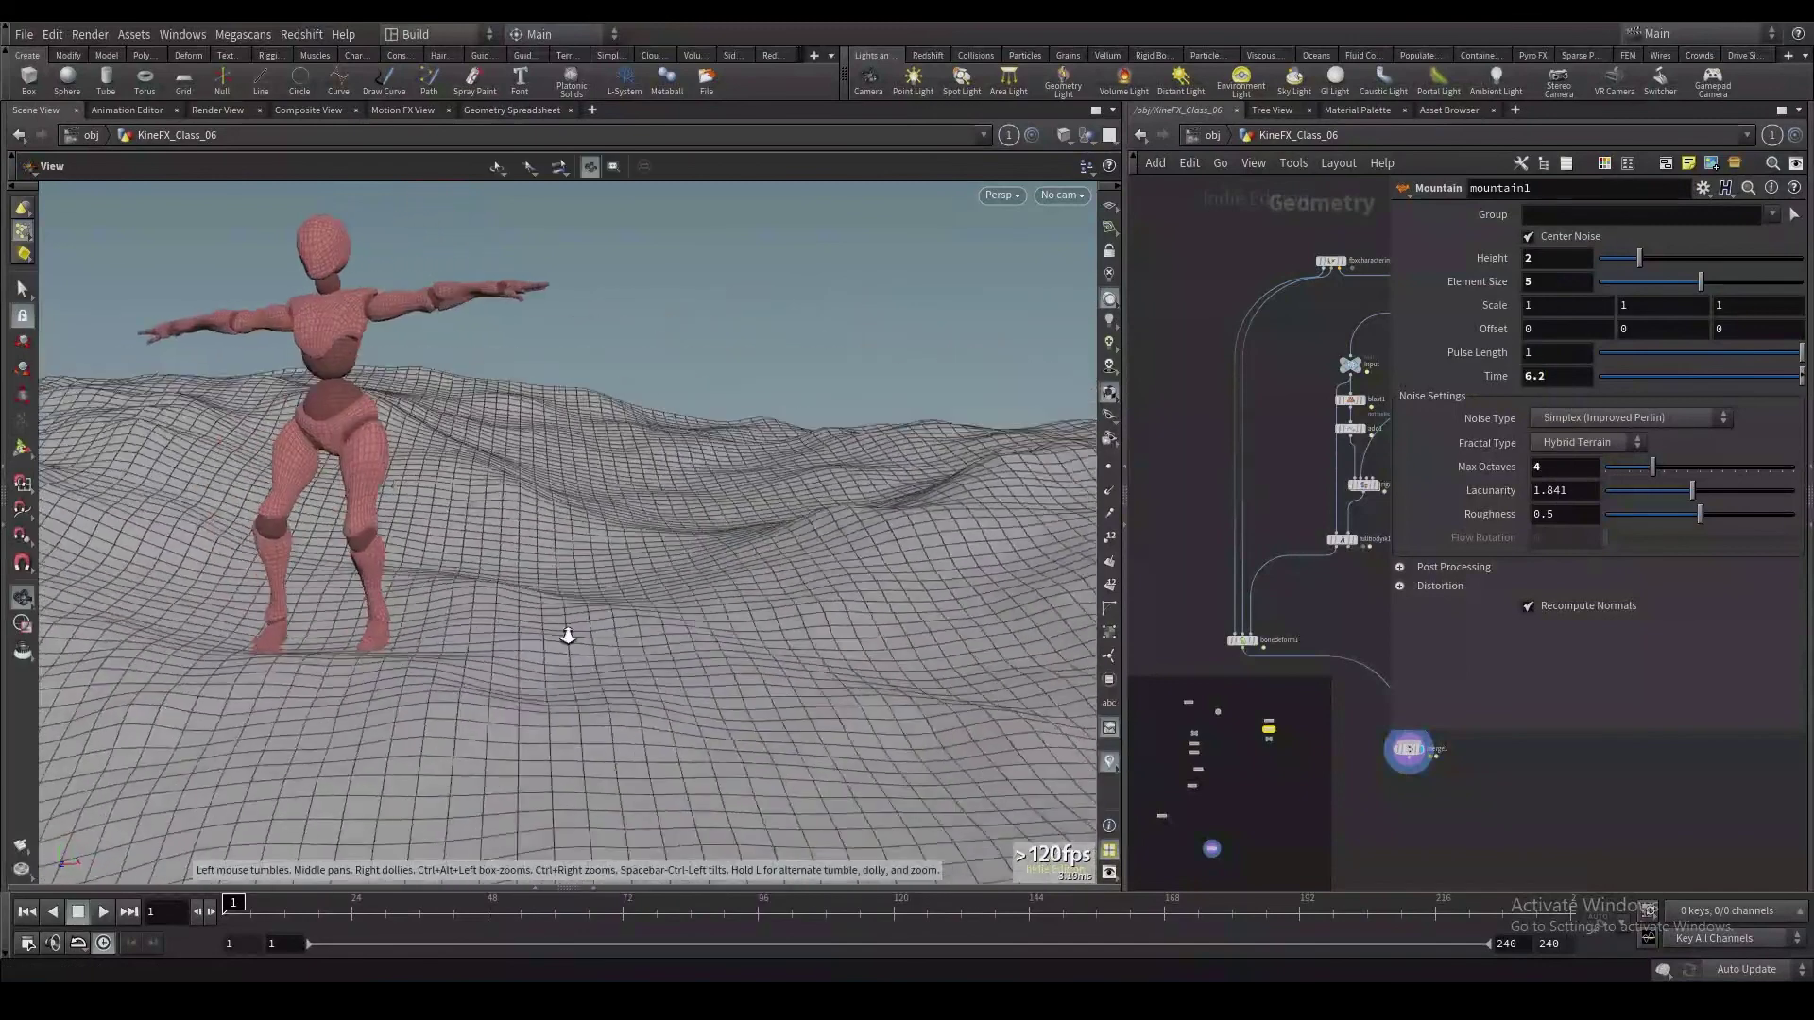
alt+right_drag(567, 632, 587, 668)
alt+drag(587, 668, 774, 668)
key(p)
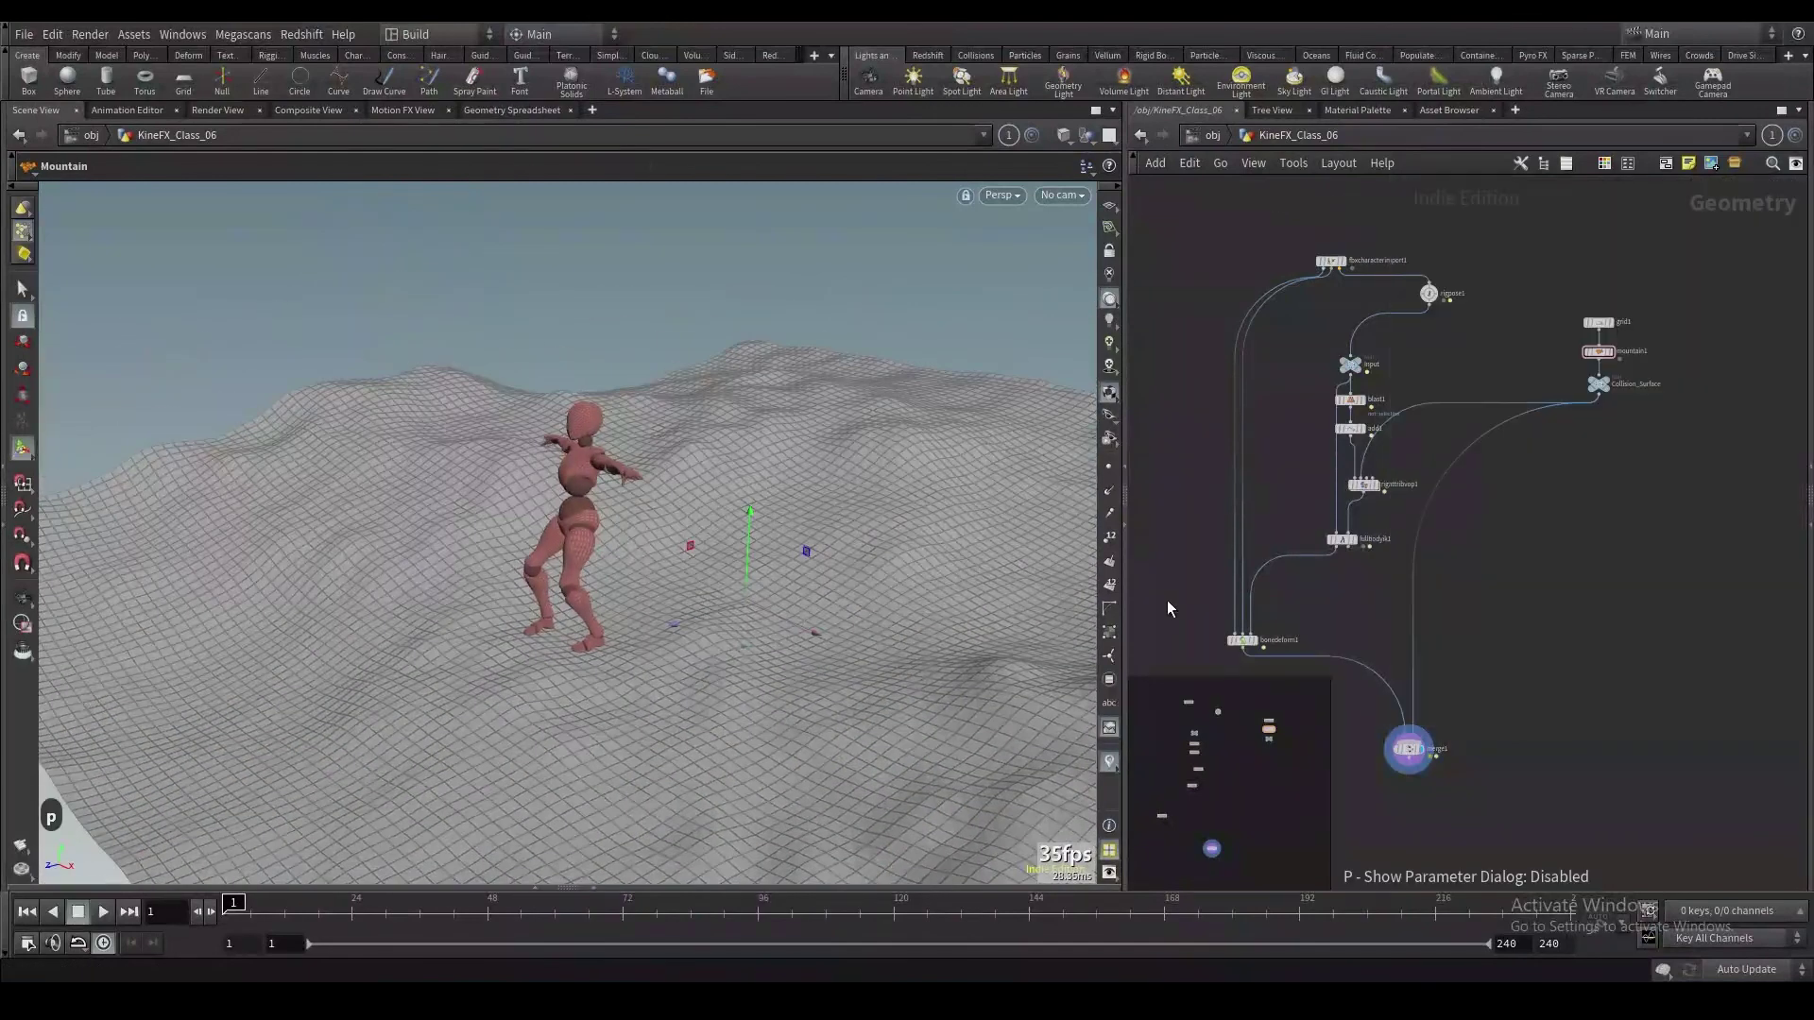
key(o)
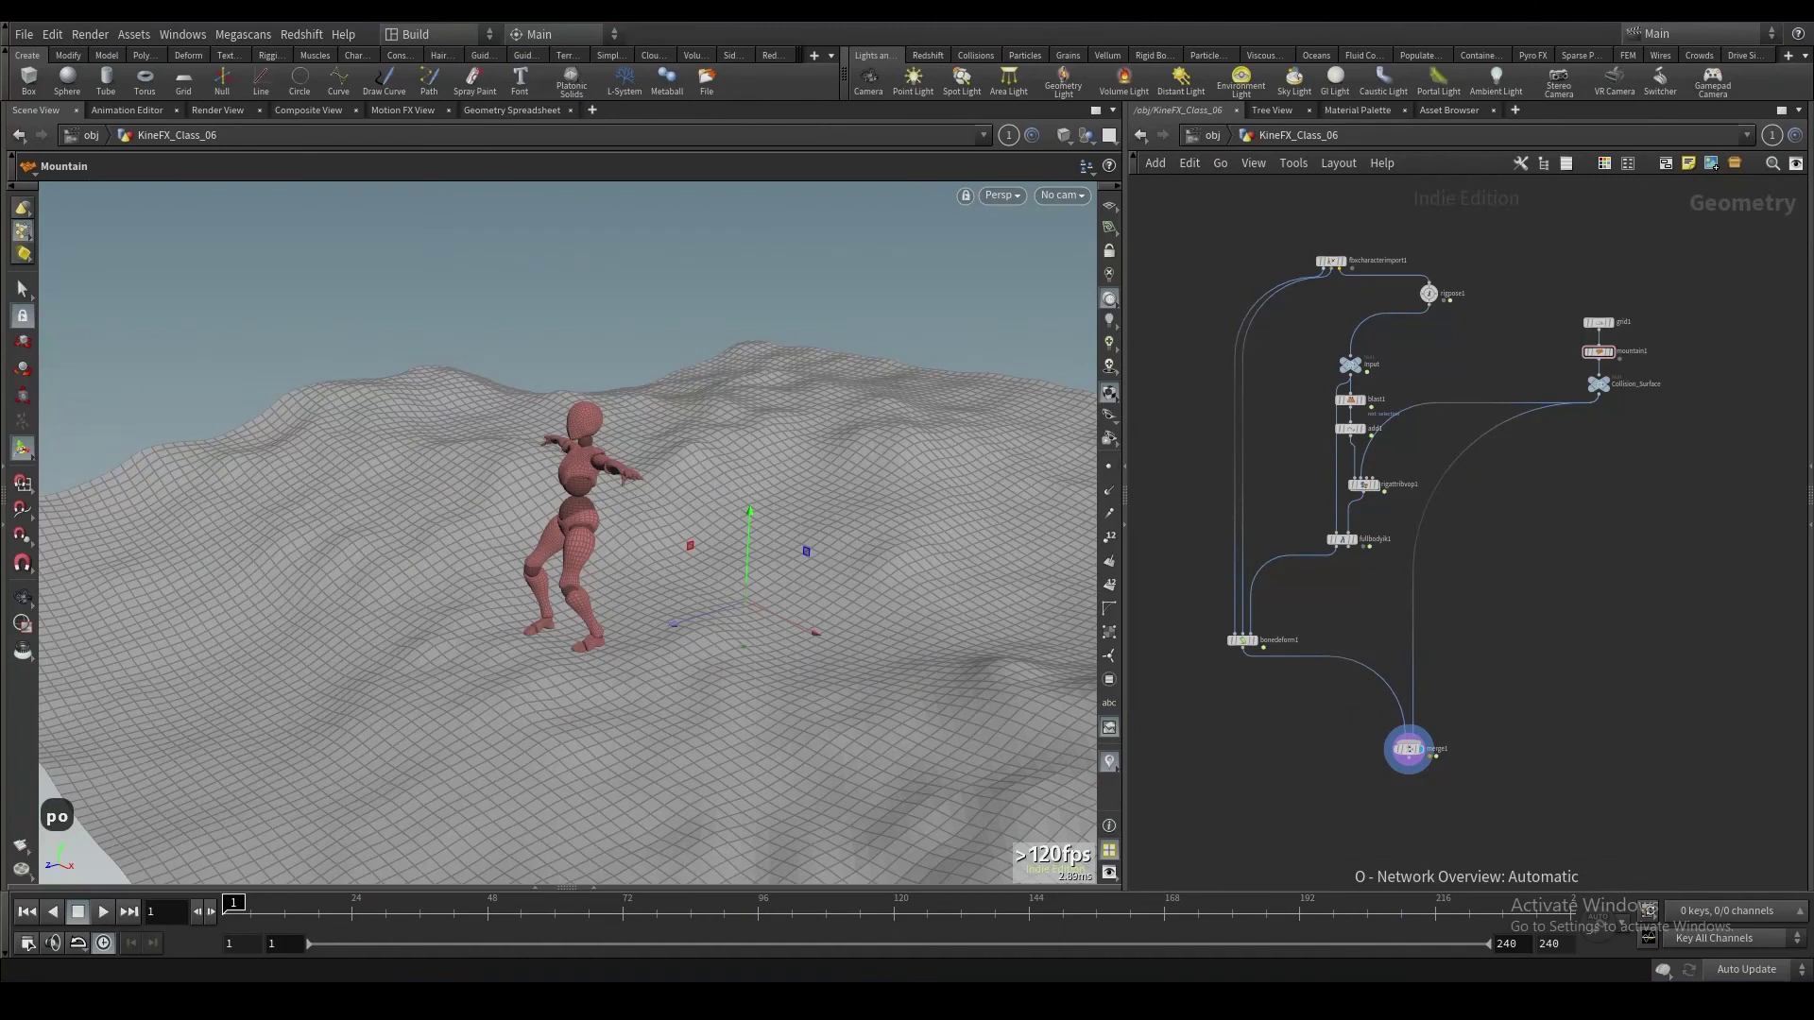